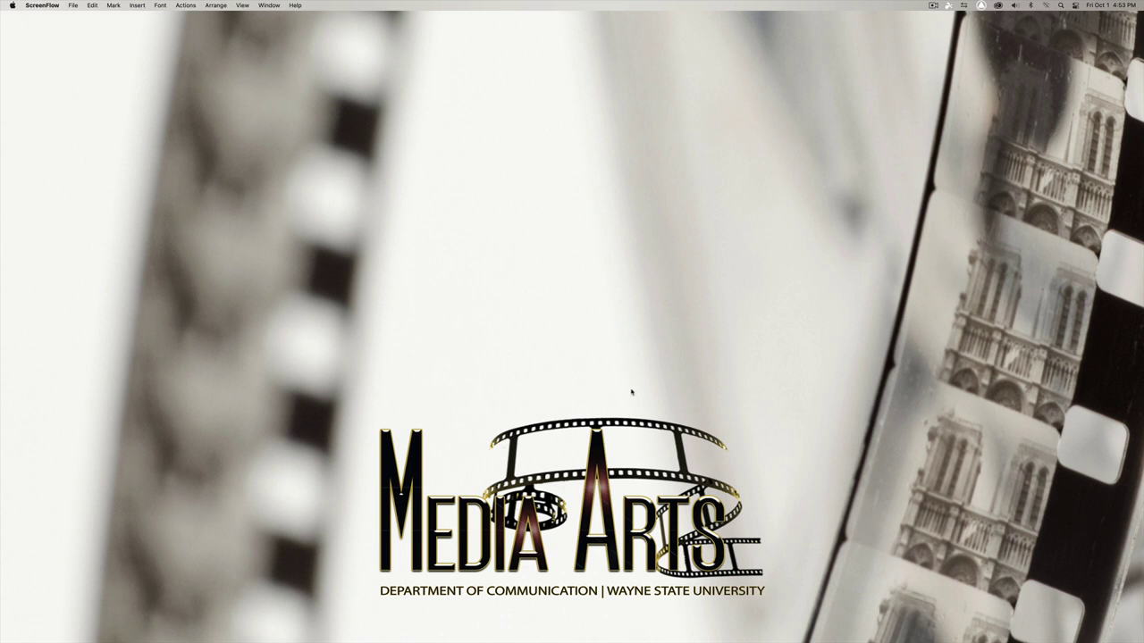
Step: Connect to the NEXISE4 system in Avid NEXIS Client Manager by entering the account password
{"action": "mouse_move", "coordinate": [534, 624]}
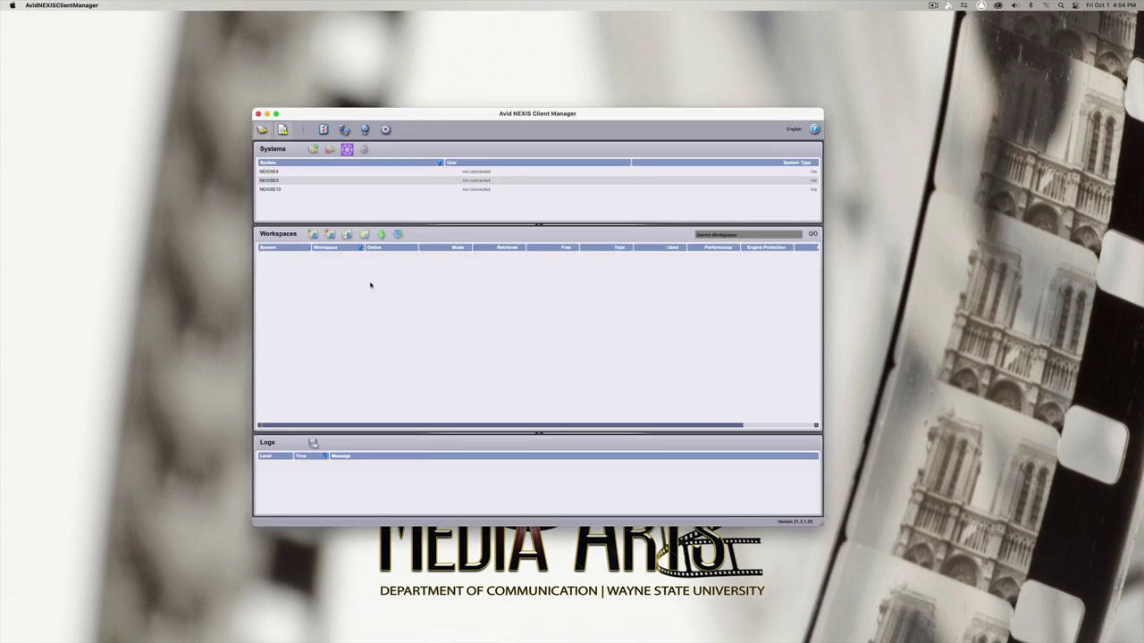
{"action": "double_click", "coordinate": [275, 172]}
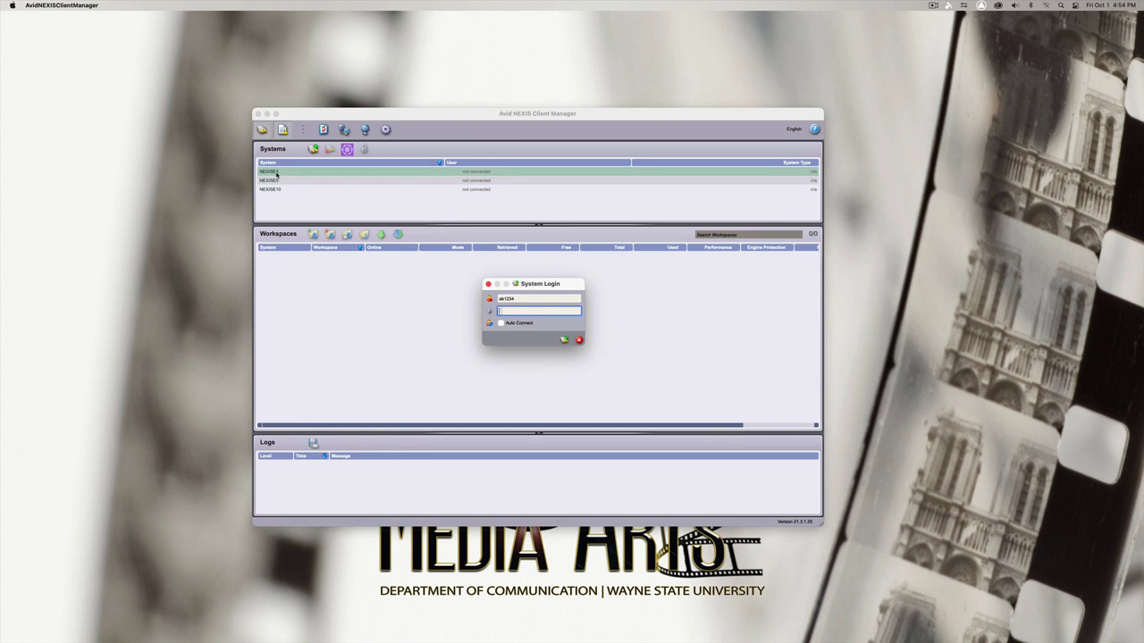
{"action": "type", "text": "a"}
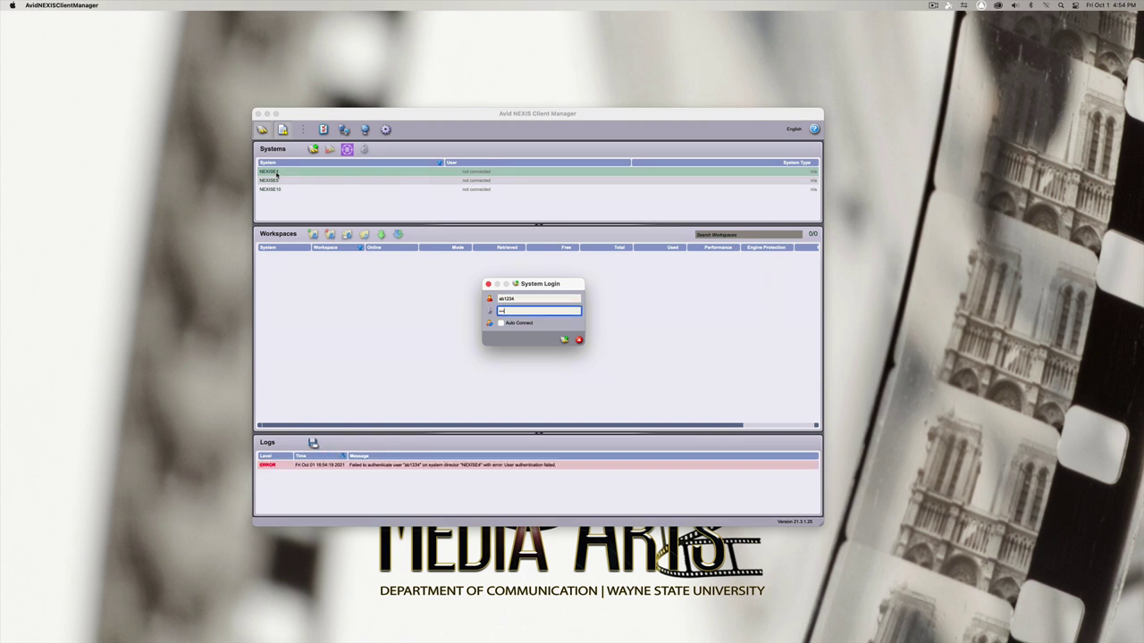
{"action": "key", "text": "Return"}
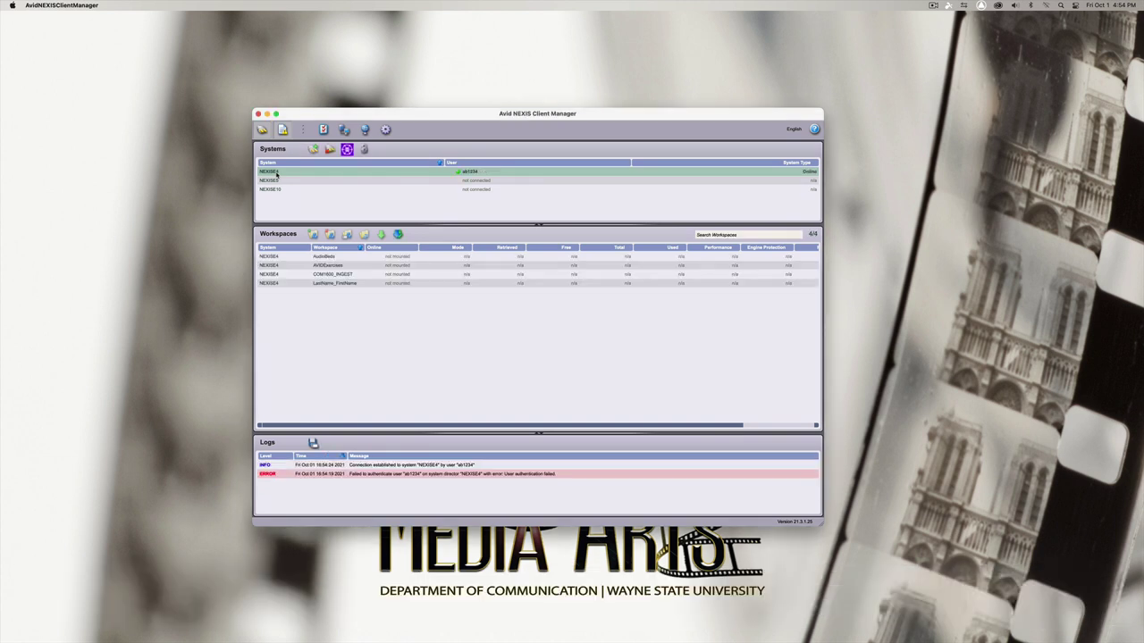
Step: Mount the AudioBeds, AVIDExercises, COM1600_INGEST and LastName_FirstName workspaces from NEXISE4
{"action": "double_click", "coordinate": [293, 257]}
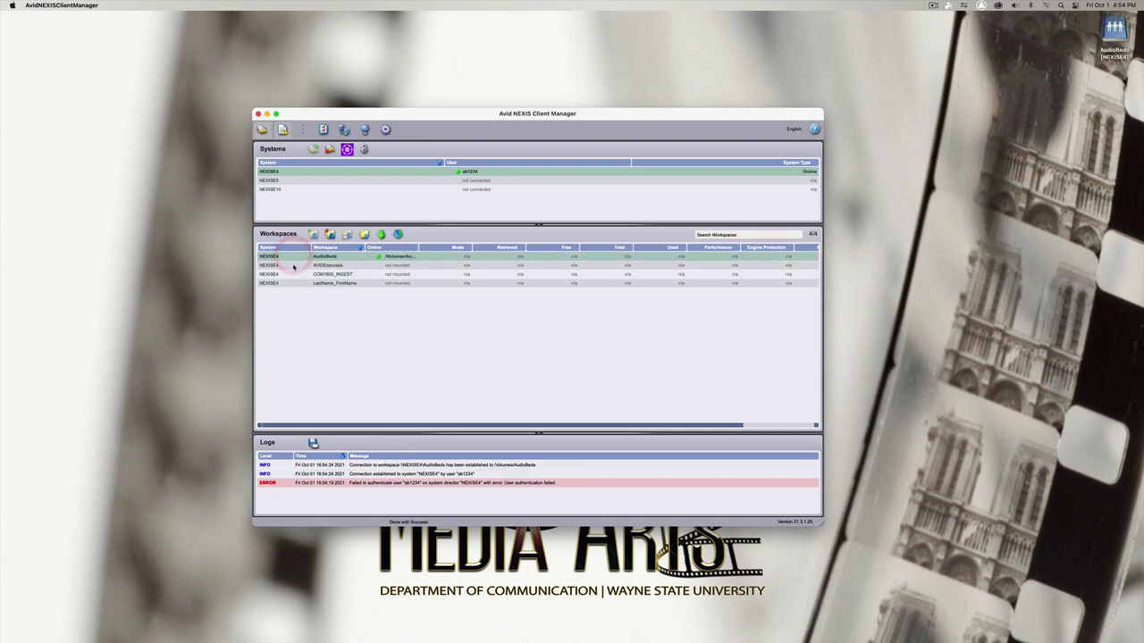
{"action": "double_click", "coordinate": [293, 266]}
{"action": "double_click", "coordinate": [293, 275]}
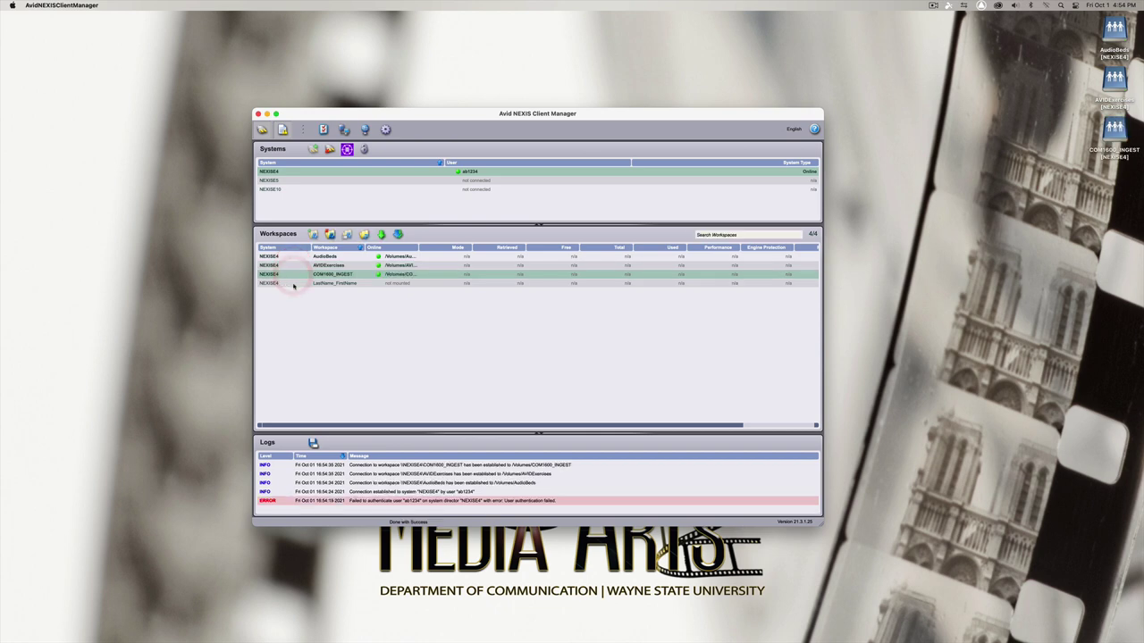
{"action": "double_click", "coordinate": [293, 283]}
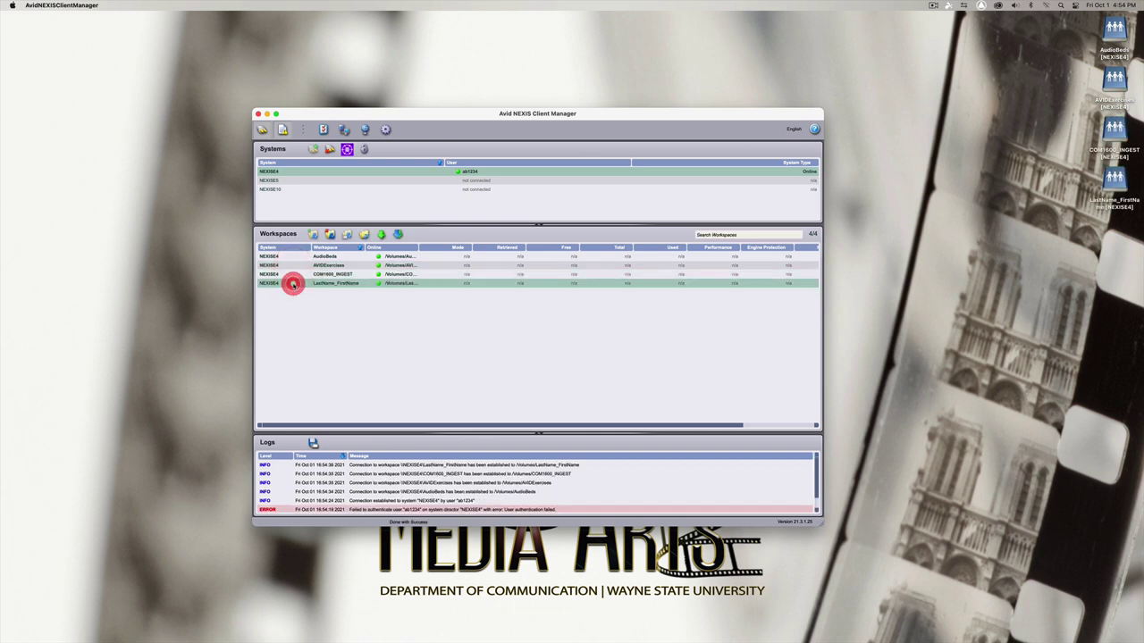
Step: Minimize the NEXIS Client Manager window and launch Avid Media Composer
{"action": "left_click", "coordinate": [266, 115]}
{"action": "mouse_move", "coordinate": [463, 633]}
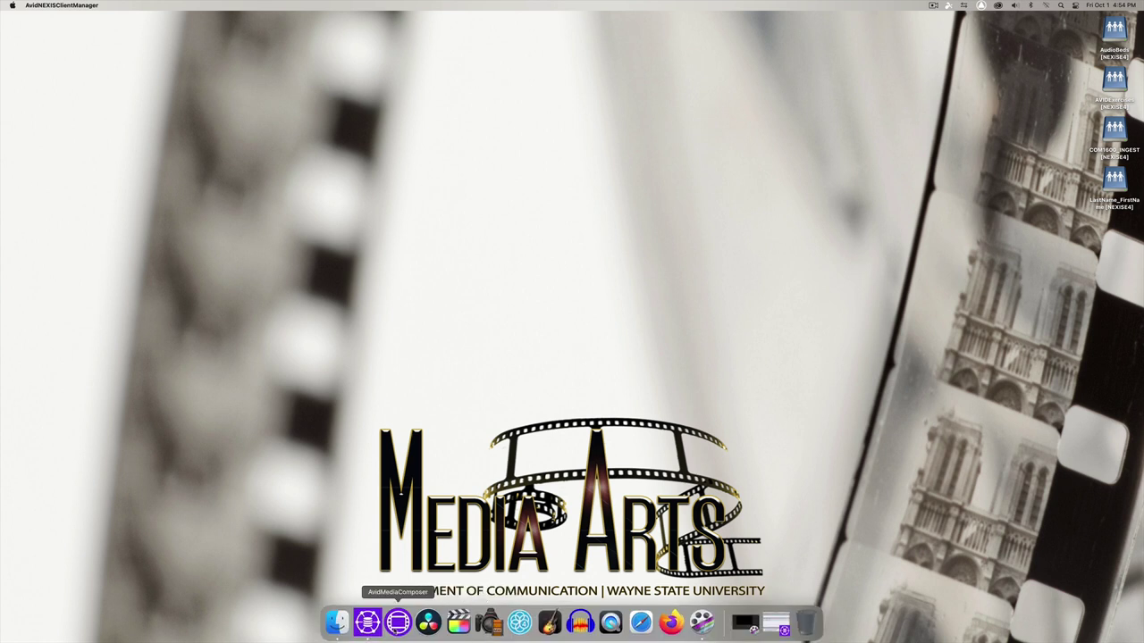
{"action": "left_click", "coordinate": [397, 630]}
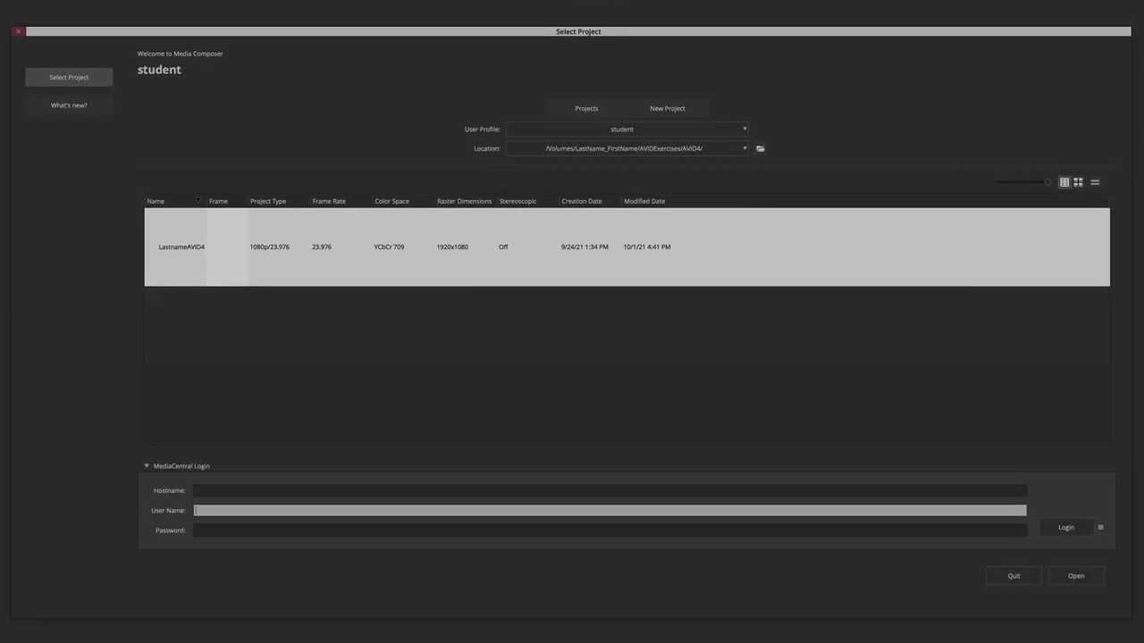
Step: Import the MAstudent user profile from the UserProfile folder on the AVIDExercises volume
{"action": "left_click", "coordinate": [641, 132]}
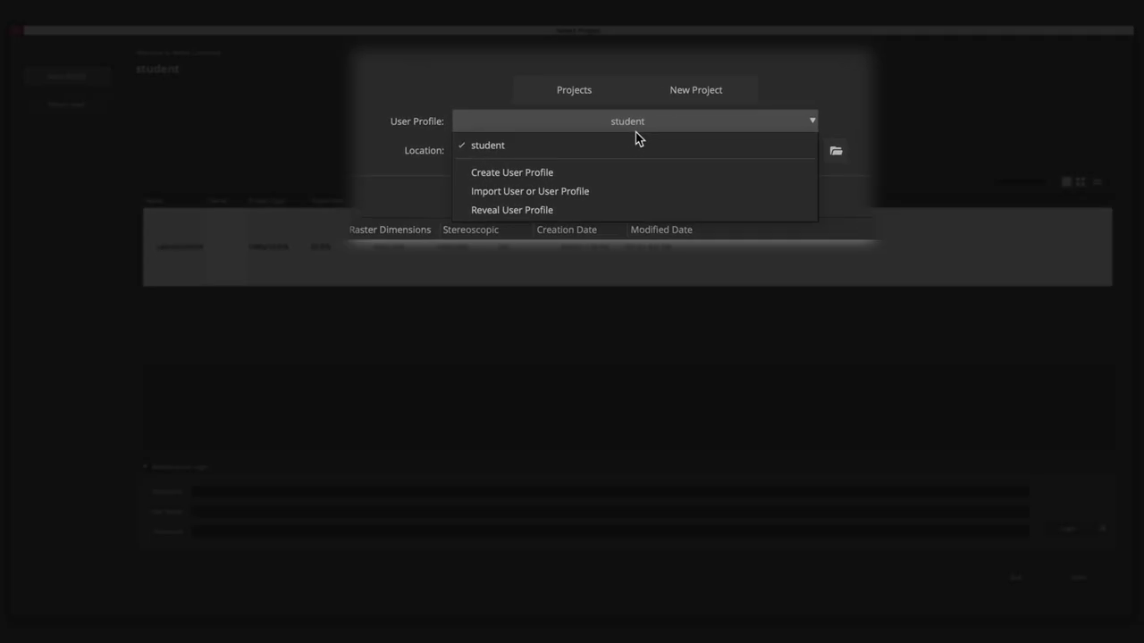
{"action": "left_click", "coordinate": [576, 193]}
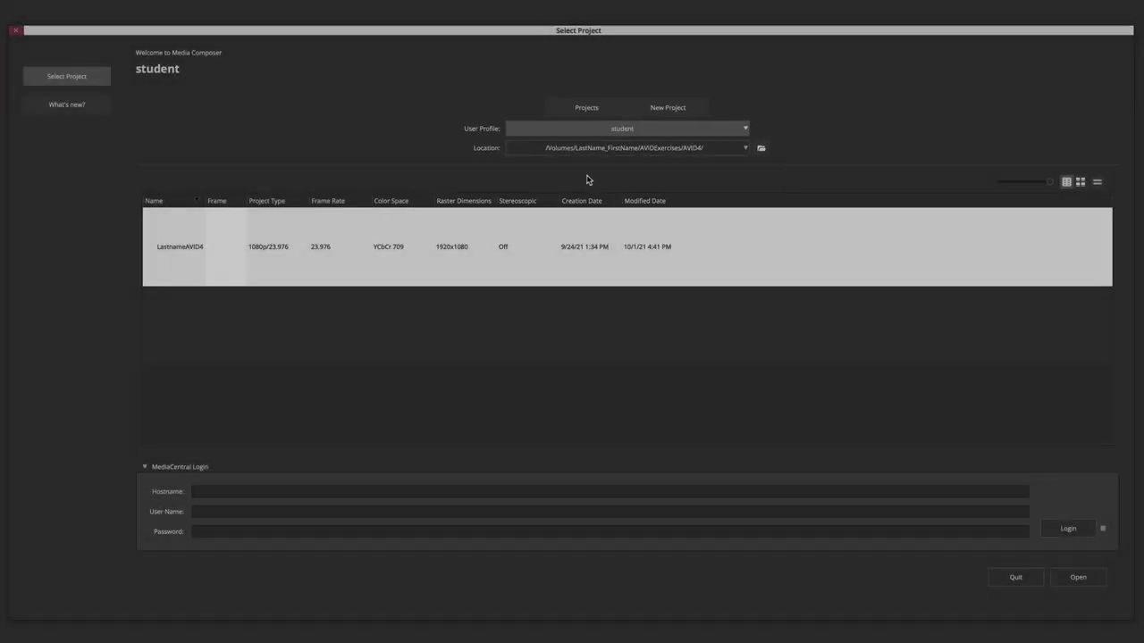
{"action": "left_click", "coordinate": [368, 216]}
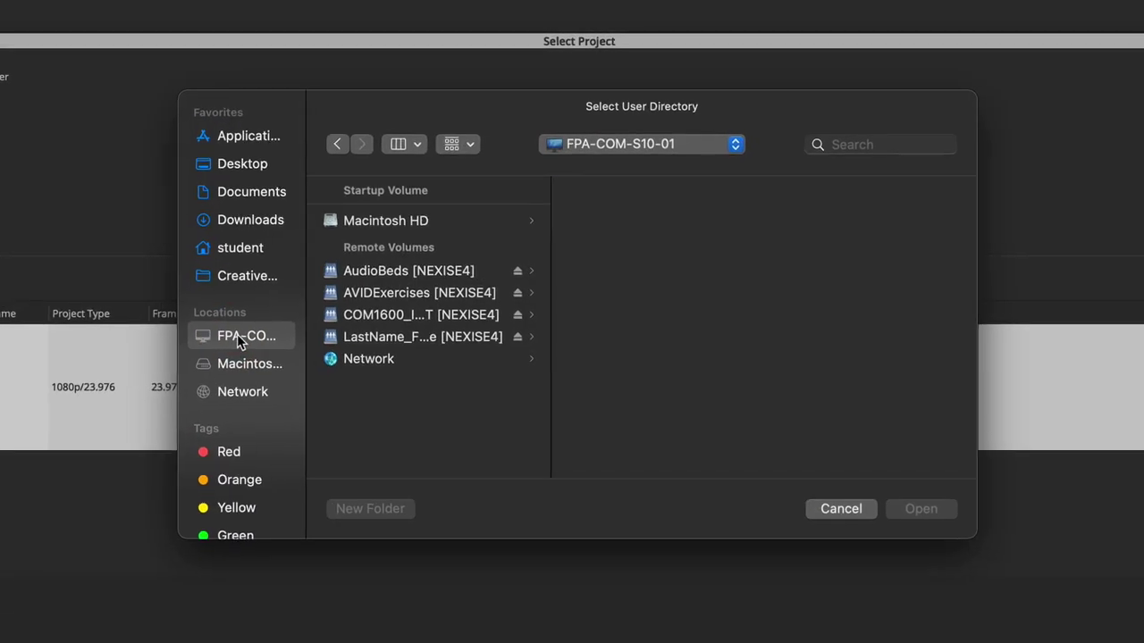
{"action": "left_click", "coordinate": [384, 295]}
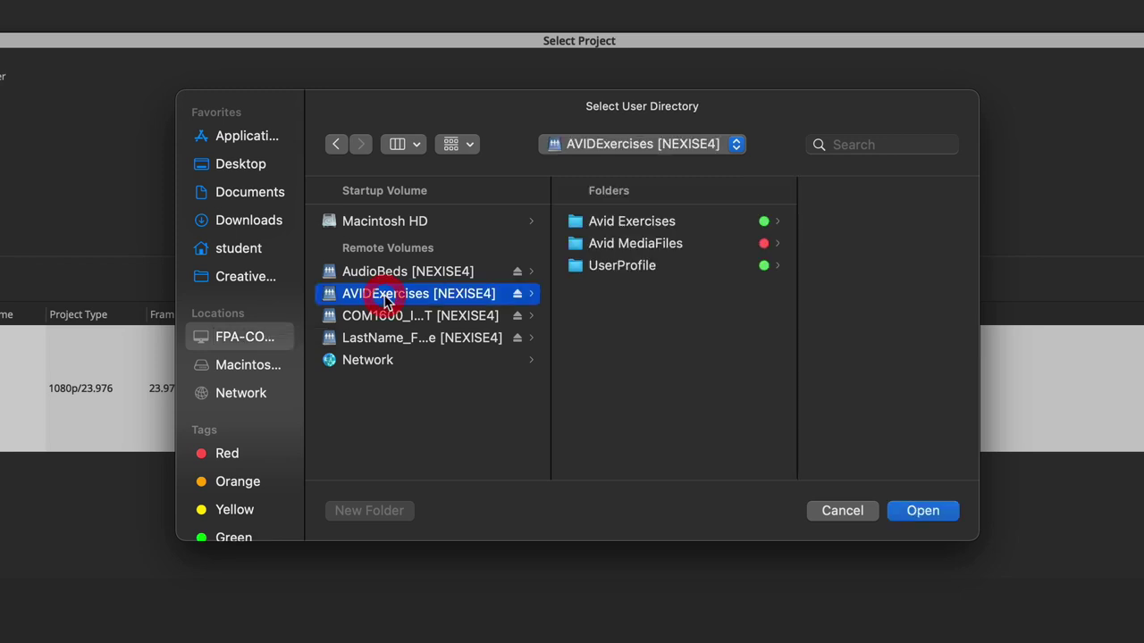
{"action": "left_click", "coordinate": [636, 270]}
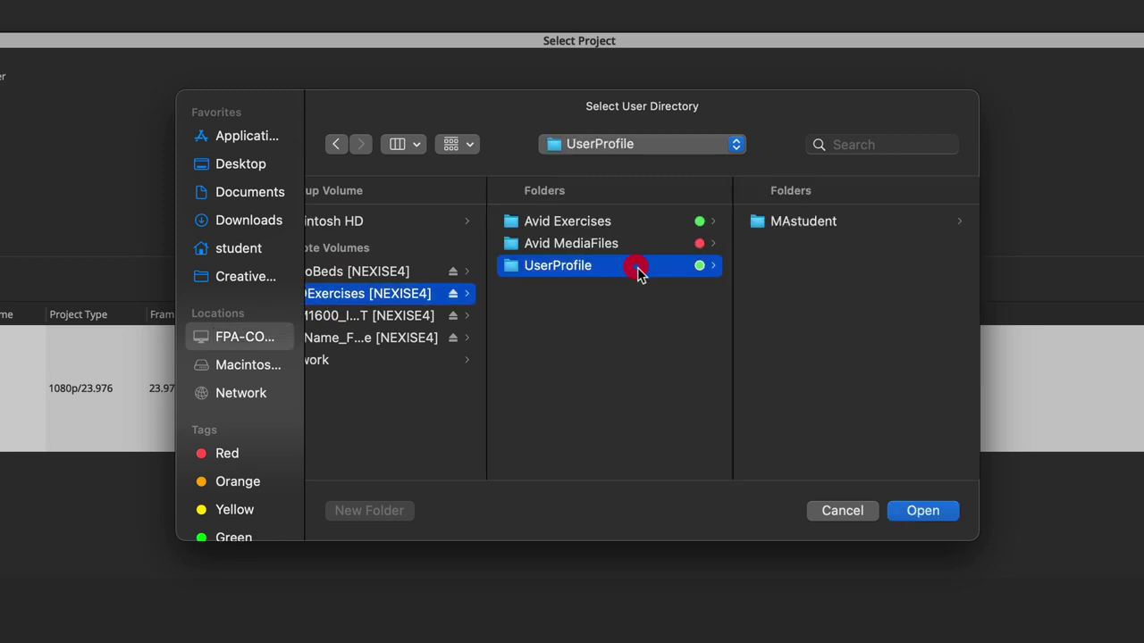
{"action": "left_click", "coordinate": [815, 223]}
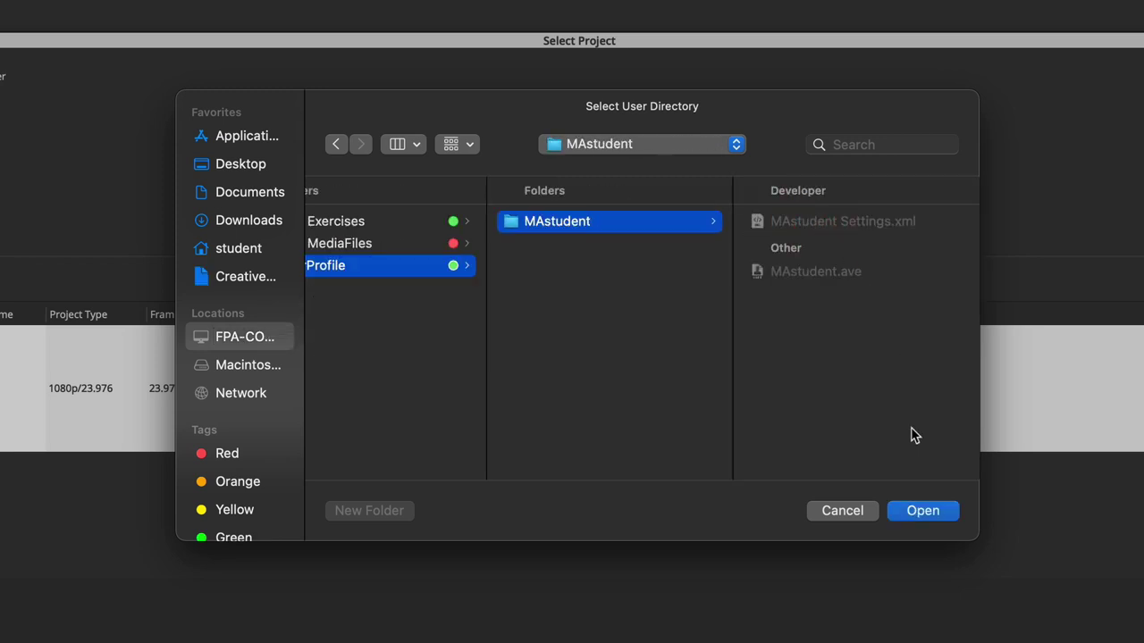
{"action": "left_click", "coordinate": [922, 510]}
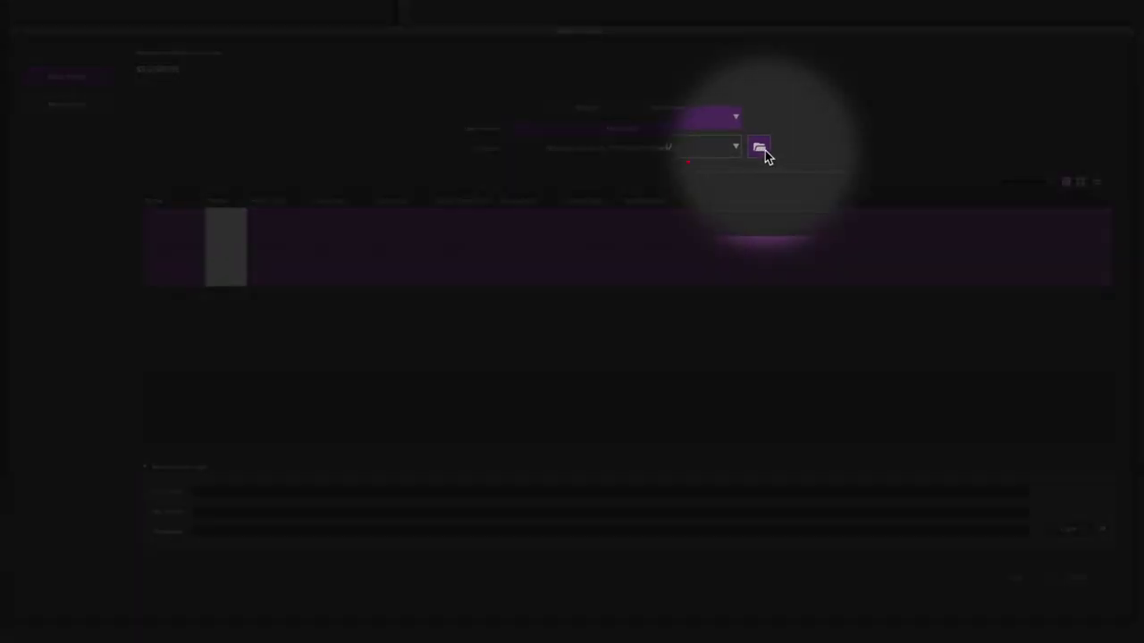
Step: Browse to AVIDExercises/AVID4/LastnameAVID4 on the LastName_FirstName volume and open the LastnameAVID4 project
{"action": "left_click", "coordinate": [764, 151]}
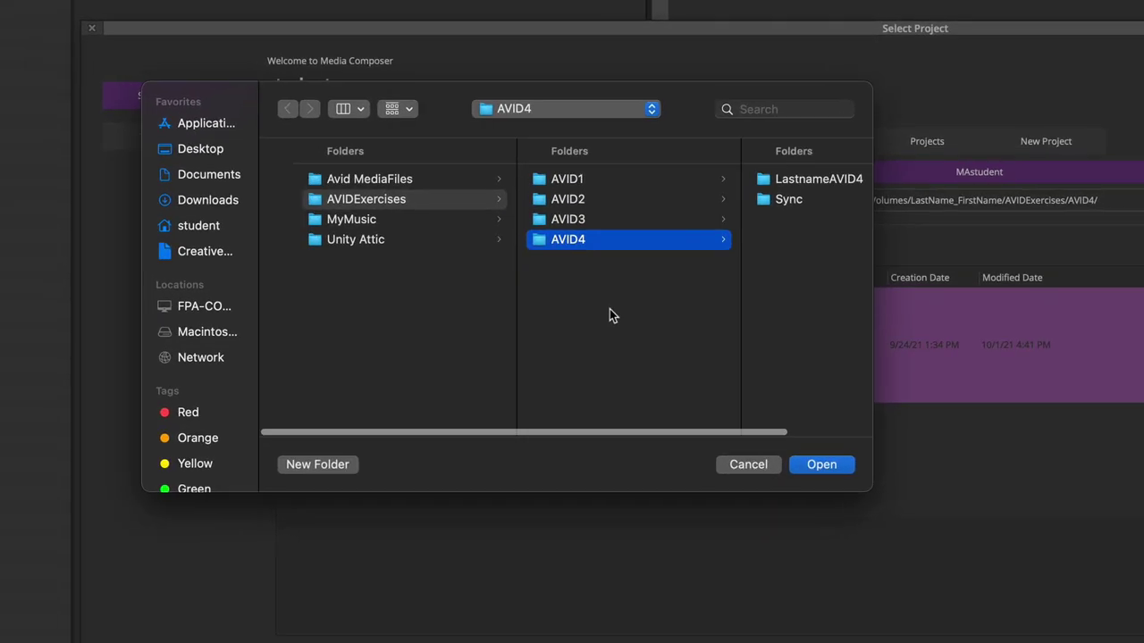
{"action": "left_click", "coordinate": [232, 332]}
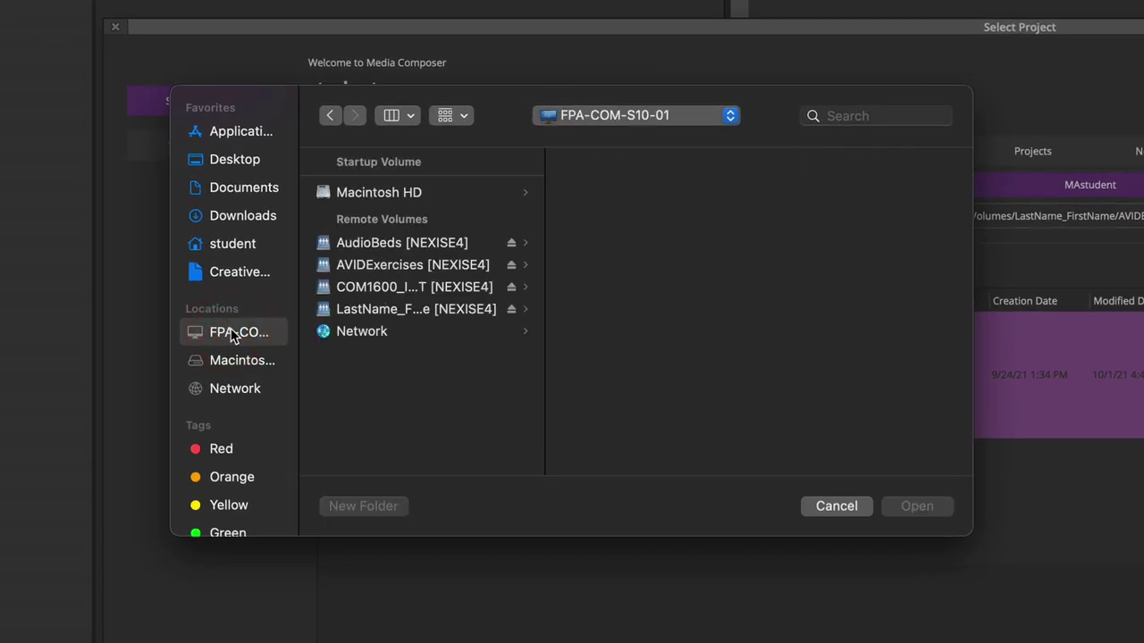
{"action": "left_click", "coordinate": [344, 310]}
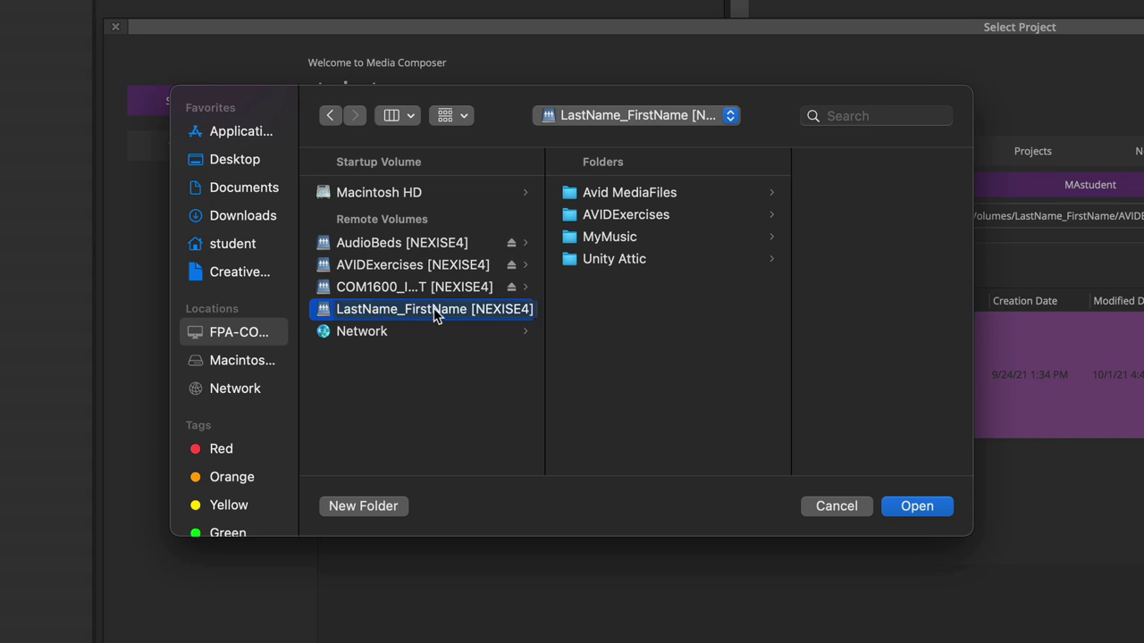
{"action": "left_click", "coordinate": [617, 217]}
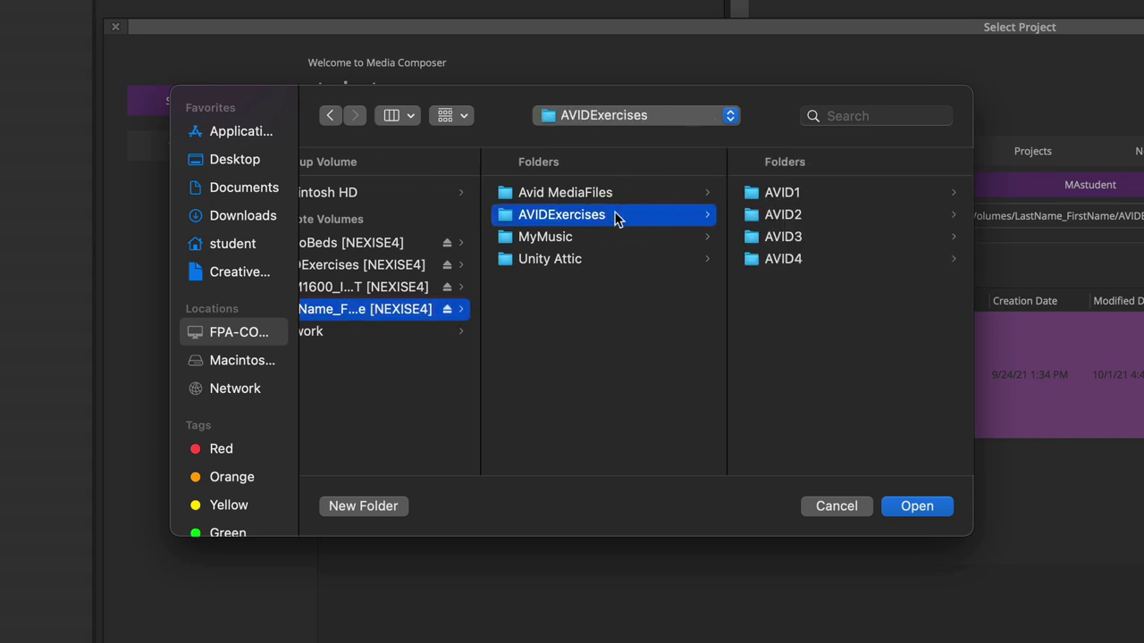
{"action": "left_click", "coordinate": [780, 266]}
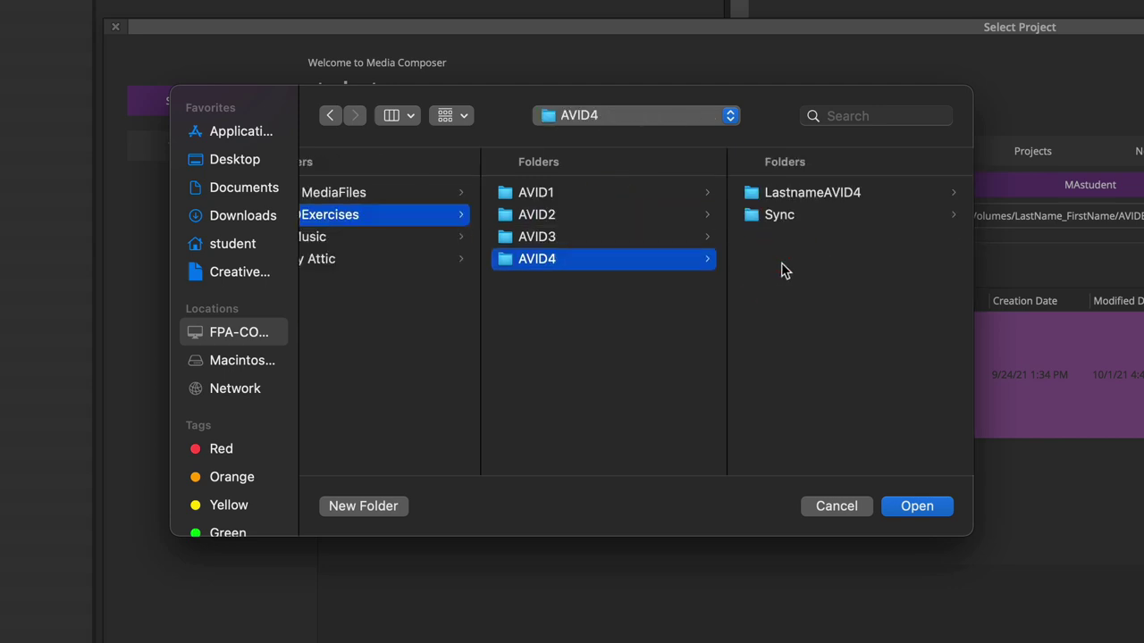
{"action": "left_click", "coordinate": [785, 199]}
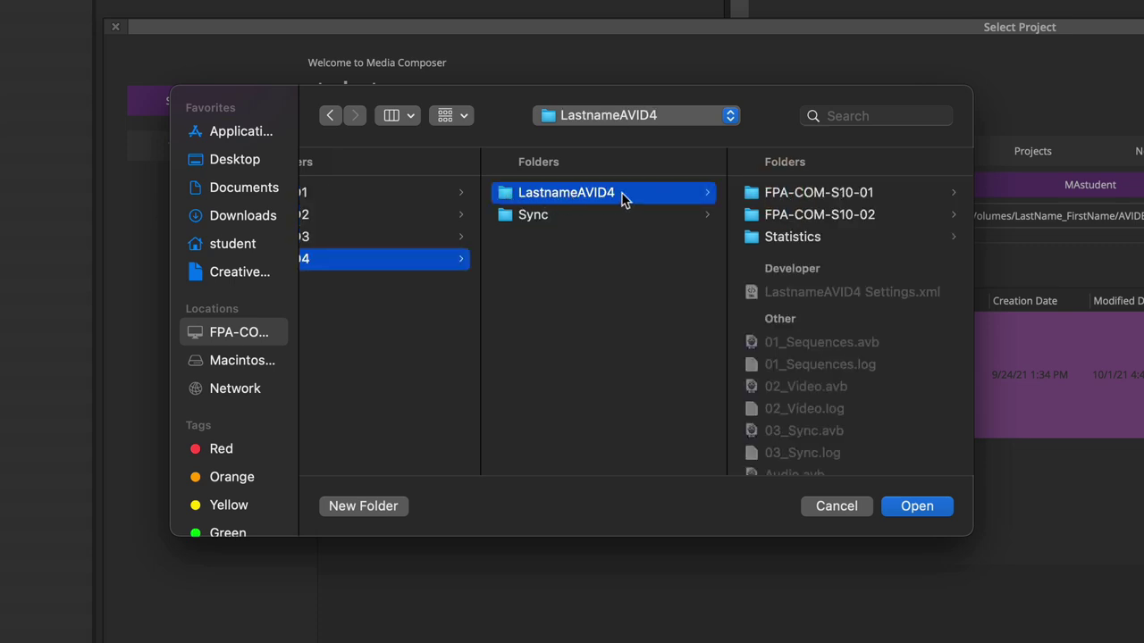
{"action": "left_click", "coordinate": [913, 506]}
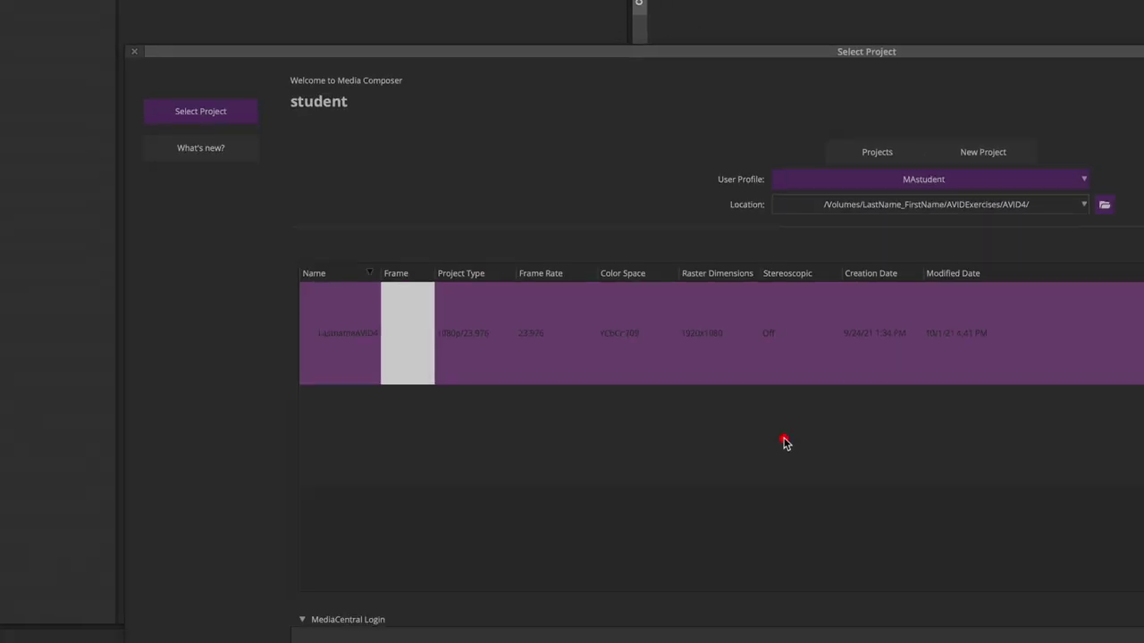
{"action": "double_click", "coordinate": [785, 442]}
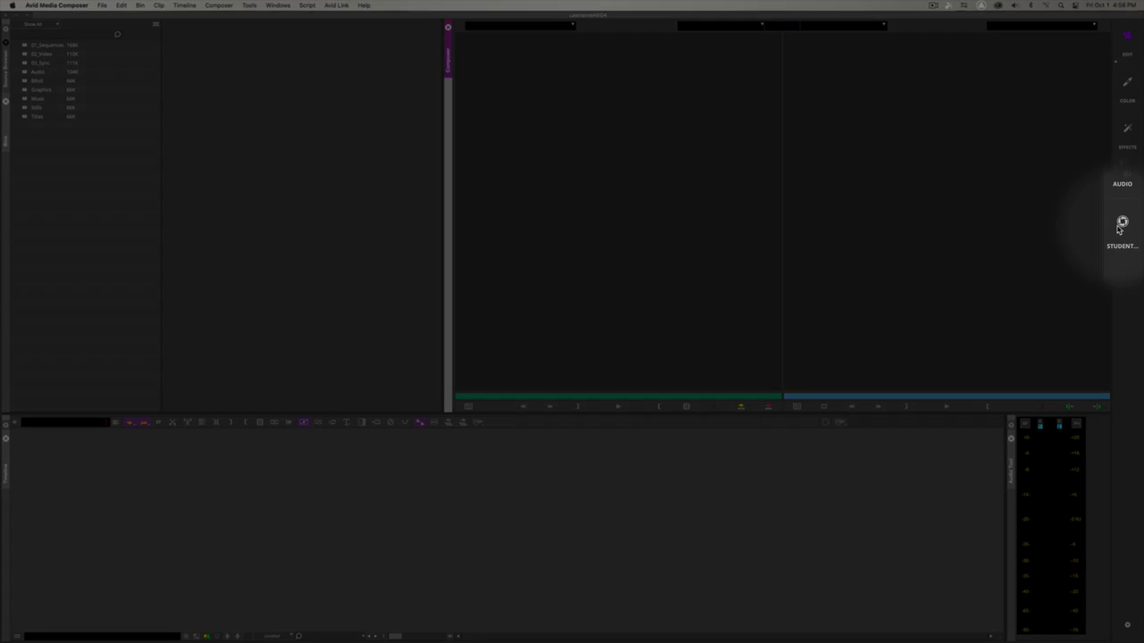
Step: Switch to the Student workspace layout and open every project bin from 01_Sequences through Titles
{"action": "left_click", "coordinate": [1121, 224]}
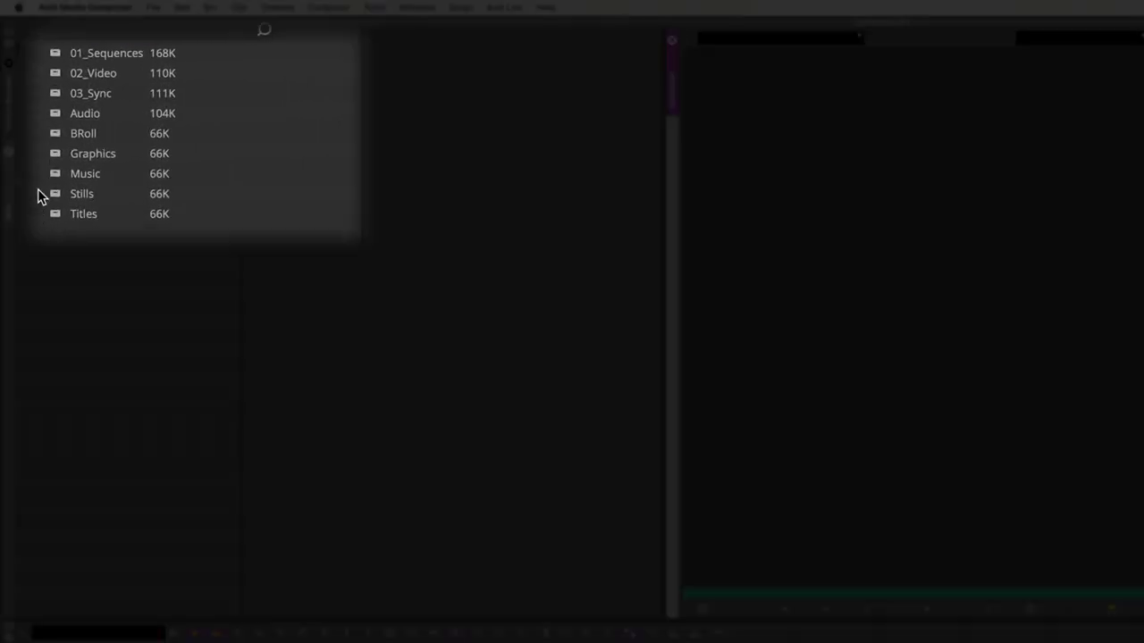
{"action": "double_click", "coordinate": [55, 54]}
{"action": "double_click", "coordinate": [55, 73]}
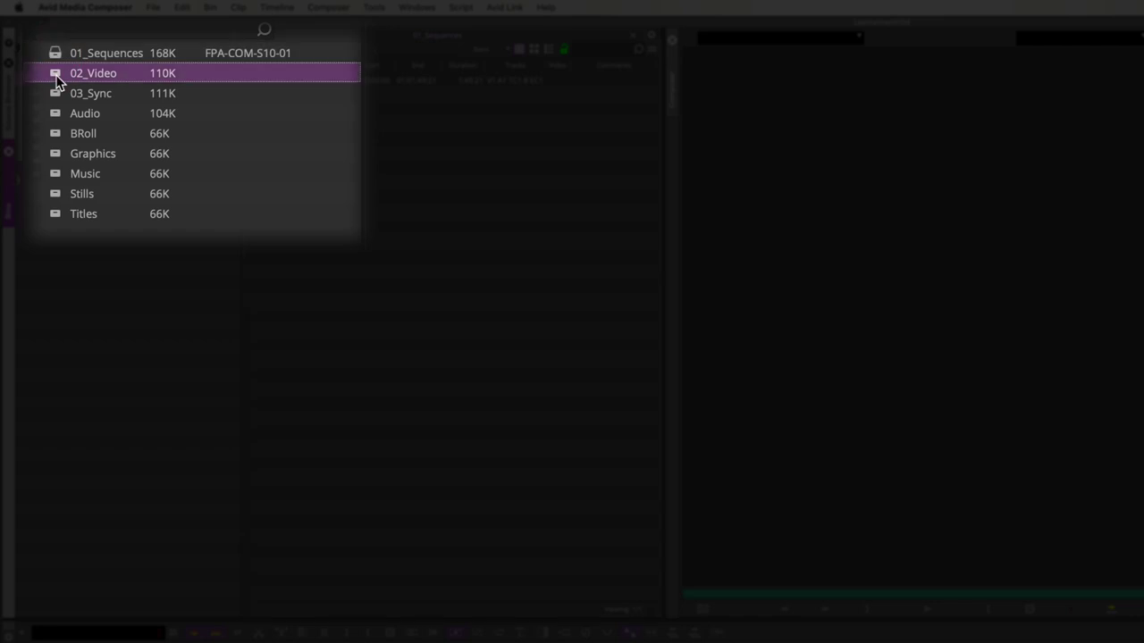
{"action": "double_click", "coordinate": [37, 93]}
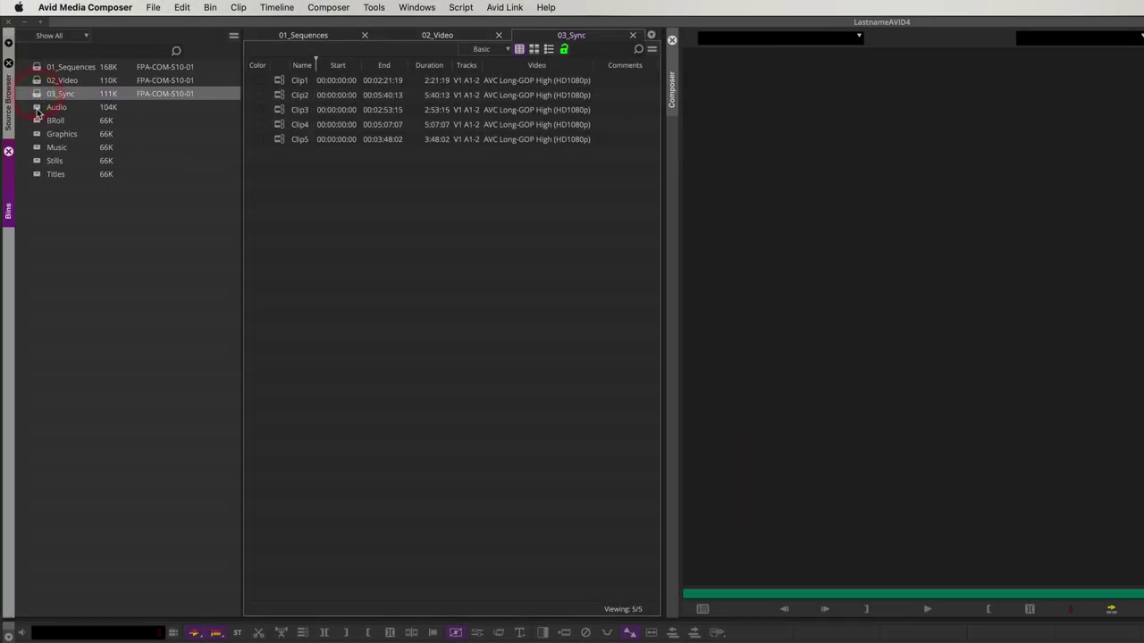
{"action": "double_click", "coordinate": [37, 108]}
{"action": "double_click", "coordinate": [36, 121]}
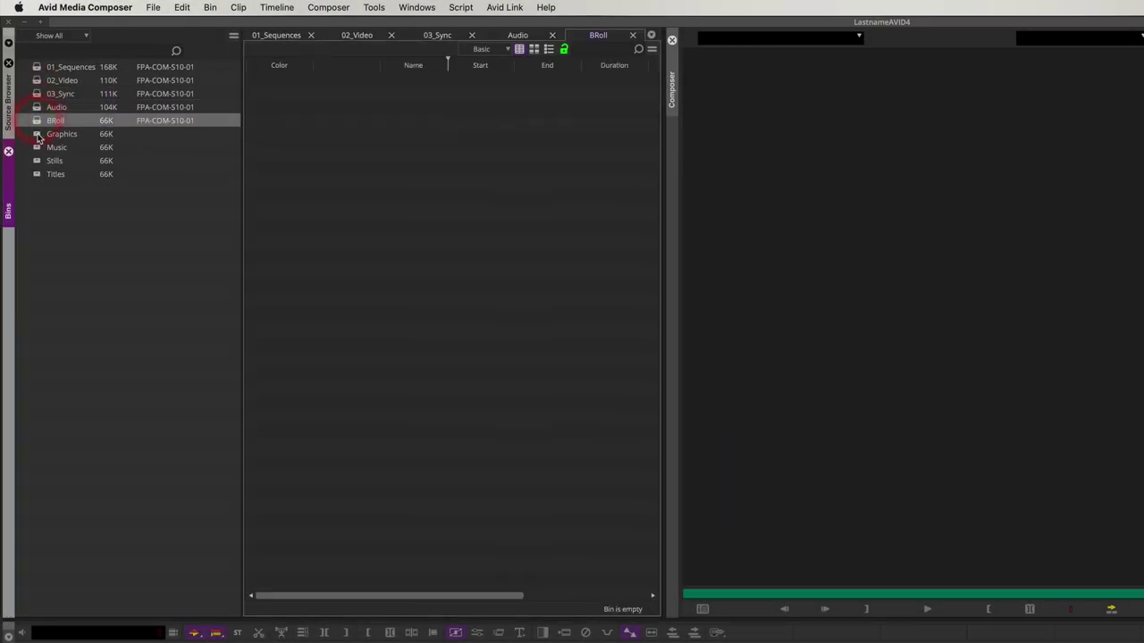
{"action": "double_click", "coordinate": [39, 135]}
{"action": "double_click", "coordinate": [37, 148]}
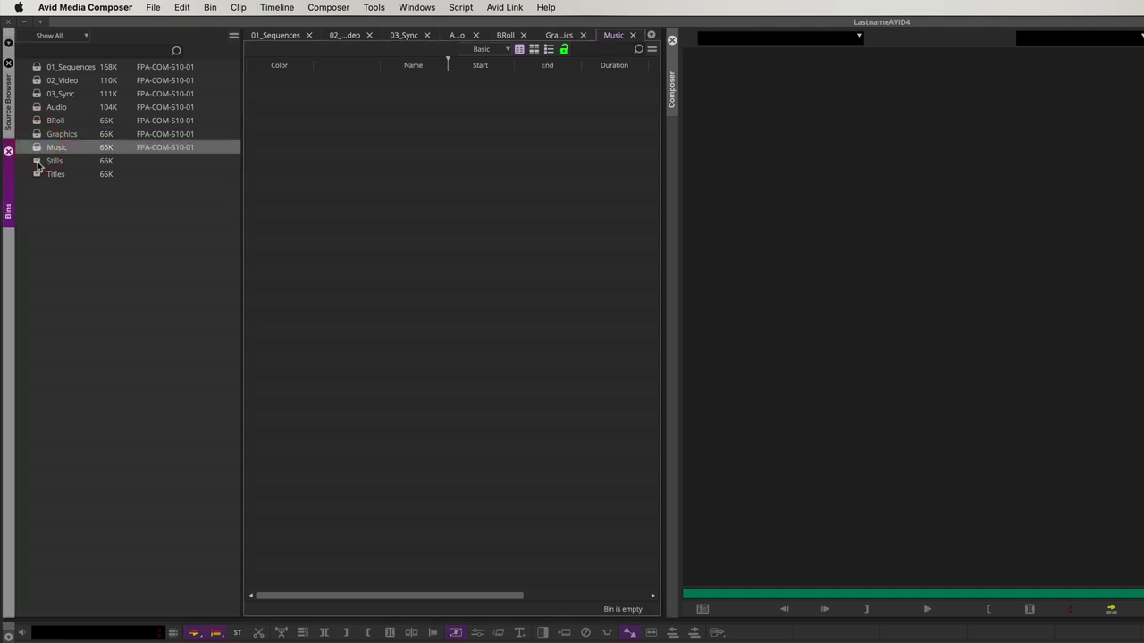
{"action": "double_click", "coordinate": [36, 162]}
{"action": "double_click", "coordinate": [37, 176]}
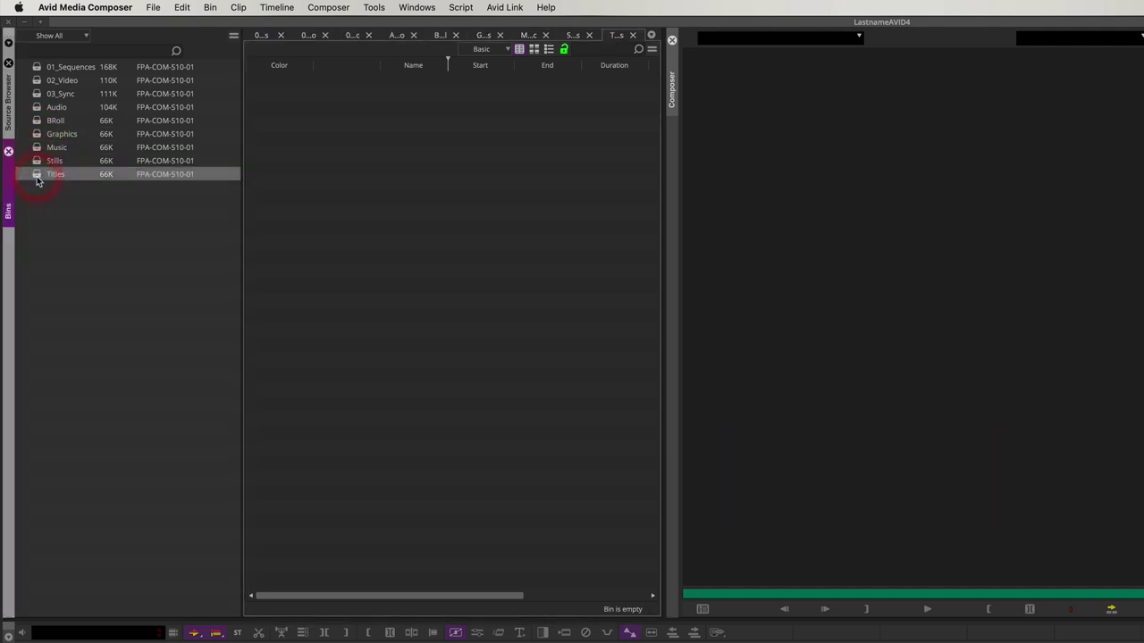
Step: Duplicate the LastnameAVID4 sequence in the 01_Sequences bin and rename the copy LastnameAVID4v2
{"action": "double_click", "coordinate": [37, 71]}
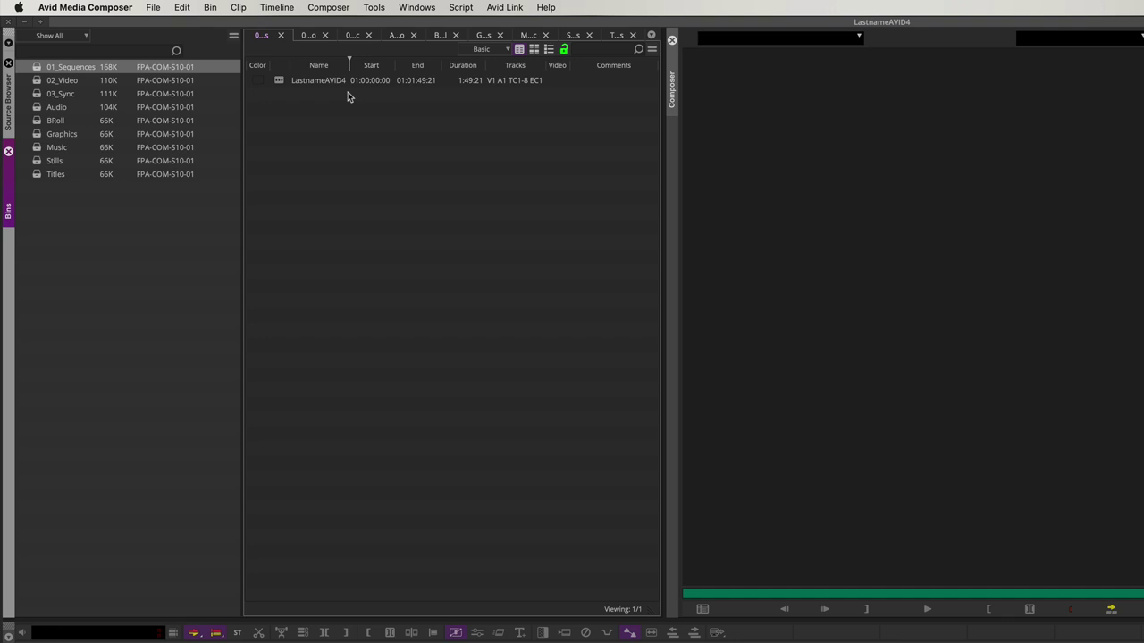
{"action": "double_click", "coordinate": [278, 85]}
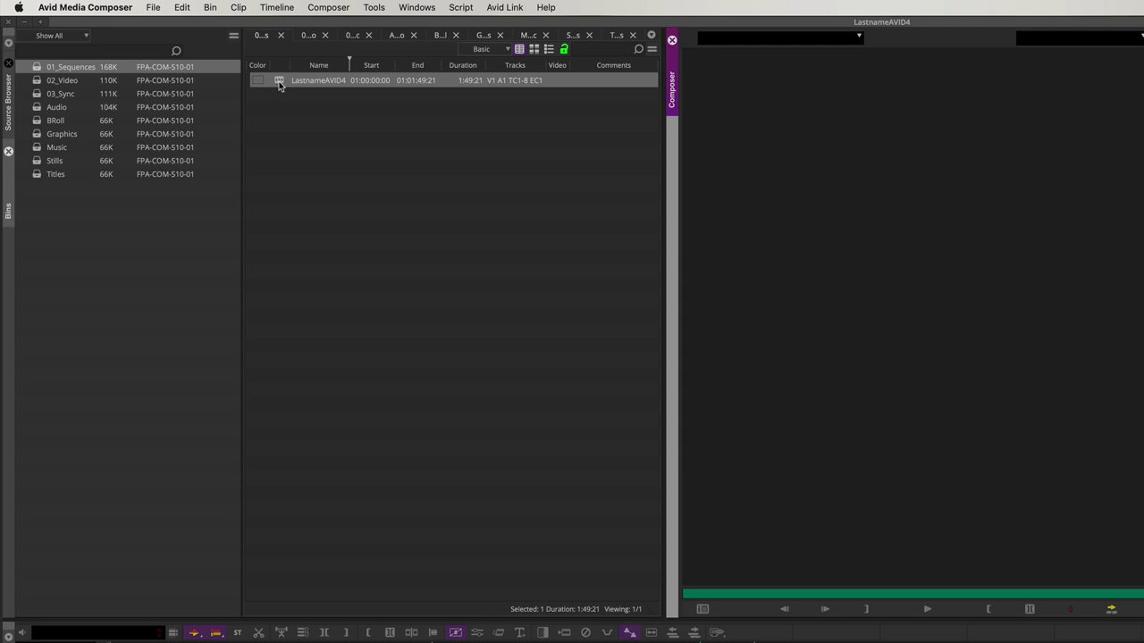
{"action": "left_click", "coordinate": [277, 83]}
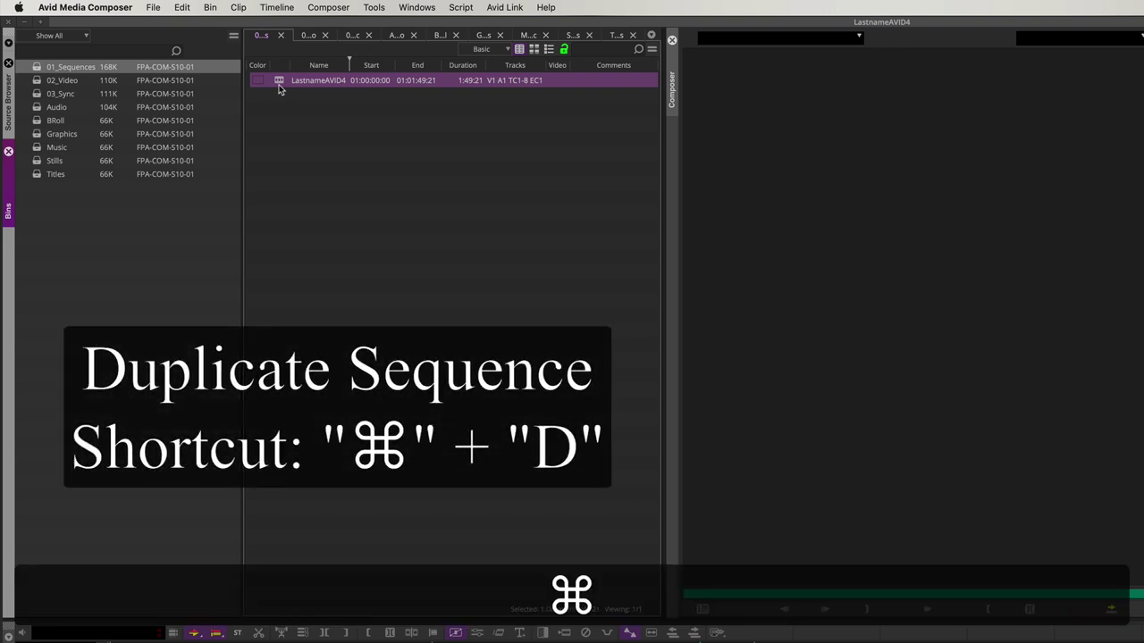
{"action": "key", "text": "super+d"}
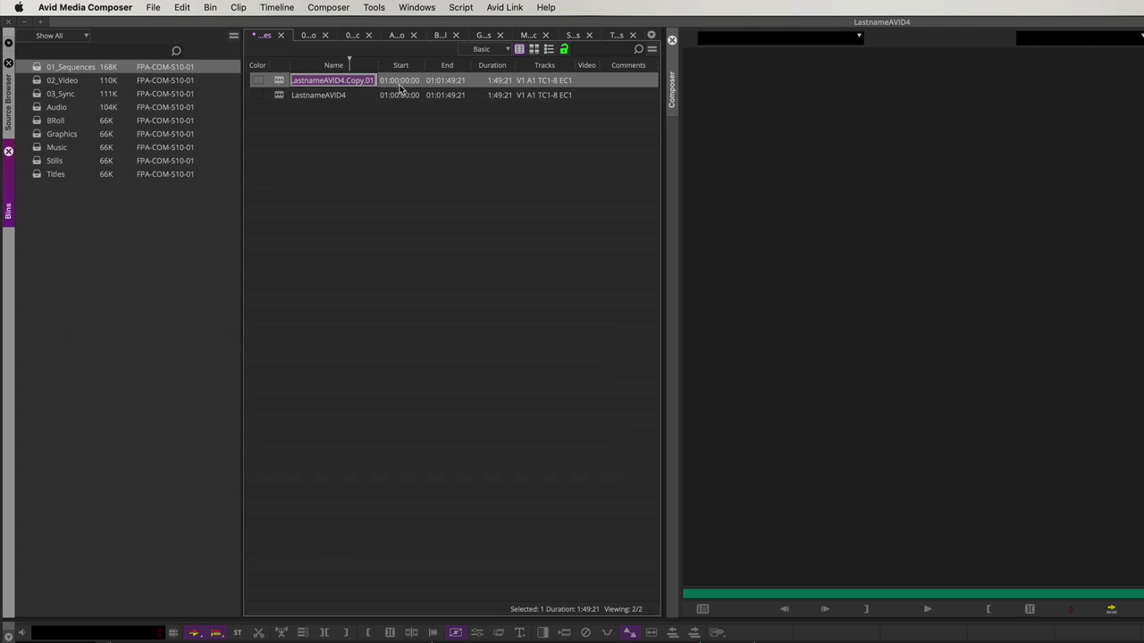
{"action": "type", "text": "Las"}
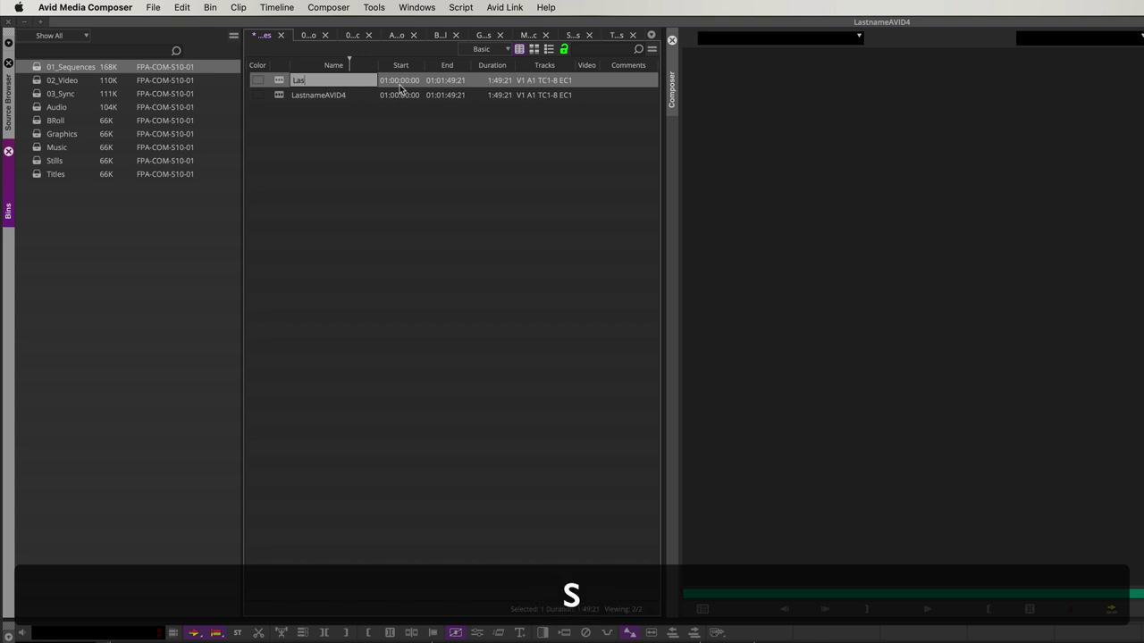
{"action": "type", "text": "tnameAVID"}
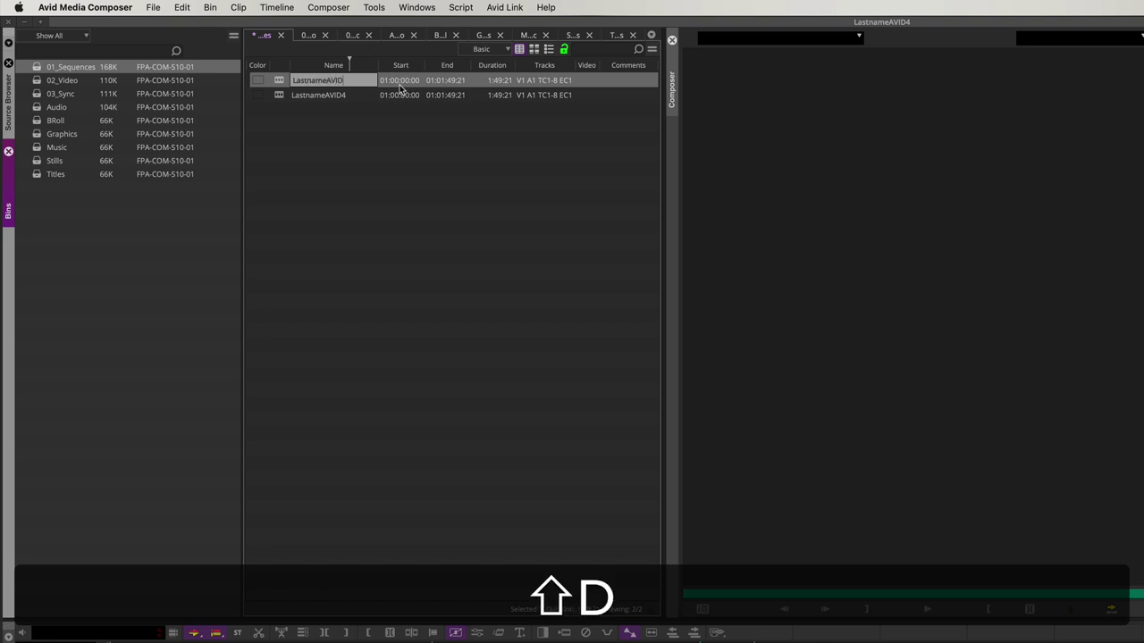
{"action": "type", "text": "4v"}
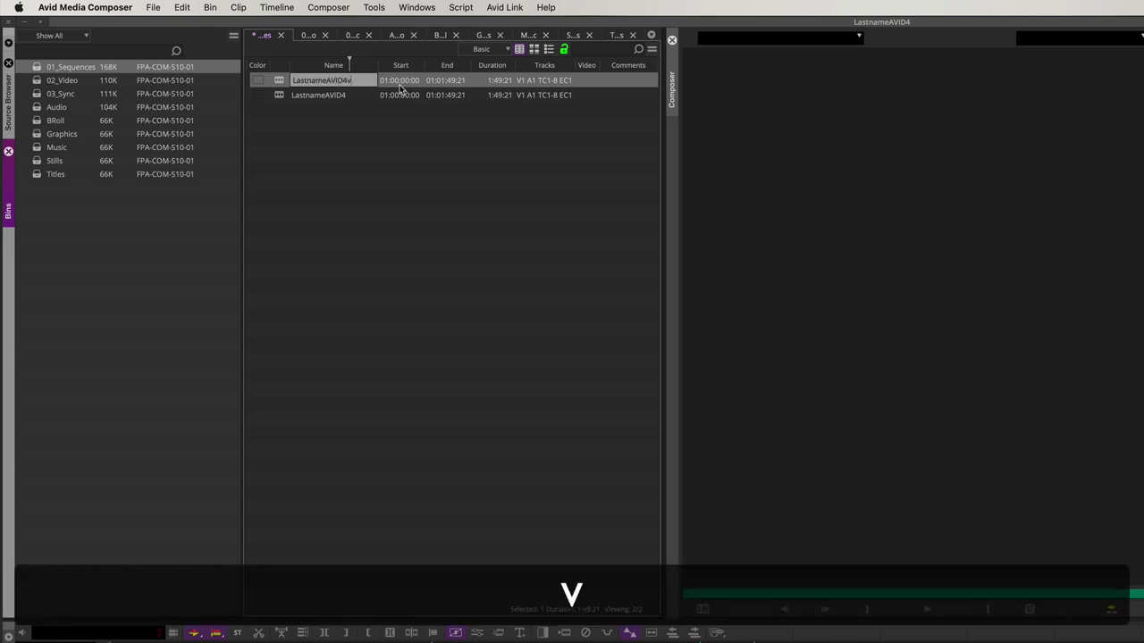
{"action": "type", "text": "2"}
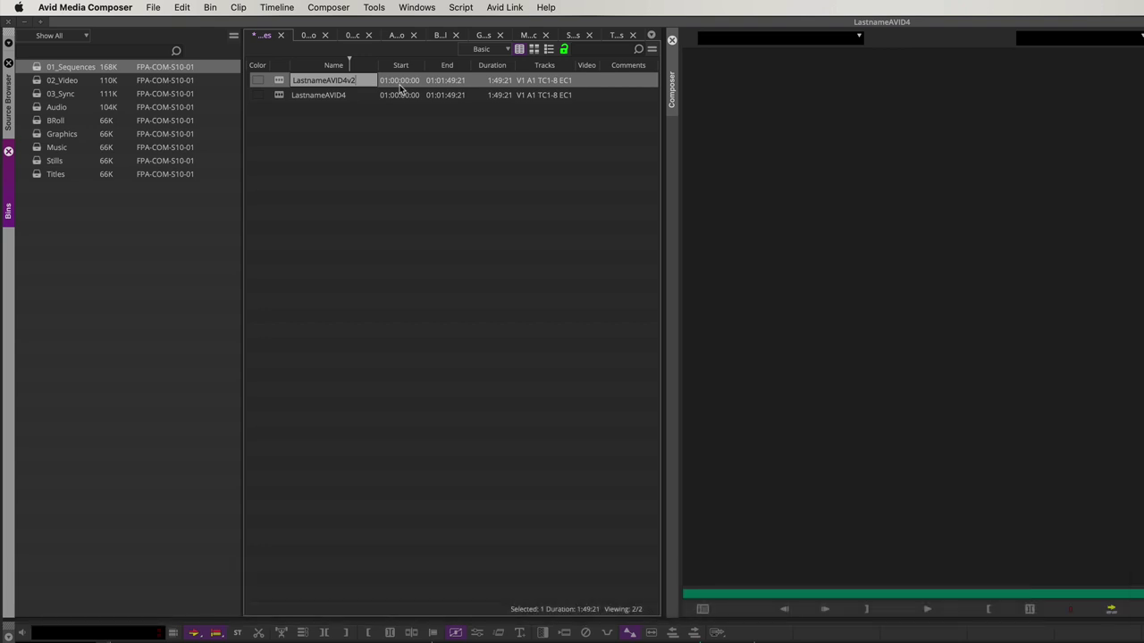
{"action": "key", "text": "Return"}
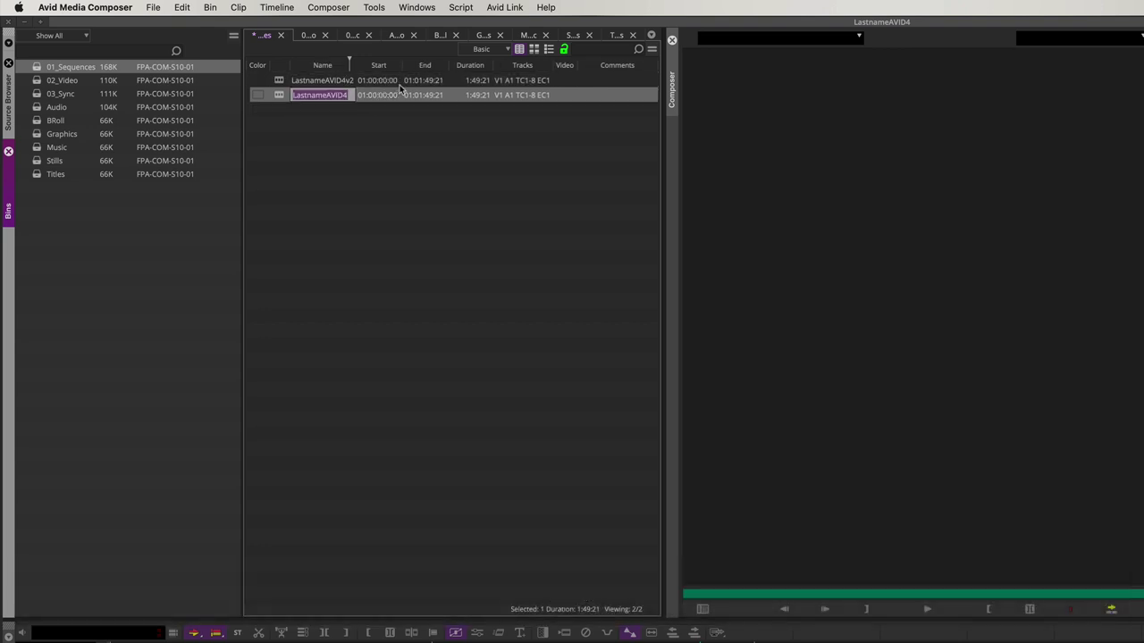
{"action": "left_click", "coordinate": [403, 165]}
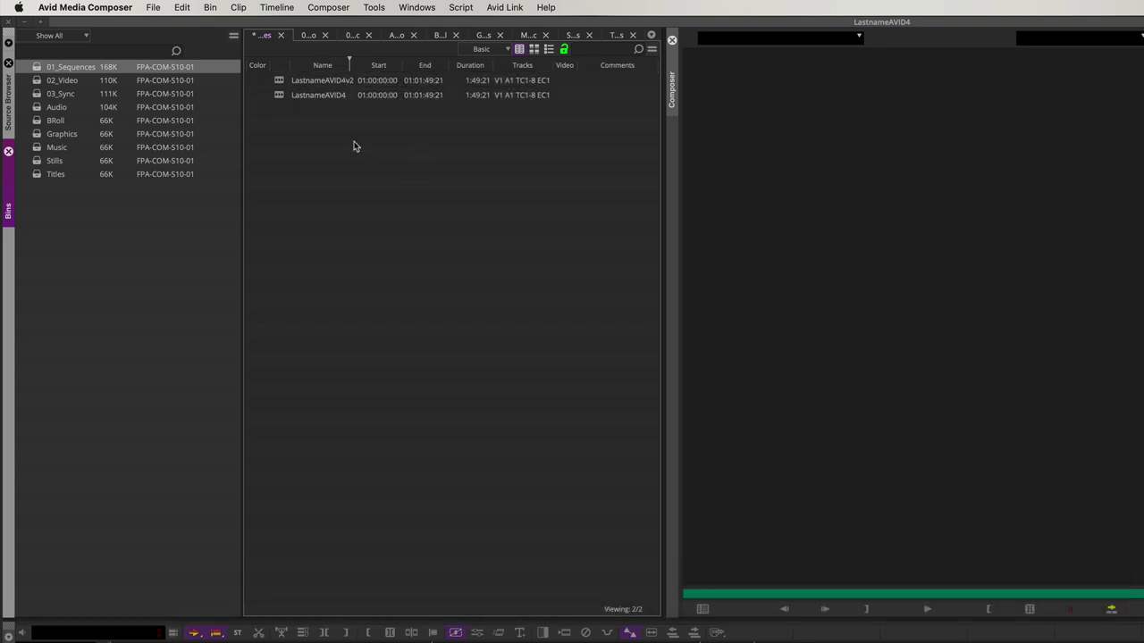
Step: Load the LastnameAVID4v2 sequence into the timeline and move the playhead to the start of the sequence
{"action": "left_click", "coordinate": [278, 84]}
{"action": "double_click", "coordinate": [278, 83]}
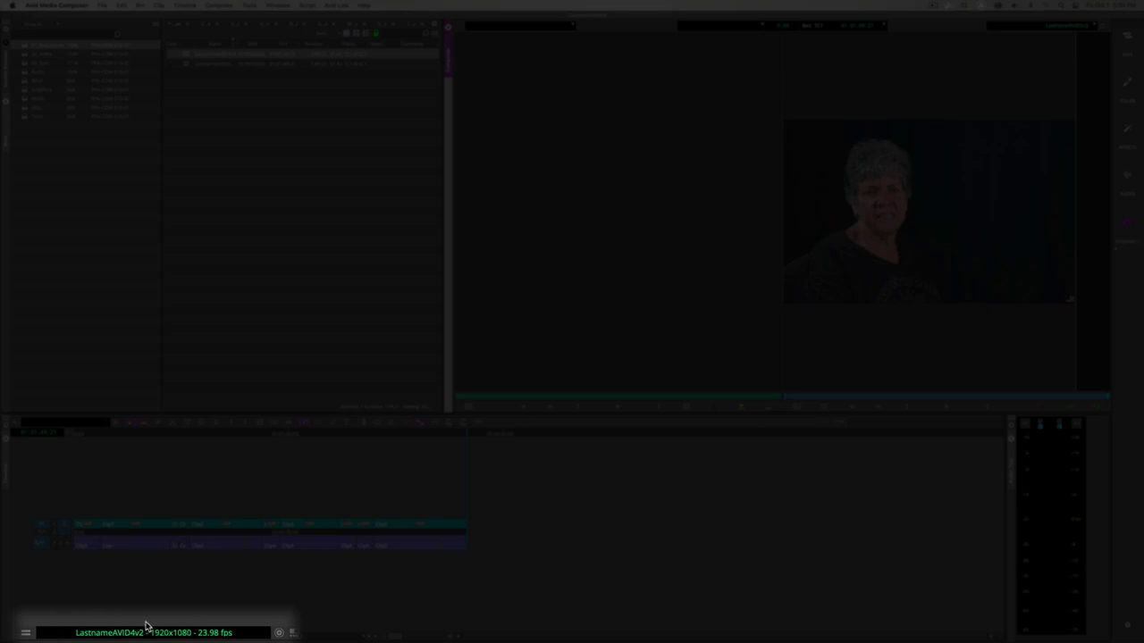
{"action": "mouse_move", "coordinate": [145, 627]}
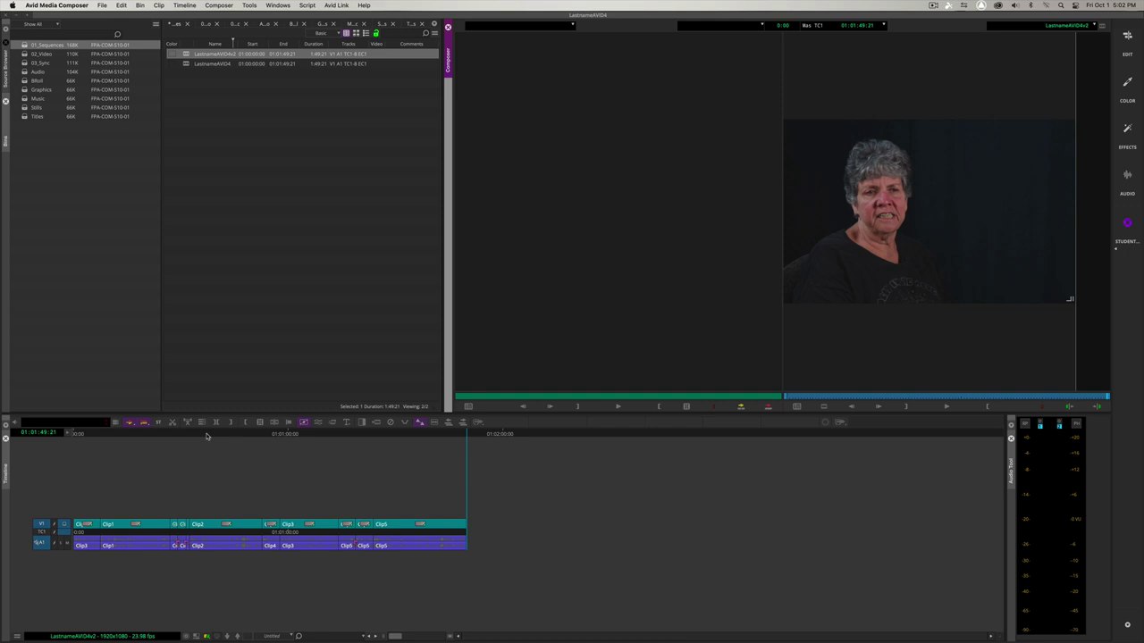
{"action": "left_click_drag", "start_coordinate": [205, 436], "coordinate": [64, 438]}
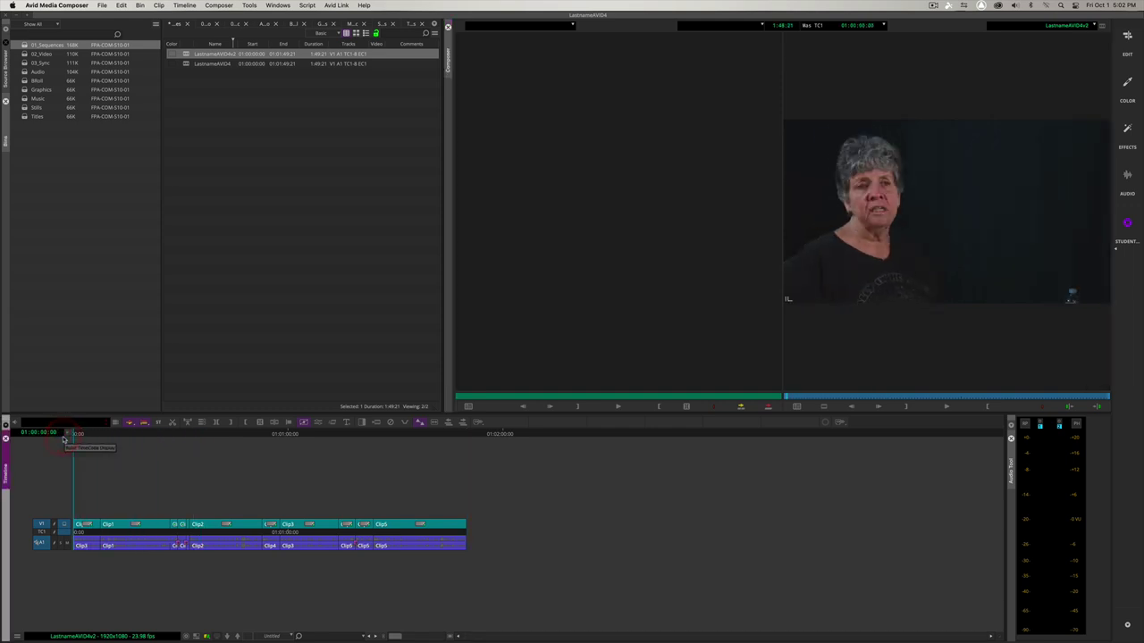
{"action": "left_click", "coordinate": [451, 637]}
{"action": "left_click", "coordinate": [451, 637]}
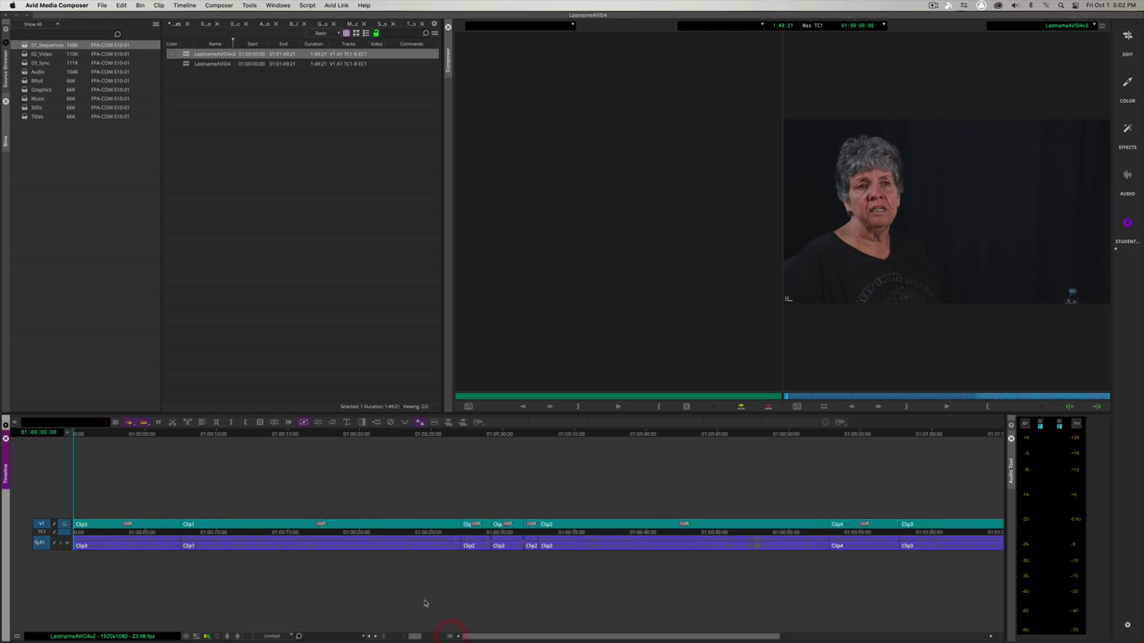
Step: Apply the EQ3 7-Band audio clip effect to the first clip on track A1 in the Effects workspace
{"action": "left_click", "coordinate": [117, 545]}
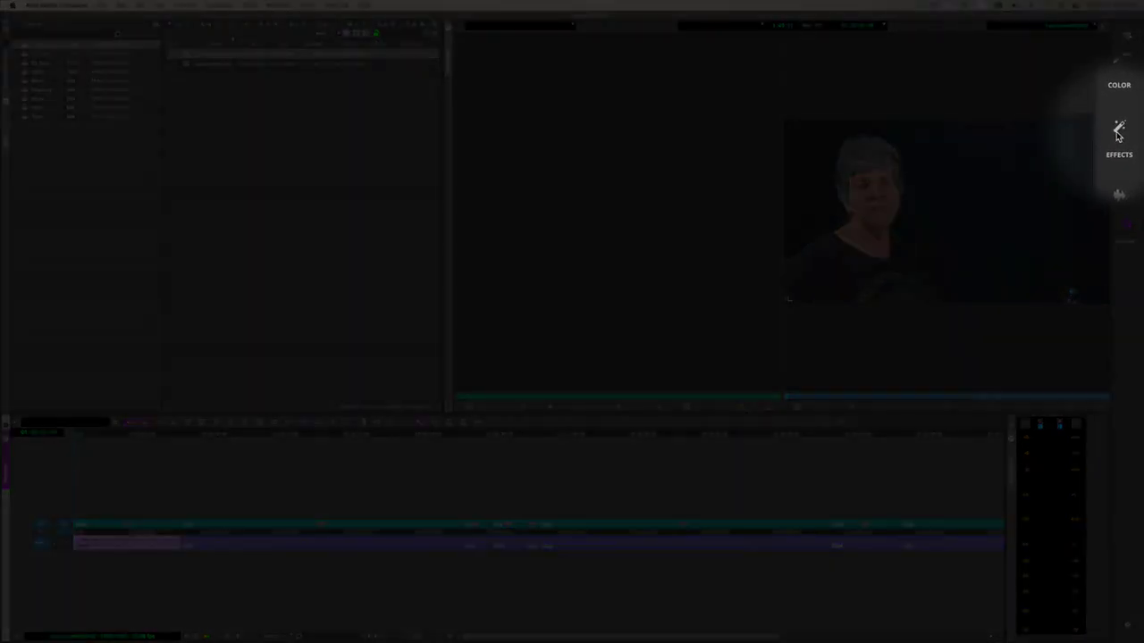
{"action": "left_click", "coordinate": [1118, 131]}
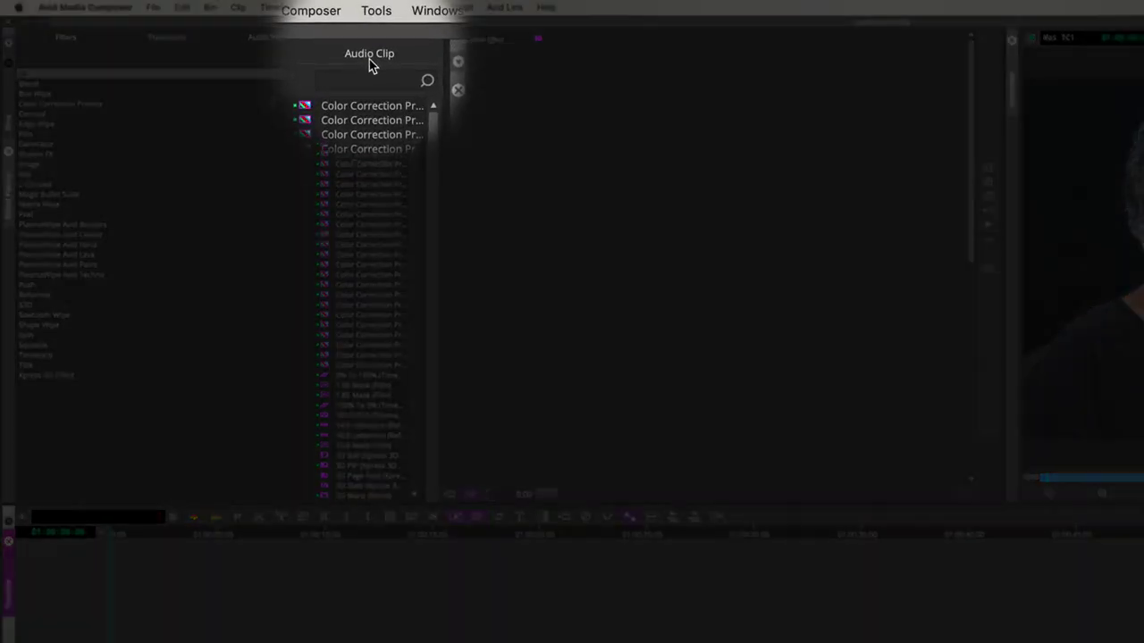
{"action": "left_click", "coordinate": [369, 59]}
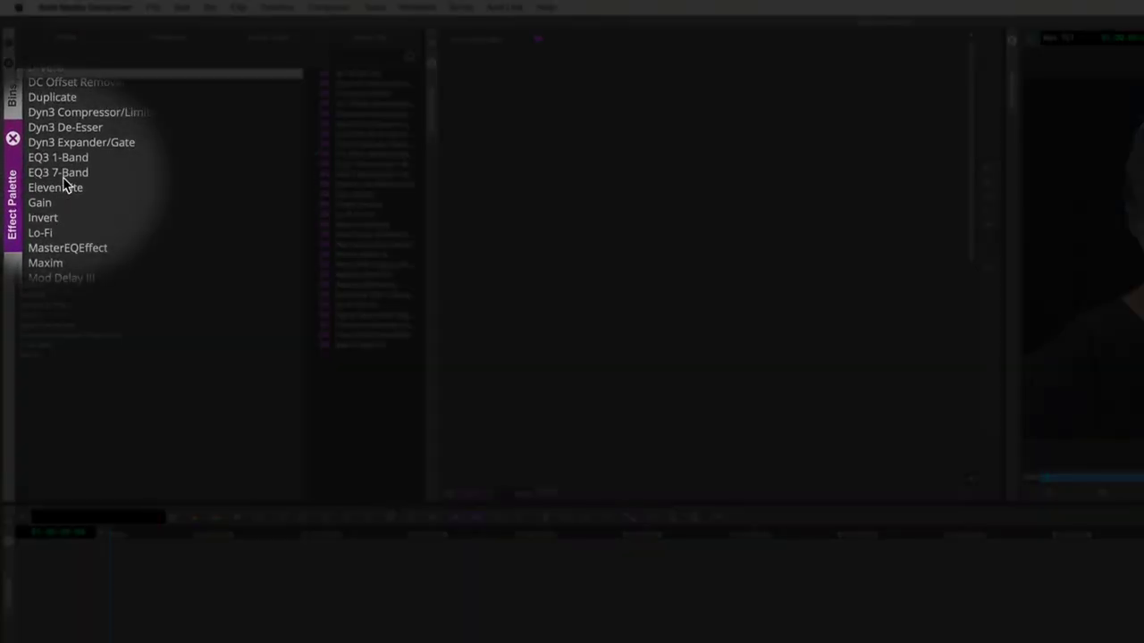
{"action": "left_click", "coordinate": [63, 177]}
{"action": "left_click_drag", "start_coordinate": [52, 183], "coordinate": [200, 642]}
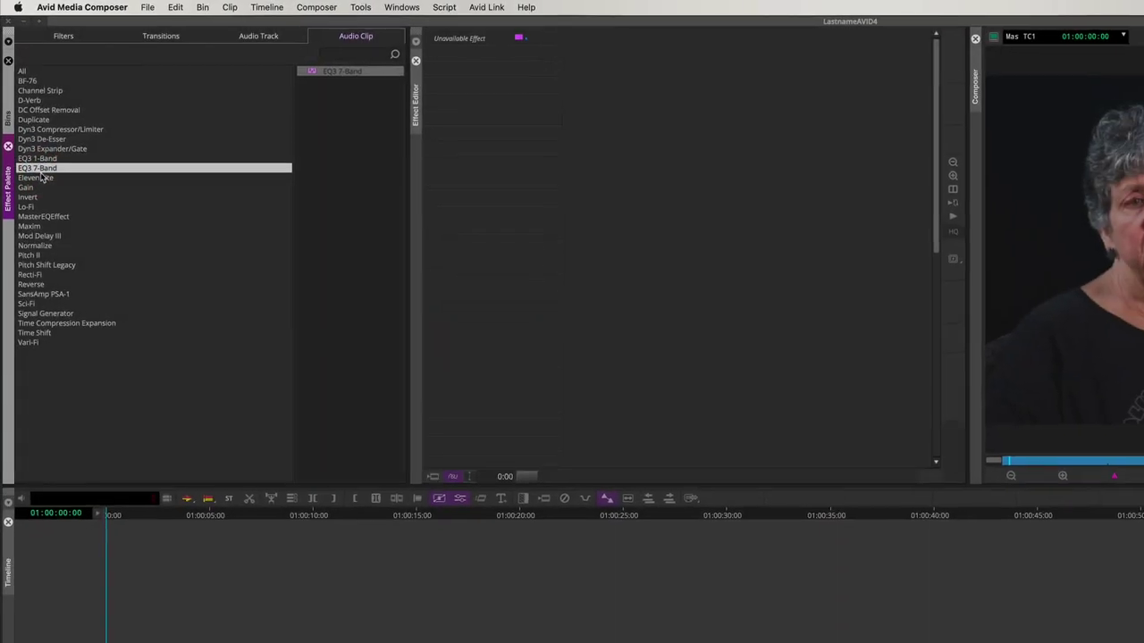
{"action": "left_click_drag", "start_coordinate": [137, 505], "coordinate": [136, 506]}
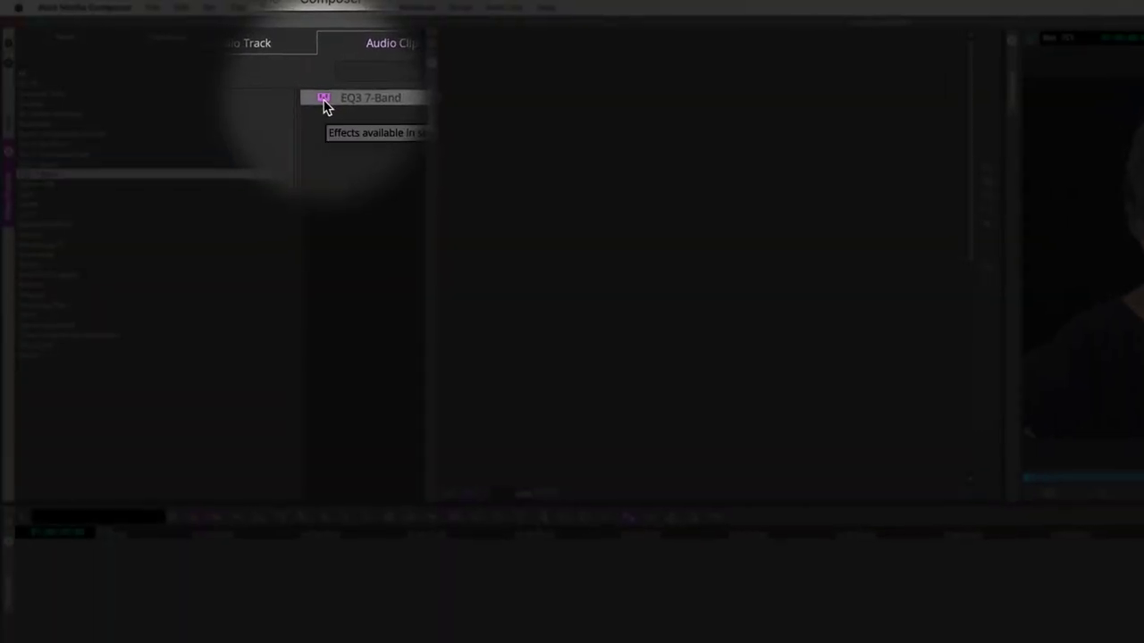
{"action": "left_click", "coordinate": [287, 68]}
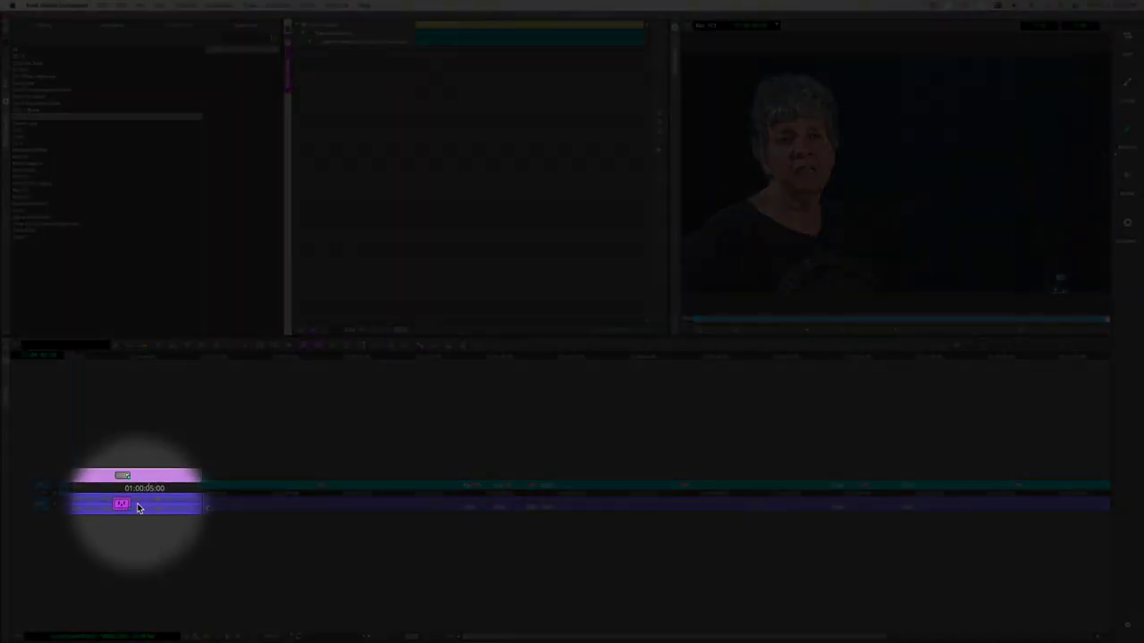
Step: Open AudioSuite for the first A1 clip's EQ effect, dismiss the error, and set its target drive to LastName_FirstName
{"action": "left_click", "coordinate": [143, 507]}
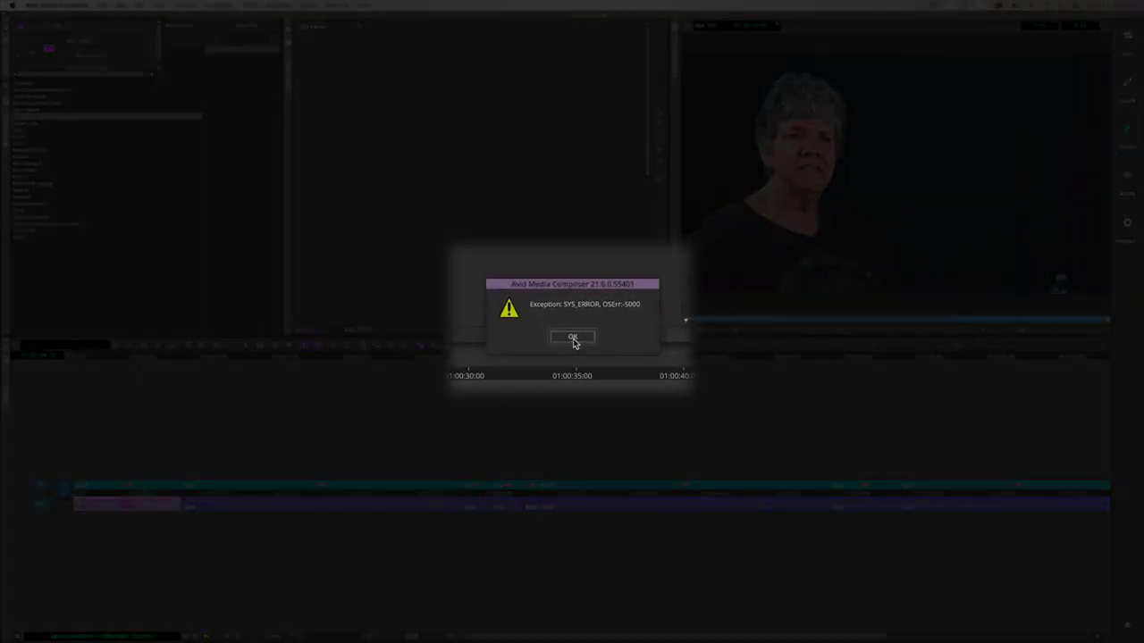
{"action": "left_click", "coordinate": [573, 339]}
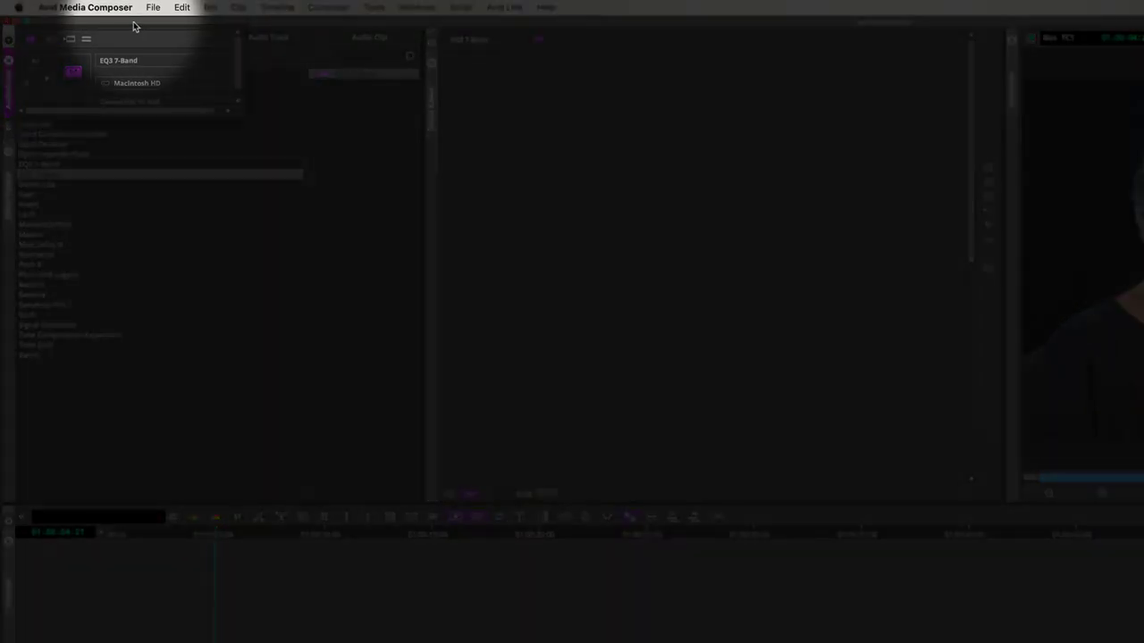
{"action": "left_click_drag", "start_coordinate": [134, 27], "coordinate": [798, 85]}
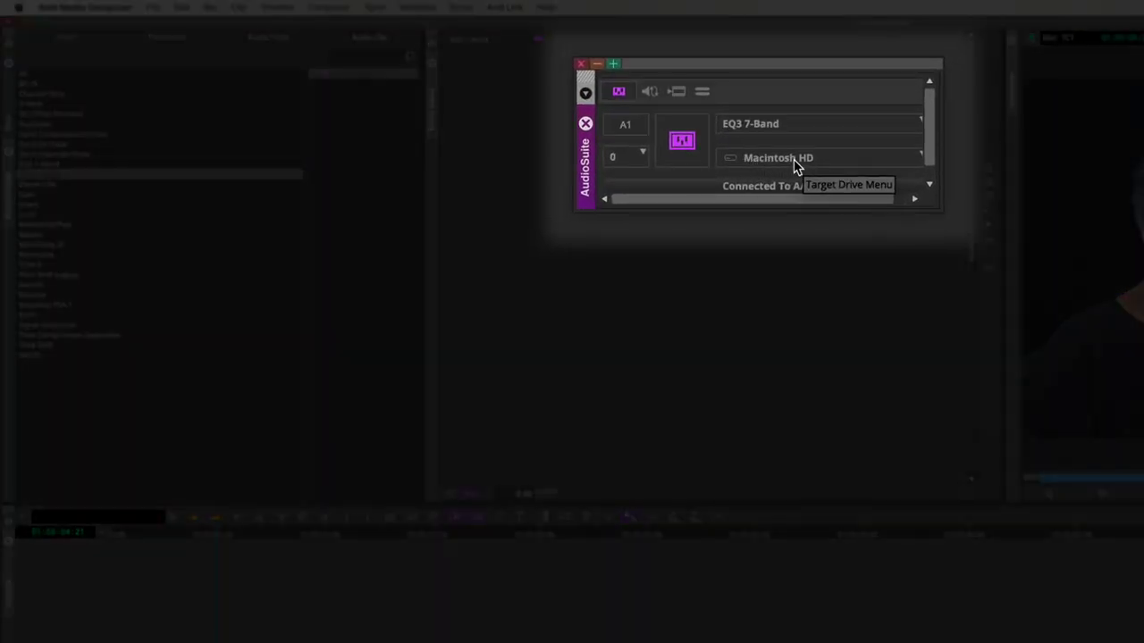
{"action": "left_click", "coordinate": [787, 143]}
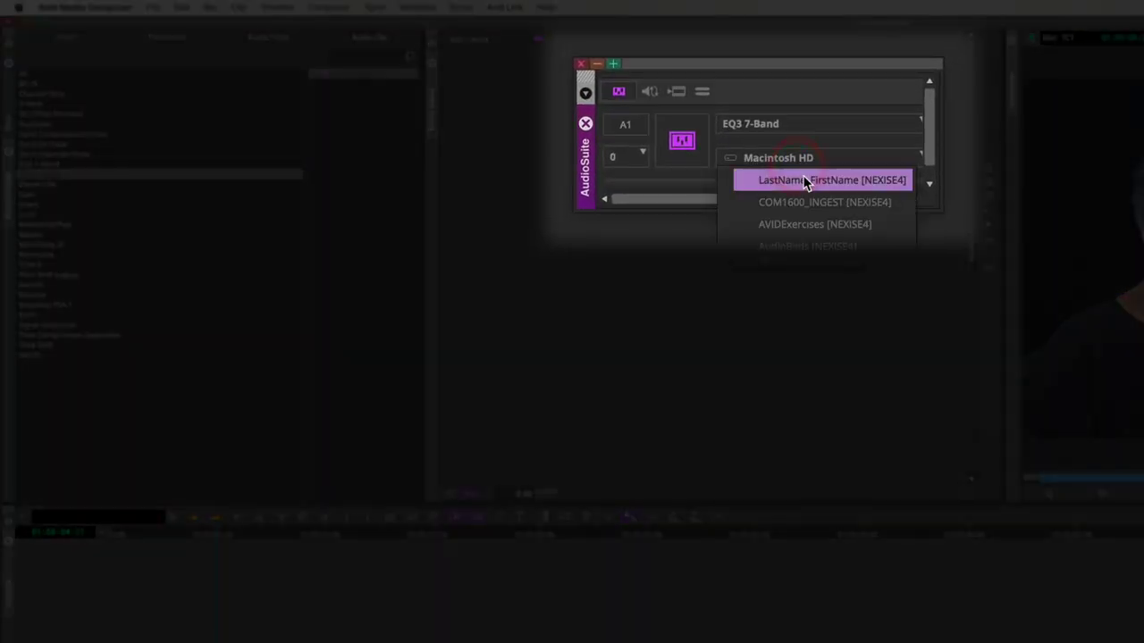
{"action": "left_click", "coordinate": [802, 180]}
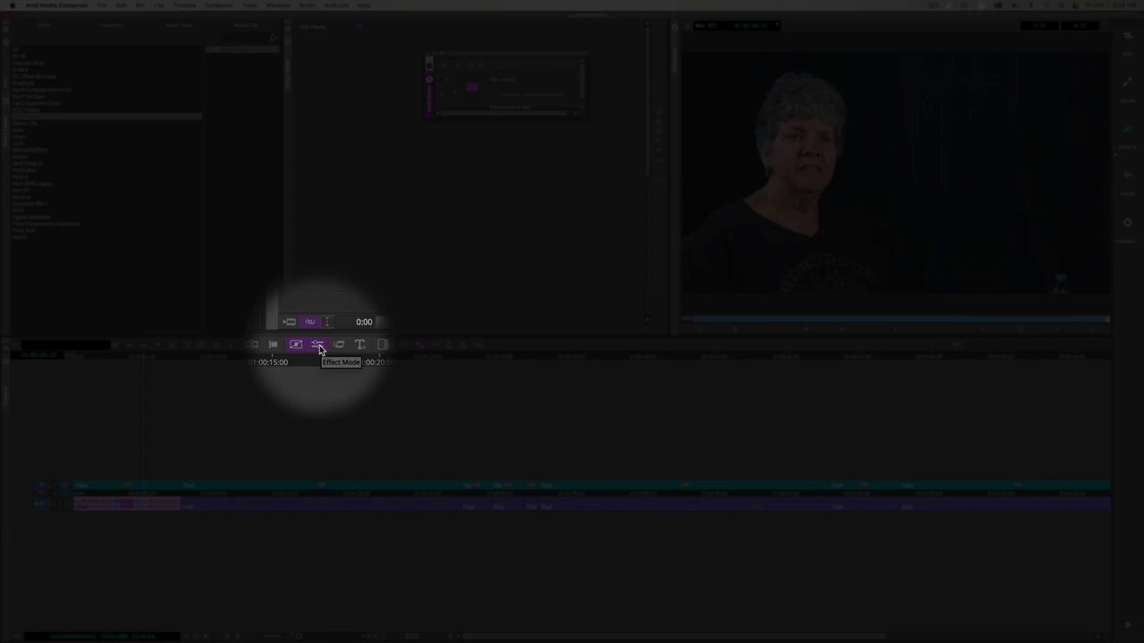
Step: Open the EQ3 7-Band effect's settings and load the Dialogue_Sweetener preset from the MAER plug-in settings
{"action": "left_click", "coordinate": [318, 346]}
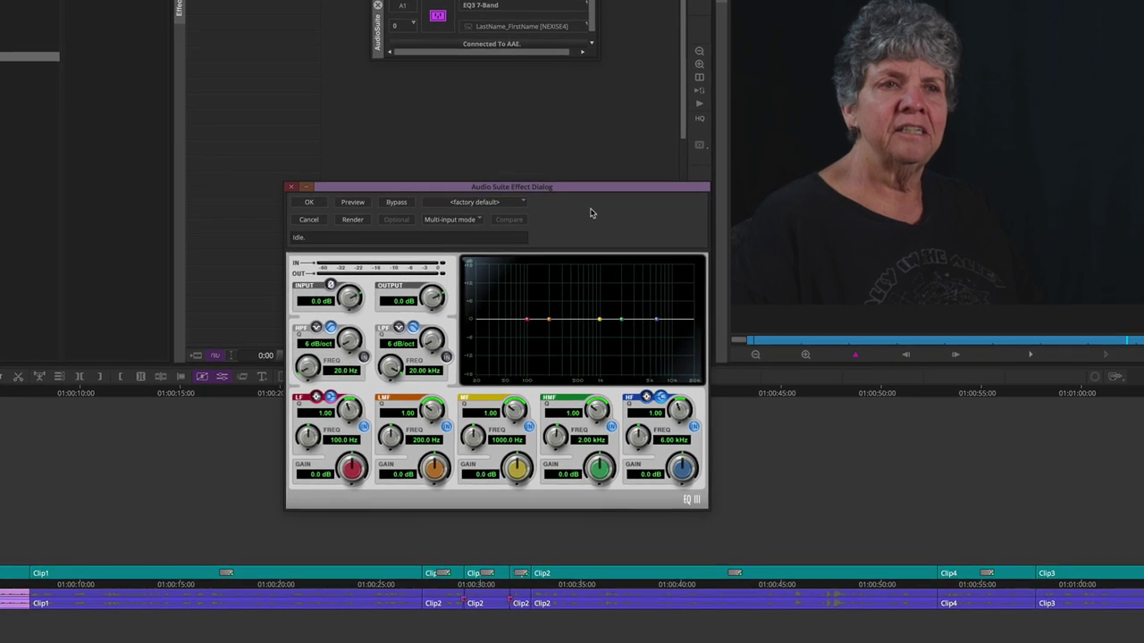
{"action": "left_click", "coordinate": [480, 205]}
{"action": "left_click", "coordinate": [481, 206]}
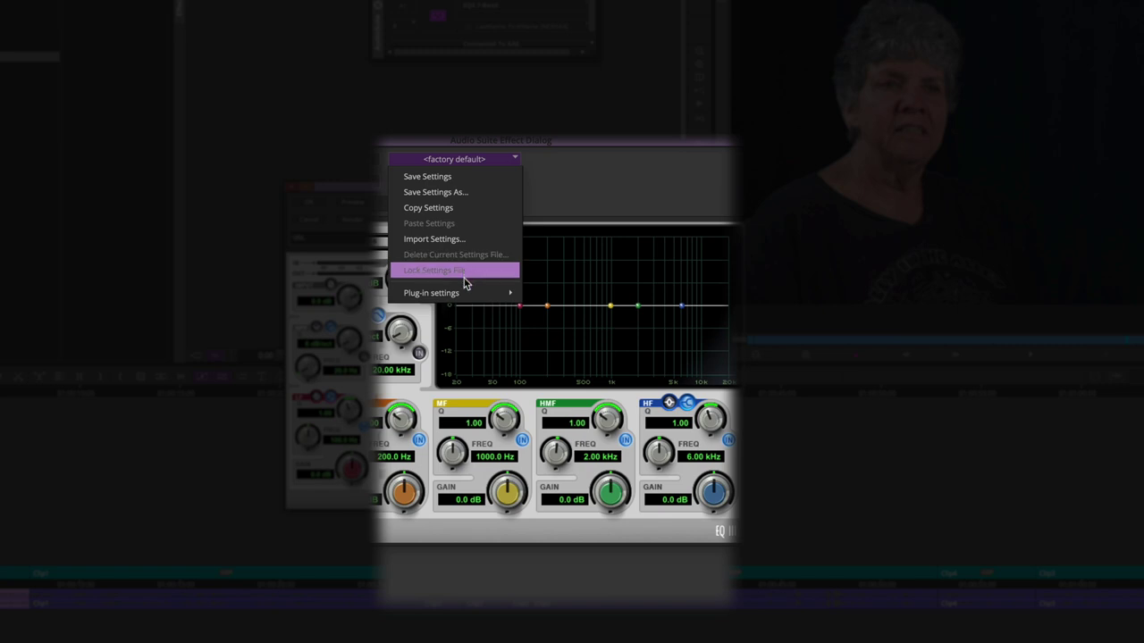
{"action": "mouse_move", "coordinate": [462, 294]}
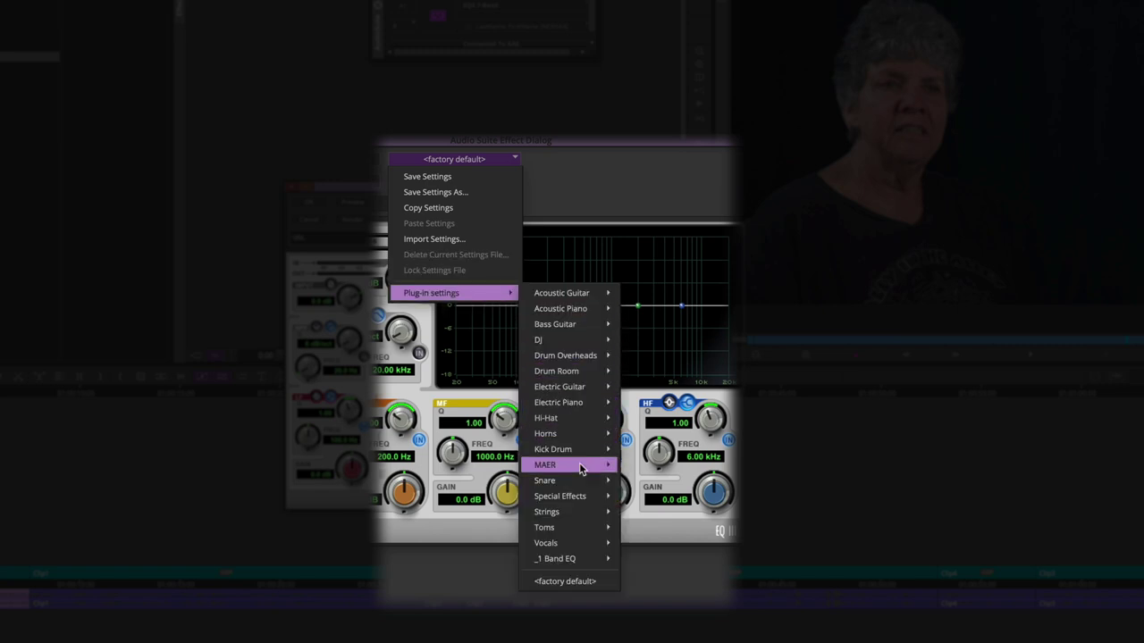
{"action": "mouse_move", "coordinate": [578, 471]}
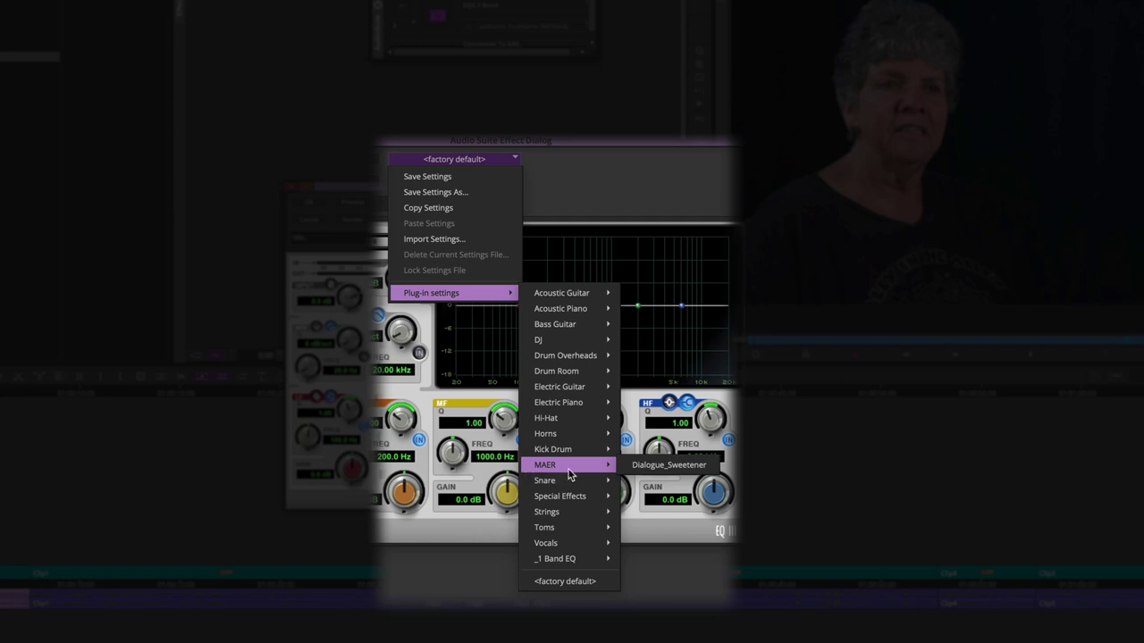
{"action": "left_click", "coordinate": [627, 466]}
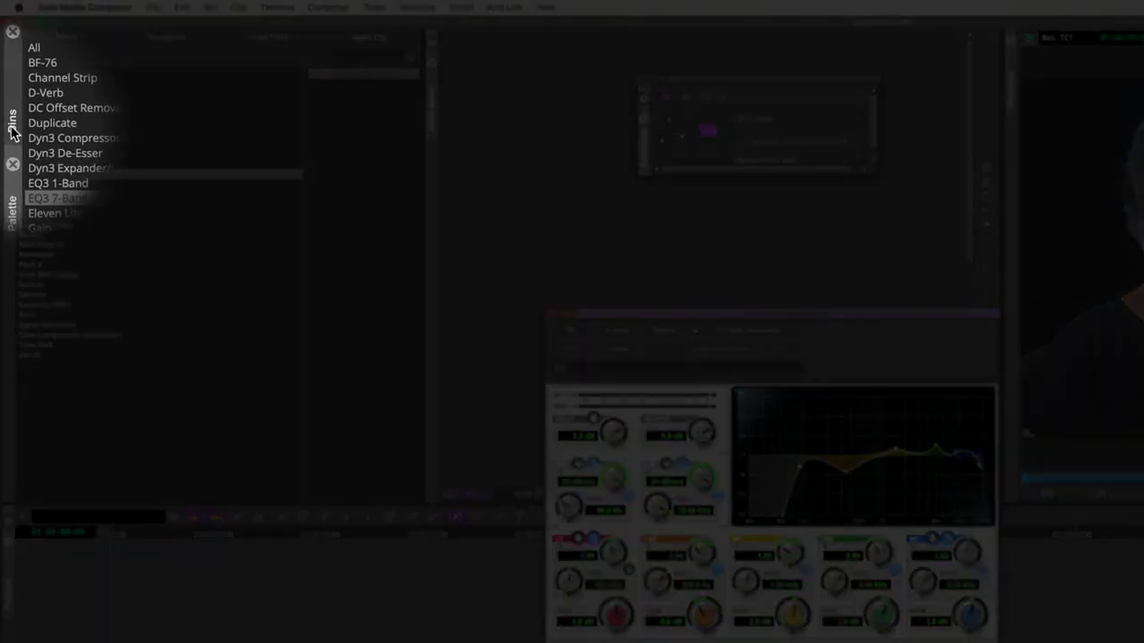
Step: Create a new project bin named Effects and open it
{"action": "left_click", "coordinate": [13, 129]}
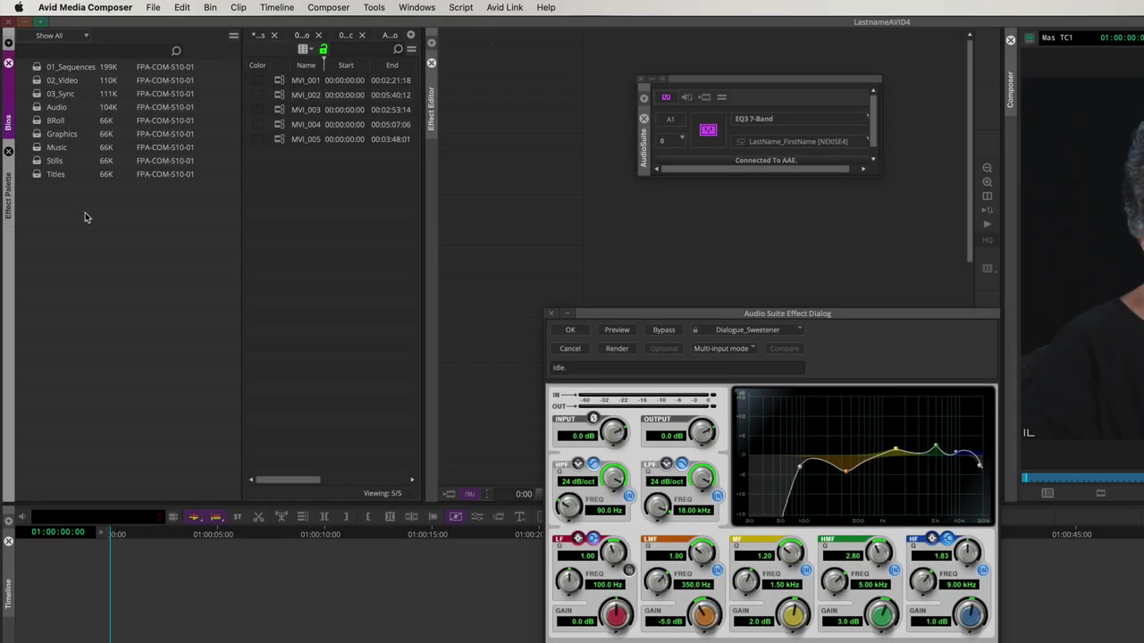
{"action": "key", "text": "super+n"}
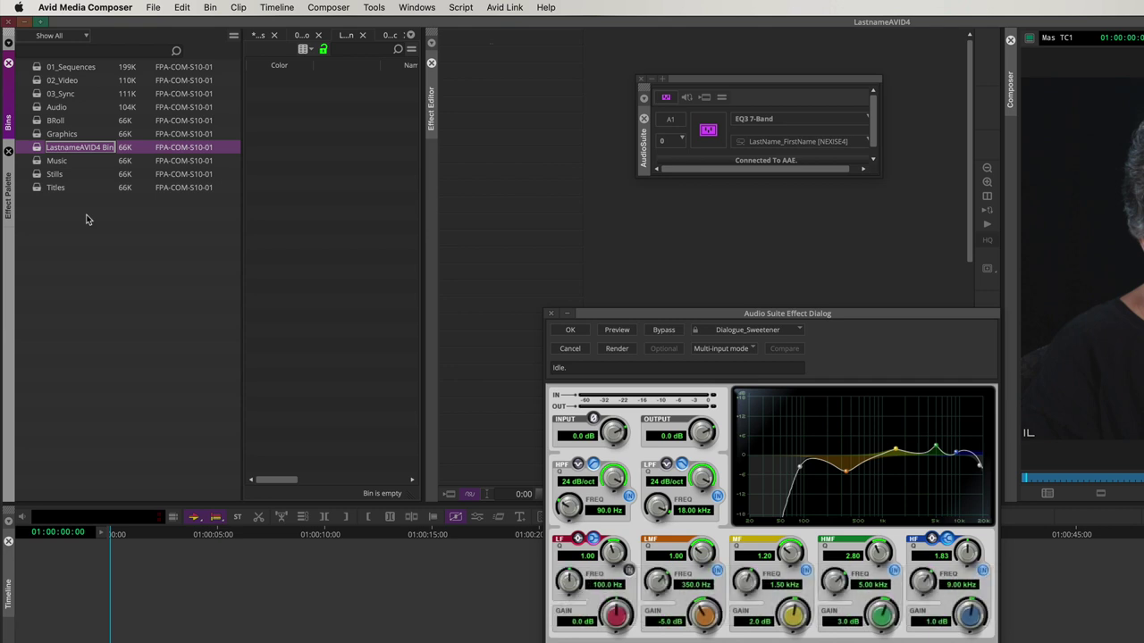
{"action": "type", "text": "Effects"}
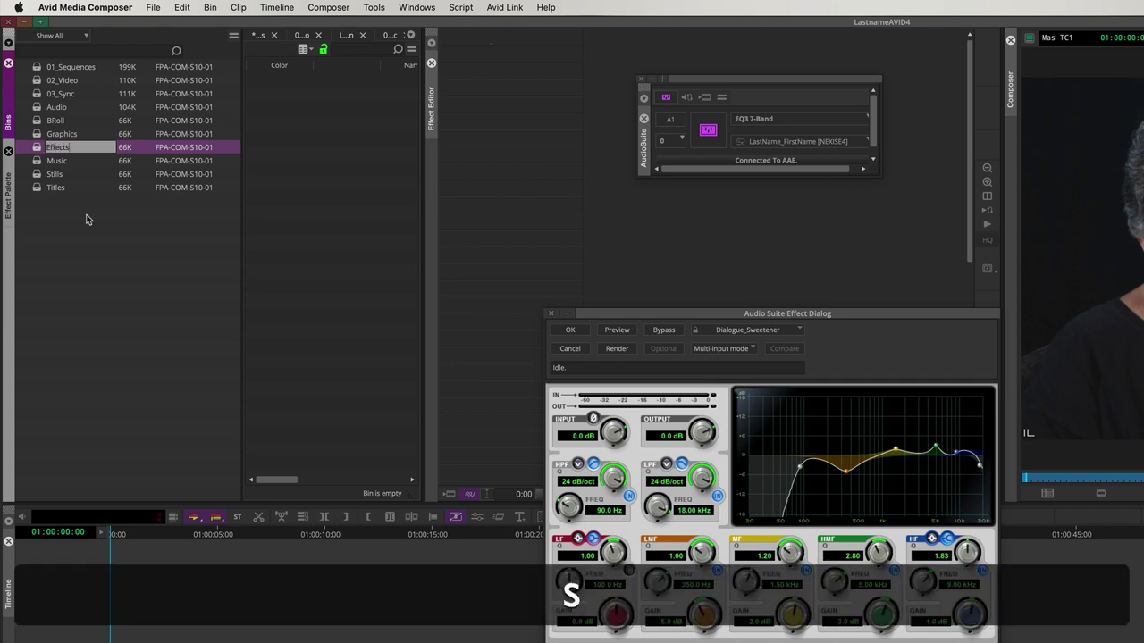
{"action": "key", "text": "Return"}
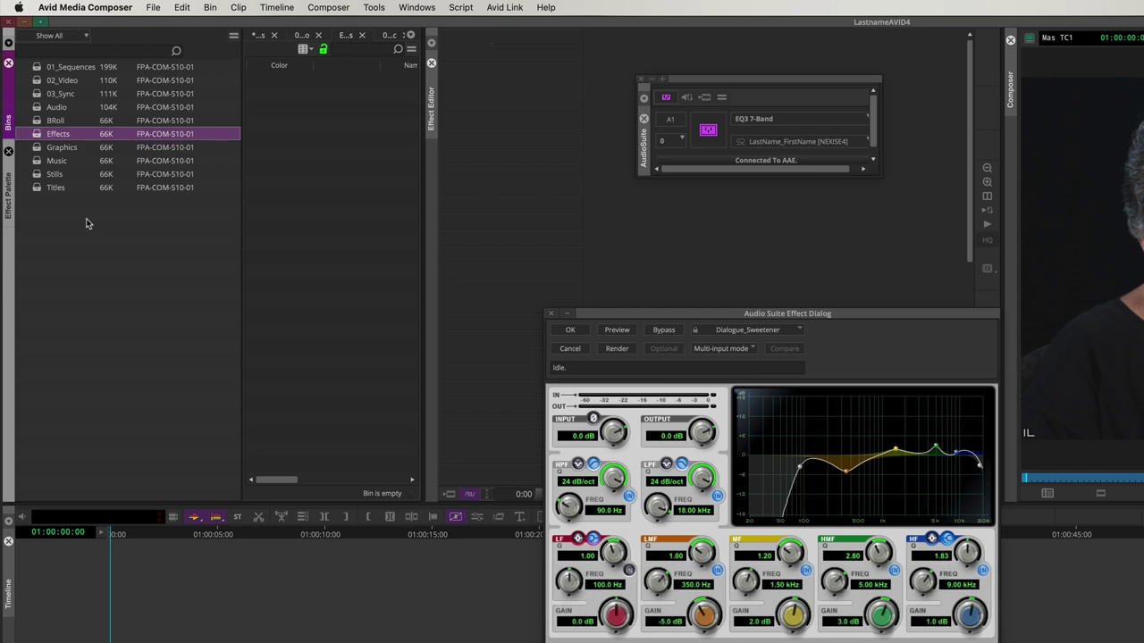
{"action": "double_click", "coordinate": [37, 135]}
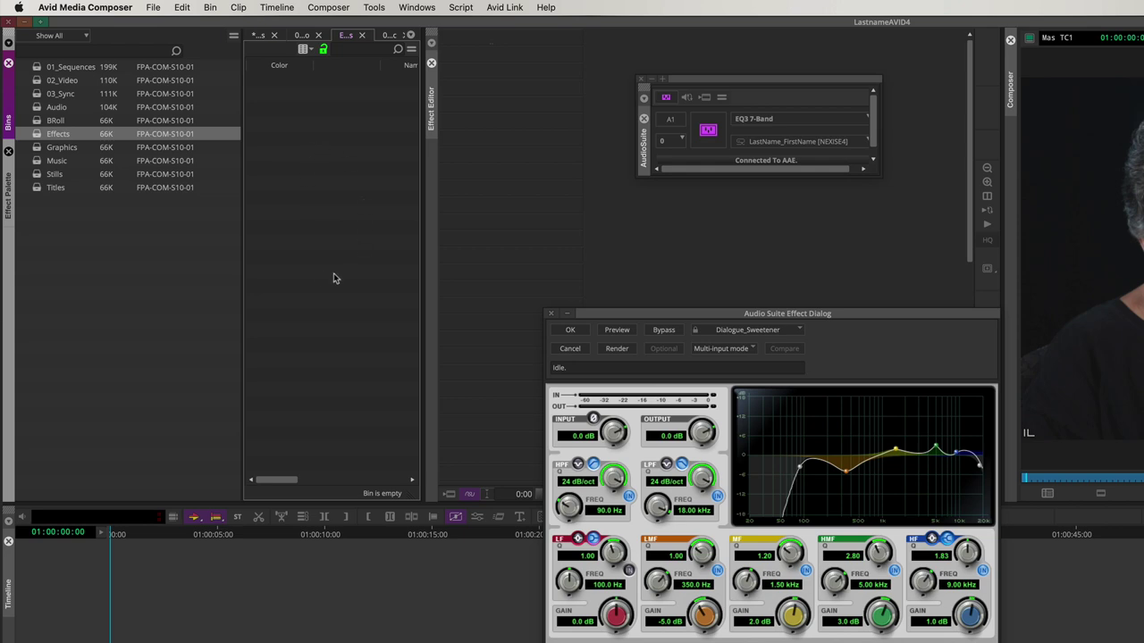
Step: Save the EQ3 7-Band effect with its Dialogue_Sweetener settings into the Effects bin and close both AudioSuite windows
{"action": "left_click", "coordinate": [764, 85]}
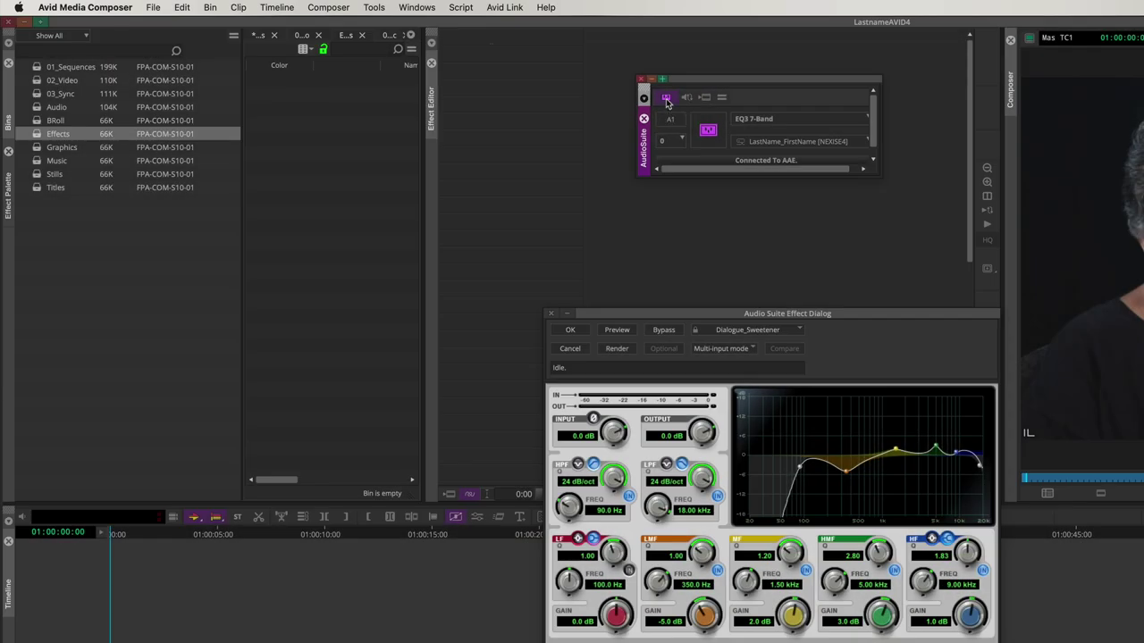
{"action": "left_click_drag", "start_coordinate": [565, 112], "coordinate": [349, 167]}
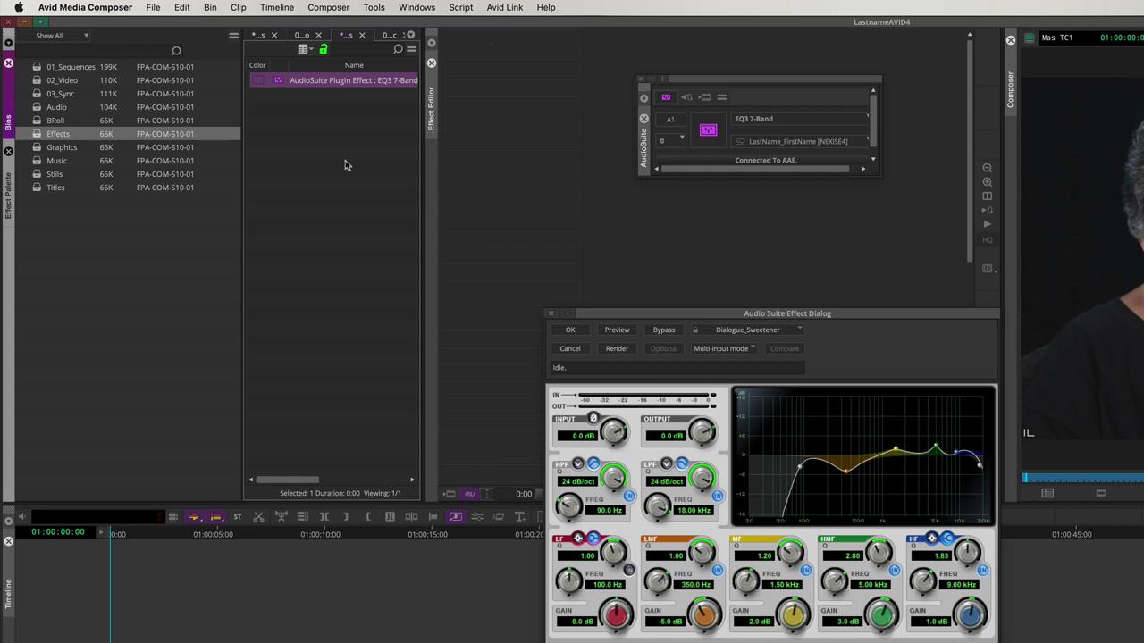
{"action": "left_click", "coordinate": [552, 315]}
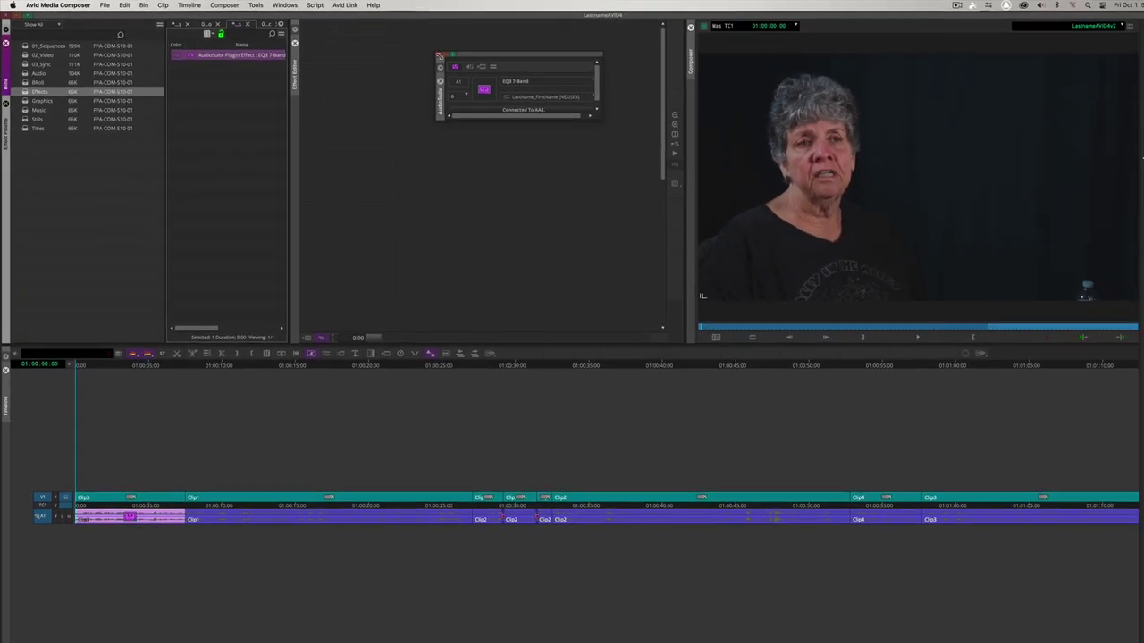
{"action": "left_click", "coordinate": [577, 72]}
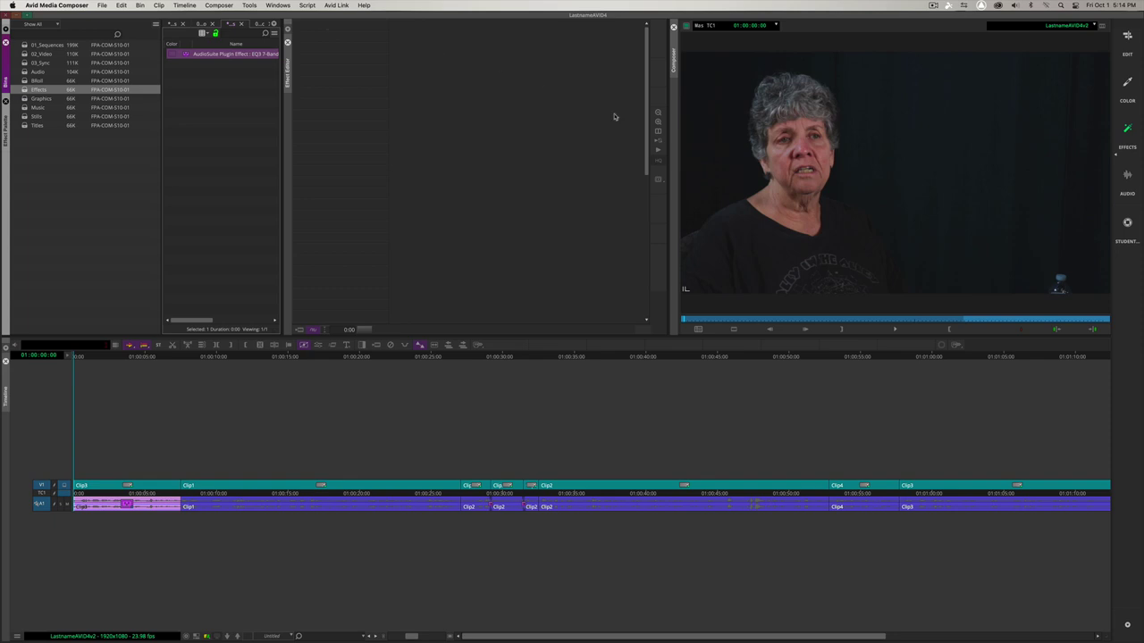
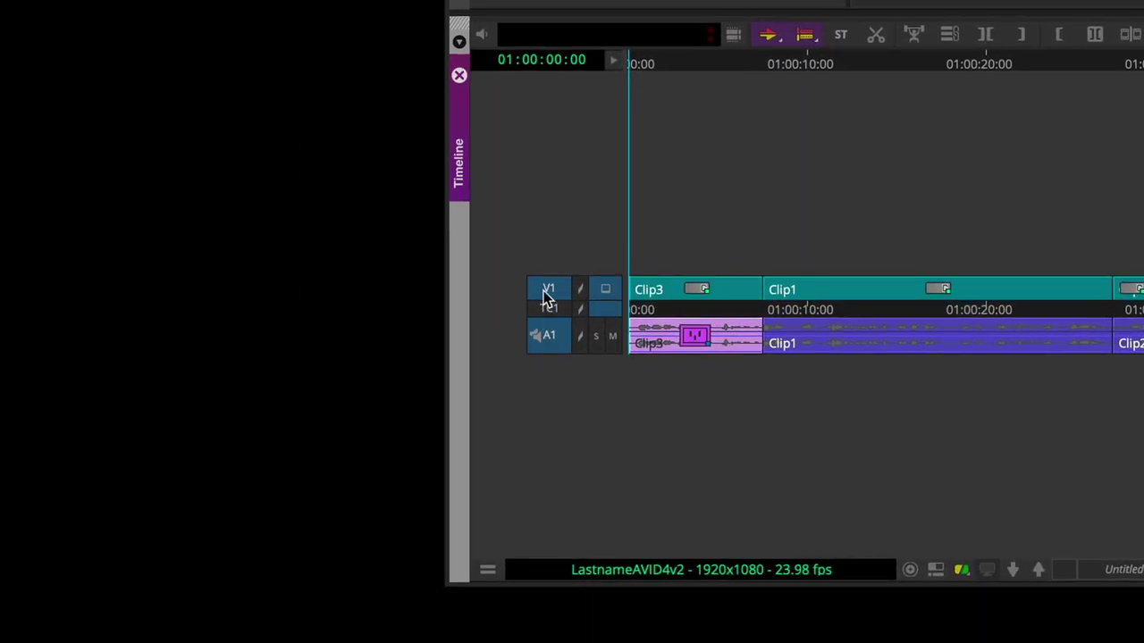
Step: Deselect track V1, select all A1 clips from the second clip onward, and apply the saved EQ3 7-Band effect to them
{"action": "left_click", "coordinate": [547, 293]}
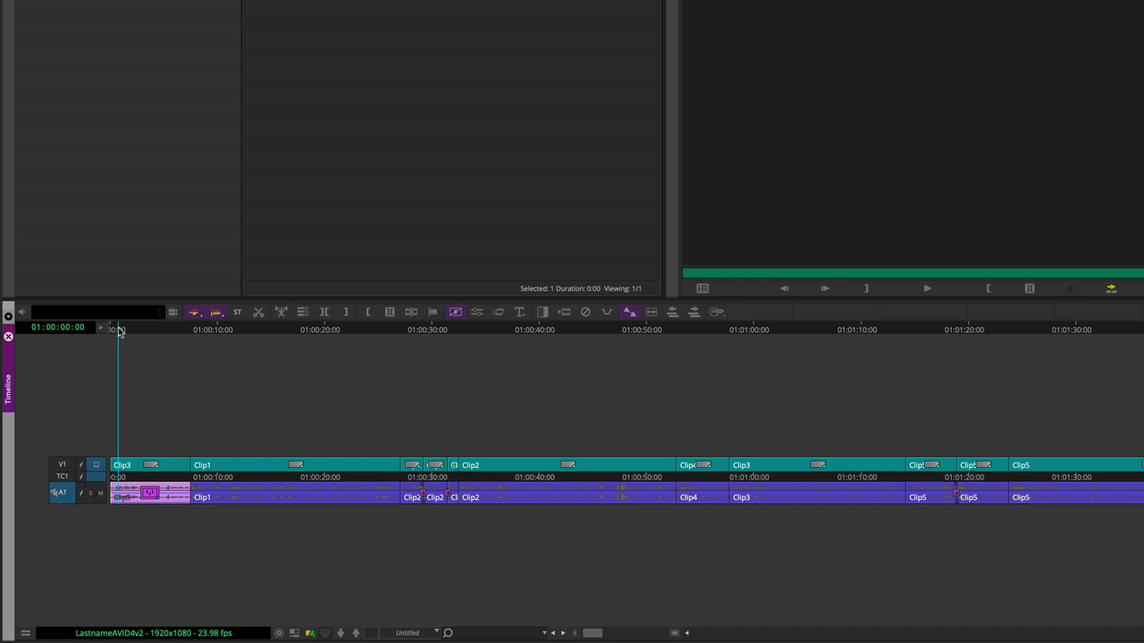
{"action": "left_click_drag", "start_coordinate": [120, 331], "coordinate": [232, 334]}
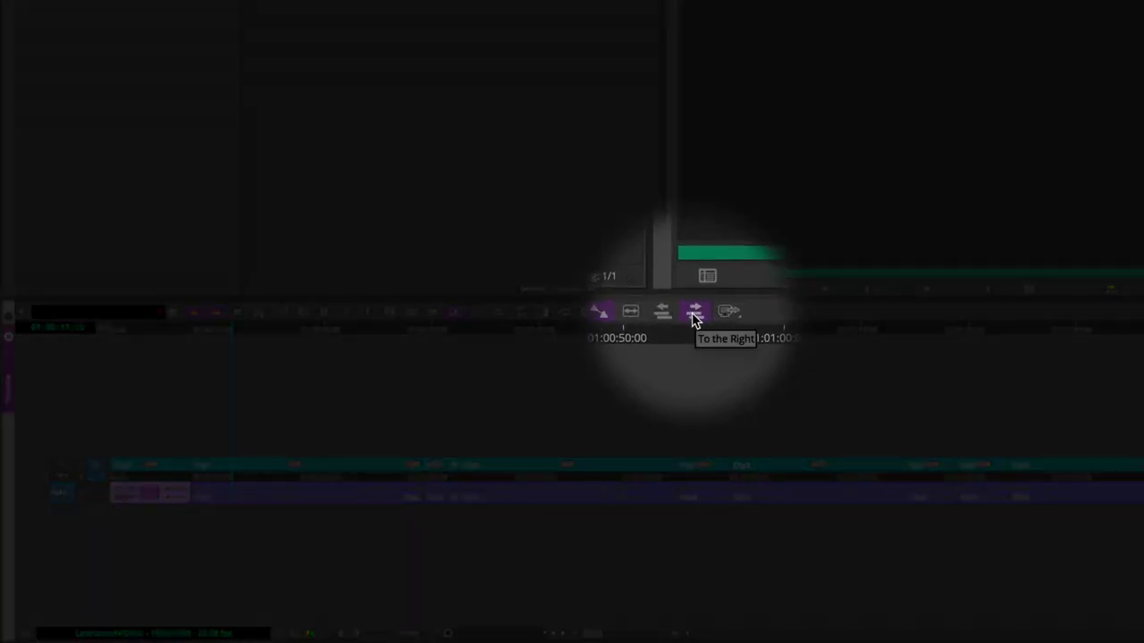
{"action": "left_click", "coordinate": [695, 314]}
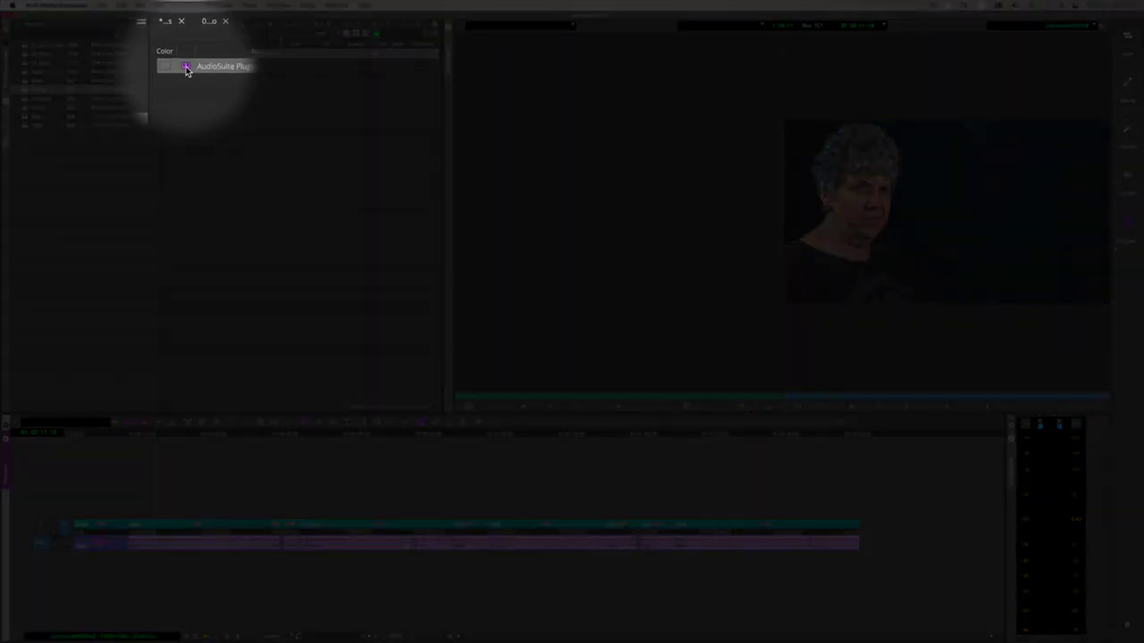
{"action": "left_click", "coordinate": [187, 69]}
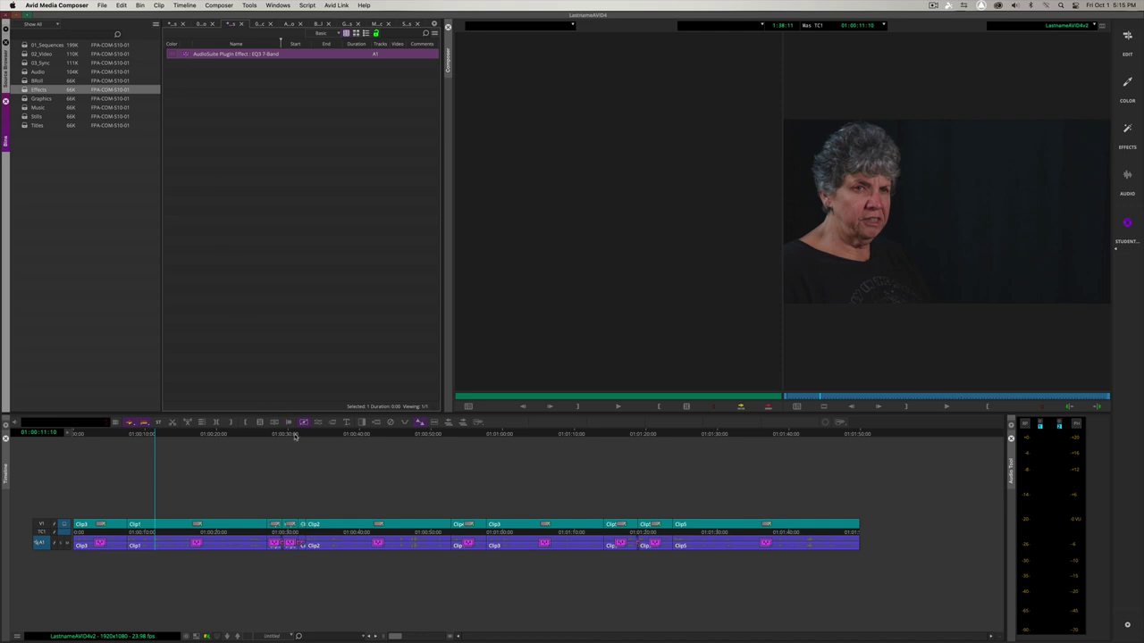
Step: Return the playhead to the sequence start, switch to the Audio workspace, and play the first clip to check its level
{"action": "left_click", "coordinate": [148, 434]}
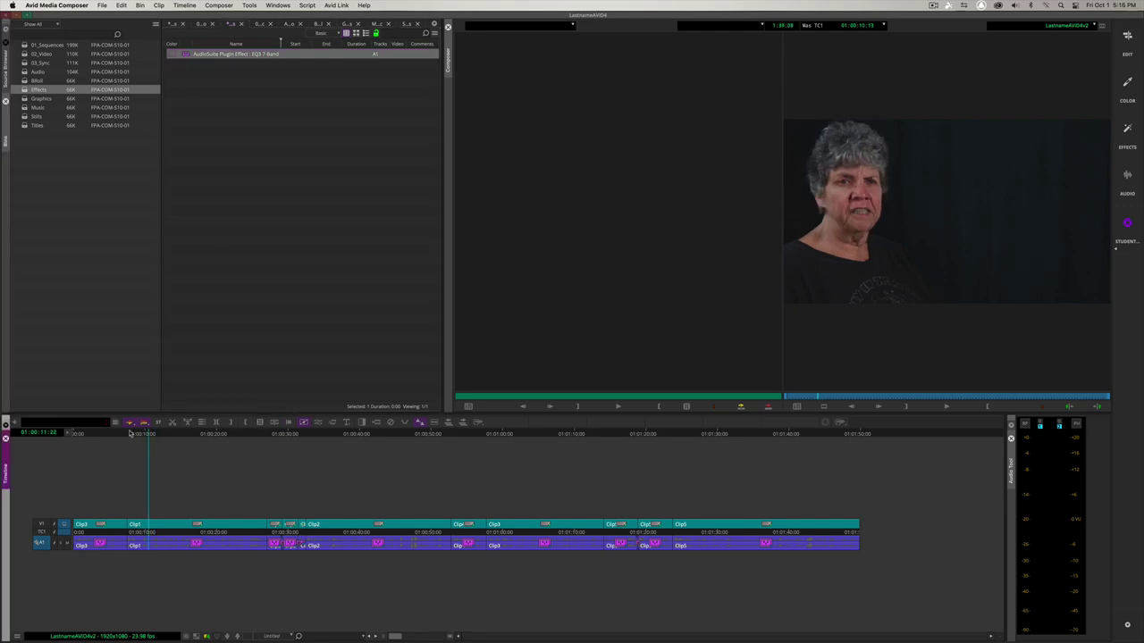
{"action": "left_click_drag", "start_coordinate": [130, 433], "coordinate": [51, 435]}
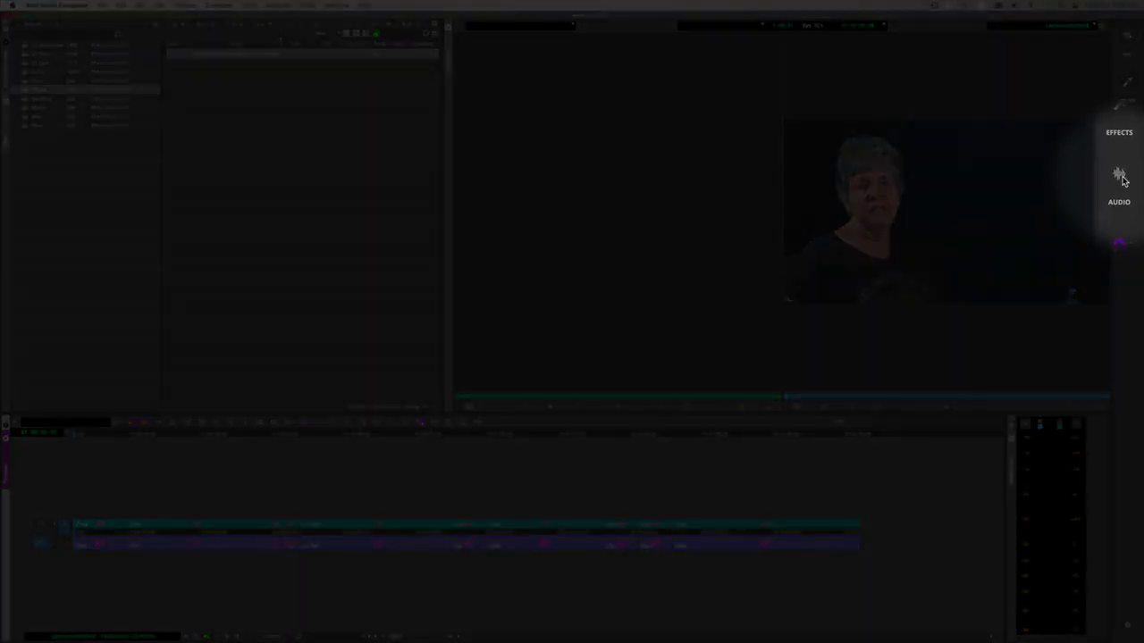
{"action": "left_click", "coordinate": [1120, 177]}
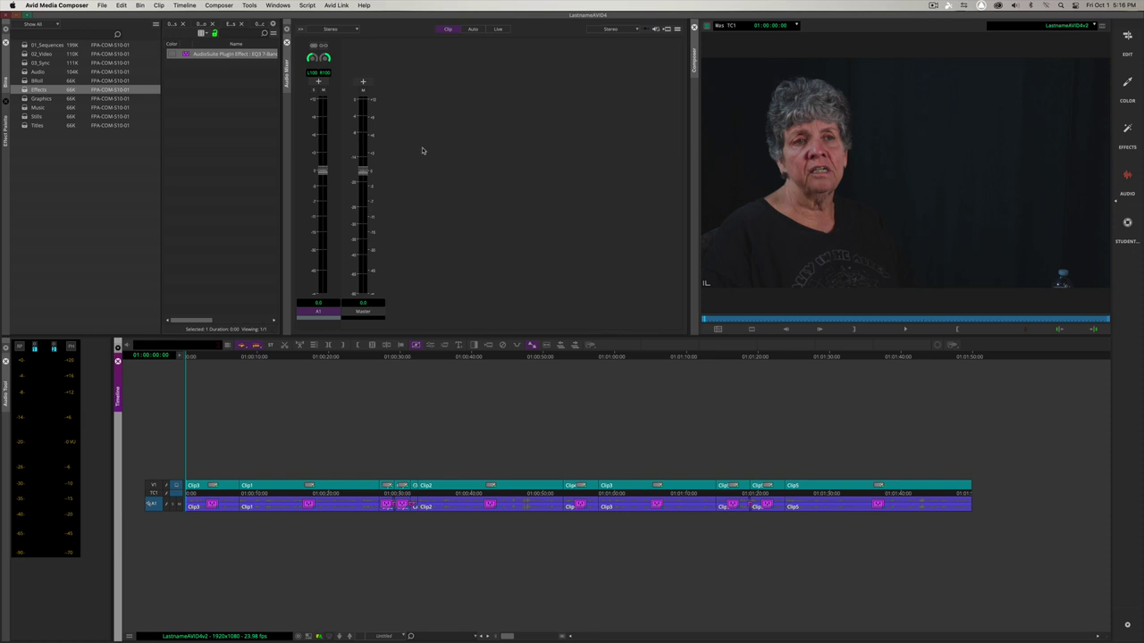
{"action": "key", "text": "space"}
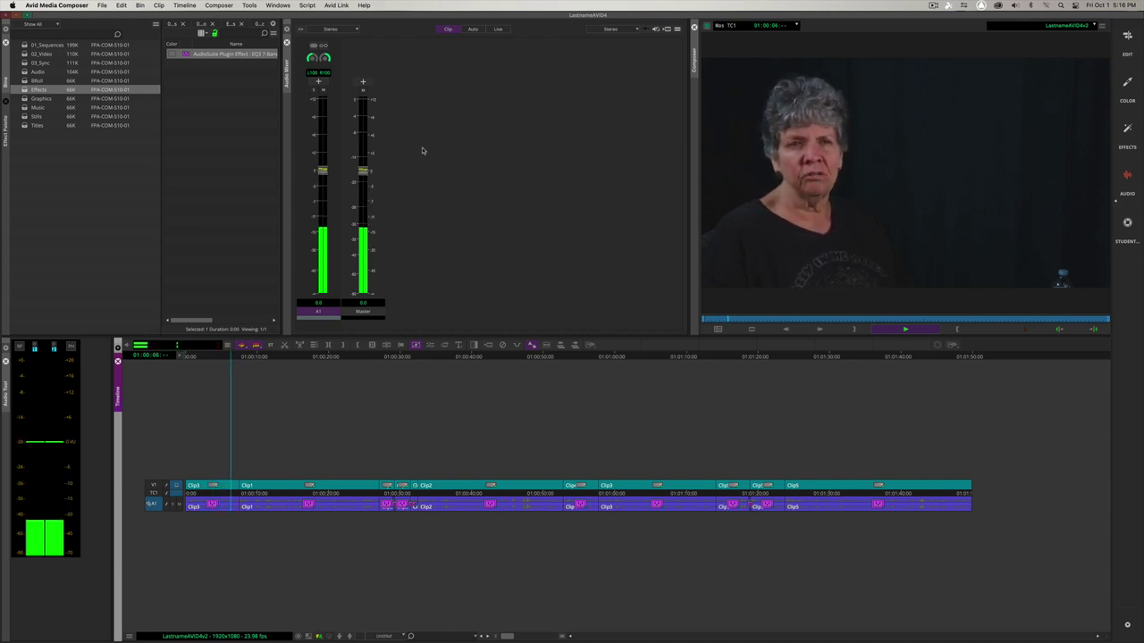
{"action": "key", "text": "space"}
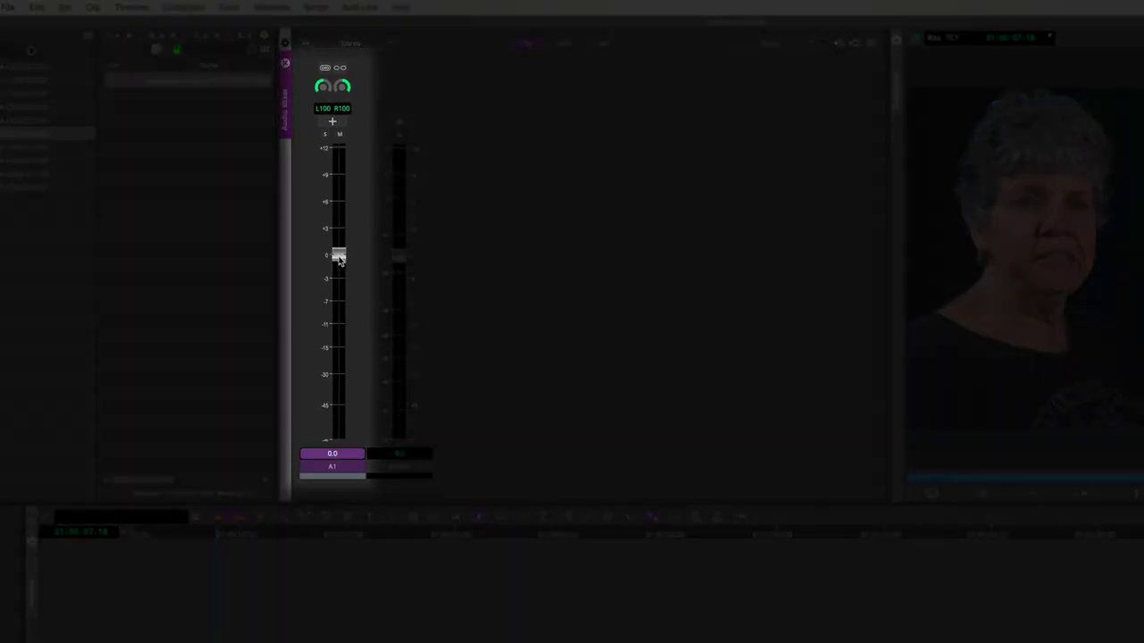
Step: Raise the second A1 clip's level to 7.0 dB in the Audio Mixer and play the clip to check it
{"action": "left_click_drag", "start_coordinate": [339, 258], "coordinate": [338, 198]}
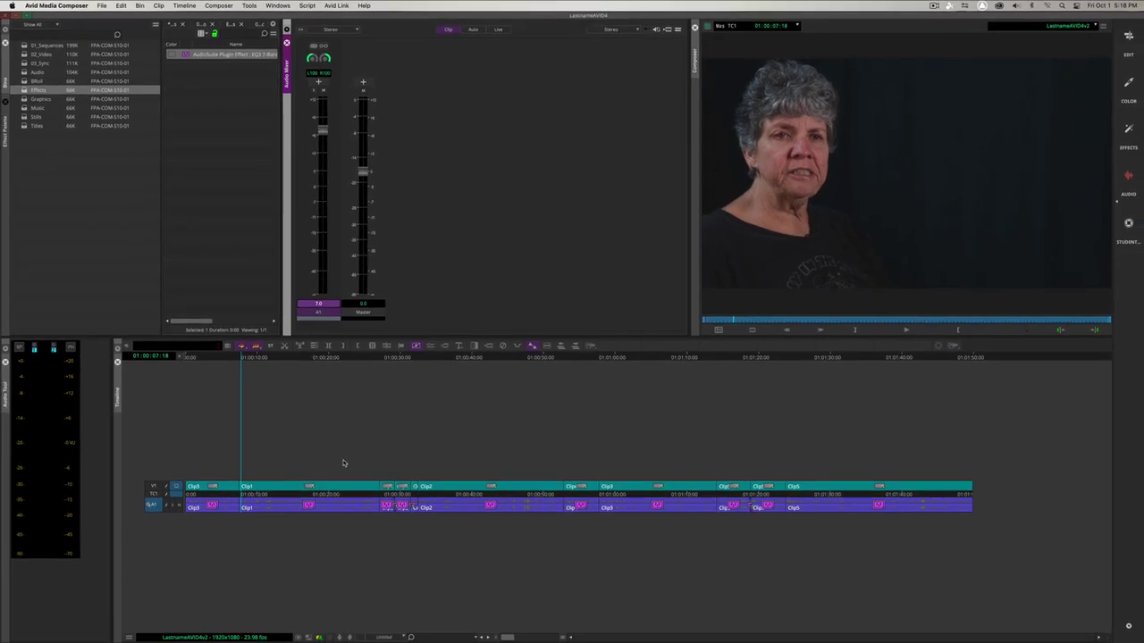
{"action": "key", "text": "space"}
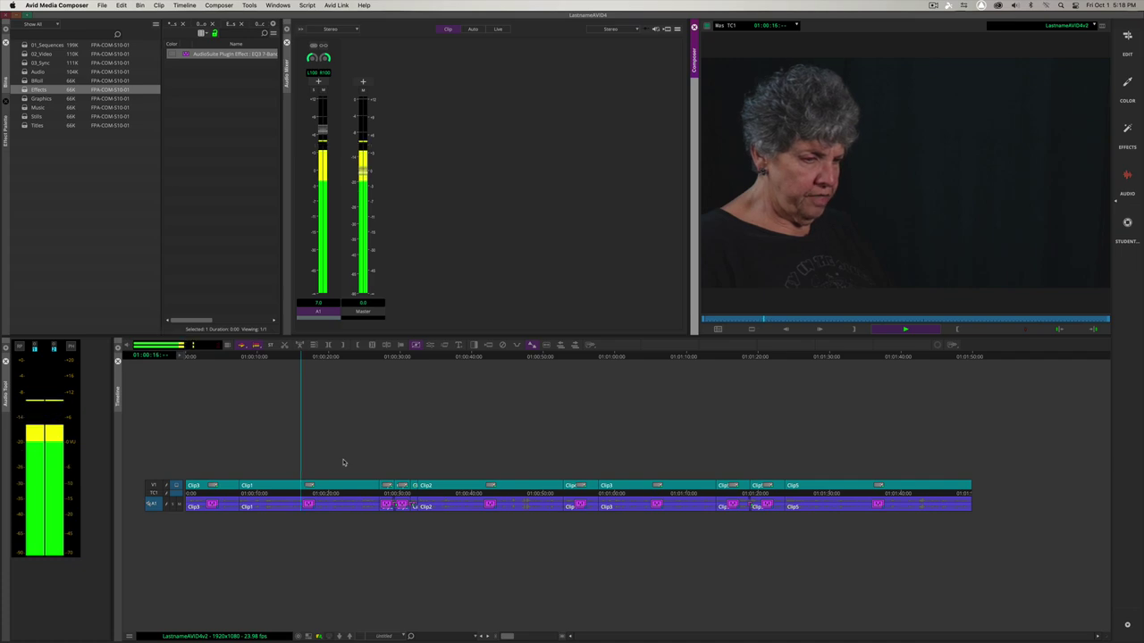
{"action": "key", "text": "space"}
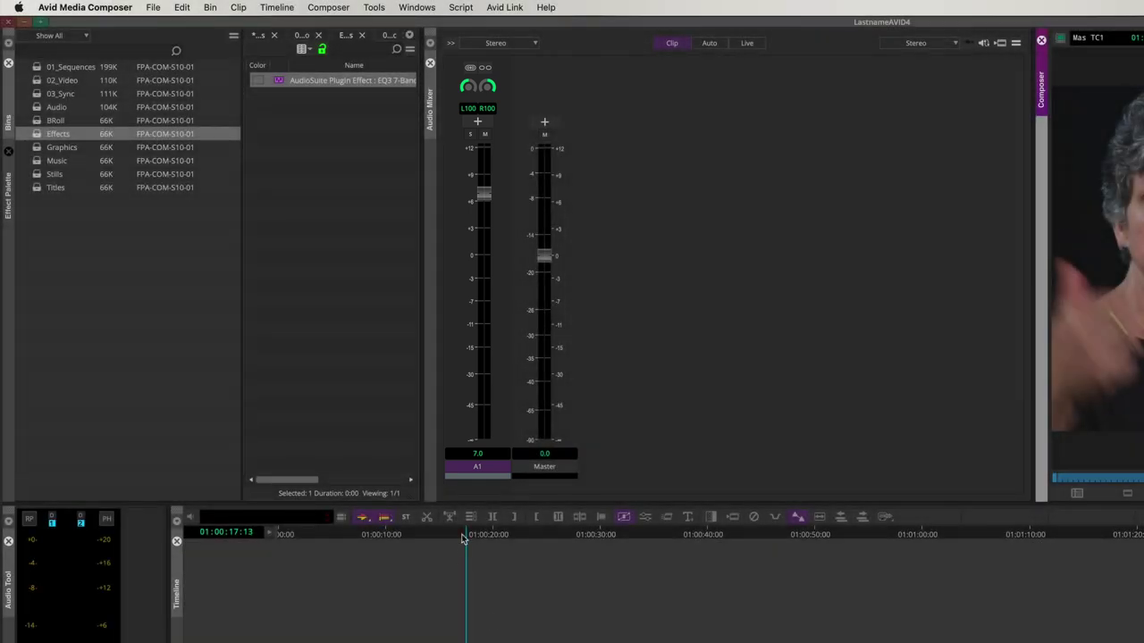
Step: Compare the first and second clips' levels, park on the second clip, and apply its level to A1 with Set Level On Track - Global
{"action": "left_click", "coordinate": [461, 537]}
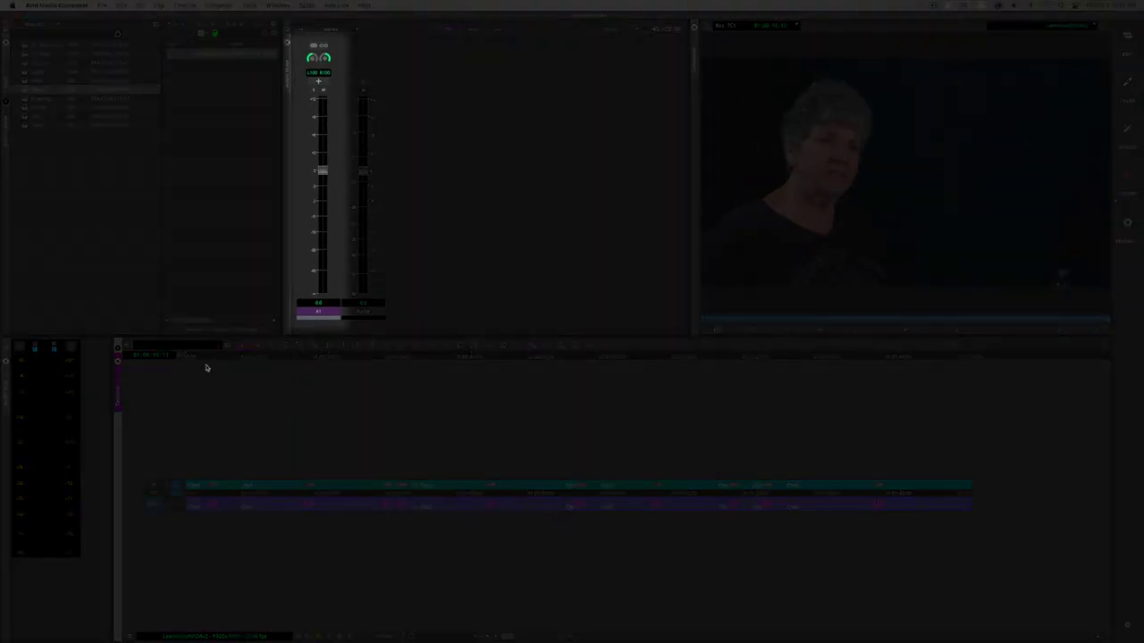
{"action": "left_click", "coordinate": [202, 367]}
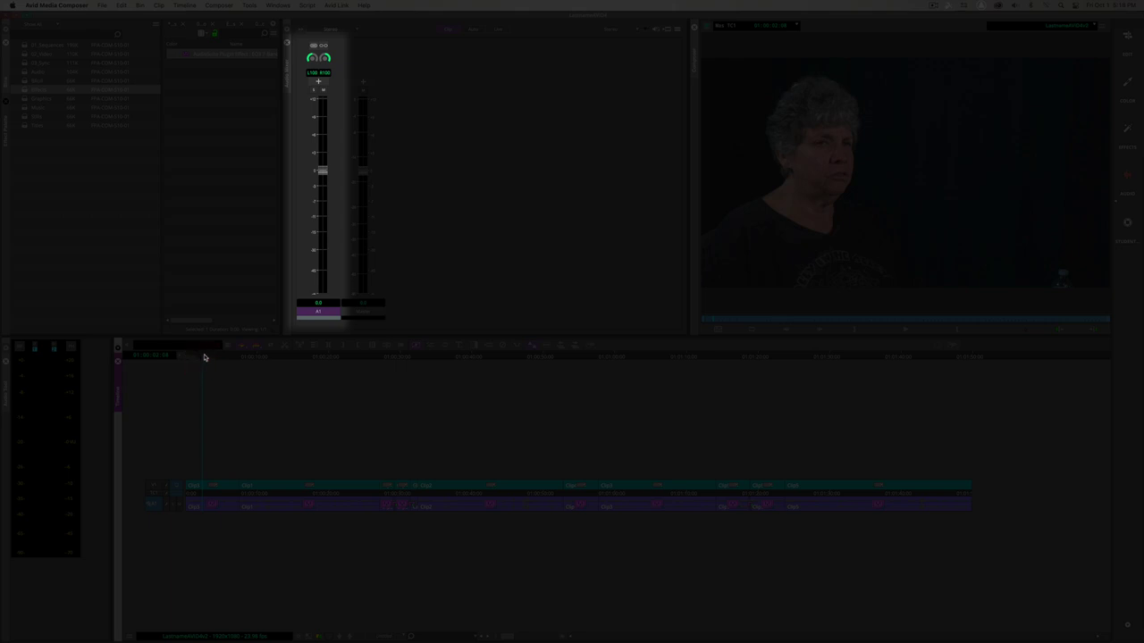
{"action": "left_click", "coordinate": [280, 382]}
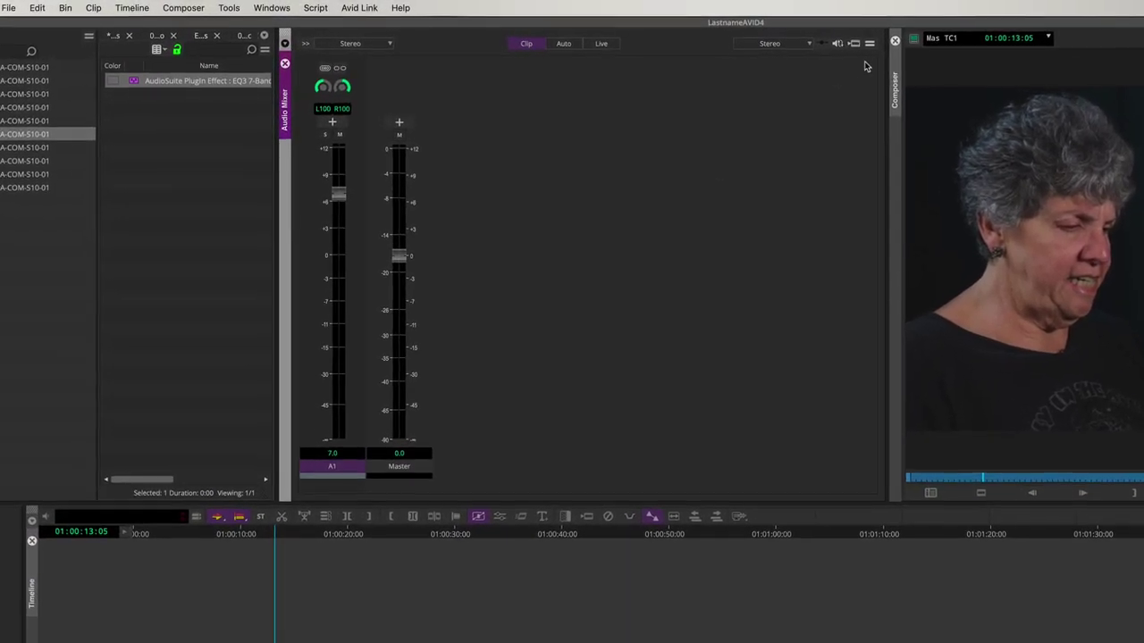
{"action": "left_click", "coordinate": [871, 44]}
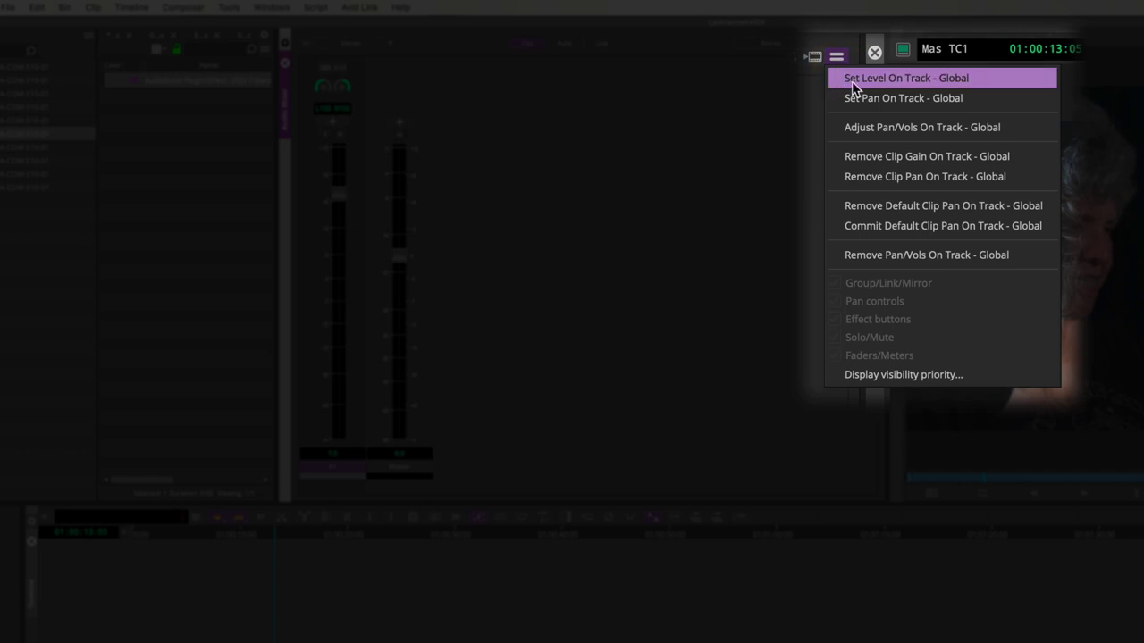
{"action": "left_click", "coordinate": [981, 80]}
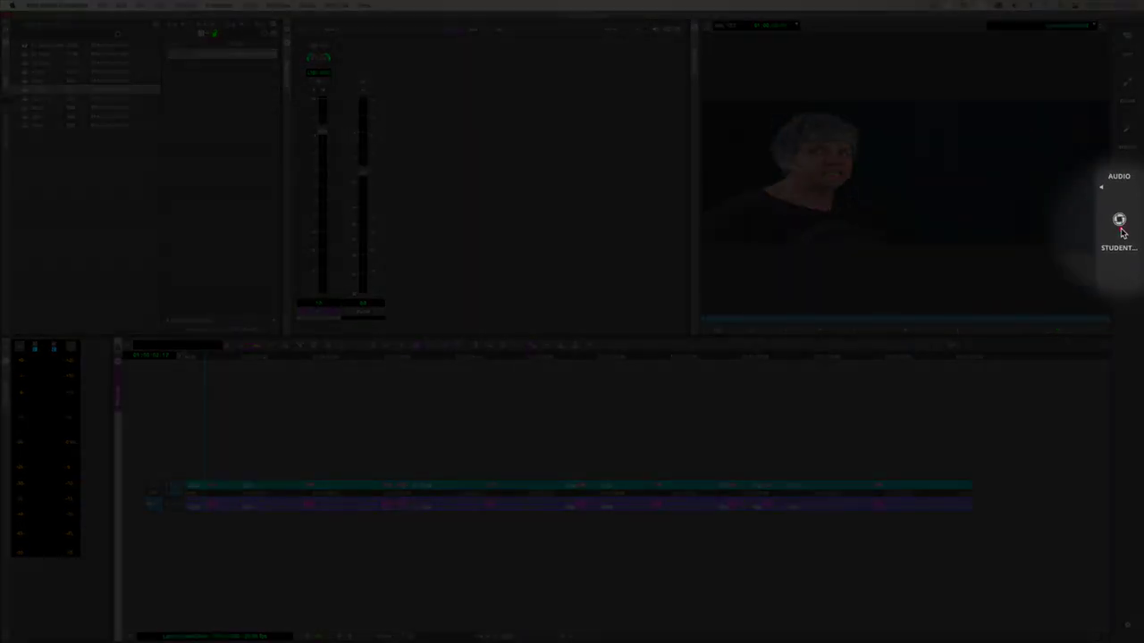
Step: Switch to the Student workspace and display the Source Browser
{"action": "left_click", "coordinate": [1121, 230]}
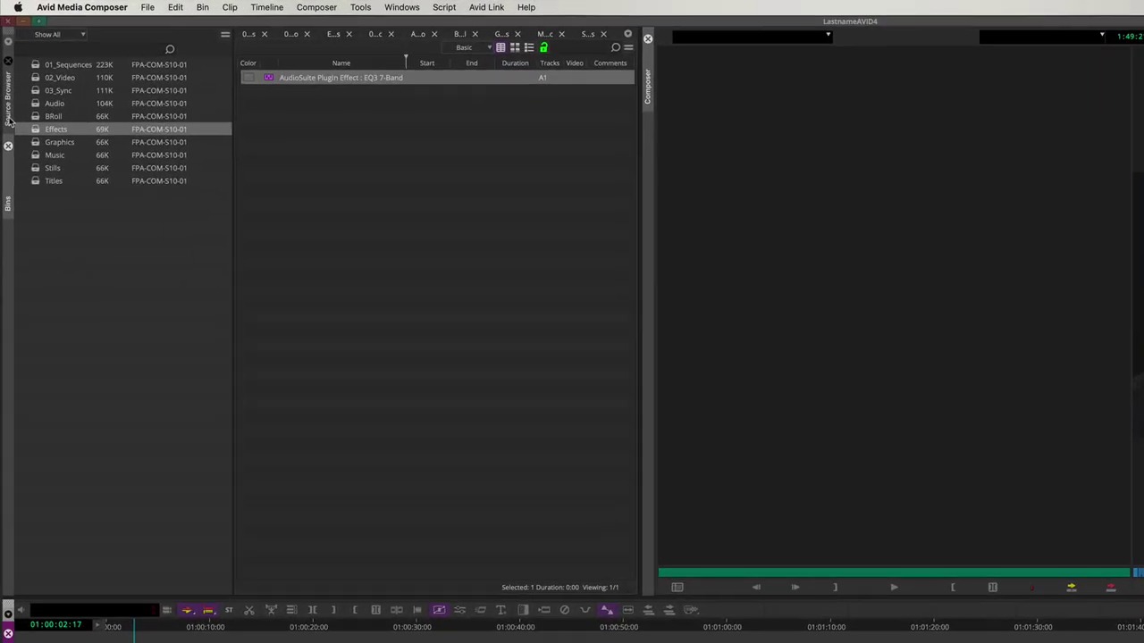
{"action": "left_click", "coordinate": [7, 82]}
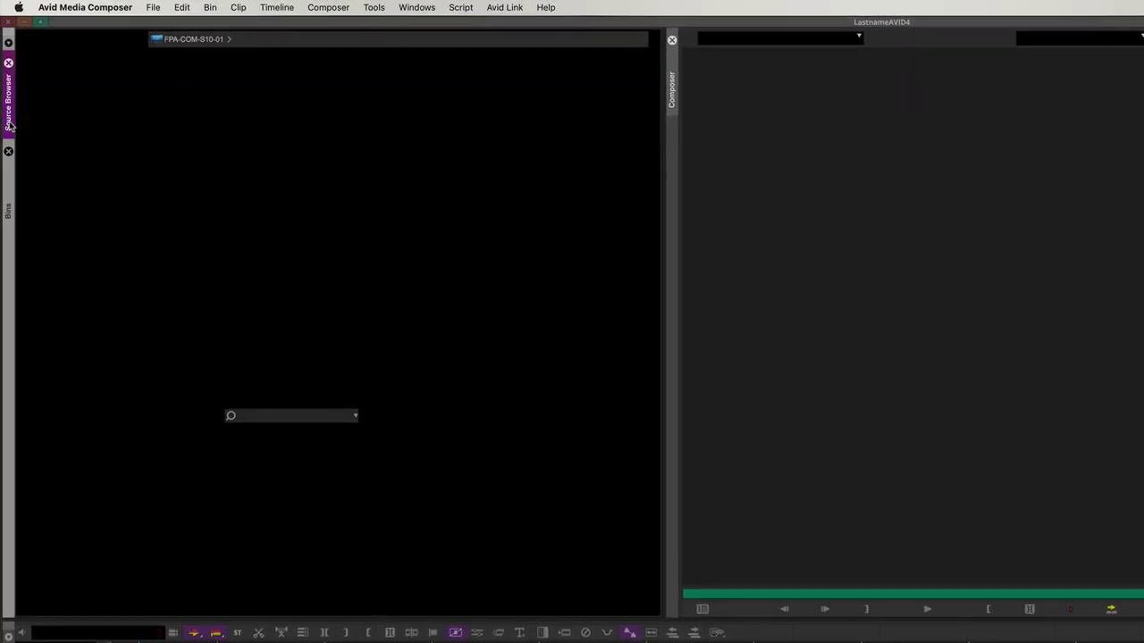
{"action": "left_click", "coordinate": [9, 183]}
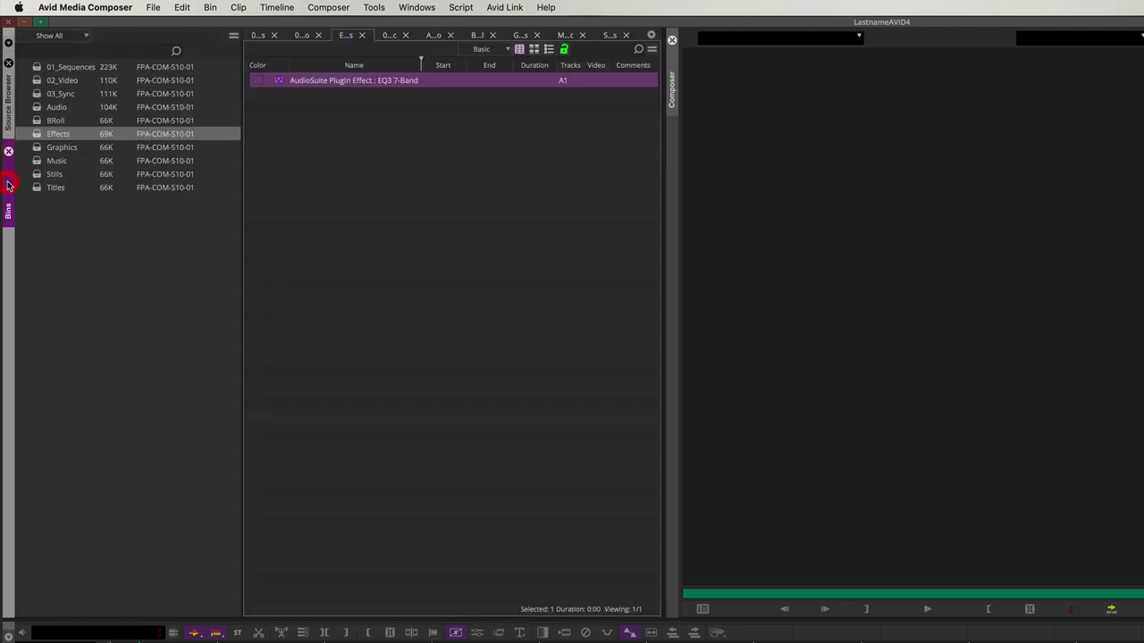
{"action": "left_click", "coordinate": [9, 130]}
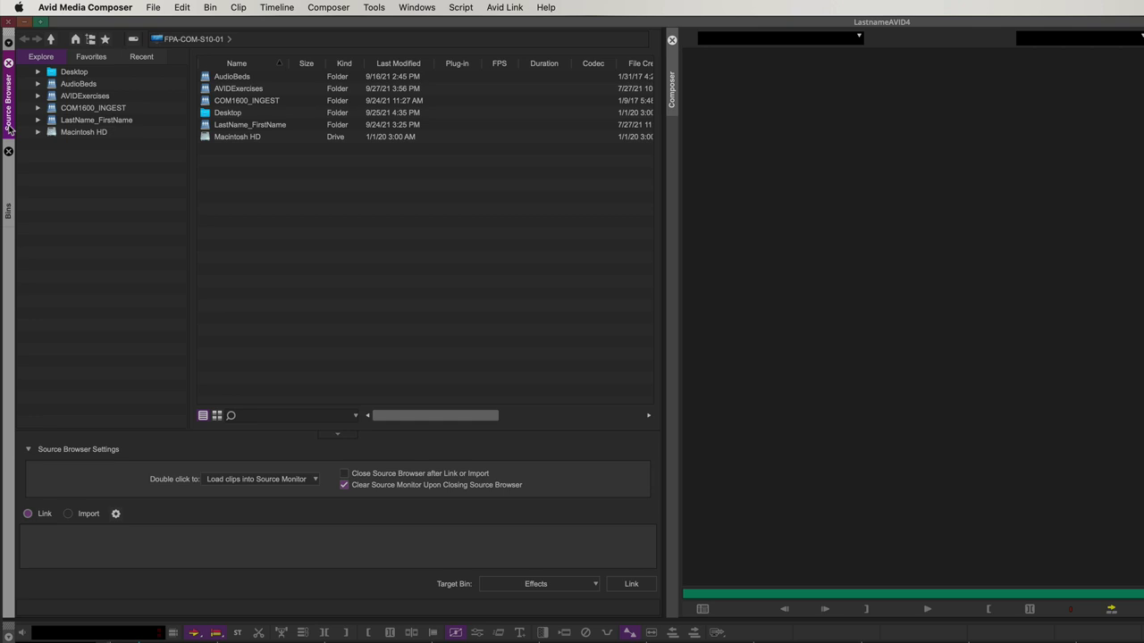
Step: Browse the AVIDExercises volume to the BRoll folder at Avid Exercises > AVID5 > Media > BRoll
{"action": "double_click", "coordinate": [67, 95]}
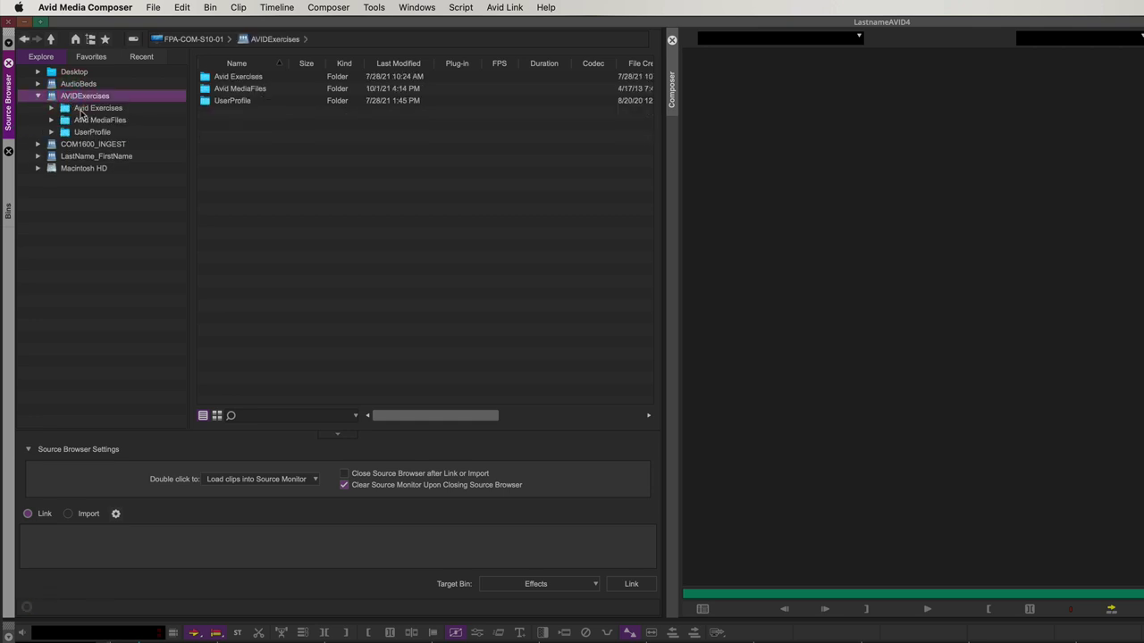
{"action": "left_click", "coordinate": [81, 111]}
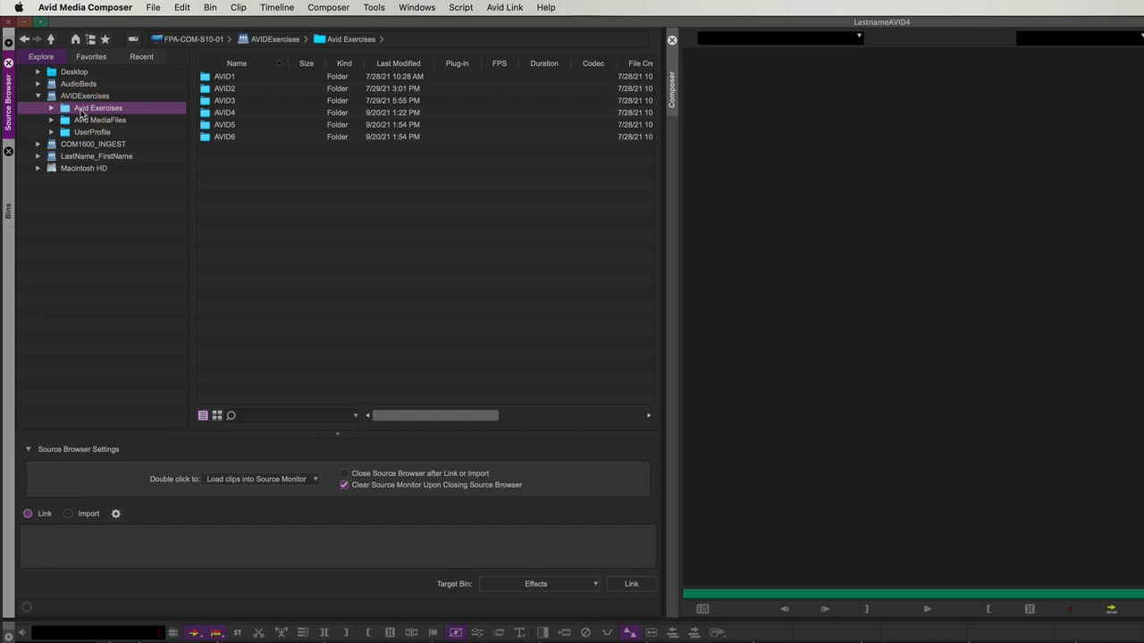
{"action": "double_click", "coordinate": [214, 130]}
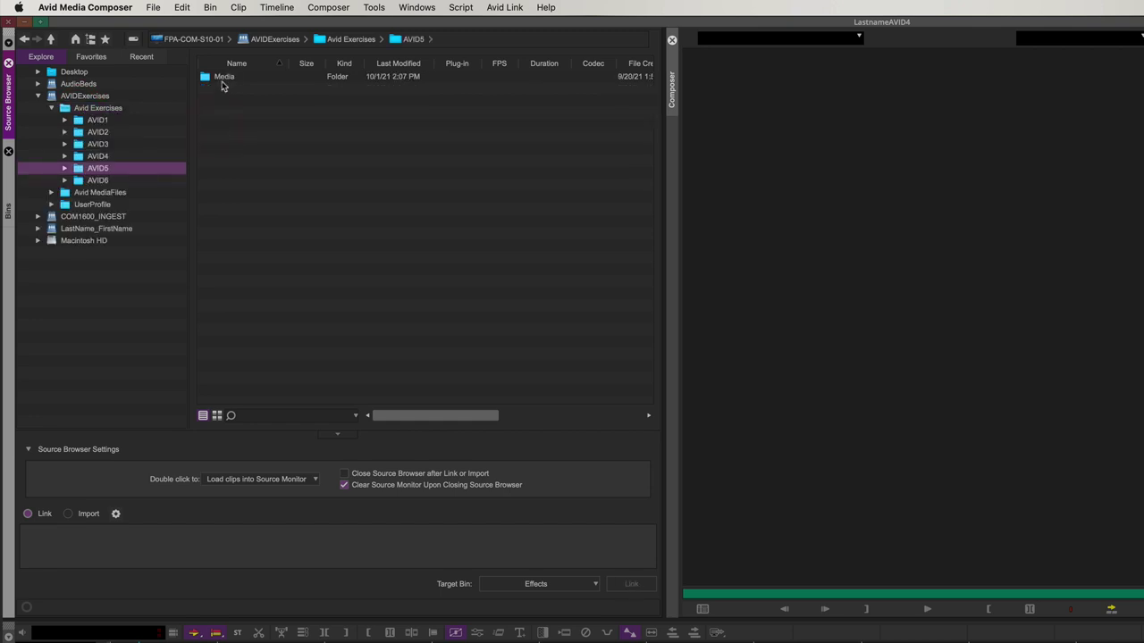
{"action": "double_click", "coordinate": [223, 78]}
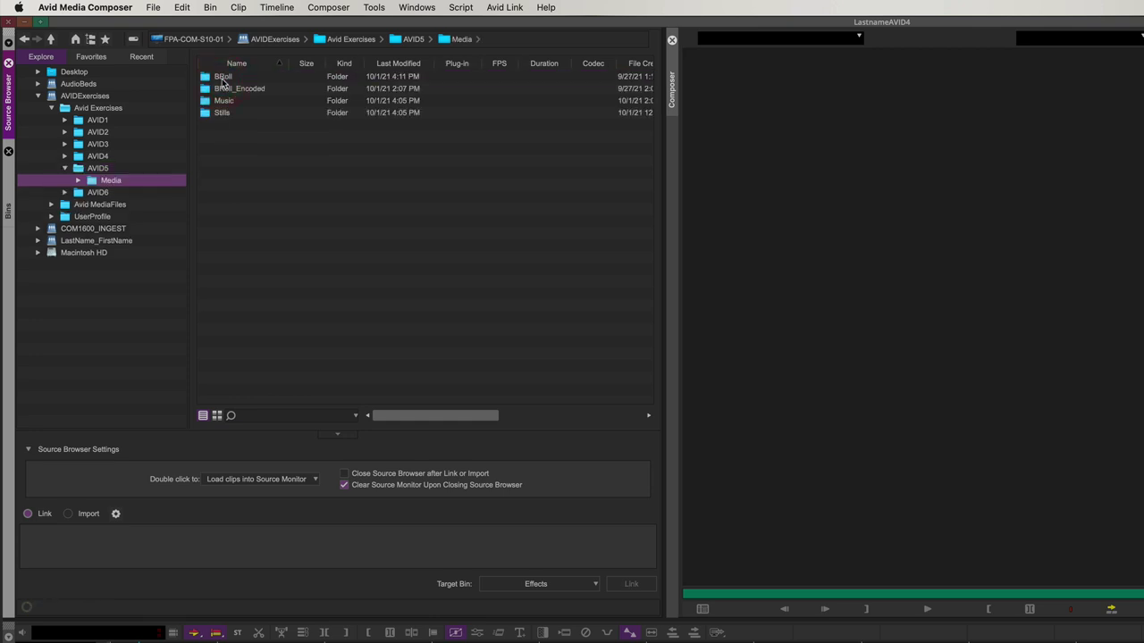
{"action": "double_click", "coordinate": [222, 78]}
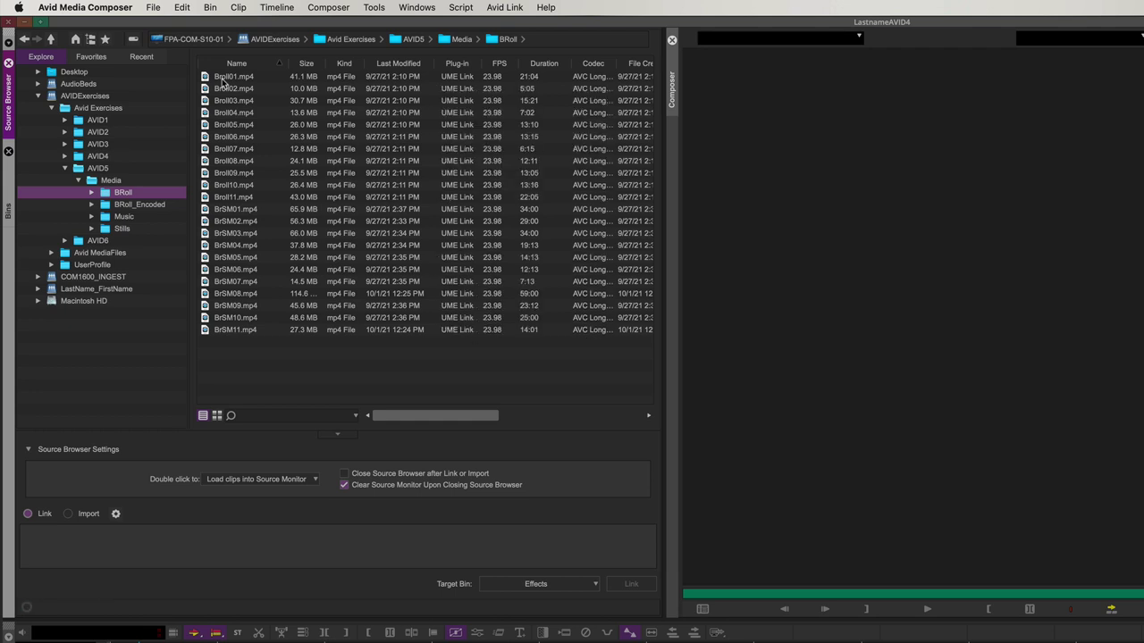
Step: Link all the BRoll folder's mp4 clips into the BRoll target bin
{"action": "key", "text": "super+a"}
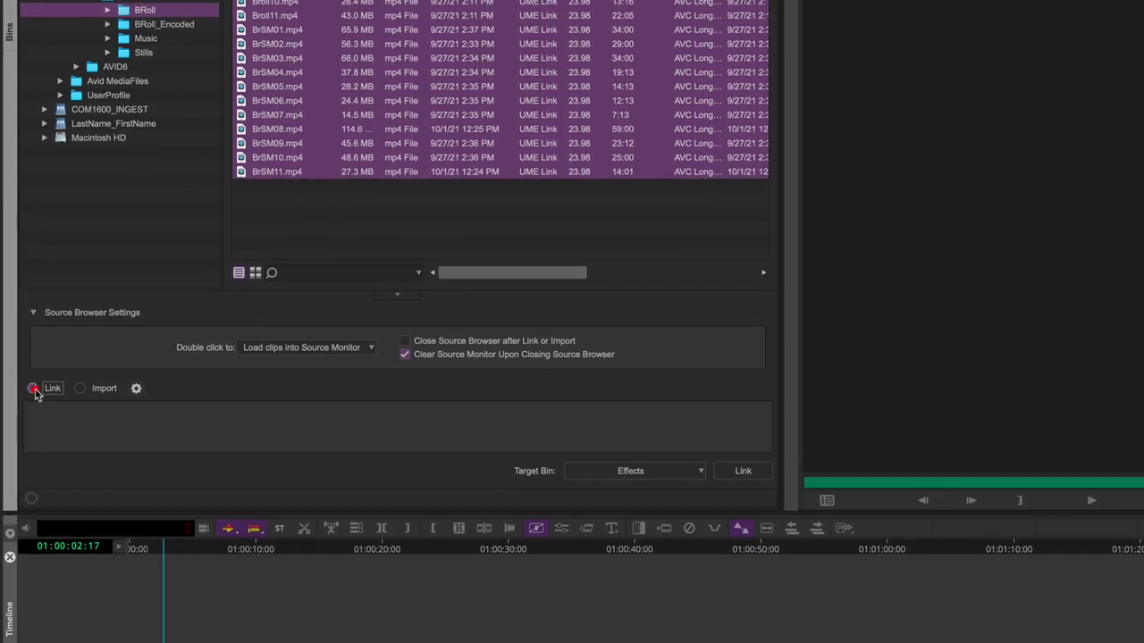
{"action": "left_click", "coordinate": [38, 483]}
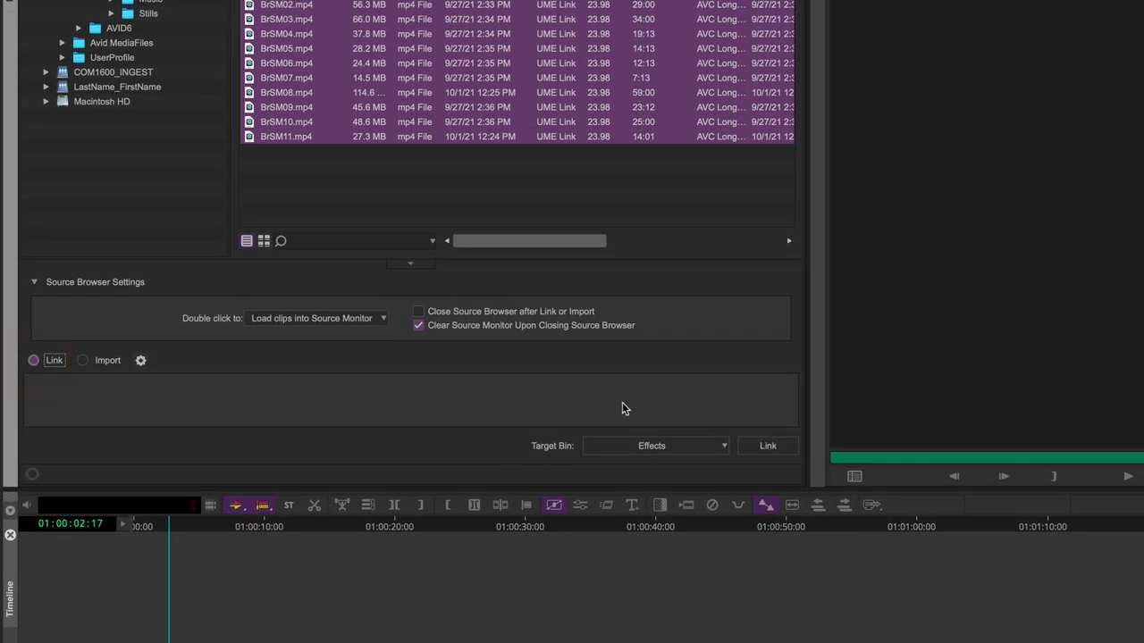
{"action": "left_click", "coordinate": [655, 447]}
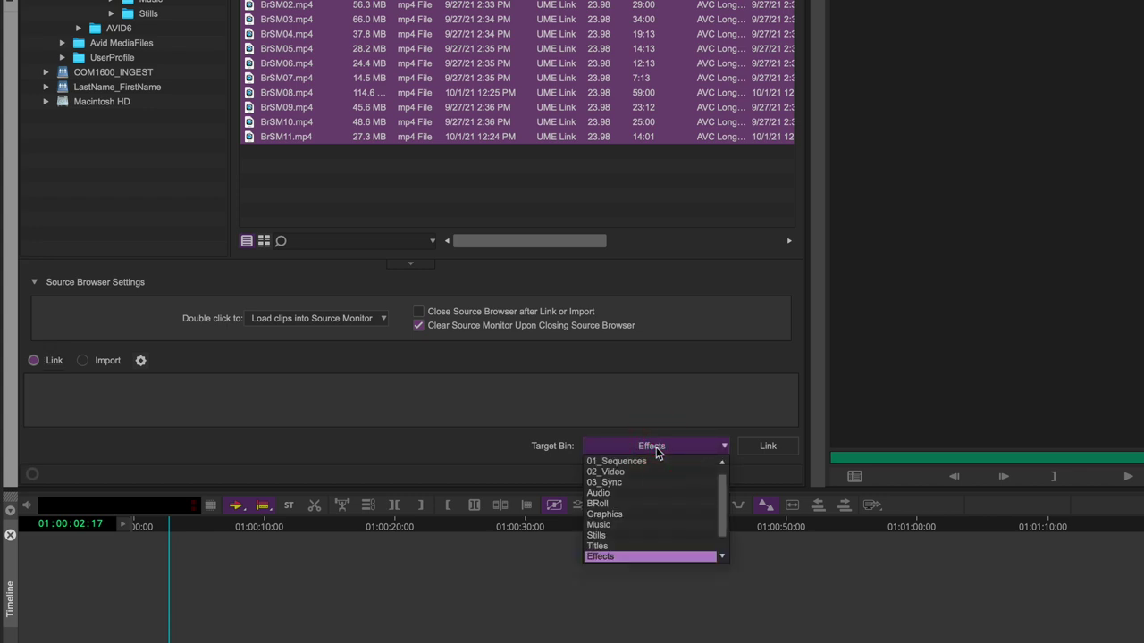
{"action": "left_click", "coordinate": [614, 505]}
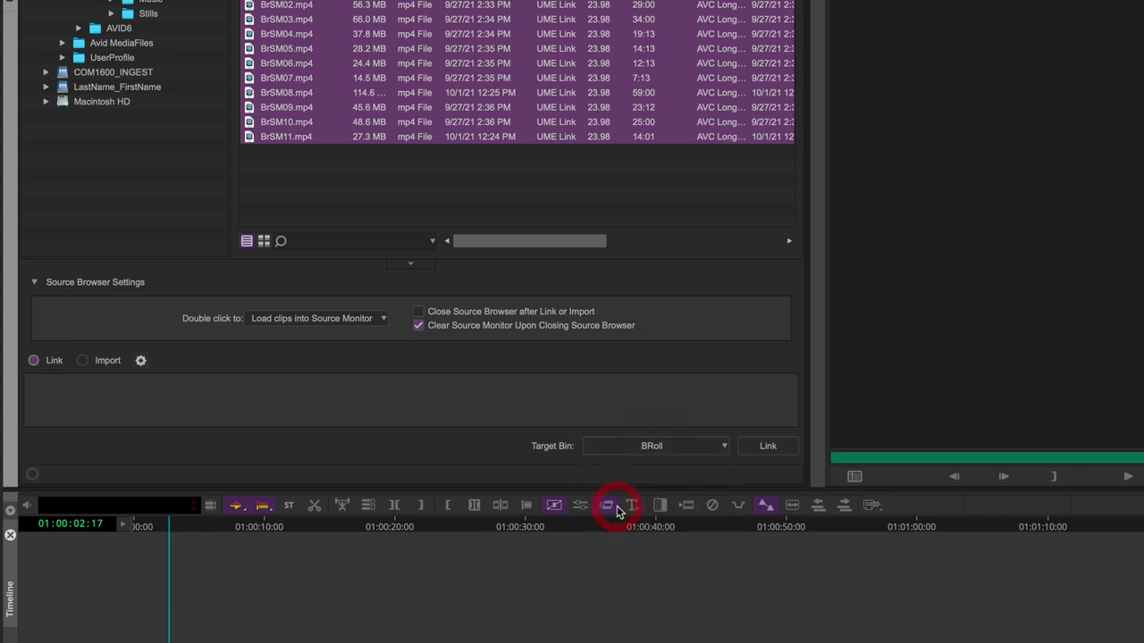
{"action": "left_click", "coordinate": [765, 450]}
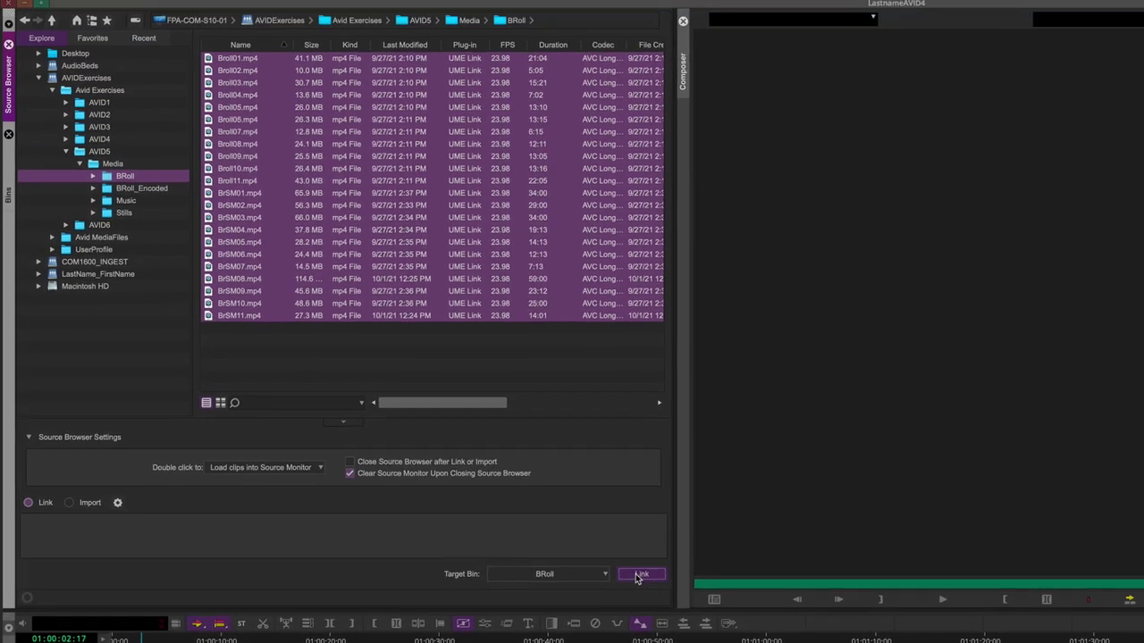
Step: Link the mp3 track from the AVID5 Music folder into the Music target bin
{"action": "left_click", "coordinate": [109, 205]}
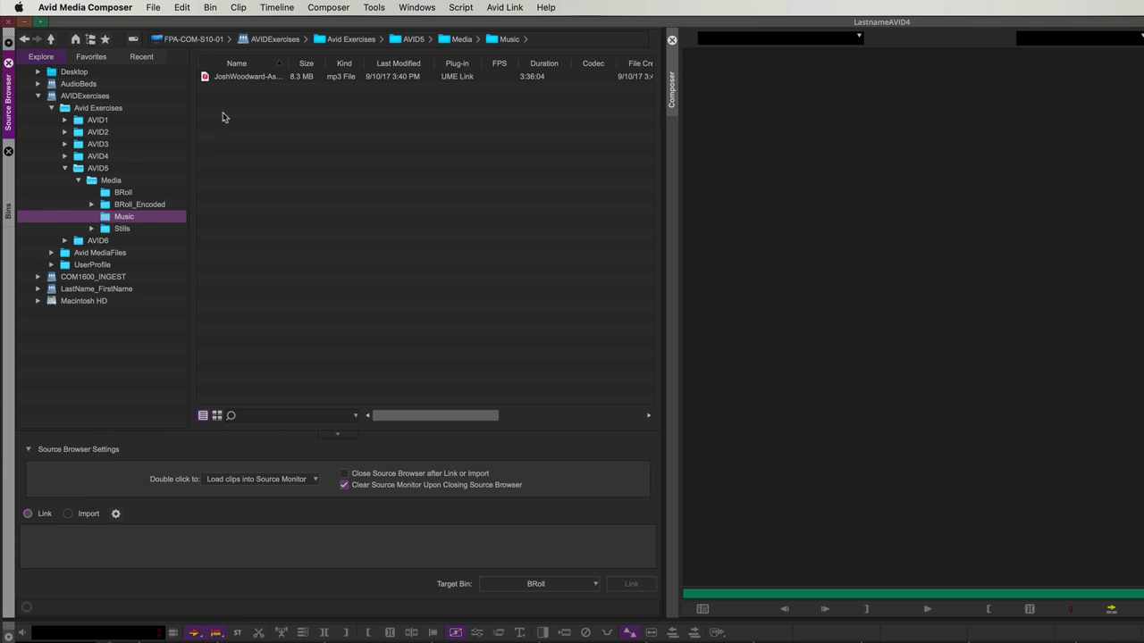
{"action": "left_click", "coordinate": [233, 79]}
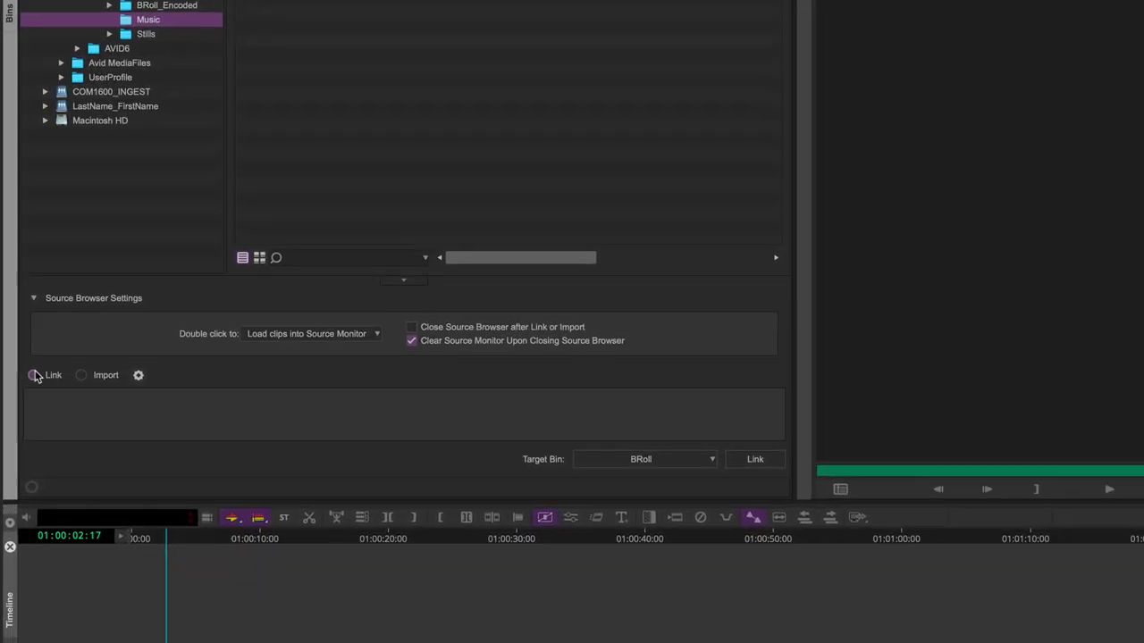
{"action": "left_click", "coordinate": [34, 375]}
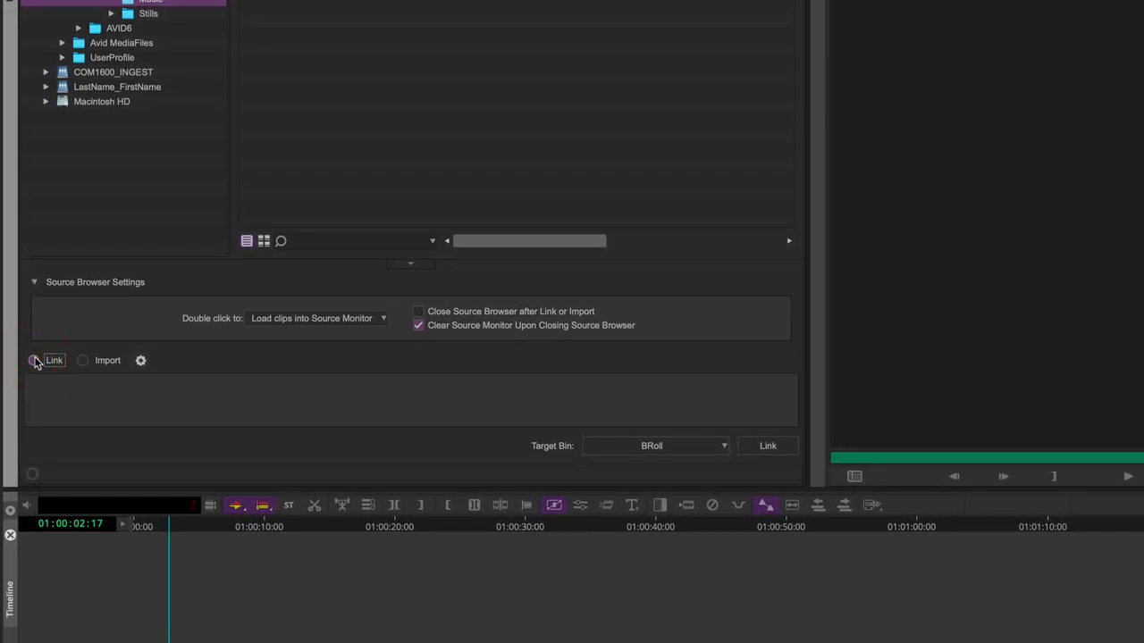
{"action": "left_click", "coordinate": [641, 446]}
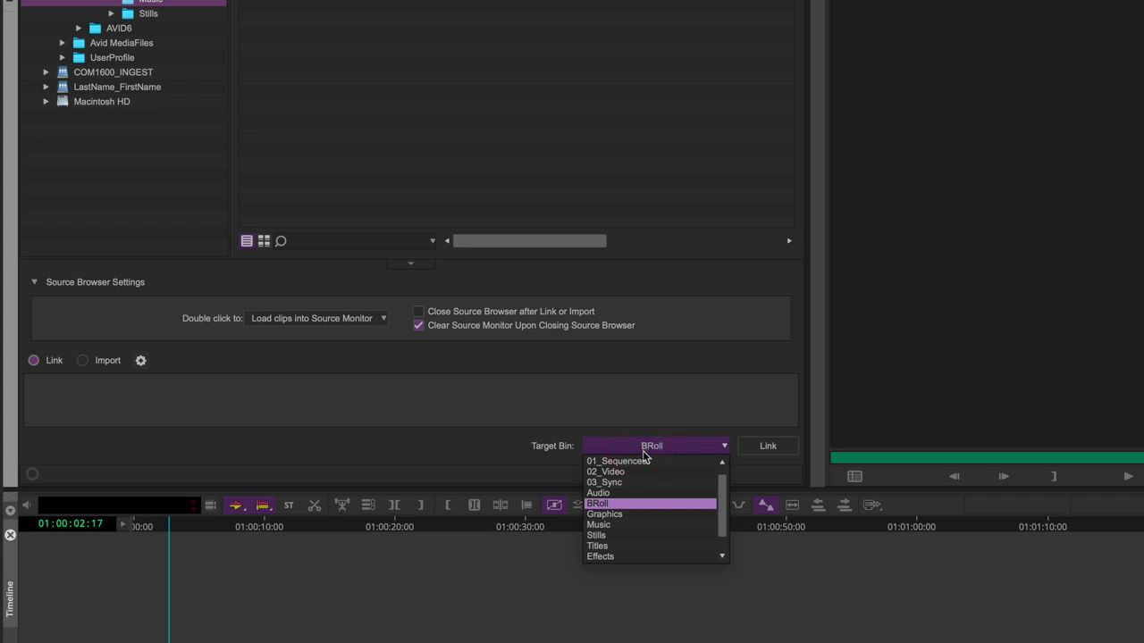
{"action": "left_click", "coordinate": [631, 525]}
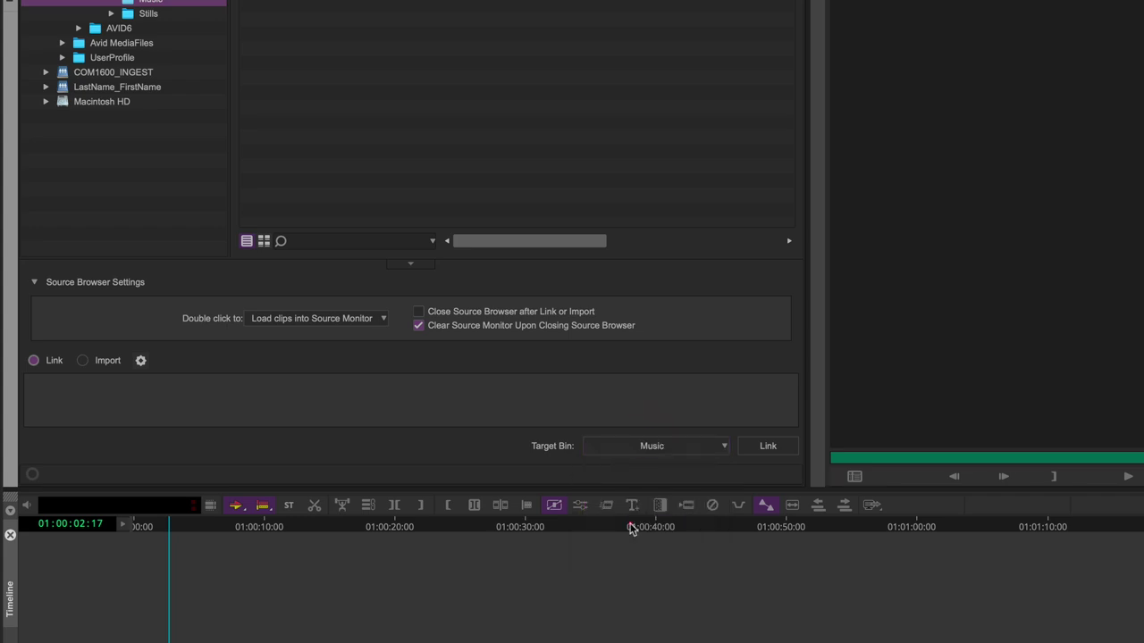
{"action": "left_click", "coordinate": [771, 448]}
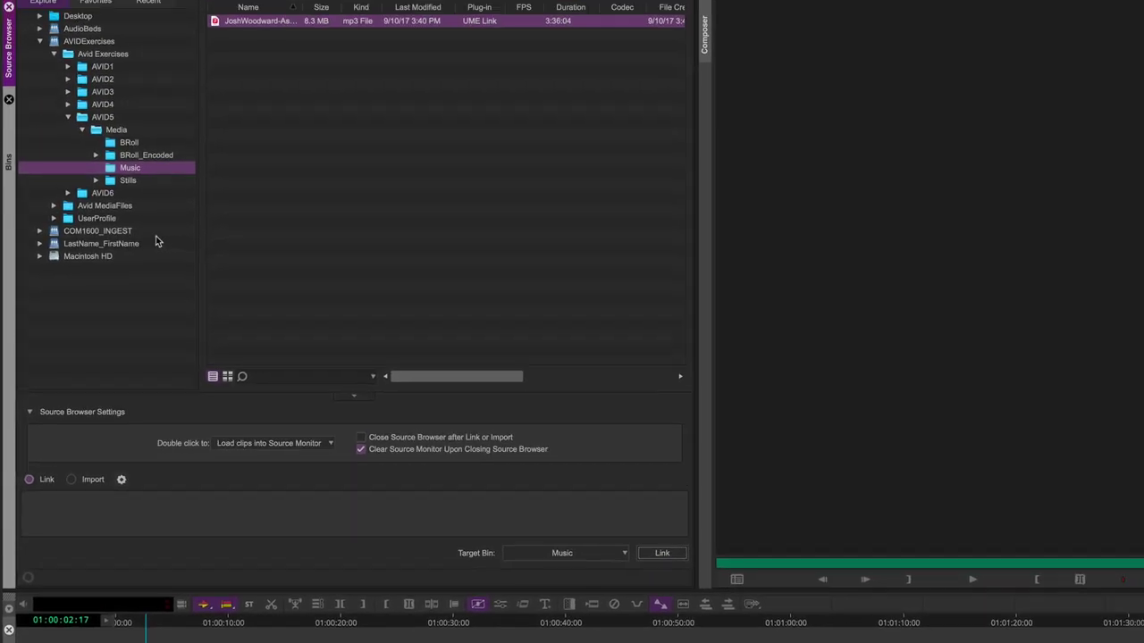
Step: Select both images in the AVID5 Stills folder and set them to import at 1:1 resolution onto the LastName_FirstName [NEXISE4] drive
{"action": "left_click", "coordinate": [107, 229]}
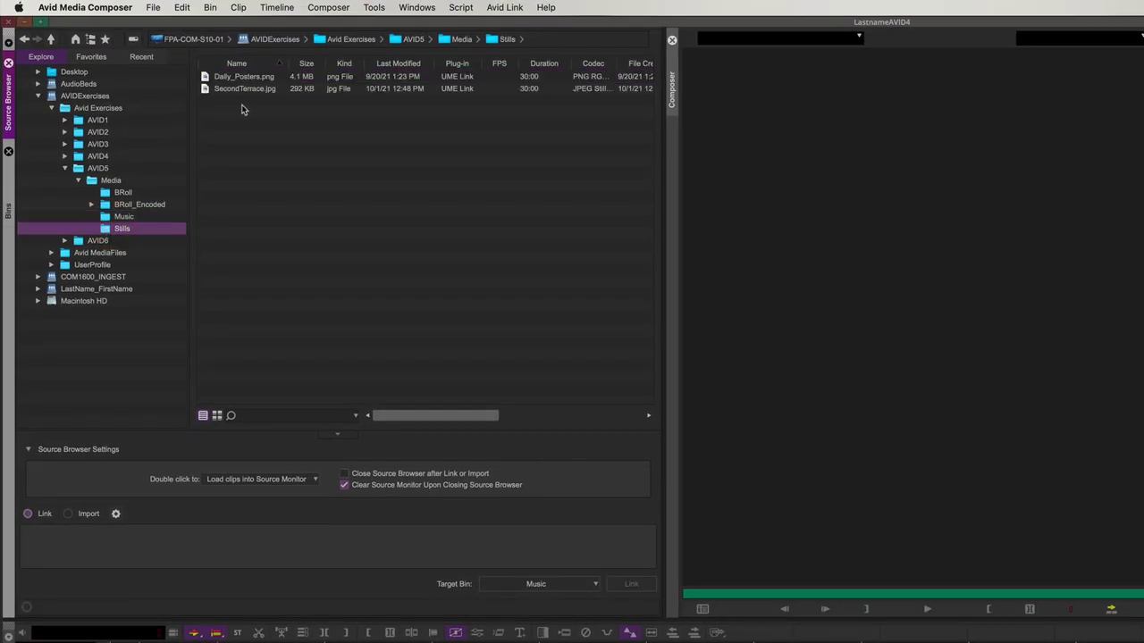
{"action": "left_click_drag", "start_coordinate": [240, 104], "coordinate": [223, 81]}
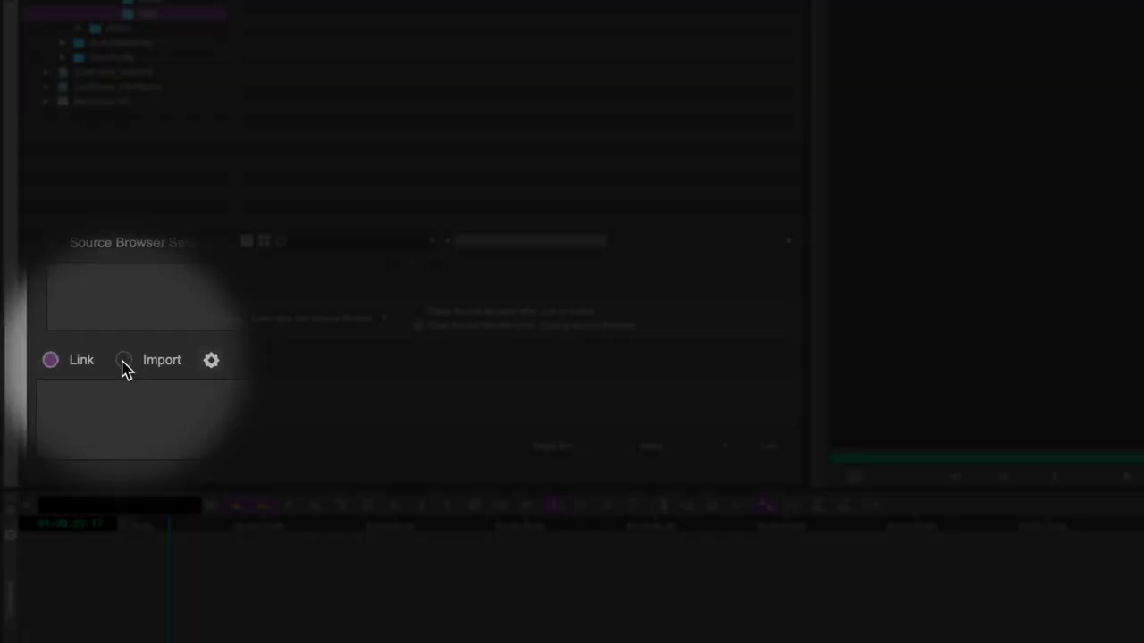
{"action": "left_click", "coordinate": [123, 361]}
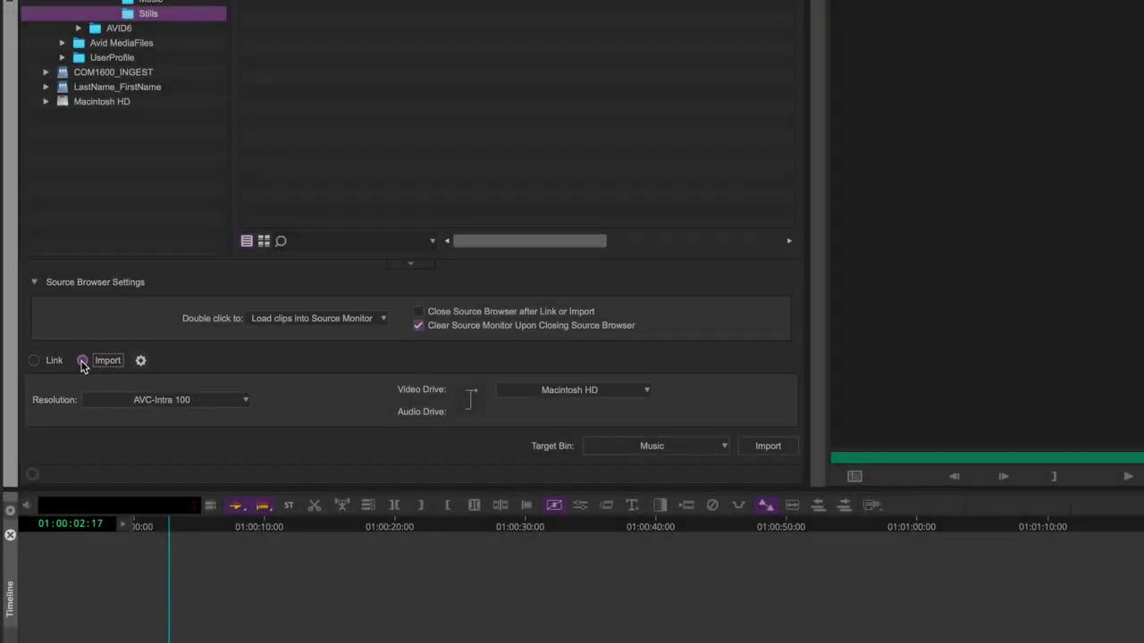
{"action": "left_click", "coordinate": [157, 403]}
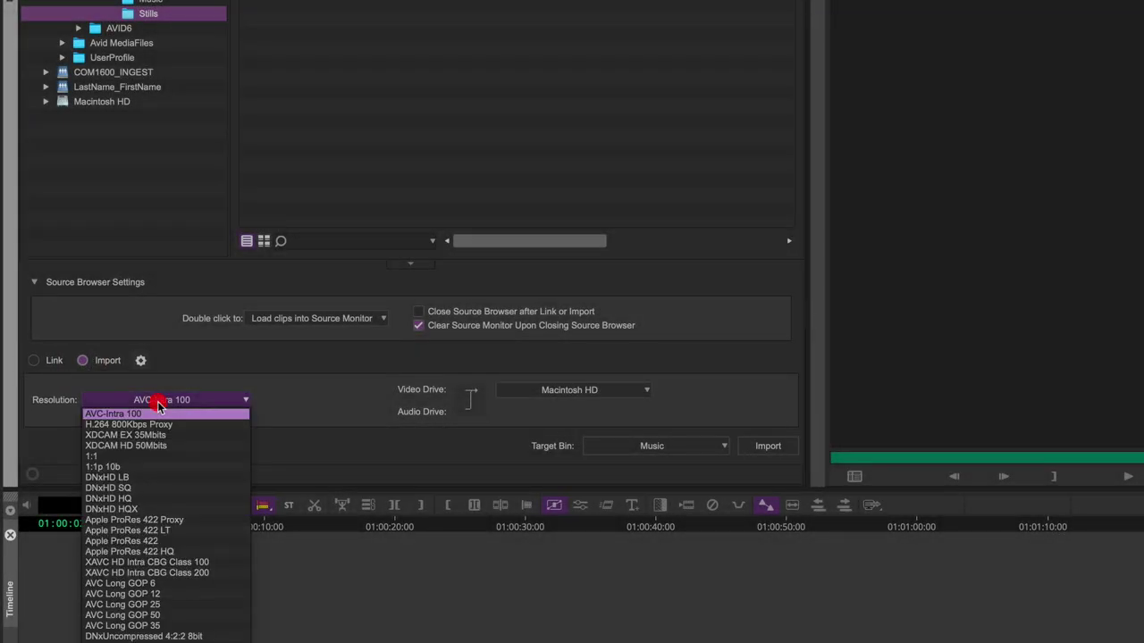
{"action": "left_click", "coordinate": [152, 457]}
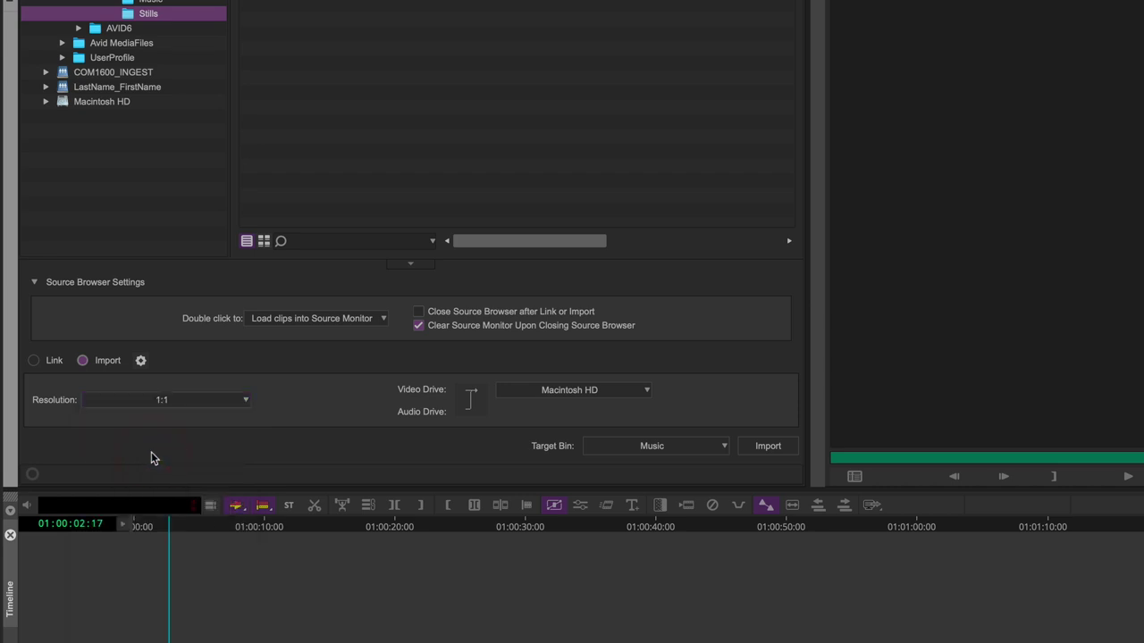
{"action": "left_click", "coordinate": [545, 389]}
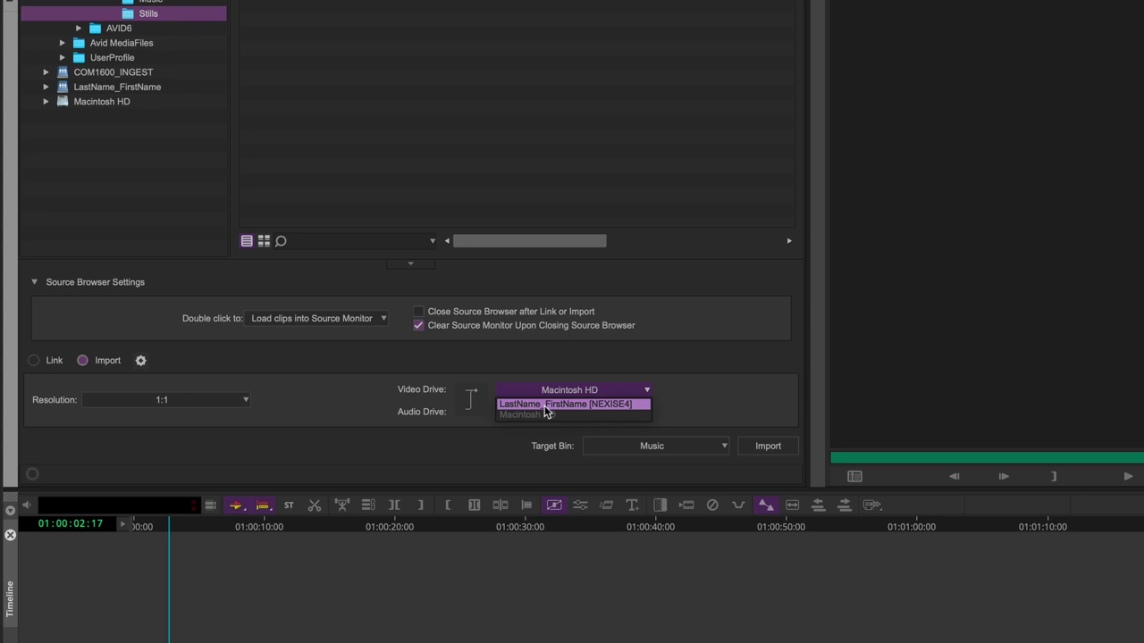
{"action": "left_click", "coordinate": [547, 404]}
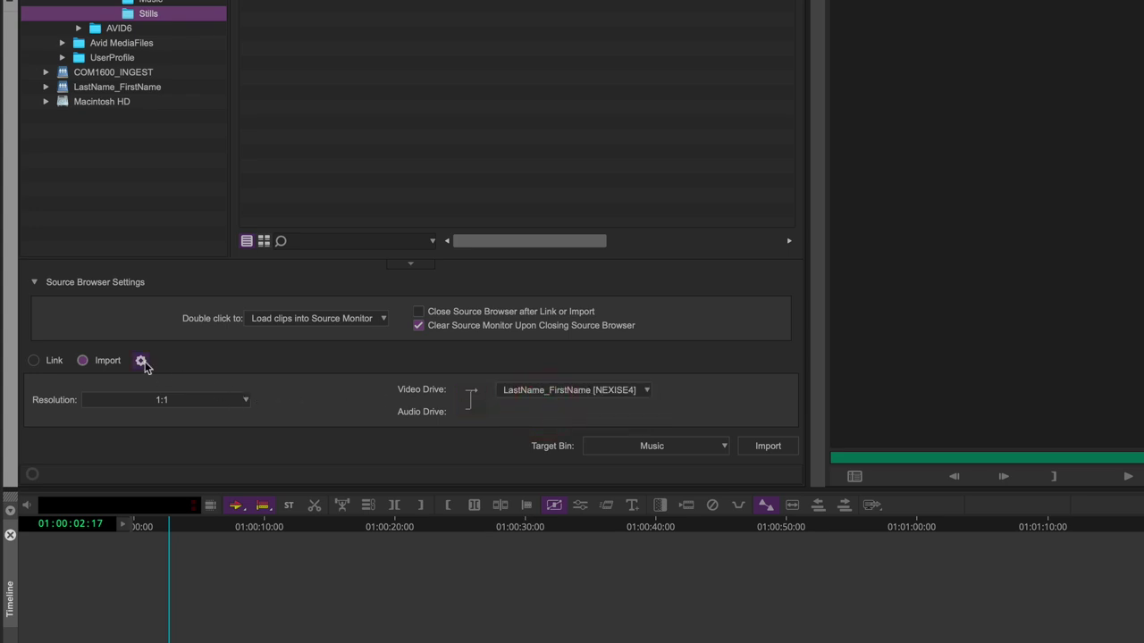
Step: Configure the image import settings to not resize smaller images, ignore the alpha channel, and use a 15-second frame import duration
{"action": "left_click", "coordinate": [141, 361]}
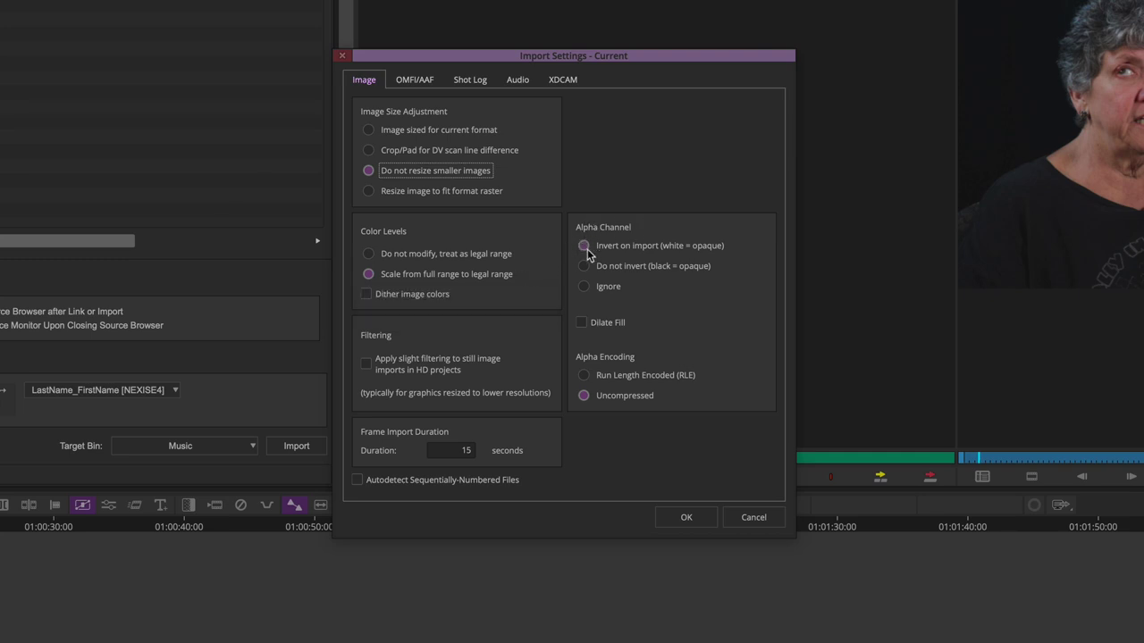
{"action": "left_click", "coordinate": [584, 287]}
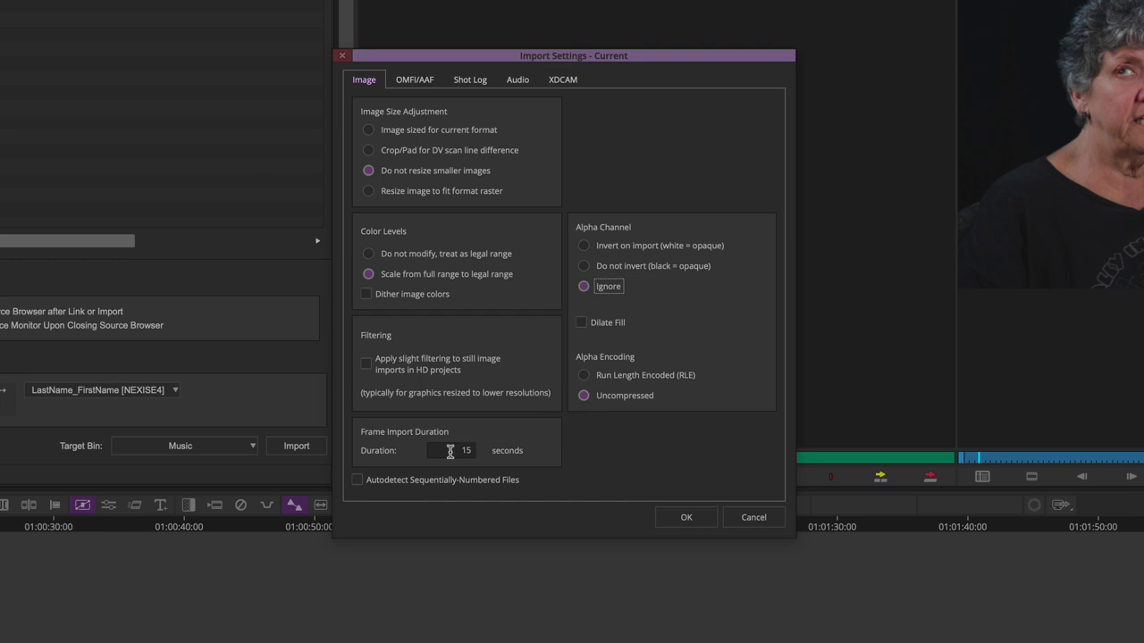
{"action": "left_click_drag", "start_coordinate": [450, 451], "coordinate": [511, 455]}
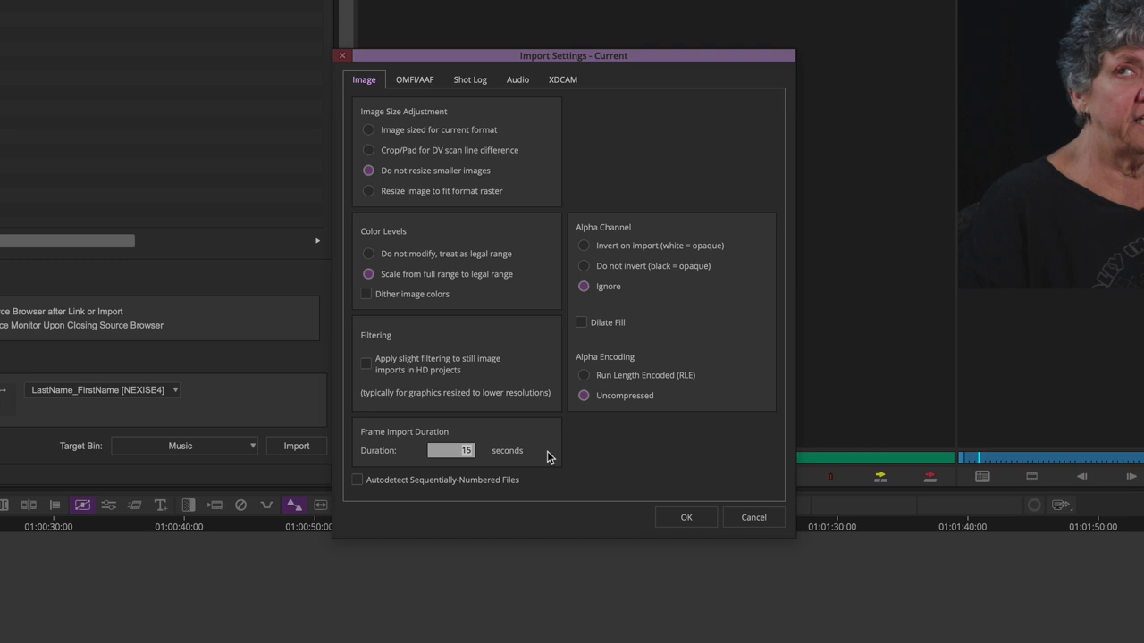
{"action": "left_click_drag", "start_coordinate": [547, 456], "coordinate": [581, 454]}
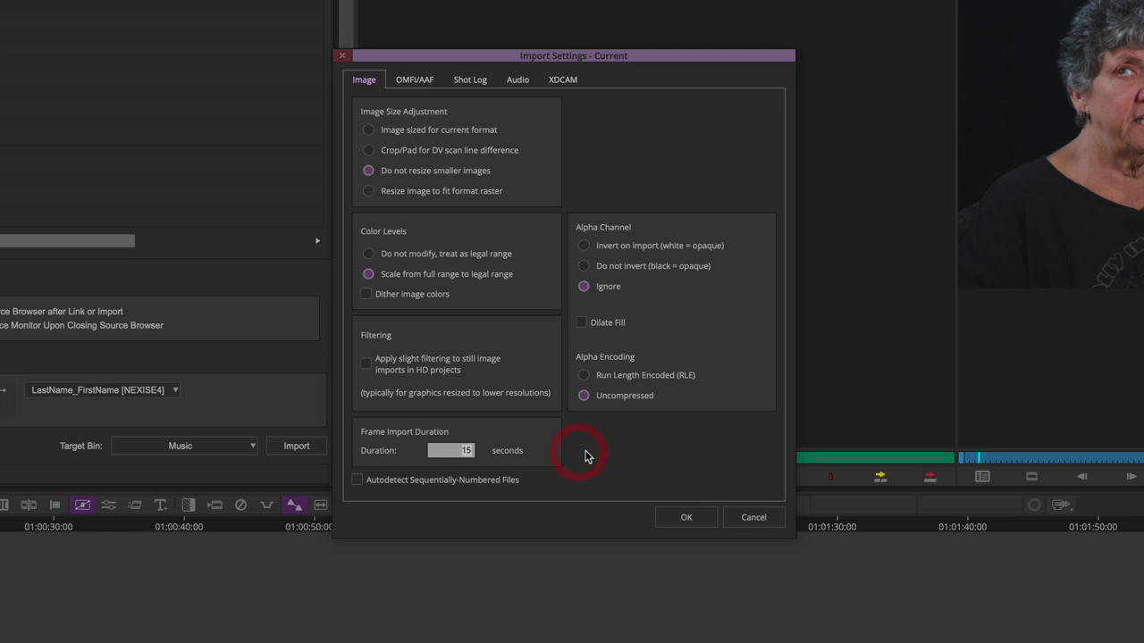
{"action": "left_click", "coordinate": [685, 521]}
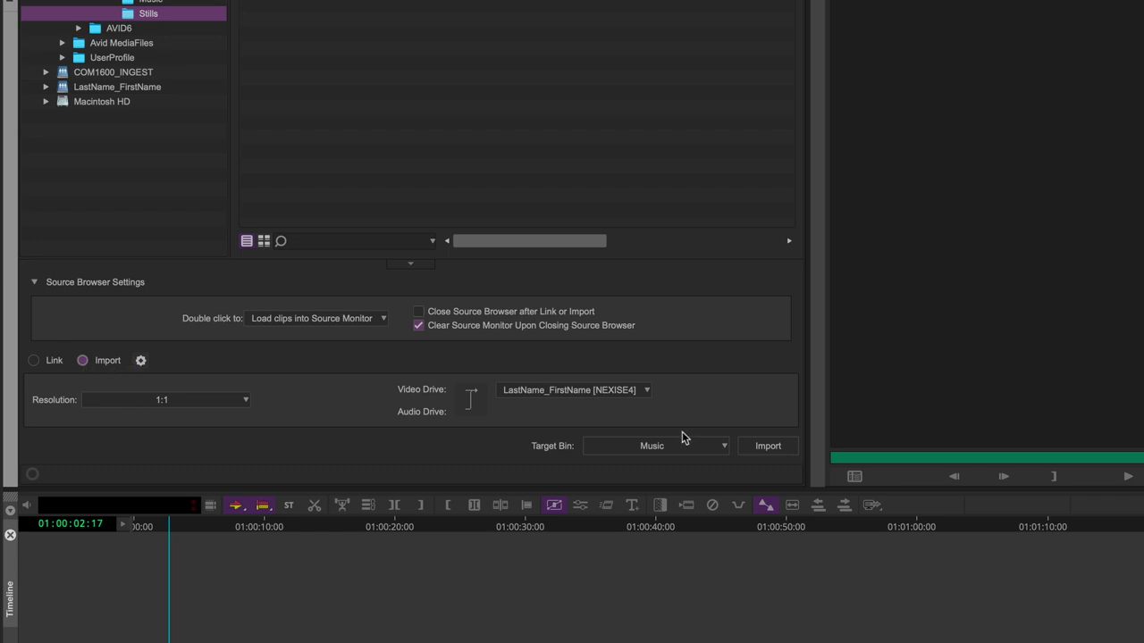
Step: Import the two selected images into the Stills target bin
{"action": "left_click", "coordinate": [662, 452]}
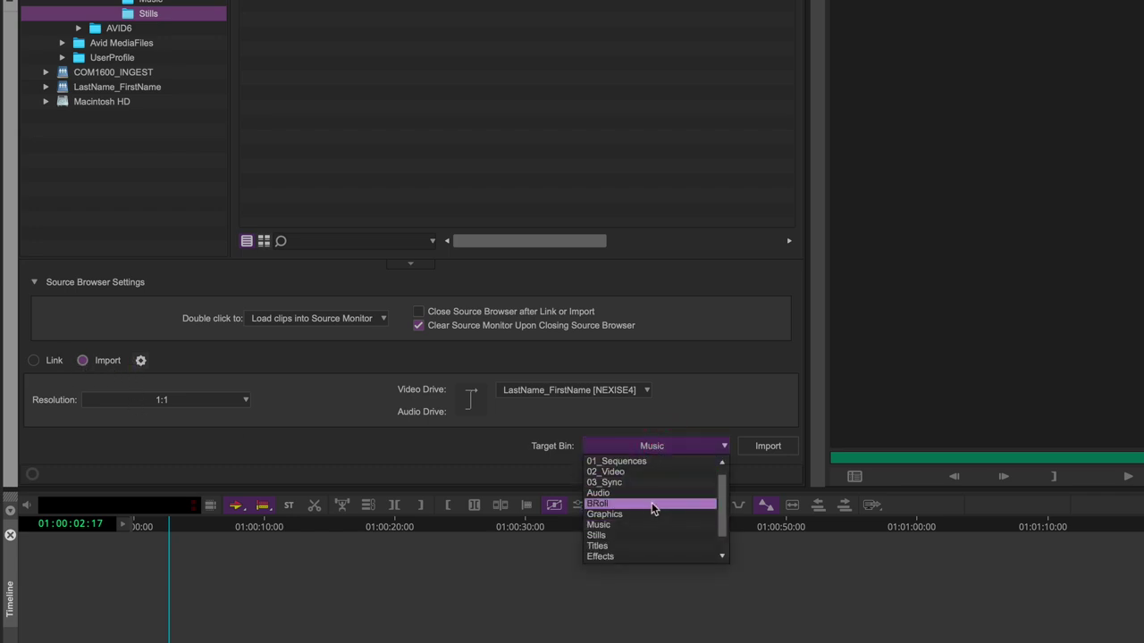
{"action": "left_click", "coordinate": [641, 538]}
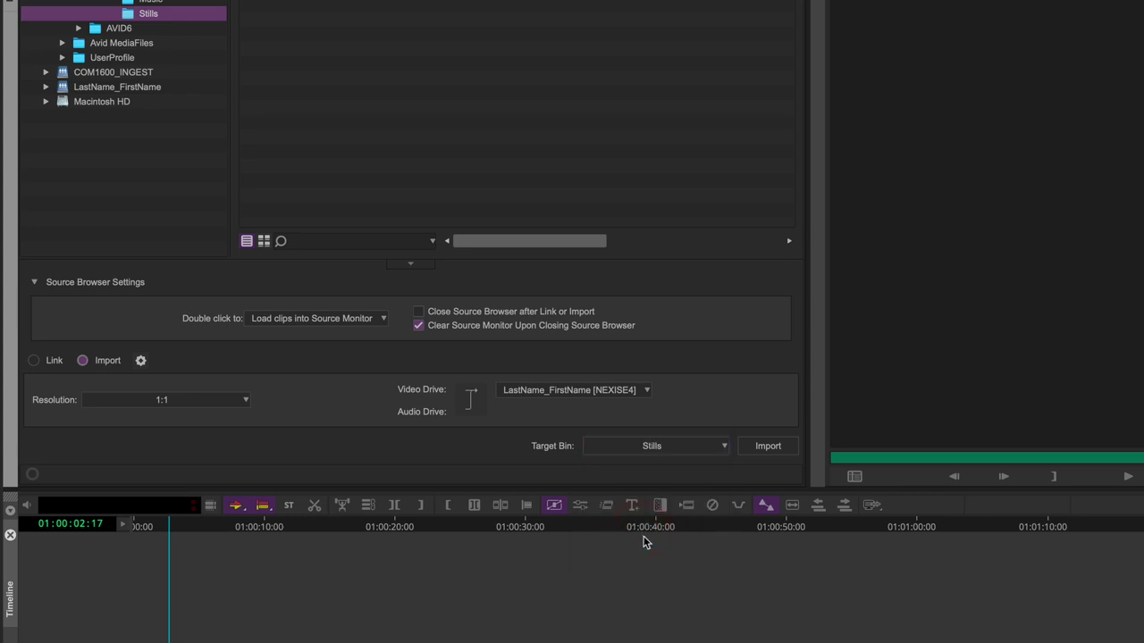
{"action": "left_click", "coordinate": [764, 450]}
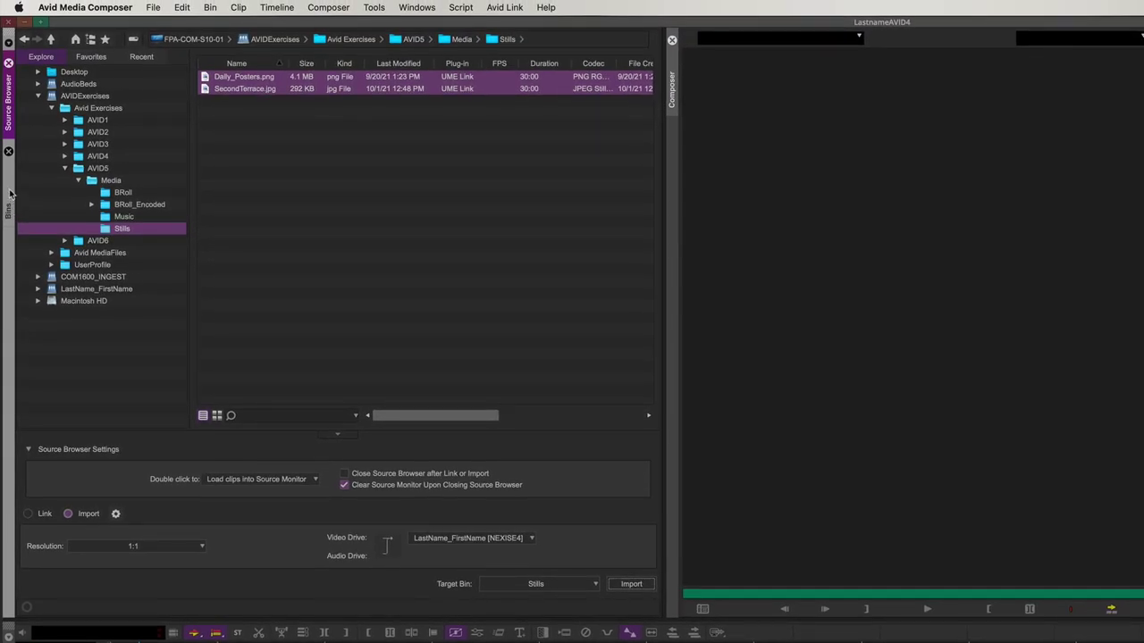
Step: Check the new media in the BRoll, Music and Stills bins, sorting the BRoll clips by name
{"action": "left_click", "coordinate": [9, 201]}
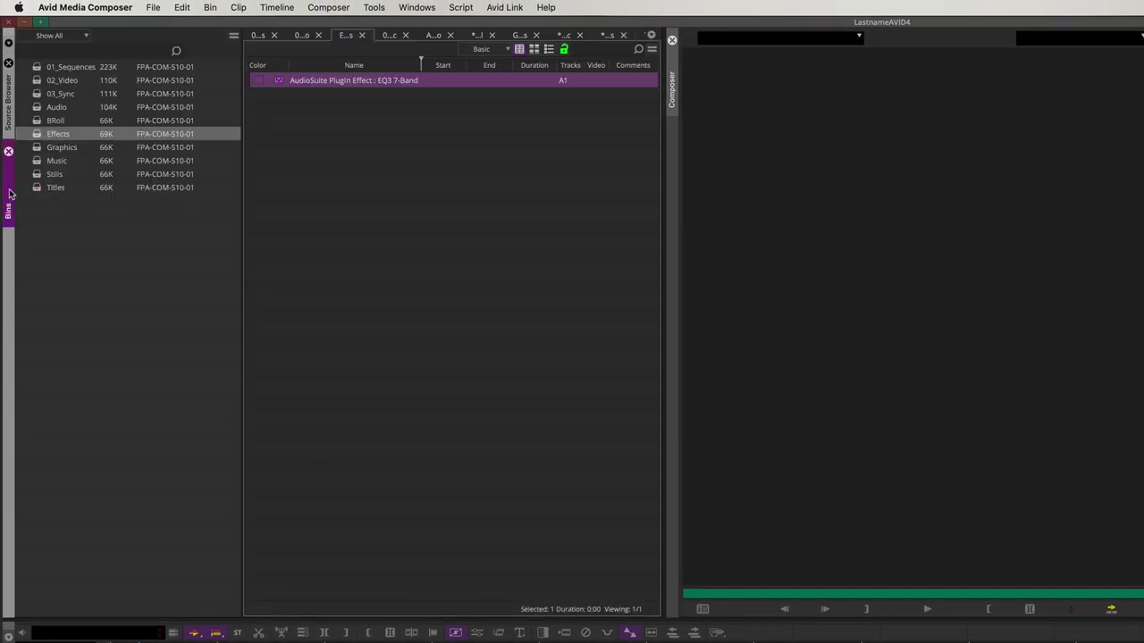
{"action": "double_click", "coordinate": [36, 121]}
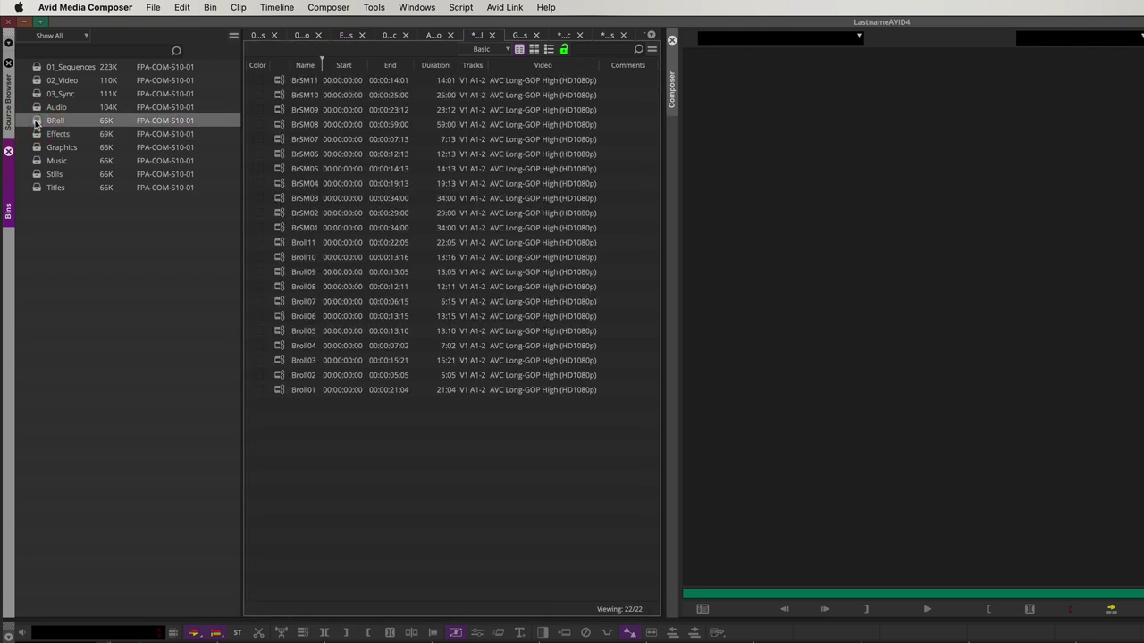
{"action": "left_click", "coordinate": [305, 67]}
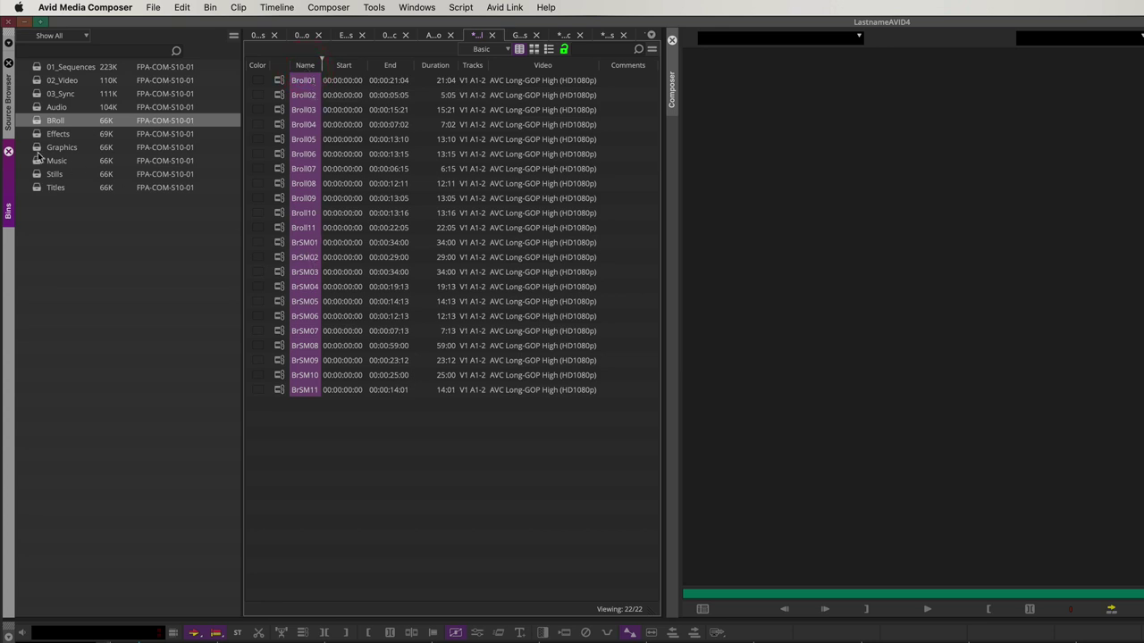
{"action": "double_click", "coordinate": [37, 161]}
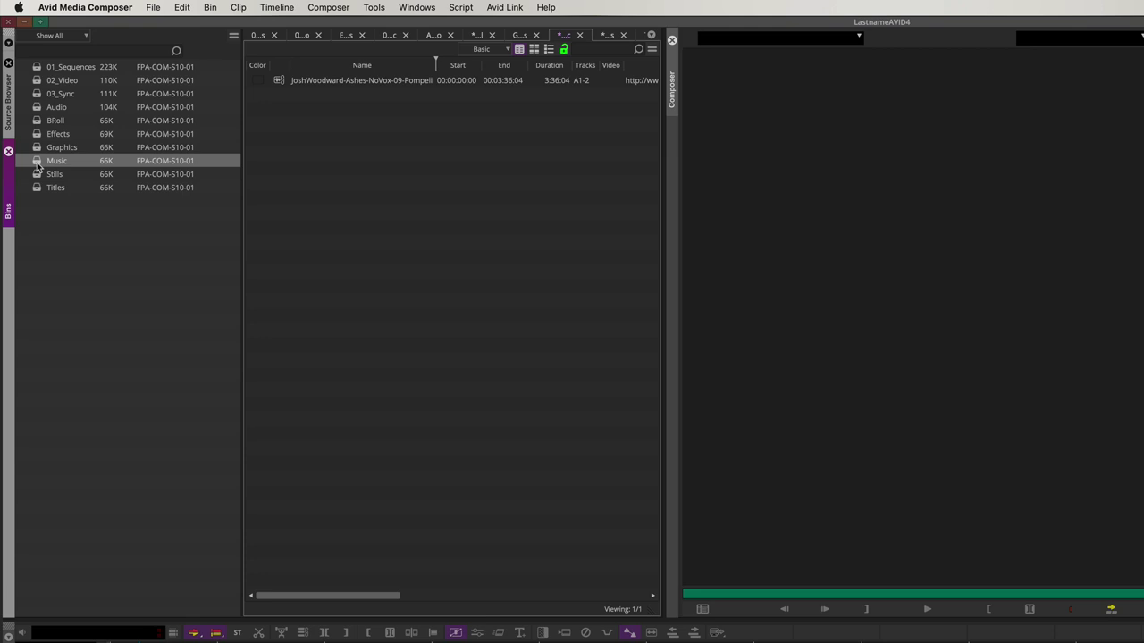
{"action": "double_click", "coordinate": [36, 179]}
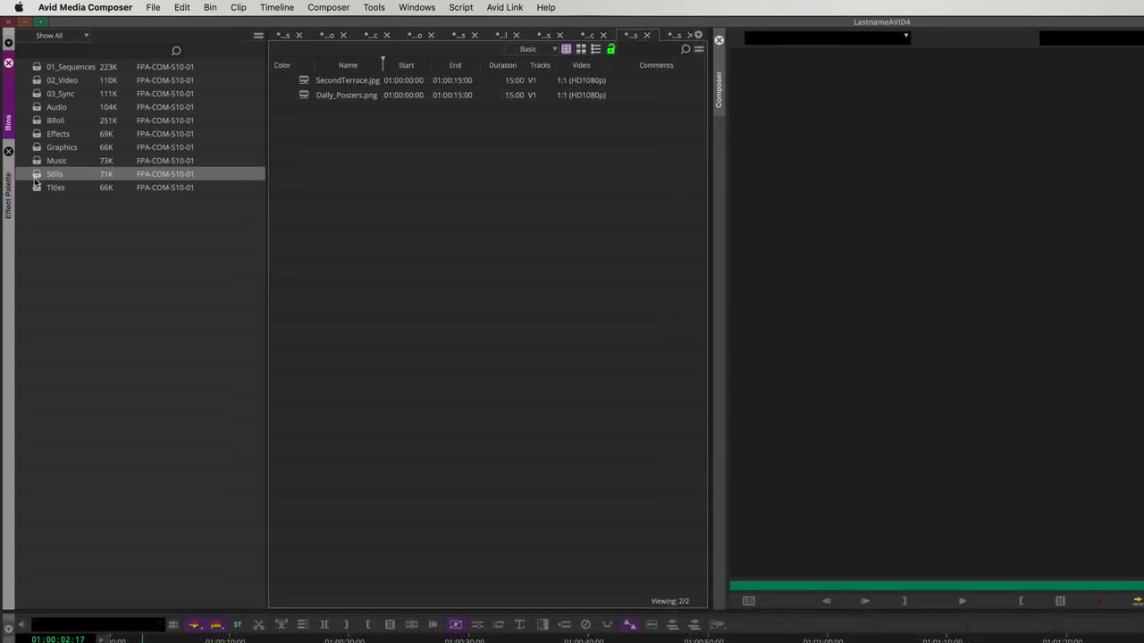
Step: Open the BRoll bin and change its display to Icon view and finally to Script view
{"action": "double_click", "coordinate": [37, 123]}
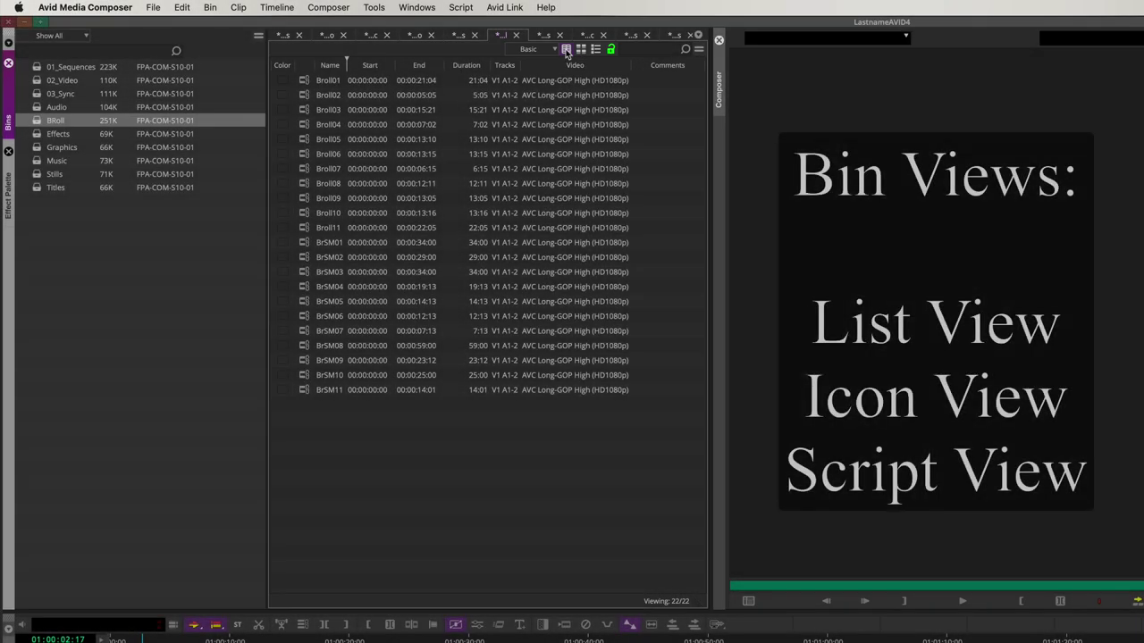
{"action": "left_click", "coordinate": [582, 50]}
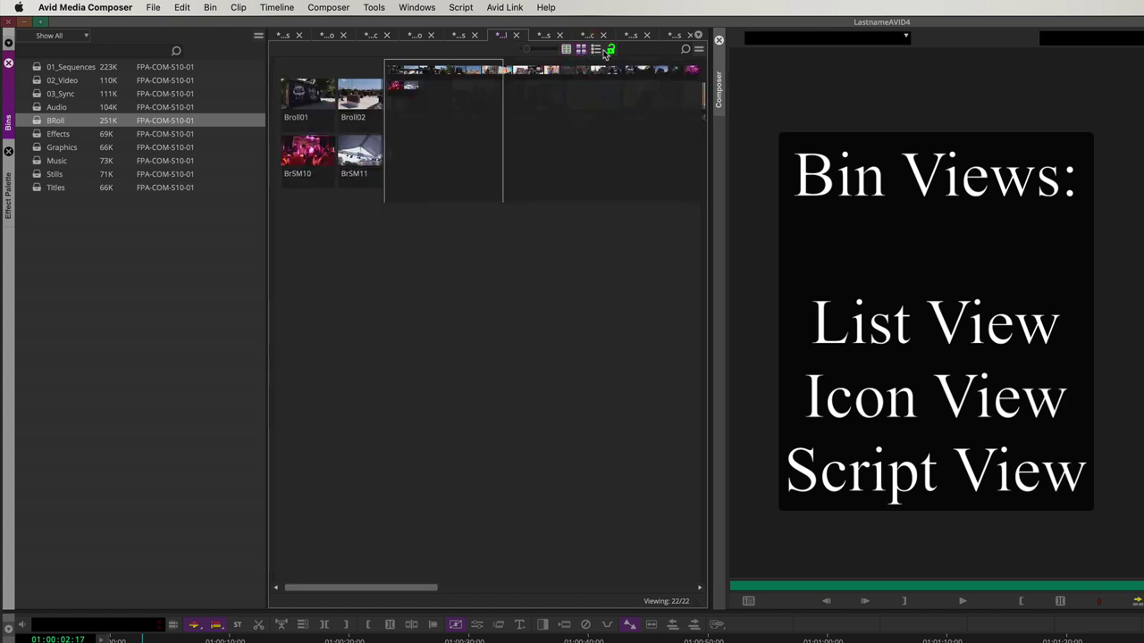
{"action": "left_click", "coordinate": [596, 50]}
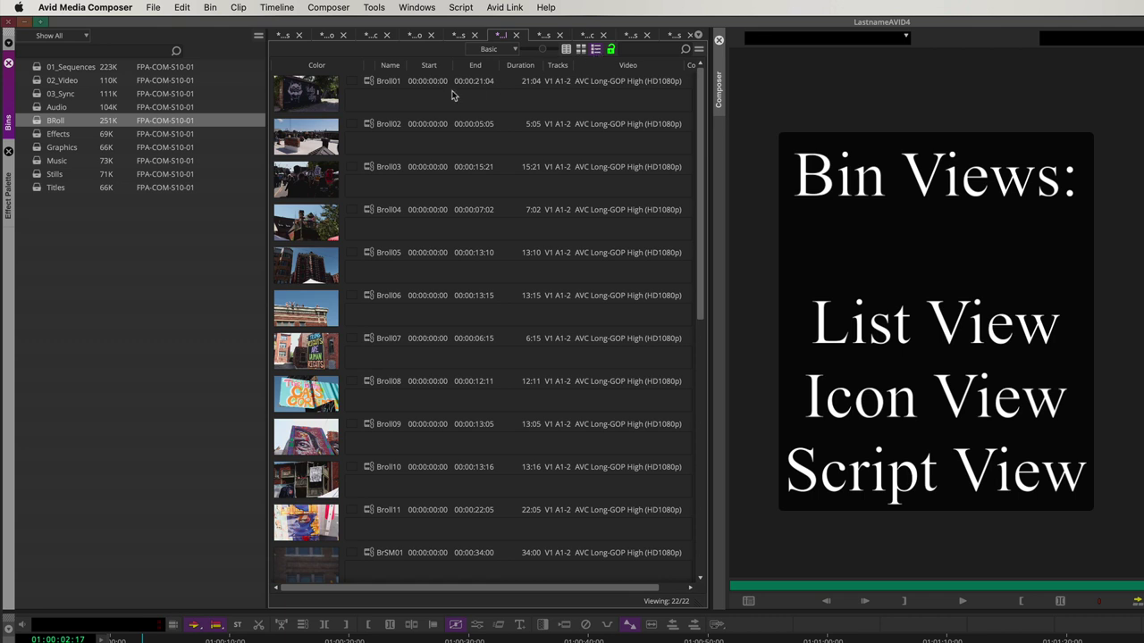
Step: Load the Broll01 clip into the source monitor and play its first few seconds
{"action": "left_click", "coordinate": [365, 101]}
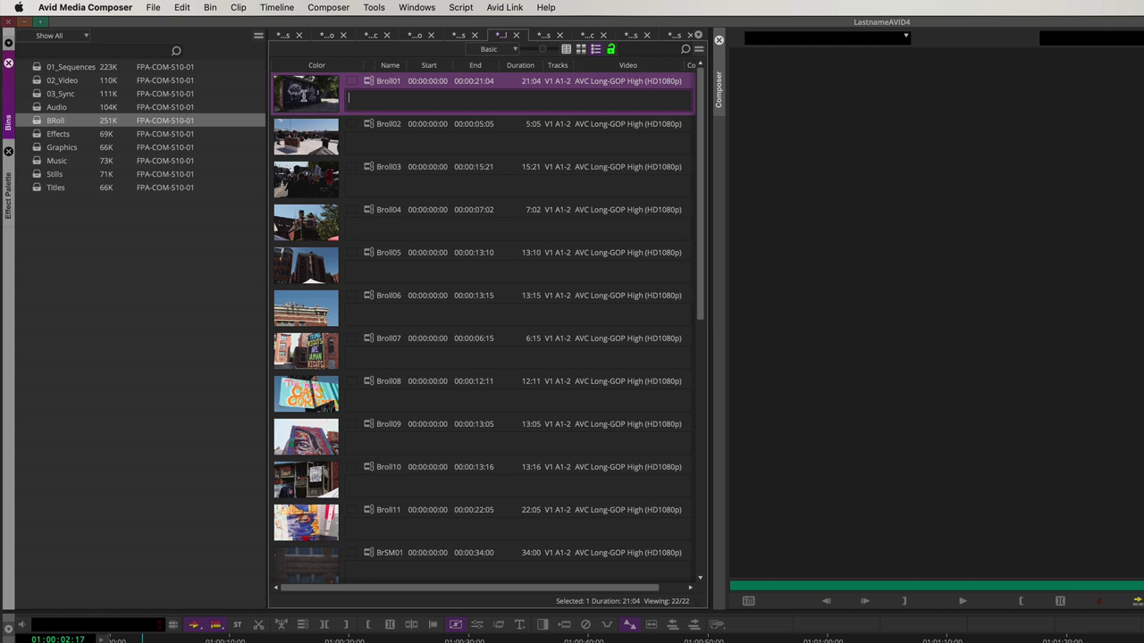
{"action": "double_click", "coordinate": [304, 96]}
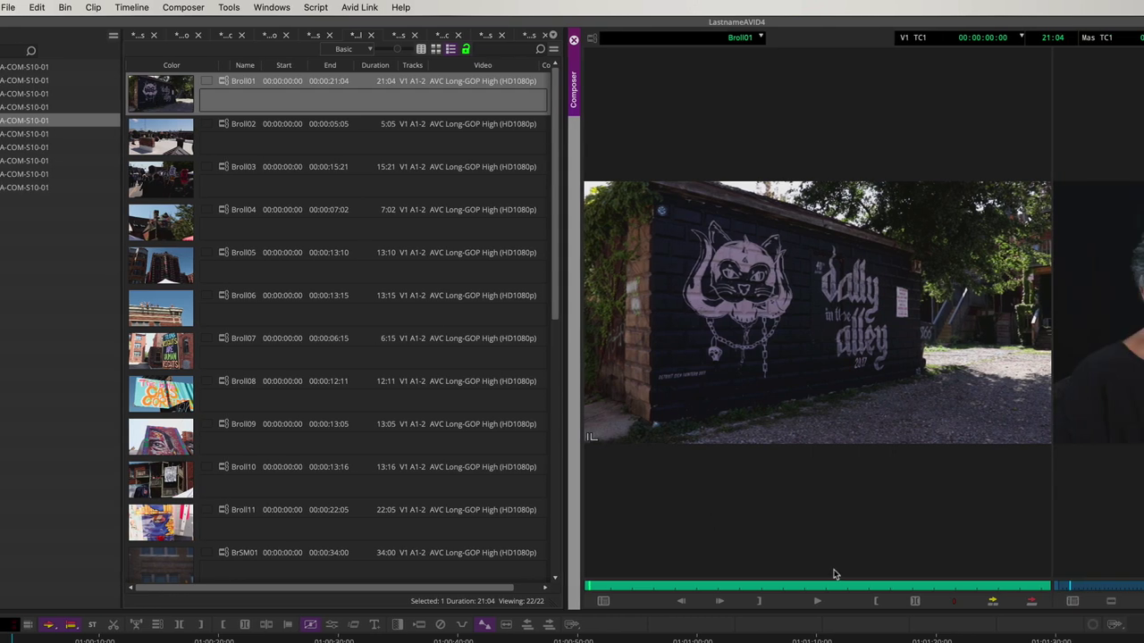
{"action": "left_click", "coordinate": [818, 601]}
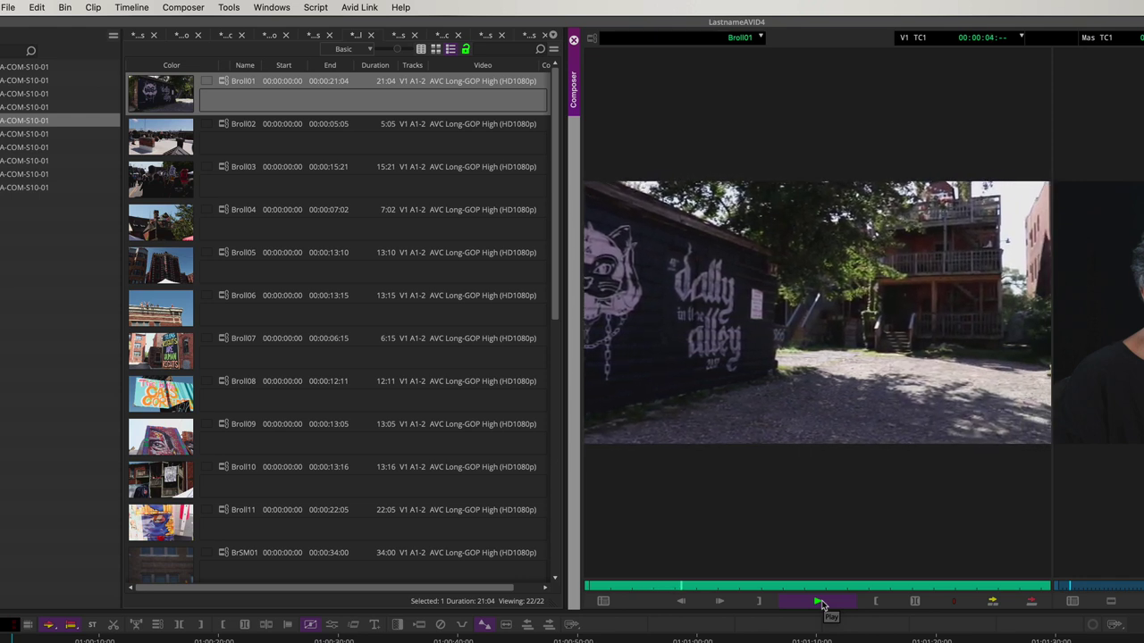
{"action": "left_click", "coordinate": [821, 603]}
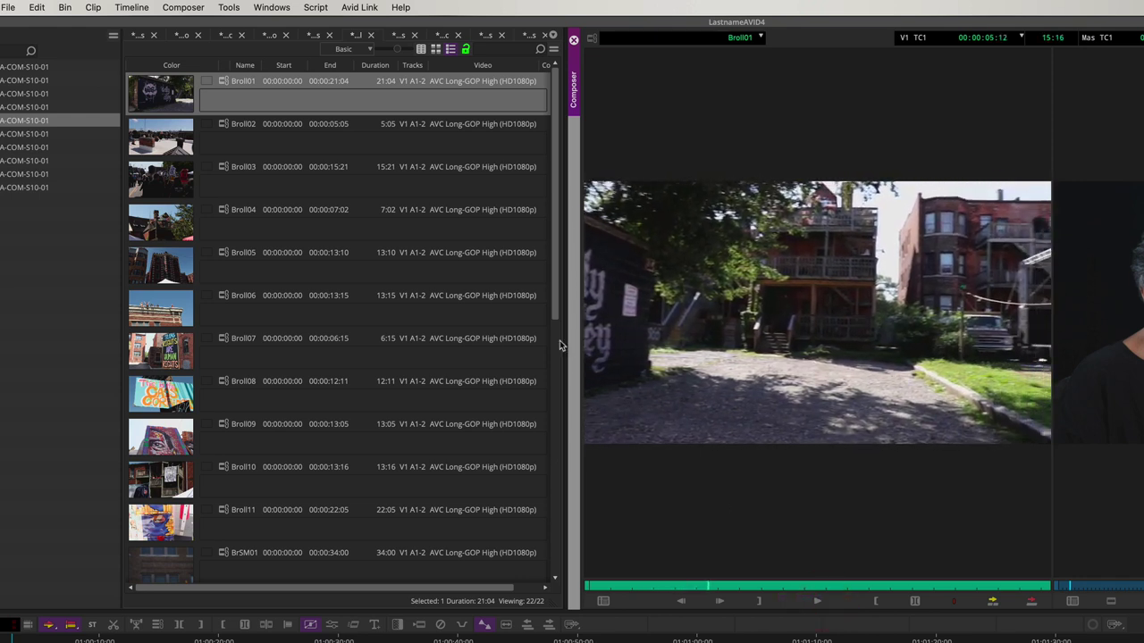
Step: Add the comment "Dally logo mural on brick wall" to the Broll01 clip
{"action": "left_click", "coordinate": [285, 98]}
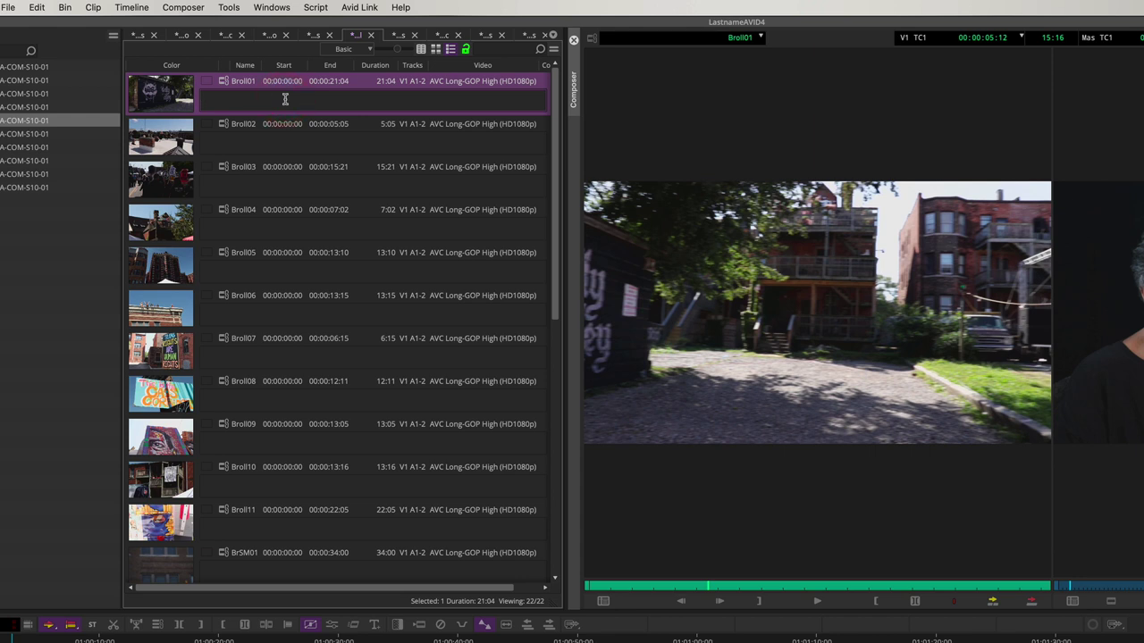
{"action": "type", "text": "Daily"}
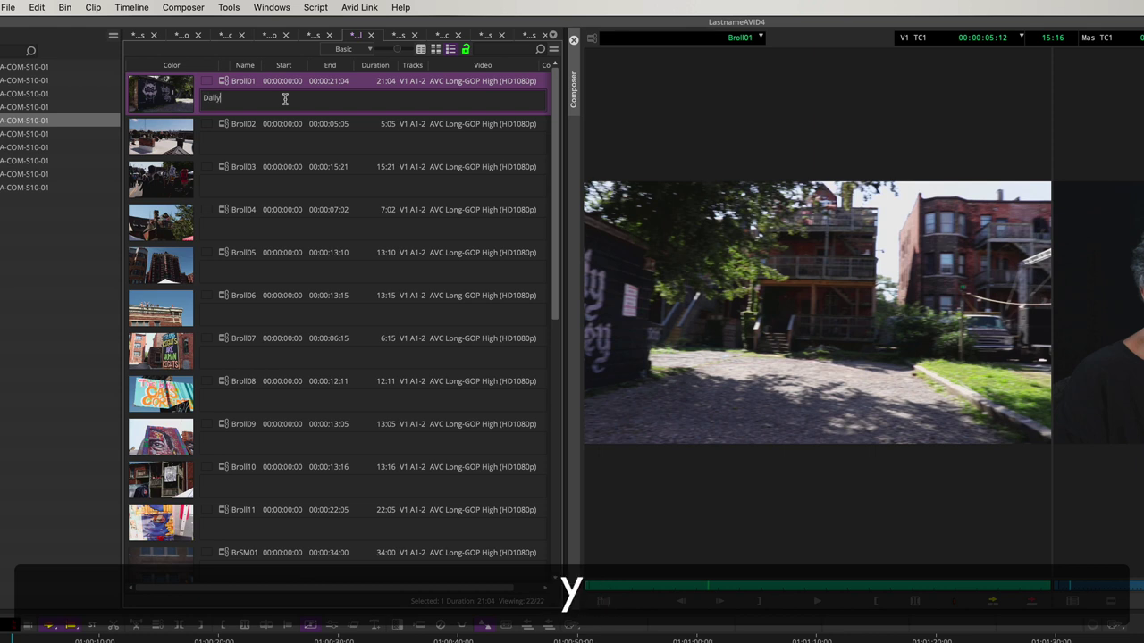
{"action": "type", "text": " logo"}
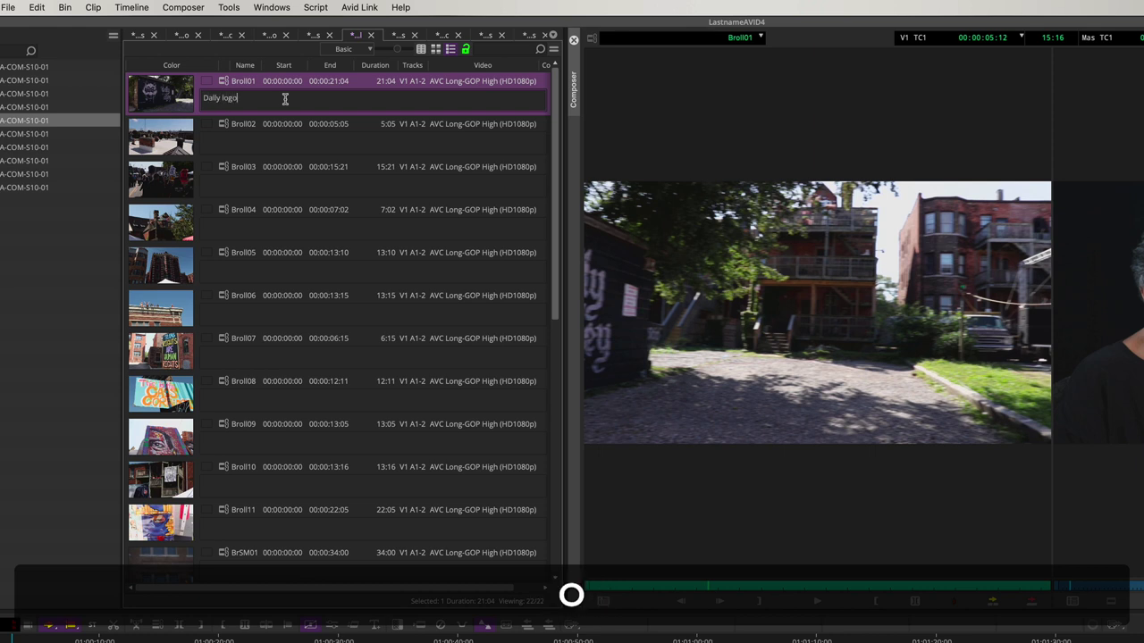
{"action": "type", "text": " mural on brick wa"}
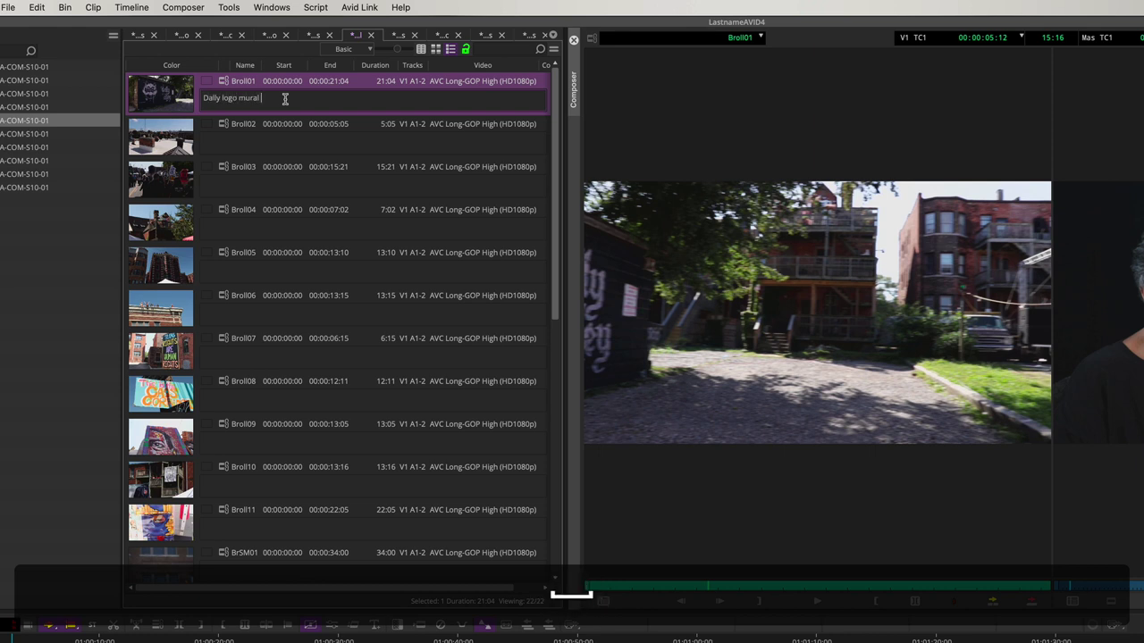
{"action": "type", "text": "ll"}
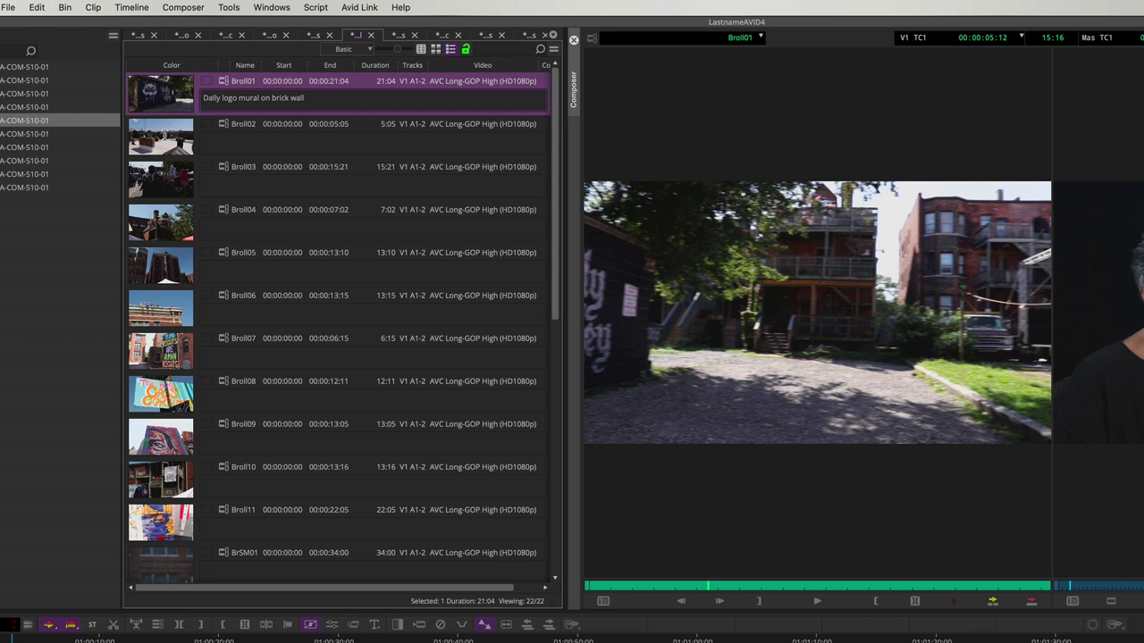
{"action": "key", "text": "Return"}
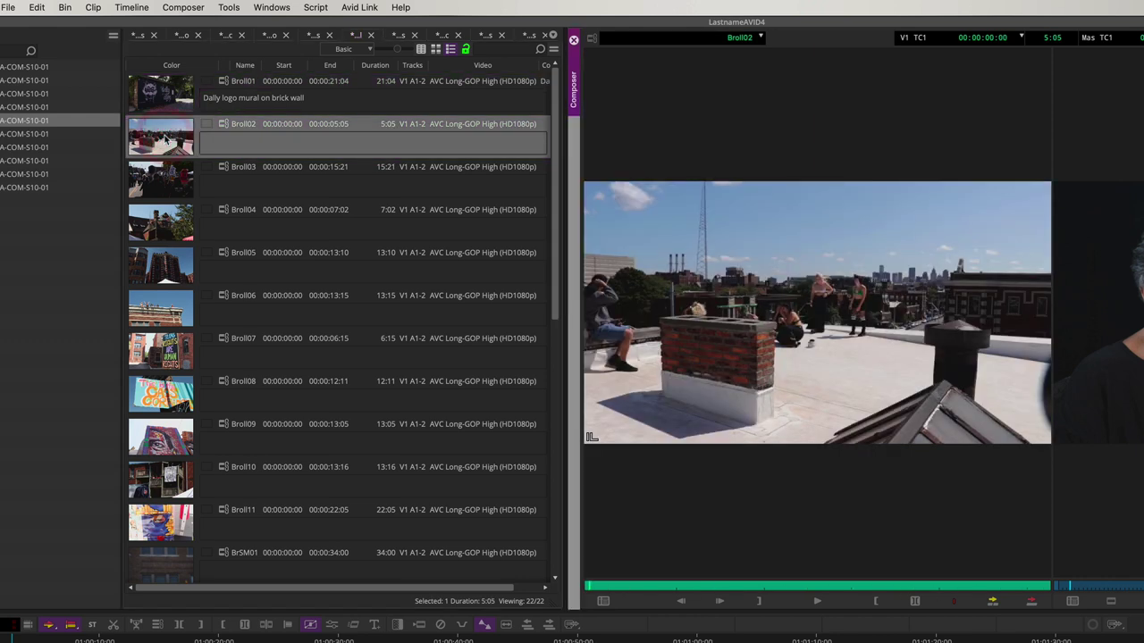
Step: Play the Broll02 clip and add the comment "students walking on rooftop" to it
{"action": "left_click", "coordinate": [815, 602]}
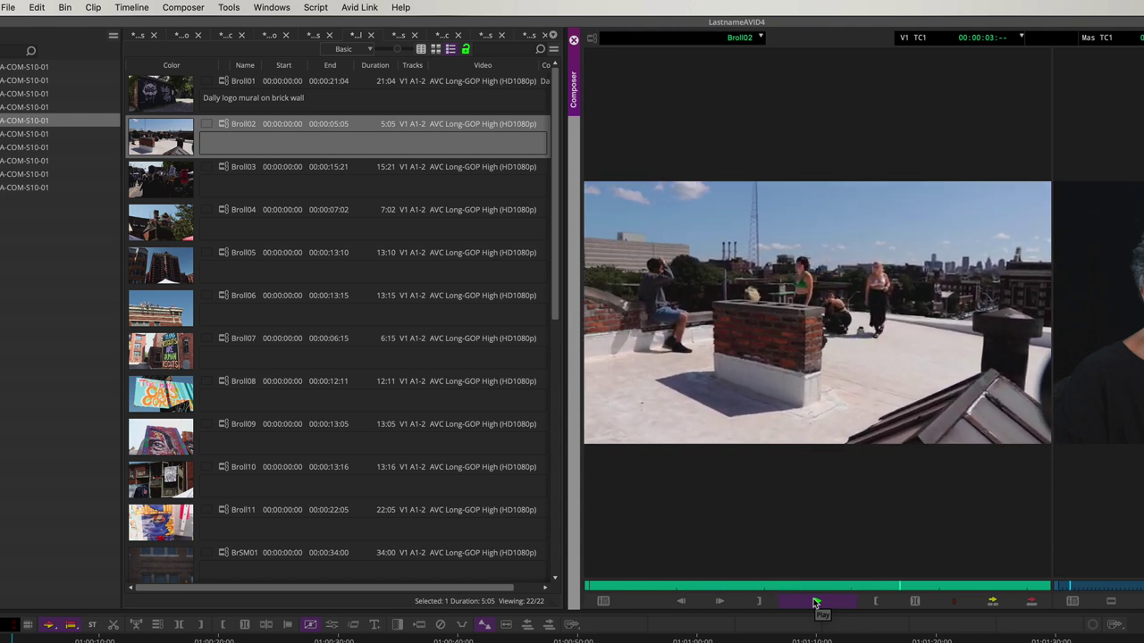
{"action": "left_click", "coordinate": [815, 601]}
{"action": "left_click", "coordinate": [327, 145]}
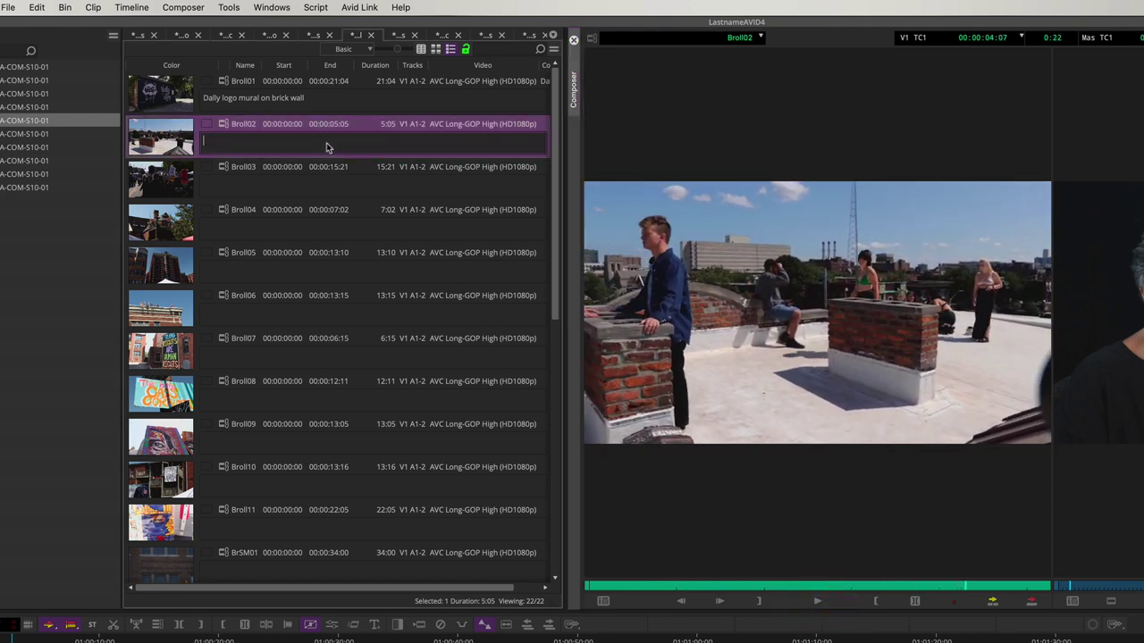
{"action": "left_click", "coordinate": [326, 142]}
{"action": "type", "text": "stude"}
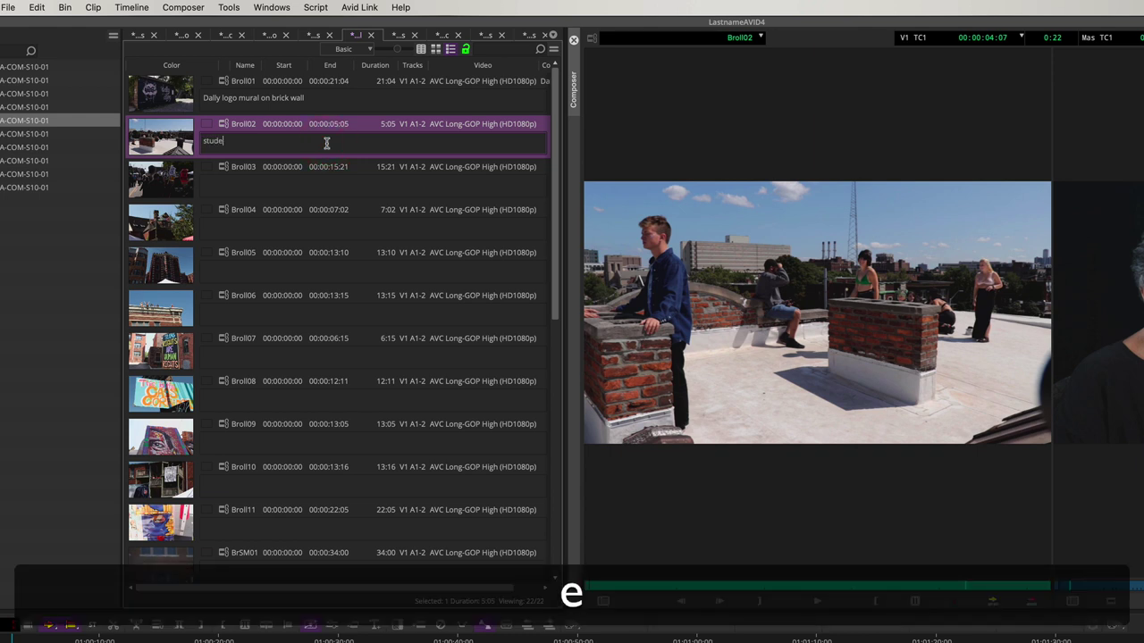
{"action": "type", "text": "nts walking on rooftopp"}
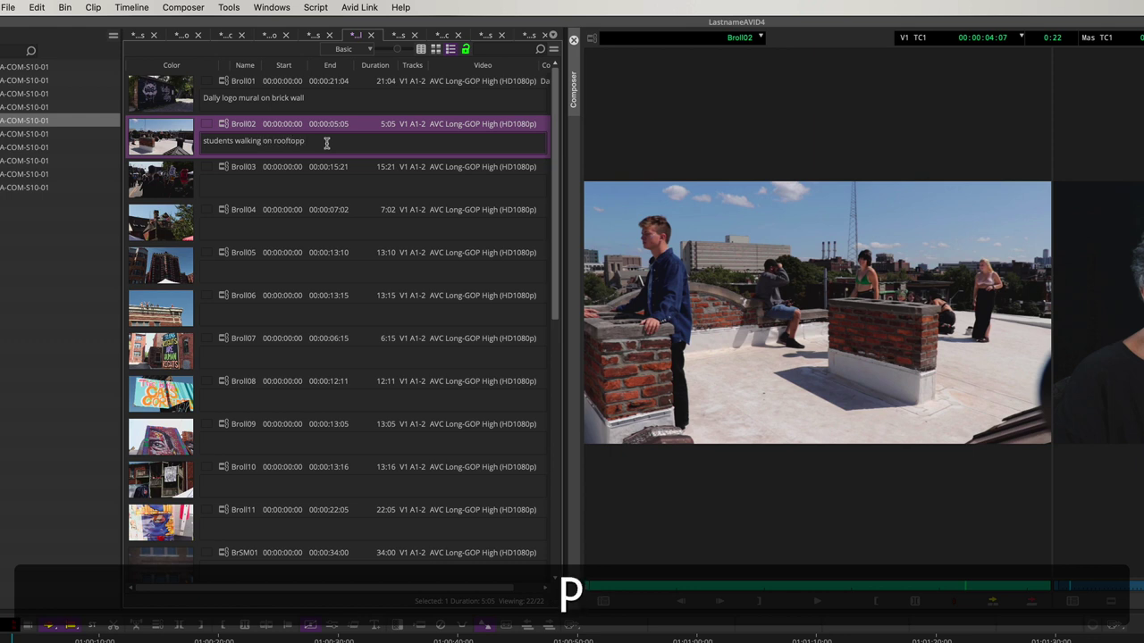
{"action": "key", "text": "BackSpace"}
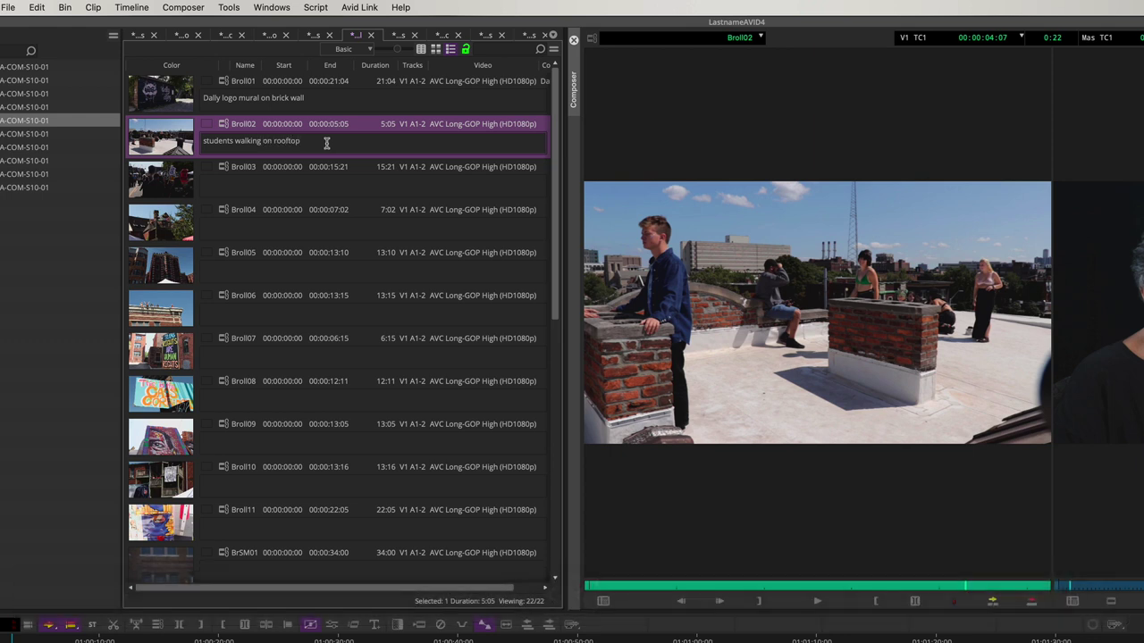
{"action": "left_click", "coordinate": [318, 185]}
{"action": "left_click", "coordinate": [317, 229]}
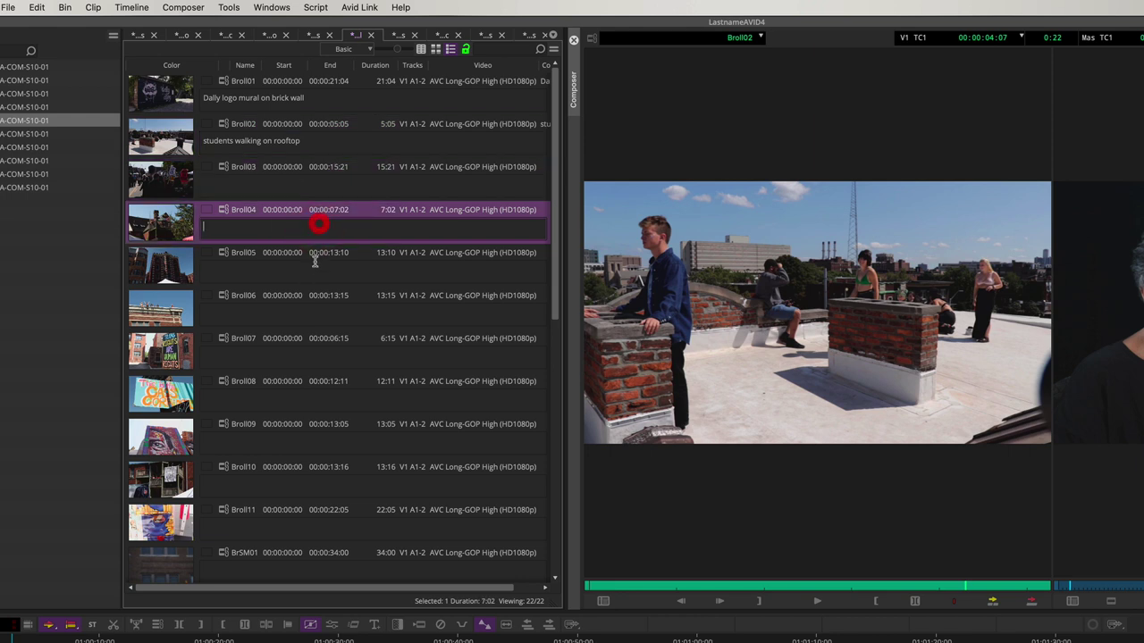
{"action": "left_click", "coordinate": [314, 271]}
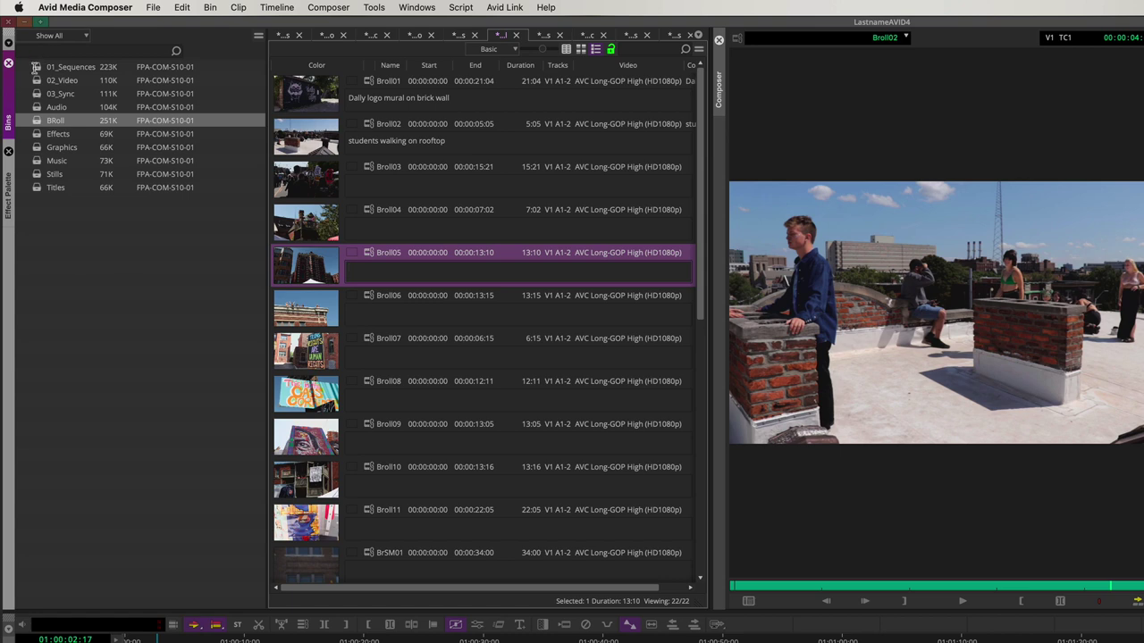
Step: Display the 01_Sequences bin in Script view and add the comment "sound bed" to the LastnameAVID4 sequence
{"action": "double_click", "coordinate": [36, 67]}
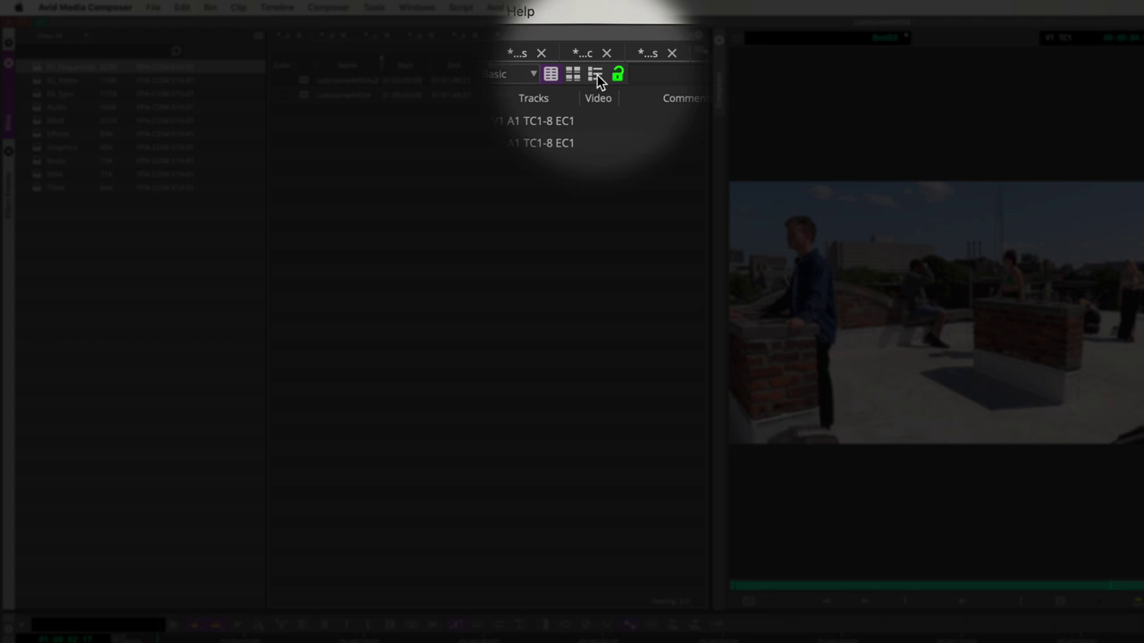
{"action": "left_click", "coordinate": [597, 78]}
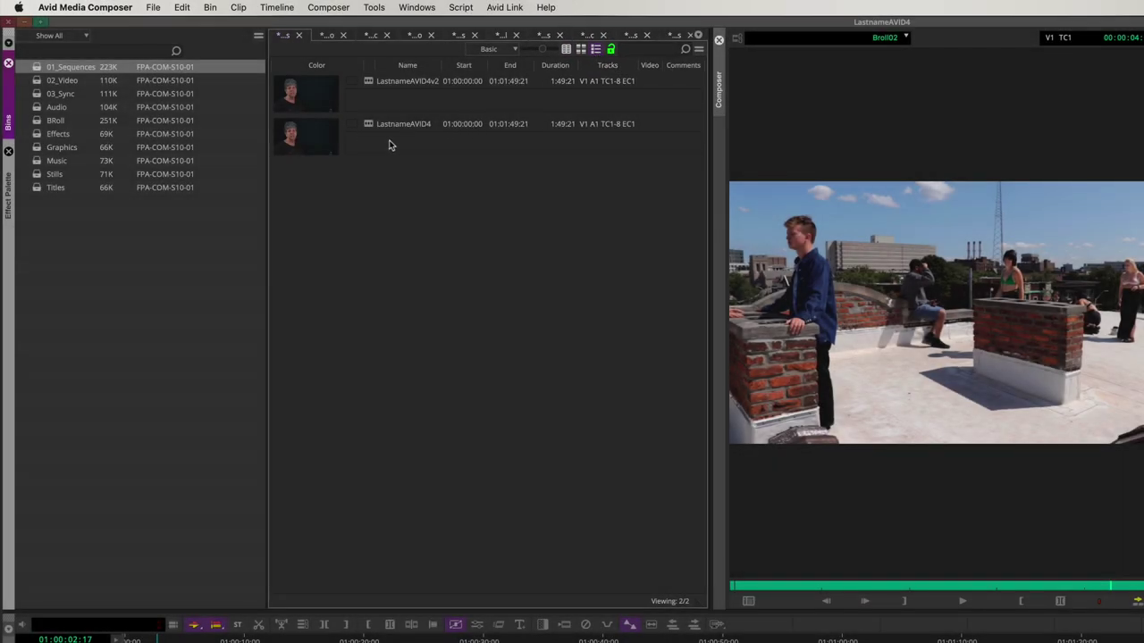
{"action": "left_click", "coordinate": [390, 141]}
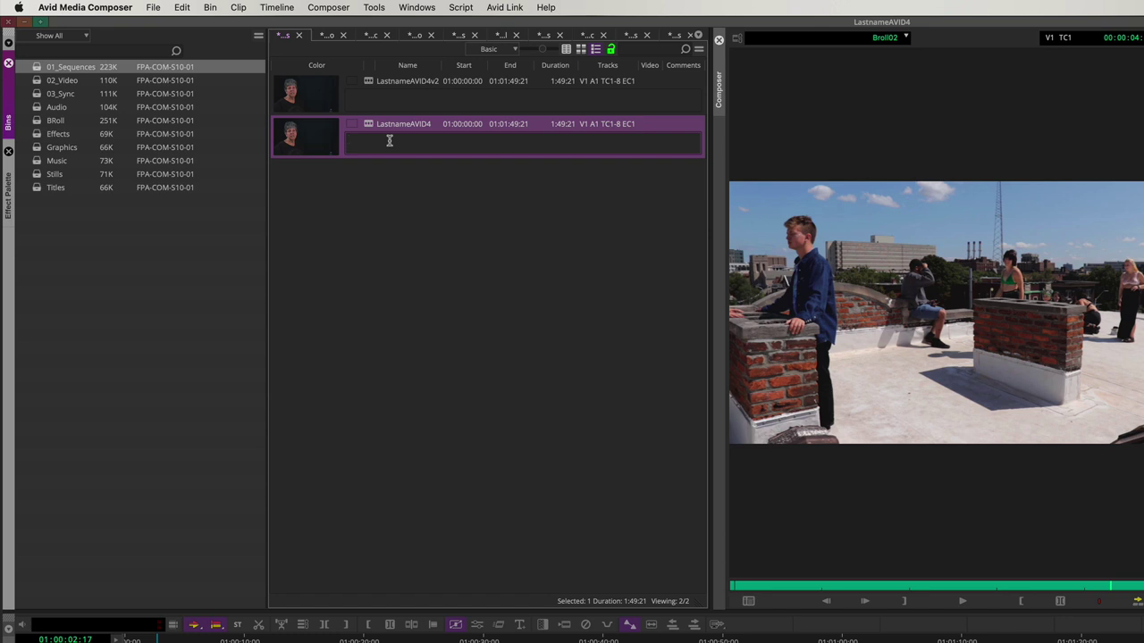
{"action": "type", "text": "sound bed"}
Step: Add the comment "sound bed eq, broll" to the LastnameAVID4v2 sequence
{"action": "left_click", "coordinate": [398, 101]}
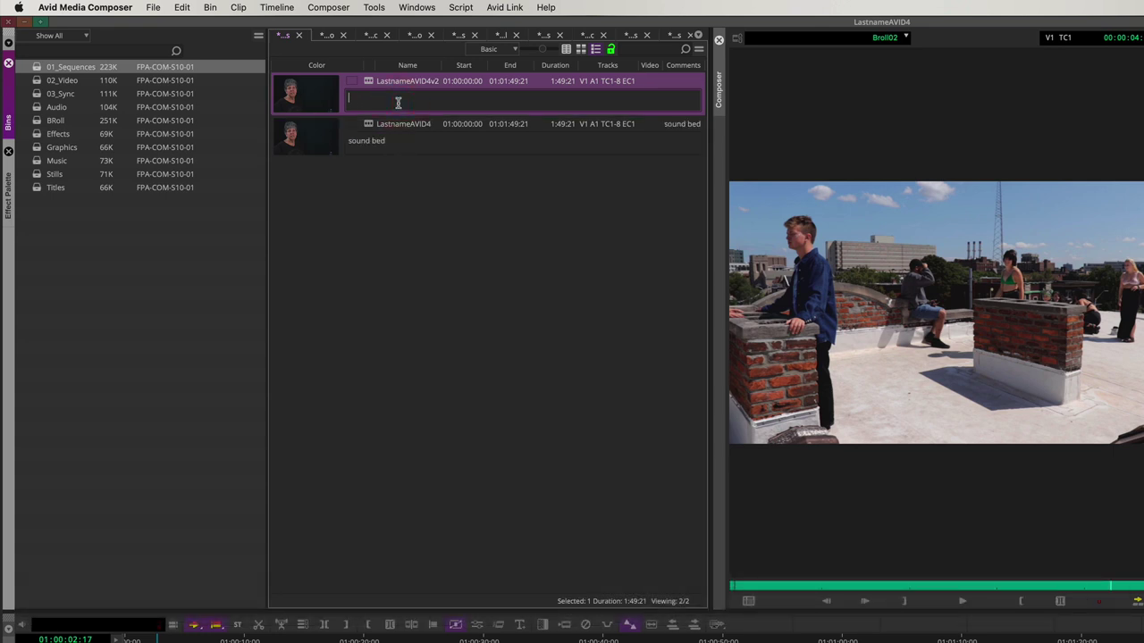
{"action": "type", "text": "sound bed "}
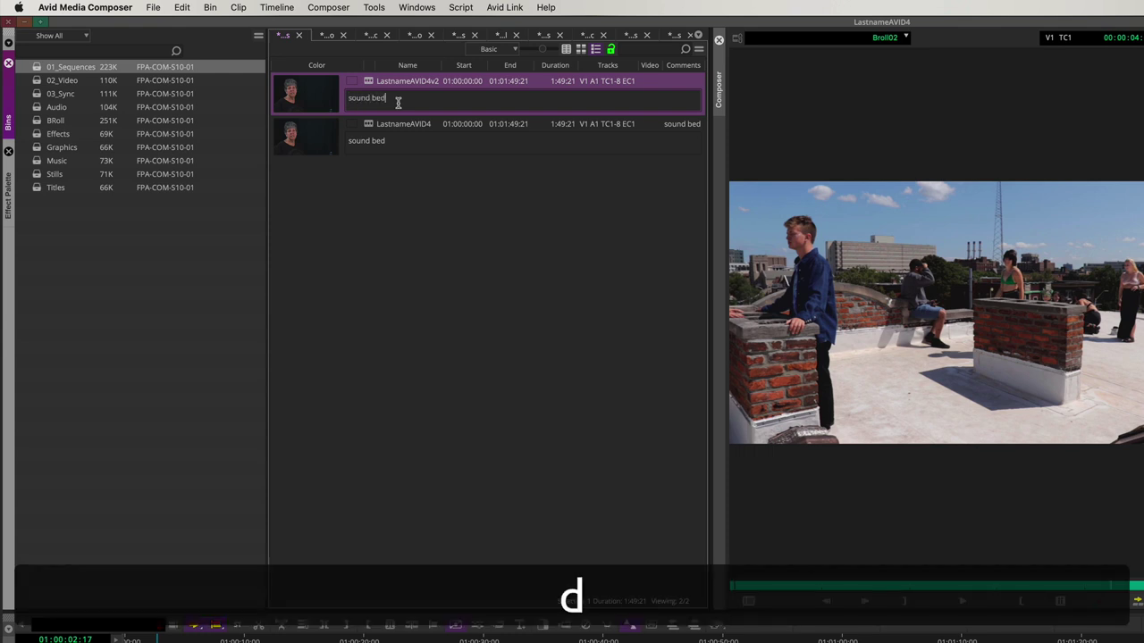
{"action": "type", "text": "eq, "}
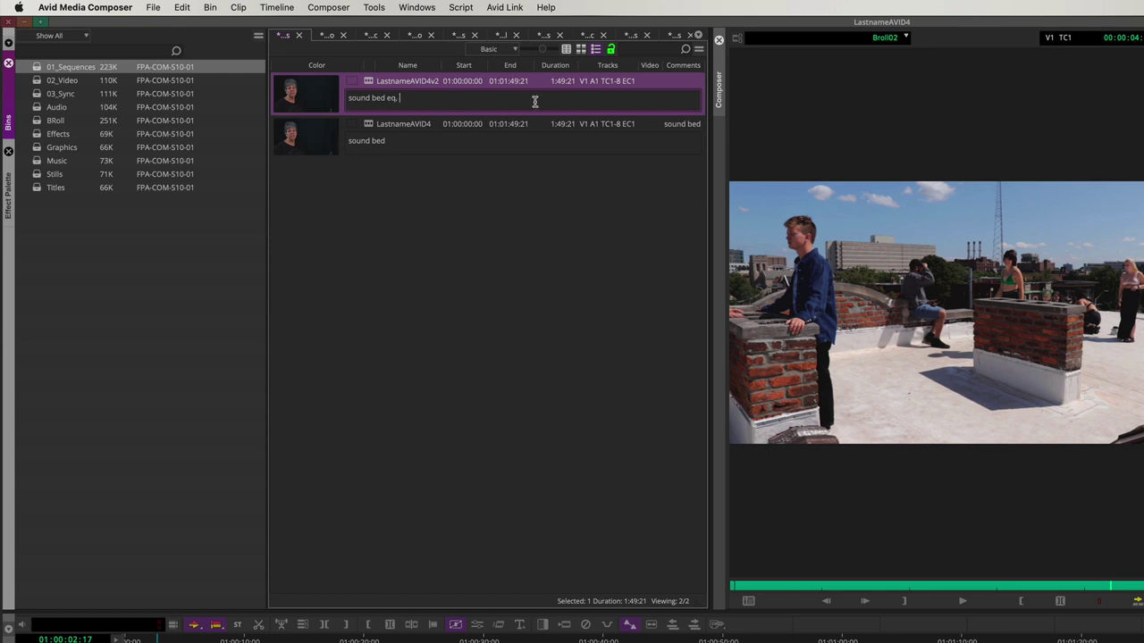
{"action": "type", "text": "broll"}
{"action": "left_click", "coordinate": [501, 180]}
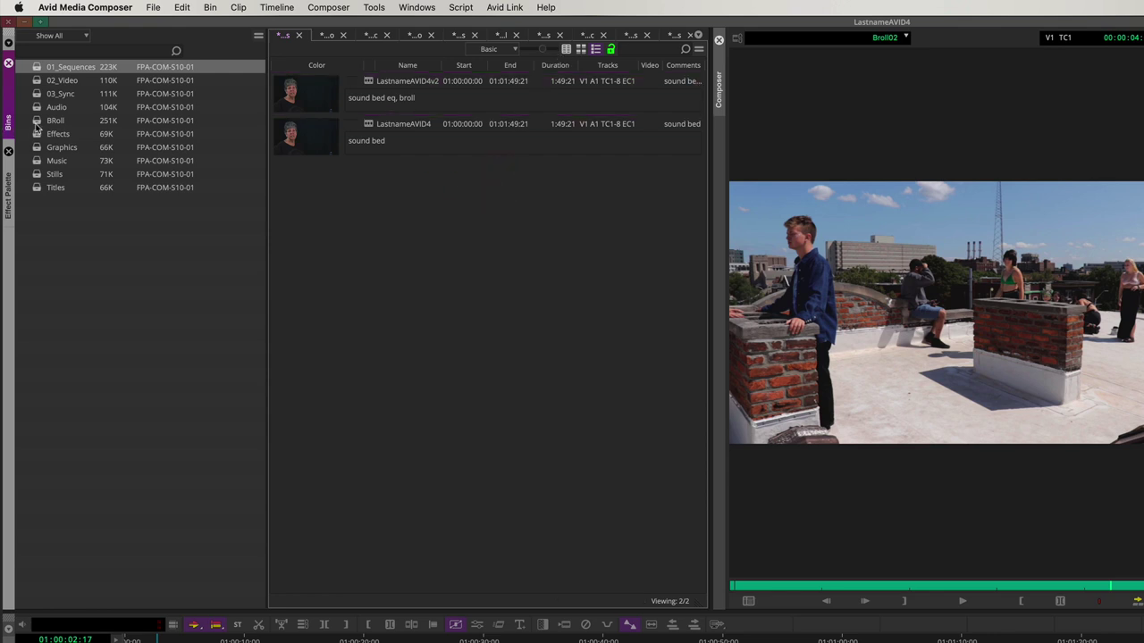
Step: Return the BRoll bin to List view and check the comments on Broll01 and Broll02
{"action": "double_click", "coordinate": [39, 123]}
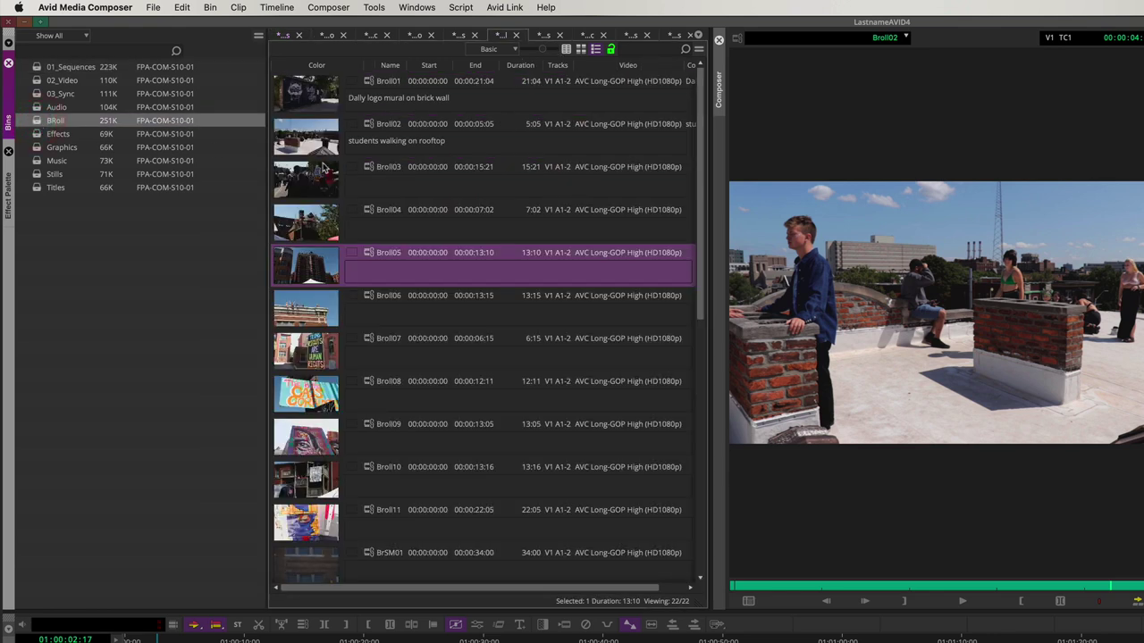
{"action": "left_click", "coordinate": [566, 52]}
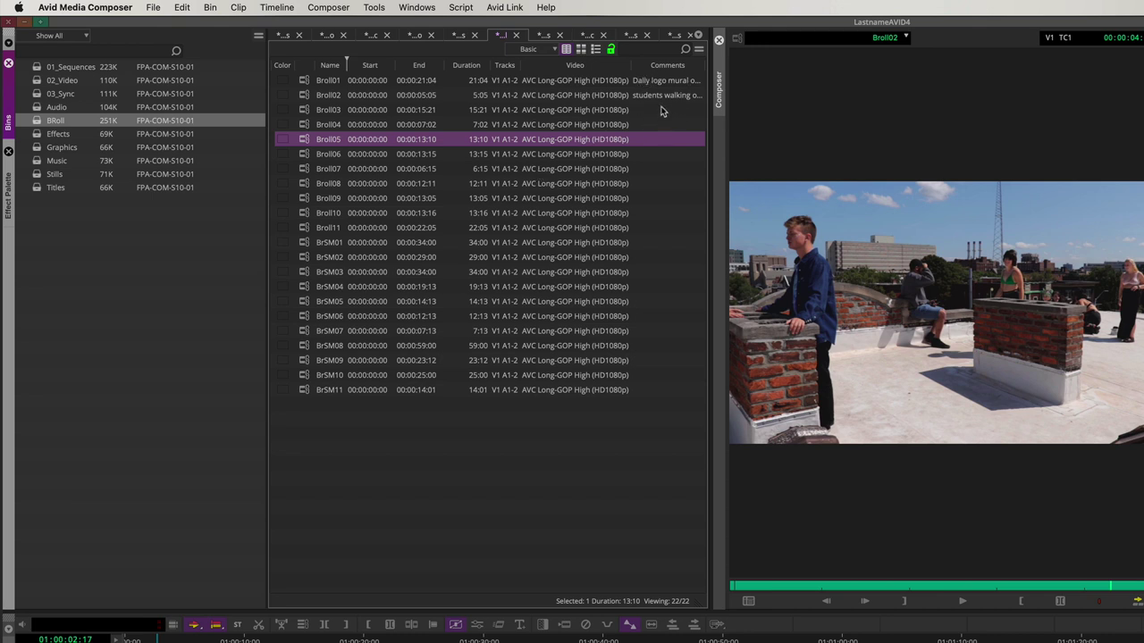
{"action": "left_click", "coordinate": [664, 79]}
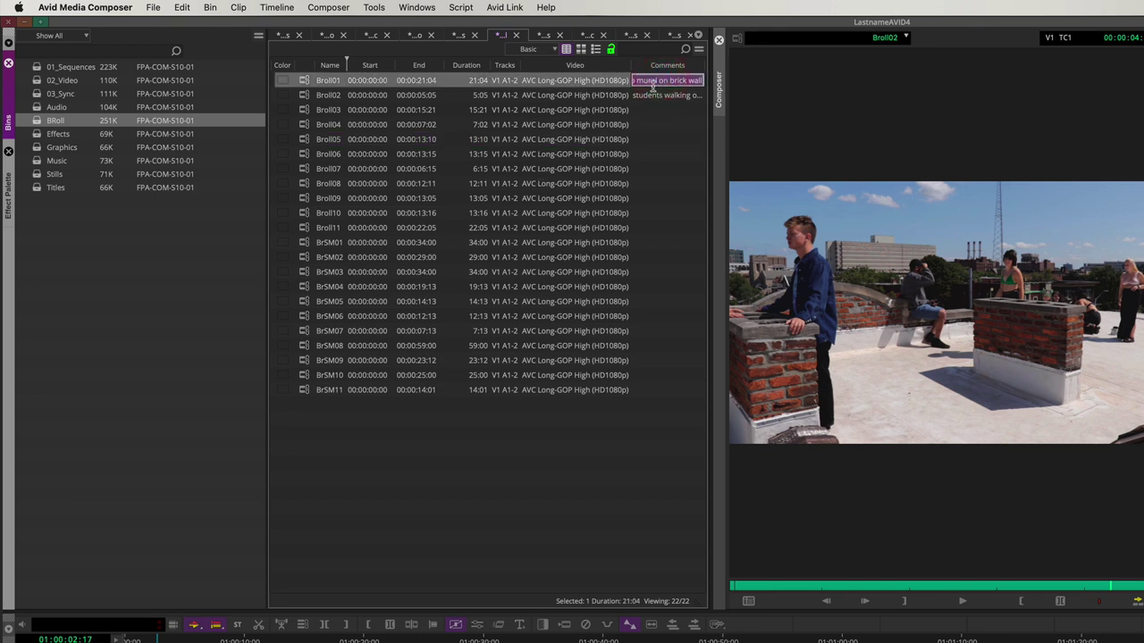
{"action": "left_click", "coordinate": [647, 94]}
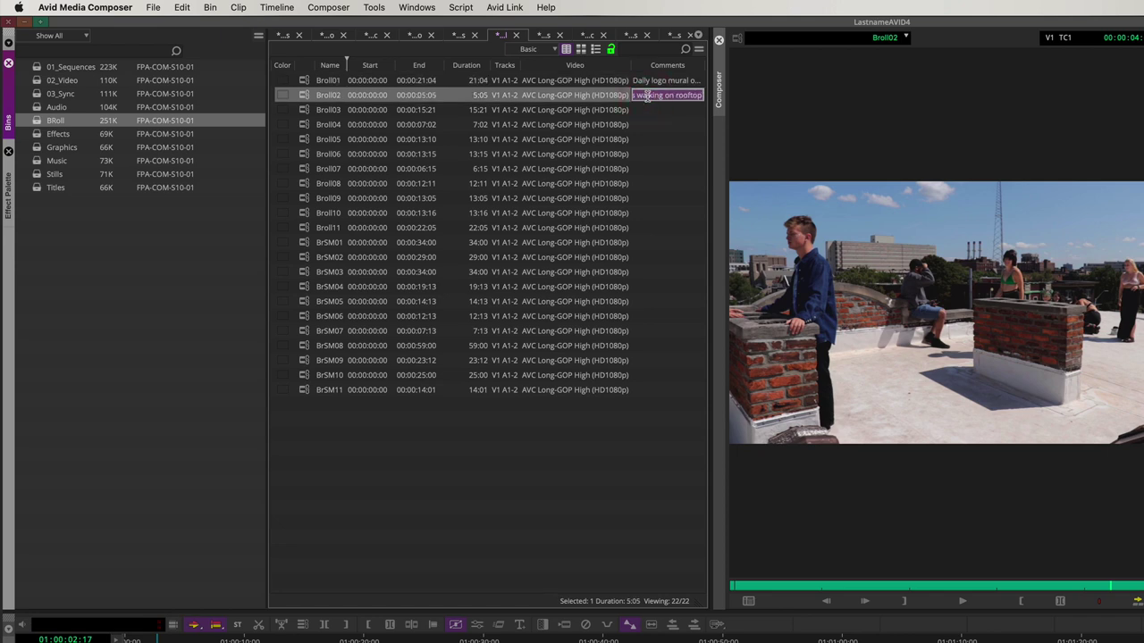
Step: Load the Broll03 clip into the source monitor and set its timecode display to source track V1 TC1
{"action": "left_click", "coordinate": [306, 111]}
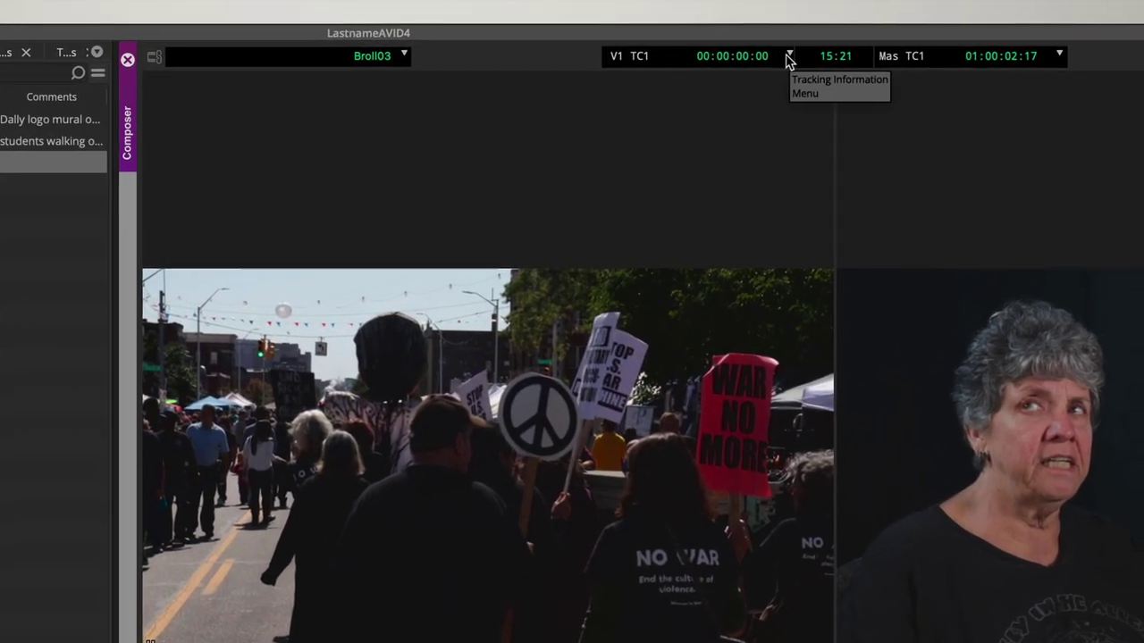
{"action": "left_click", "coordinate": [940, 45]}
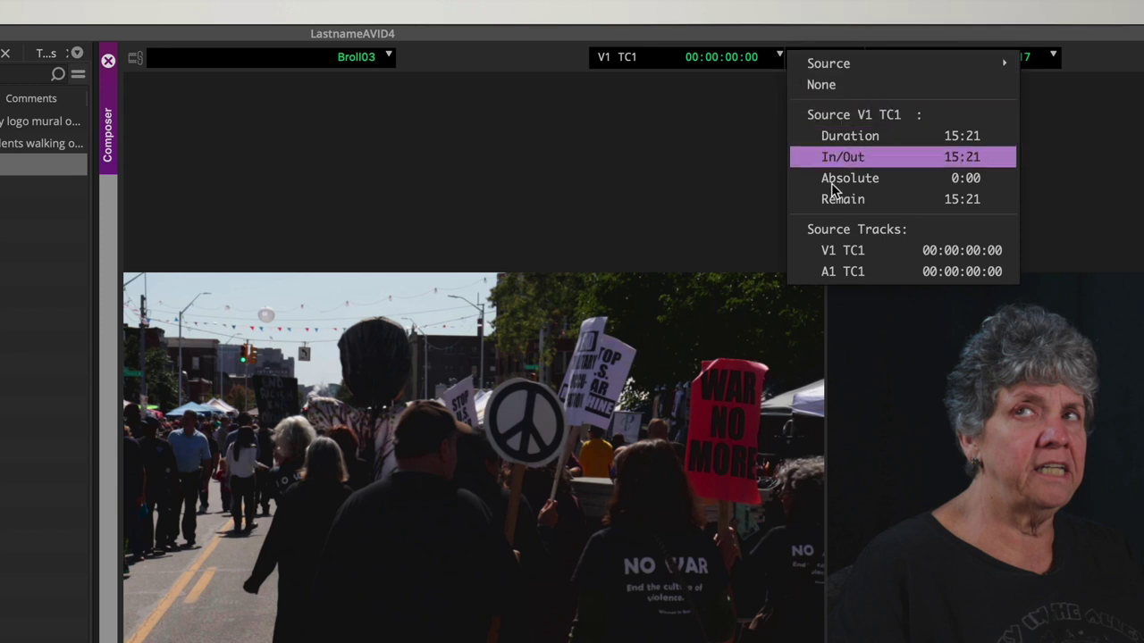
{"action": "left_click", "coordinate": [827, 254]}
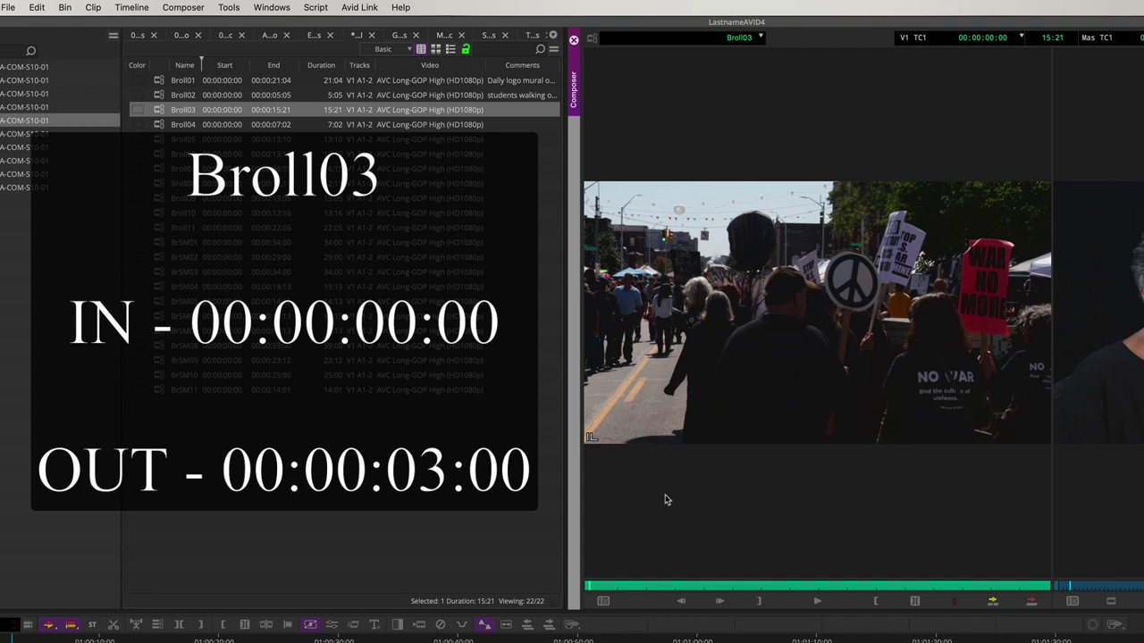
Step: Mark Broll03 in the source monitor with an IN at 00:00:00:00 and an OUT at 00:00:03:00
{"action": "key", "text": "i"}
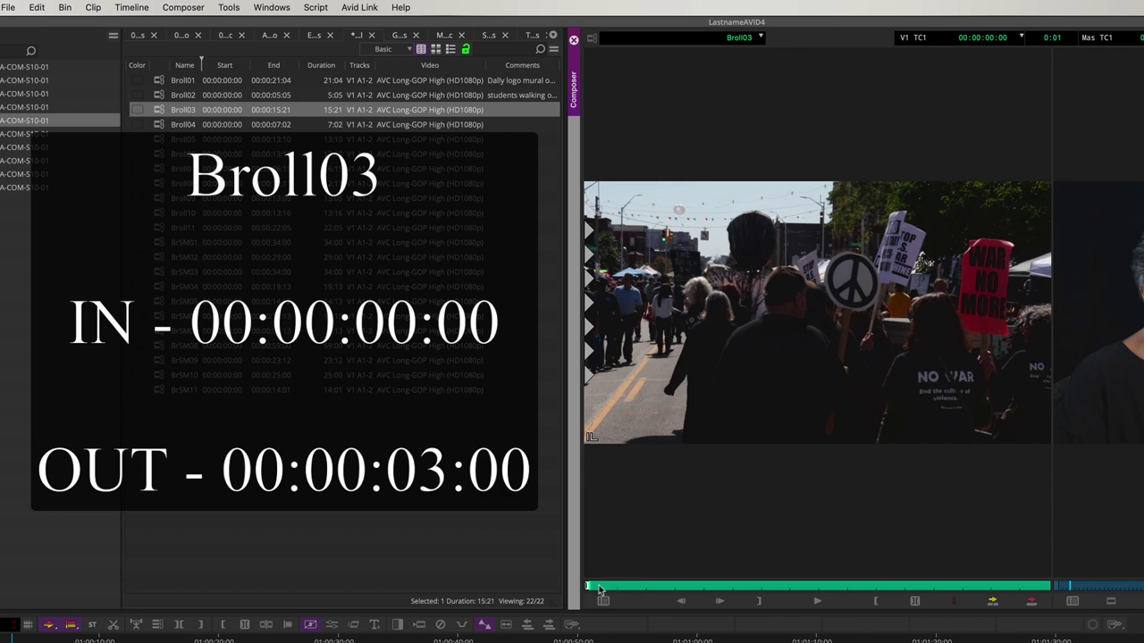
{"action": "left_click_drag", "start_coordinate": [599, 590], "coordinate": [677, 591]}
{"action": "key", "text": "Left"}
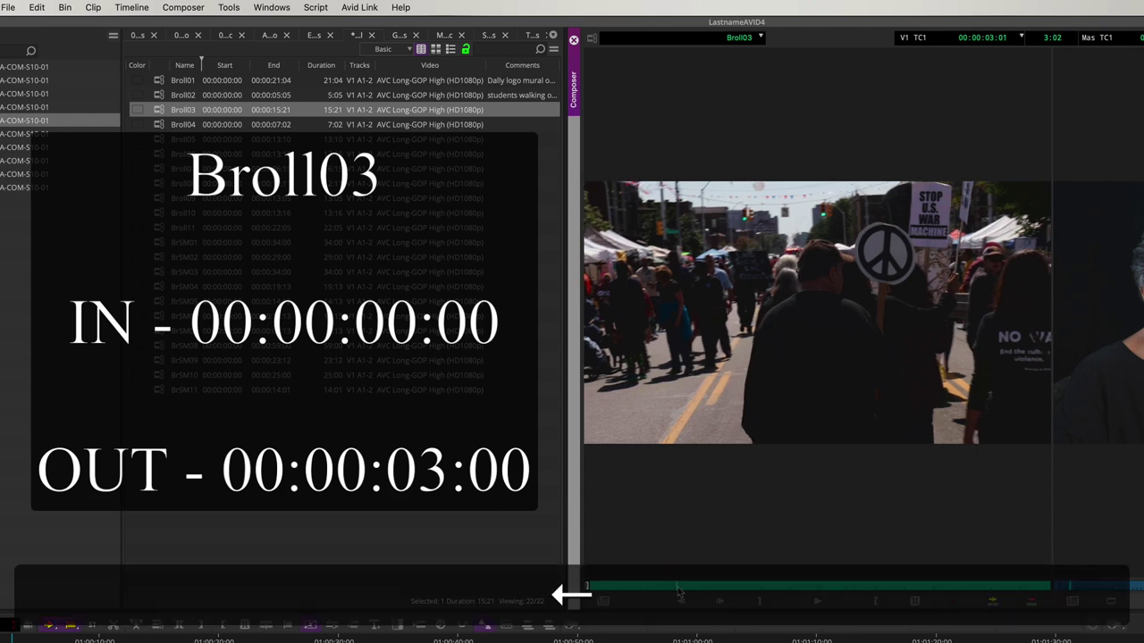
{"action": "key", "text": "o"}
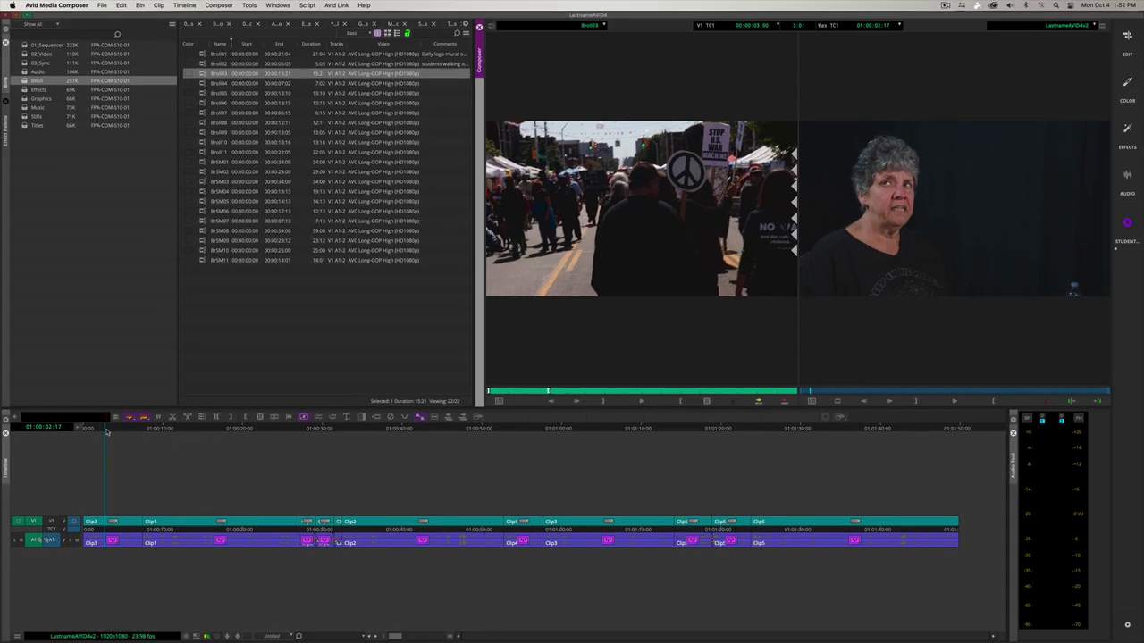
Step: Park at the start of the LastnameAVID4v2 sequence, deselect source and record audio A1, and add video track V2
{"action": "left_click_drag", "start_coordinate": [107, 431], "coordinate": [84, 432]}
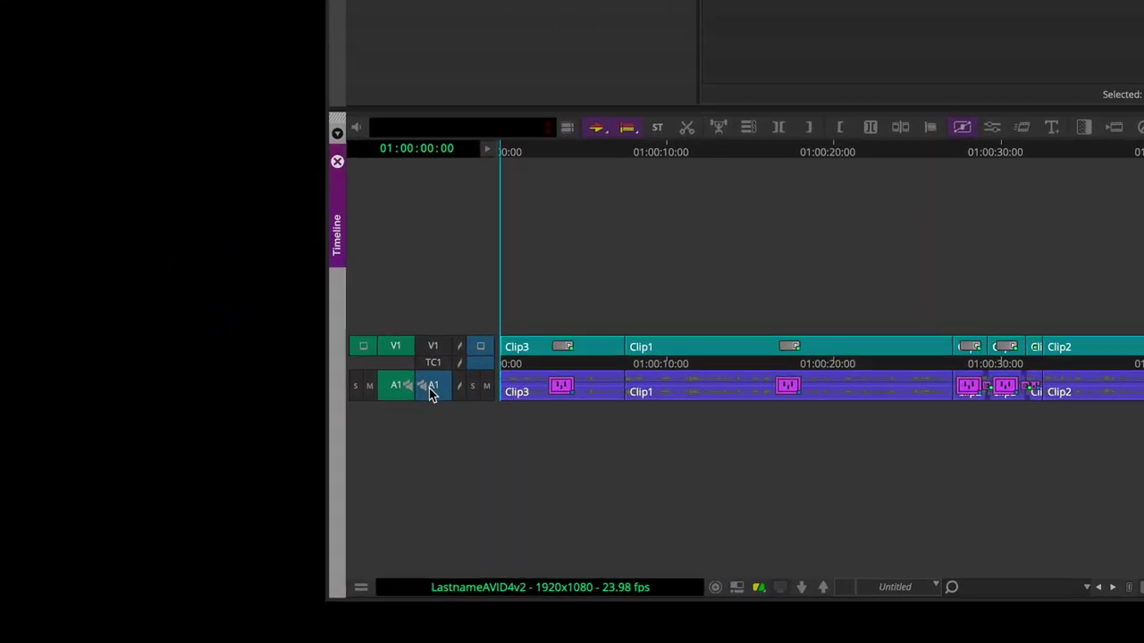
{"action": "left_click", "coordinate": [430, 390]}
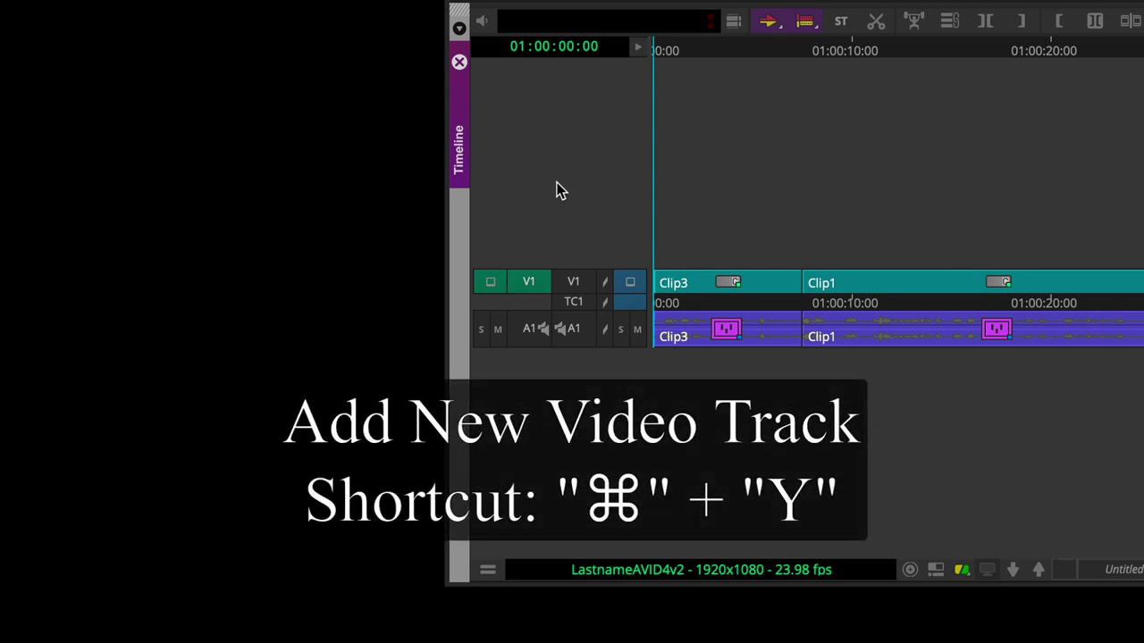
{"action": "key", "text": "super+y"}
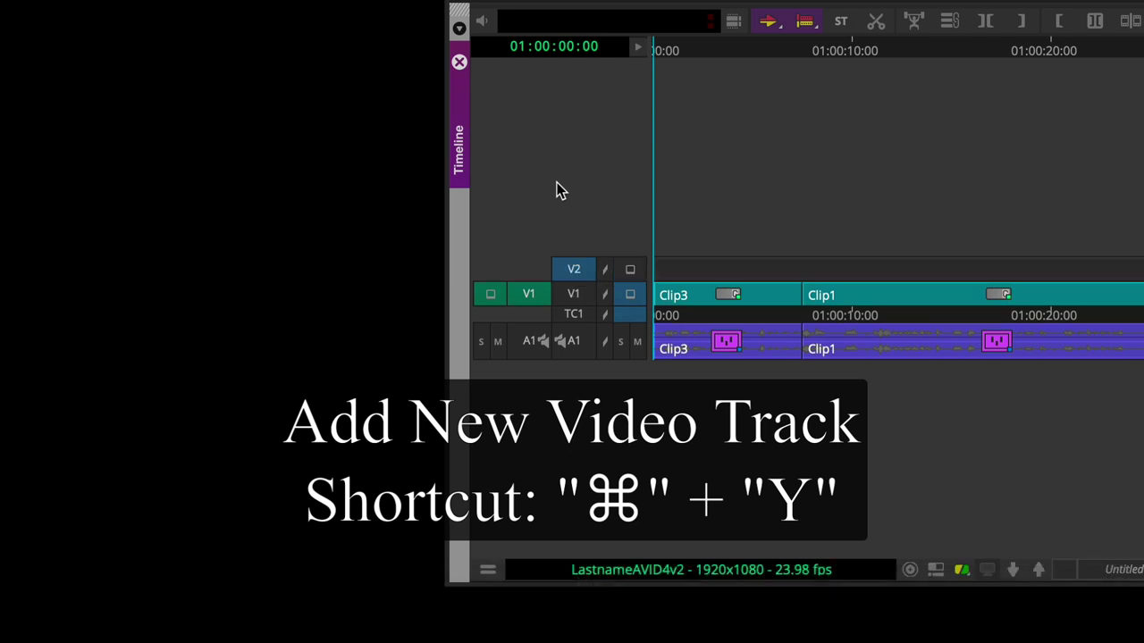
Step: Patch source V1 to record track V2 with V2 monitored, and splice the marked Broll03 in at the sequence start
{"action": "left_click_drag", "start_coordinate": [523, 295], "coordinate": [577, 270]}
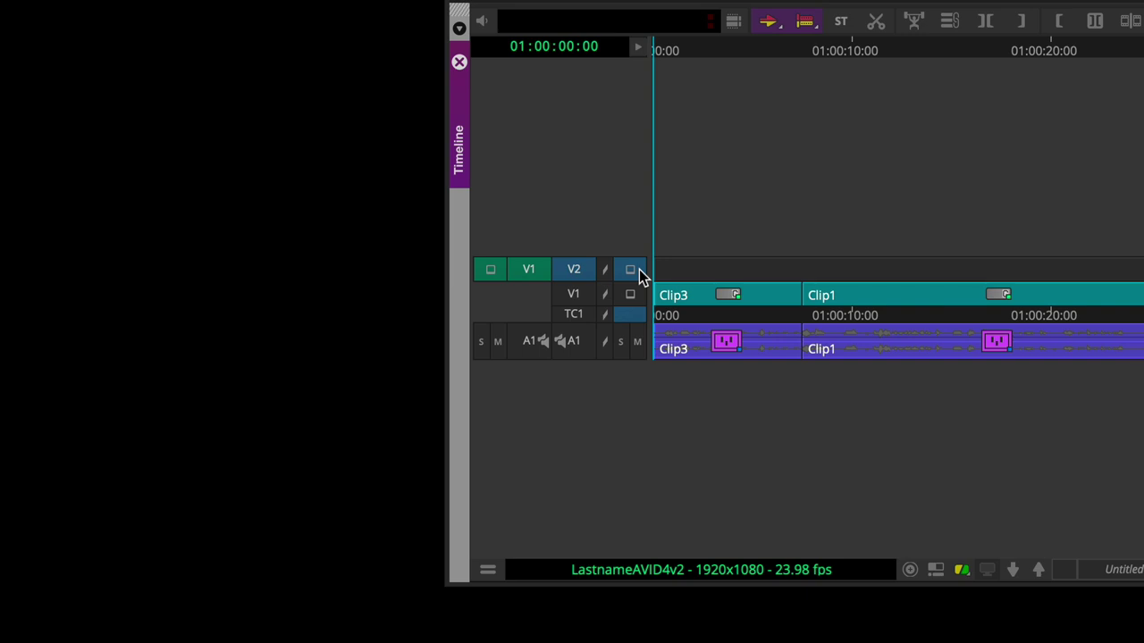
{"action": "left_click", "coordinate": [635, 294]}
{"action": "left_click", "coordinate": [639, 271]}
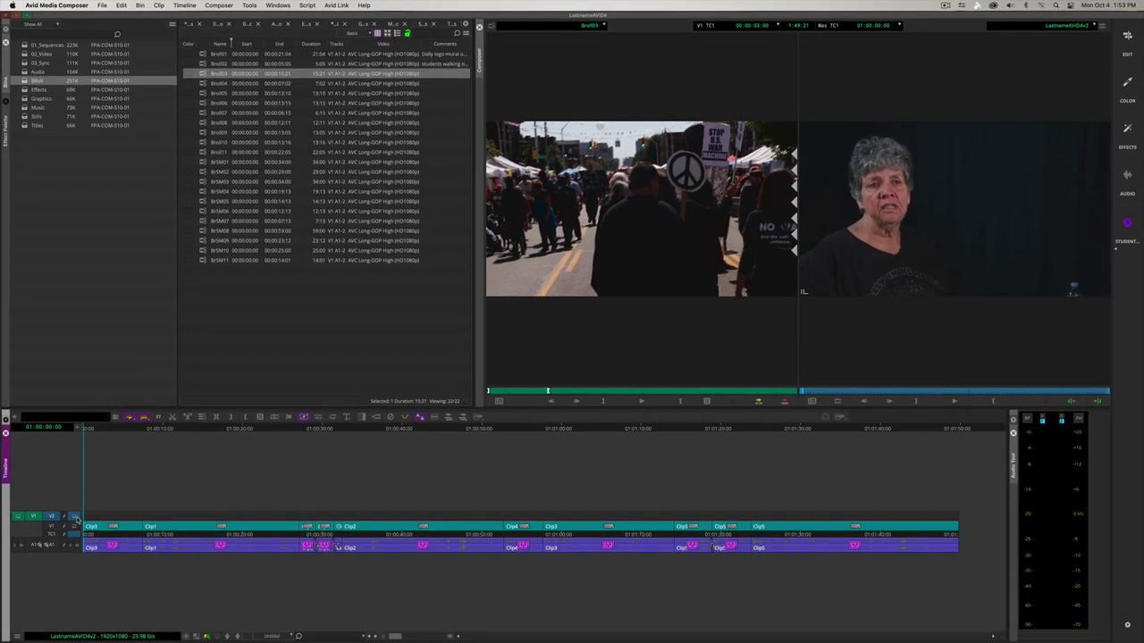
{"action": "key", "text": "v"}
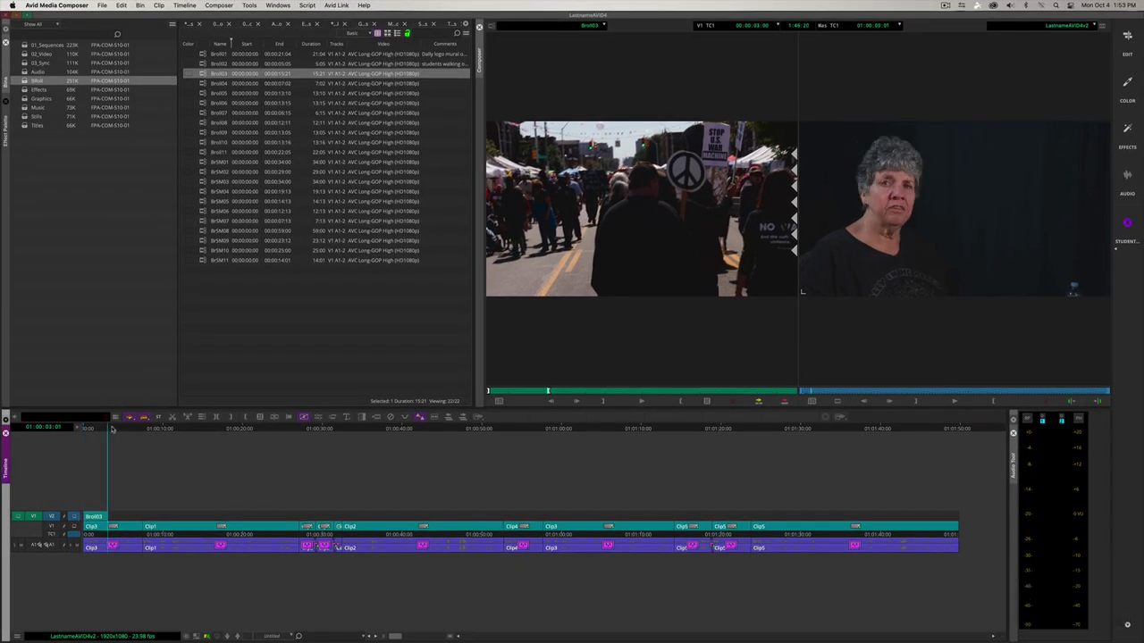
Step: Play the sequence from its start to review Broll03 over Clip3
{"action": "left_click_drag", "start_coordinate": [108, 430], "coordinate": [85, 430]}
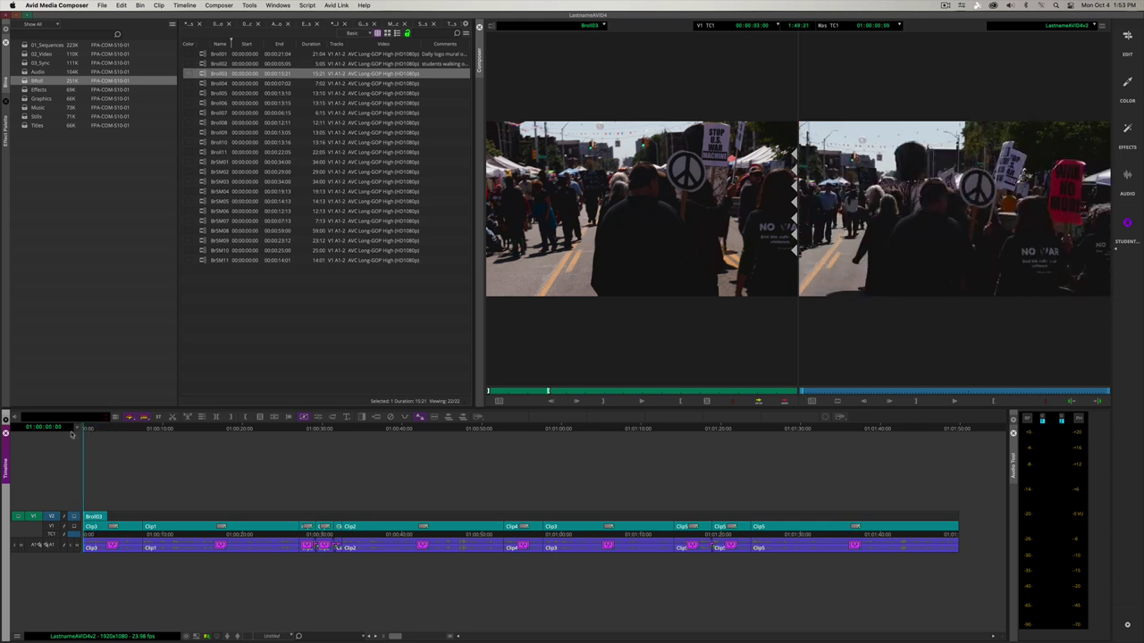
{"action": "key", "text": "space"}
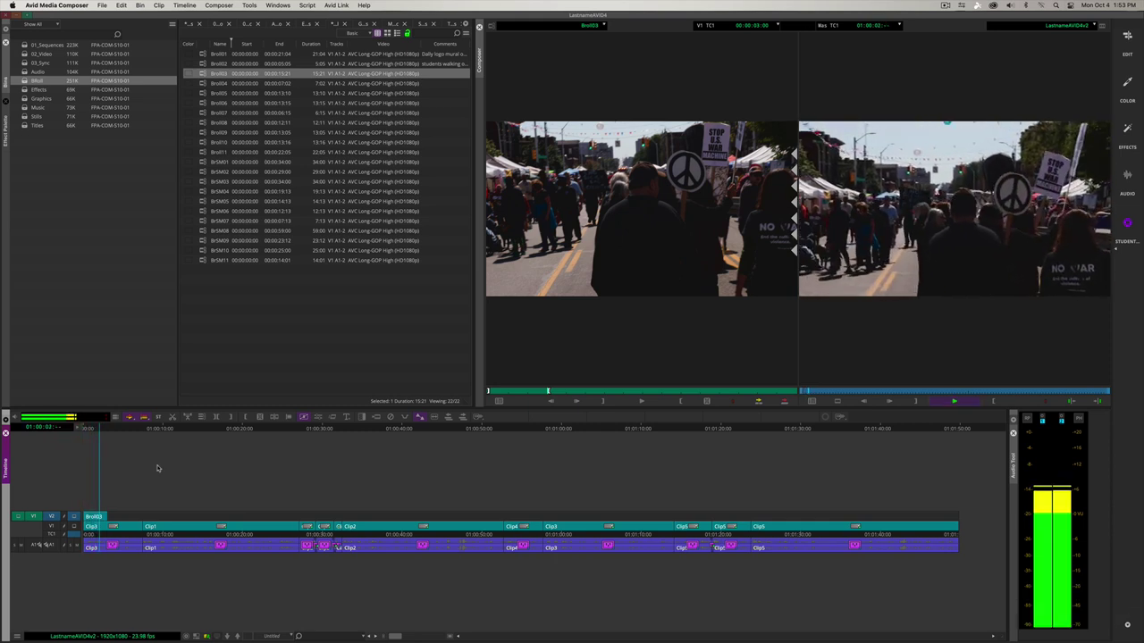
{"action": "key", "text": "space"}
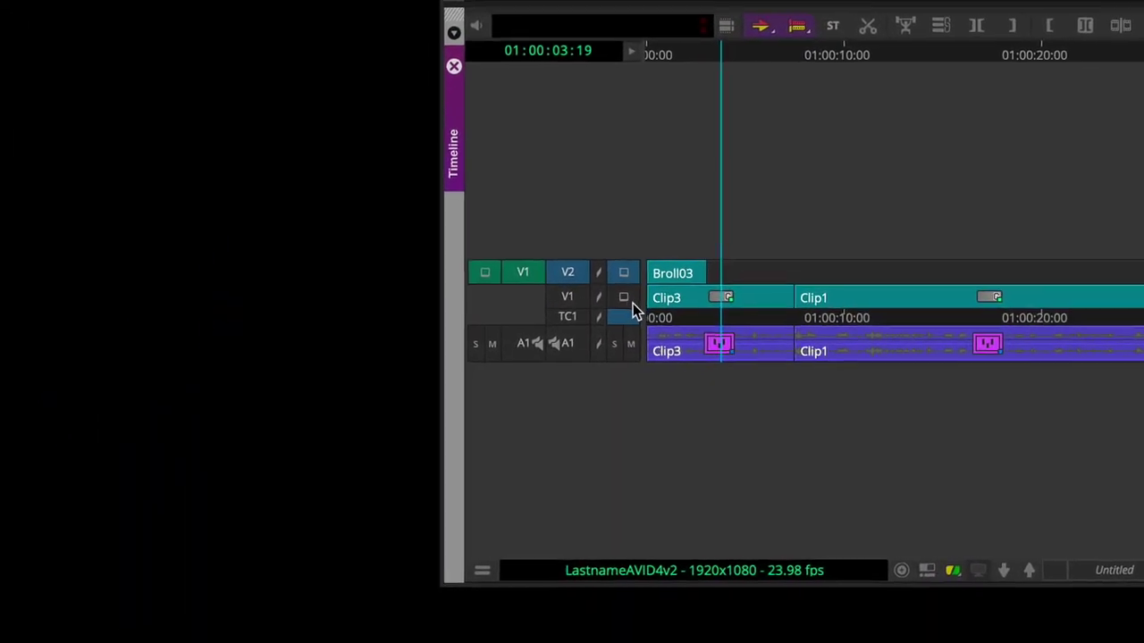
Step: Play the sequence opening with only V1 monitored, and restore monitoring to V2
{"action": "left_click", "coordinate": [400, 398]}
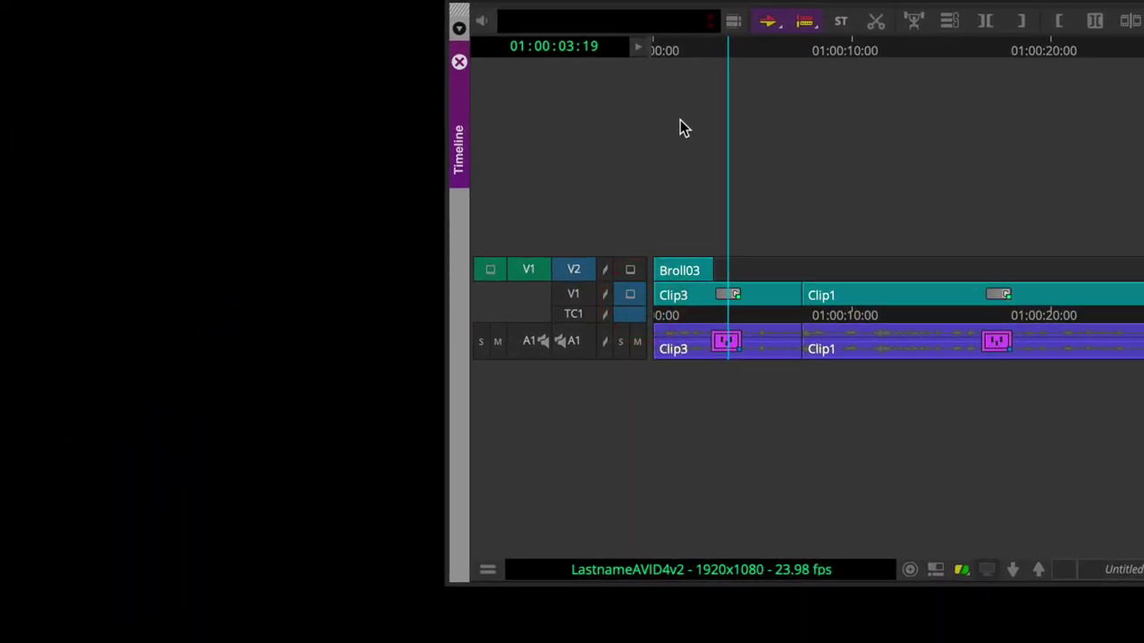
{"action": "left_click_drag", "start_coordinate": [714, 43], "coordinate": [645, 69]}
{"action": "key", "text": "space"}
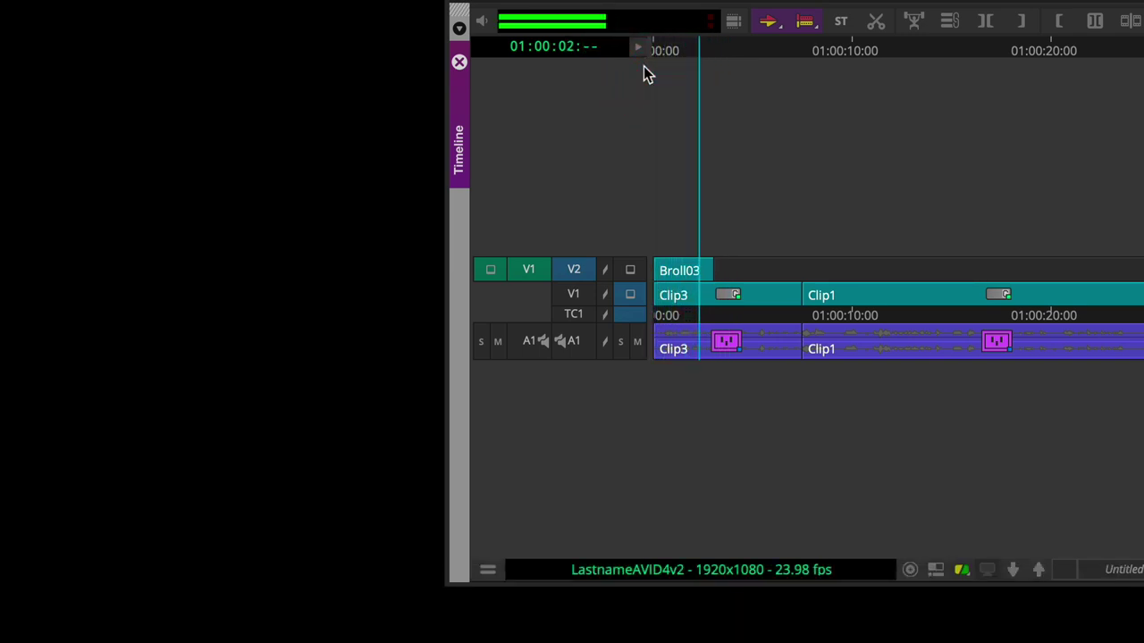
{"action": "key", "text": "space"}
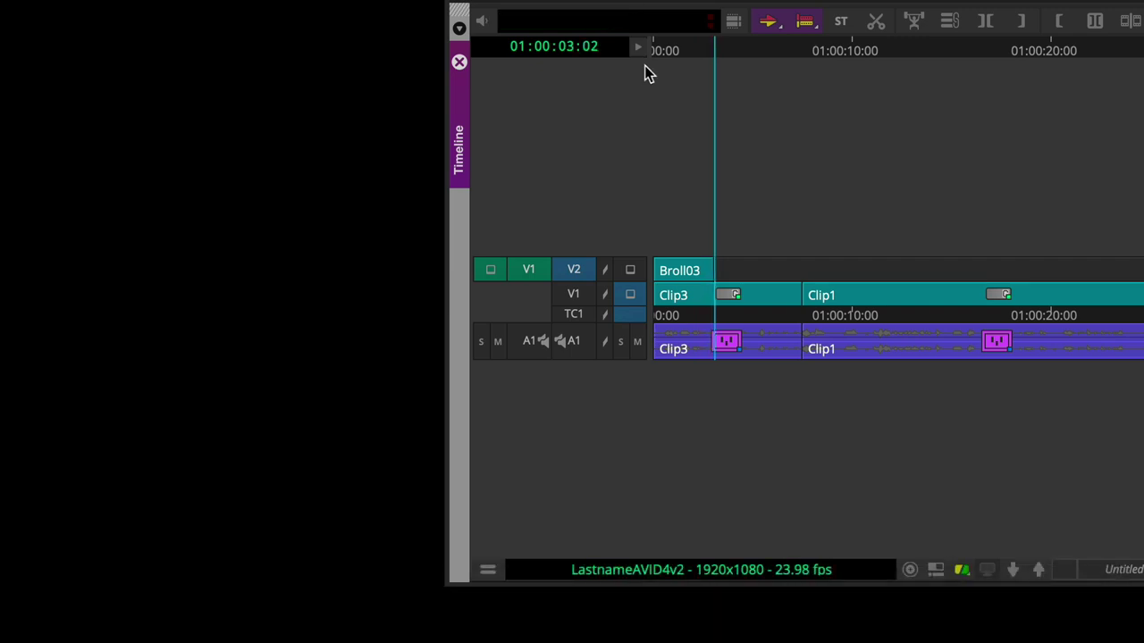
{"action": "left_click", "coordinate": [630, 270]}
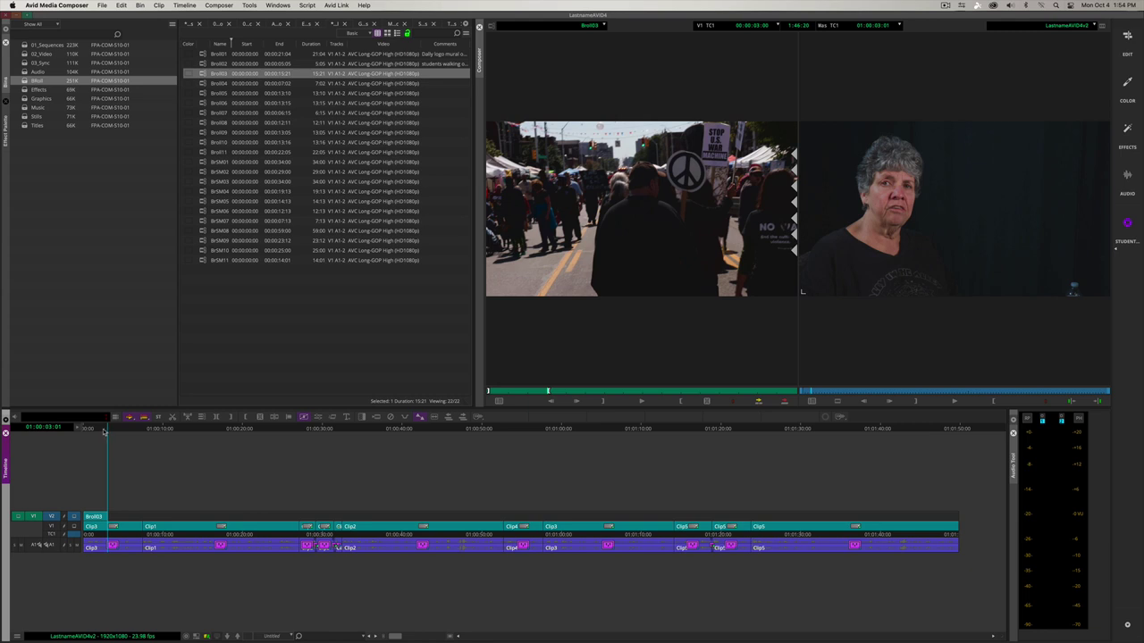
Step: Load BrSM04 into the source monitor and mark an IN at 00:00:03:09 and an OUT at 00:00:04:09
{"action": "left_click", "coordinate": [205, 192]}
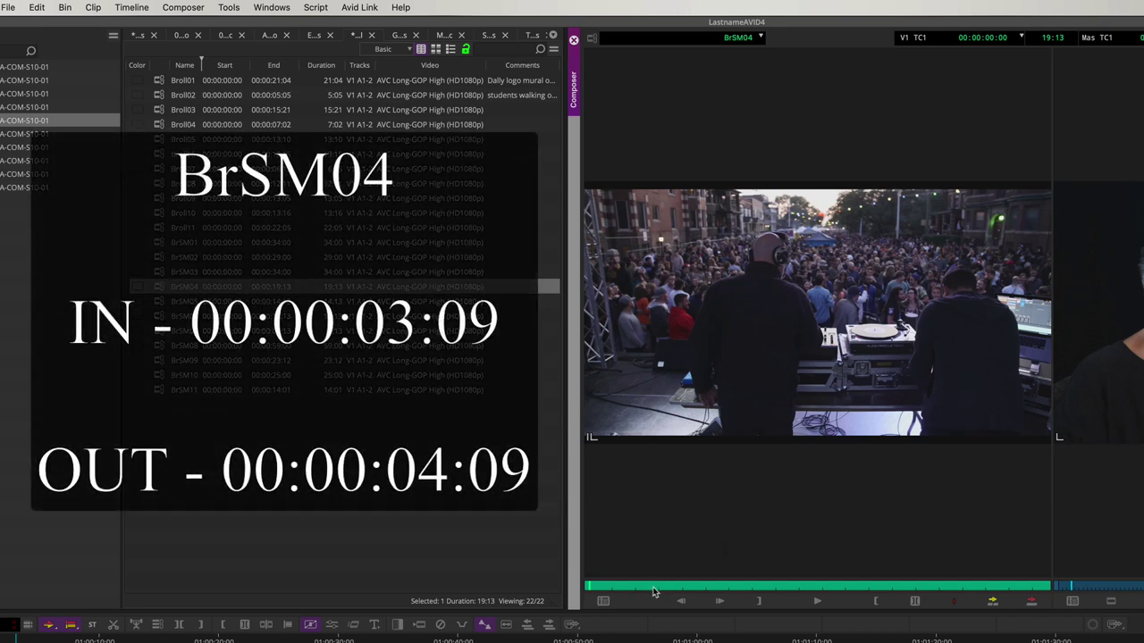
{"action": "left_click_drag", "start_coordinate": [653, 592], "coordinate": [667, 594]}
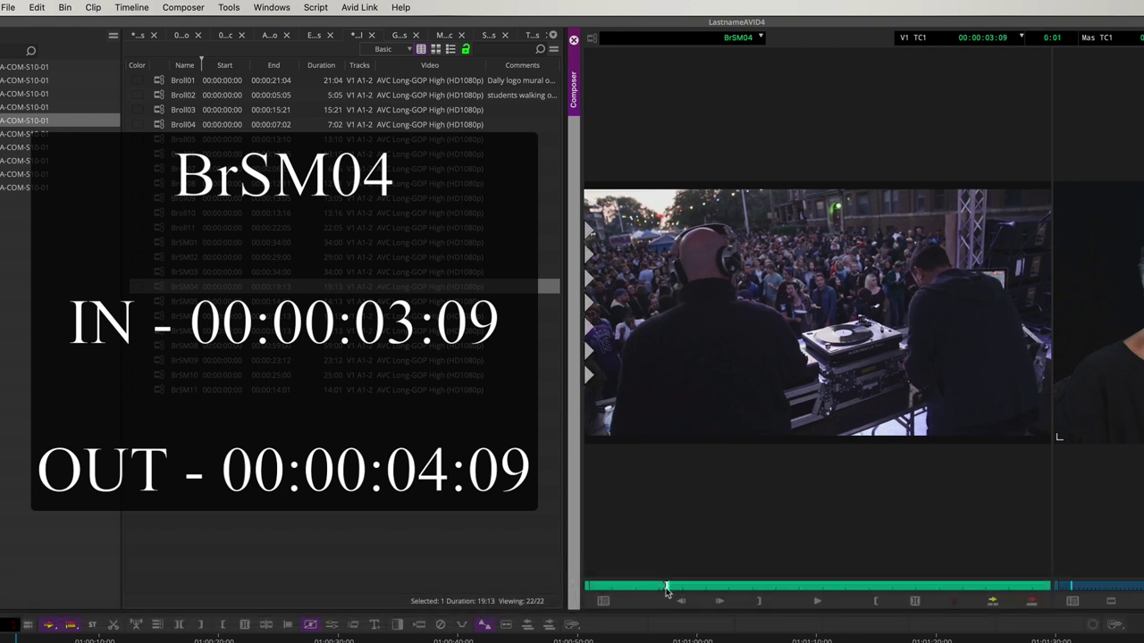
{"action": "left_click_drag", "start_coordinate": [665, 591], "coordinate": [697, 592]}
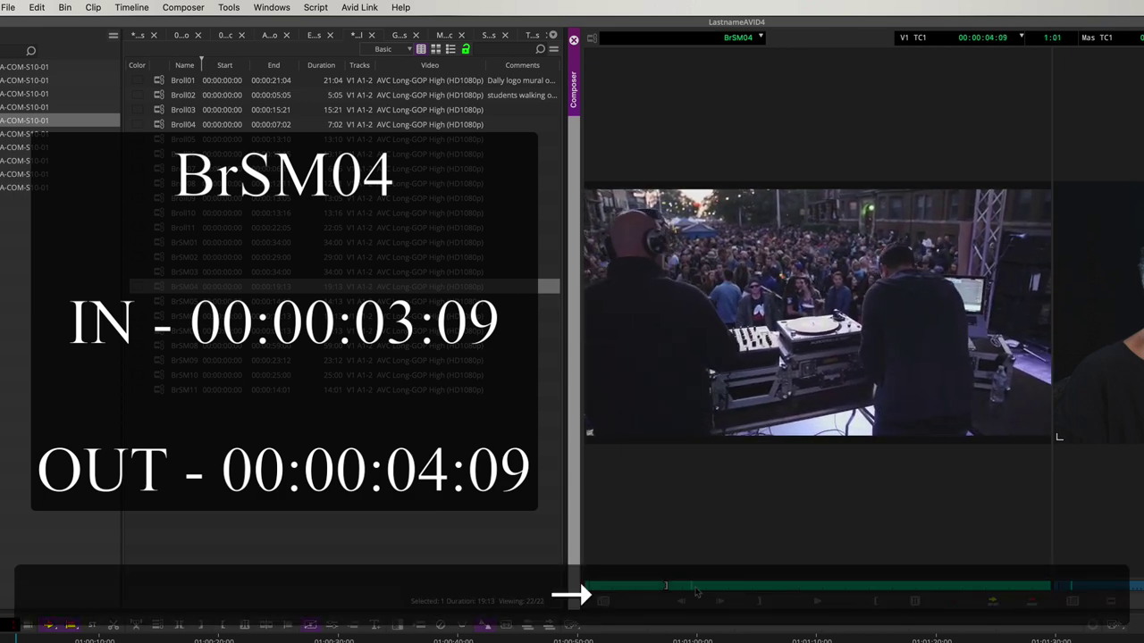
{"action": "key", "text": "o"}
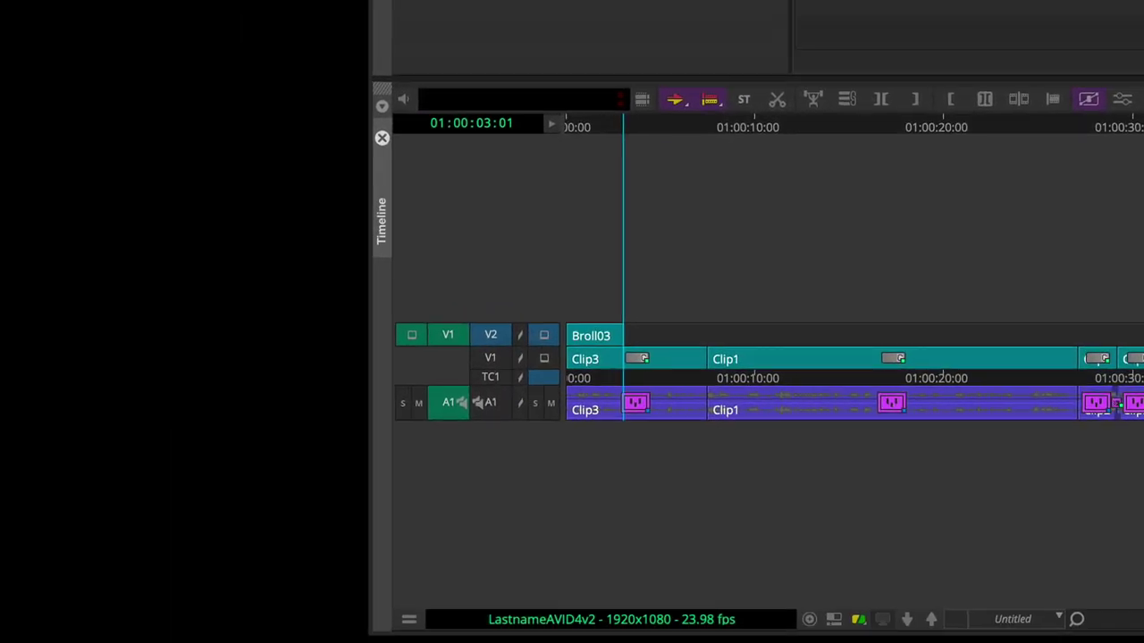
Step: Deselect source audio A1 and edit BrSM04 onto V2 directly after Broll03
{"action": "left_click", "coordinate": [450, 409]}
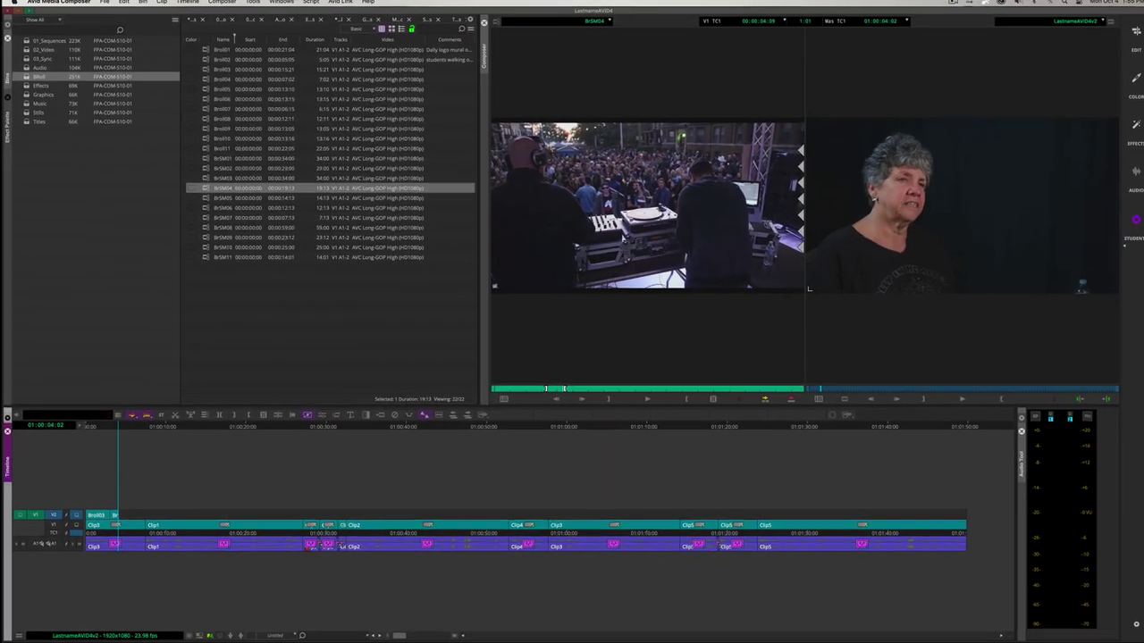
{"action": "key", "text": "ctrl+]"}
{"action": "left_click", "coordinate": [451, 638]}
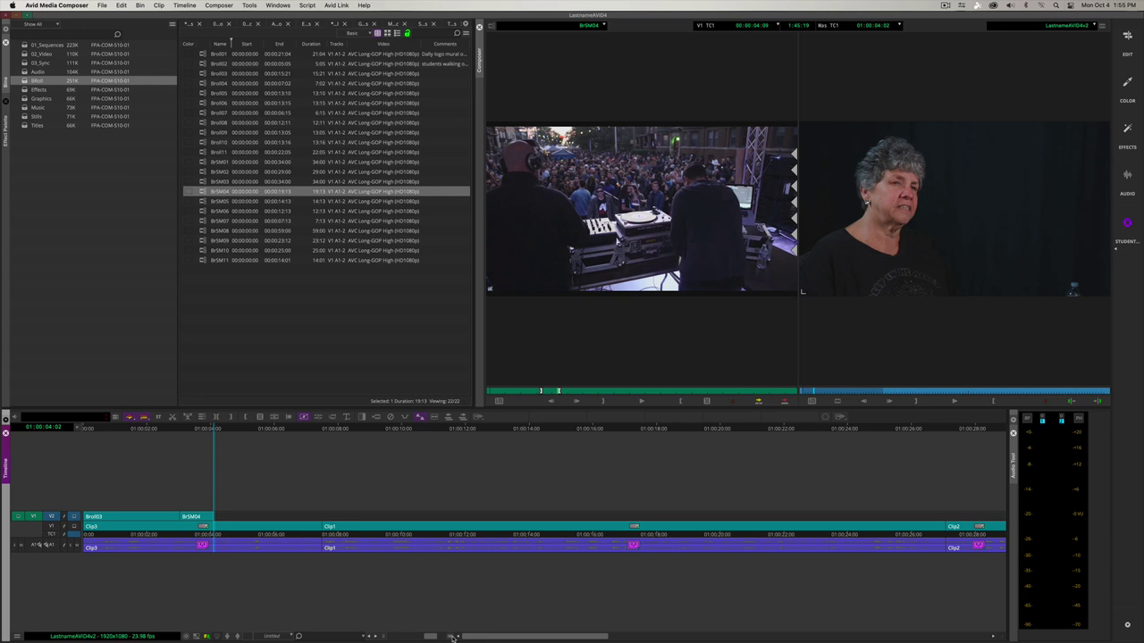
Step: Play past BrSM04, park at 01:00:05:08, and extend the end of BrSM04 on V2 to that point with Overwrite Trim
{"action": "left_click", "coordinate": [189, 429]}
{"action": "key", "text": "space"}
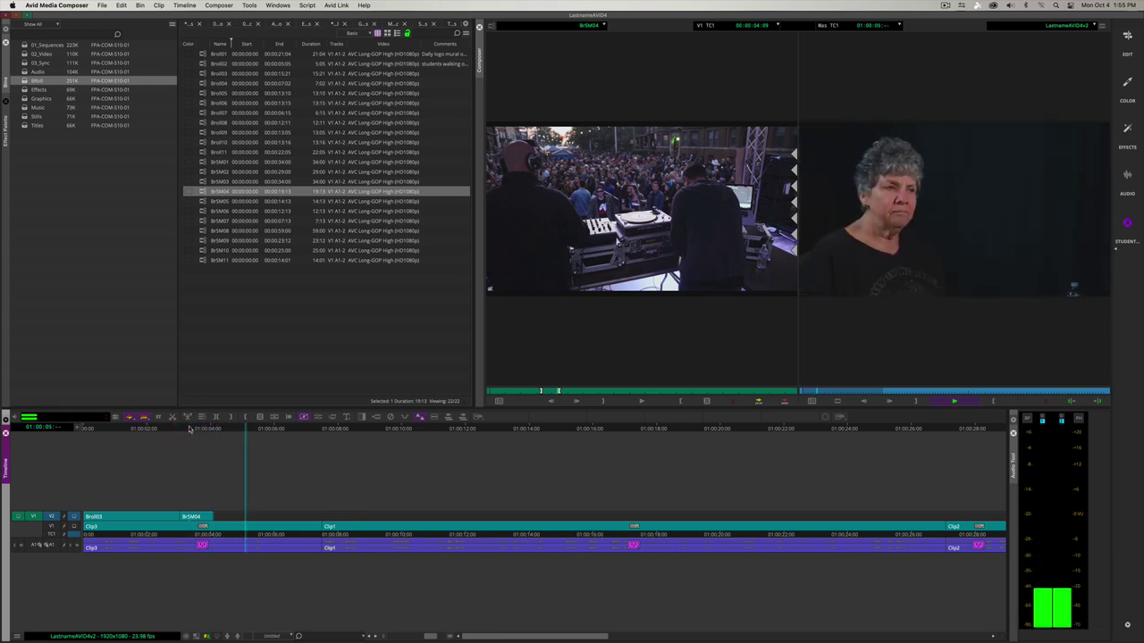
{"action": "key", "text": "space"}
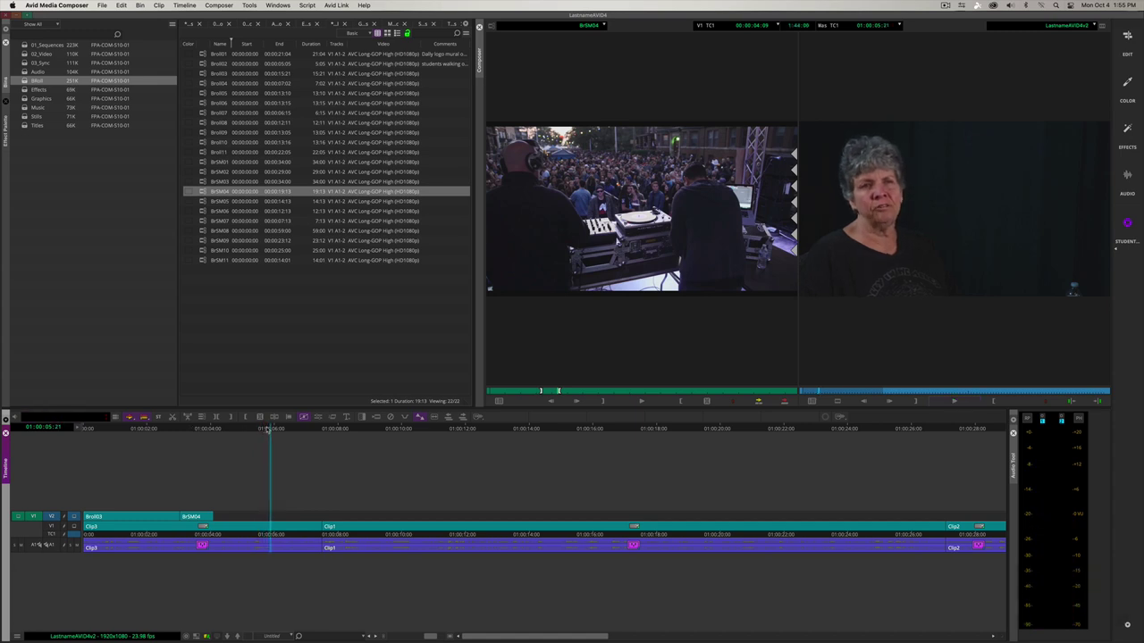
{"action": "left_click", "coordinate": [265, 430]}
{"action": "left_click_drag", "start_coordinate": [265, 430], "coordinate": [254, 448]}
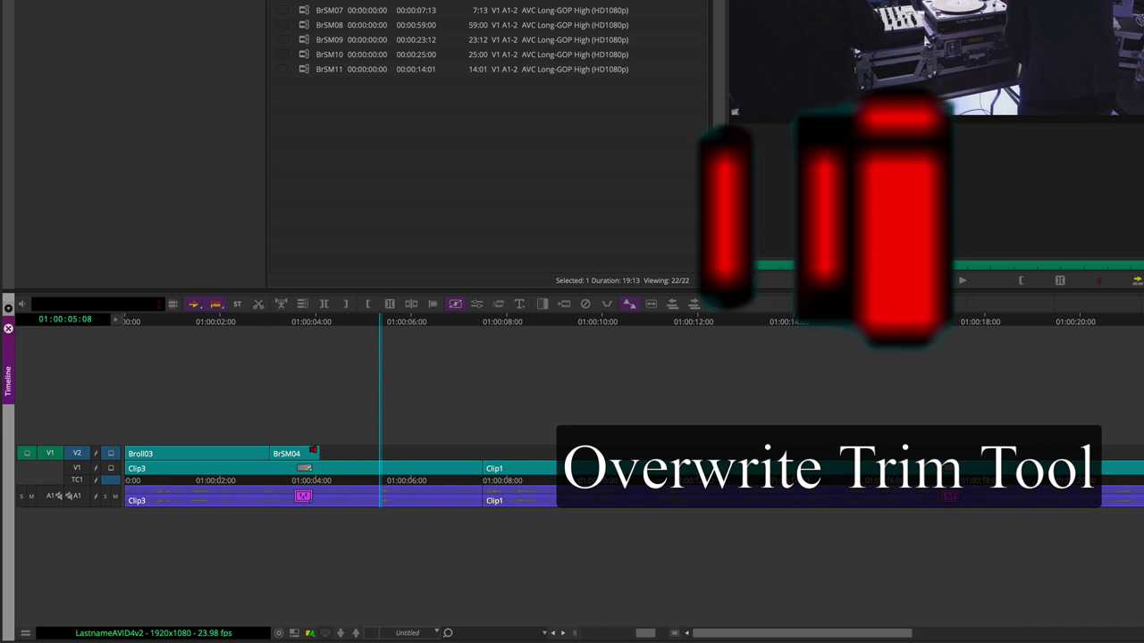
{"action": "left_click_drag", "start_coordinate": [318, 455], "coordinate": [374, 458]}
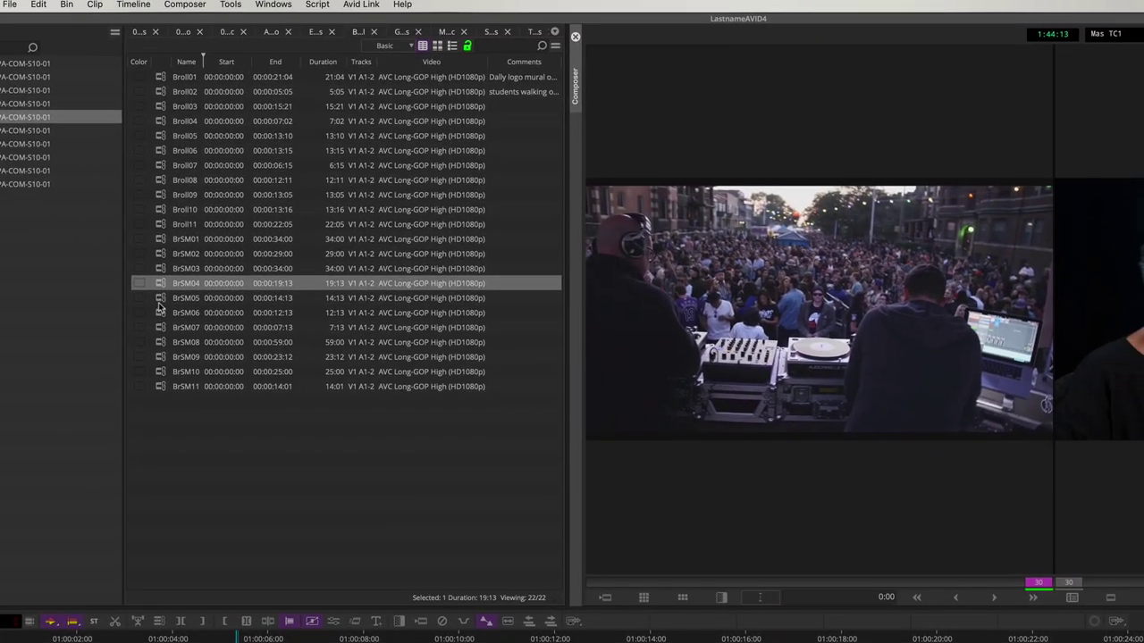
Step: Load BrSM05 into the source monitor and mark an IN at 00:00:00:00 and an OUT at 00:00:02:00
{"action": "left_click", "coordinate": [159, 300]}
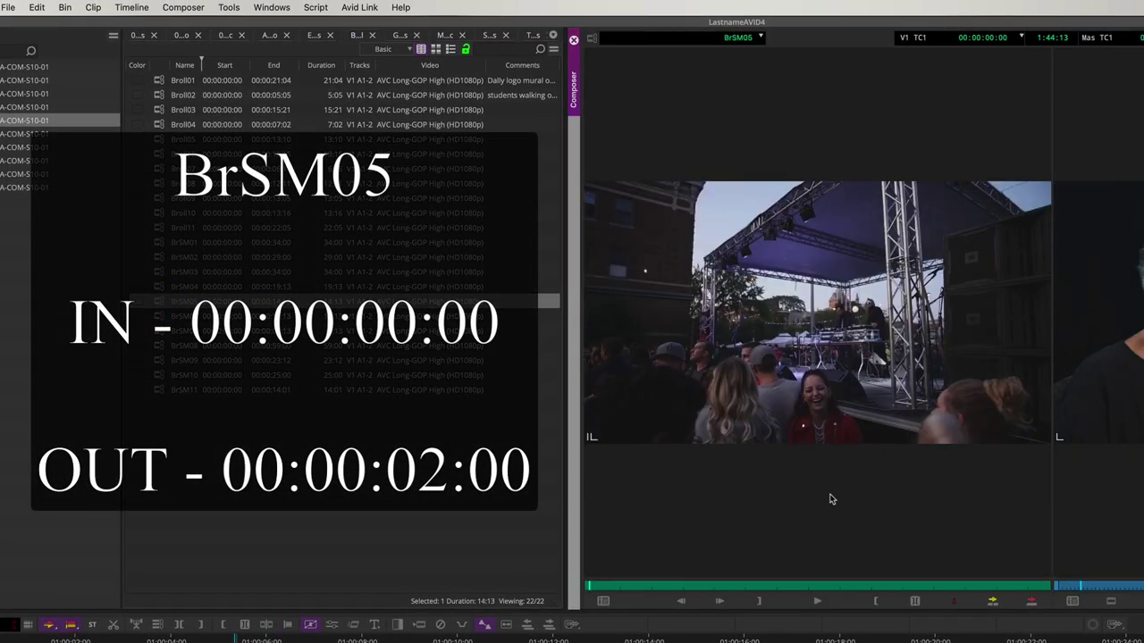
{"action": "left_click", "coordinate": [832, 499]}
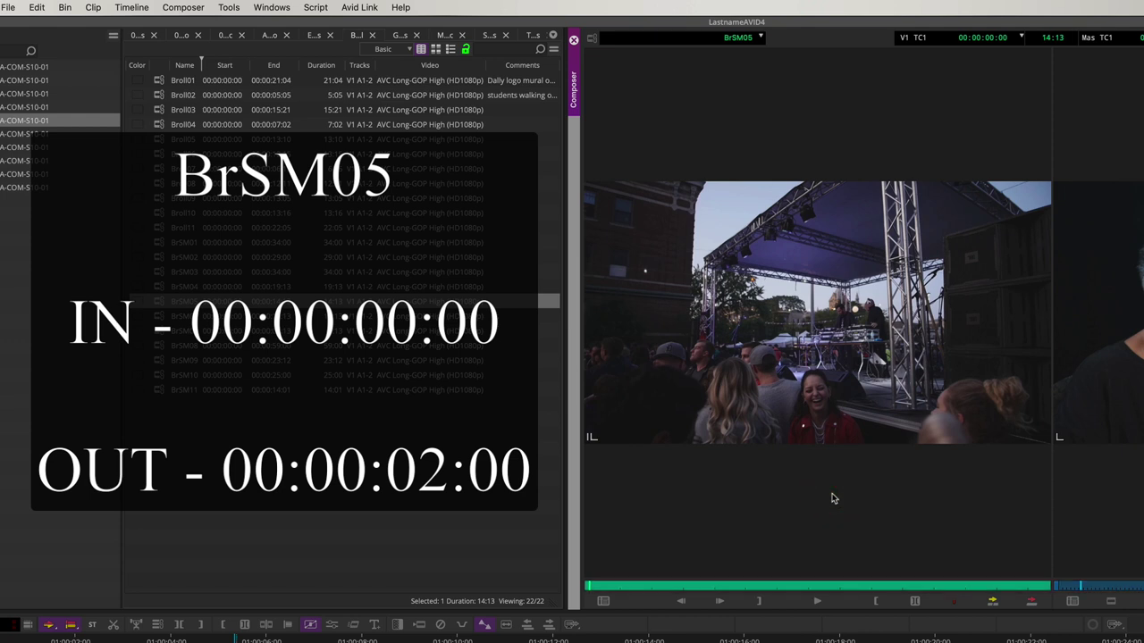
{"action": "key", "text": "i"}
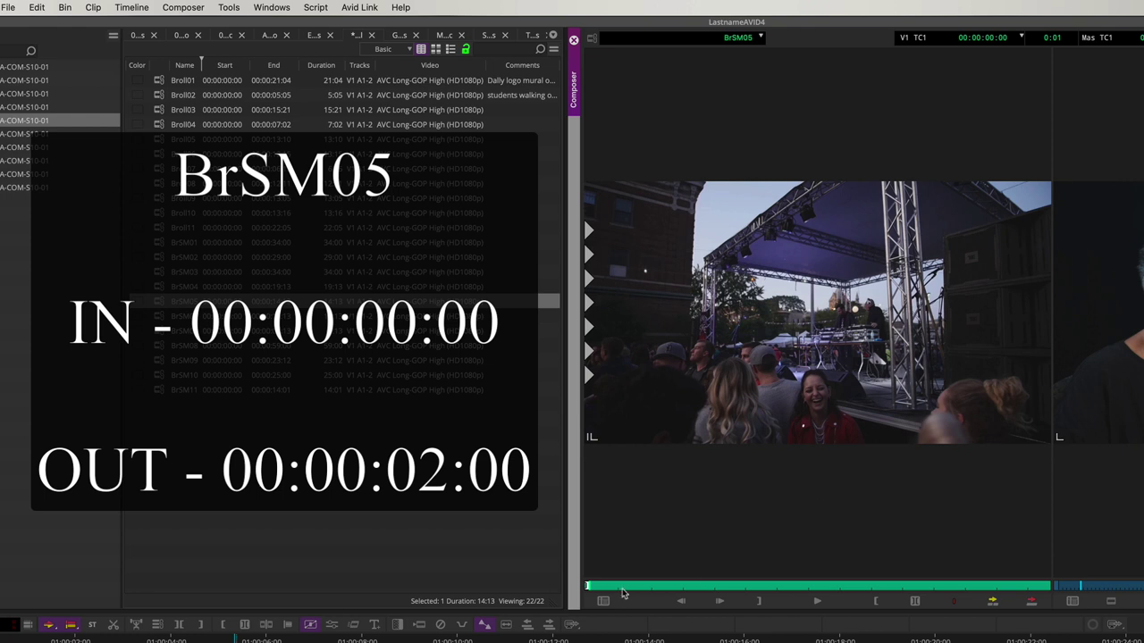
{"action": "left_click_drag", "start_coordinate": [610, 590], "coordinate": [667, 589]}
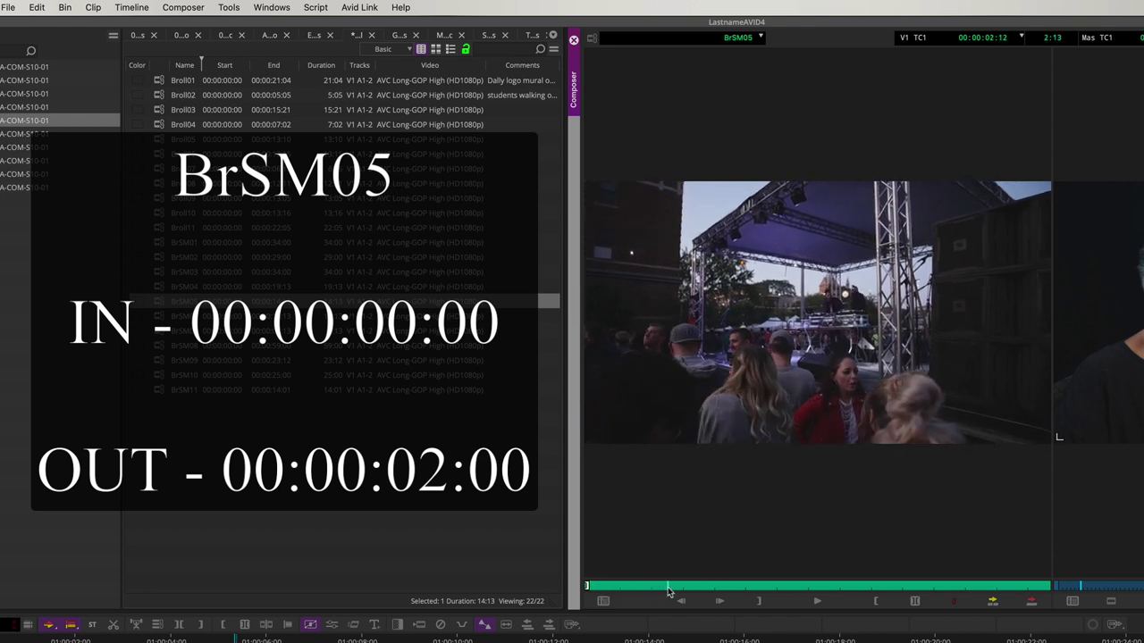
{"action": "key", "text": "Left"}
{"action": "key", "text": "Left"}
{"action": "key", "text": "Left"}
{"action": "key", "text": "Left"}
{"action": "key", "text": "Left"}
{"action": "key", "text": "Left"}
{"action": "key", "text": "Left"}
{"action": "key", "text": "Left"}
{"action": "key", "text": "Left"}
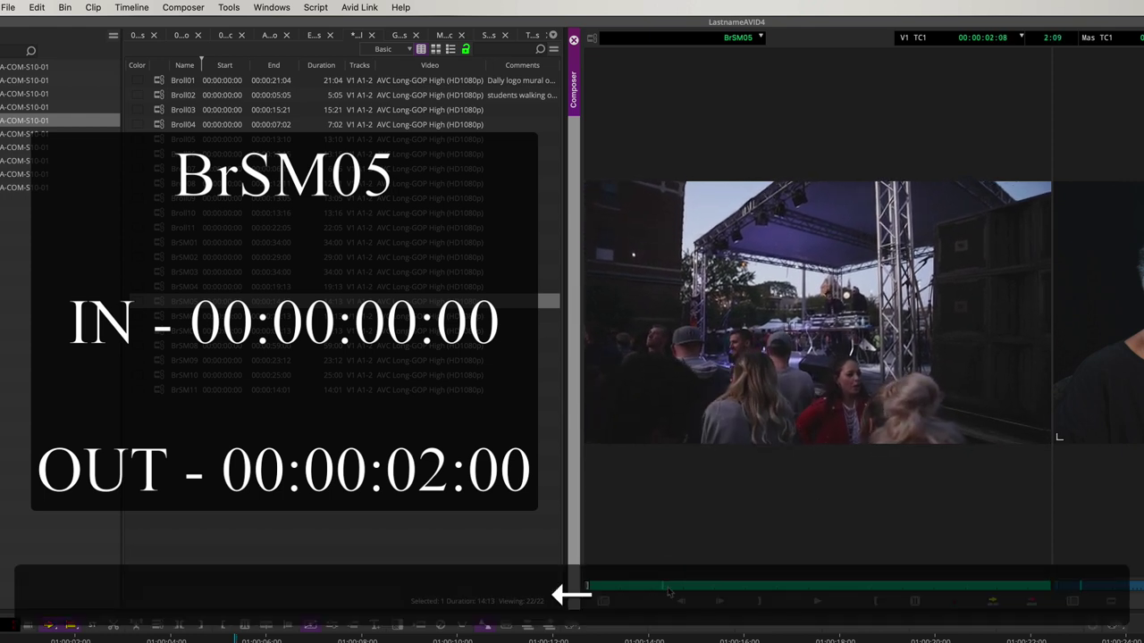
{"action": "key", "text": "Left"}
{"action": "key", "text": "Left"}
{"action": "key", "text": "Left"}
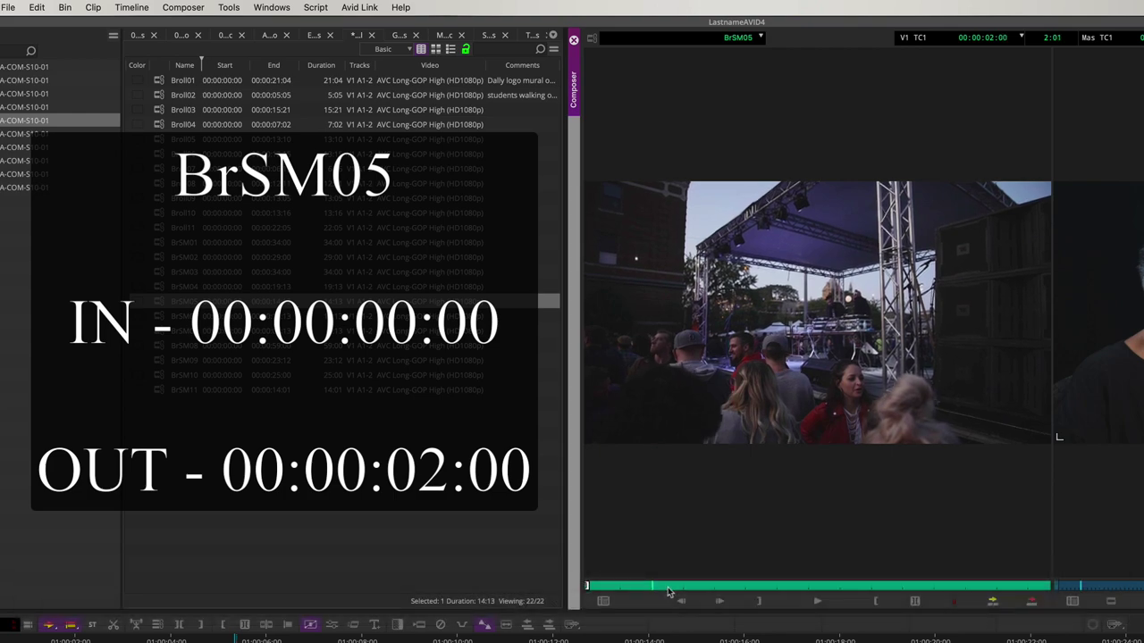
{"action": "key", "text": "o"}
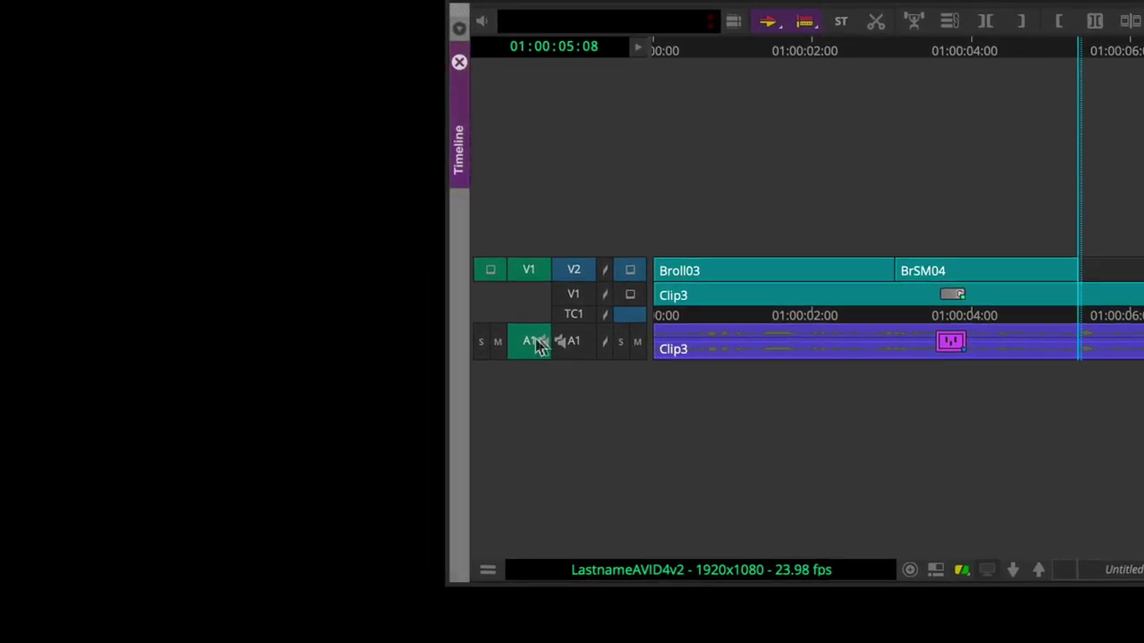
Step: Deselect source audio A1 and splice BrSM05 onto V2 directly after BrSM04
{"action": "left_click", "coordinate": [536, 344]}
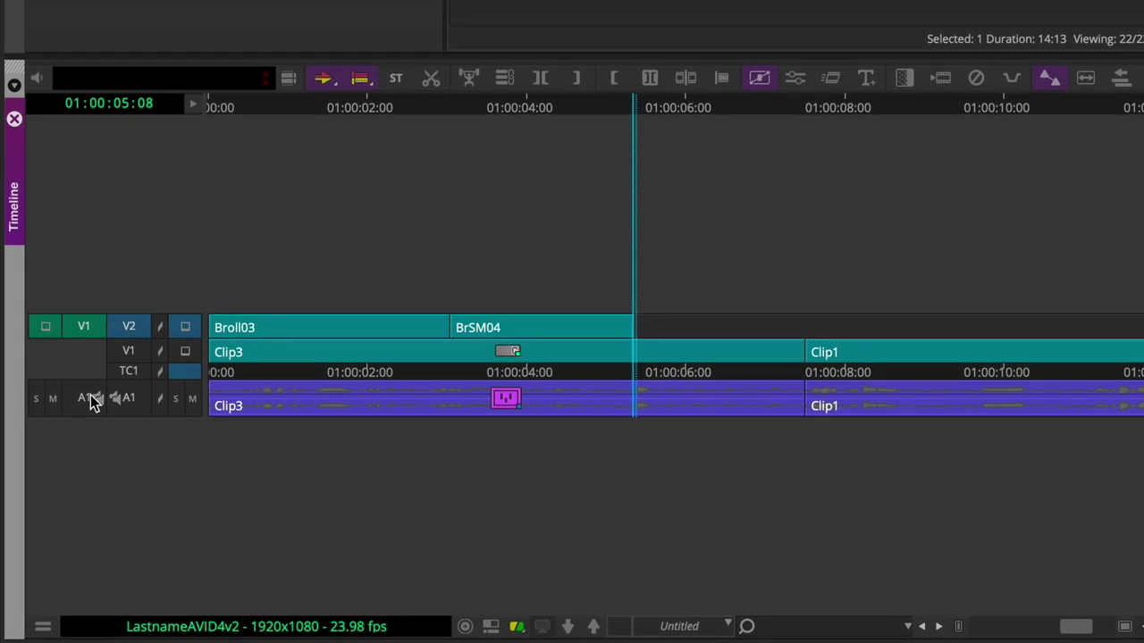
{"action": "key", "text": "v"}
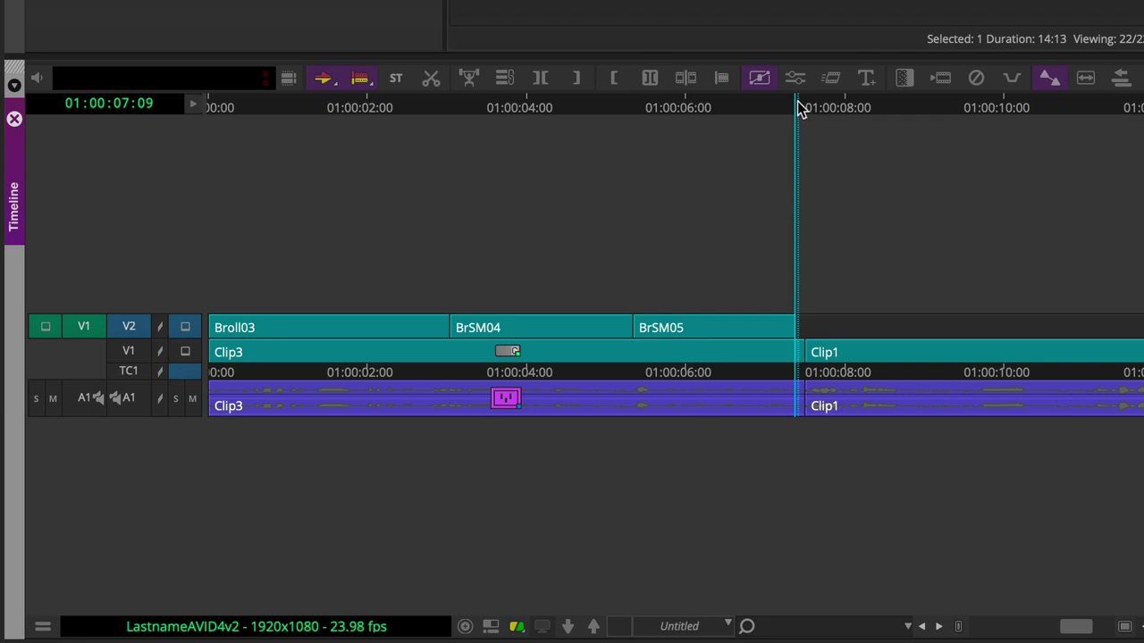
Step: Extend the end of BrSM05 on V2 to the cut between Clip3 and Clip1 at 01:00:07:12 with Overwrite Trim
{"action": "left_click_drag", "start_coordinate": [800, 106], "coordinate": [906, 138]}
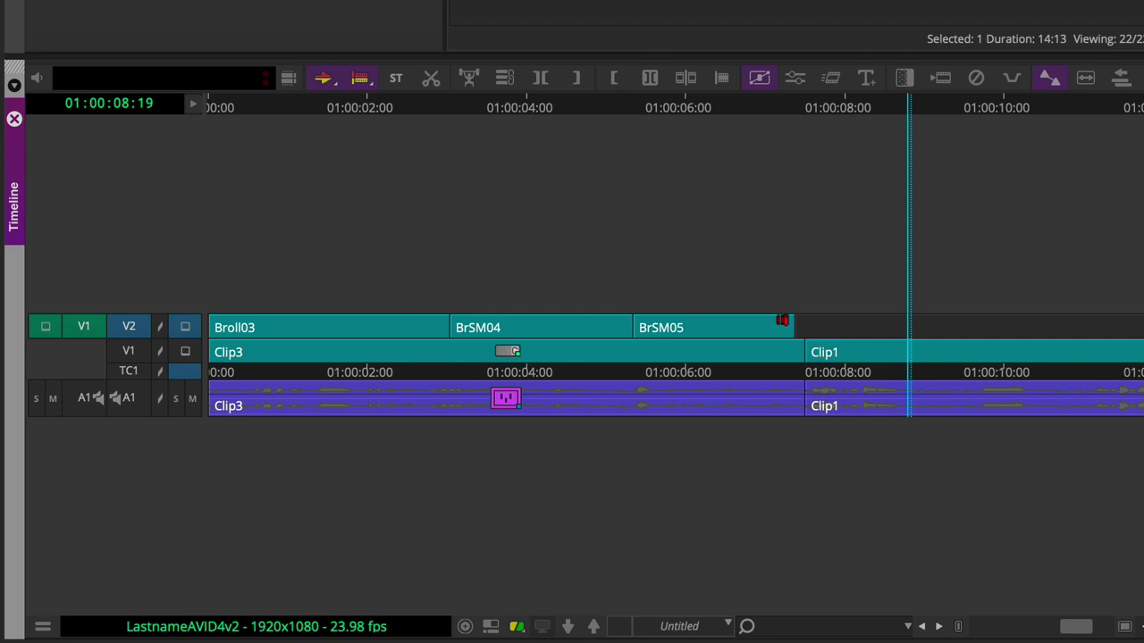
{"action": "left_click_drag", "start_coordinate": [782, 320], "coordinate": [797, 331]}
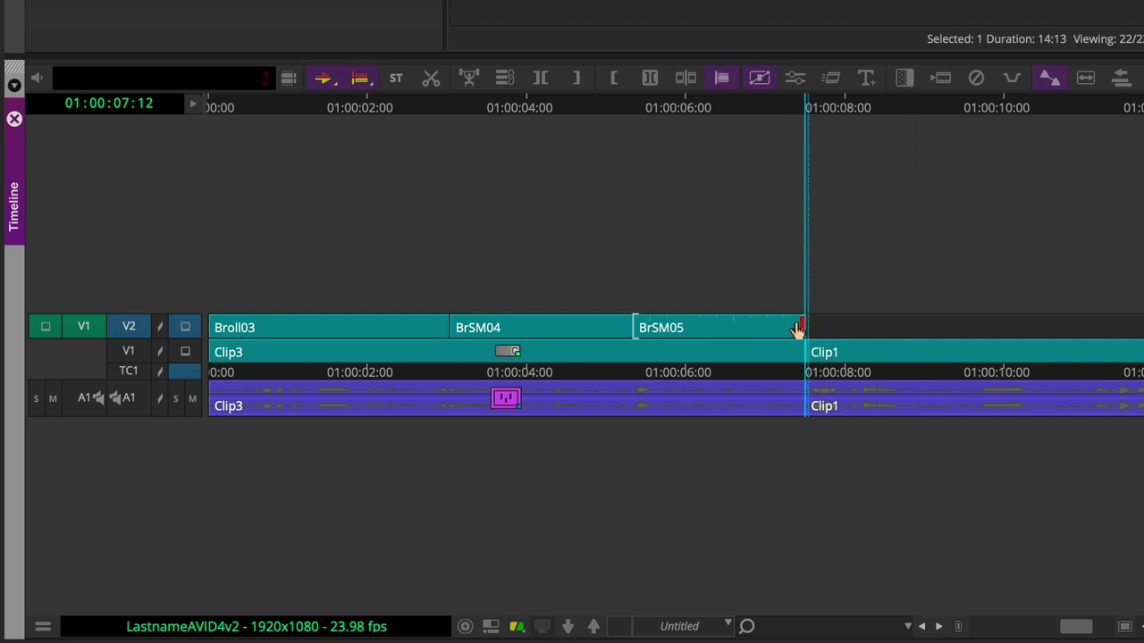
{"action": "key", "text": "super"}
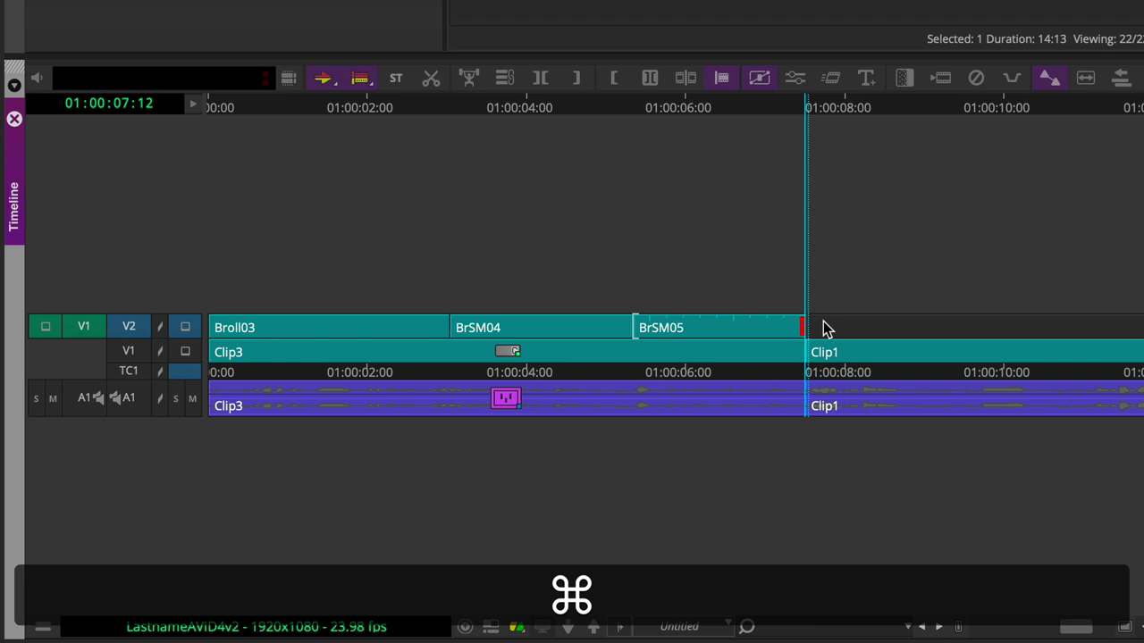
{"action": "left_click", "coordinate": [817, 325]}
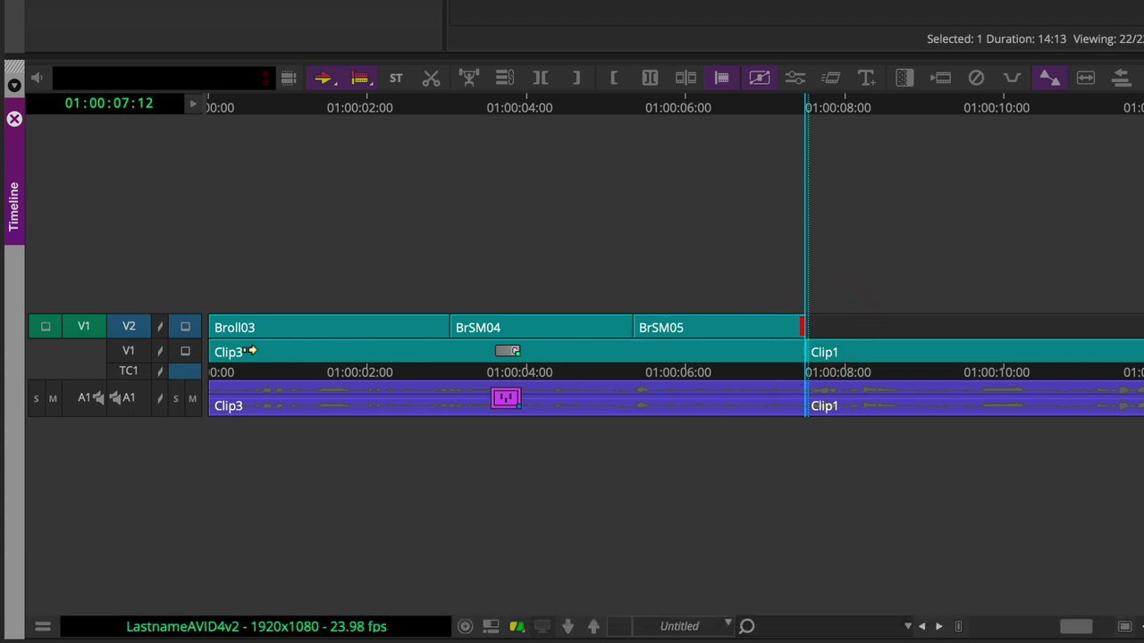
Step: Play the sequence across the end of BrSM05 and return to the start of the first Clip1 segment at 01:00:07:12
{"action": "left_click", "coordinate": [782, 112]}
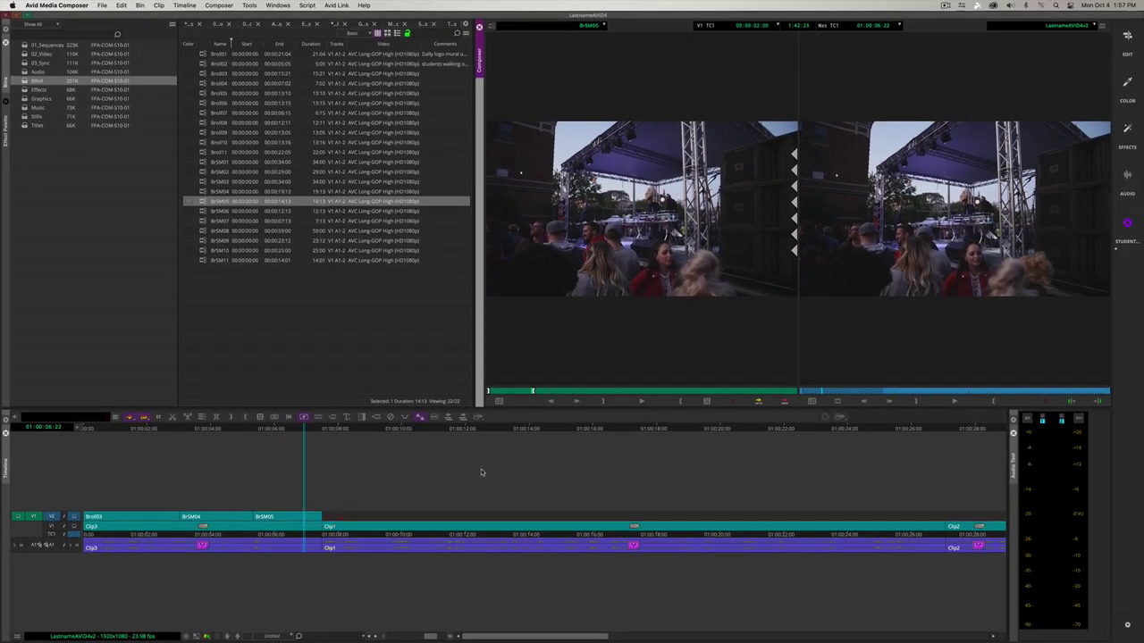
{"action": "key", "text": "space"}
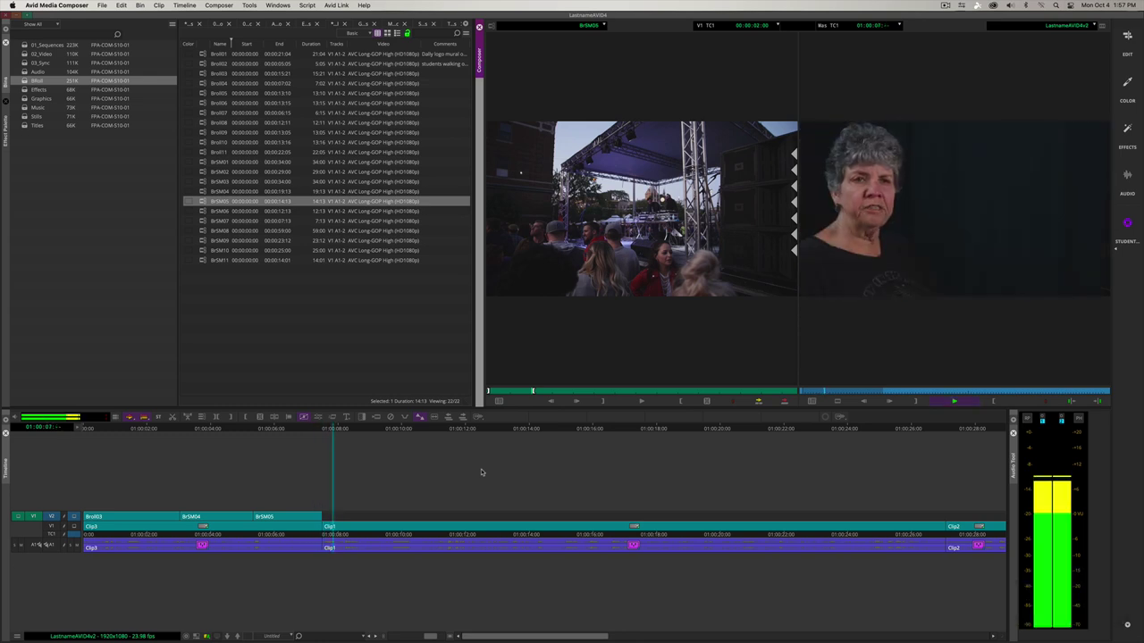
{"action": "key", "text": "space"}
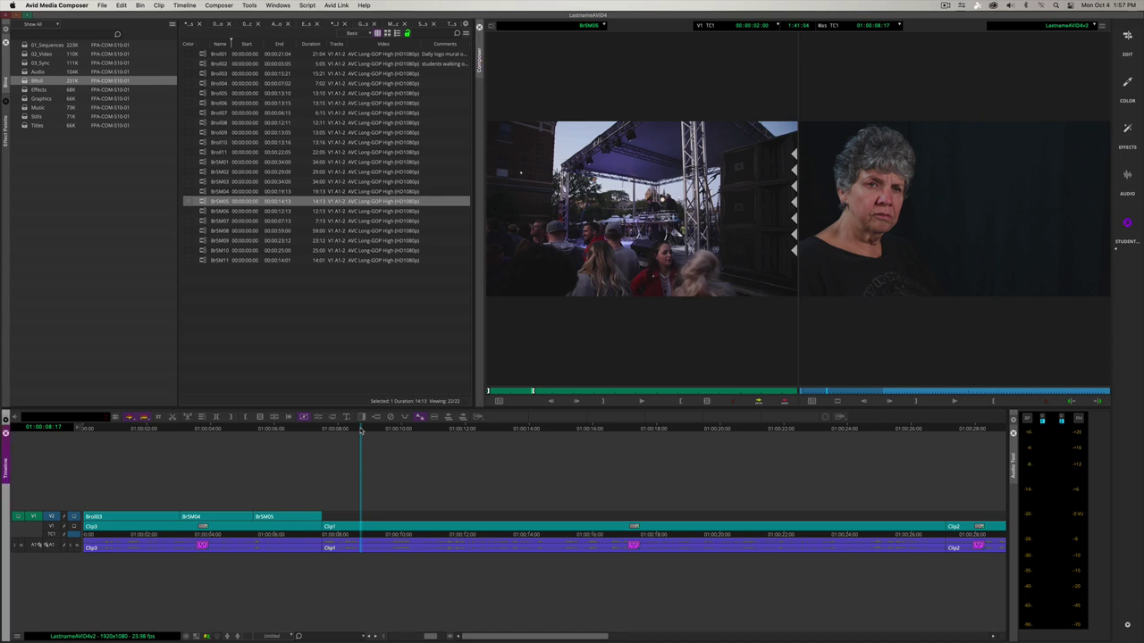
{"action": "left_click_drag", "start_coordinate": [361, 432], "coordinate": [323, 437]}
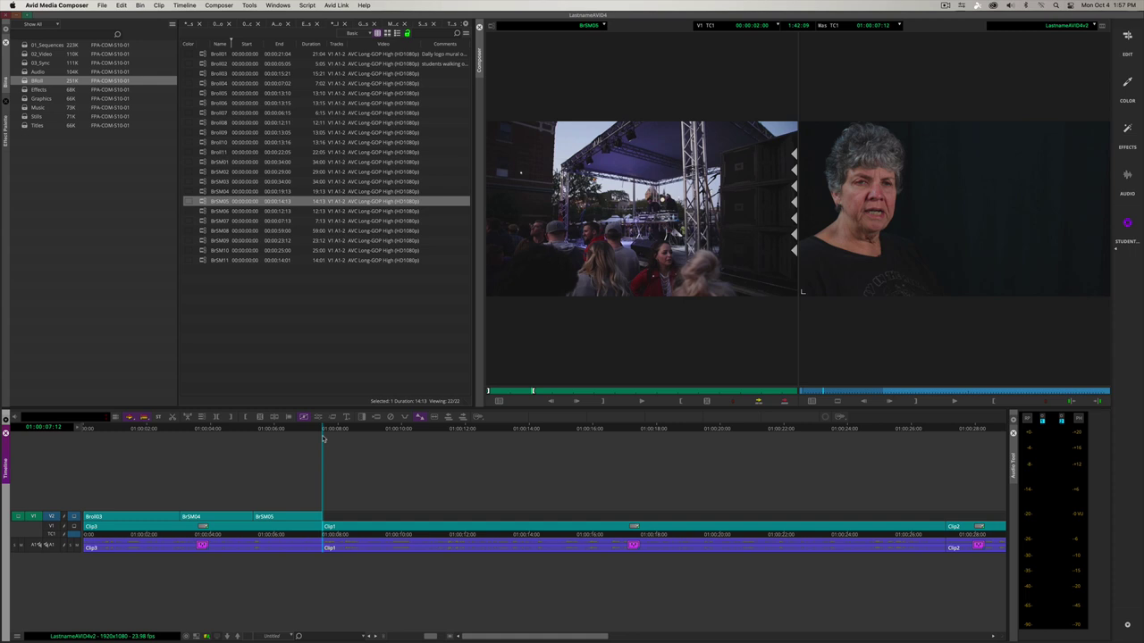
Step: Play through Clip1 to find the next B-roll point and park at 01:00:15:02
{"action": "key", "text": "space"}
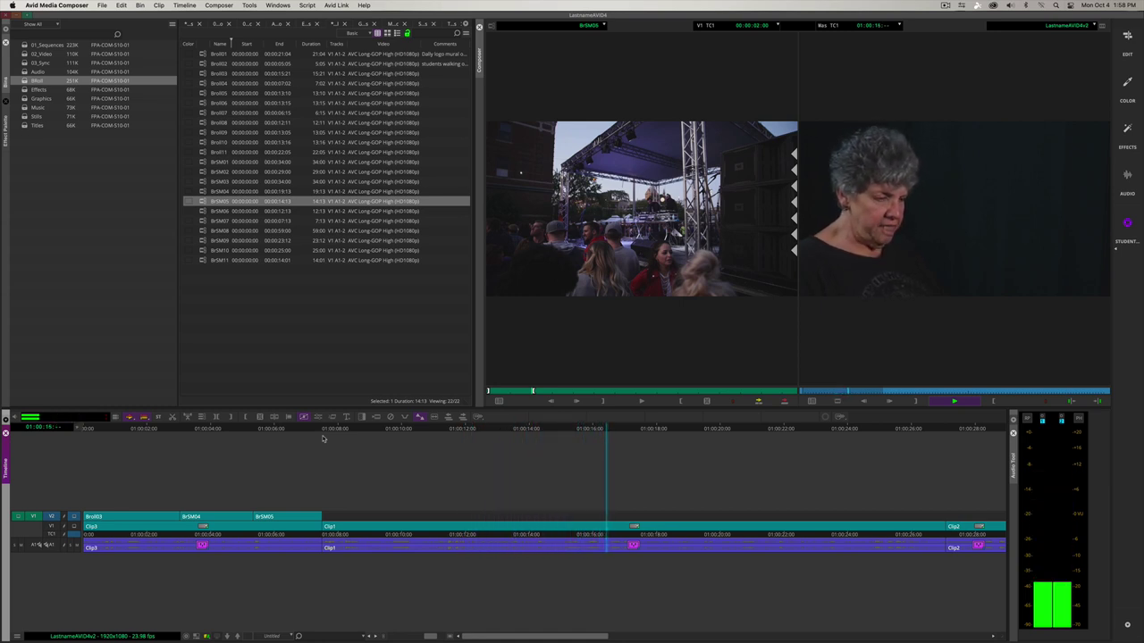
{"action": "key", "text": "space"}
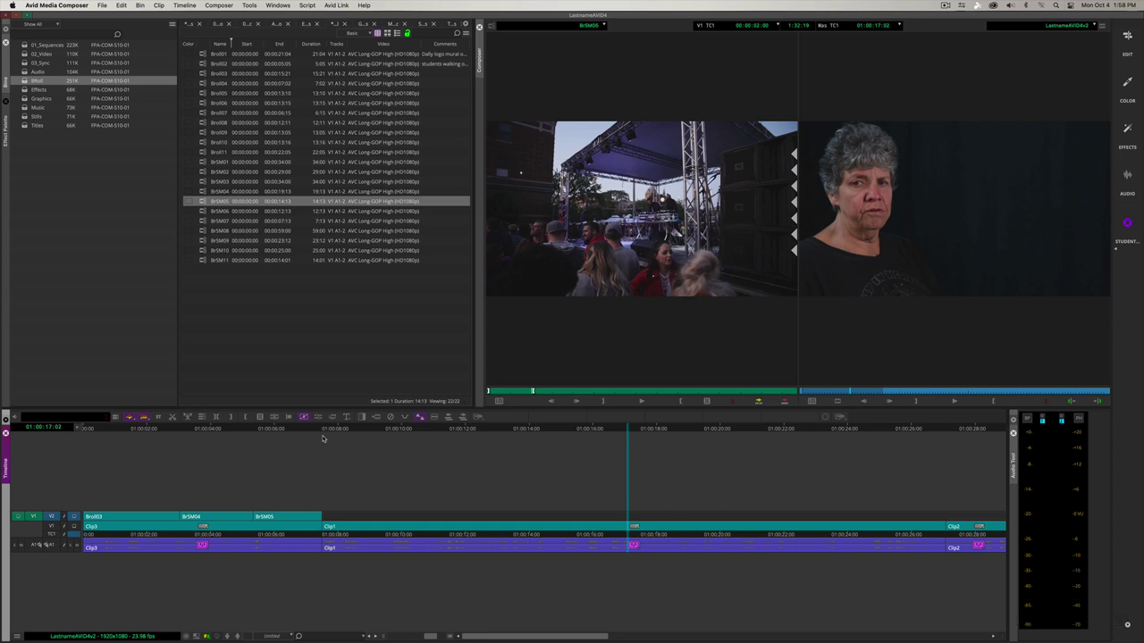
{"action": "left_click_drag", "start_coordinate": [590, 434], "coordinate": [563, 437]}
{"action": "key", "text": "space"}
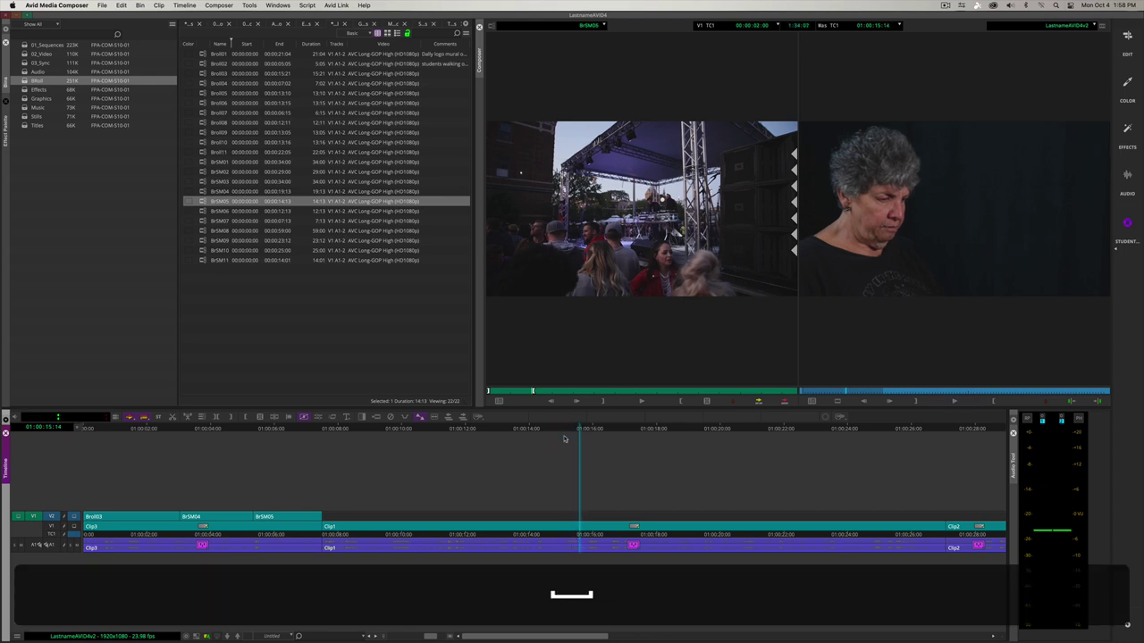
{"action": "key", "text": "space"}
{"action": "left_click", "coordinate": [564, 430]}
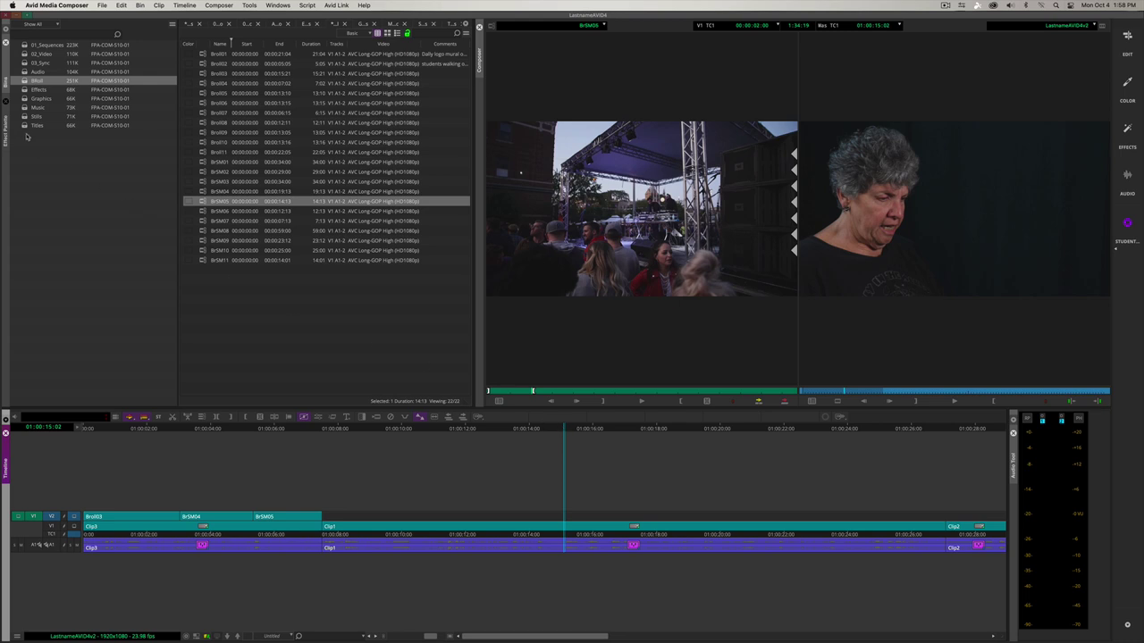
Step: Load SecondTerrace.jpg from the Stills bin into the source monitor and mark an IN at 01:00:00:00 and an OUT at 01:00:06:00
{"action": "left_click", "coordinate": [25, 117]}
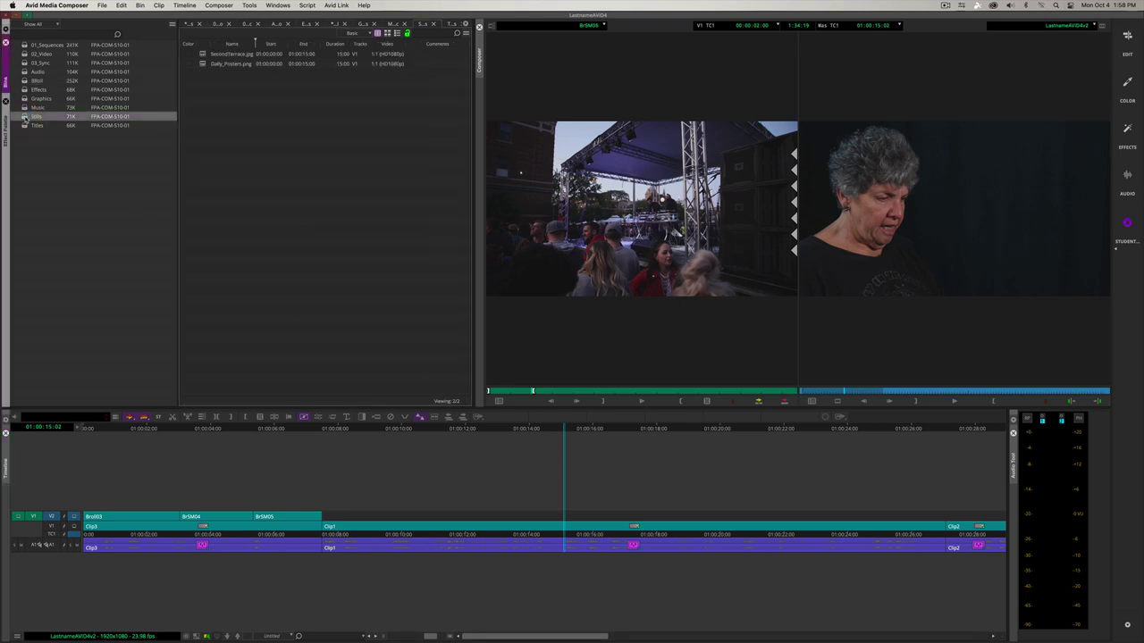
{"action": "double_click", "coordinate": [203, 54]}
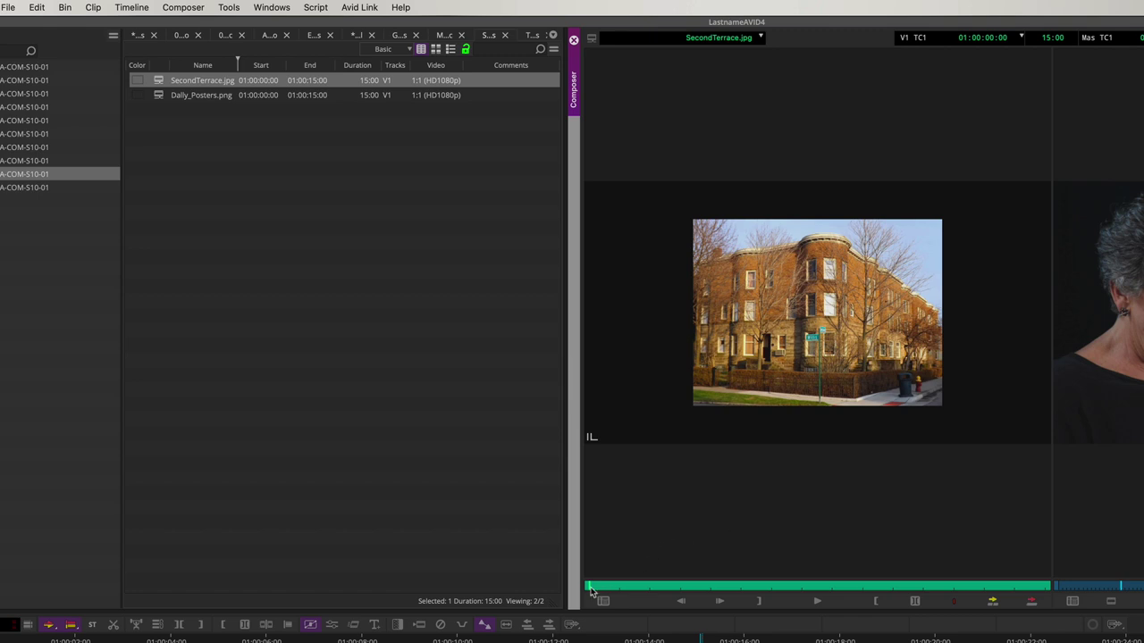
{"action": "mouse_move", "coordinate": [590, 590]}
{"action": "left_mouse_down"}
{"action": "mouse_move", "coordinate": [1044, 592]}
{"action": "mouse_move", "coordinate": [581, 597]}
{"action": "left_mouse_up"}
{"action": "key", "text": "i"}
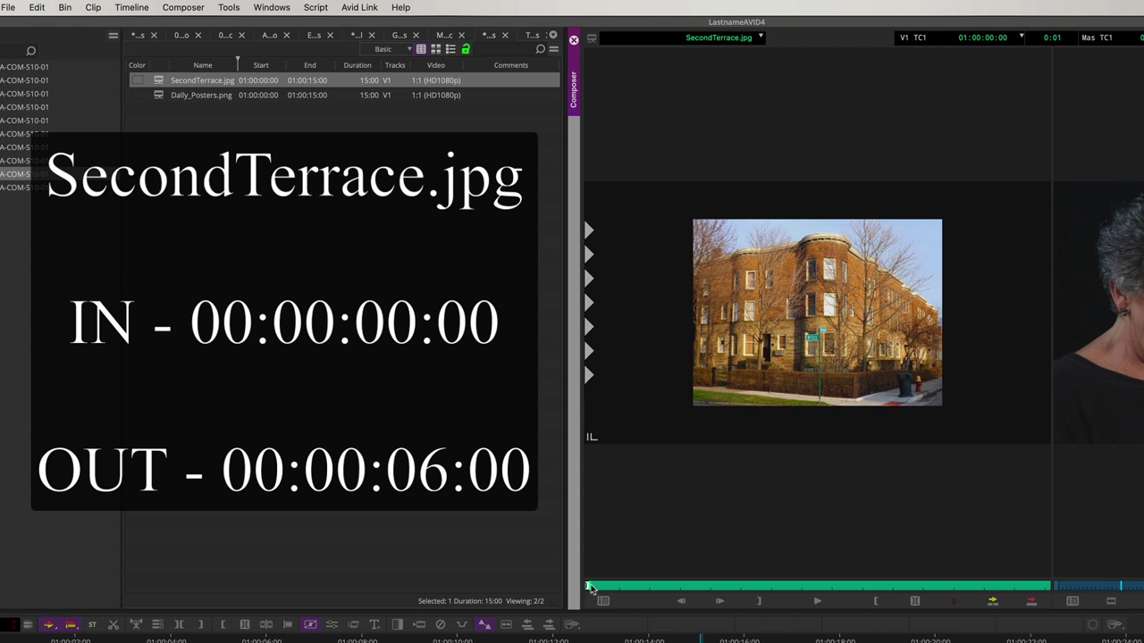
{"action": "left_click_drag", "start_coordinate": [590, 591], "coordinate": [756, 591]}
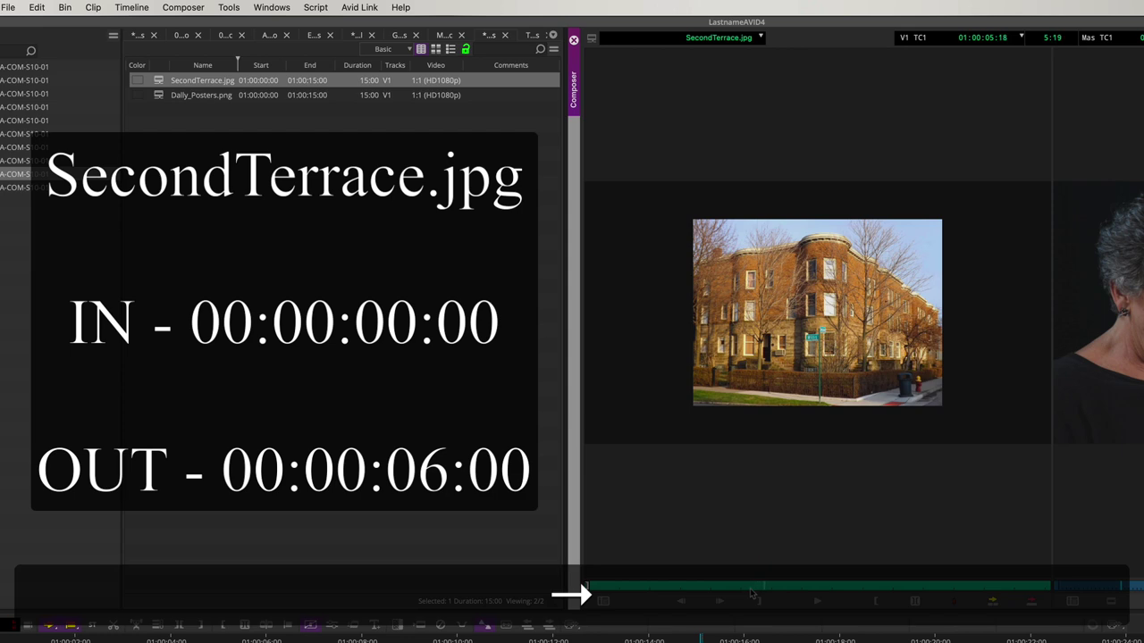
{"action": "key", "text": "Right"}
{"action": "key", "text": "Right"}
{"action": "key", "text": "Right"}
{"action": "key", "text": "Right"}
{"action": "key", "text": "Right"}
{"action": "key", "text": "Right"}
{"action": "key", "text": "o"}
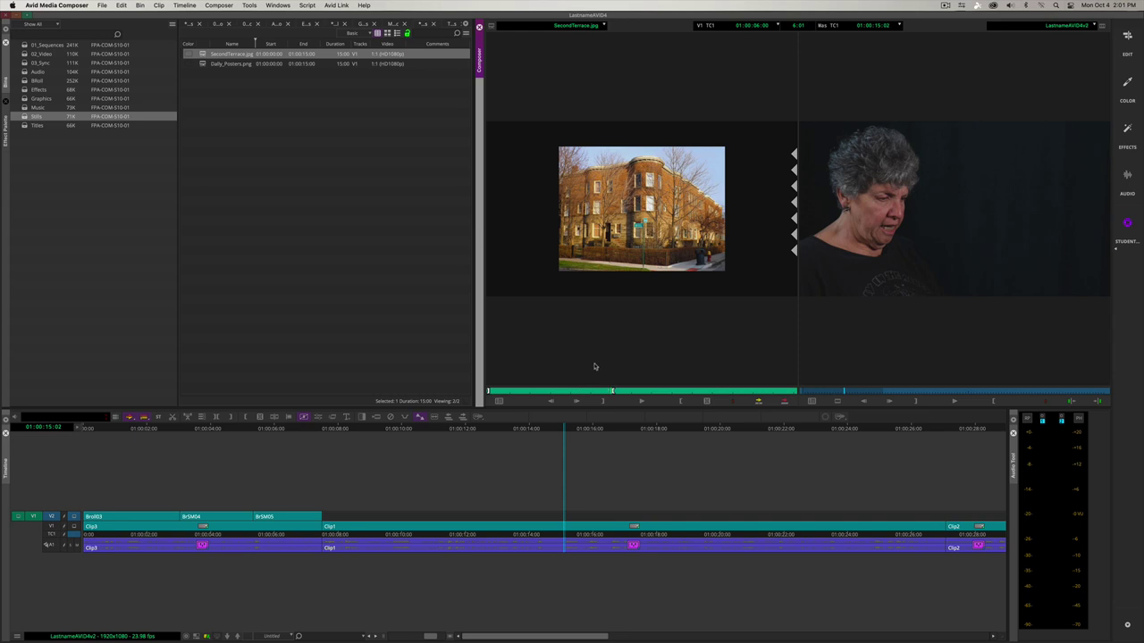
Step: Splice SecondTerrace.jpg onto V2 at 01:00:15:02, play past it, and trim its end back to 01:00:20:14
{"action": "key", "text": "v"}
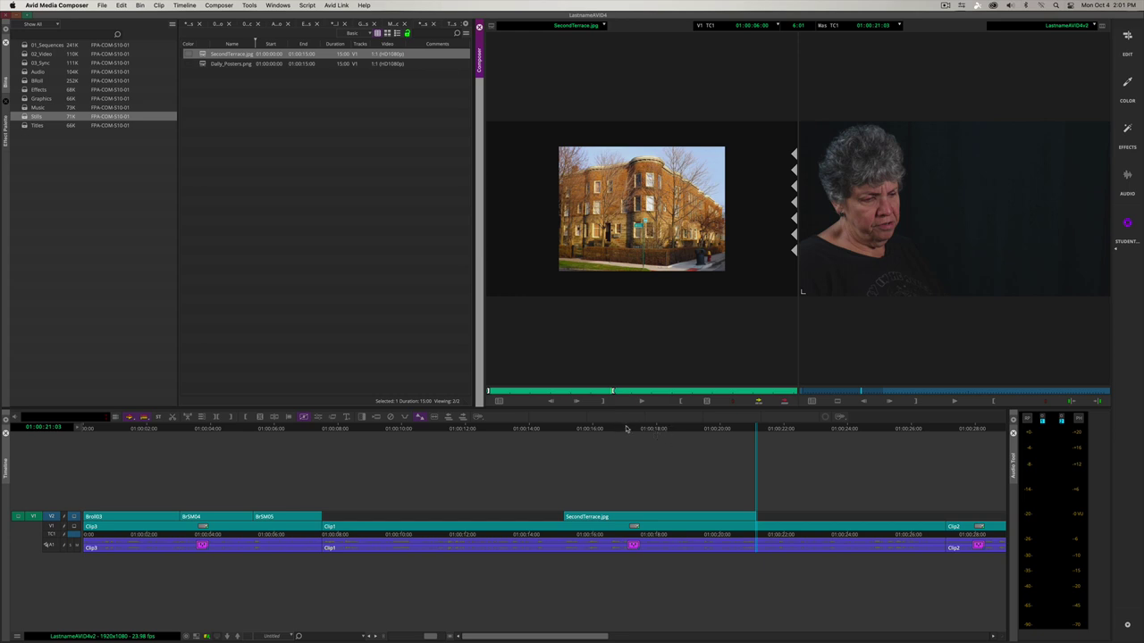
{"action": "left_click", "coordinate": [632, 429]}
{"action": "key", "text": "space"}
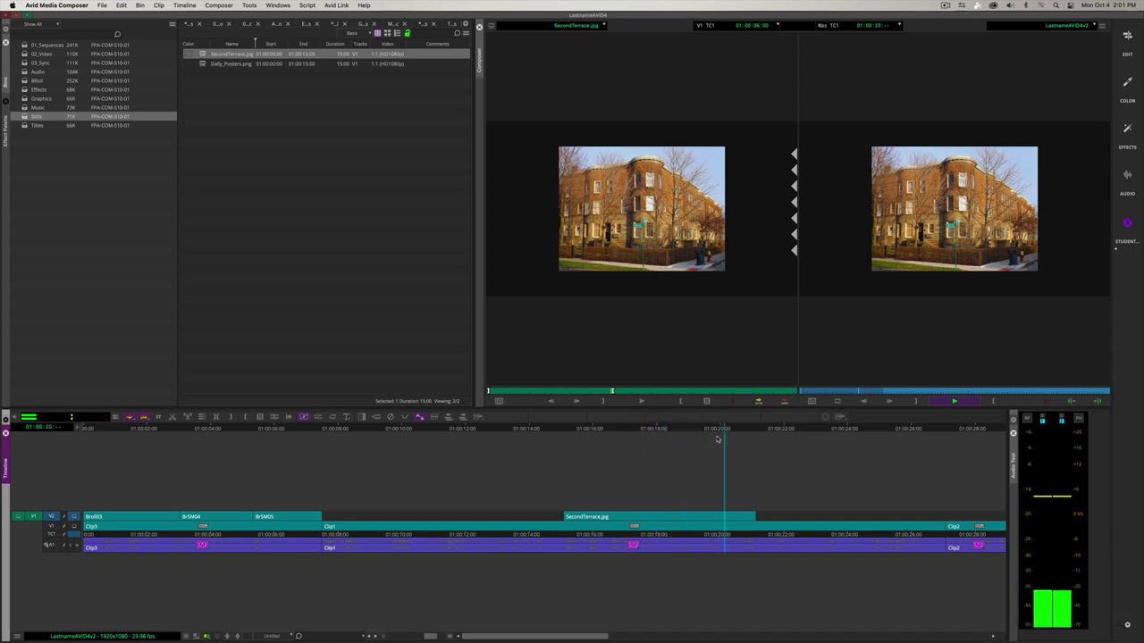
{"action": "key", "text": "space"}
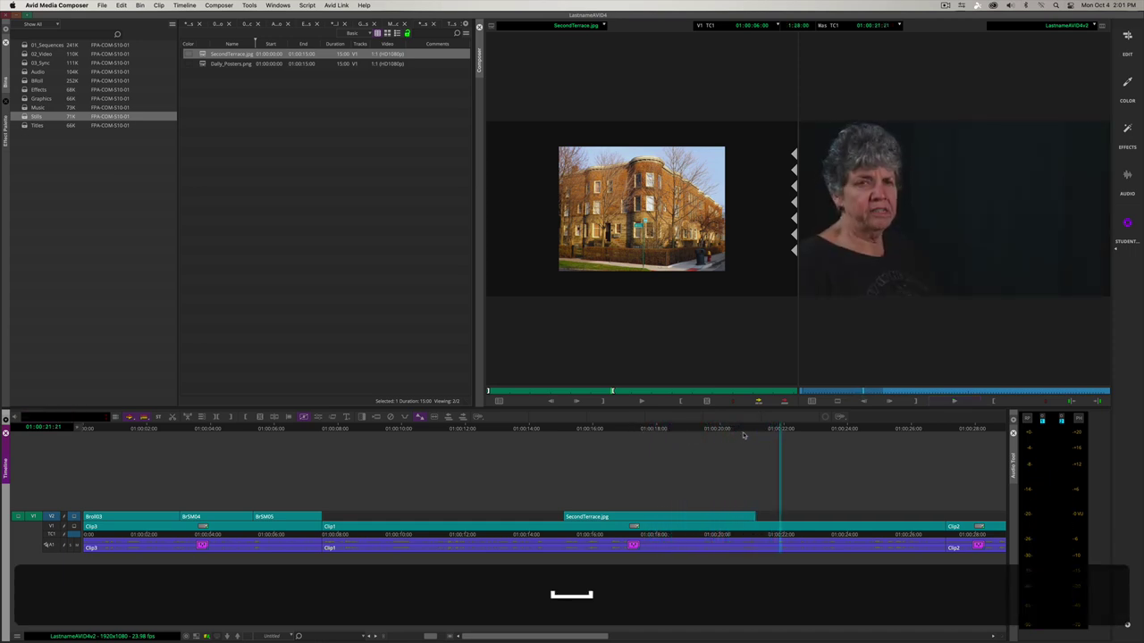
{"action": "left_click_drag", "start_coordinate": [779, 431], "coordinate": [741, 435]}
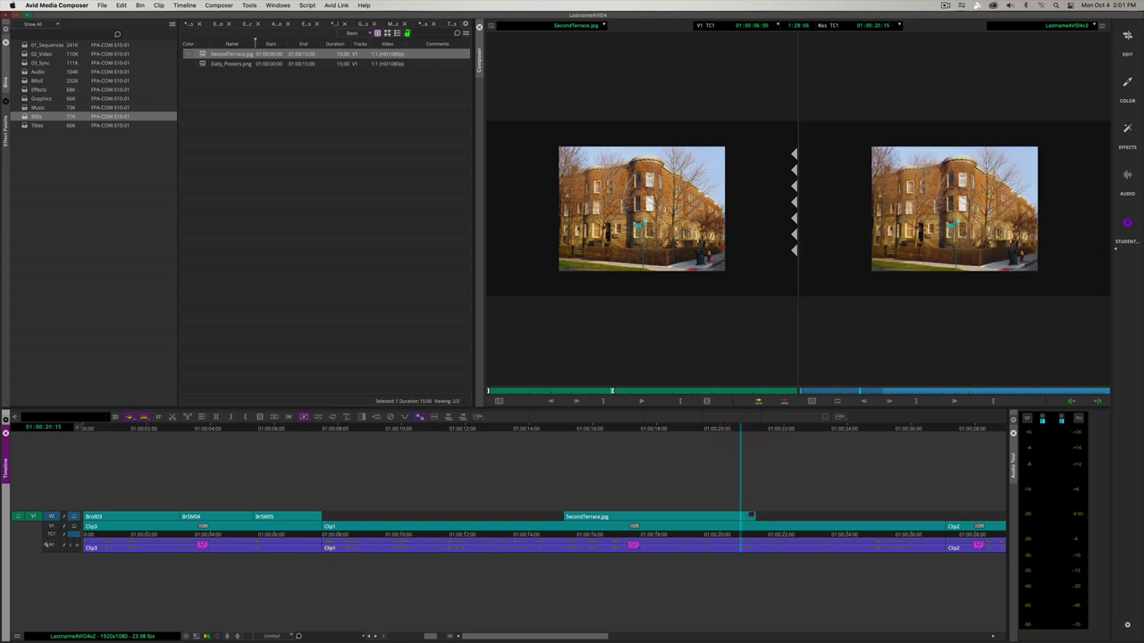
{"action": "left_click_drag", "start_coordinate": [751, 515], "coordinate": [735, 519]}
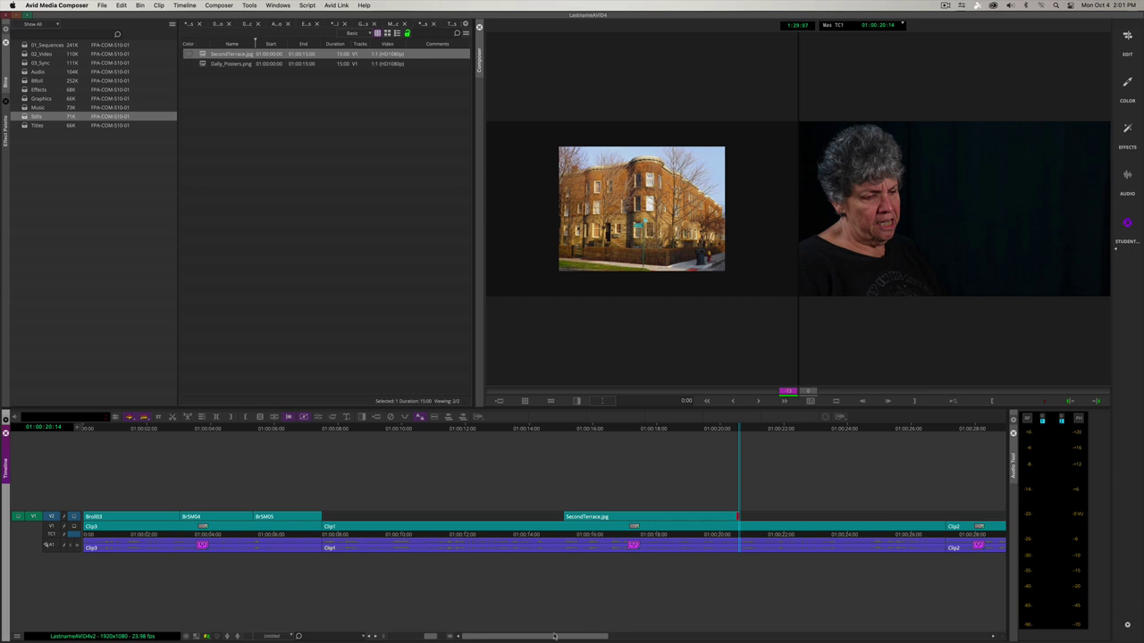
Step: Load Broll08 from the BRoll bin into the source monitor and mark an IN at 00:00:02:18 and an OUT at 00:00:06:00
{"action": "left_click_drag", "start_coordinate": [554, 636], "coordinate": [606, 638]}
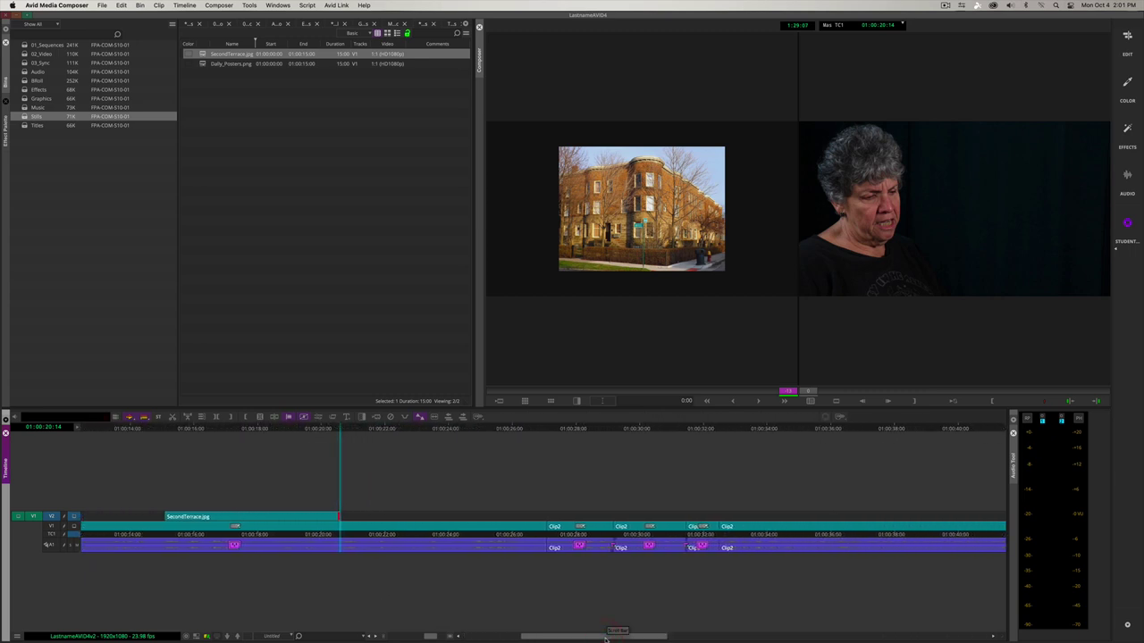
{"action": "left_click", "coordinate": [27, 82]}
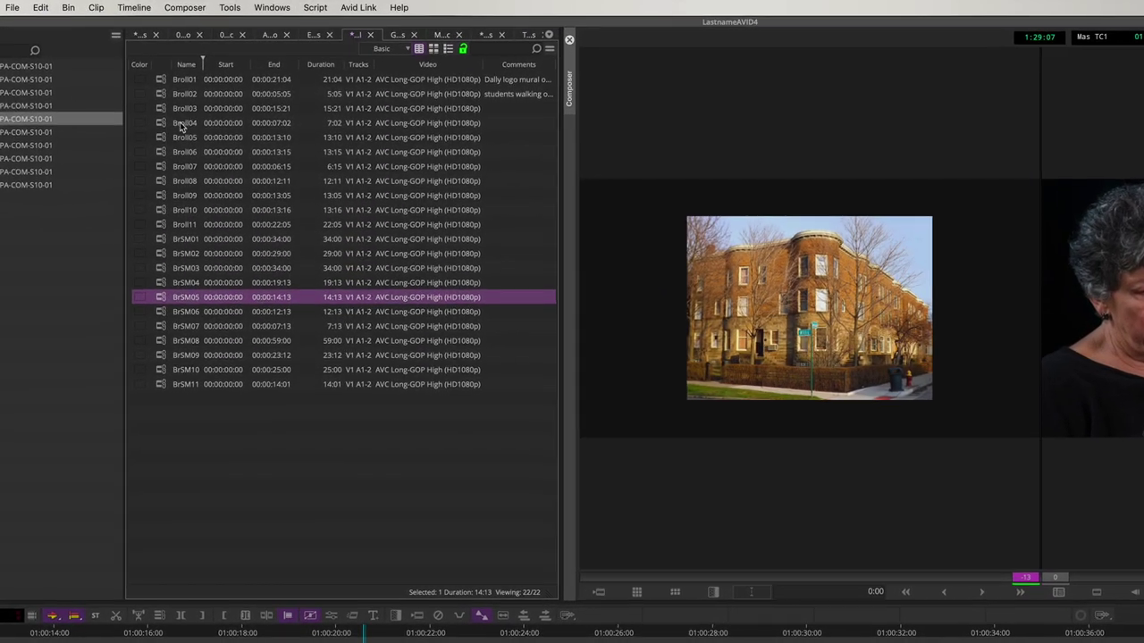
{"action": "double_click", "coordinate": [159, 183]}
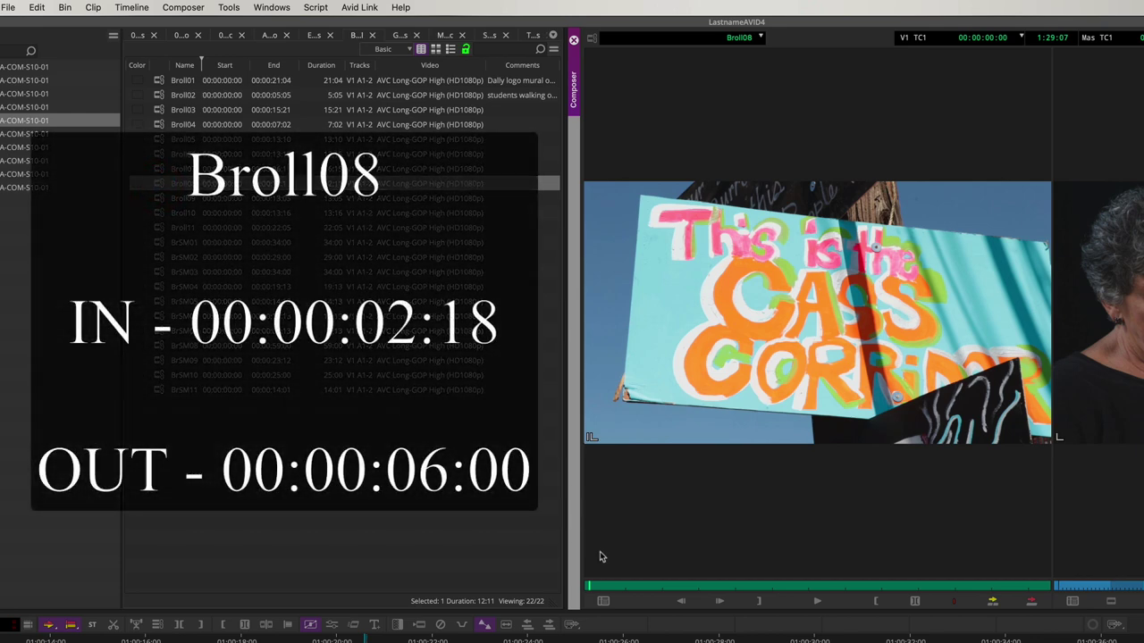
{"action": "left_click_drag", "start_coordinate": [606, 593], "coordinate": [689, 590]}
{"action": "key", "text": "i"}
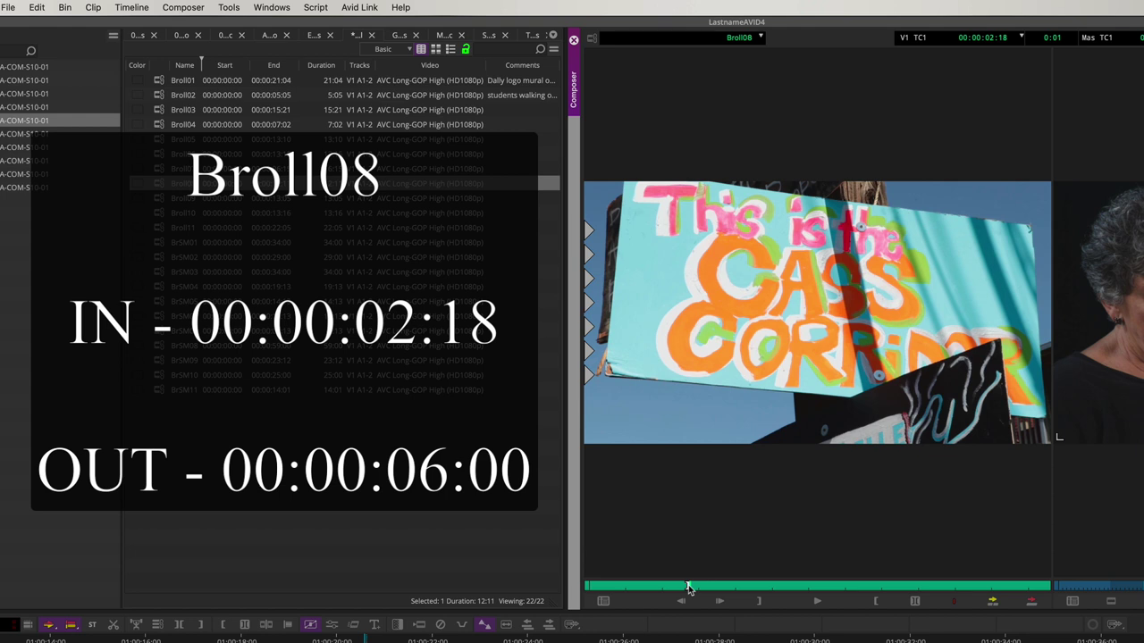
{"action": "left_click_drag", "start_coordinate": [688, 588], "coordinate": [747, 588]}
{"action": "left_click_drag", "start_coordinate": [773, 587], "coordinate": [806, 590]}
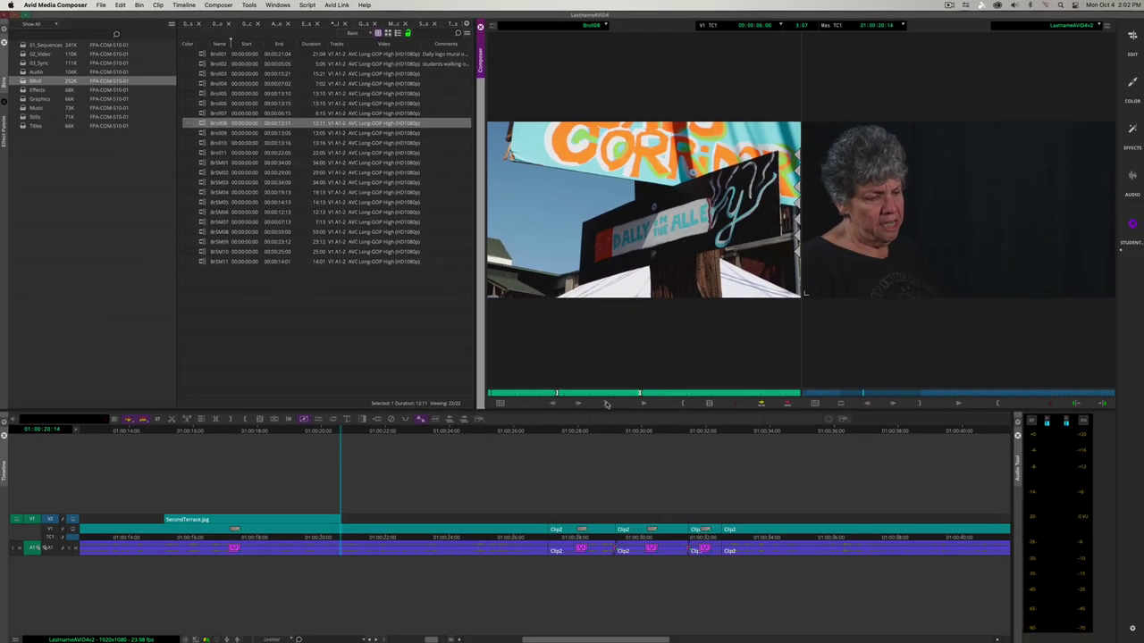
Step: Deselect source audio A1, splice Broll08 onto V2 directly after SecondTerrace.jpg, and park at the start of Clip2 at 01:00:27:02
{"action": "left_click", "coordinate": [36, 550]}
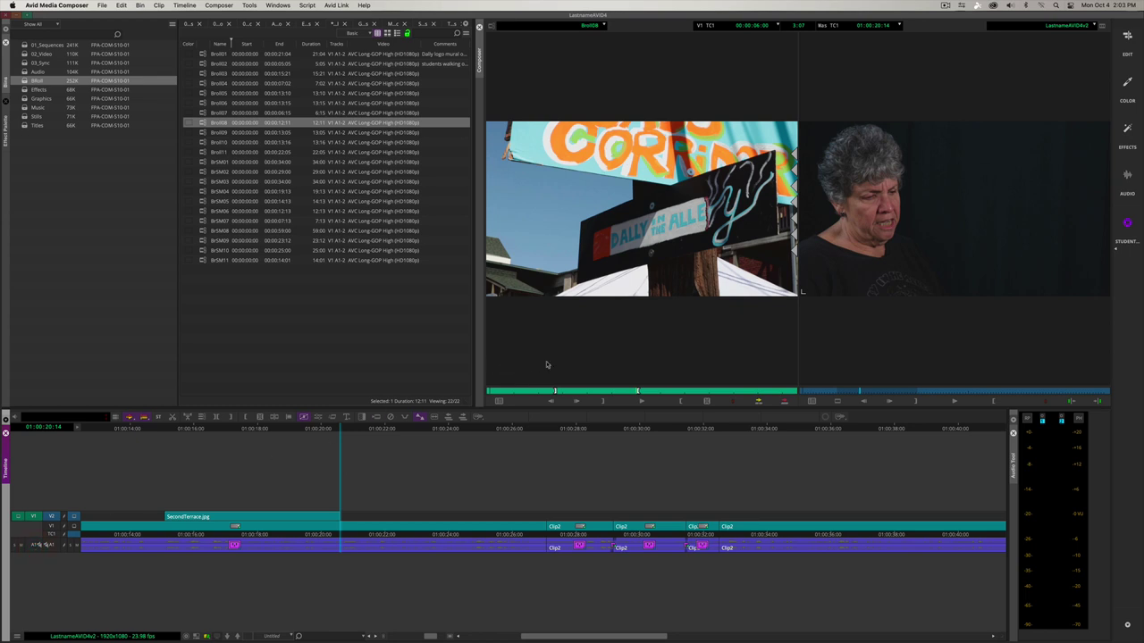
{"action": "key", "text": "v"}
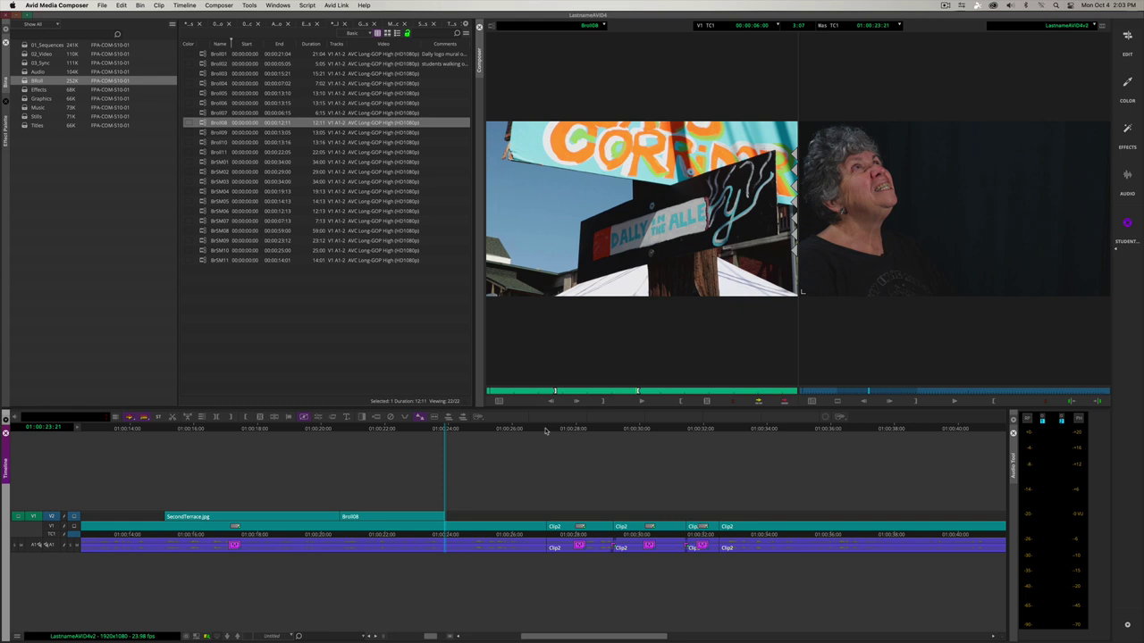
{"action": "mouse_move", "coordinate": [545, 432]}
{"action": "left_mouse_down"}
{"action": "mouse_move", "coordinate": [523, 431]}
{"action": "mouse_move", "coordinate": [545, 431]}
{"action": "left_mouse_up"}
{"action": "key", "text": "super"}
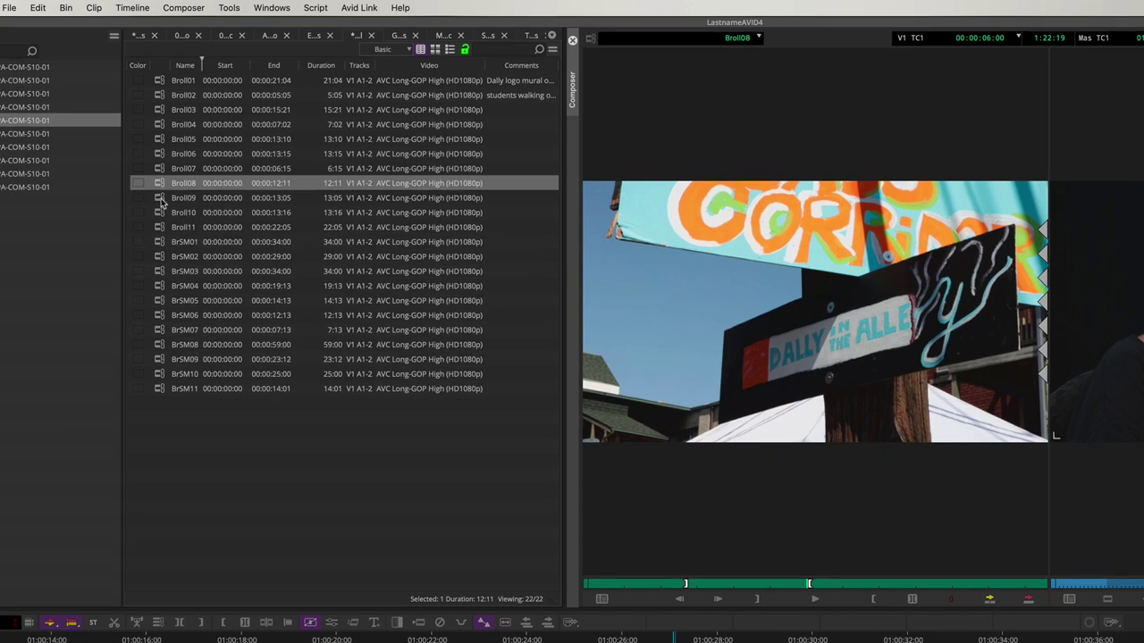
Step: Load Broll09 into the source monitor and mark an IN at 00:00:02:06 and an OUT at 00:00:09:00
{"action": "left_click", "coordinate": [166, 192]}
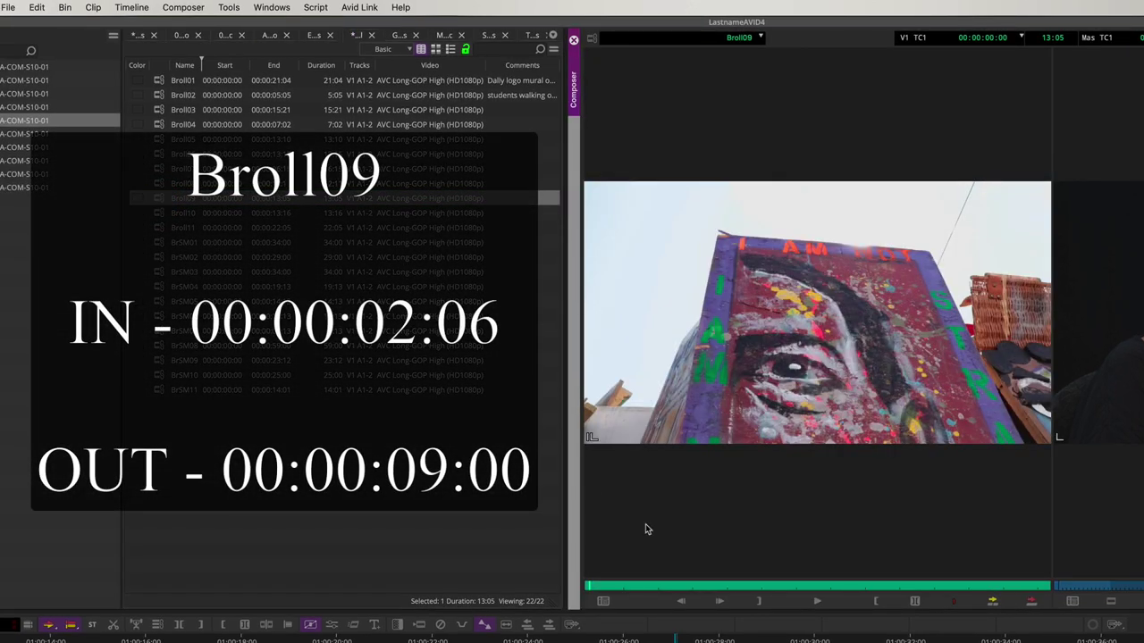
{"action": "left_click_drag", "start_coordinate": [654, 587], "coordinate": [670, 590]}
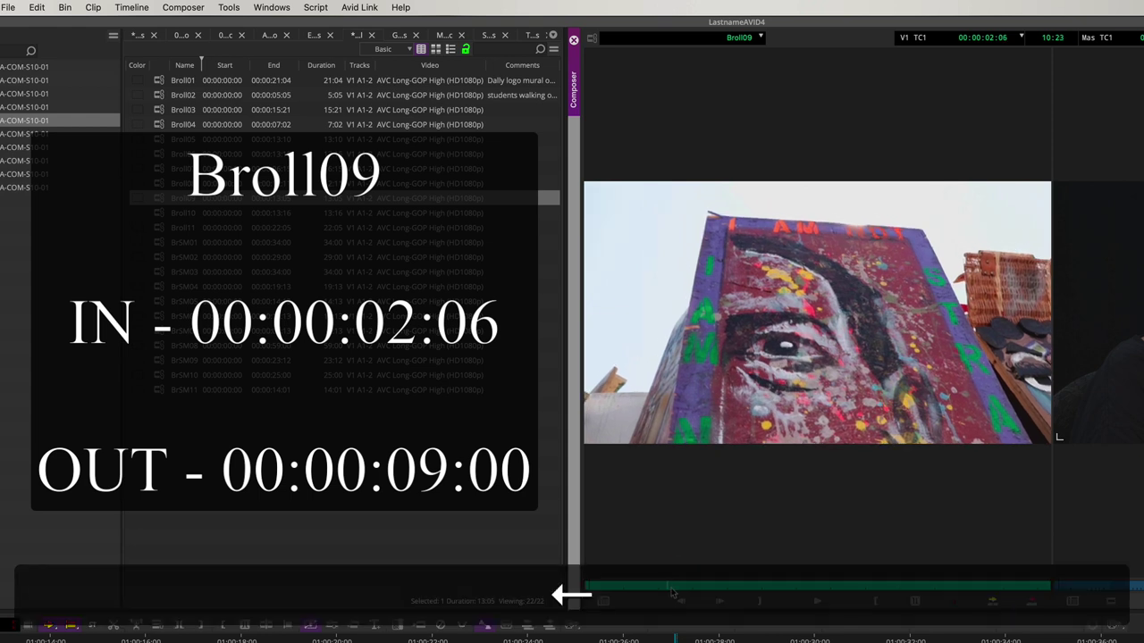
{"action": "key", "text": "i"}
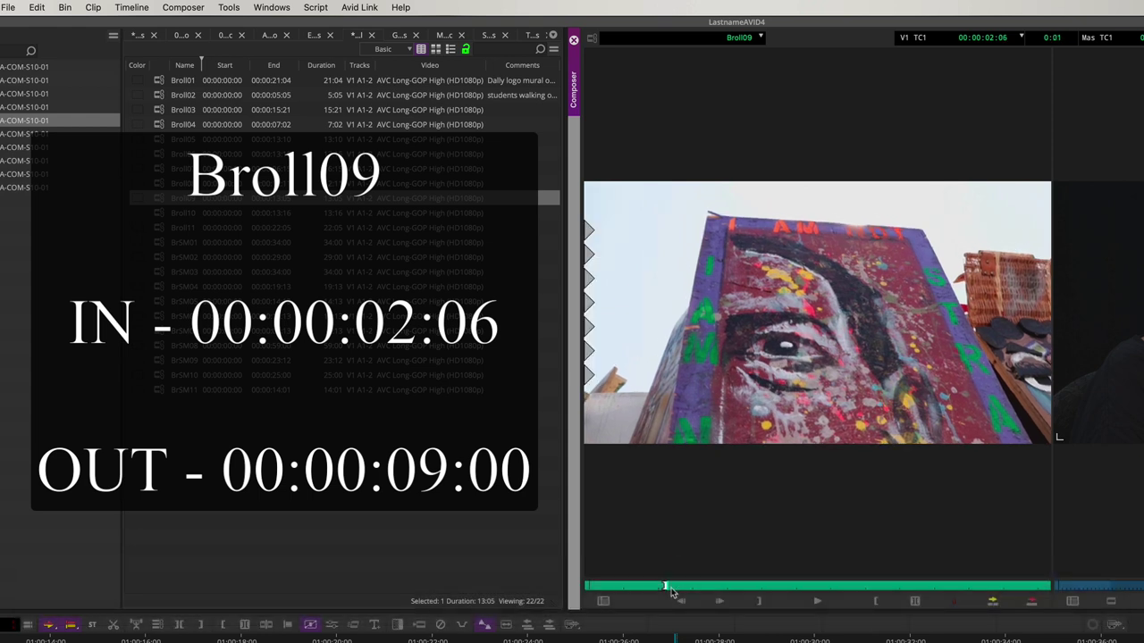
{"action": "left_click_drag", "start_coordinate": [688, 590], "coordinate": [912, 587]}
{"action": "key", "text": "Left"}
{"action": "key", "text": "Left"}
{"action": "key", "text": "Left"}
{"action": "key", "text": "Left"}
{"action": "key", "text": "Left"}
{"action": "key", "text": "Left"}
{"action": "key", "text": "Left"}
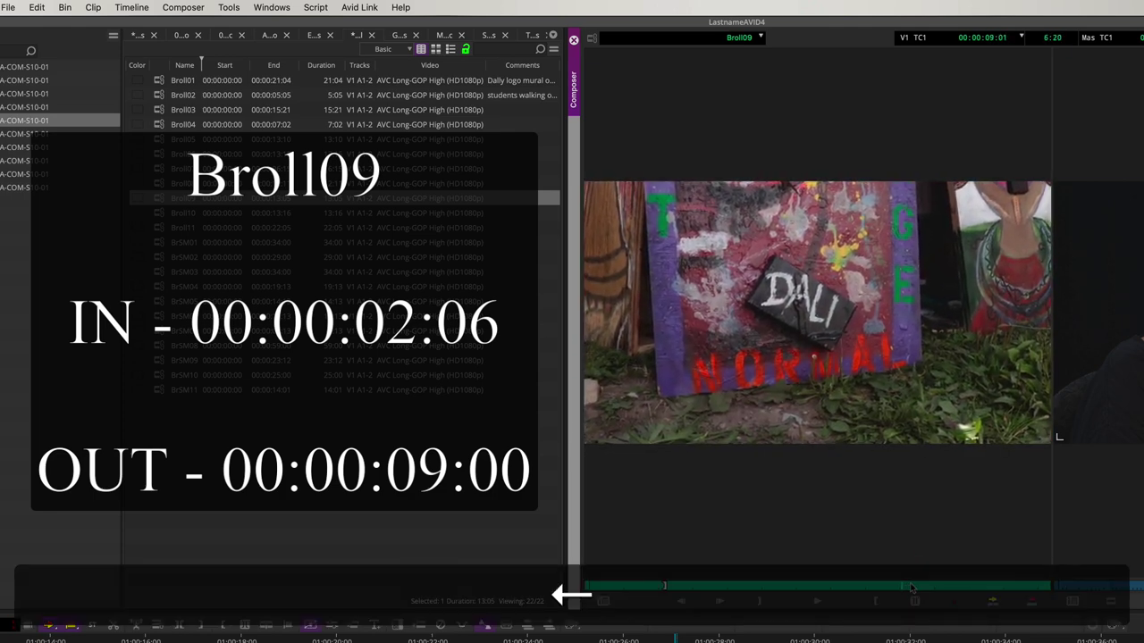
{"action": "key", "text": "o"}
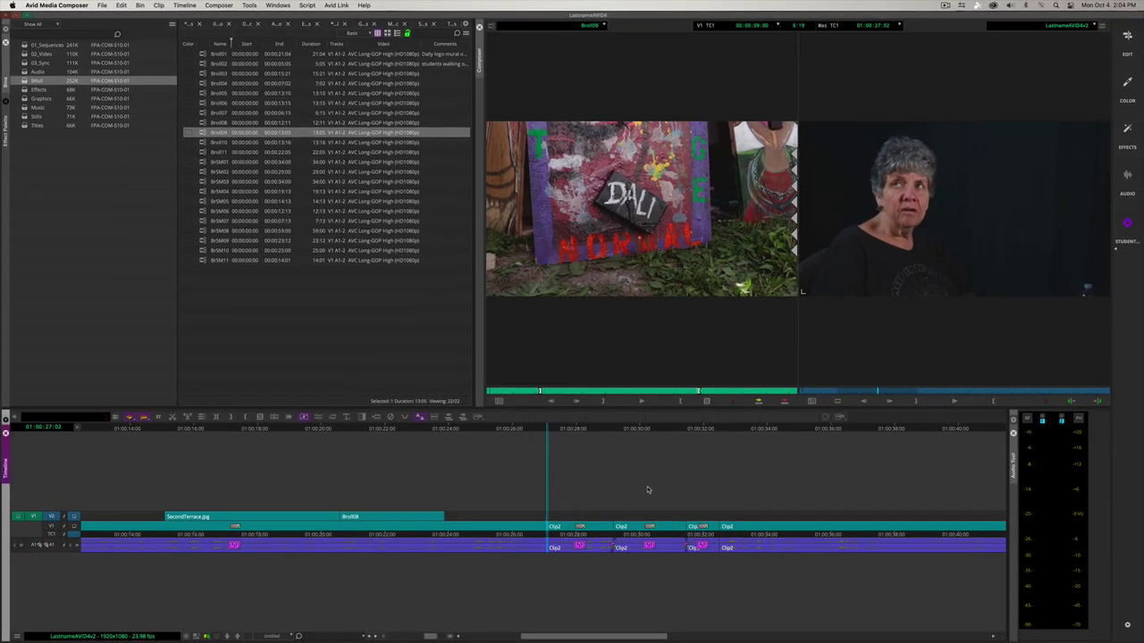
Step: Splice Broll09 onto V2 at 01:00:27:02, play its last part, and trim its end back to 01:00:32:19
{"action": "key", "text": "v"}
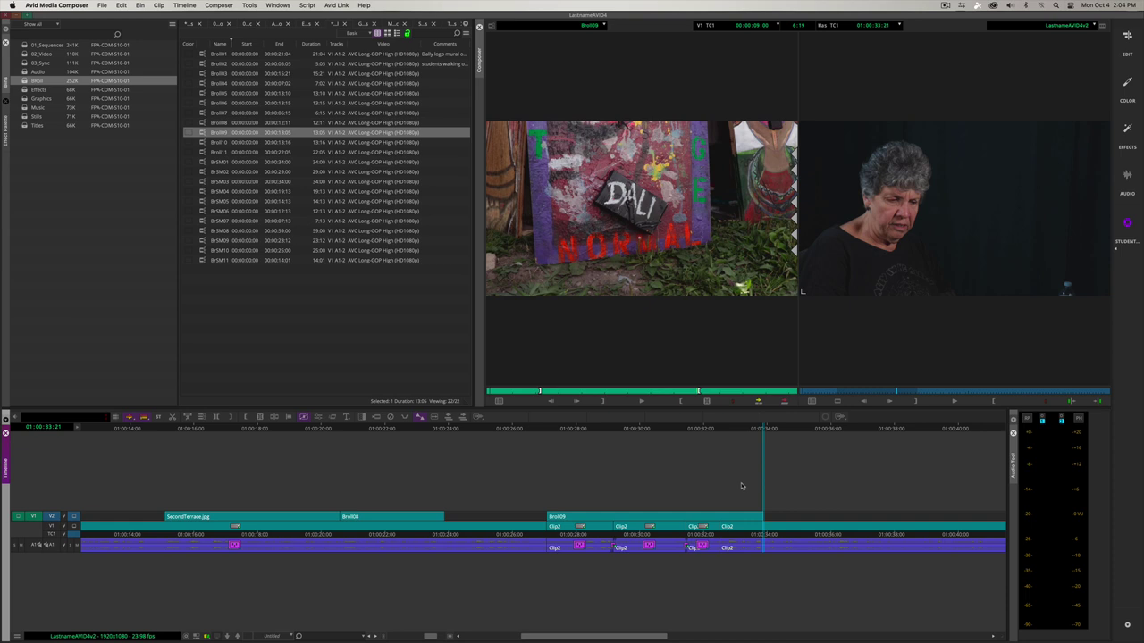
{"action": "left_click", "coordinate": [707, 431]}
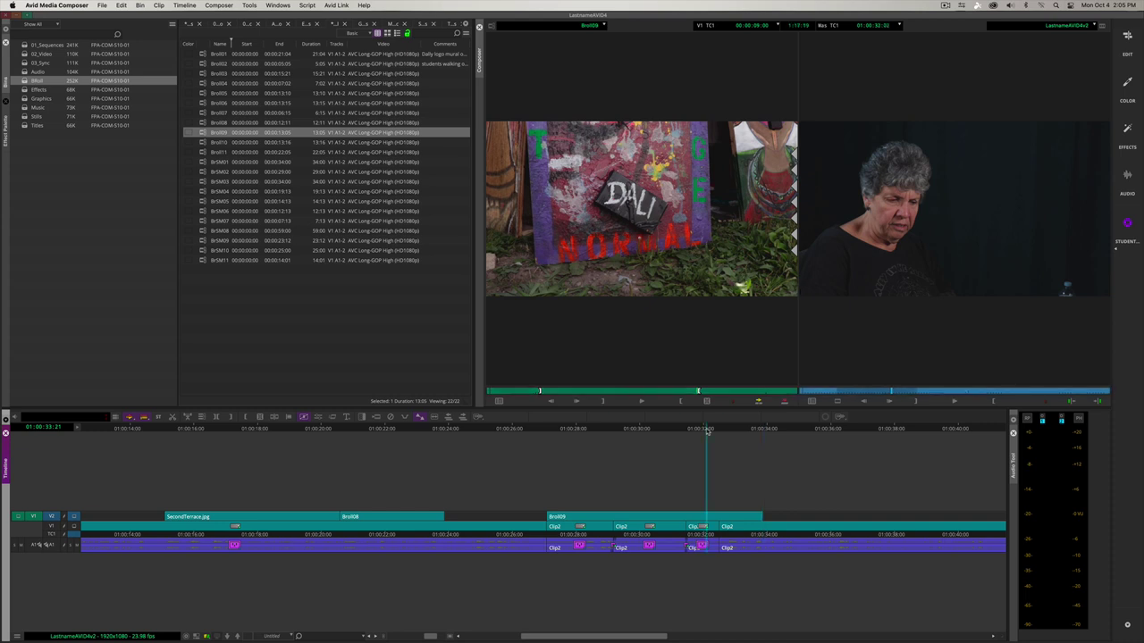
{"action": "key", "text": "space"}
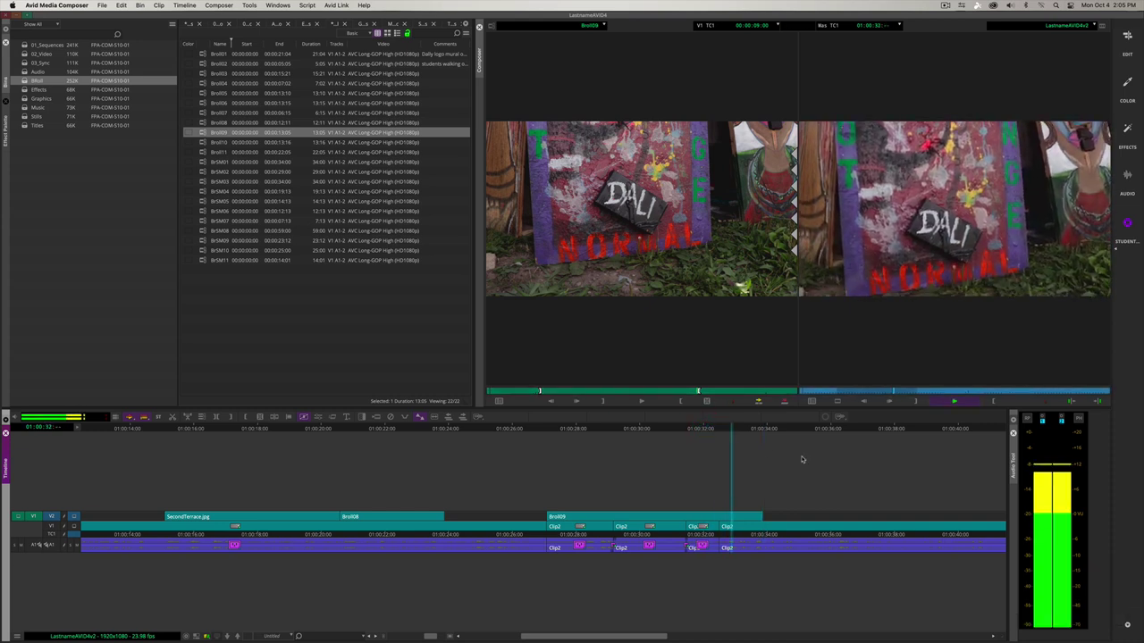
{"action": "key", "text": "space"}
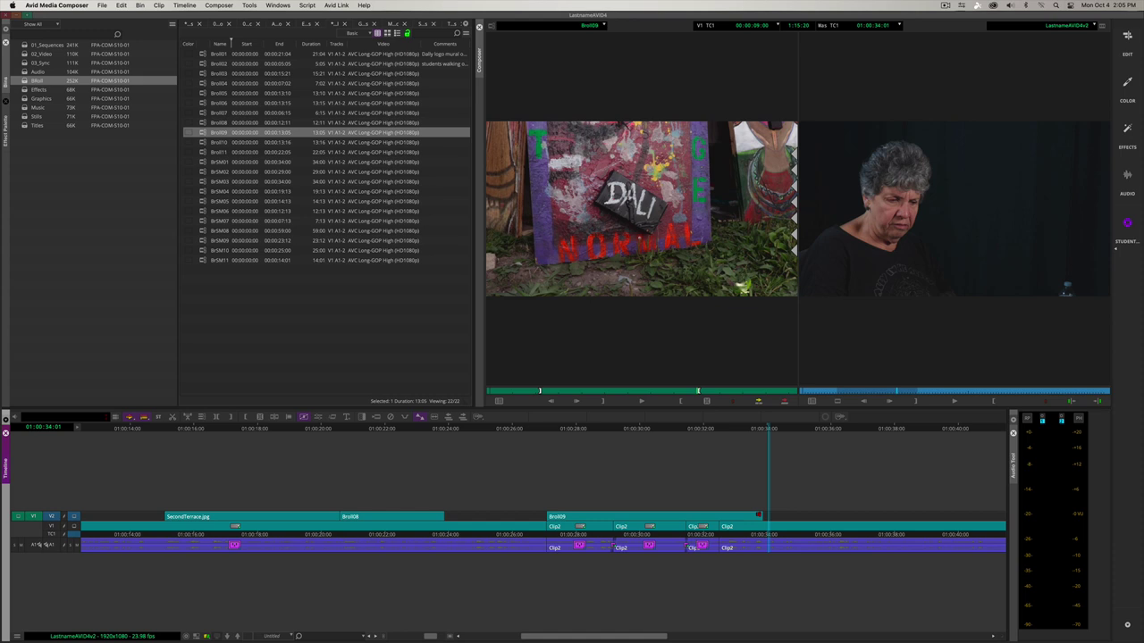
{"action": "key", "text": "j"}
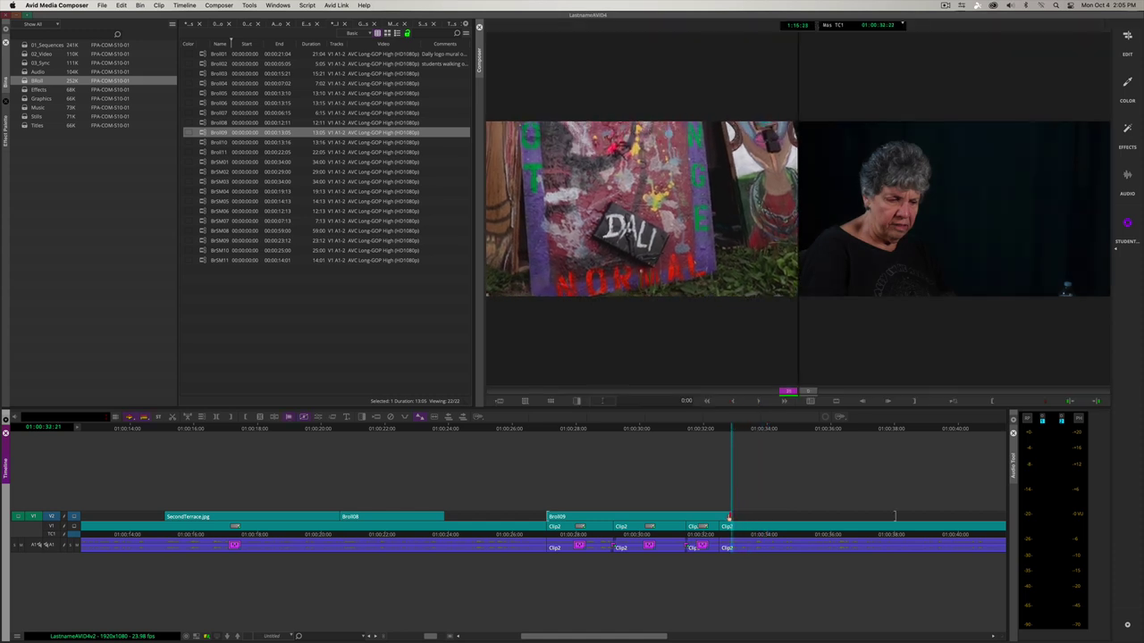
{"action": "left_click", "coordinate": [725, 517]}
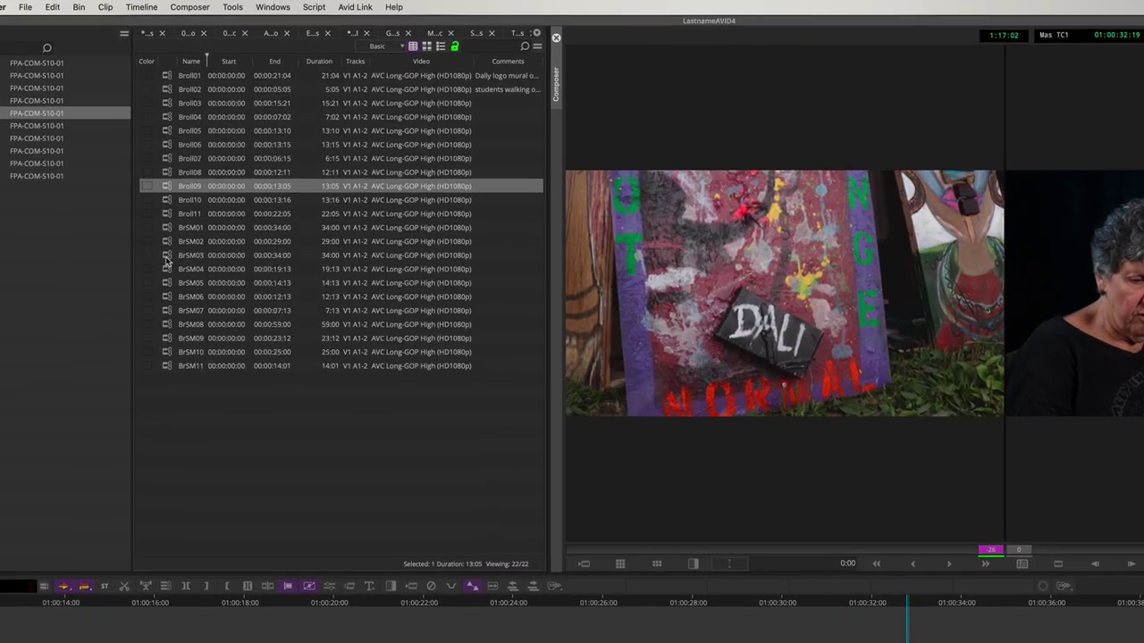
Step: Load BrSM03 into the source monitor and mark an IN at 00:00:02:00 and an OUT at 00:00:09:00
{"action": "double_click", "coordinate": [167, 257]}
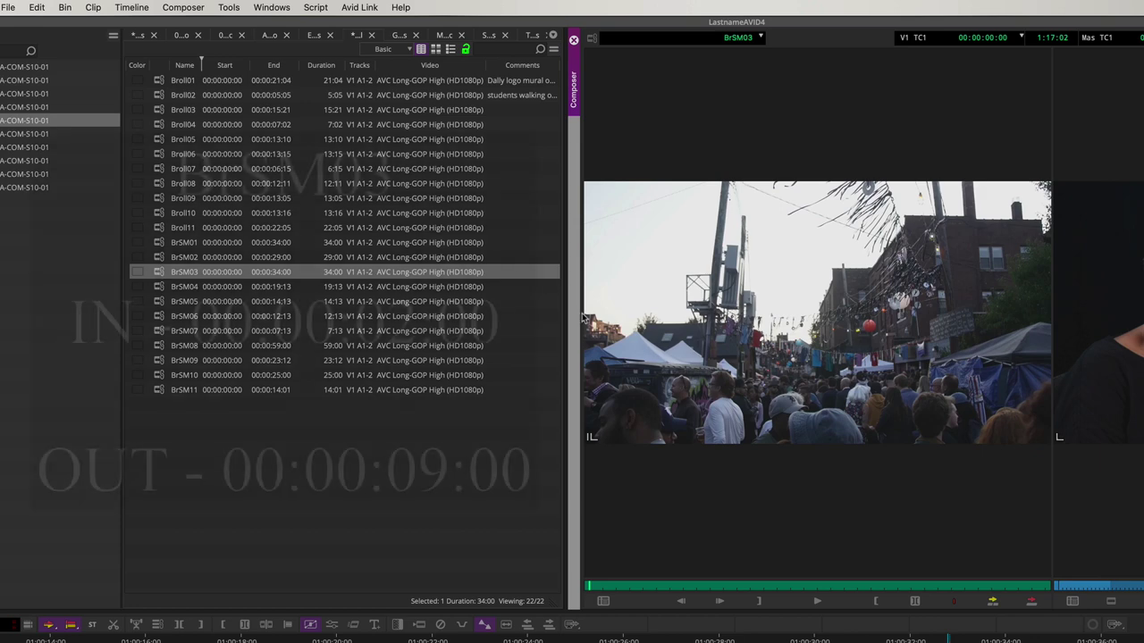
{"action": "left_click", "coordinate": [655, 587]}
{"action": "left_click_drag", "start_coordinate": [655, 590], "coordinate": [615, 587]}
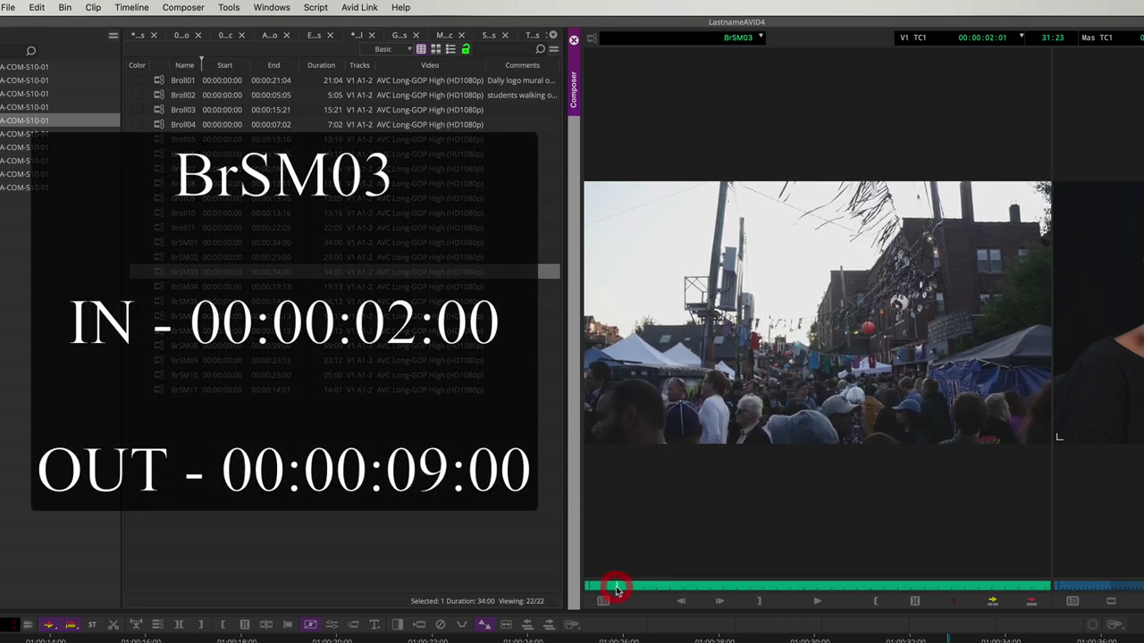
{"action": "key", "text": "i"}
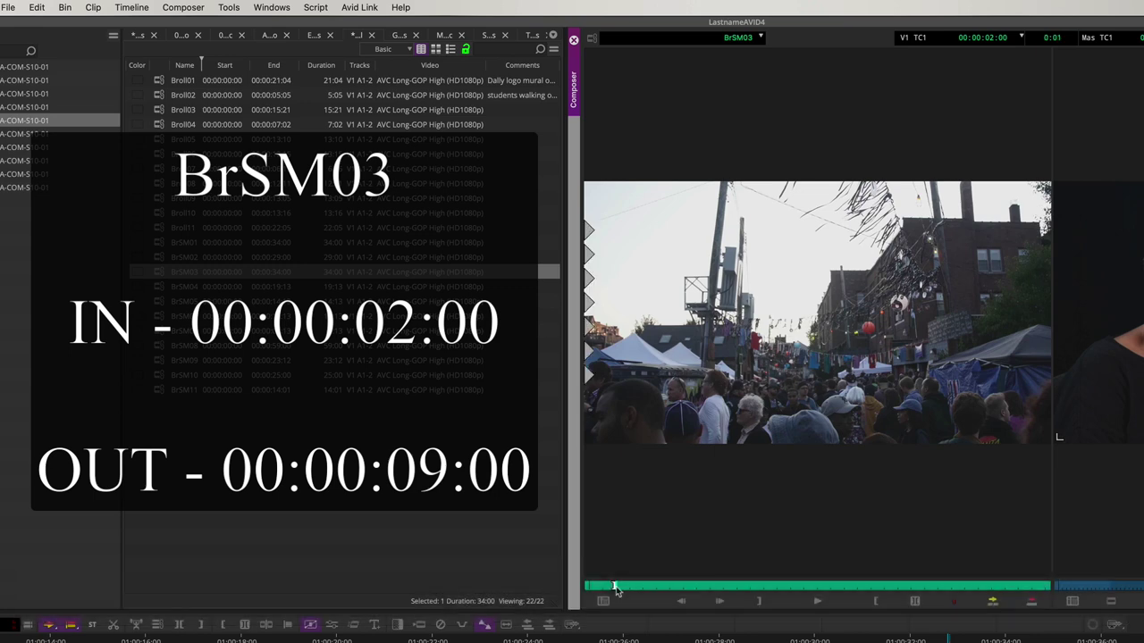
{"action": "left_click_drag", "start_coordinate": [678, 586], "coordinate": [711, 586]}
{"action": "key", "text": "o"}
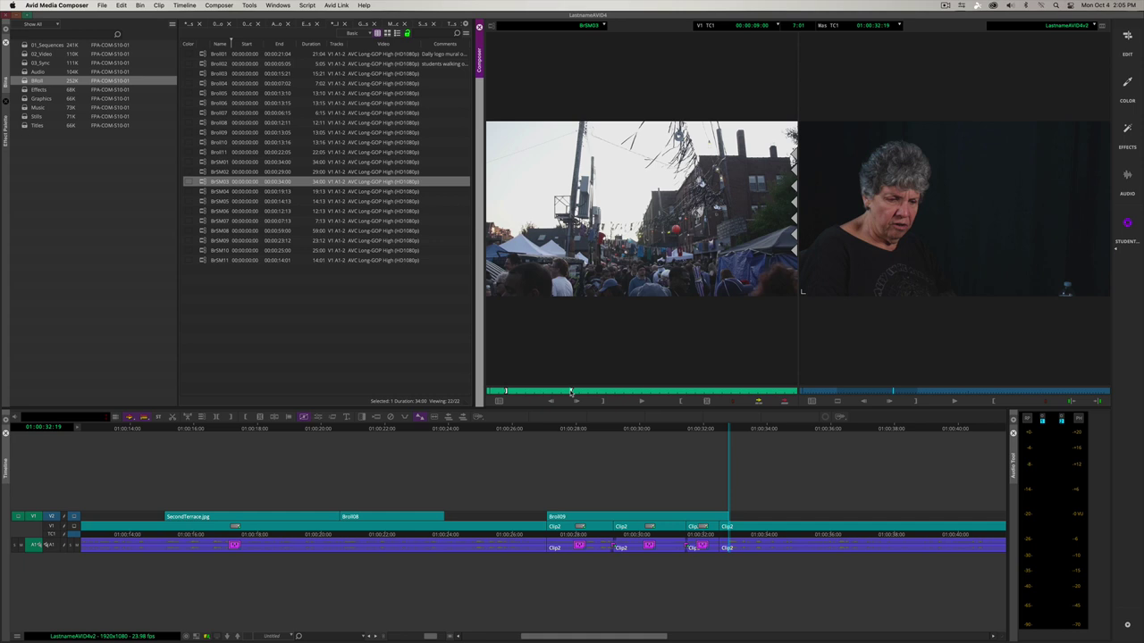
Step: Splice BrSM03 onto V2 directly after Broll09, play its last part, and trim its end back to 01:00:39:02
{"action": "key", "text": "v"}
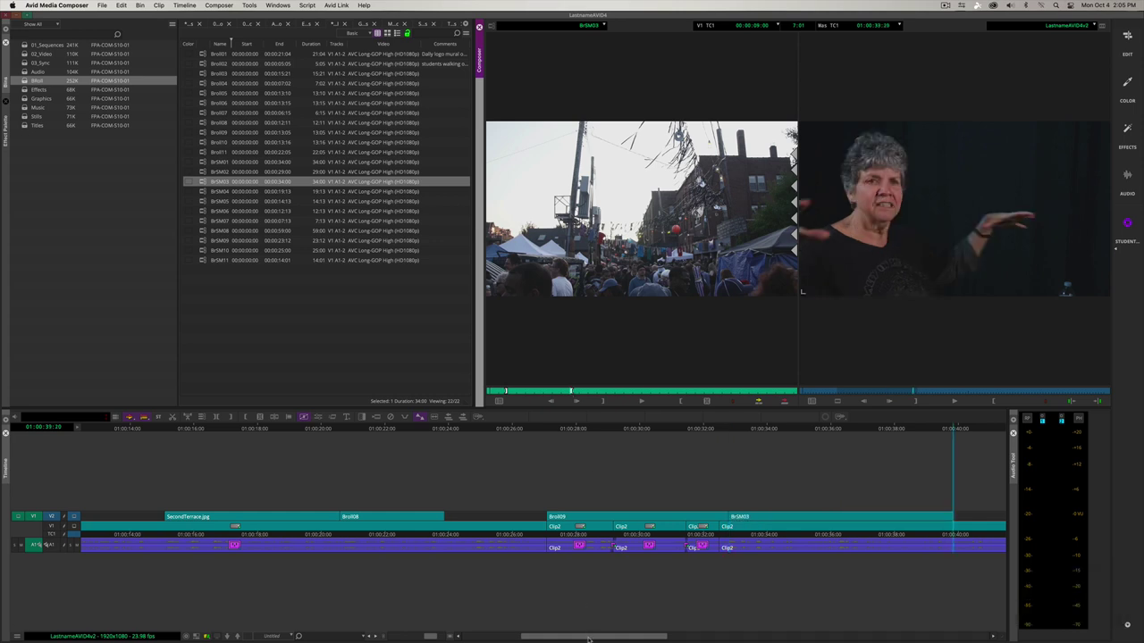
{"action": "left_click_drag", "start_coordinate": [587, 640], "coordinate": [661, 638]}
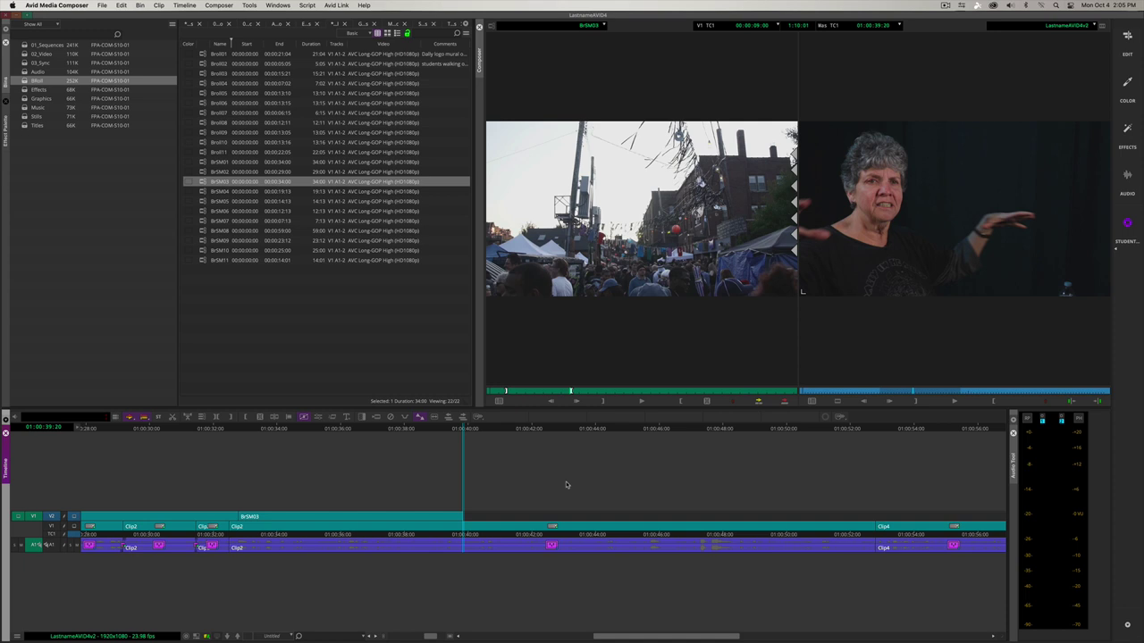
{"action": "left_click", "coordinate": [353, 432]}
{"action": "key", "text": "space"}
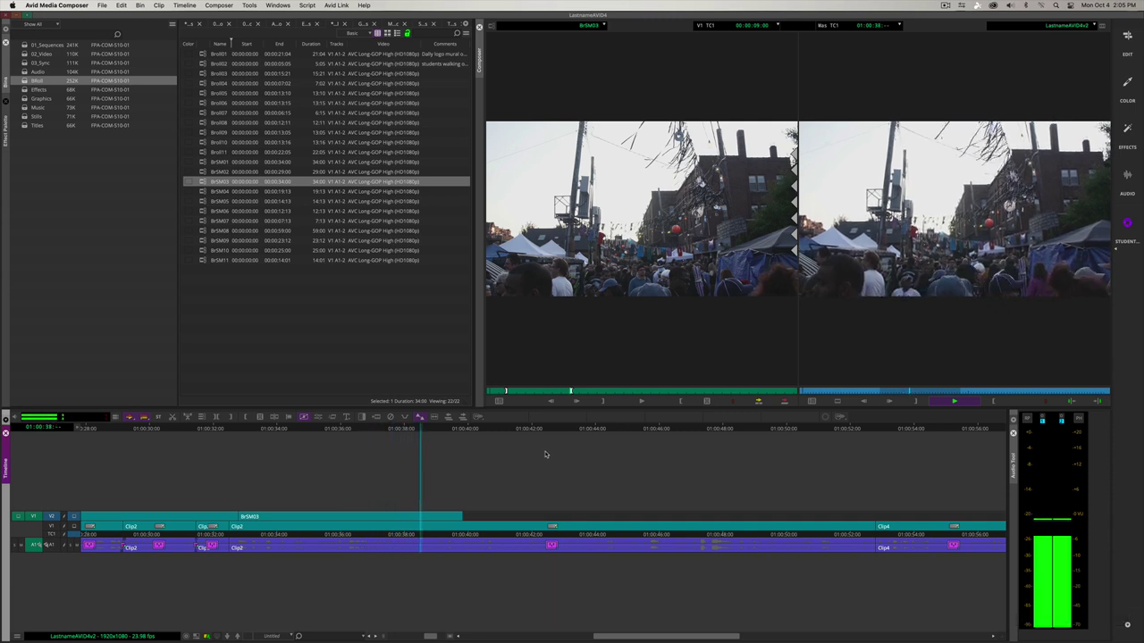
{"action": "key", "text": "space"}
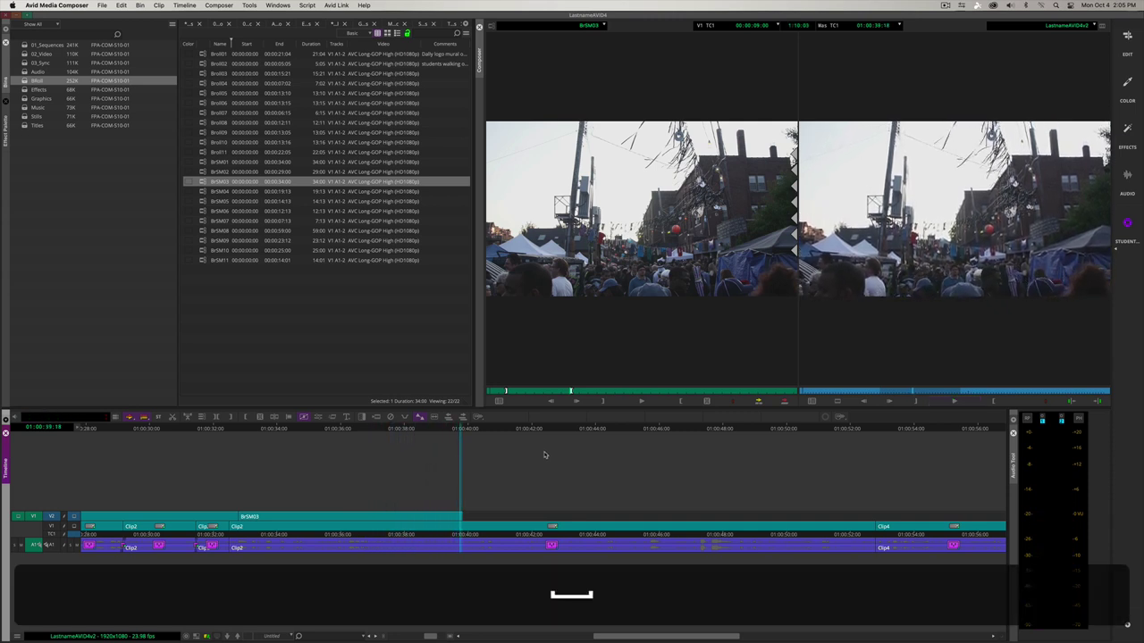
{"action": "left_click", "coordinate": [451, 517]}
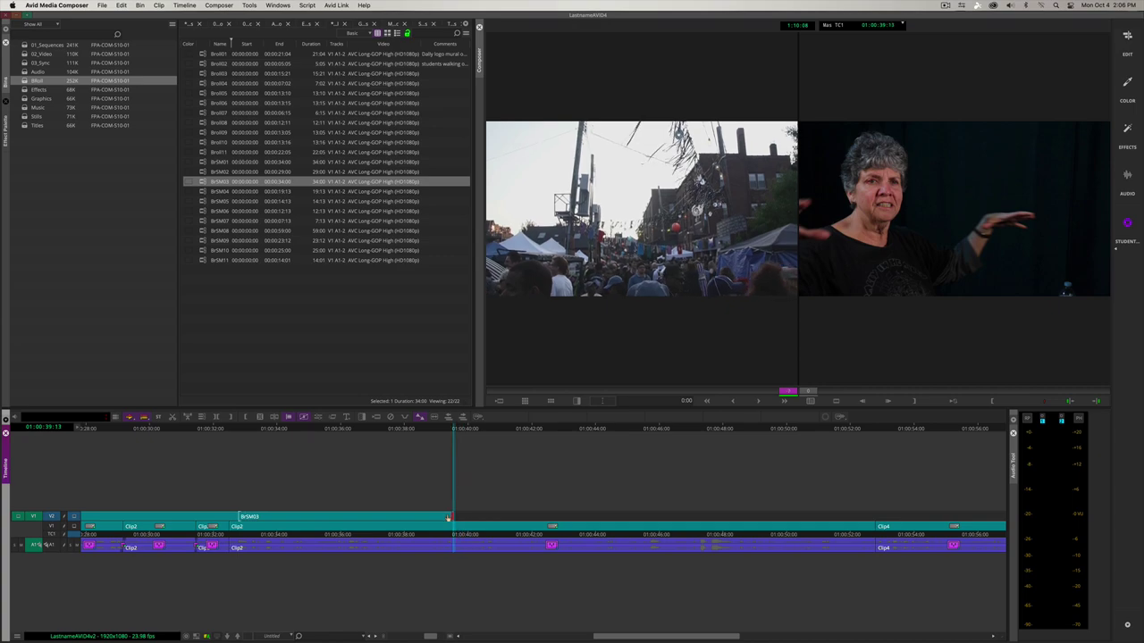
{"action": "left_click_drag", "start_coordinate": [448, 518], "coordinate": [435, 520]}
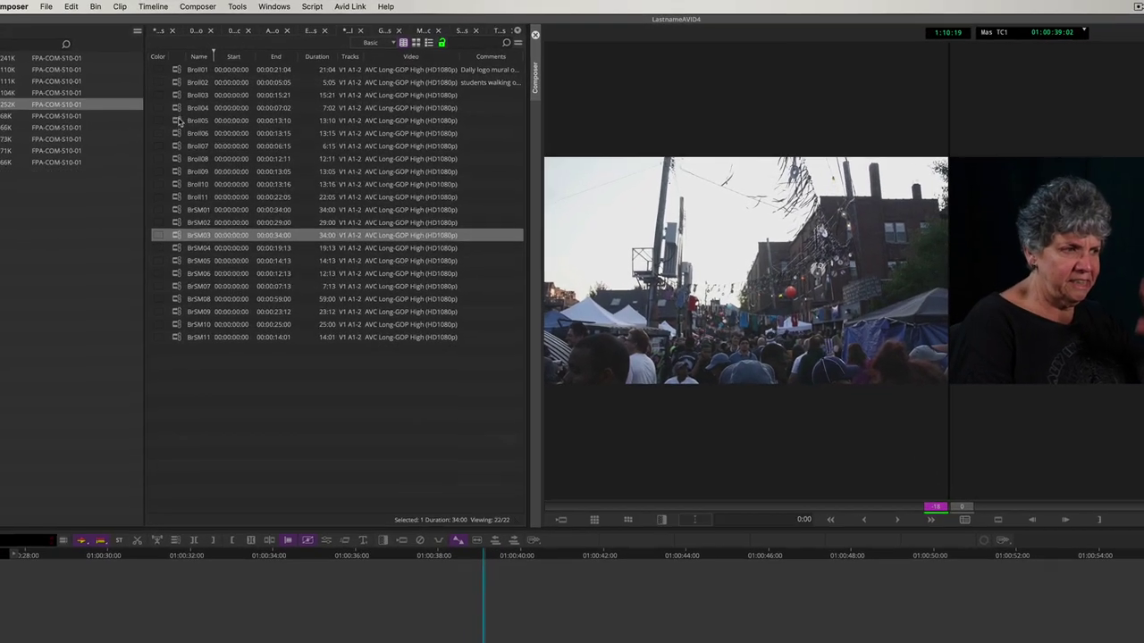
Step: Load Broll05 into the source monitor and mark an IN at 00:00:01:18 and an OUT at 00:00:06:14
{"action": "double_click", "coordinate": [197, 113]}
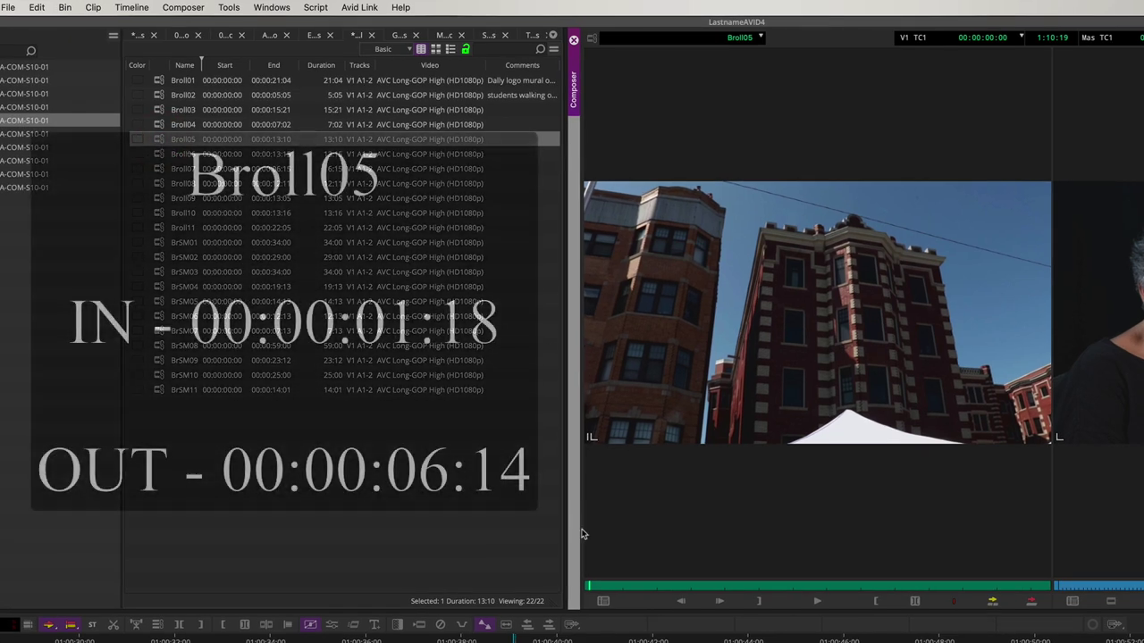
{"action": "left_click_drag", "start_coordinate": [598, 590], "coordinate": [648, 591]}
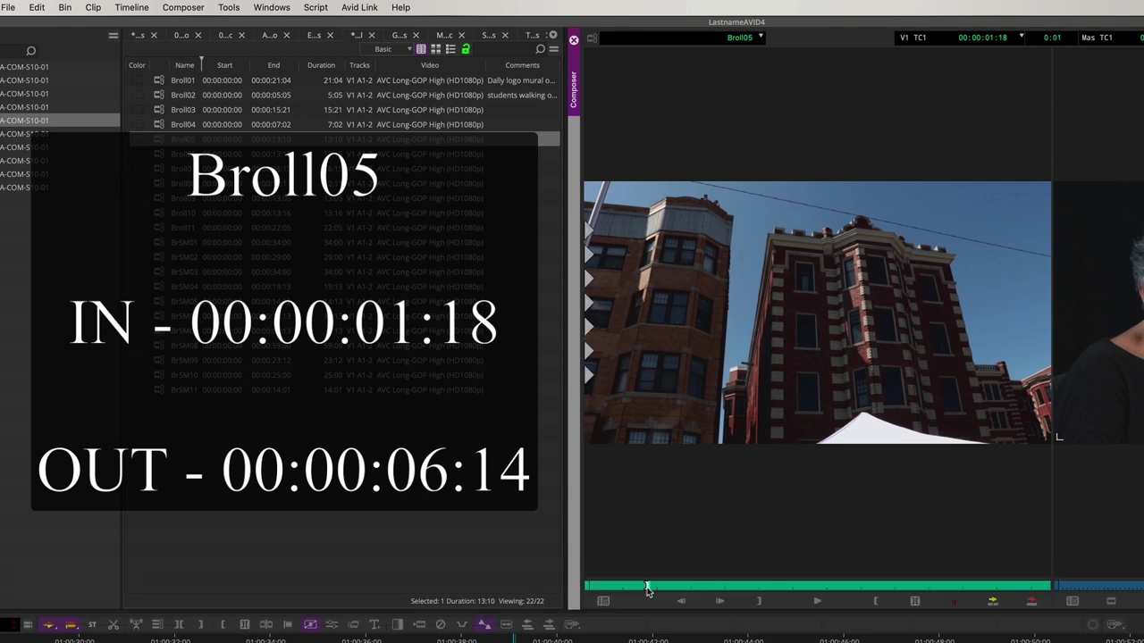
{"action": "key", "text": "i"}
{"action": "left_click_drag", "start_coordinate": [651, 588], "coordinate": [813, 588]}
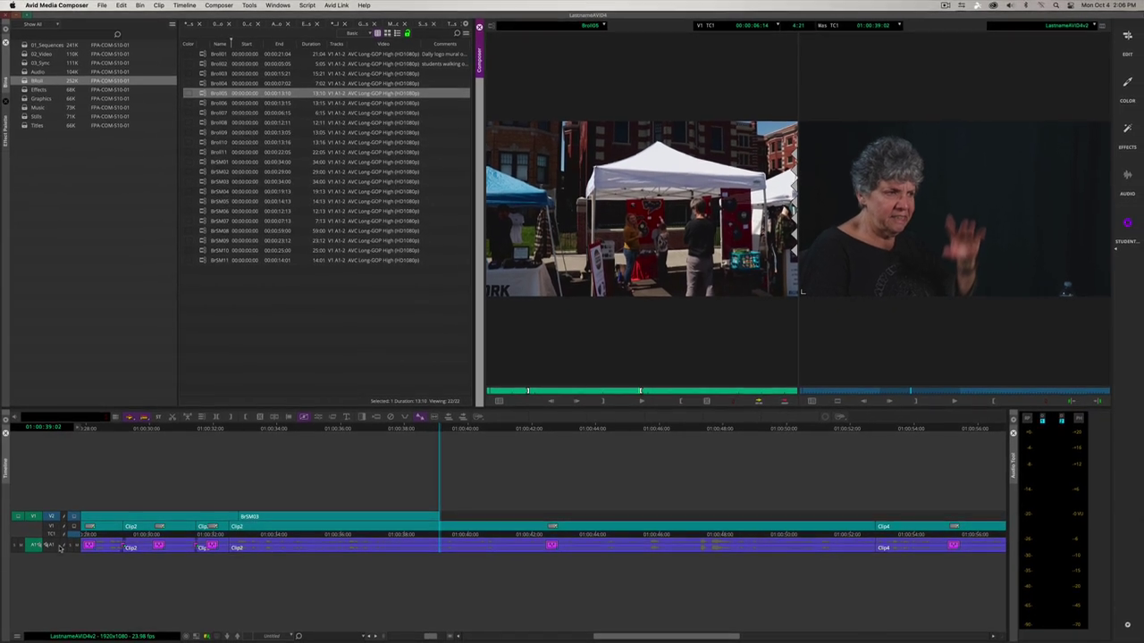
Step: Deselect source audio A1, splice Broll05 onto V2 directly after BrSM03, and play the sequence past its end
{"action": "left_click", "coordinate": [36, 546]}
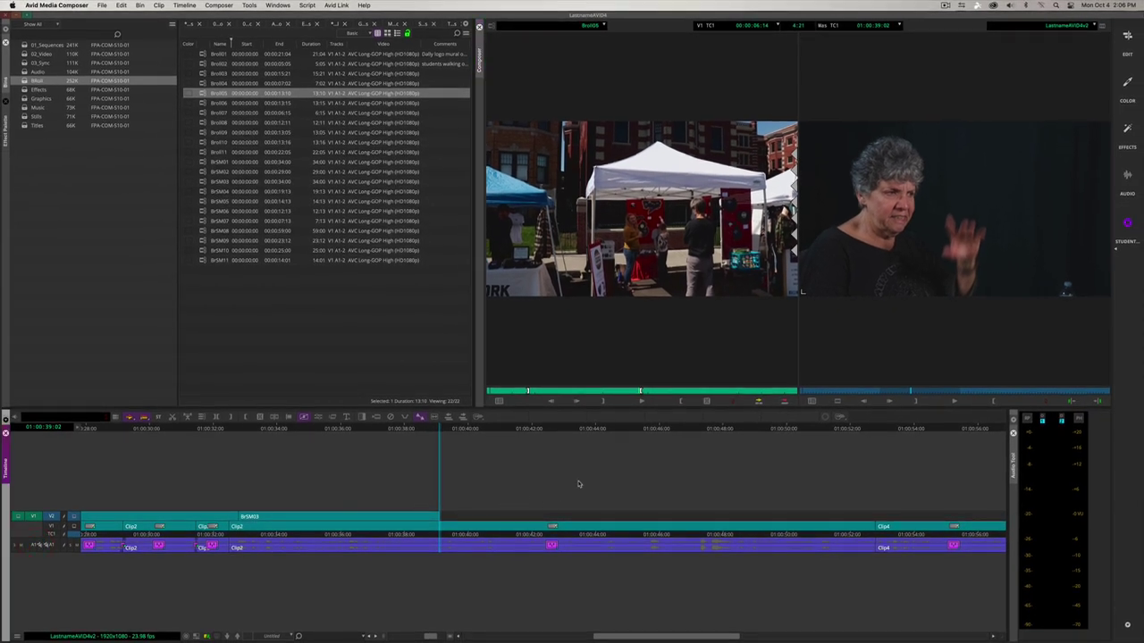
{"action": "key", "text": "v"}
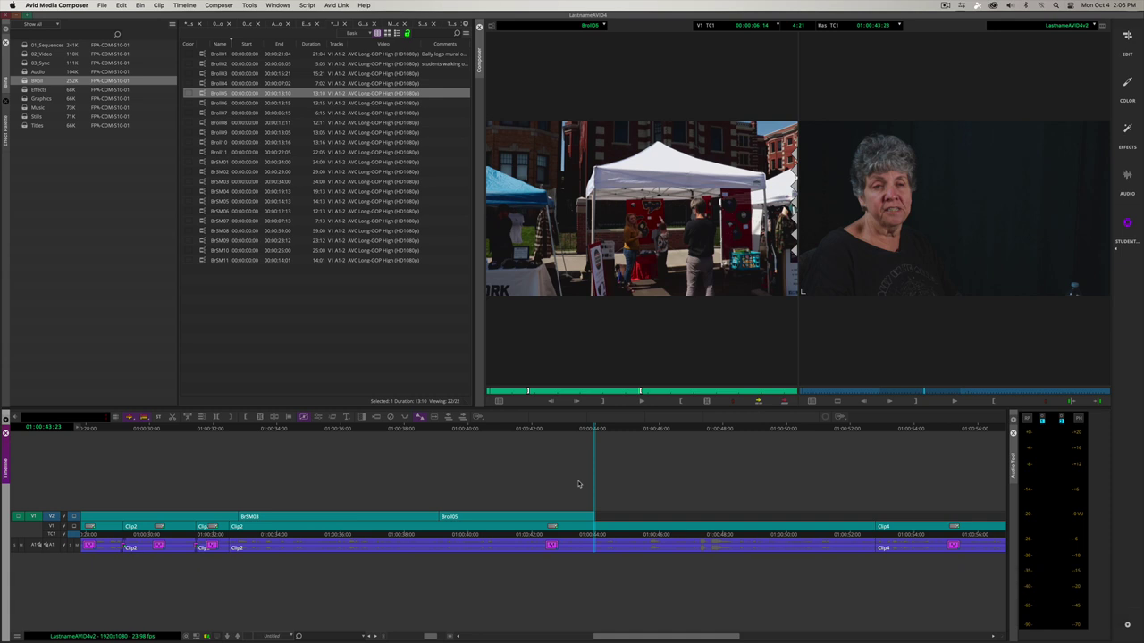
{"action": "left_click", "coordinate": [551, 432]}
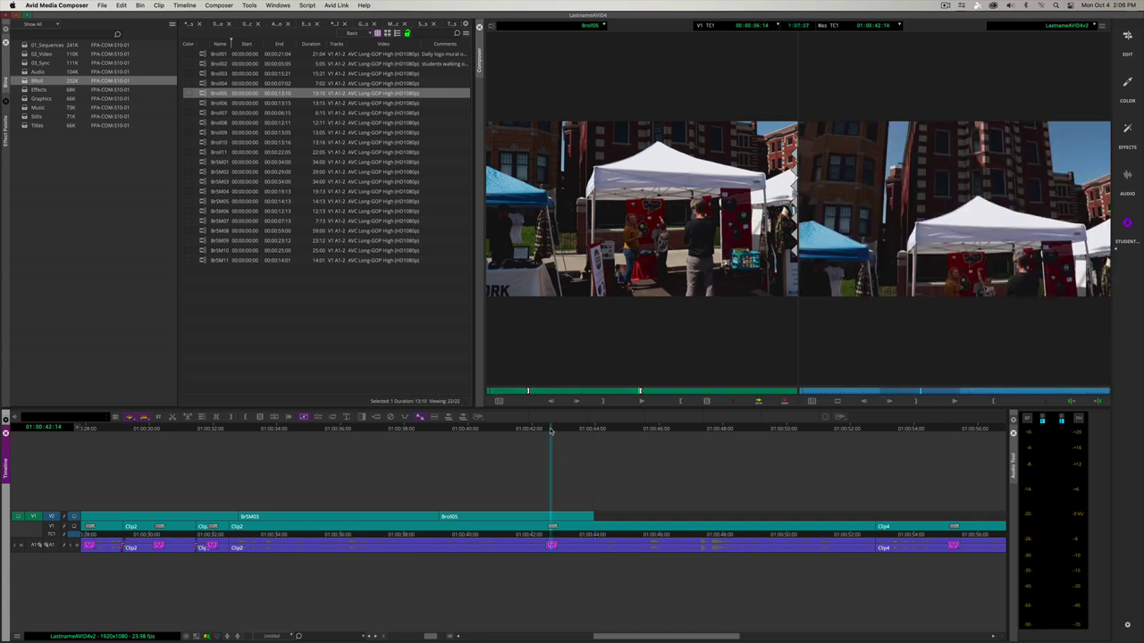
{"action": "key", "text": "space"}
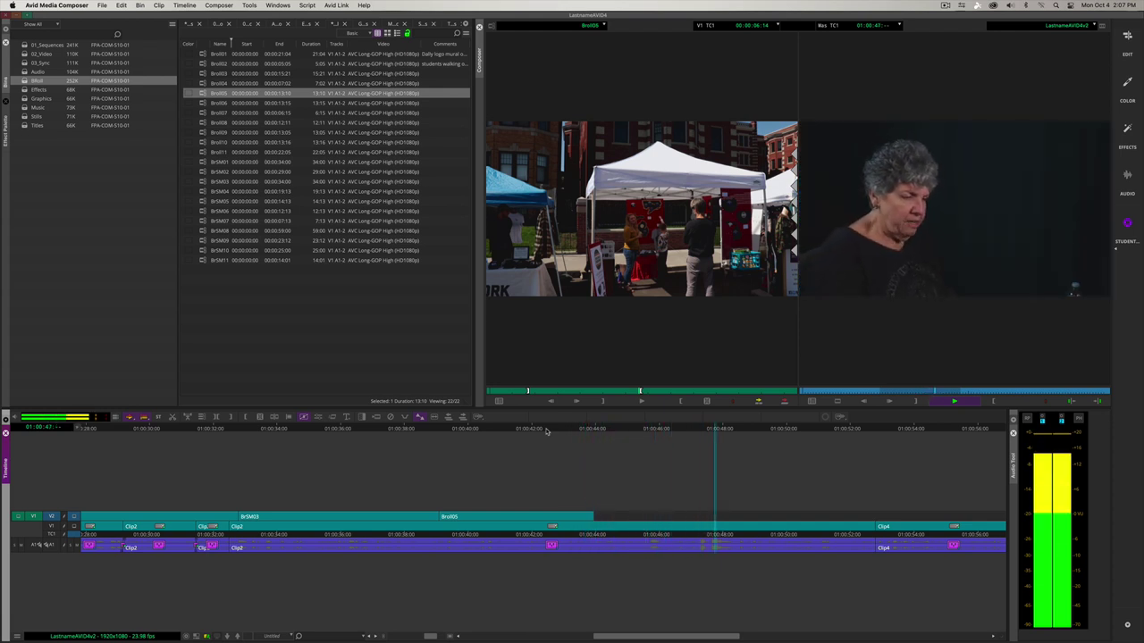
{"action": "key", "text": "space"}
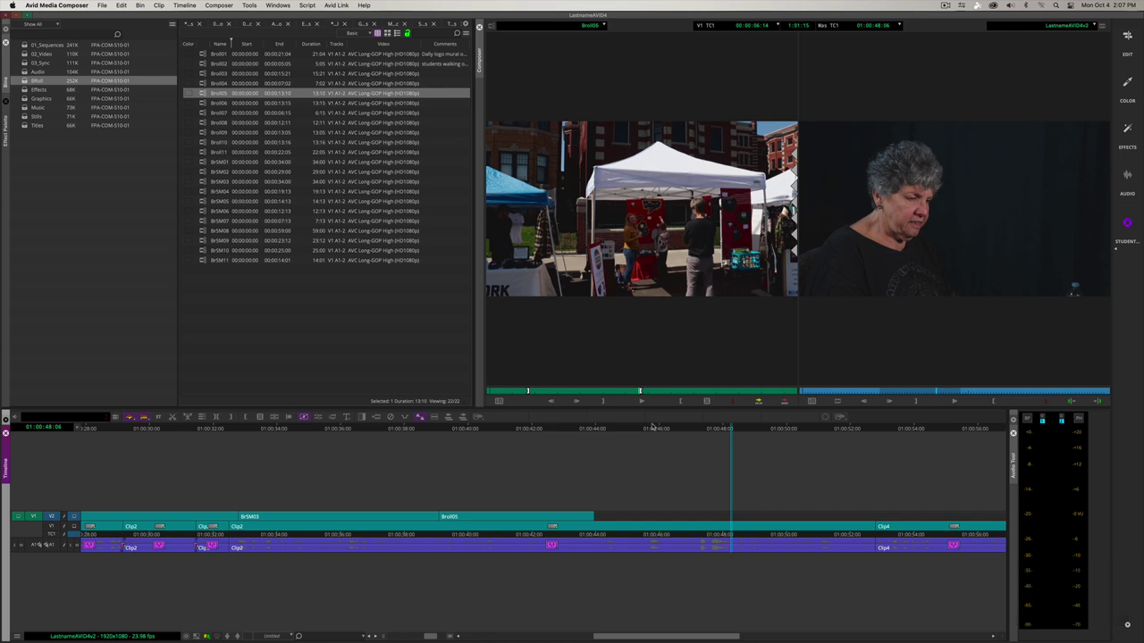
Step: Extend the end of Broll05 on V2 to 01:00:47:01, play past it, and park at its end
{"action": "left_click_drag", "start_coordinate": [719, 430], "coordinate": [695, 443]}
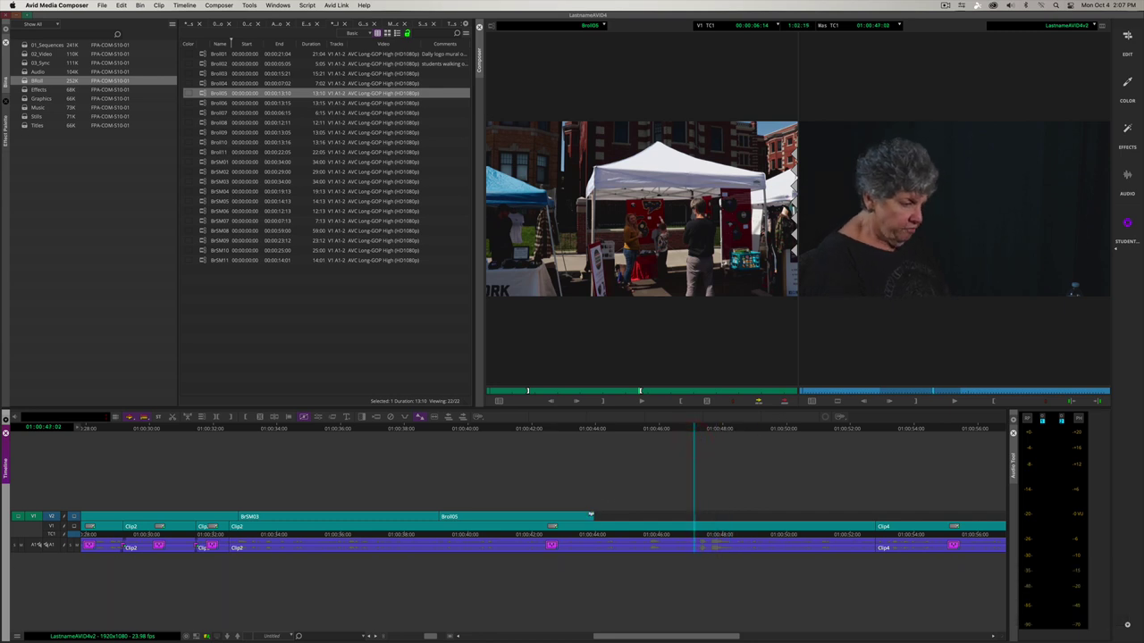
{"action": "left_click_drag", "start_coordinate": [588, 516], "coordinate": [688, 516]}
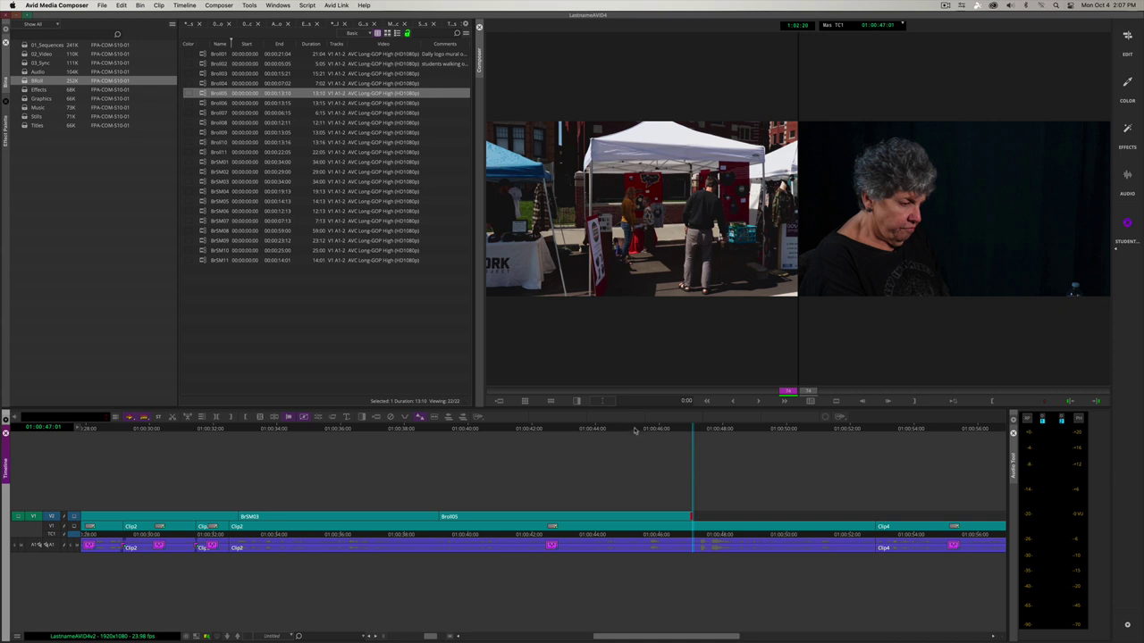
{"action": "key", "text": "space"}
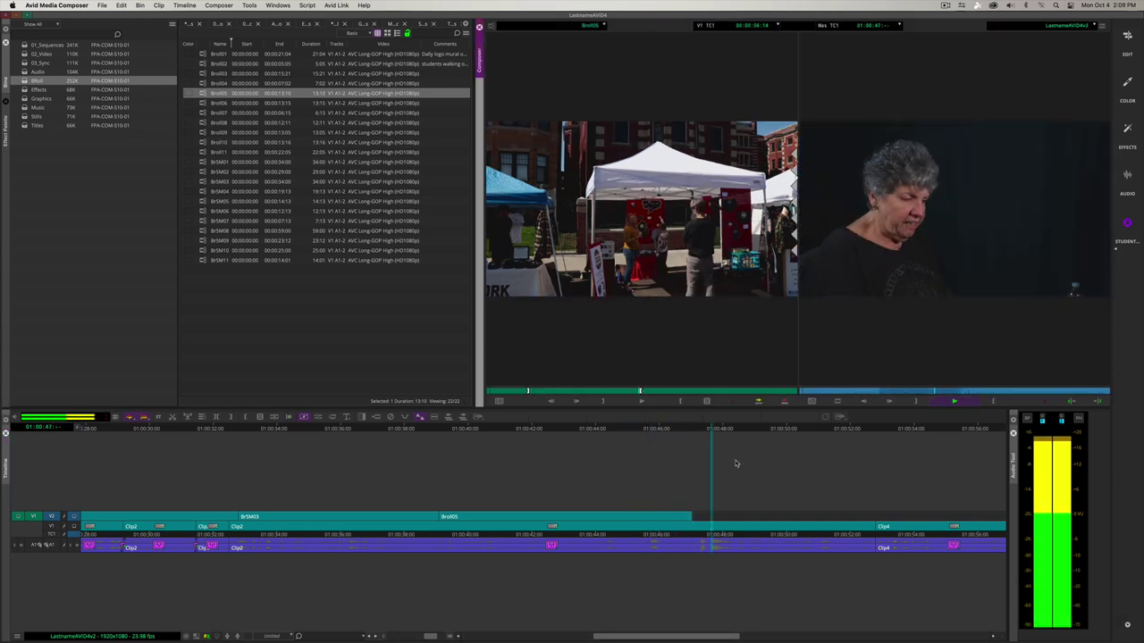
{"action": "key", "text": "space"}
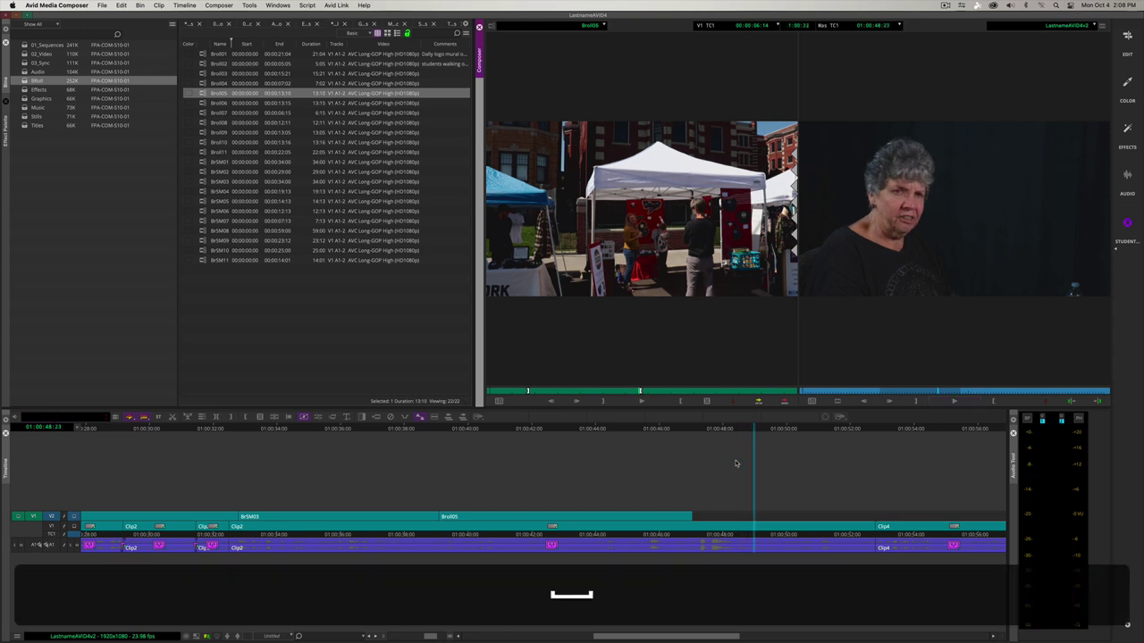
{"action": "left_click", "coordinate": [711, 429], "text": "super"}
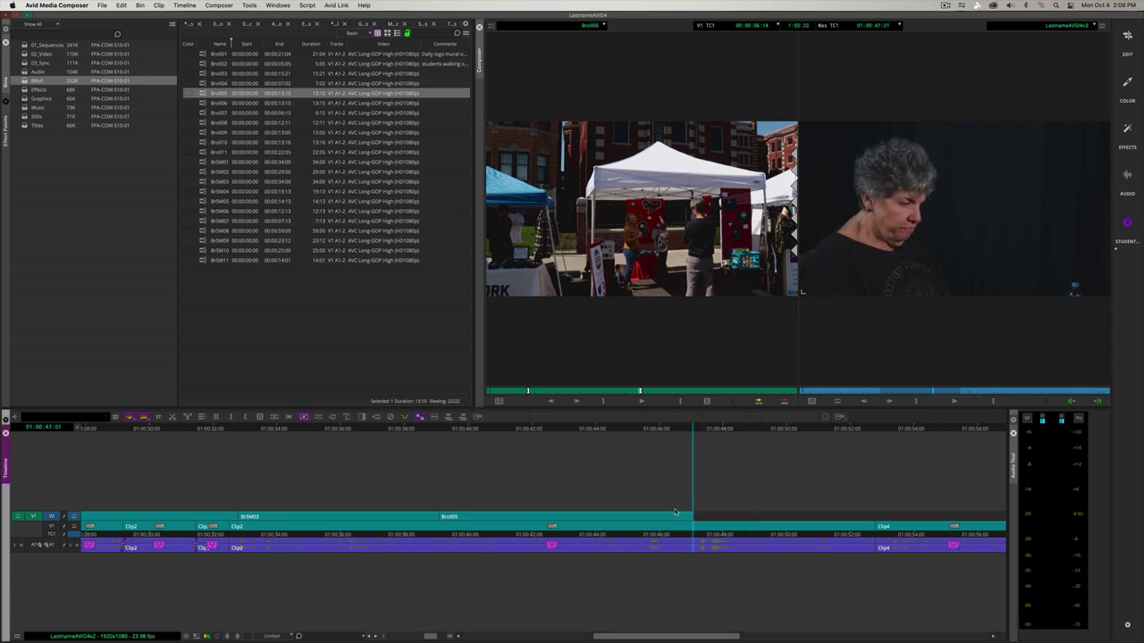
Step: Load Dally_Posters.png from the Stills bin and mark an IN at its first frame and an OUT at 01:00:07:00
{"action": "left_click_drag", "start_coordinate": [677, 638], "coordinate": [734, 636]}
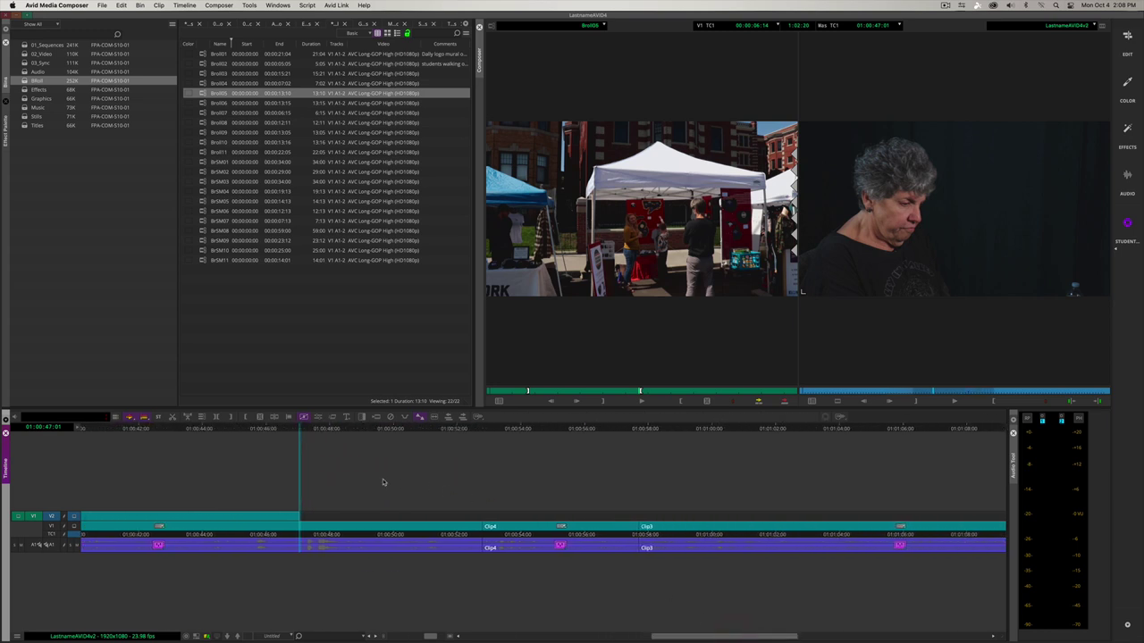
{"action": "left_click", "coordinate": [24, 117]}
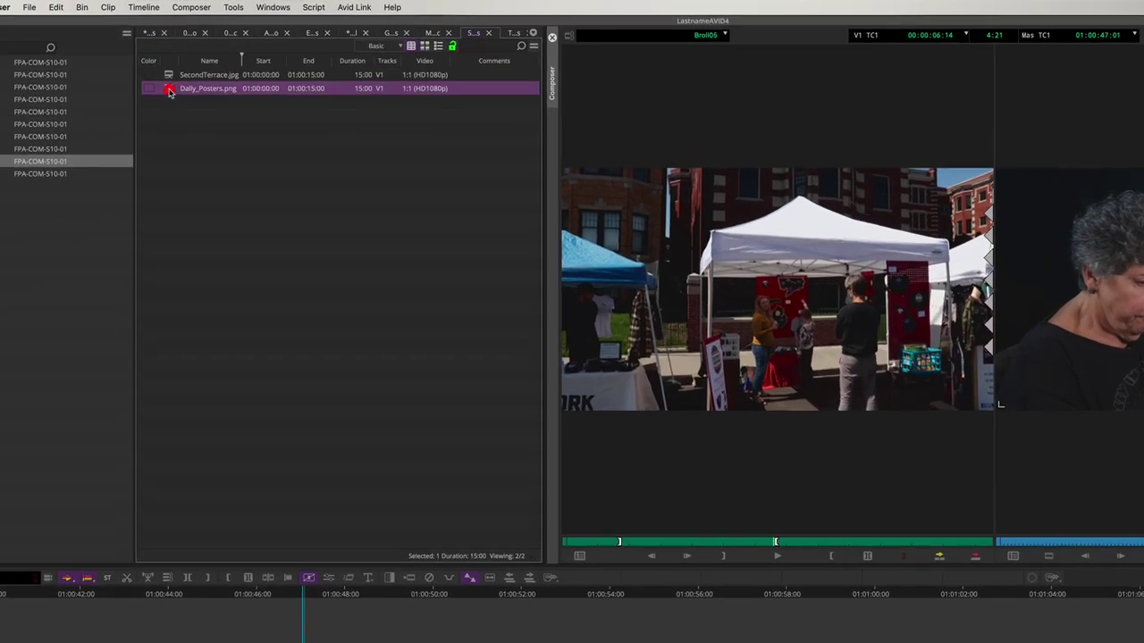
{"action": "double_click", "coordinate": [169, 92]}
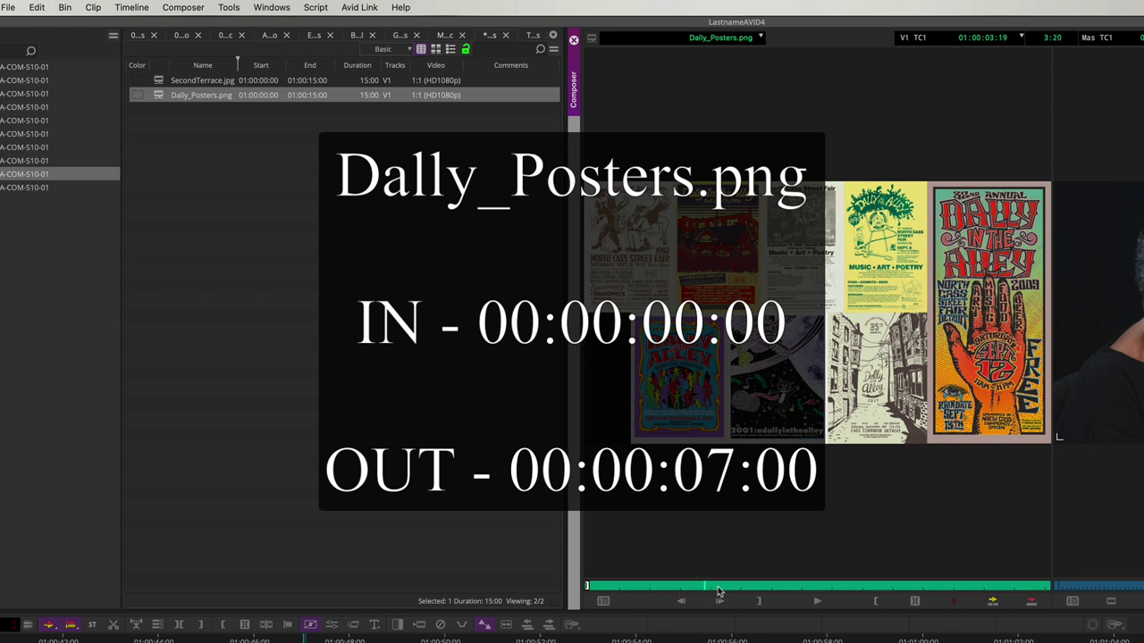
{"action": "left_click", "coordinate": [809, 590]}
{"action": "left_click", "coordinate": [799, 590]}
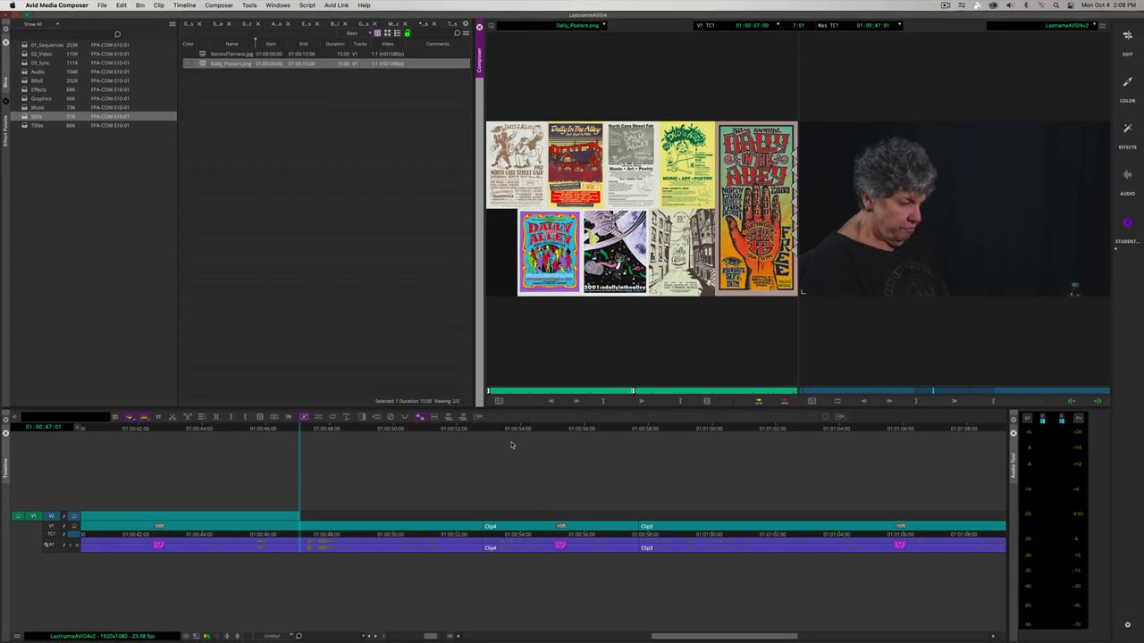
Step: Splice Dally_Posters.png onto V2 after Broll05, play its last part, and trim its end back to 01:00:52:19 at Clip4
{"action": "key", "text": "v"}
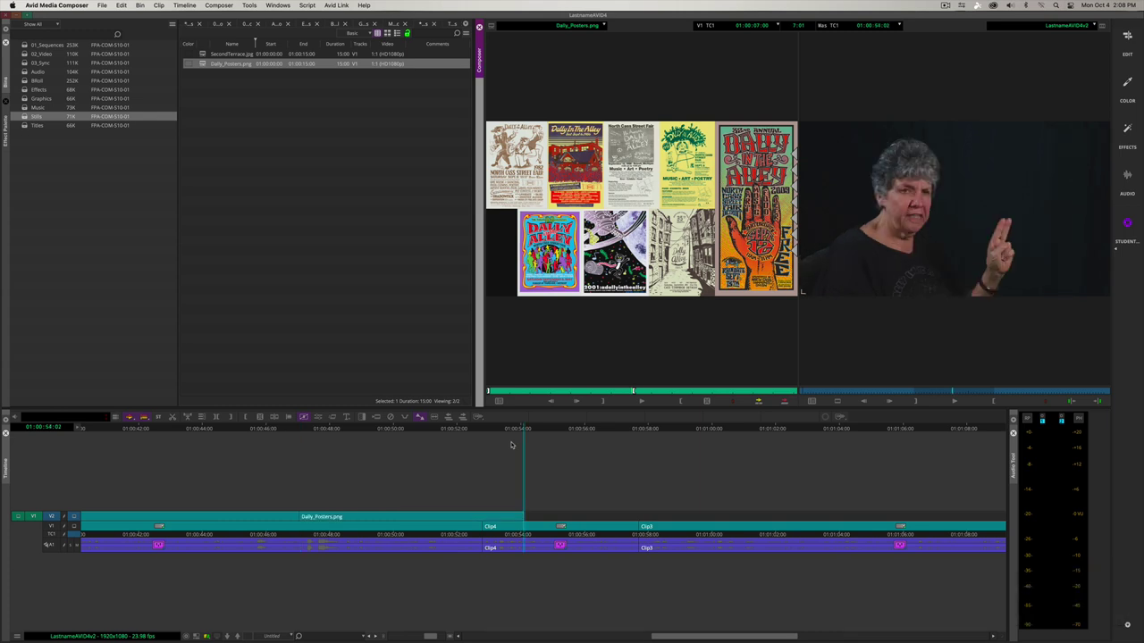
{"action": "left_click", "coordinate": [485, 428]}
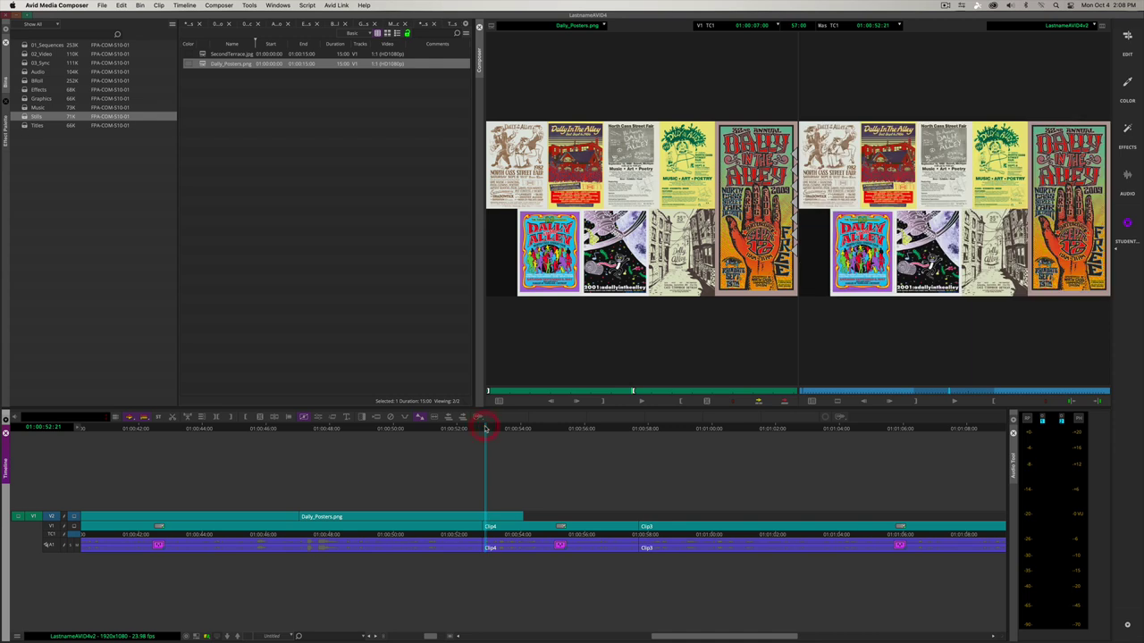
{"action": "key", "text": "space"}
{"action": "key", "text": "space"}
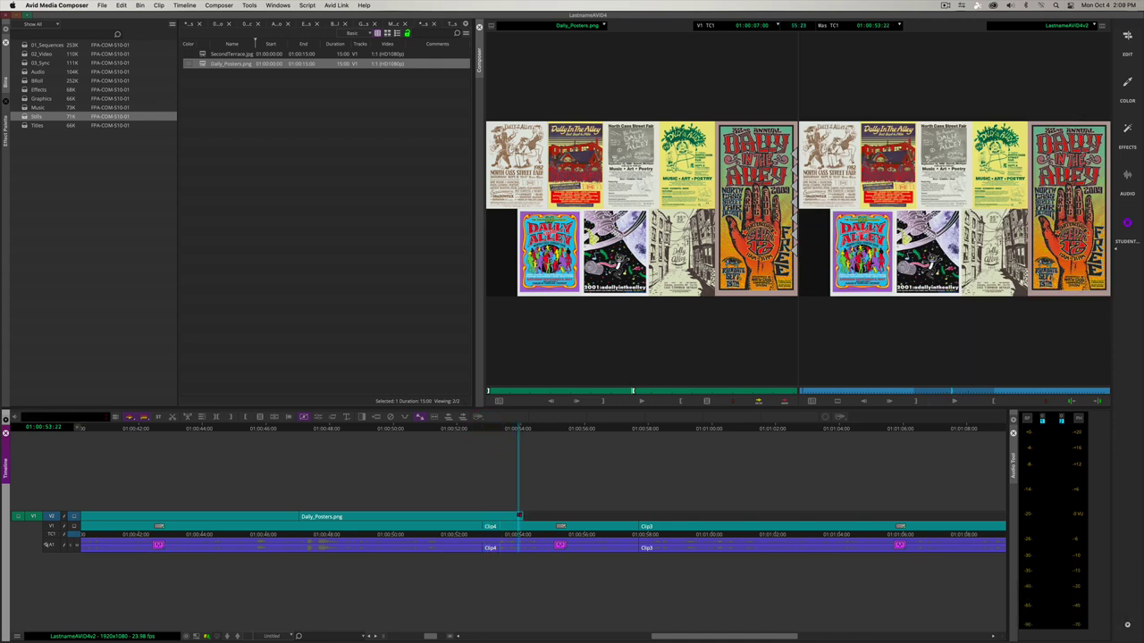
{"action": "left_click_drag", "start_coordinate": [519, 516], "coordinate": [479, 517]}
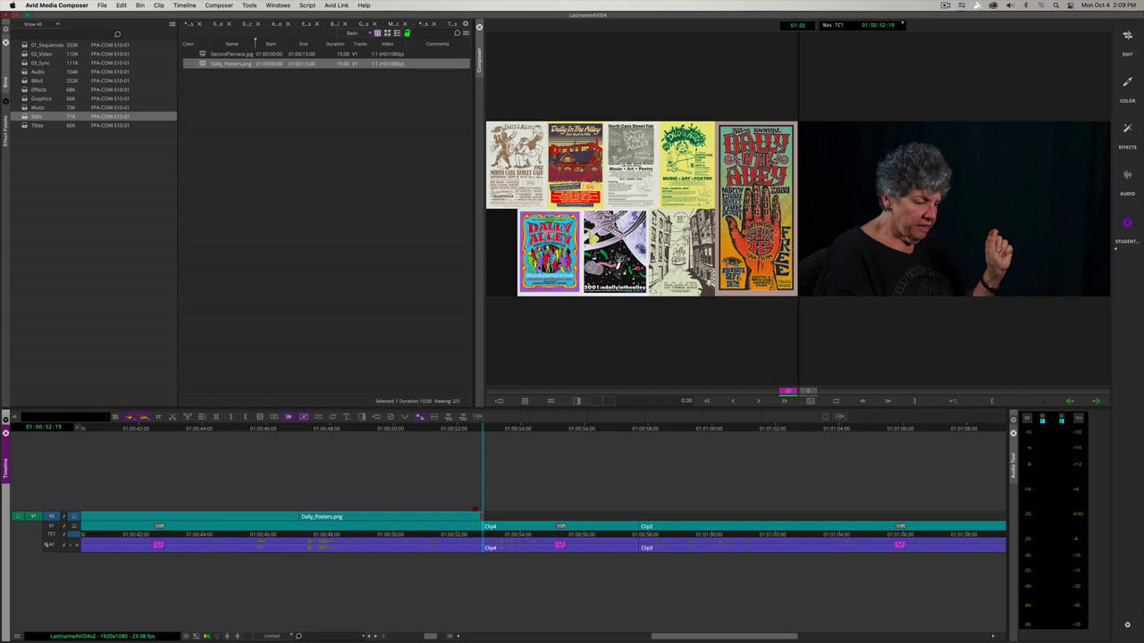
Step: Load BrSM01 from the BRoll bin into the source monitor and cue it to about 00:00:01:00
{"action": "double_click", "coordinate": [20, 80]}
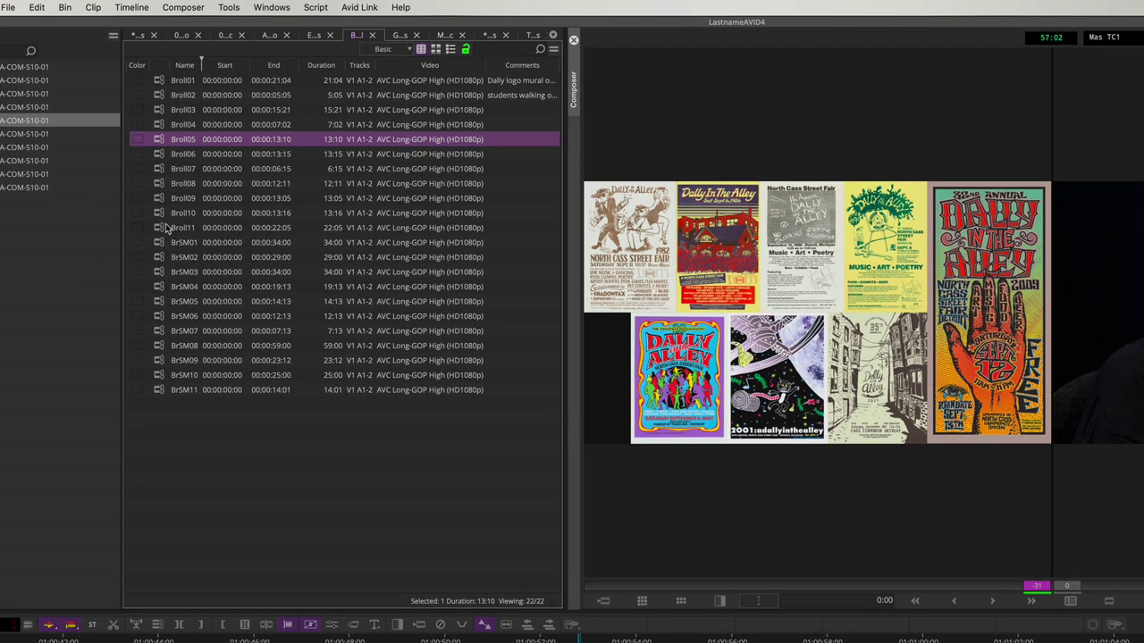
{"action": "double_click", "coordinate": [157, 245]}
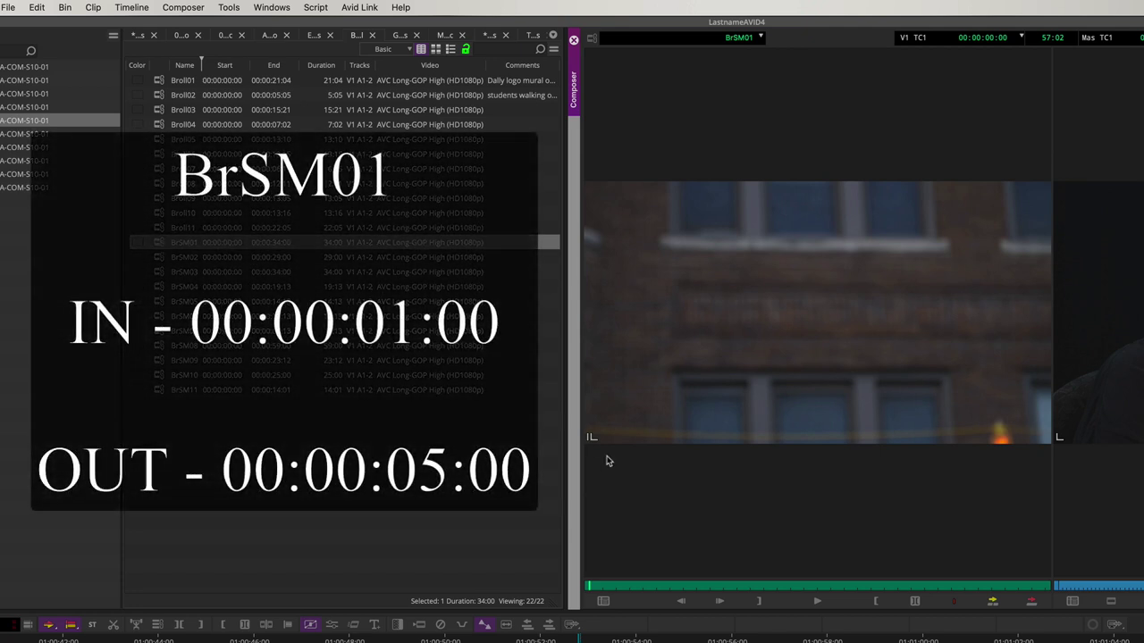
{"action": "mouse_move", "coordinate": [615, 593]}
{"action": "left_mouse_down"}
{"action": "mouse_move", "coordinate": [636, 590]}
{"action": "mouse_move", "coordinate": [599, 589]}
{"action": "left_mouse_up"}
{"action": "key", "text": "Right"}
{"action": "key", "text": "Right"}
{"action": "key", "text": "Right"}
{"action": "key", "text": "Right"}
{"action": "key", "text": "Right"}
{"action": "key", "text": "Right"}
{"action": "key", "text": "Right"}
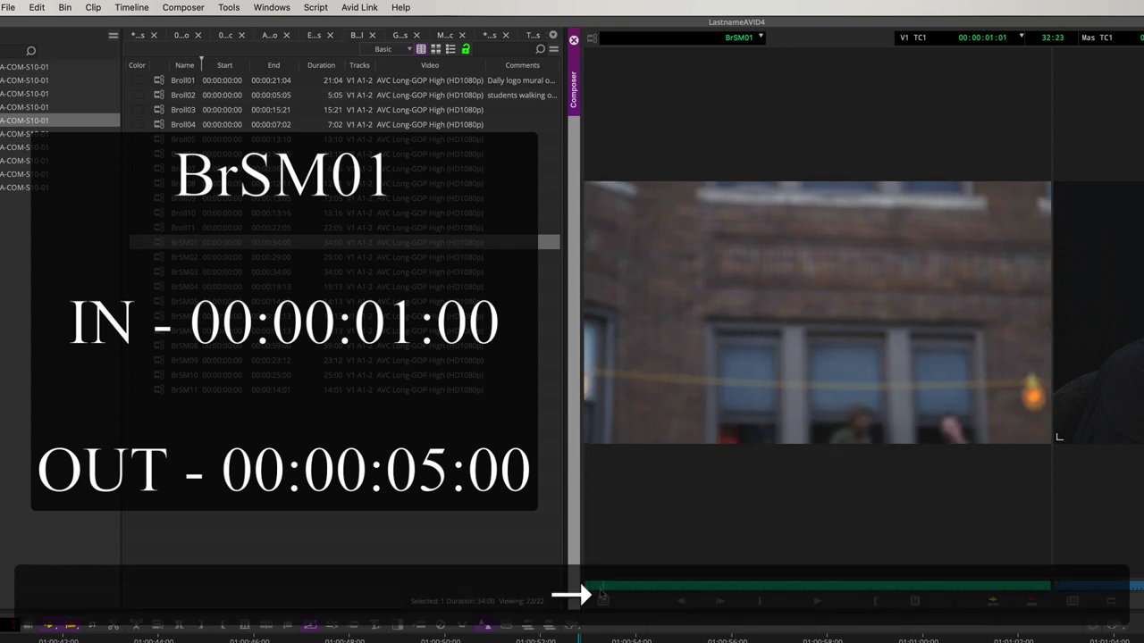
Step: Mark BrSM01 from 00:00:01:00 to 00:00:05:00 and overwrite only its video onto V2 directly after Daily_Posters.png
{"action": "key", "text": "Left"}
{"action": "key", "text": "i"}
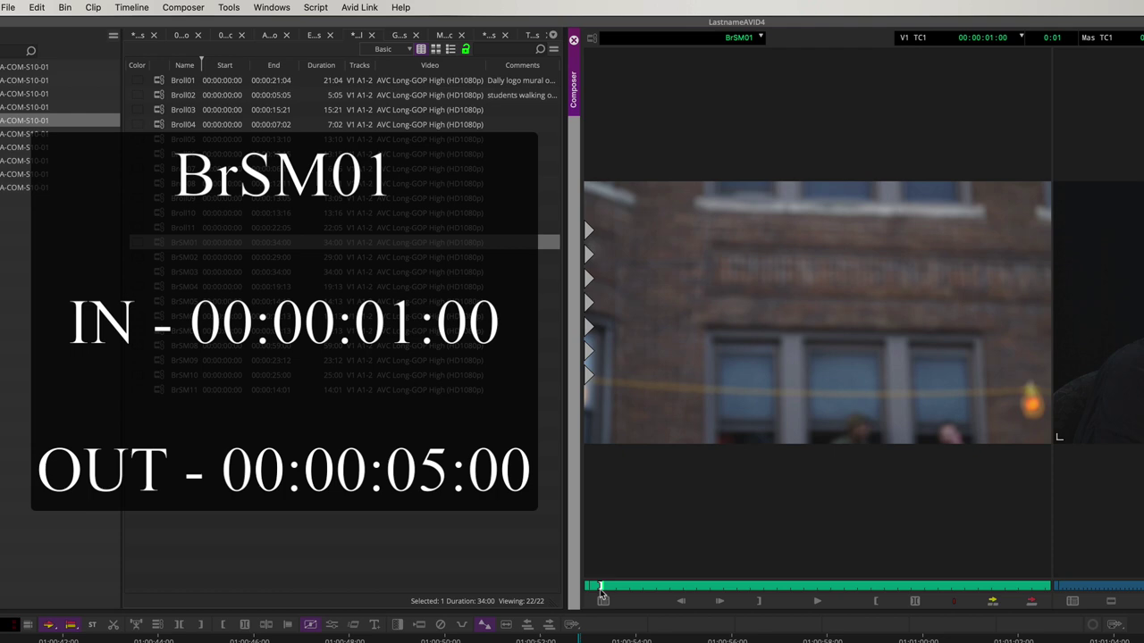
{"action": "mouse_move", "coordinate": [655, 586]}
{"action": "left_mouse_down"}
{"action": "mouse_move", "coordinate": [666, 590]}
{"action": "mouse_move", "coordinate": [656, 588]}
{"action": "left_mouse_up"}
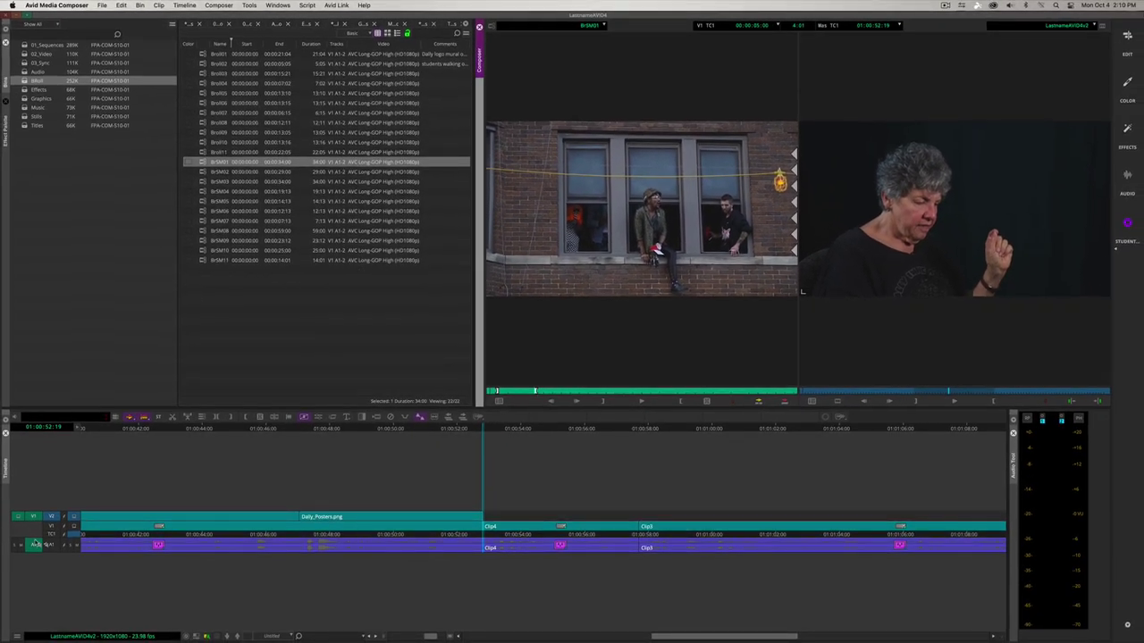
{"action": "left_click", "coordinate": [36, 544]}
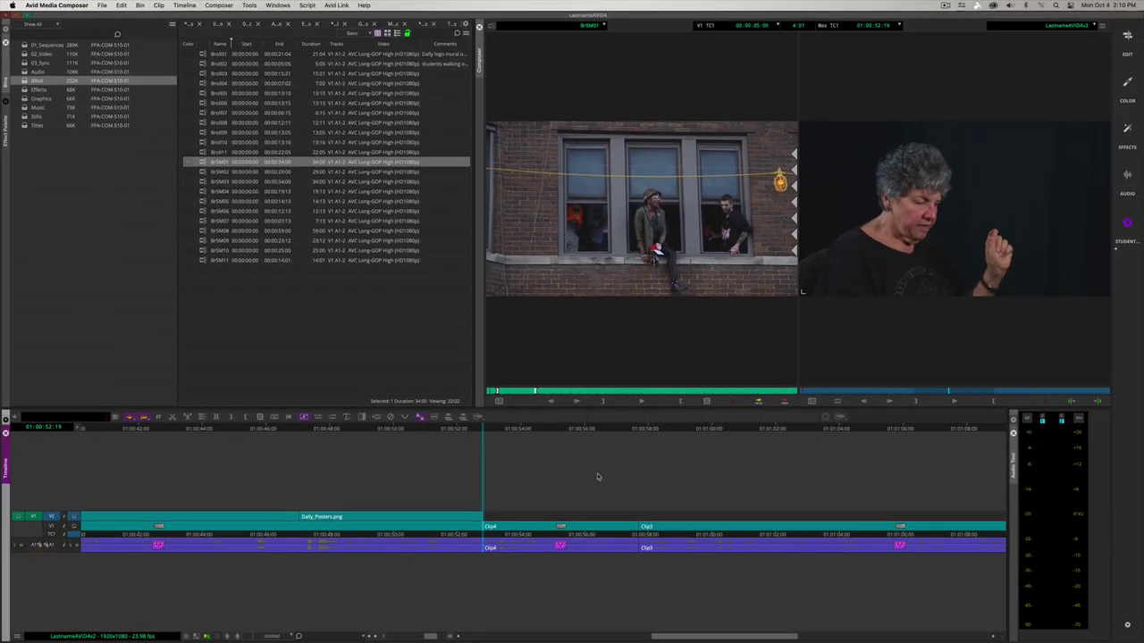
{"action": "key", "text": "v"}
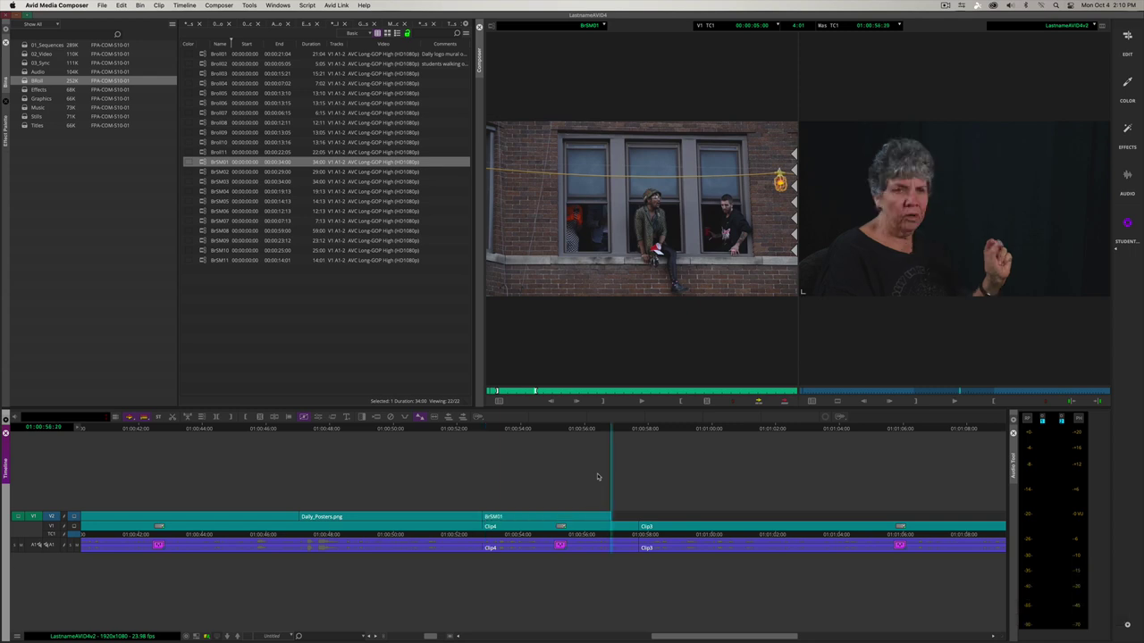
Step: Play back the end of BrSM01 in the sequence and extend its tail on V2 by 29 frames
{"action": "left_click", "coordinate": [580, 431]}
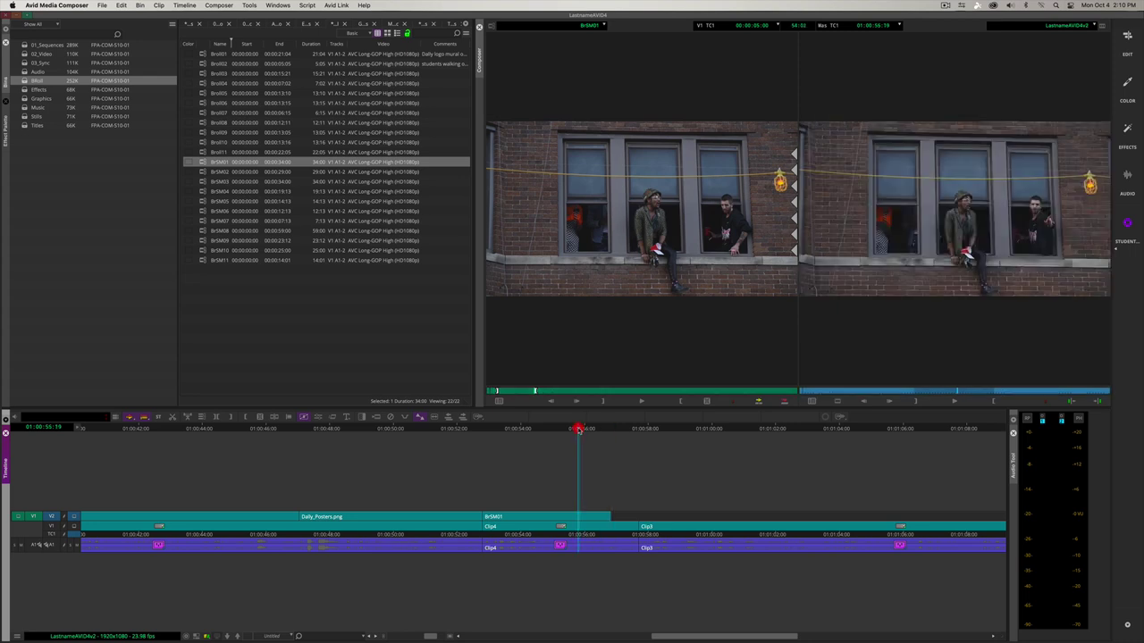
{"action": "key", "text": "space"}
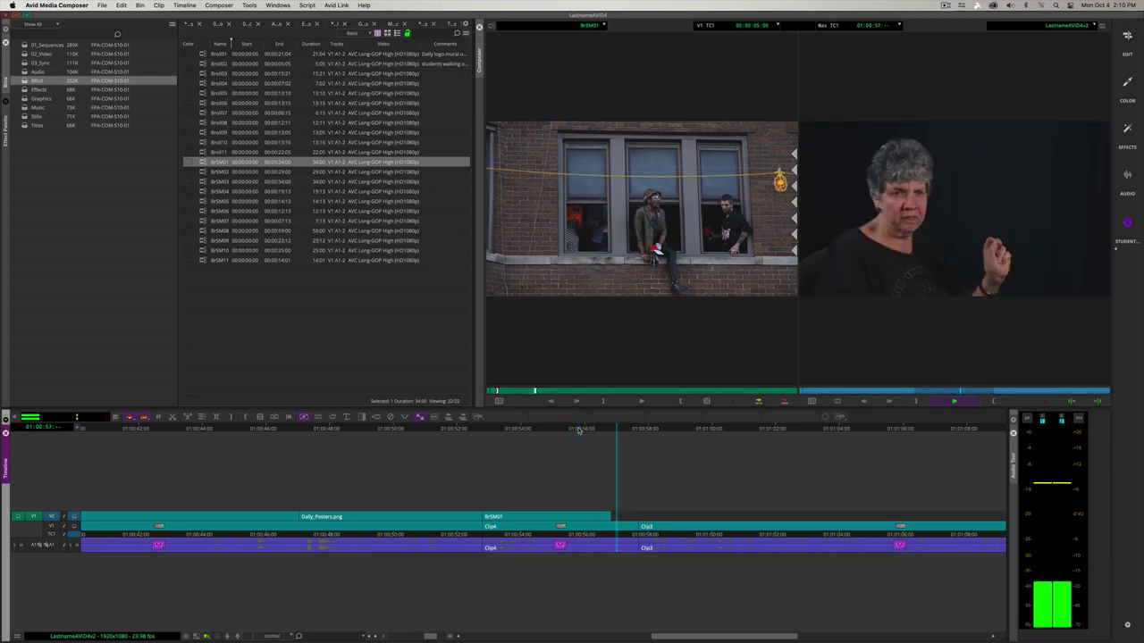
{"action": "key", "text": "space"}
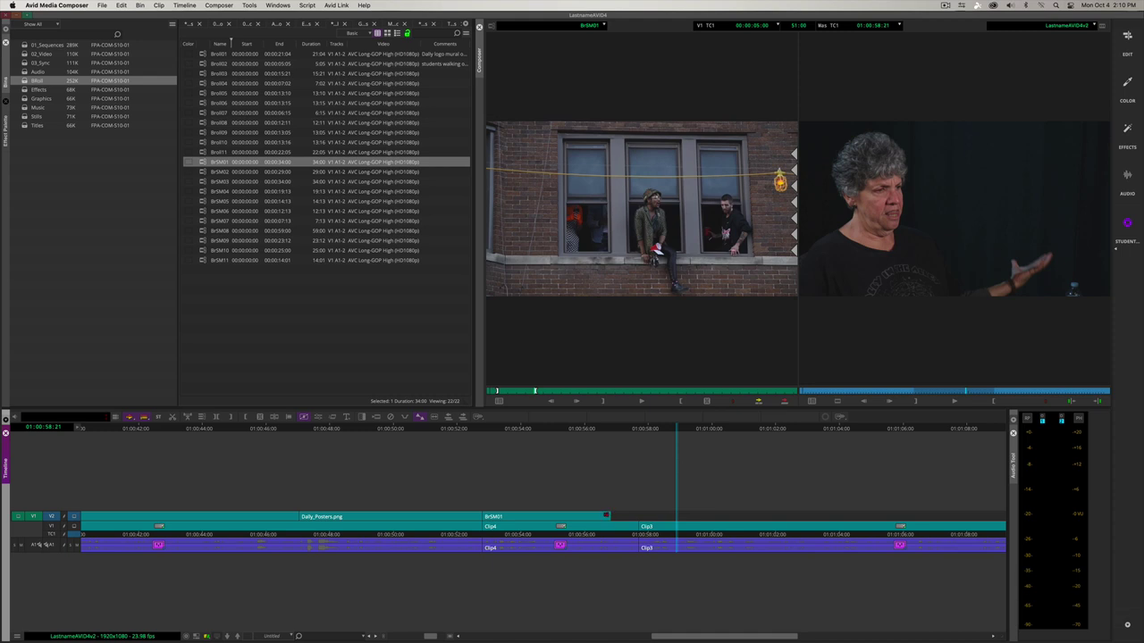
{"action": "left_click_drag", "start_coordinate": [609, 517], "coordinate": [645, 517]}
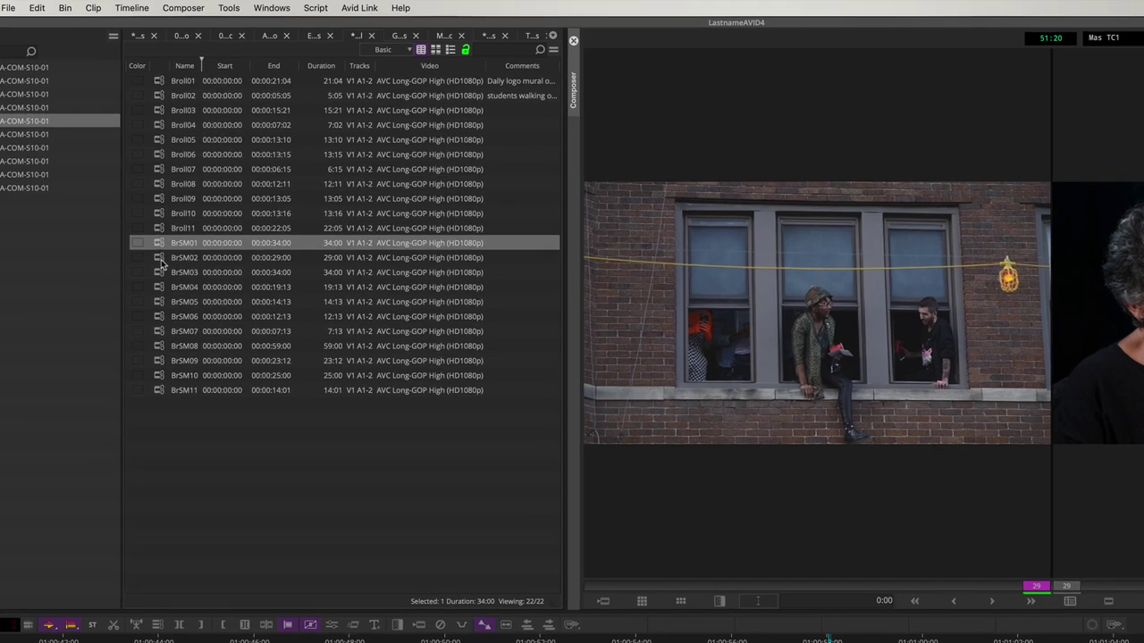
Step: Load BrSM02 as the source clip and mark its IN point at 00:00:03:09
{"action": "double_click", "coordinate": [171, 235]}
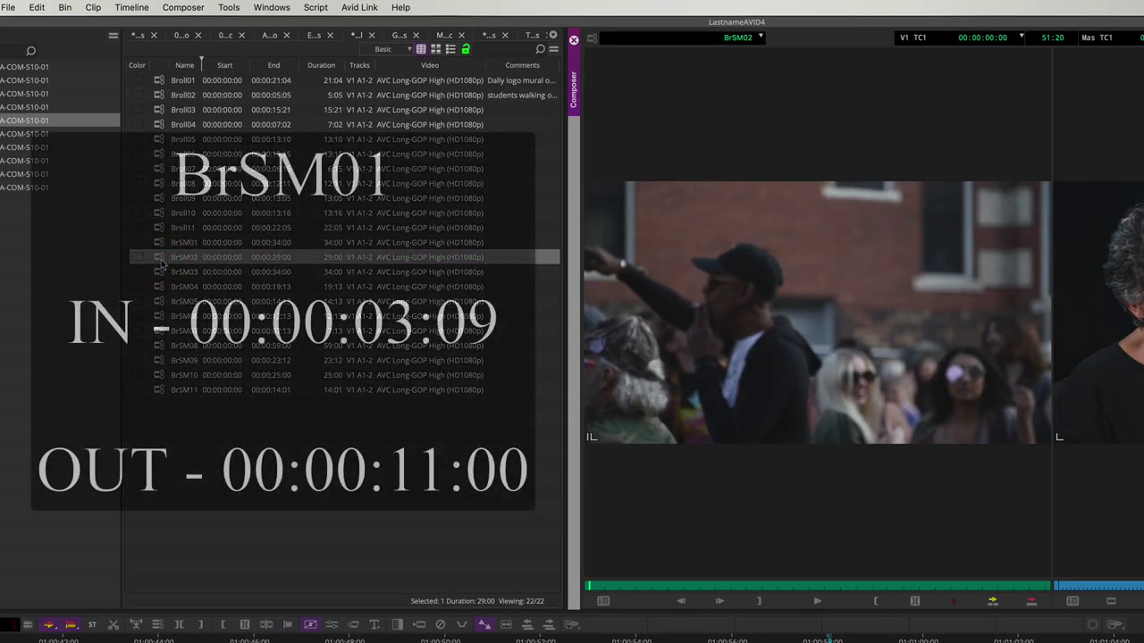
{"action": "left_click_drag", "start_coordinate": [623, 587], "coordinate": [640, 590]}
{"action": "key", "text": "Right"}
{"action": "key", "text": "Right"}
{"action": "key", "text": "Right"}
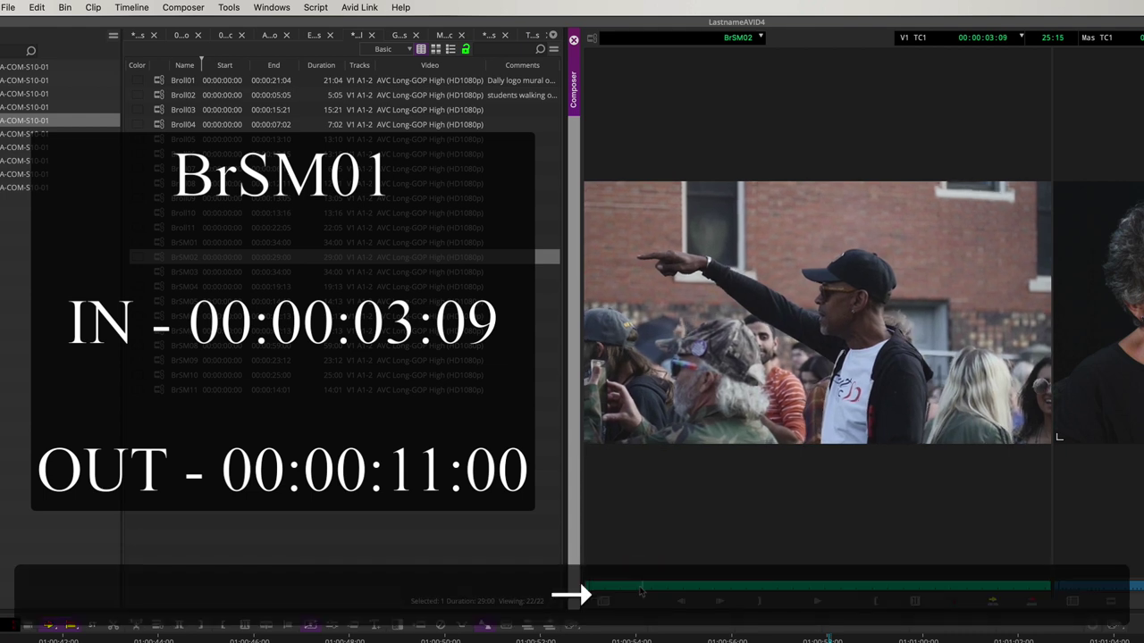
{"action": "key", "text": "i"}
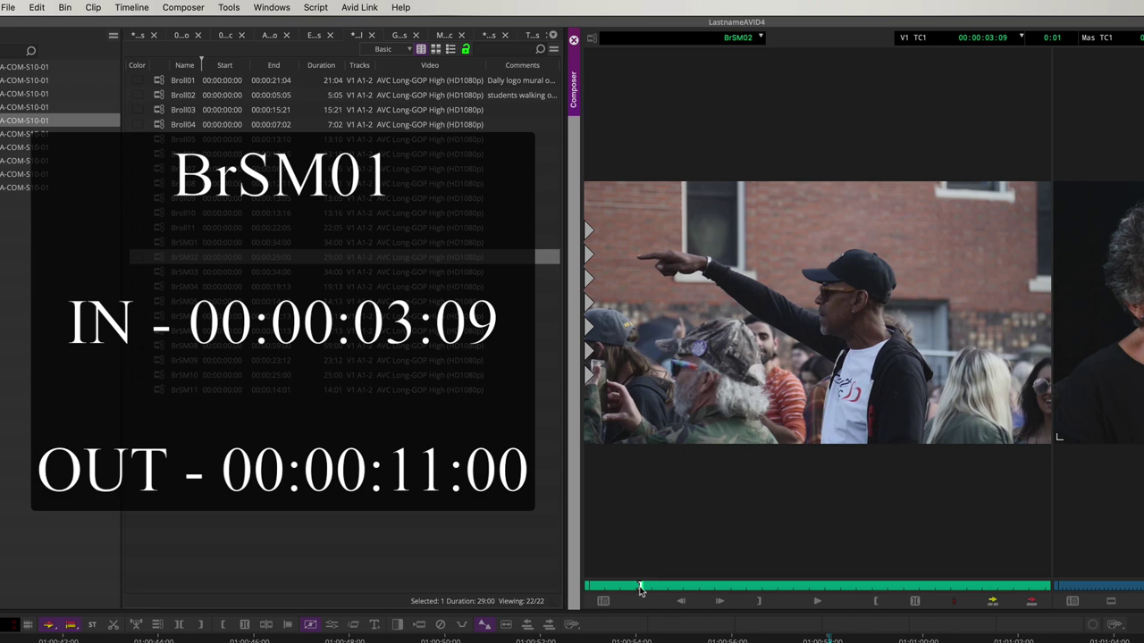
Step: Mark BrSM02's OUT point at 00:00:11:00 and overwrite only its video onto V2 directly after BrSM01
{"action": "left_click_drag", "start_coordinate": [640, 587], "coordinate": [768, 588]}
{"action": "key", "text": "Left"}
{"action": "key", "text": "Left"}
{"action": "key", "text": "Left"}
{"action": "key", "text": "Left"}
{"action": "key", "text": "Left"}
{"action": "key", "text": "Left"}
{"action": "key", "text": "Left"}
{"action": "key", "text": "Left"}
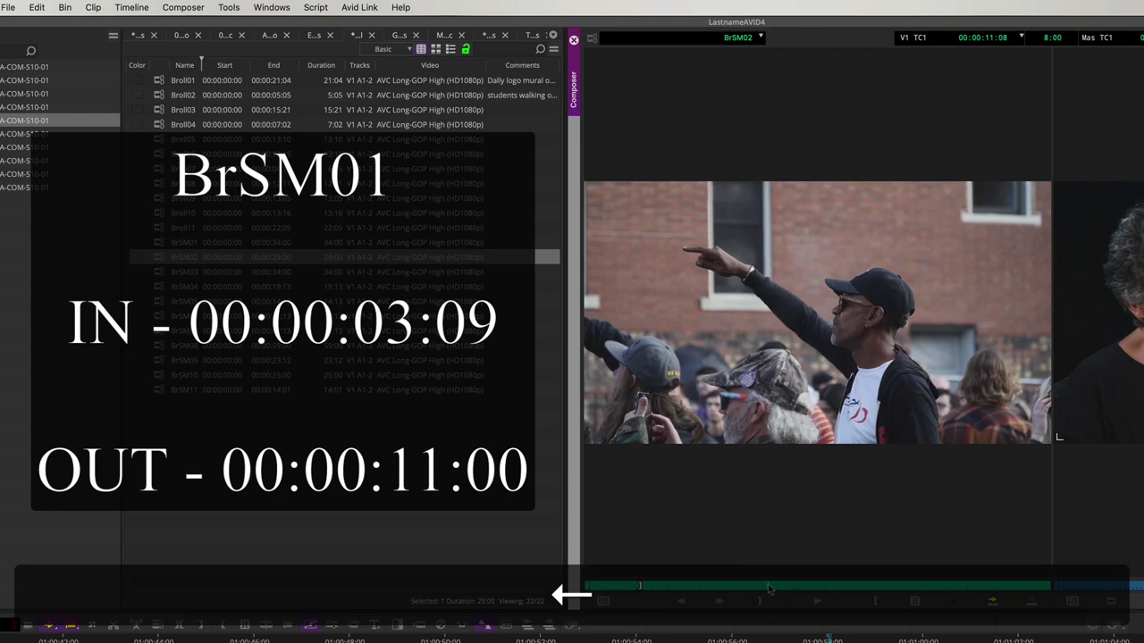
{"action": "key", "text": "Left"}
{"action": "key", "text": "Left"}
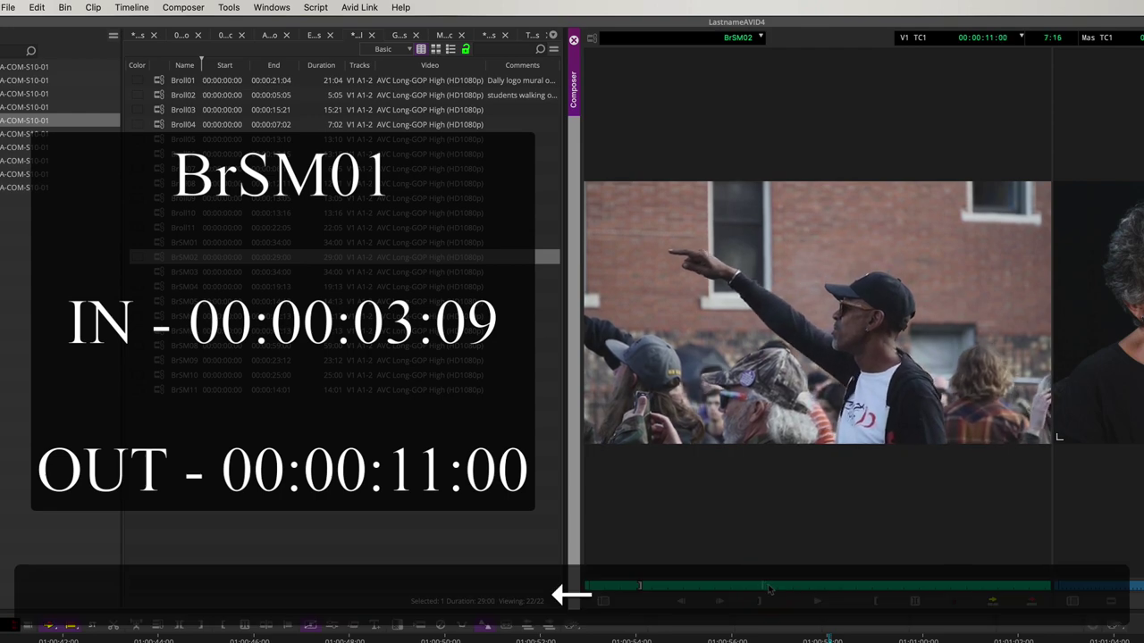
{"action": "key", "text": "o"}
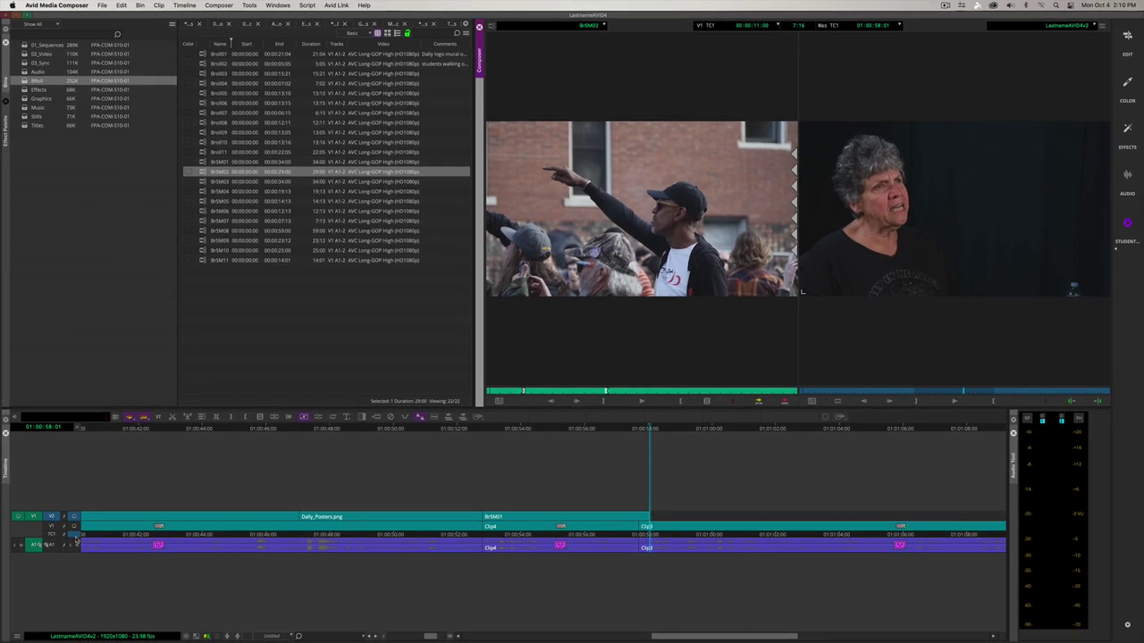
{"action": "left_click", "coordinate": [35, 545]}
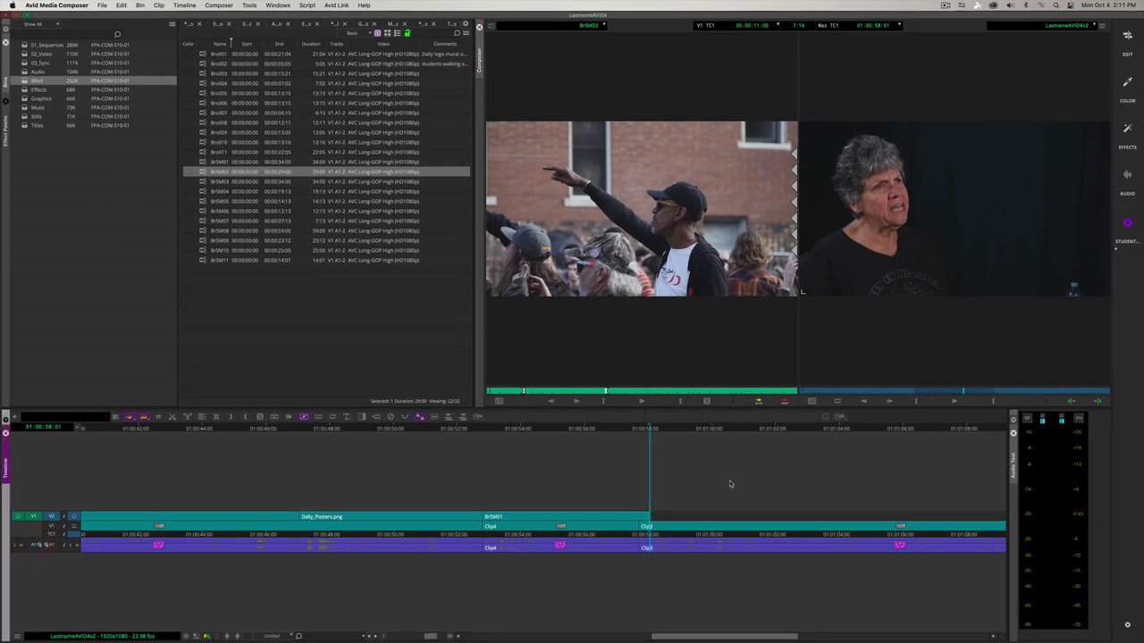
{"action": "key", "text": "v"}
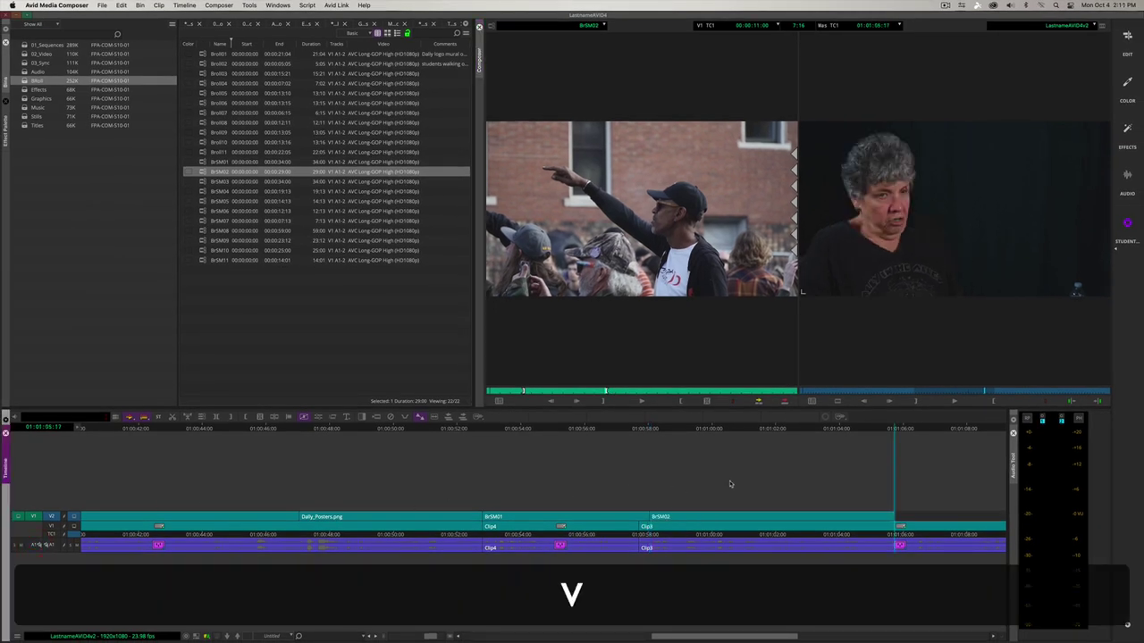
Step: Play back the end of BrSM02 in the sequence and shorten its tail on V2 by 37 frames
{"action": "left_click_drag", "start_coordinate": [722, 638], "coordinate": [789, 640]}
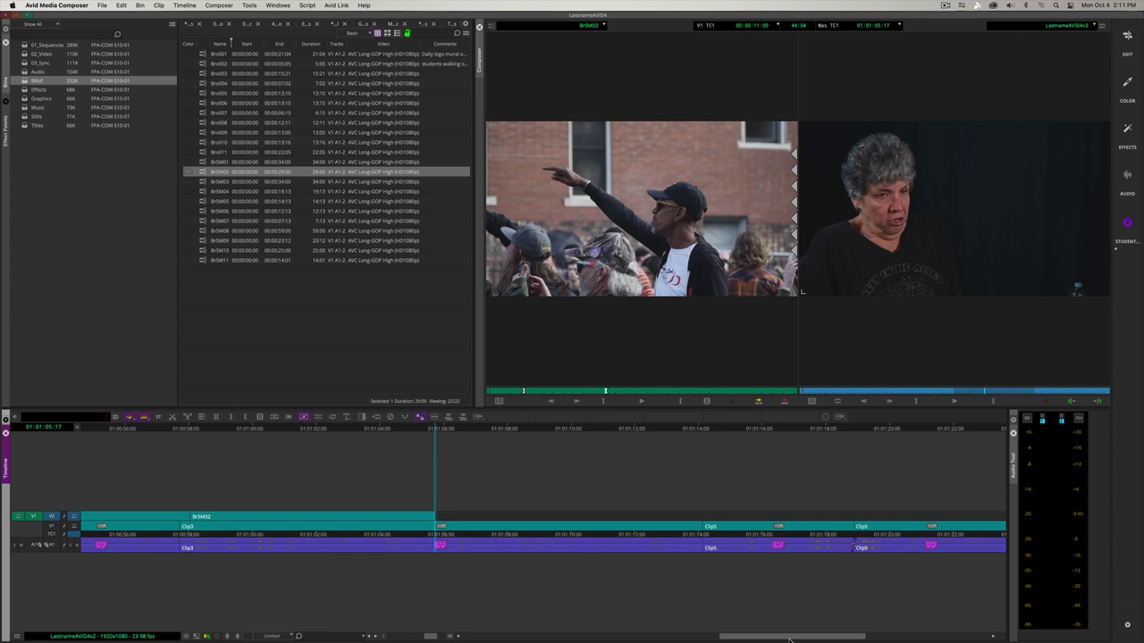
{"action": "left_click", "coordinate": [345, 430]}
{"action": "key", "text": "space"}
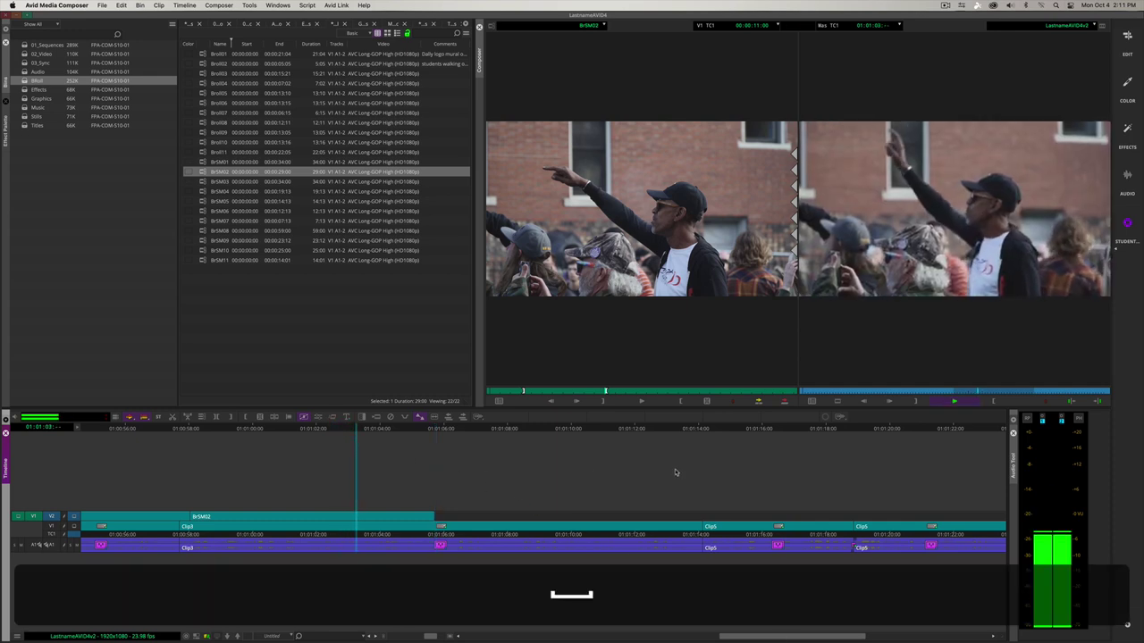
{"action": "key", "text": "space"}
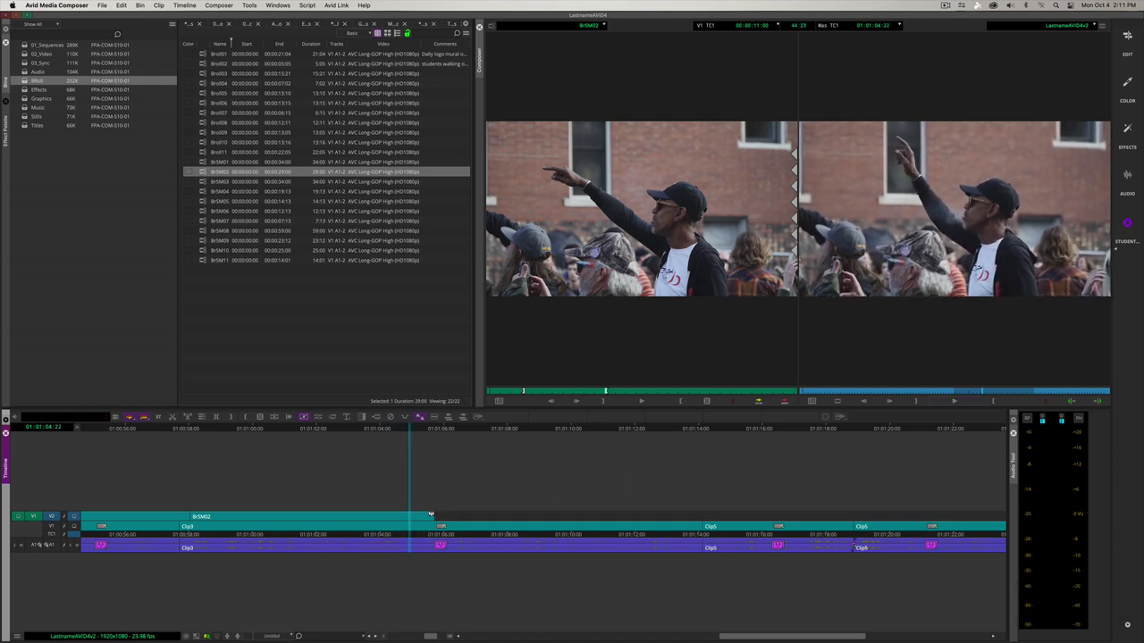
{"action": "key", "text": "u"}
{"action": "key", "text": "j"}
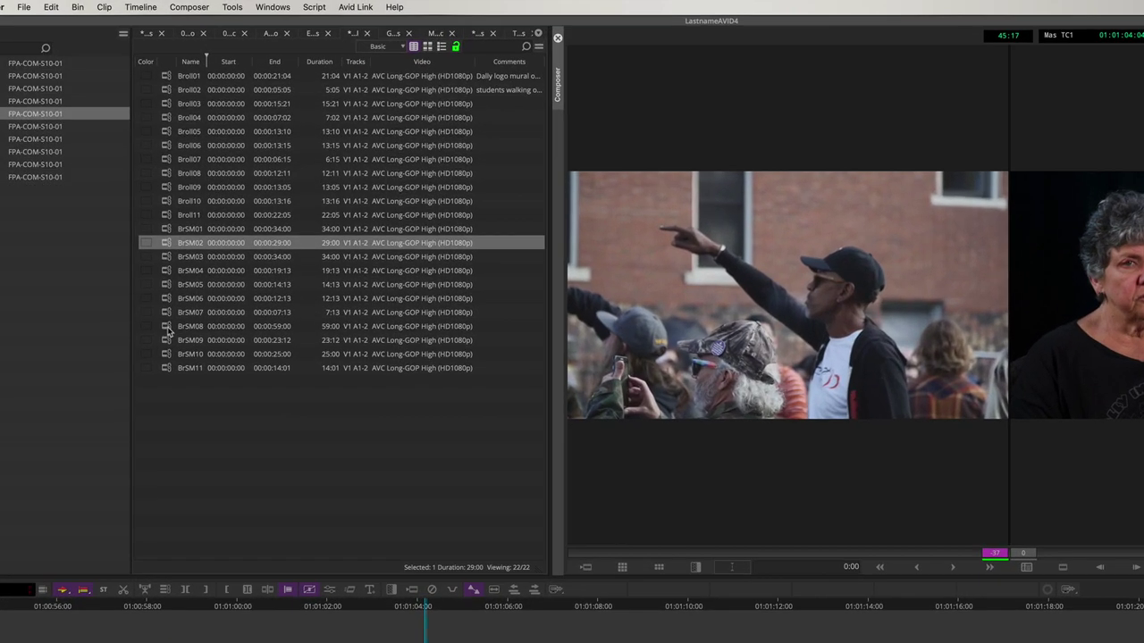
Step: Load BrSM08 as the source clip and mark its IN point at 00:00:03:07
{"action": "left_click", "coordinate": [203, 232]}
{"action": "double_click", "coordinate": [159, 346]}
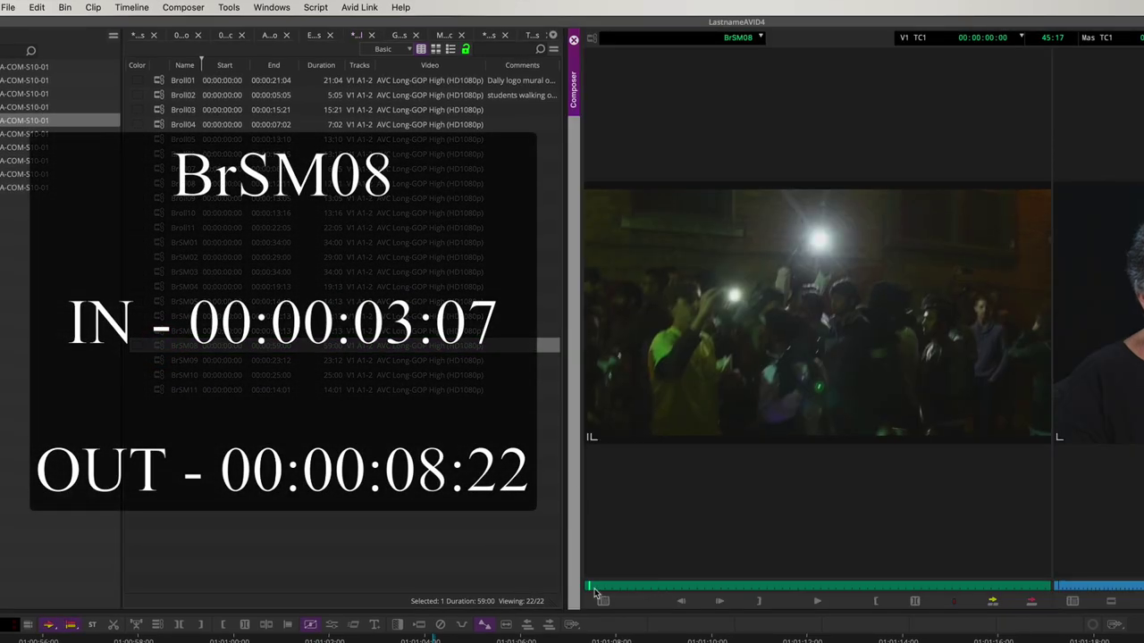
{"action": "left_click_drag", "start_coordinate": [590, 586], "coordinate": [621, 597]}
{"action": "key", "text": "Left"}
{"action": "key", "text": "Left"}
{"action": "key", "text": "Left"}
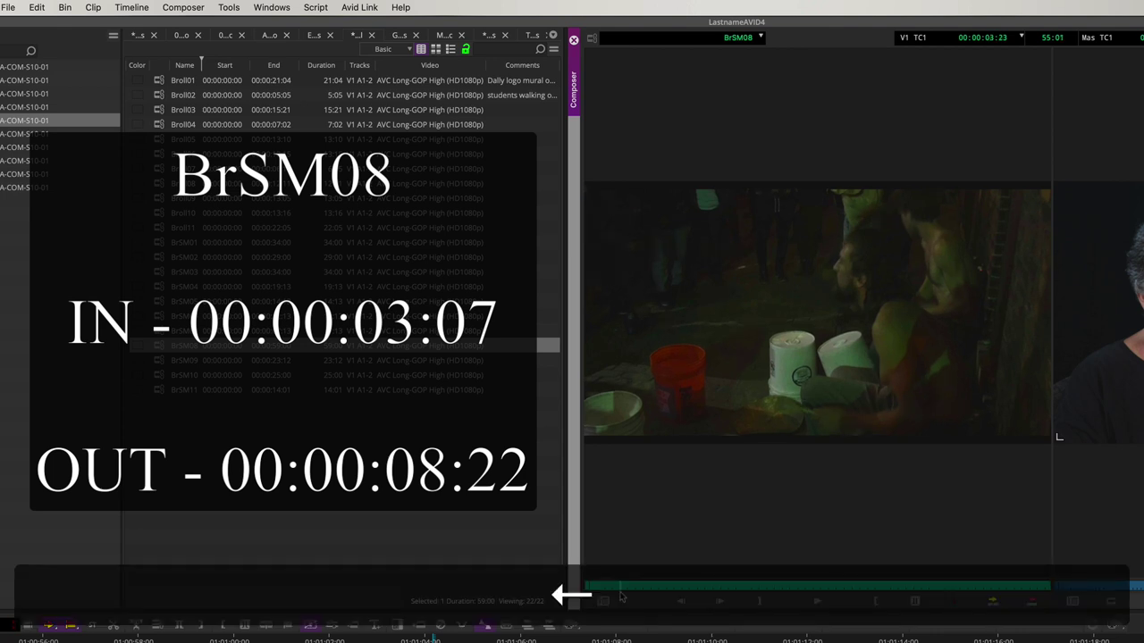
{"action": "key", "text": "Left"}
{"action": "key", "text": "Left"}
{"action": "key", "text": "Left"}
{"action": "key", "text": "Left"}
{"action": "key", "text": "Left"}
{"action": "key", "text": "Left"}
{"action": "key", "text": "Left"}
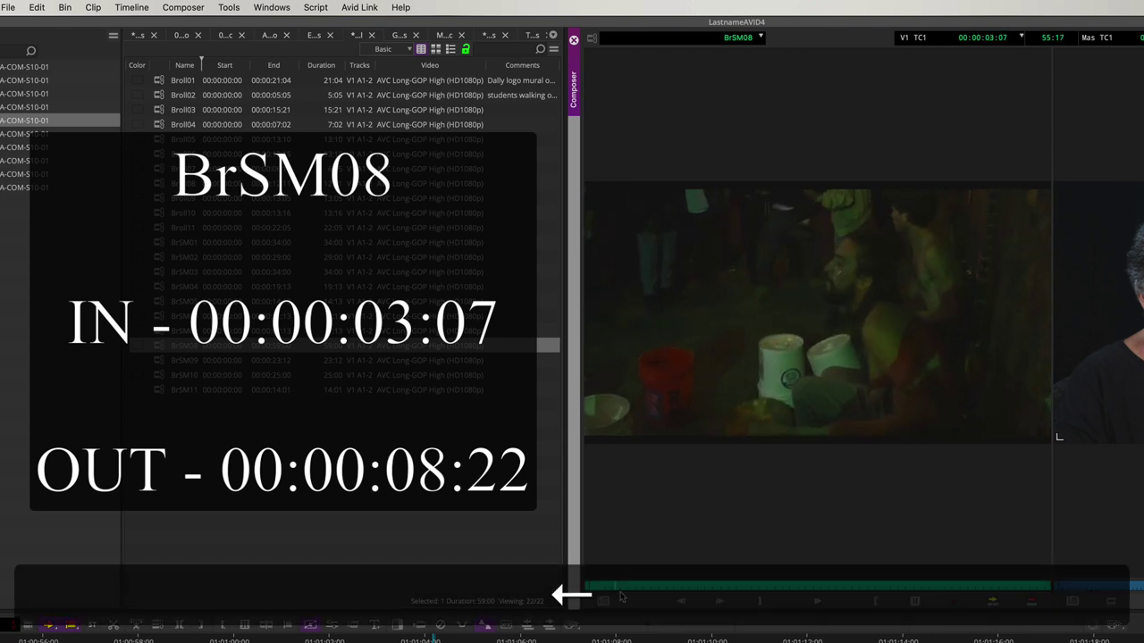
{"action": "key", "text": "i"}
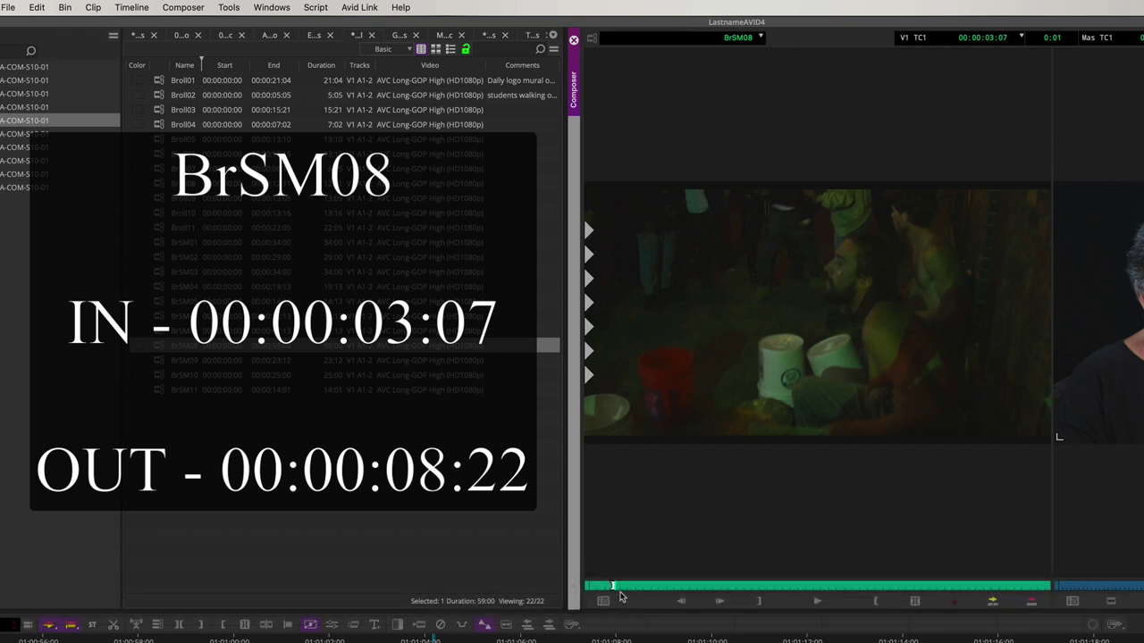
Step: Mark BrSM08's OUT point at 00:00:08:22 and overwrite only its video onto V2 directly after BrSM02
{"action": "left_click_drag", "start_coordinate": [643, 589], "coordinate": [657, 591]}
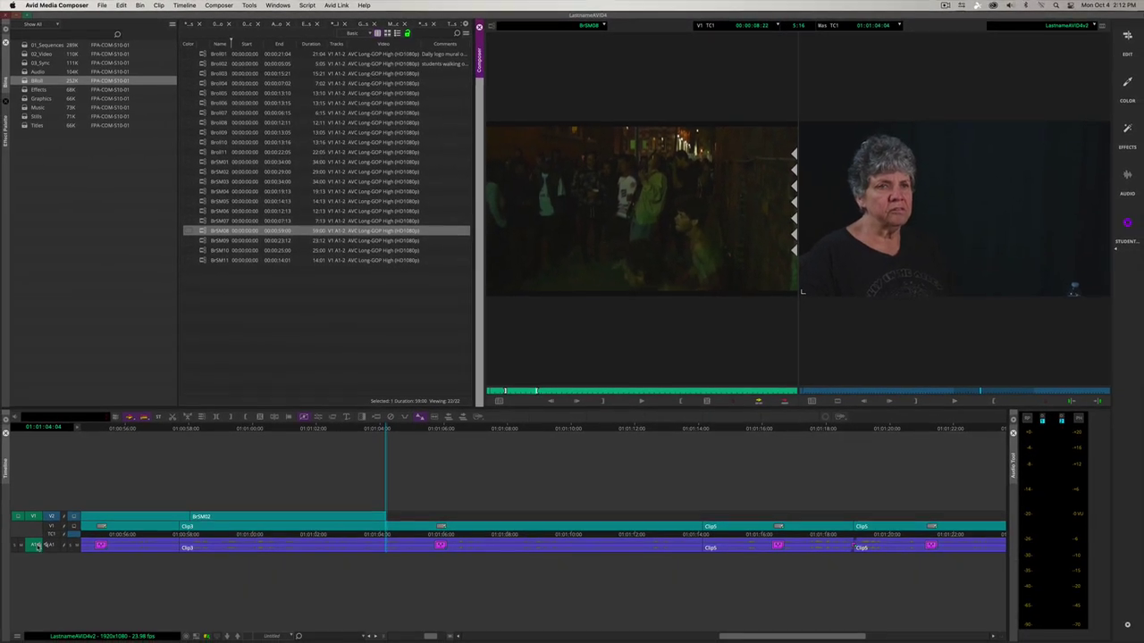
{"action": "left_click", "coordinate": [35, 545]}
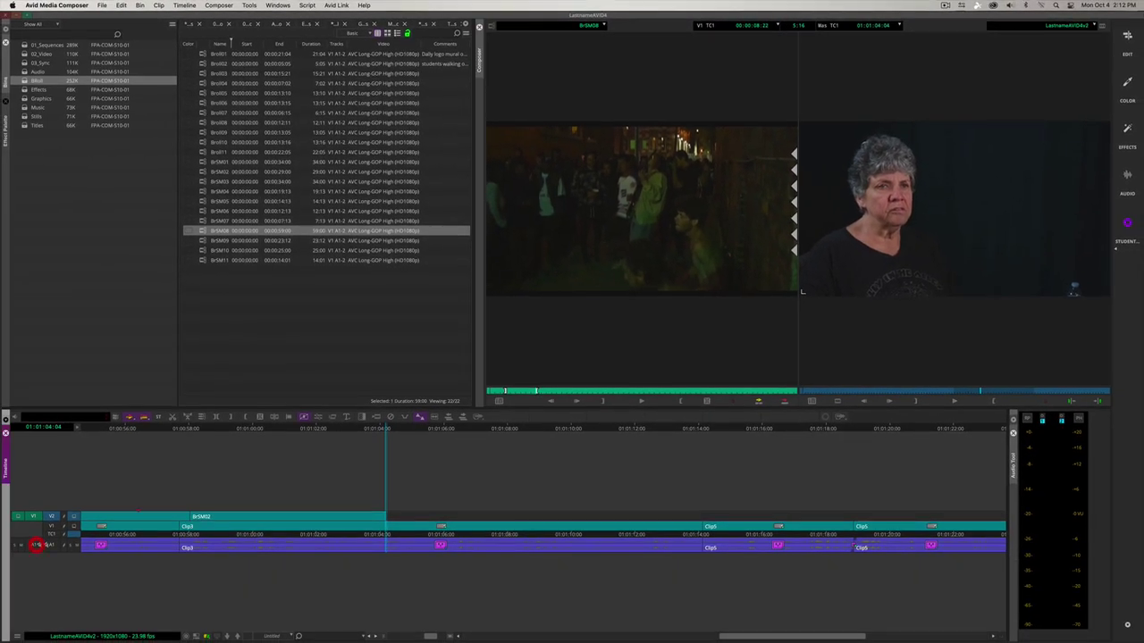
{"action": "key", "text": "v"}
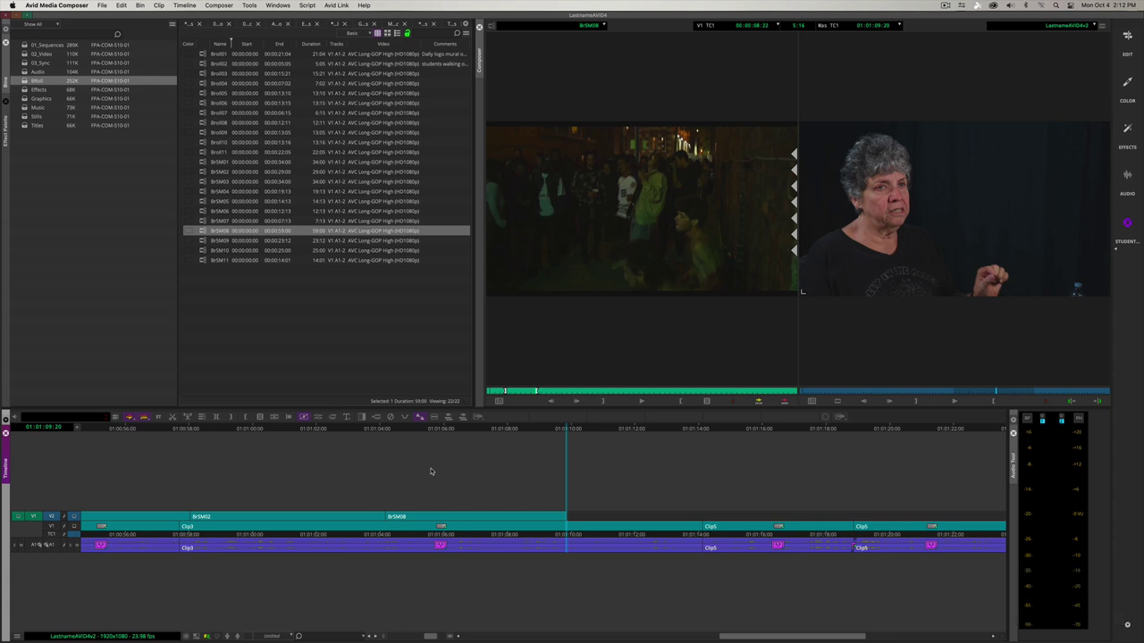
Step: Play back the end of BrSM08 in the sequence and shorten its tail on V2 by 9 frames
{"action": "left_click", "coordinate": [512, 430]}
{"action": "key", "text": "space"}
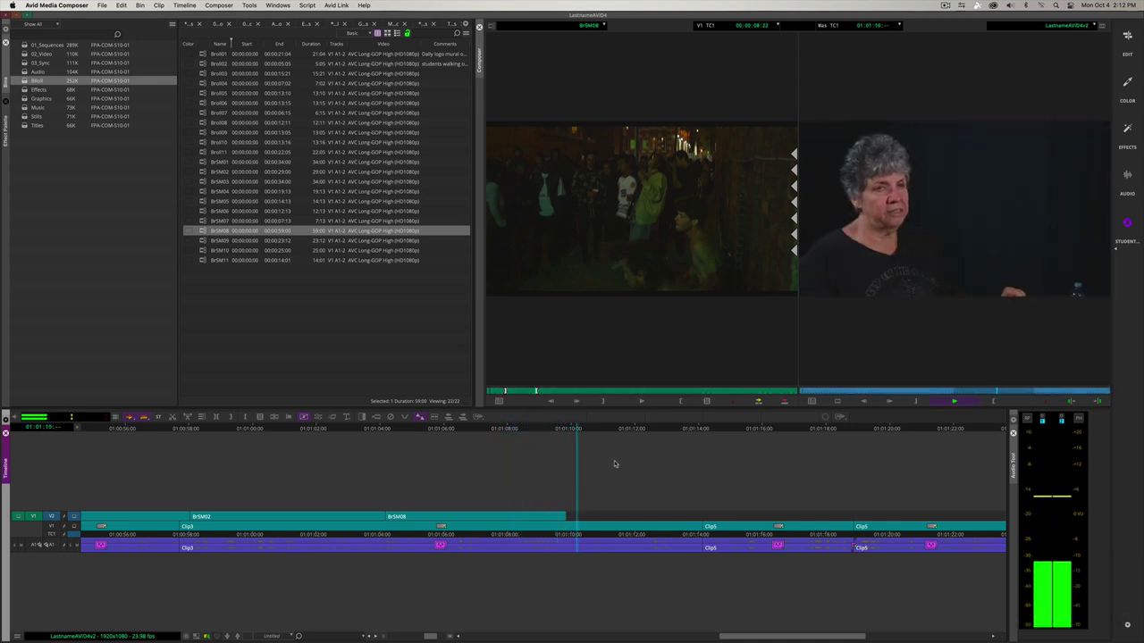
{"action": "key", "text": "space"}
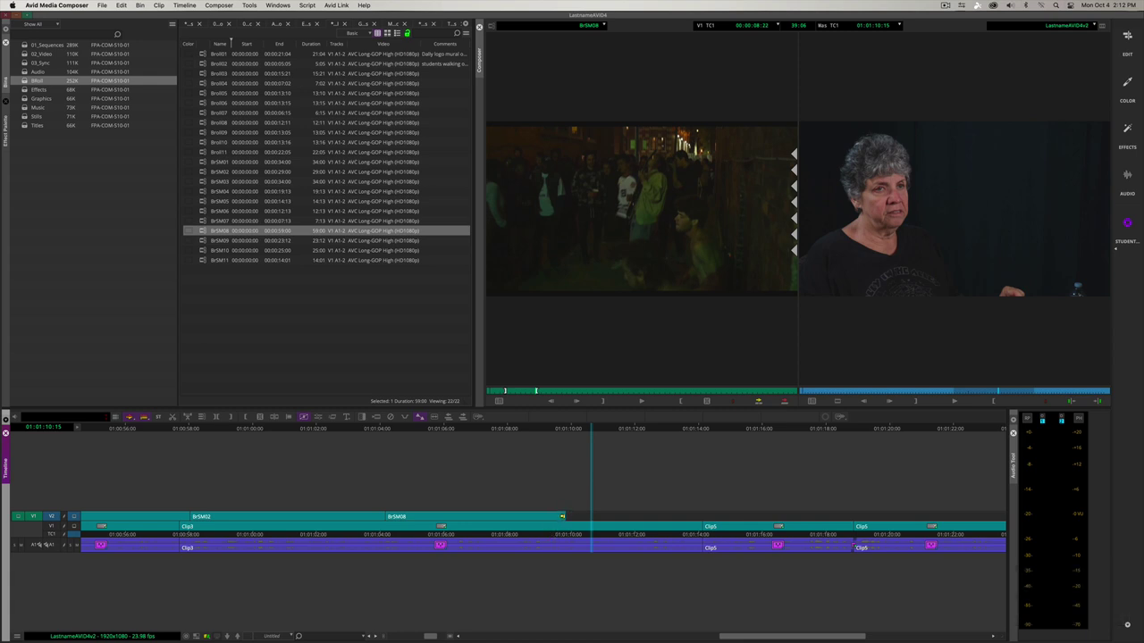
{"action": "left_click_drag", "start_coordinate": [562, 517], "coordinate": [552, 520]}
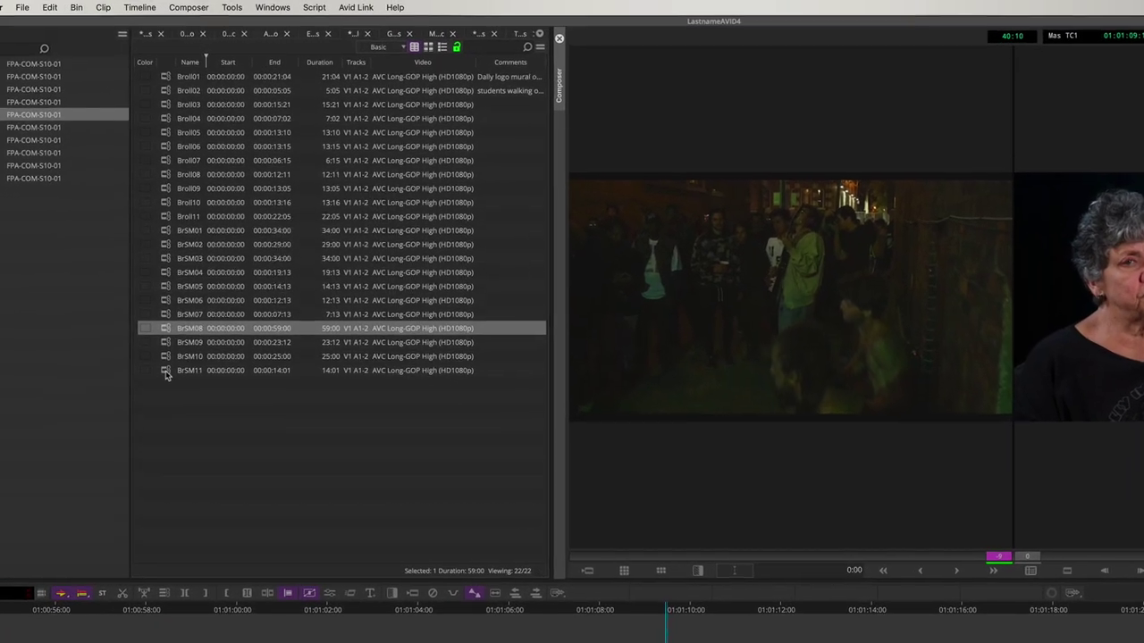
Step: Load BrSM11 as the source clip and mark its IN point at 00:00:02:02 and OUT point at 00:00:07:23
{"action": "double_click", "coordinate": [198, 280]}
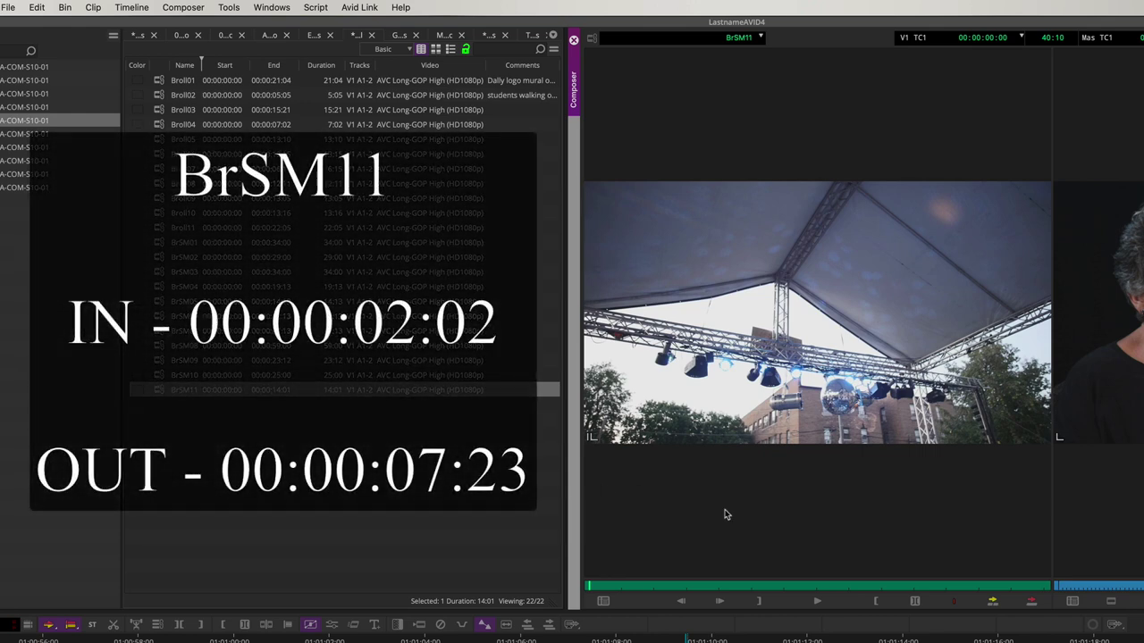
{"action": "left_click", "coordinate": [662, 588]}
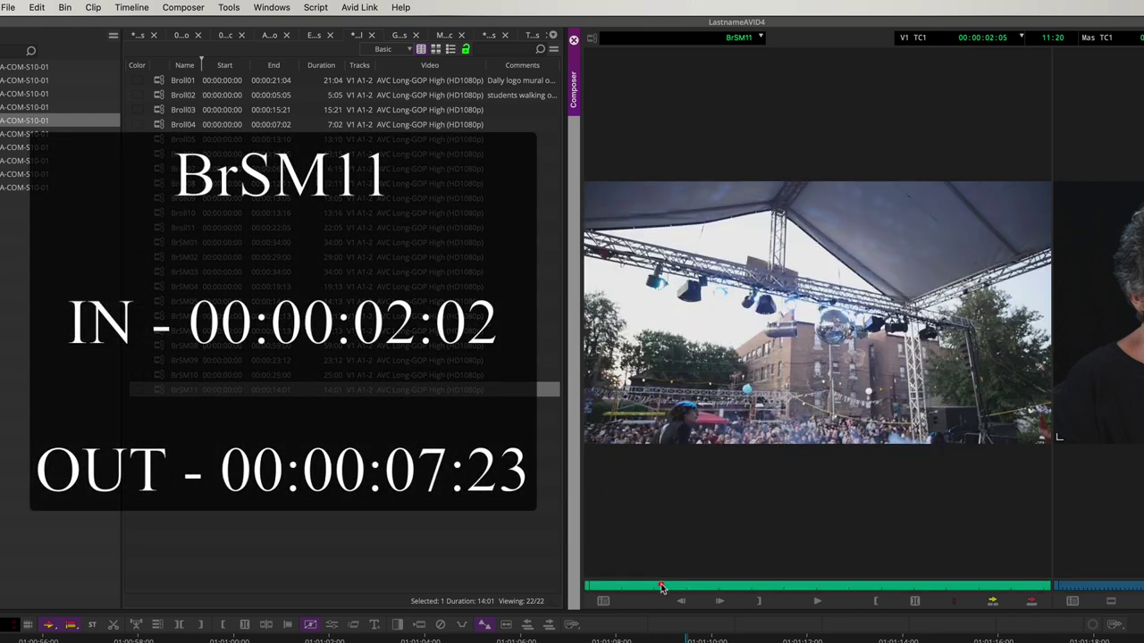
{"action": "key", "text": "Left"}
{"action": "key", "text": "Left"}
{"action": "key", "text": "Left"}
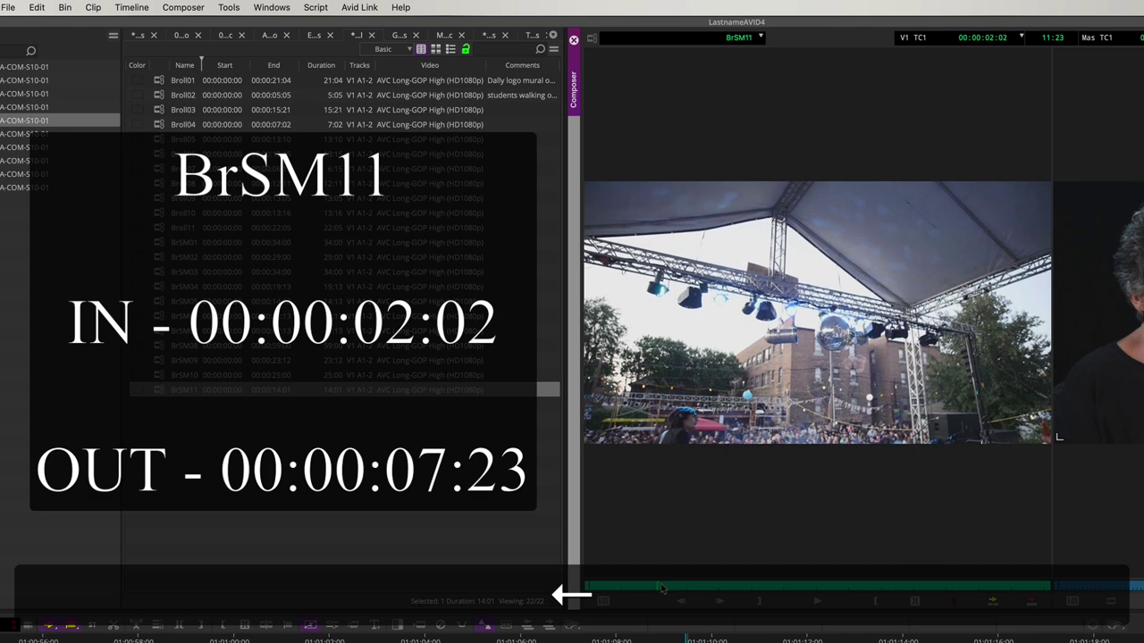
{"action": "key", "text": "i"}
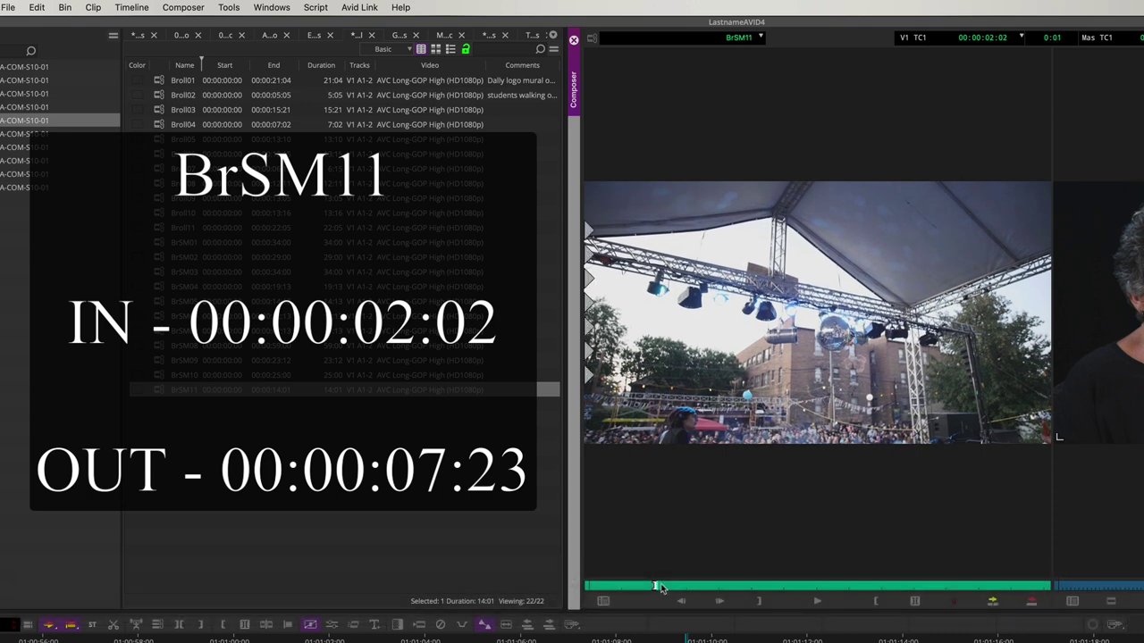
{"action": "left_click_drag", "start_coordinate": [666, 588], "coordinate": [845, 588]}
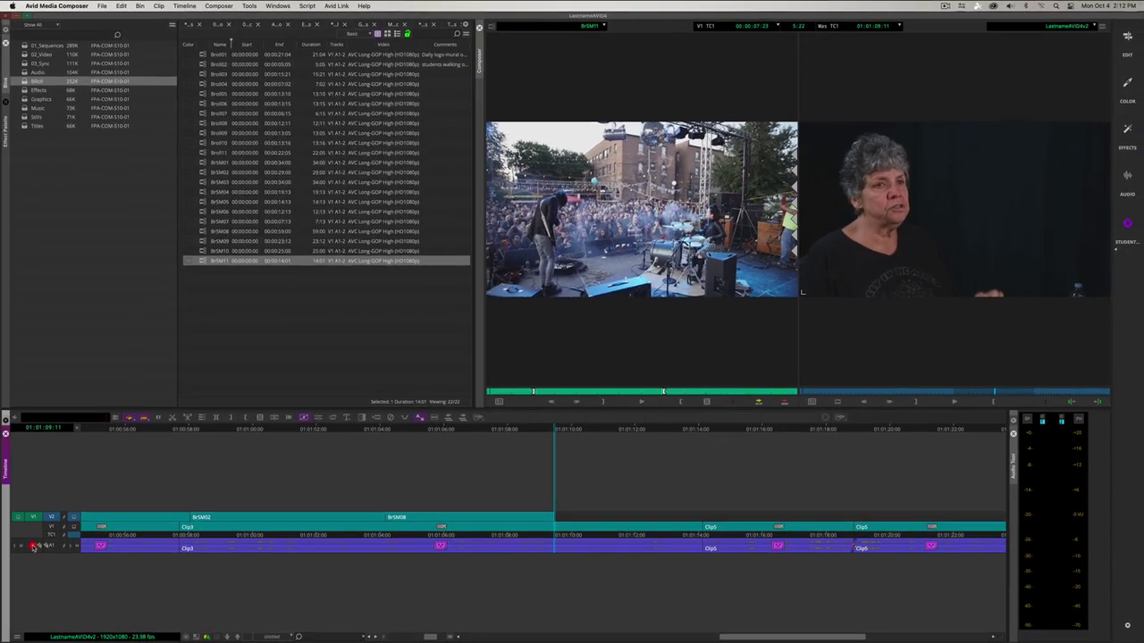
Step: Overwrite BrSM11's video onto V2 directly after BrSM08, and extend its tail by 6 frames after playing back the ending
{"action": "key", "text": "v"}
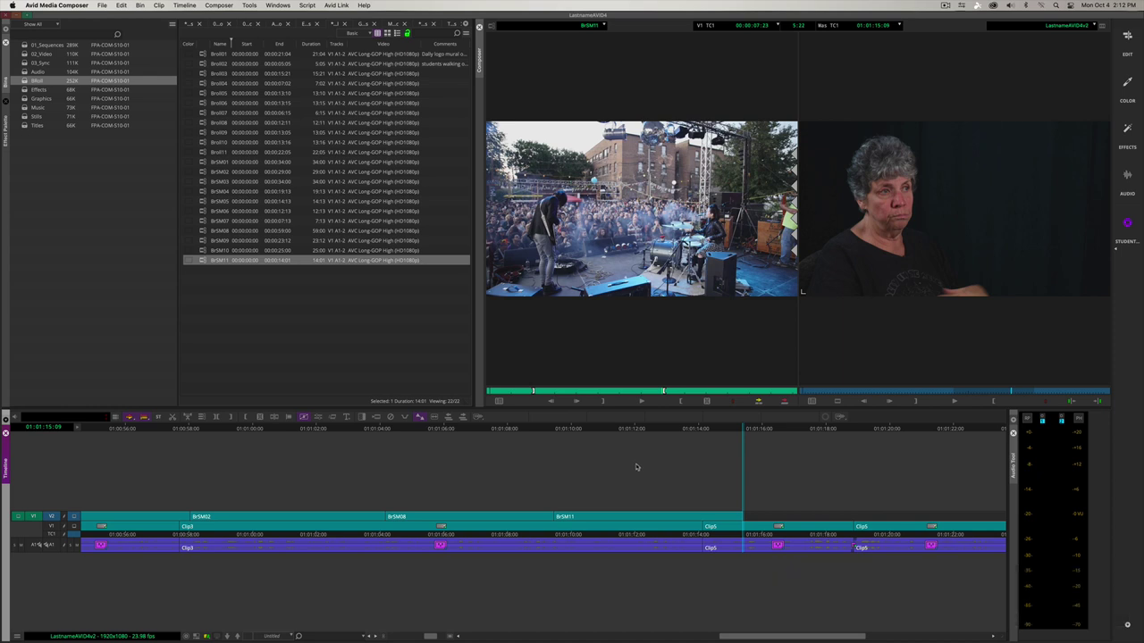
{"action": "left_click", "coordinate": [694, 431]}
{"action": "key", "text": "space"}
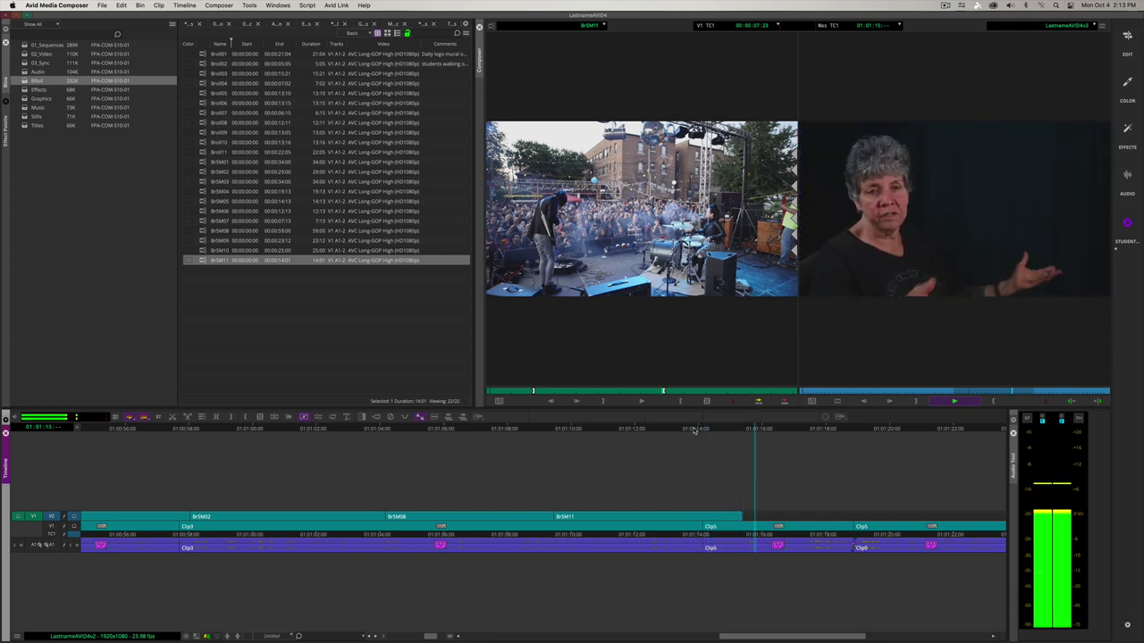
{"action": "key", "text": "space"}
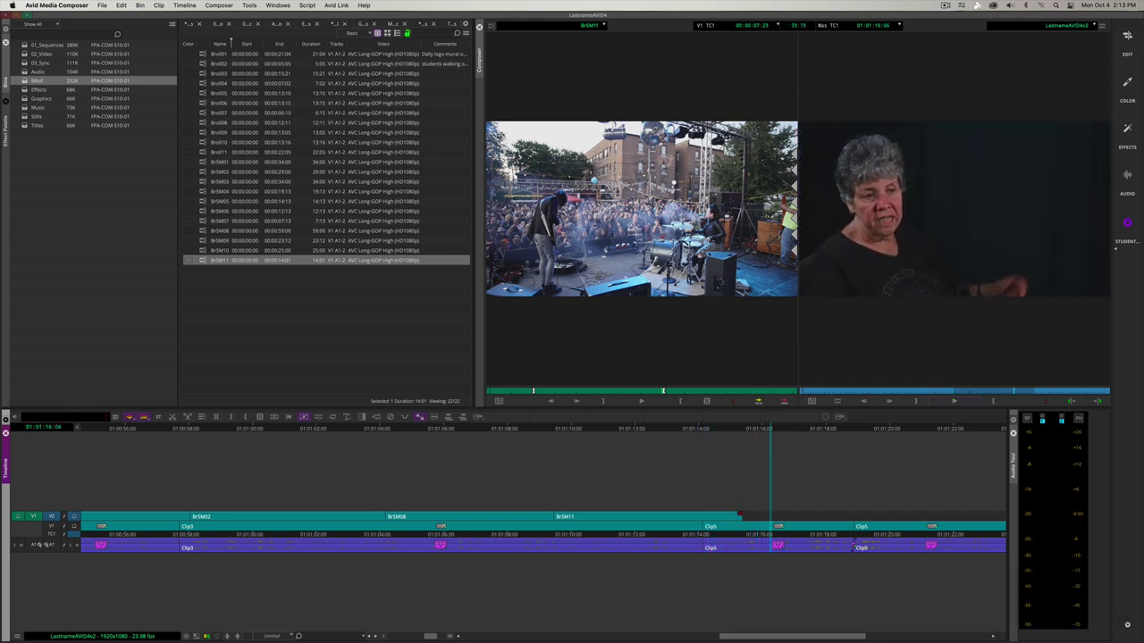
{"action": "left_click", "coordinate": [744, 517]}
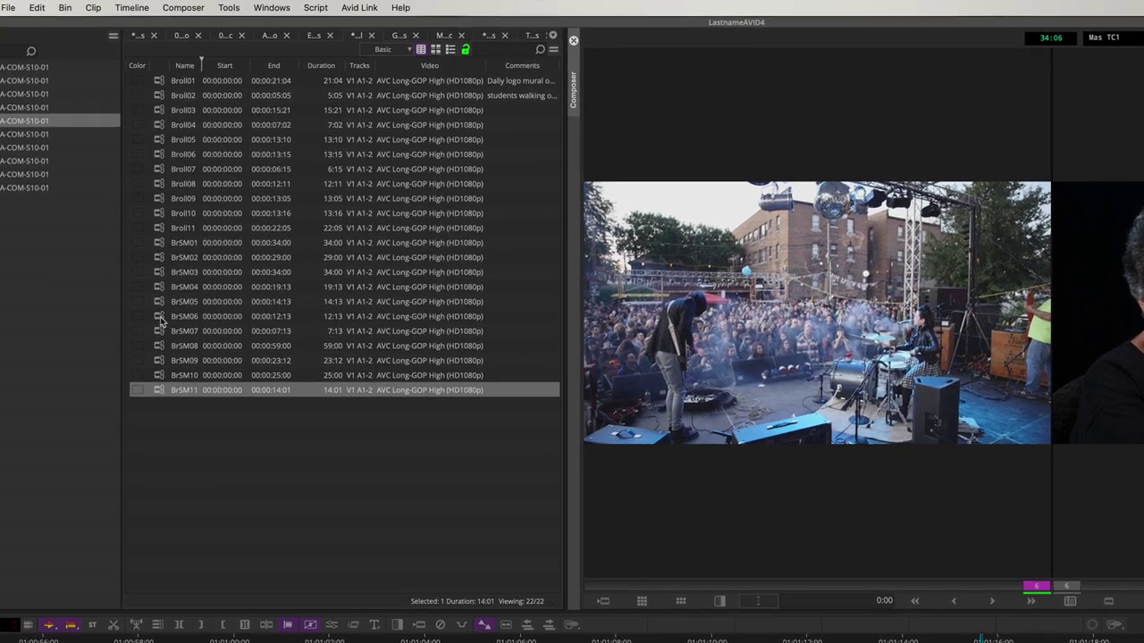
Step: Load Broll06 as the source clip and mark its IN point at 00:00:04:08
{"action": "left_click", "coordinate": [188, 247]}
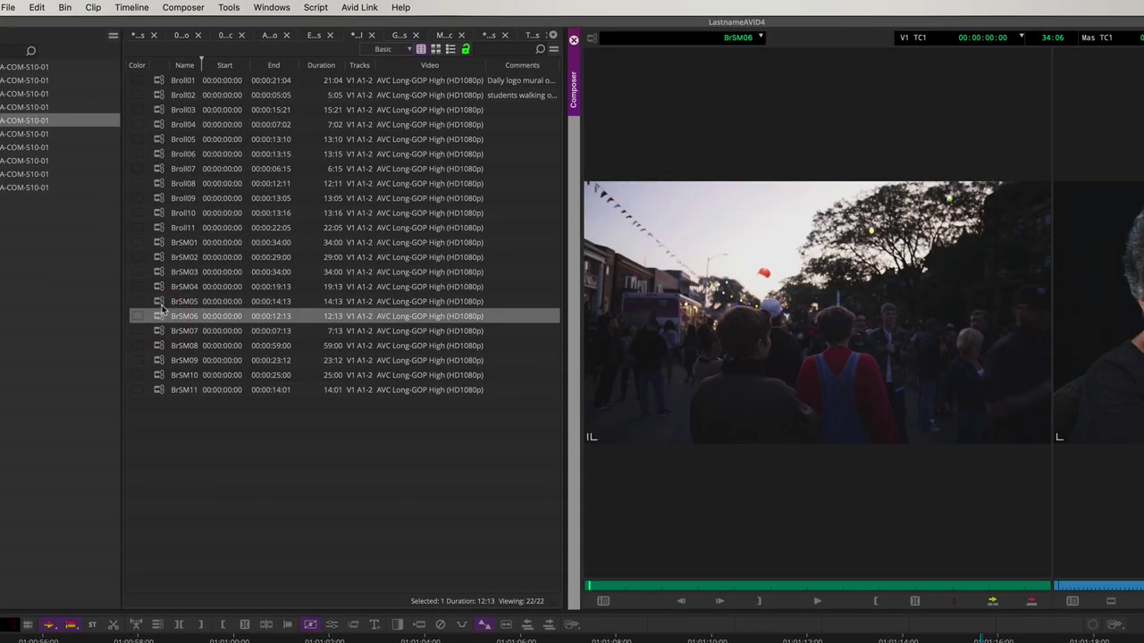
{"action": "left_click", "coordinate": [161, 155]}
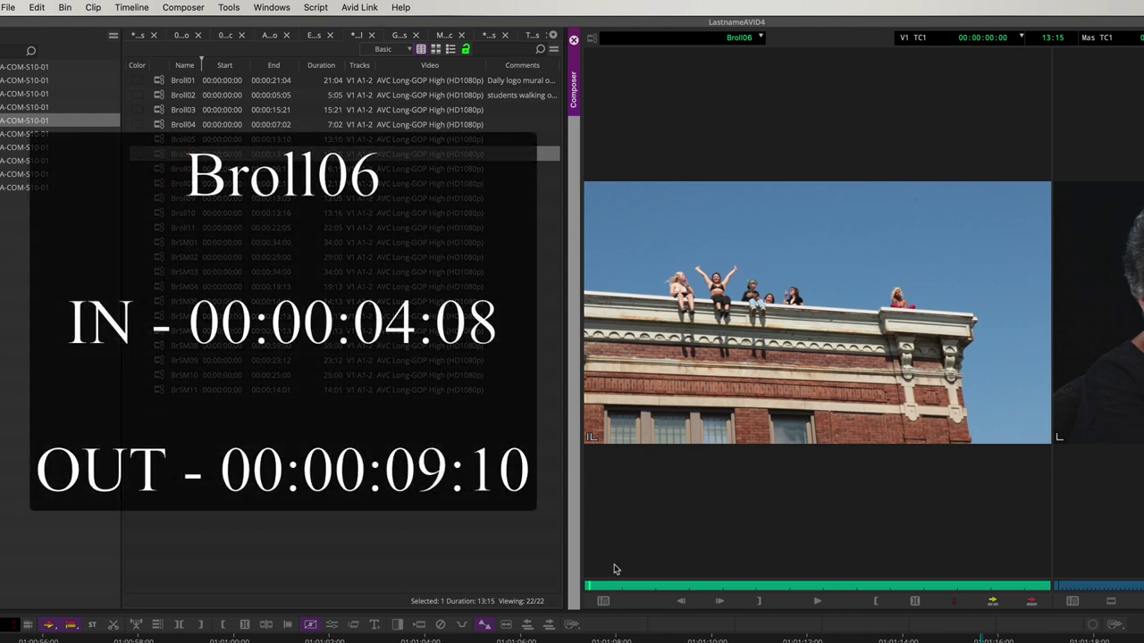
{"action": "left_click_drag", "start_coordinate": [608, 588], "coordinate": [736, 591]}
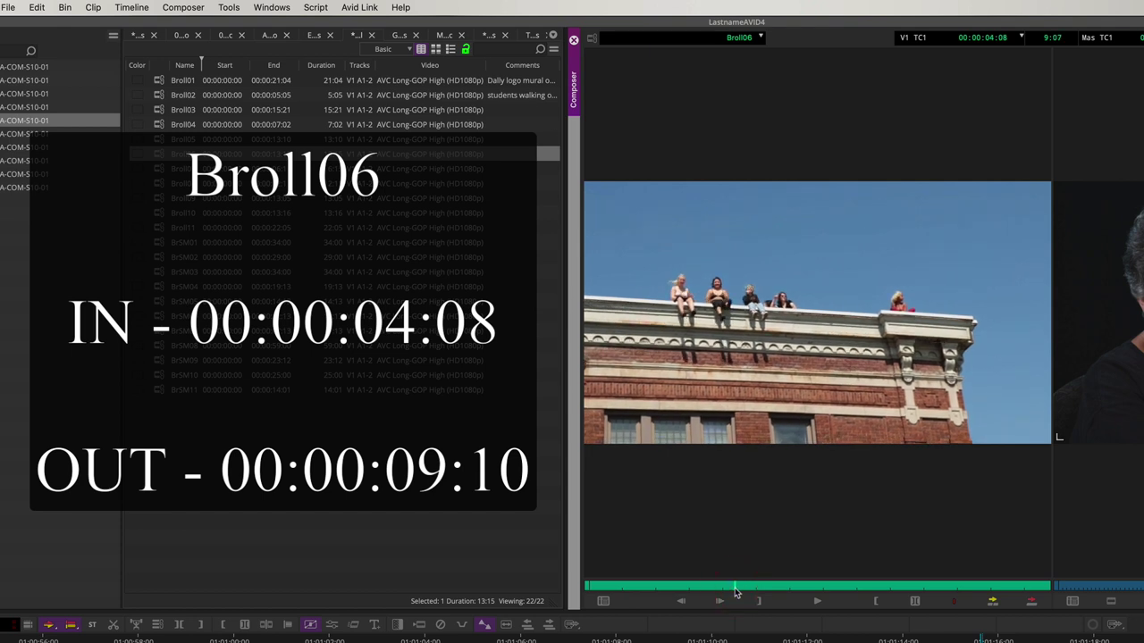
{"action": "key", "text": "i"}
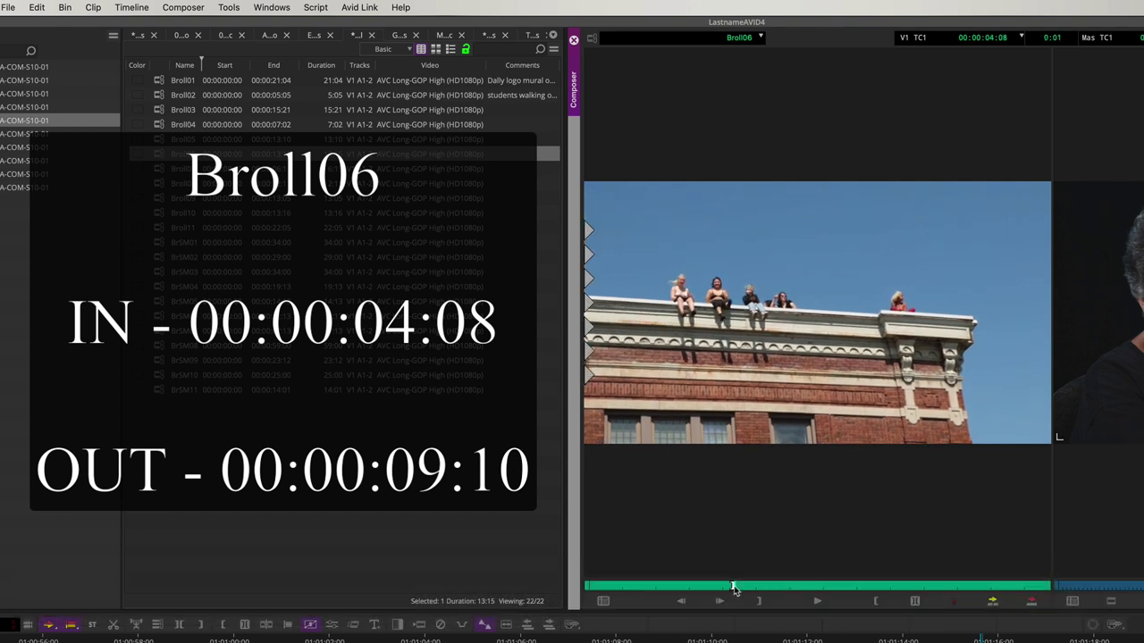
Step: Mark Broll06's OUT point at 00:00:09:10 and overwrite only its video onto V2 directly after BrSM11
{"action": "left_click", "coordinate": [829, 588]}
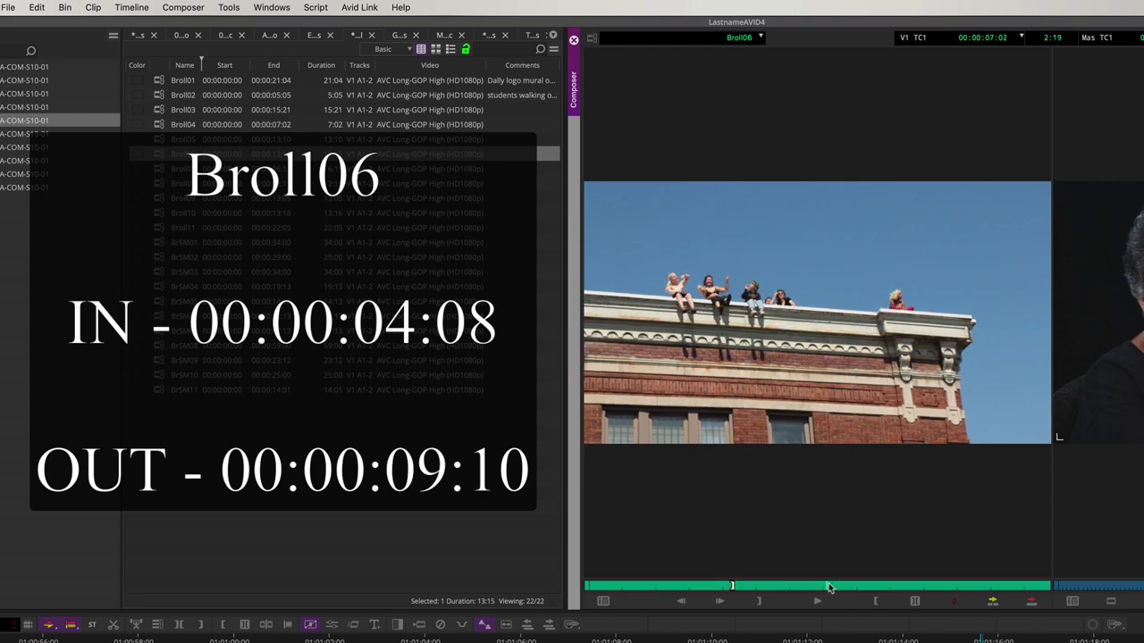
{"action": "left_click_drag", "start_coordinate": [829, 588], "coordinate": [904, 588]}
{"action": "key", "text": "o"}
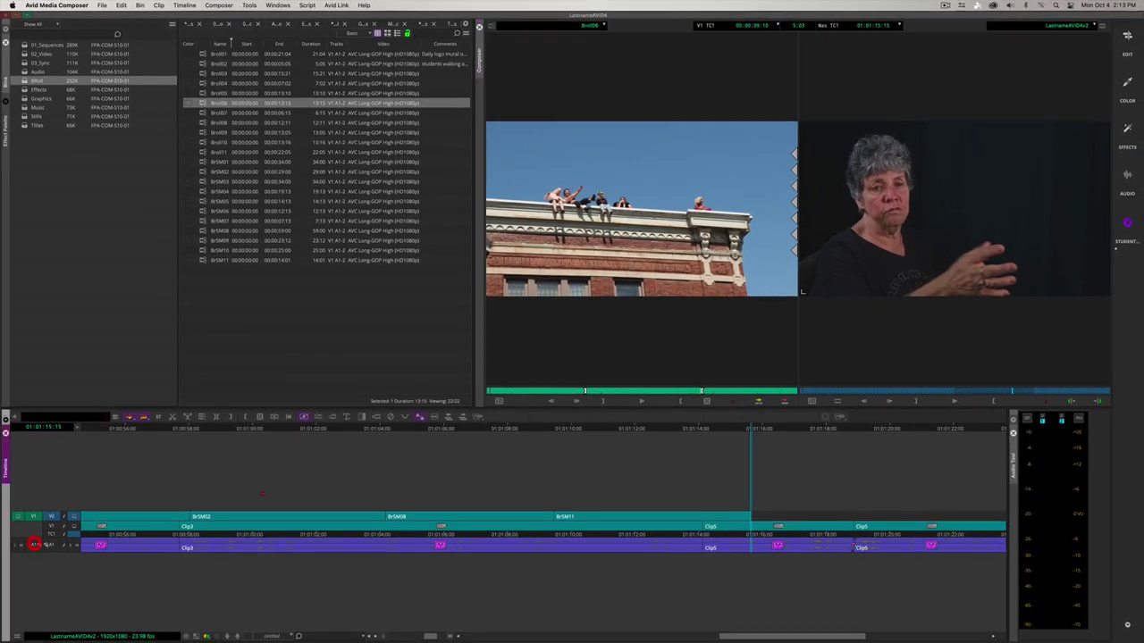
{"action": "left_click", "coordinate": [34, 544]}
{"action": "left_click_drag", "start_coordinate": [793, 638], "coordinate": [856, 636]}
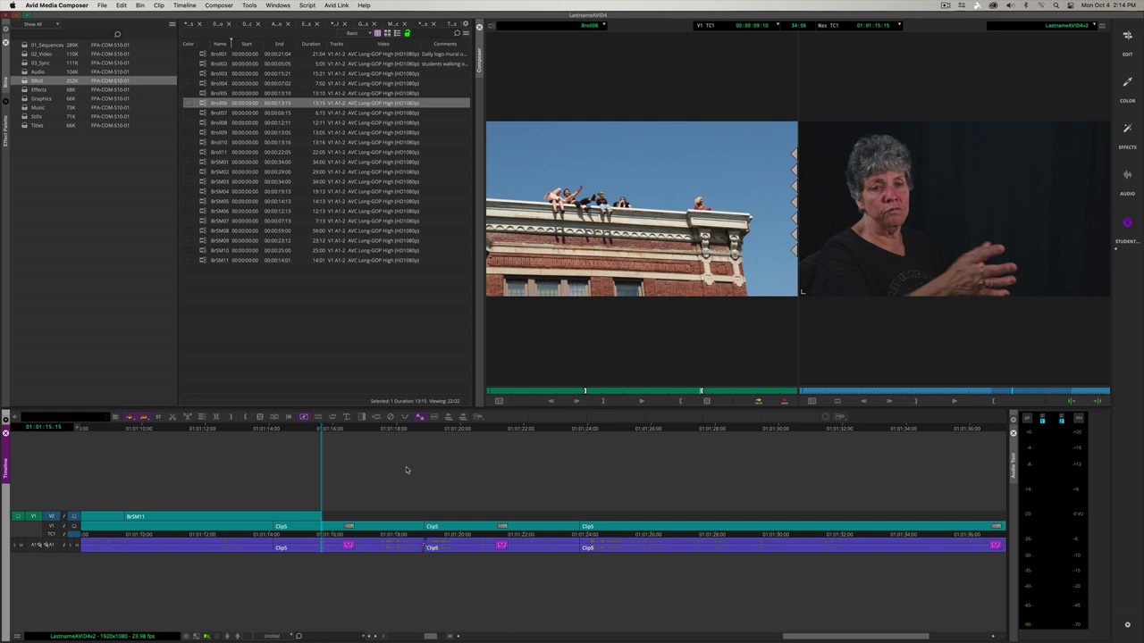
{"action": "key", "text": "v"}
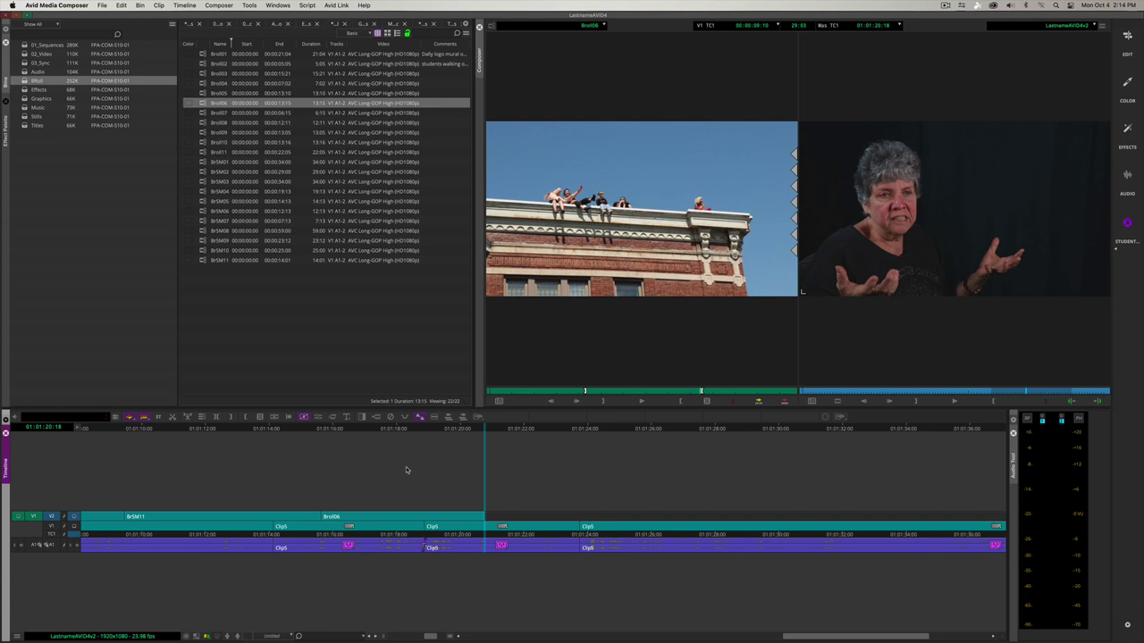
Step: Play back the end of Broll06 in the sequence and shorten its tail on V2 by 2 frames
{"action": "left_click", "coordinate": [433, 430]}
{"action": "key", "text": "space"}
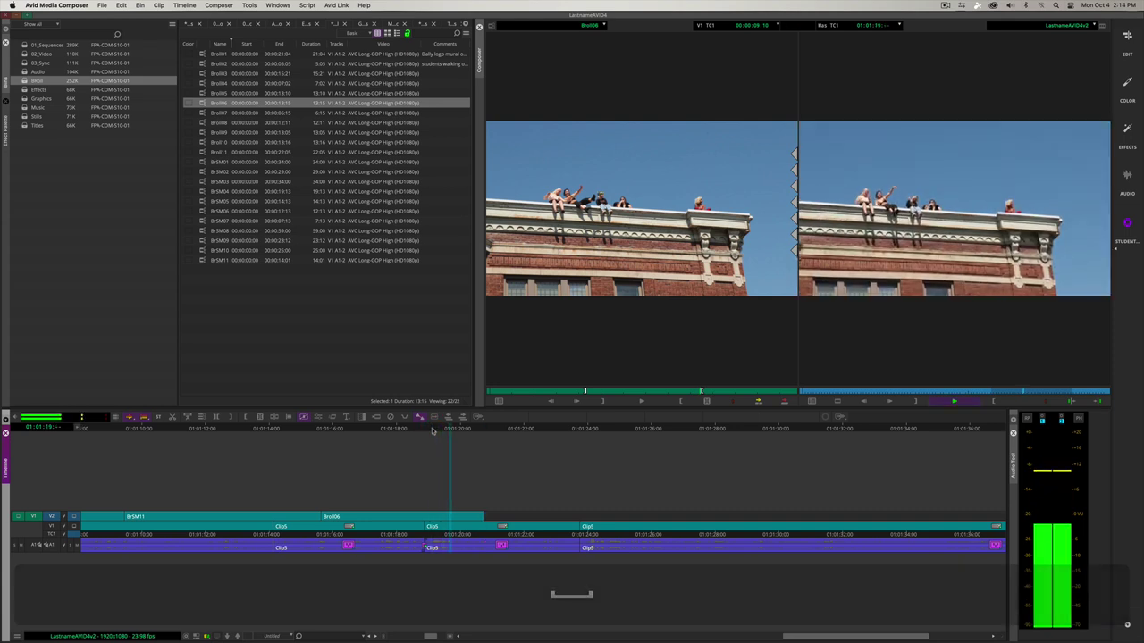
{"action": "key", "text": "space"}
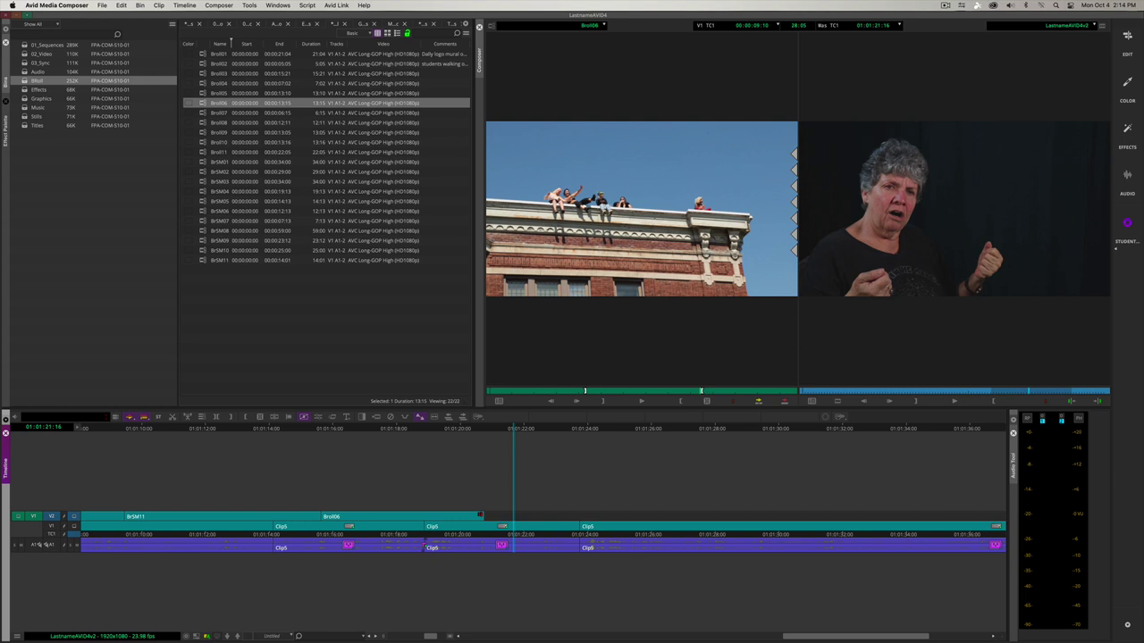
{"action": "key", "text": "a"}
{"action": "key", "text": "Left"}
{"action": "key", "text": "Left"}
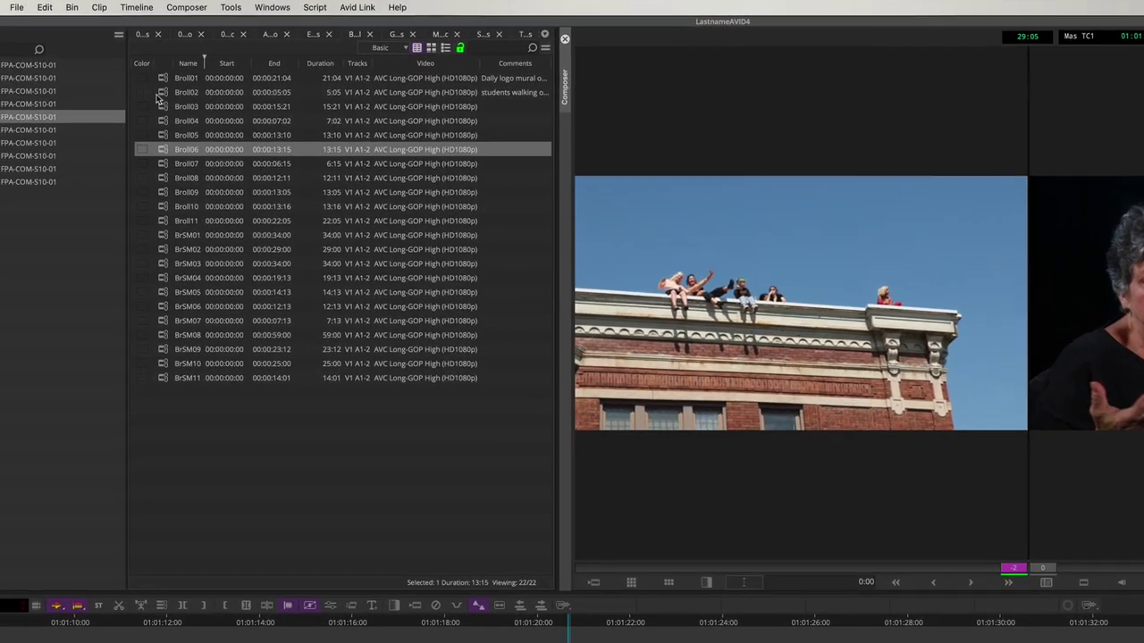
Step: Load Broll02 as the source clip and mark its IN point at 00:00:03:15
{"action": "double_click", "coordinate": [174, 83]}
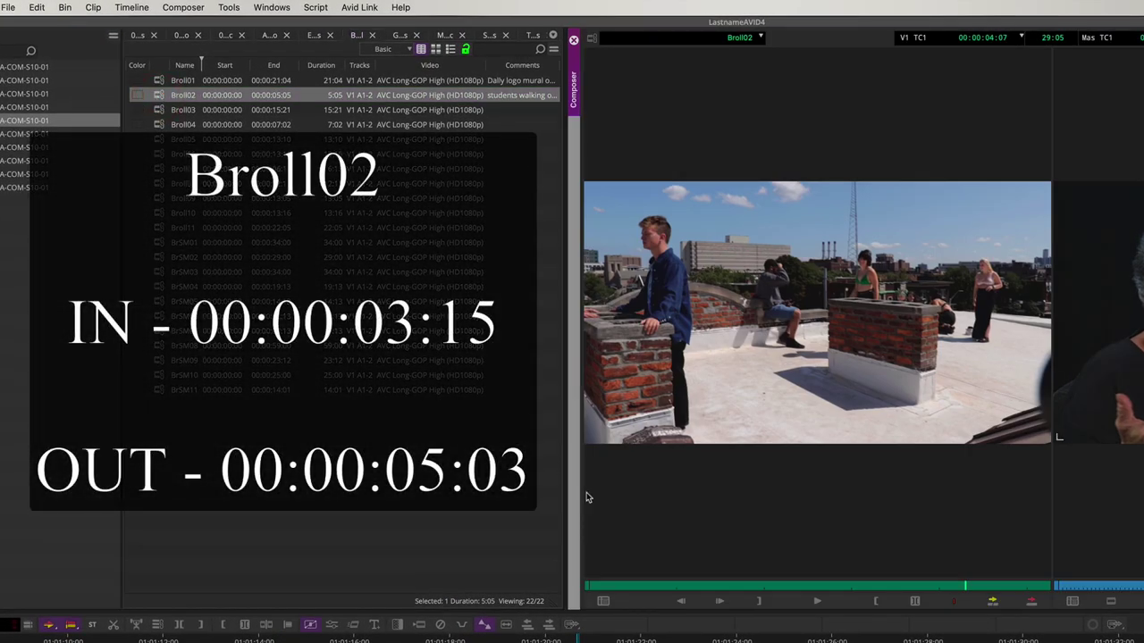
{"action": "left_click_drag", "start_coordinate": [626, 586], "coordinate": [906, 583]}
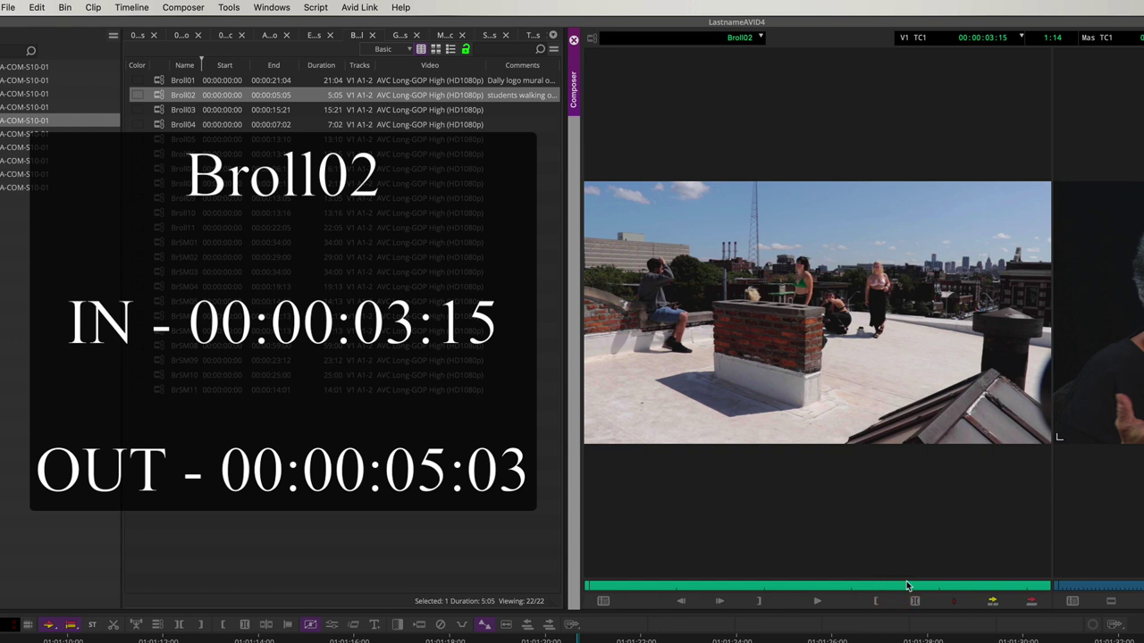
{"action": "key", "text": "i"}
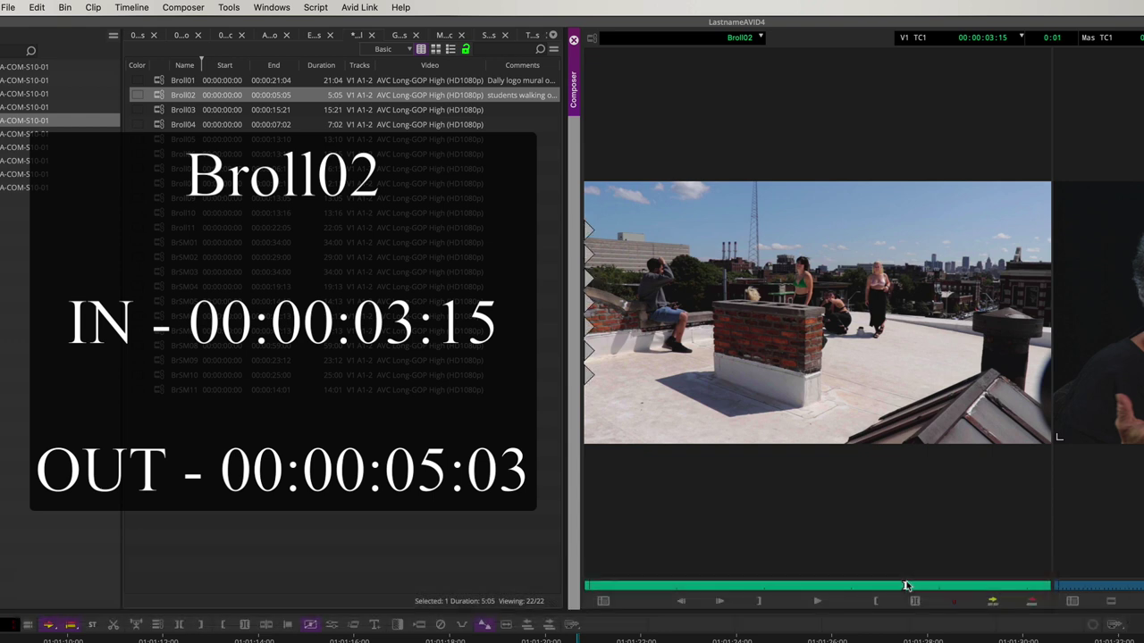
Step: Mark Broll02's OUT point at 00:00:05:03 and overwrite only its video onto V2 directly after Broll06
{"action": "left_click_drag", "start_coordinate": [906, 585], "coordinate": [1039, 587]}
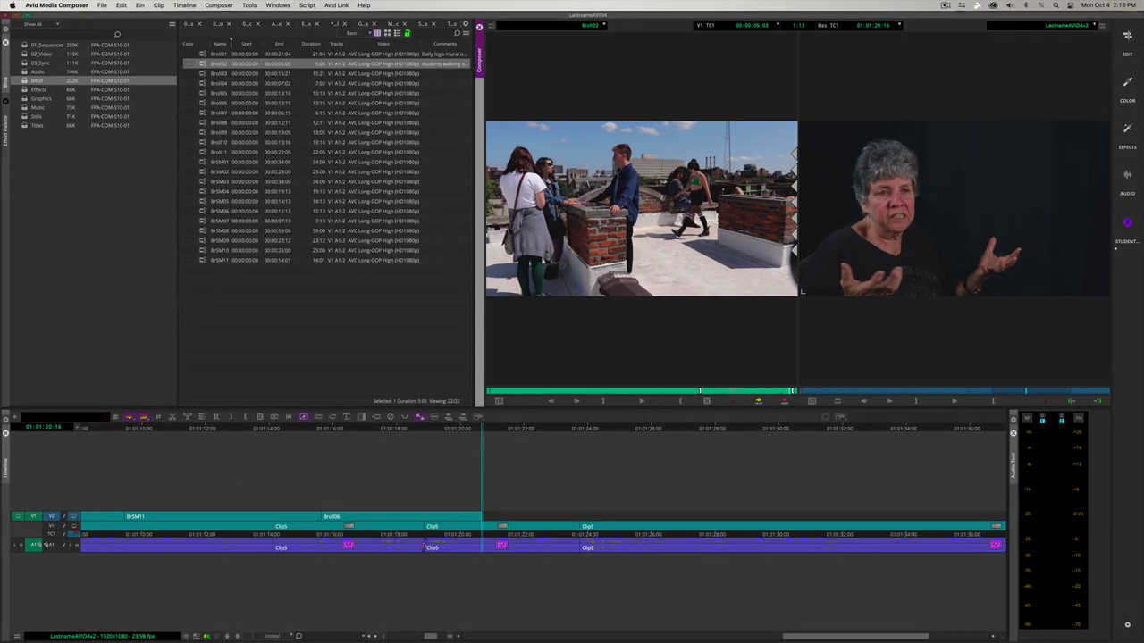
{"action": "left_click", "coordinate": [34, 544]}
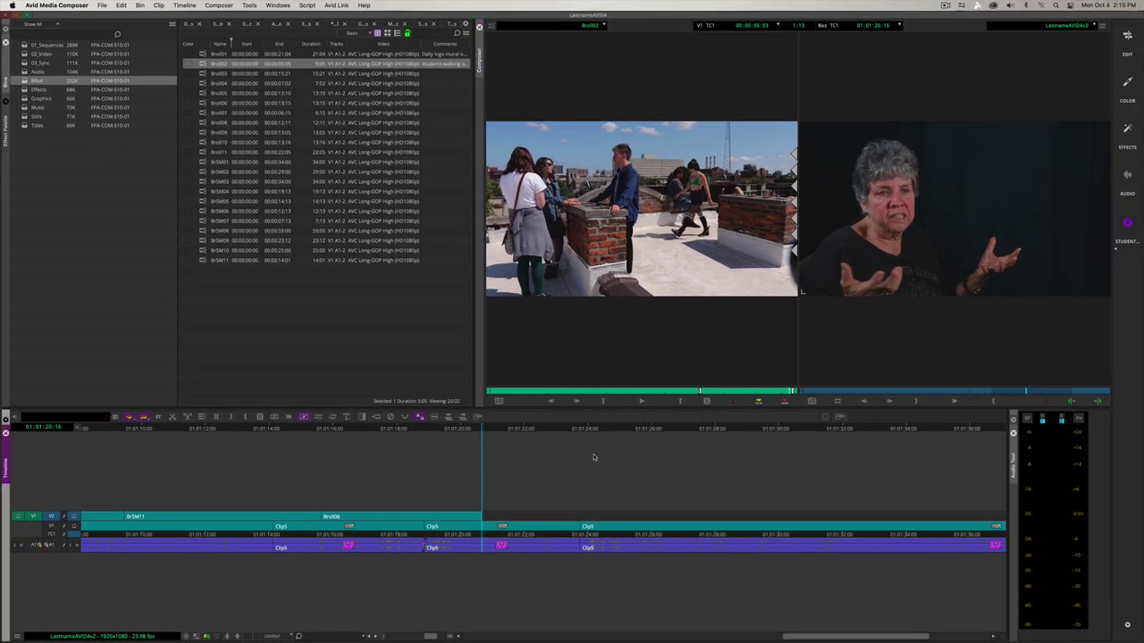
{"action": "key", "text": "v"}
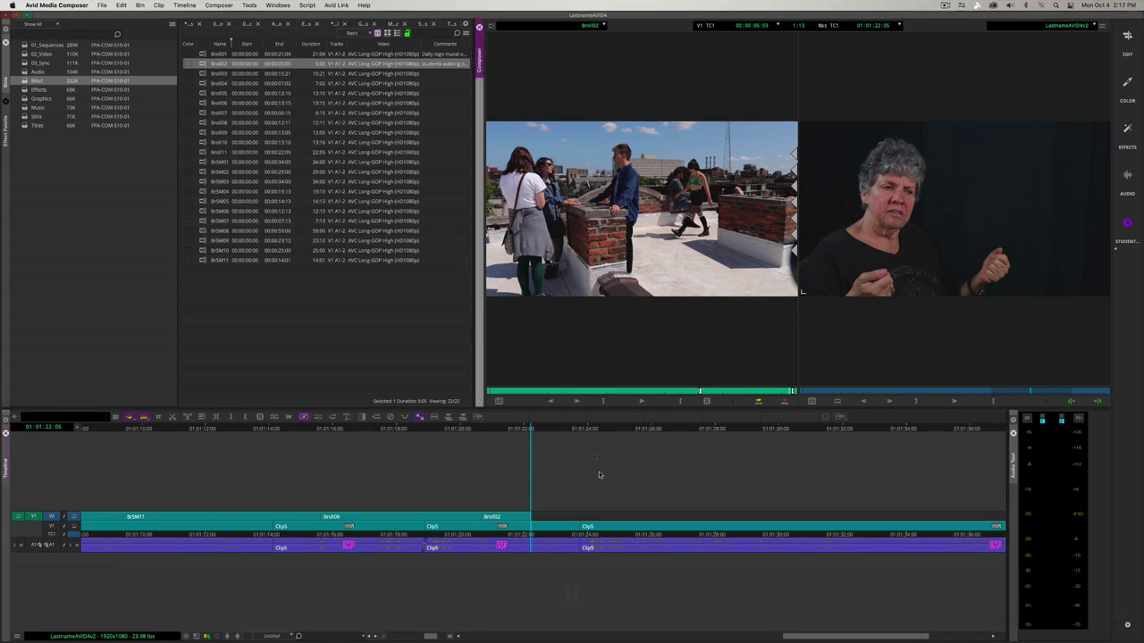
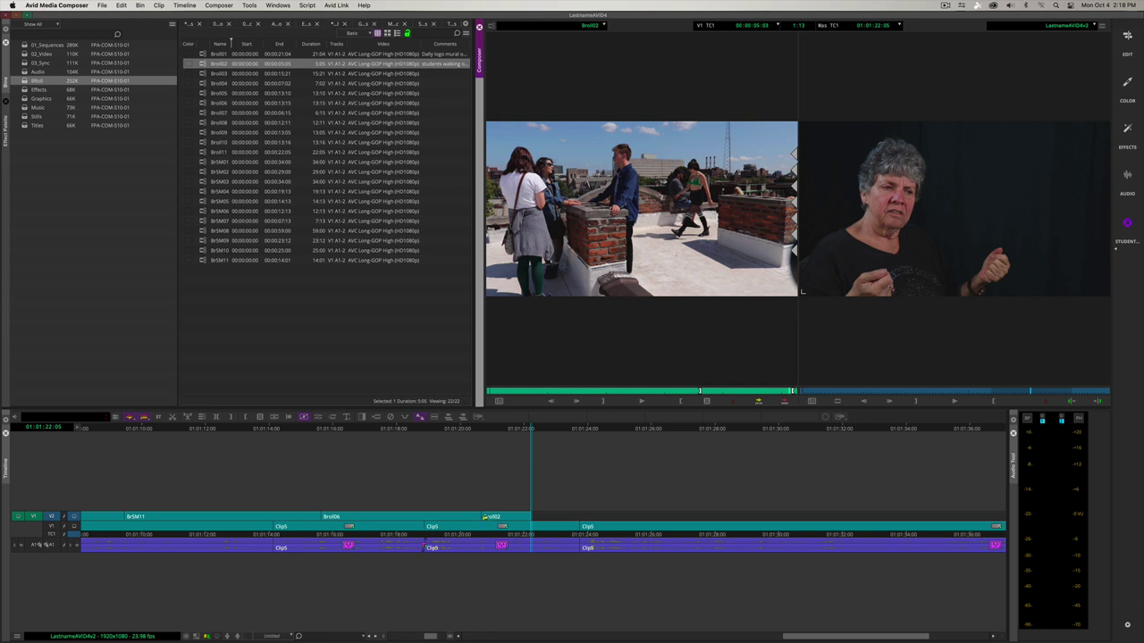
Step: Extend Broll02's head on V2 until its tail meets the interview cut just before 01:01:24:00, and play back the result
{"action": "left_click", "coordinate": [483, 517]}
{"action": "left_click_drag", "start_coordinate": [484, 516], "coordinate": [430, 518]}
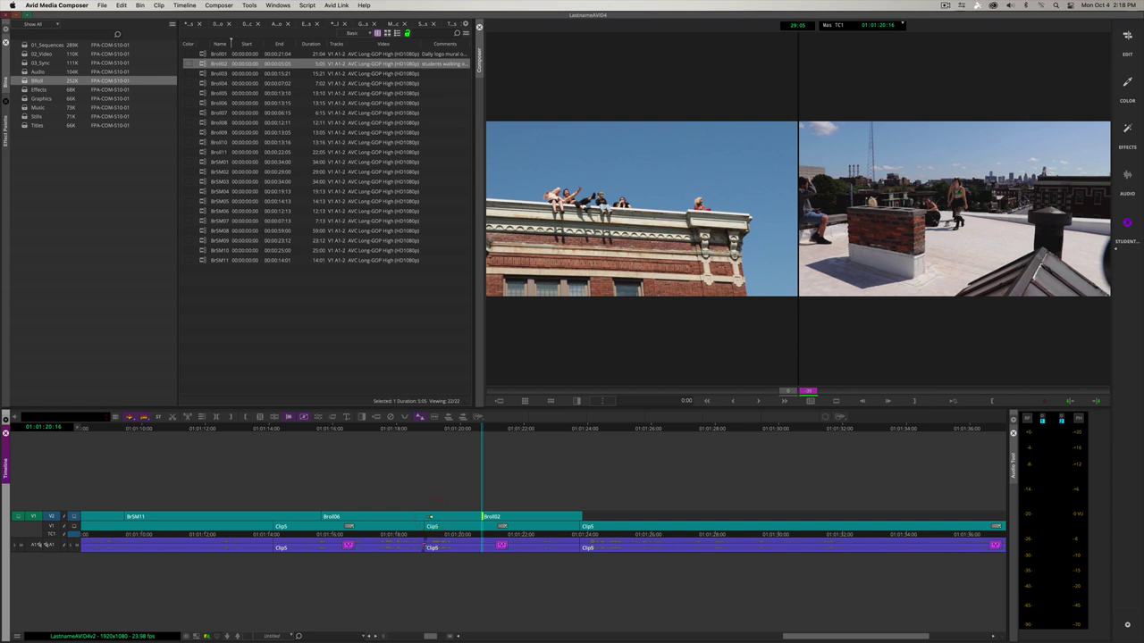
{"action": "left_click", "coordinate": [453, 430]}
{"action": "key", "text": "space"}
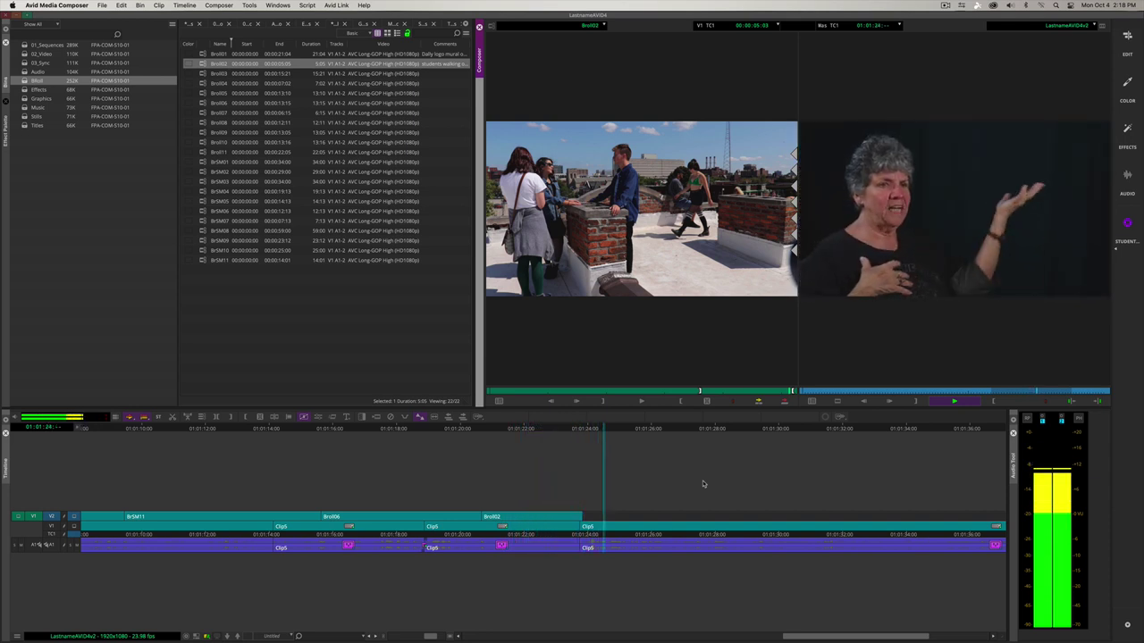
{"action": "key", "text": "space"}
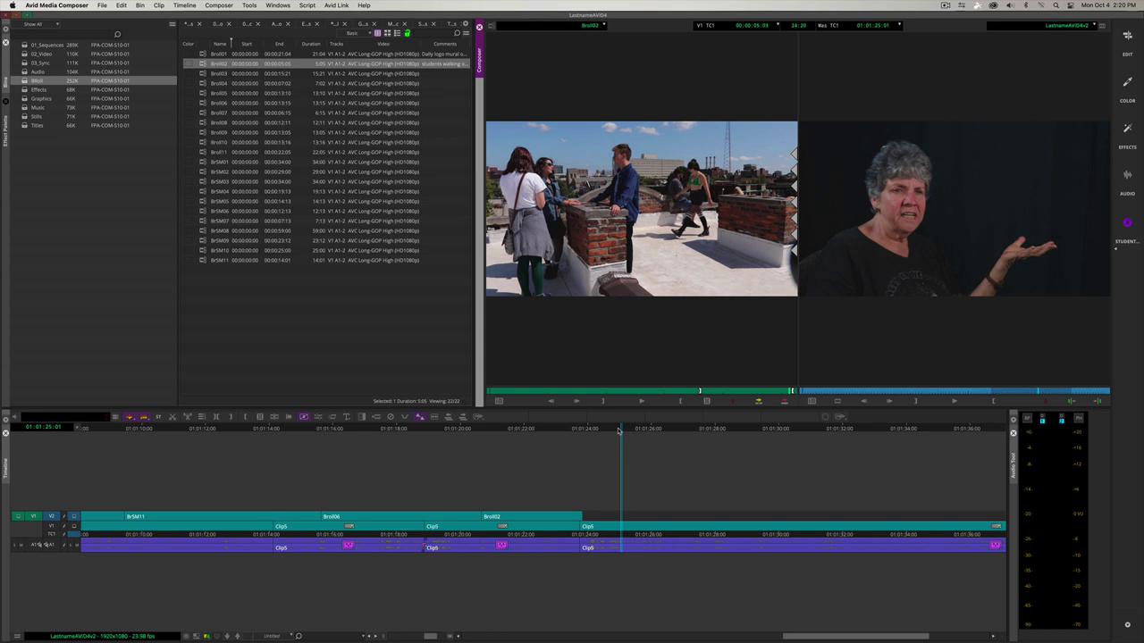
Step: Play on through the uncovered interview section and park the sequence position indicator at 01:01:30:07
{"action": "key", "text": "space"}
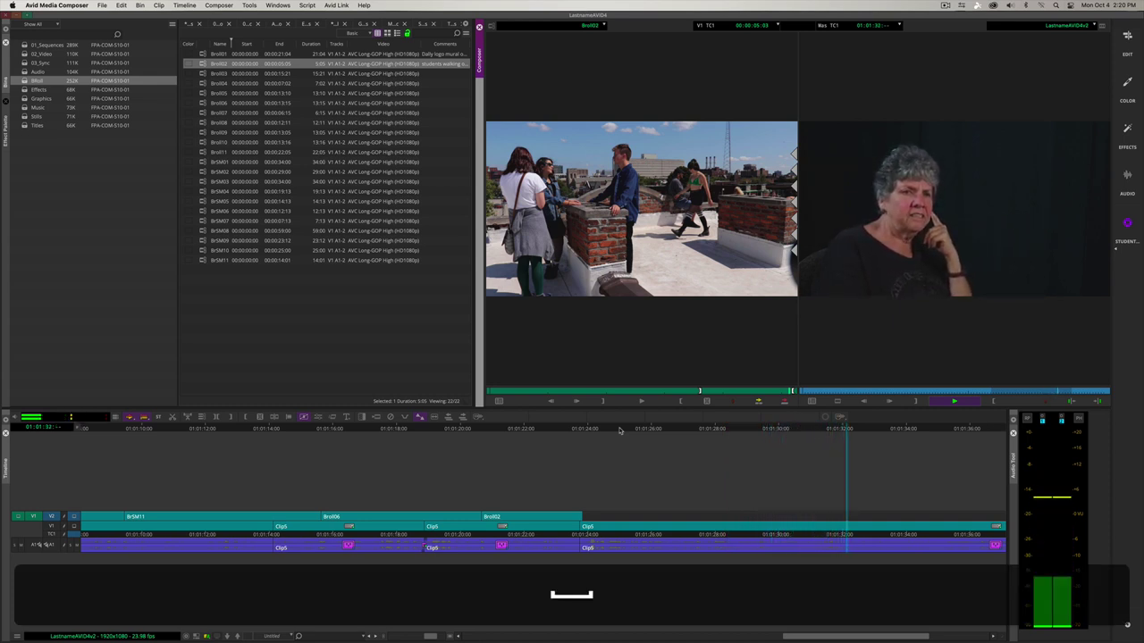
{"action": "key", "text": "space"}
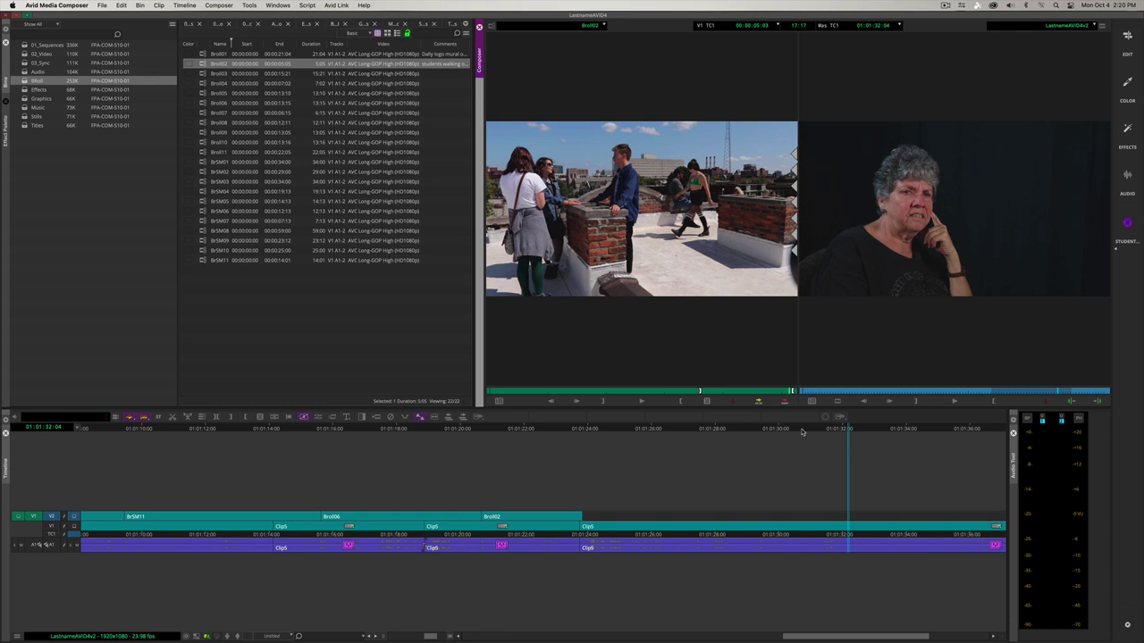
{"action": "left_click", "coordinate": [760, 430]}
{"action": "key", "text": "space"}
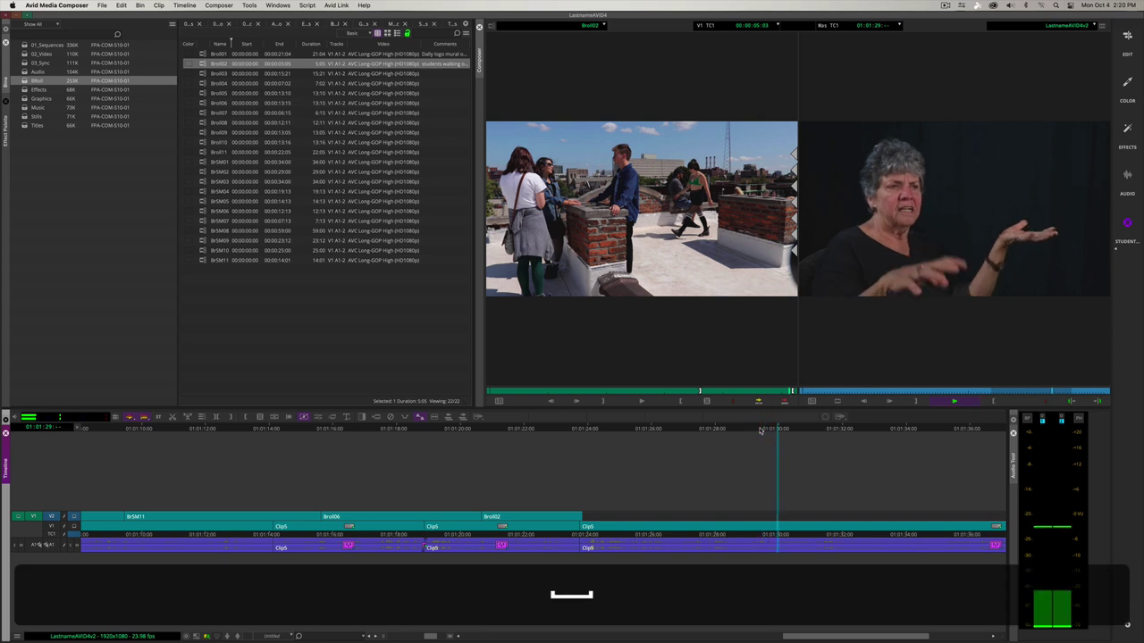
{"action": "key", "text": "space"}
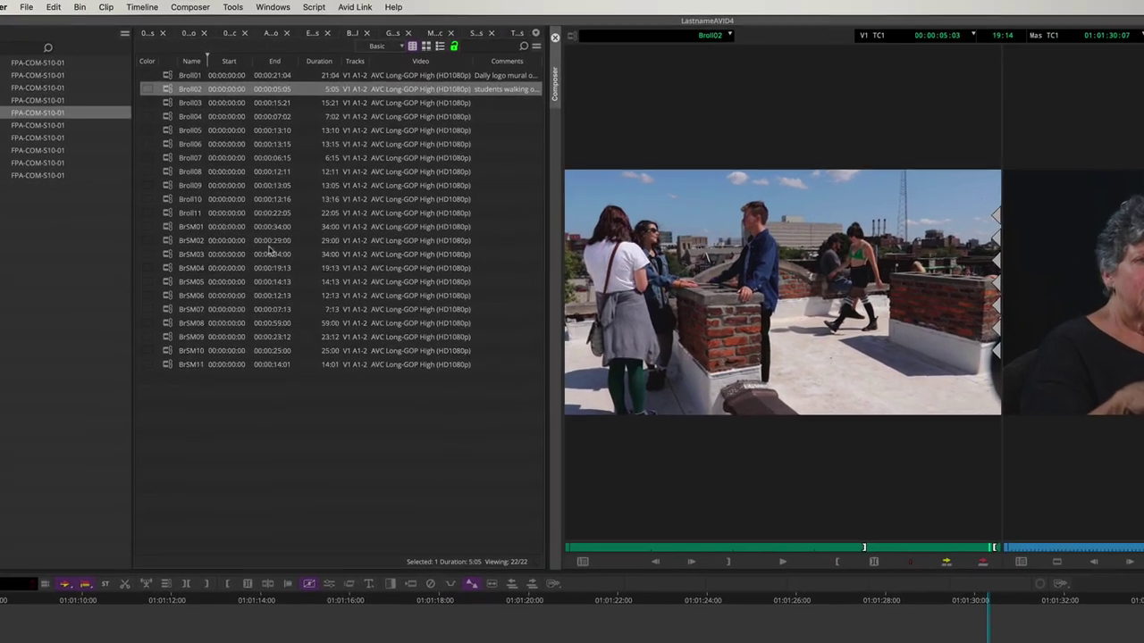
Step: Load Broll10 as the source clip and mark its IN point at 00:00:01:18
{"action": "left_click", "coordinate": [169, 200]}
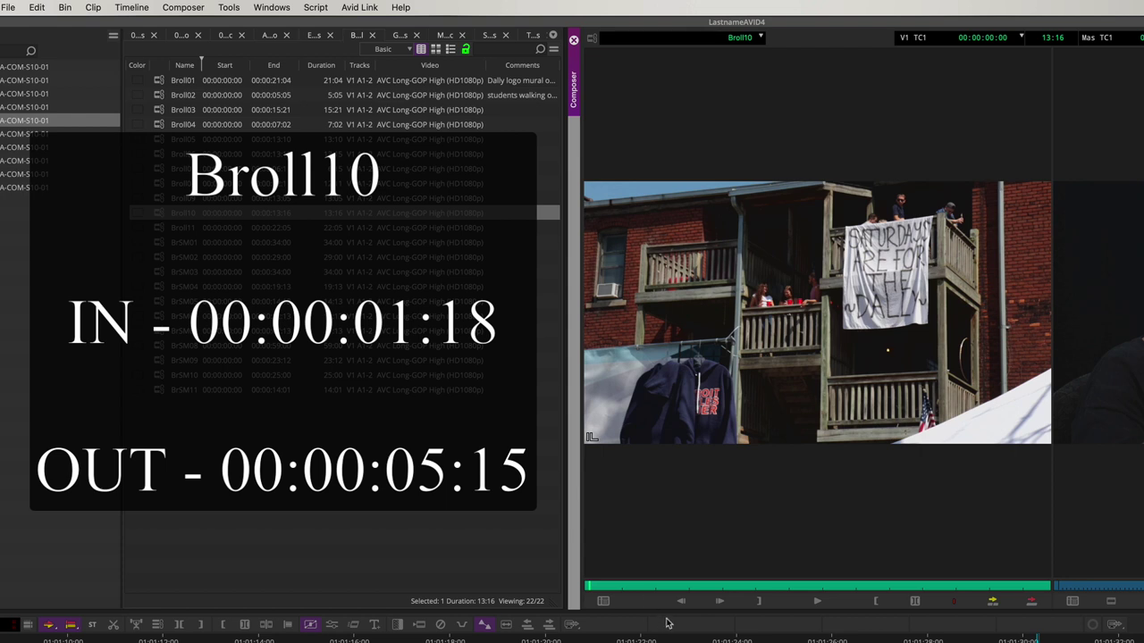
{"action": "left_click_drag", "start_coordinate": [616, 593], "coordinate": [649, 594]}
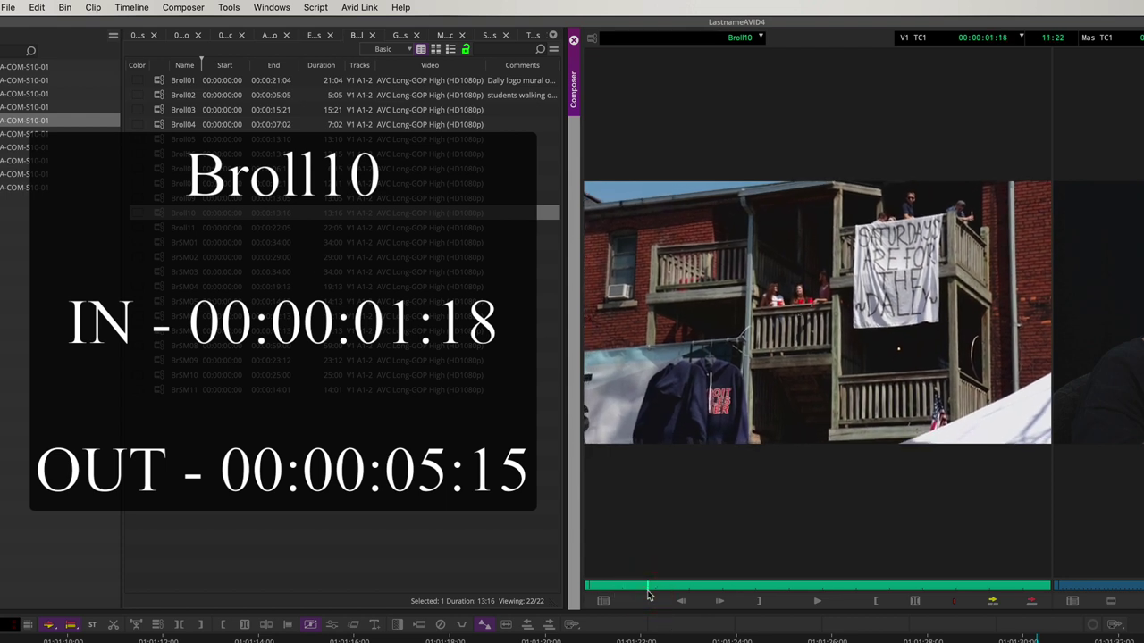
{"action": "key", "text": "i"}
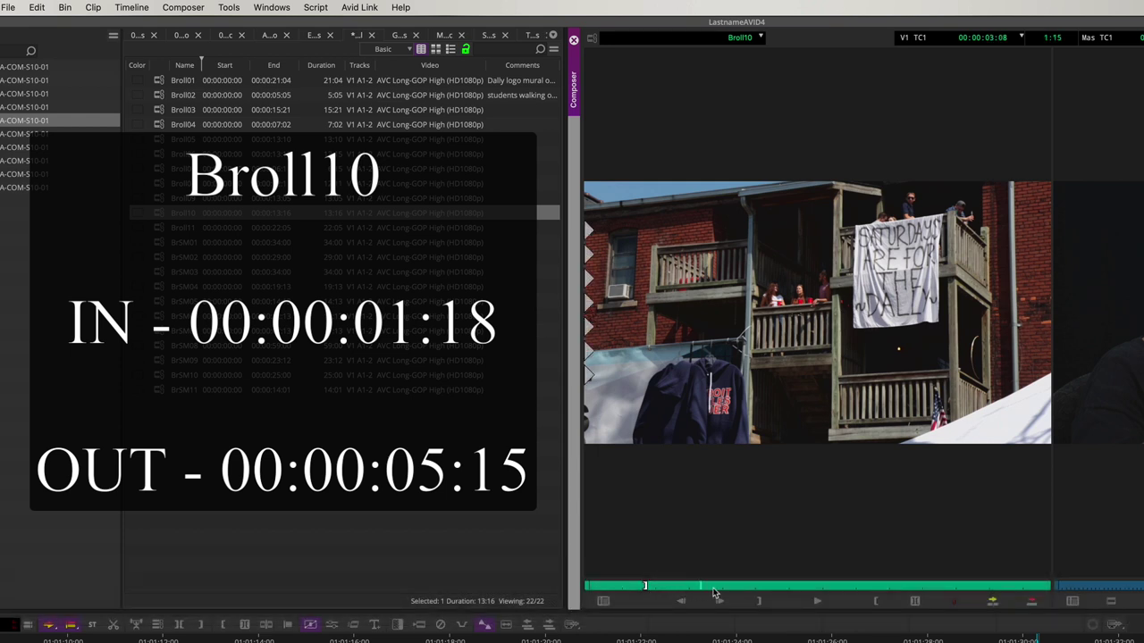
Step: Mark Broll10's OUT point at 00:00:05:15 and overwrite only its video onto V2 at 01:01:30:07
{"action": "left_click_drag", "start_coordinate": [715, 594], "coordinate": [778, 594]}
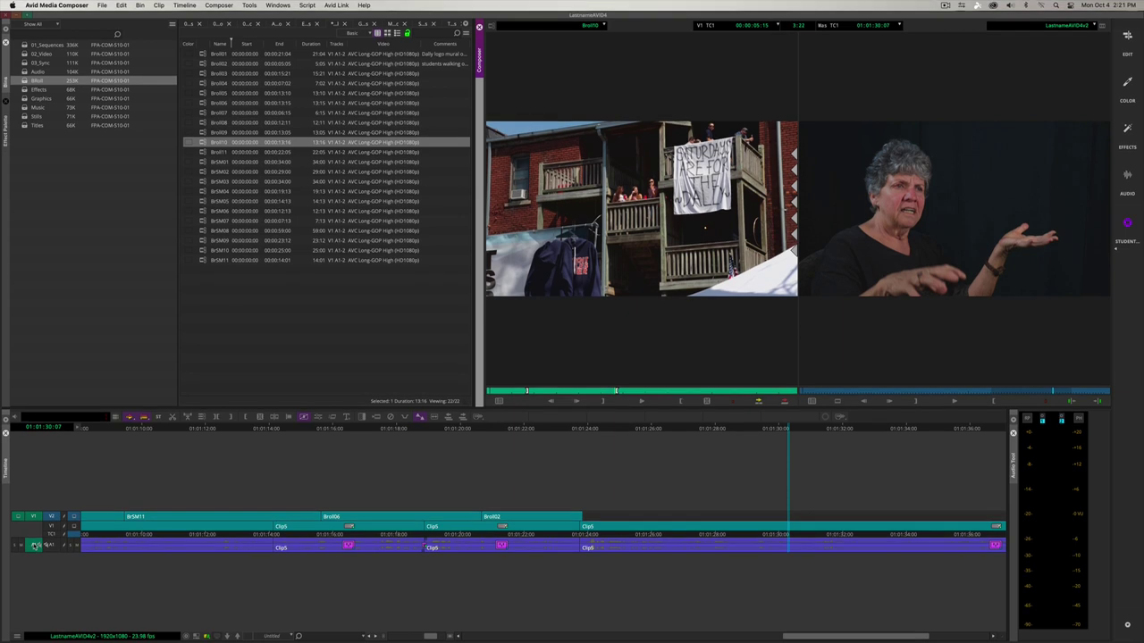
{"action": "left_click", "coordinate": [34, 545]}
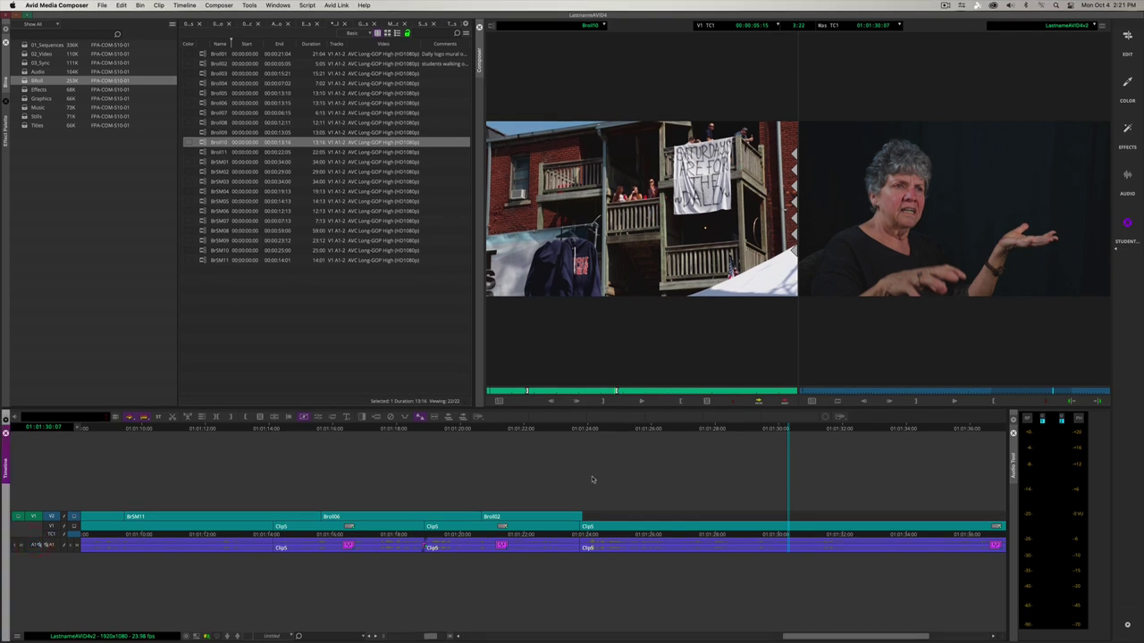
{"action": "key", "text": "v"}
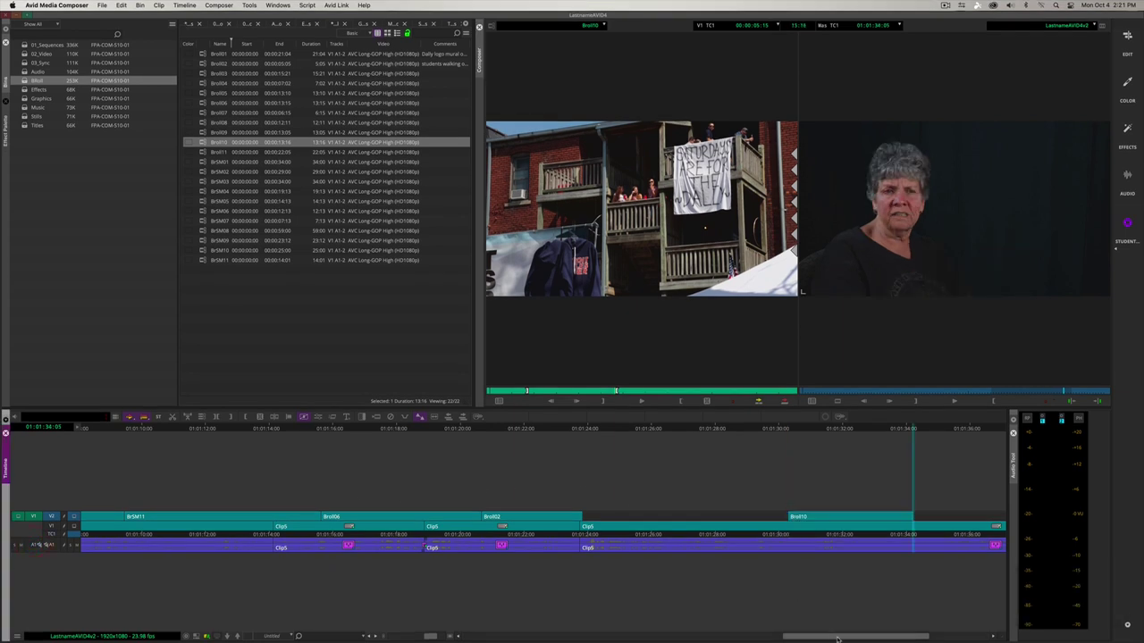
Step: Play back the end of Broll10 on V2 and trim its tail back to 01:01:34:01
{"action": "left_click_drag", "start_coordinate": [837, 640], "coordinate": [899, 639]}
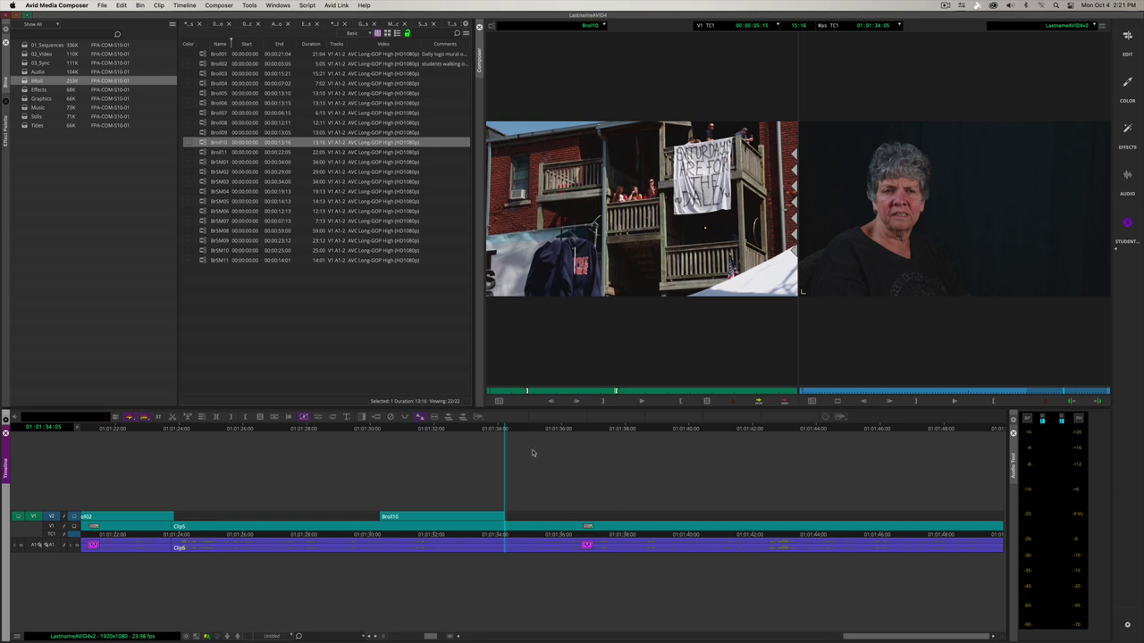
{"action": "left_click", "coordinate": [464, 433]}
{"action": "key", "text": "space"}
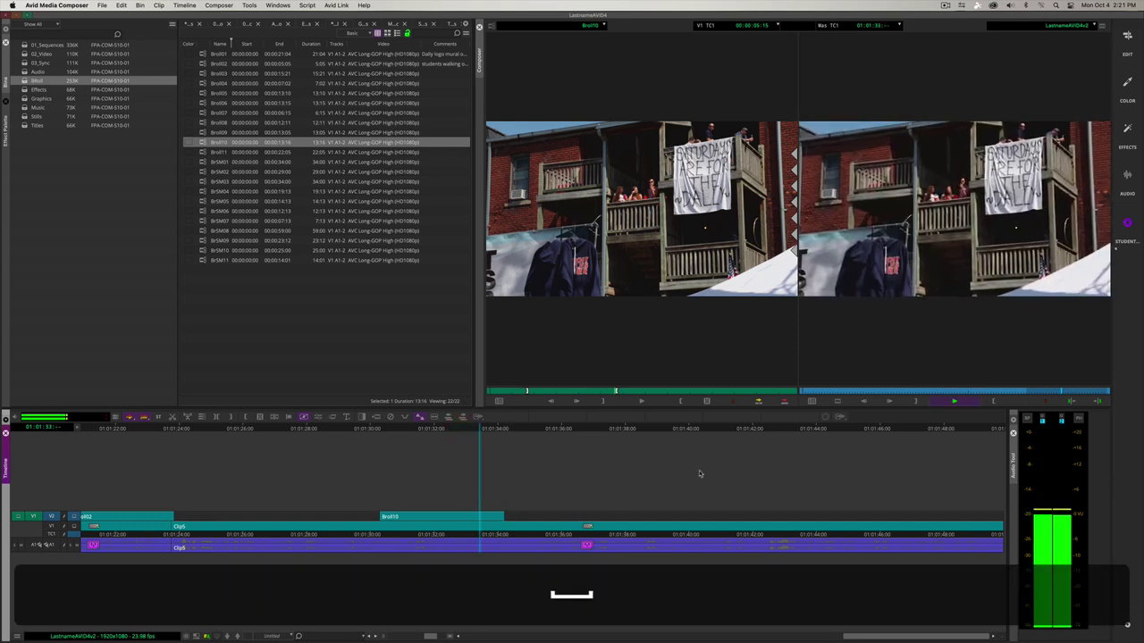
{"action": "key", "text": "space"}
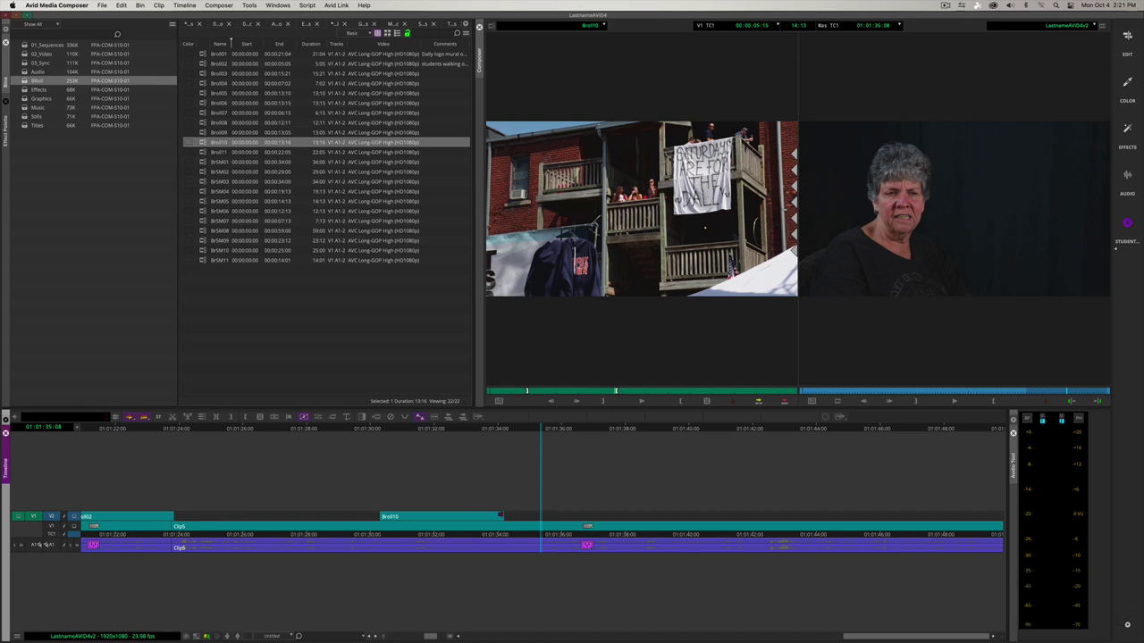
{"action": "left_click", "coordinate": [502, 518]}
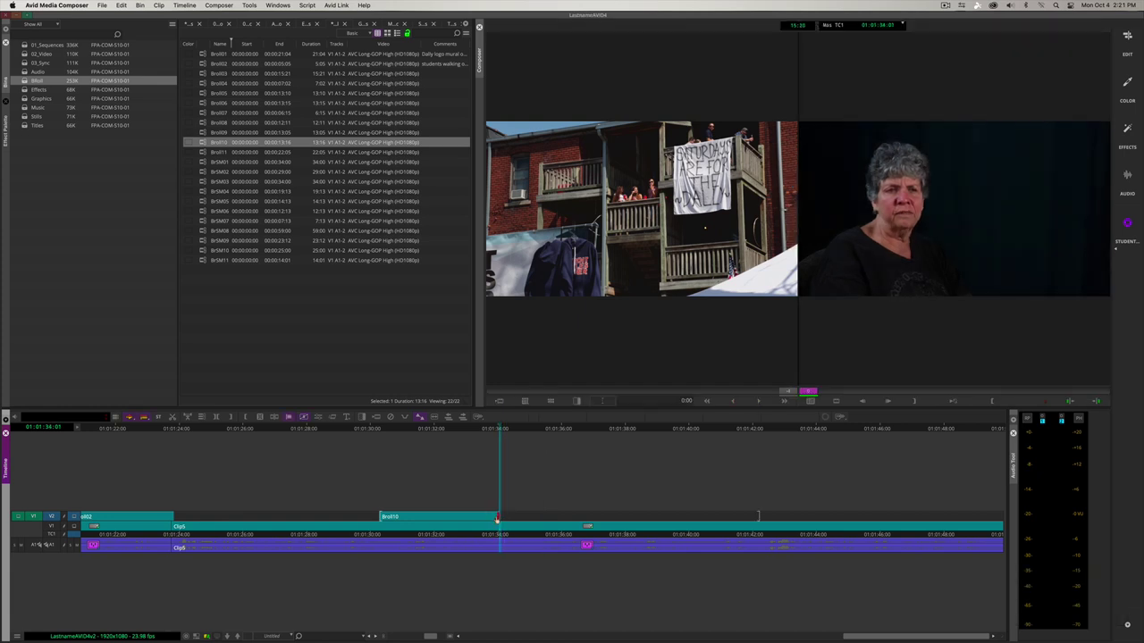
{"action": "left_click_drag", "start_coordinate": [497, 520], "coordinate": [488, 458]}
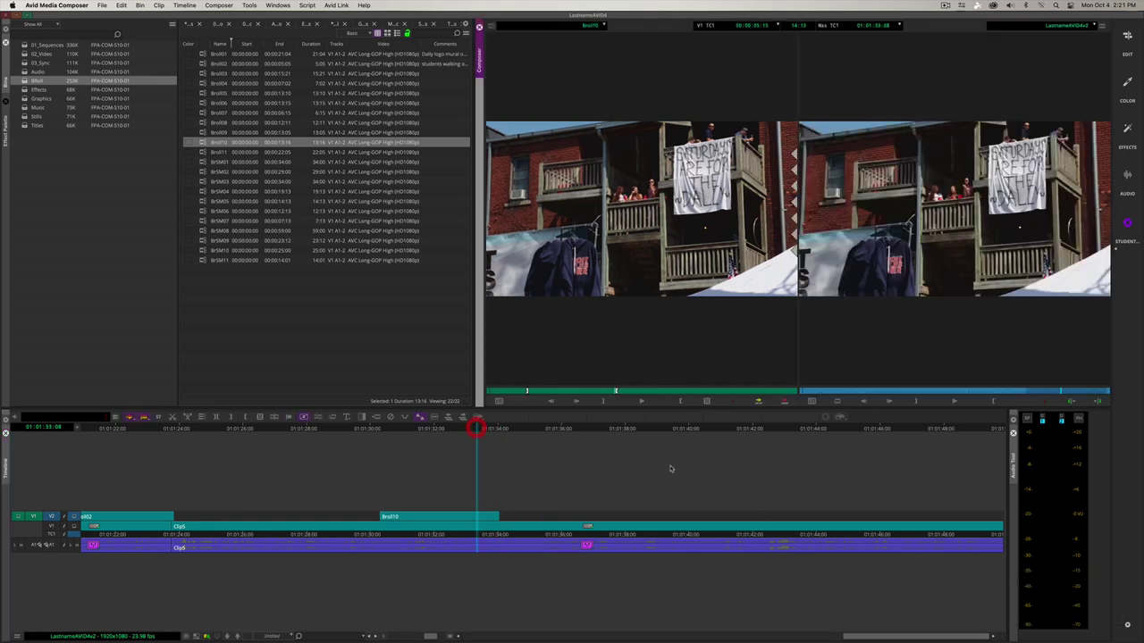
Step: Play back Broll10's trimmed ending and park the sequence position indicator at its tail, 01:01:34:01
{"action": "key", "text": "space"}
{"action": "key", "text": "space"}
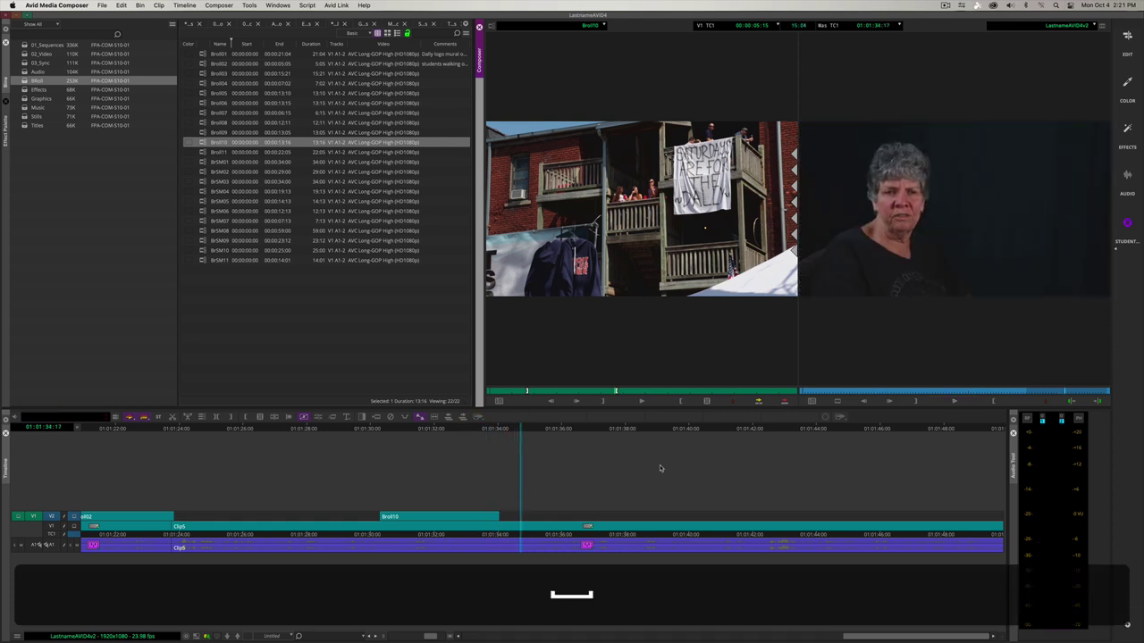
{"action": "left_click", "coordinate": [498, 430], "text": "super"}
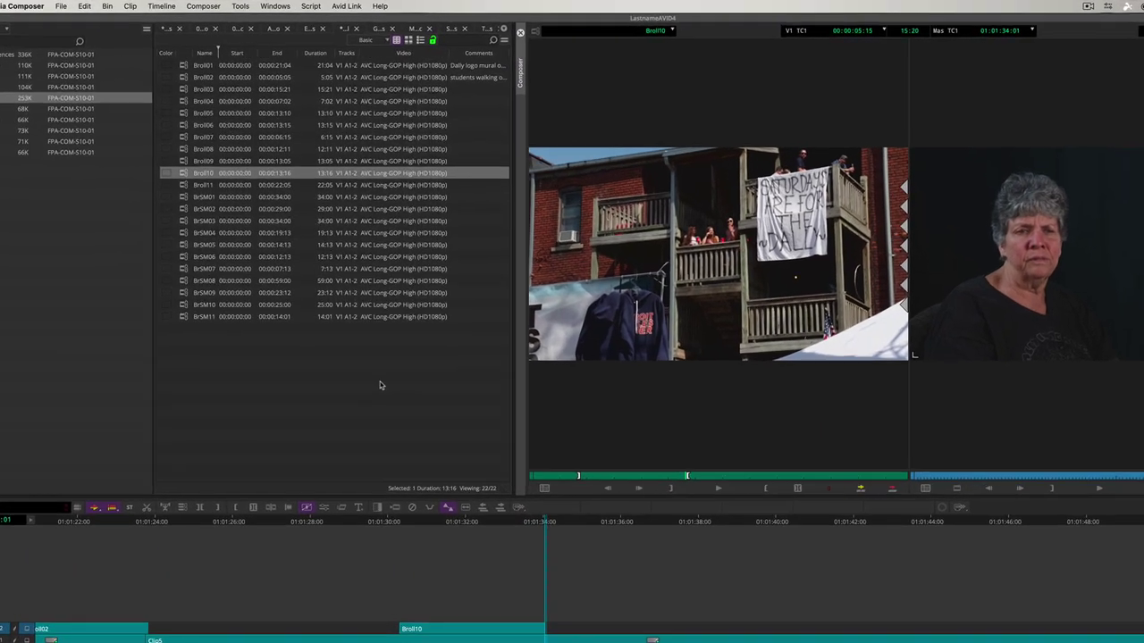
Step: Load BrSM07 as the source clip and mark its IN point at 00:00:01:03
{"action": "double_click", "coordinate": [181, 267]}
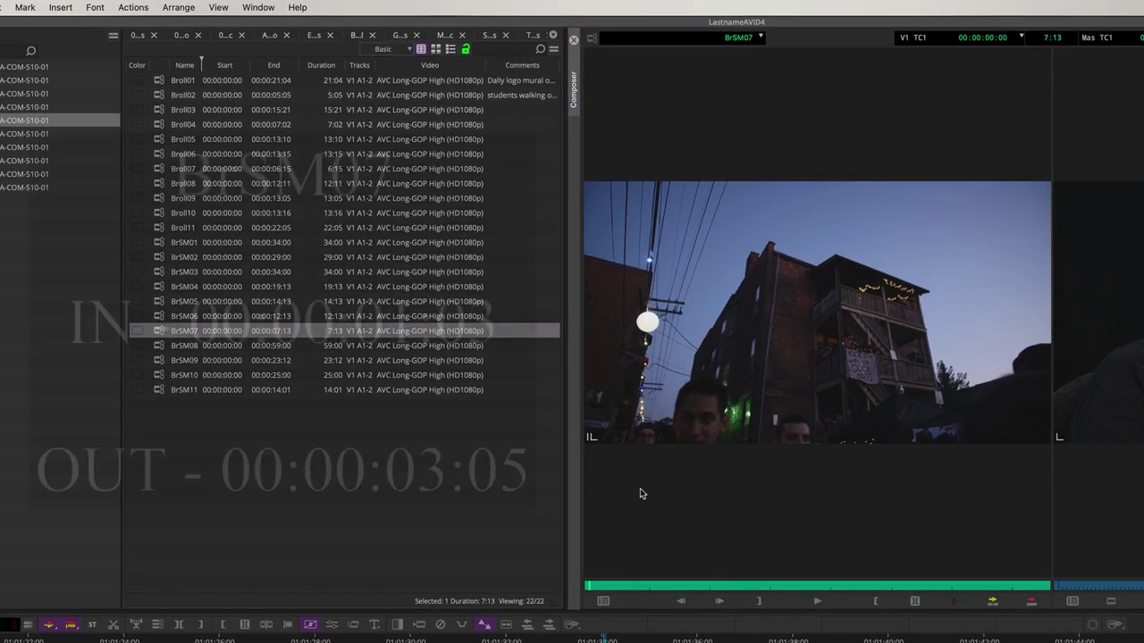
{"action": "left_click", "coordinate": [612, 589]}
{"action": "left_click_drag", "start_coordinate": [612, 590], "coordinate": [657, 601]}
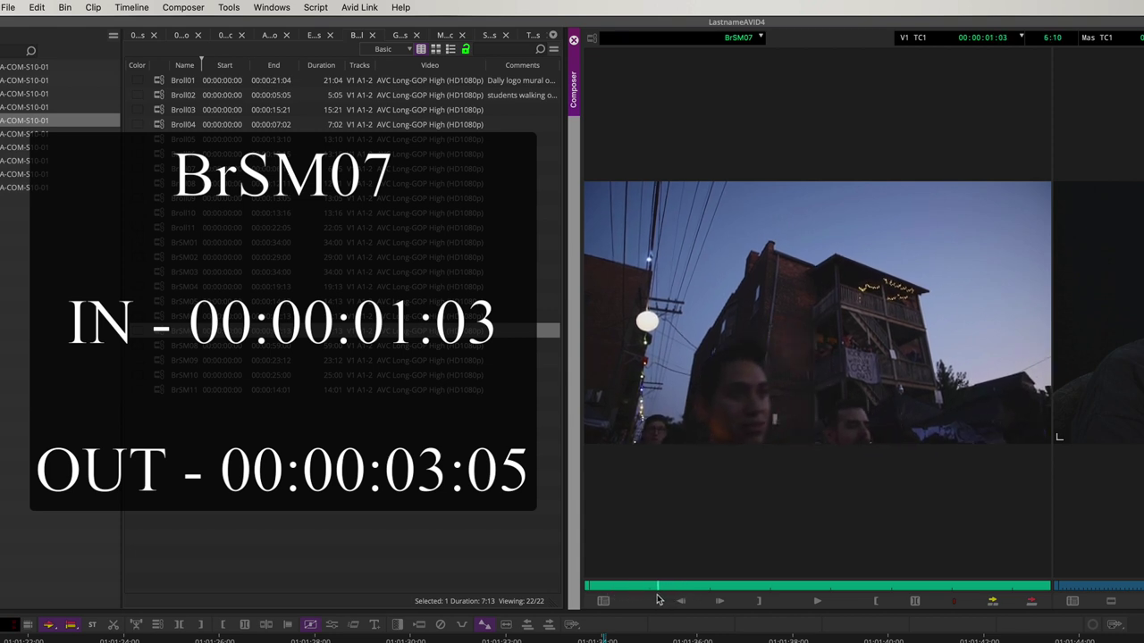
{"action": "key", "text": "i"}
Step: Mark BrSM07's OUT point at 00:00:03:05 and overwrite only its video onto V2 at 01:01:34:01
{"action": "left_click", "coordinate": [925, 589]}
{"action": "left_click_drag", "start_coordinate": [926, 592], "coordinate": [784, 591]}
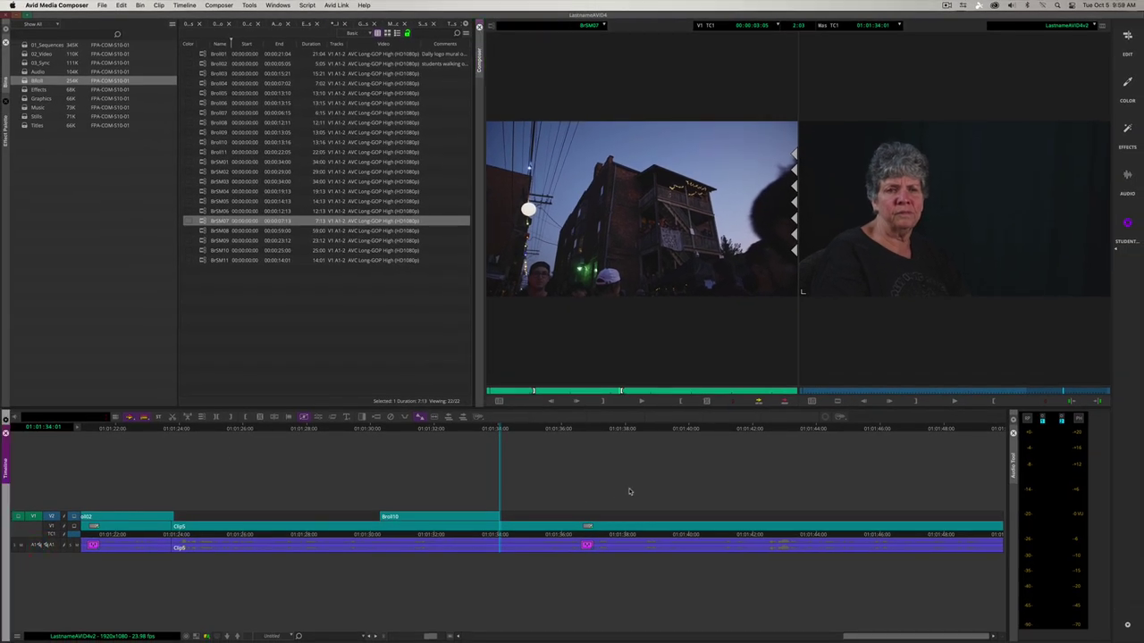
{"action": "key", "text": "v"}
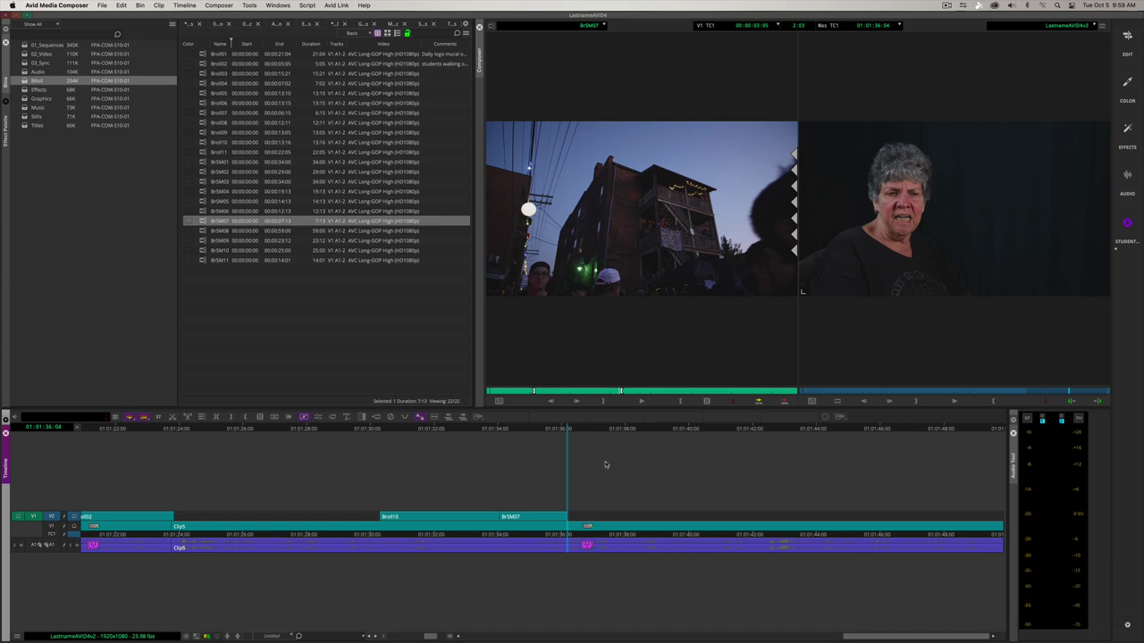
Step: Play on past BrSM07 on V2 and extend its tail to 01:01:38:16
{"action": "key", "text": "Up"}
{"action": "key", "text": "space"}
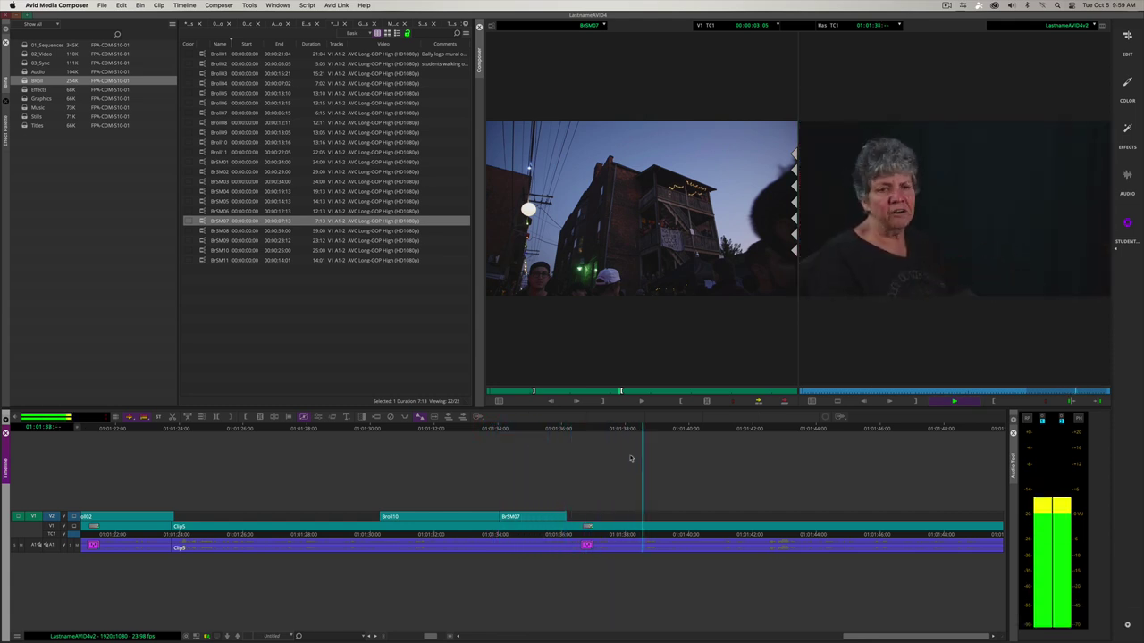
{"action": "key", "text": "space"}
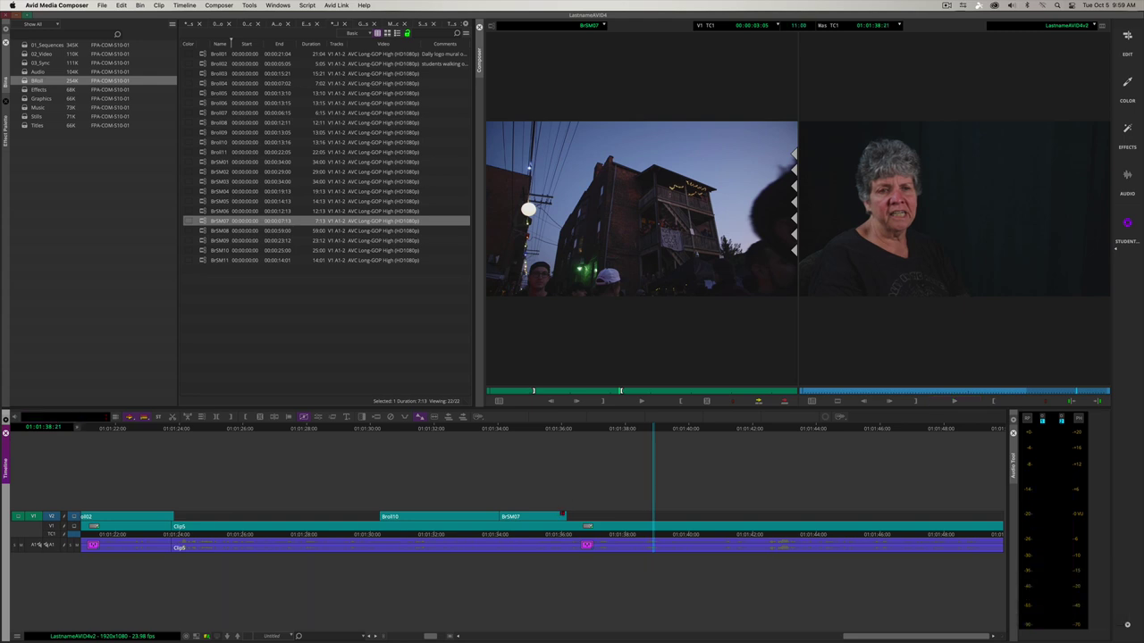
{"action": "left_click_drag", "start_coordinate": [563, 517], "coordinate": [641, 517]}
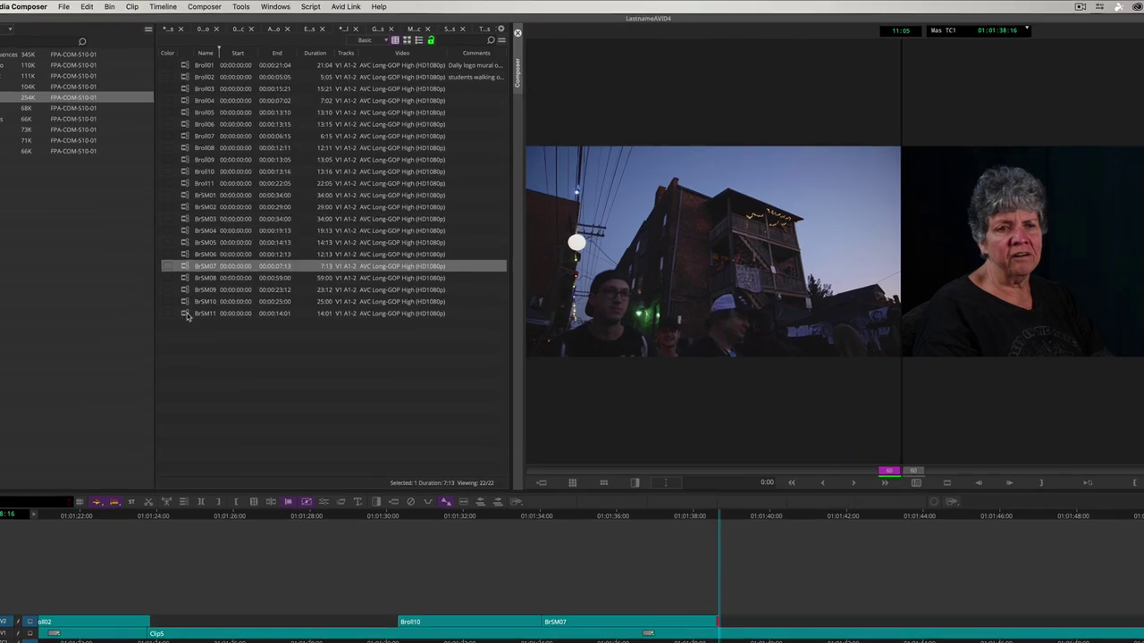
Step: Load BrSM10 as the source clip and mark its IN point at 00:00:06:06
{"action": "left_click", "coordinate": [201, 251]}
{"action": "double_click", "coordinate": [167, 351]}
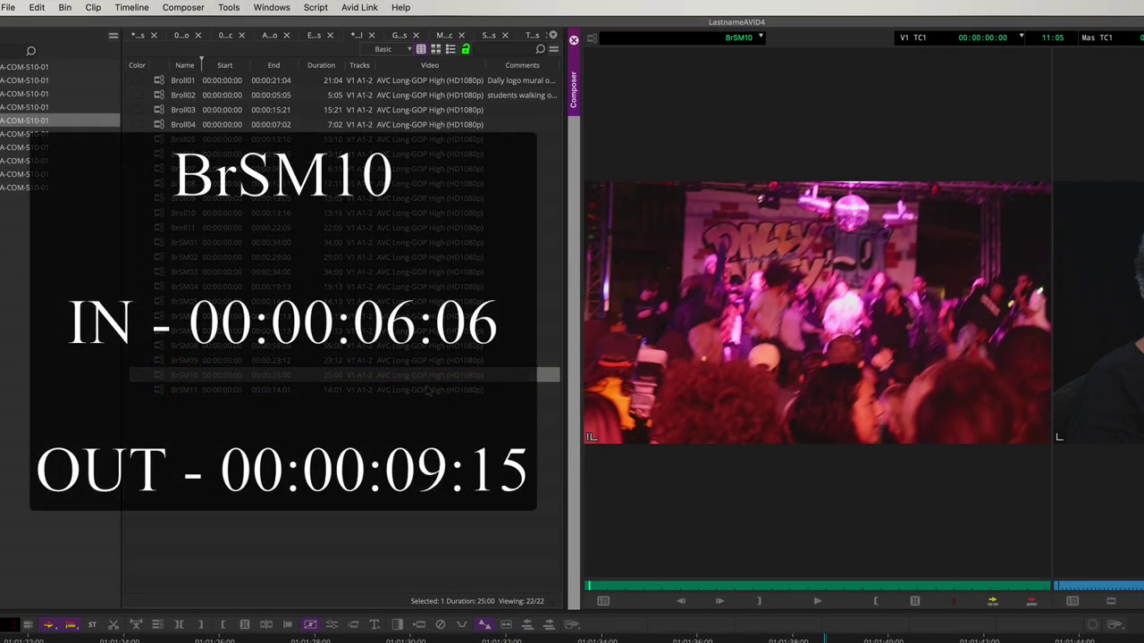
{"action": "left_click_drag", "start_coordinate": [630, 587], "coordinate": [702, 591]}
{"action": "key", "text": "Right"}
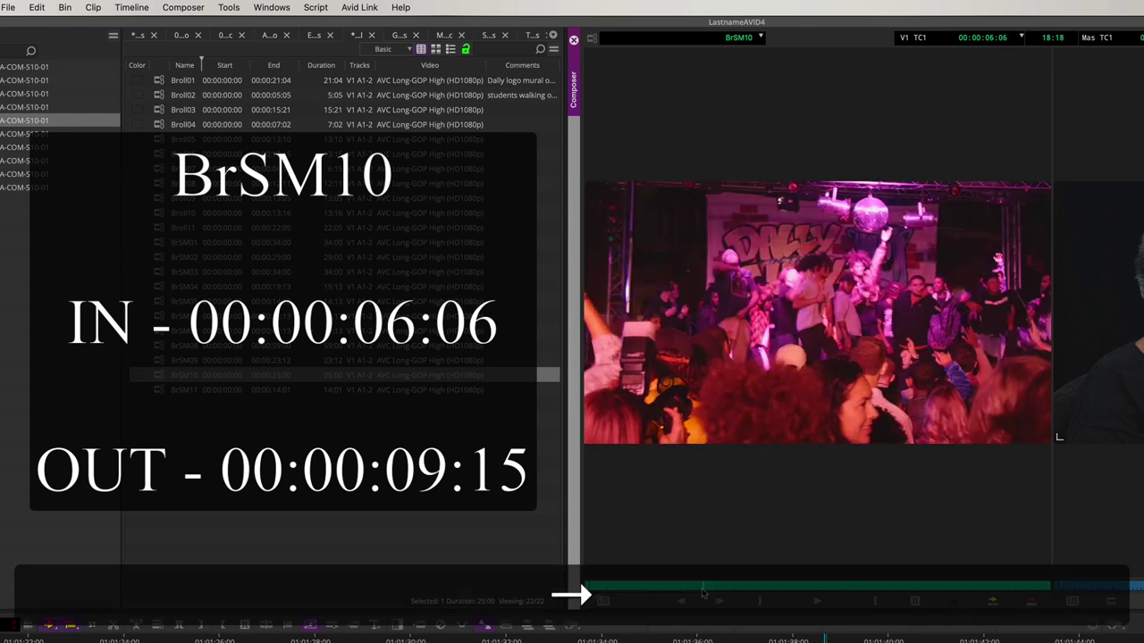
{"action": "key", "text": "i"}
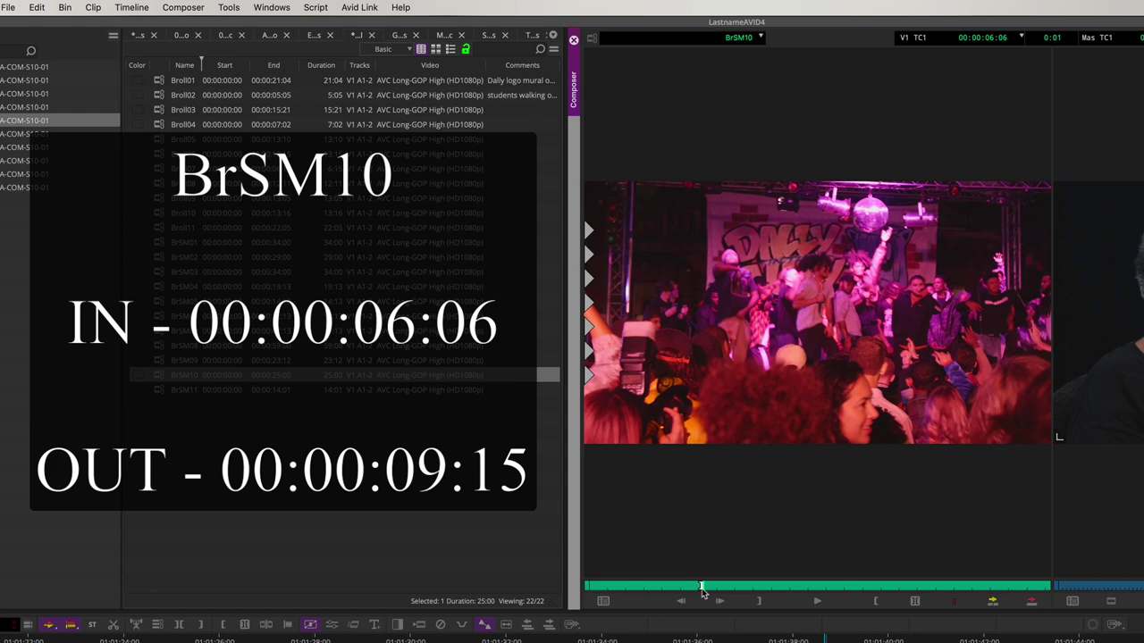
Step: Mark BrSM10's OUT point at 00:00:09:15 and overwrite only its video onto V2 at 01:01:38:16
{"action": "left_click_drag", "start_coordinate": [812, 592], "coordinate": [767, 593]}
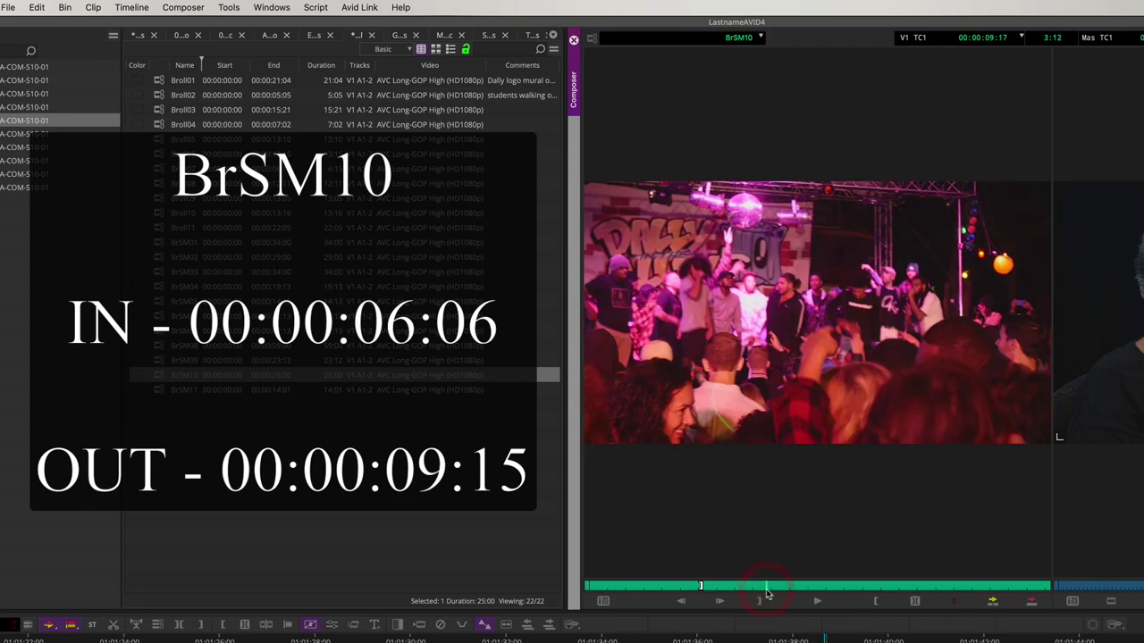
{"action": "key", "text": "Left"}
{"action": "key", "text": "Left"}
{"action": "key", "text": "o"}
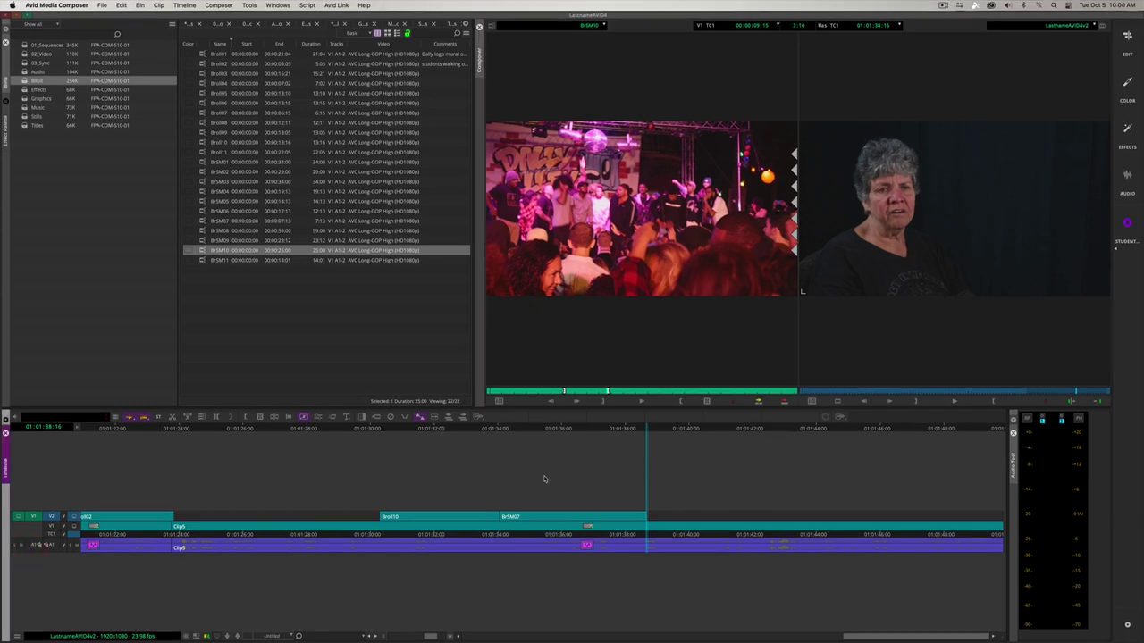
{"action": "key", "text": "v"}
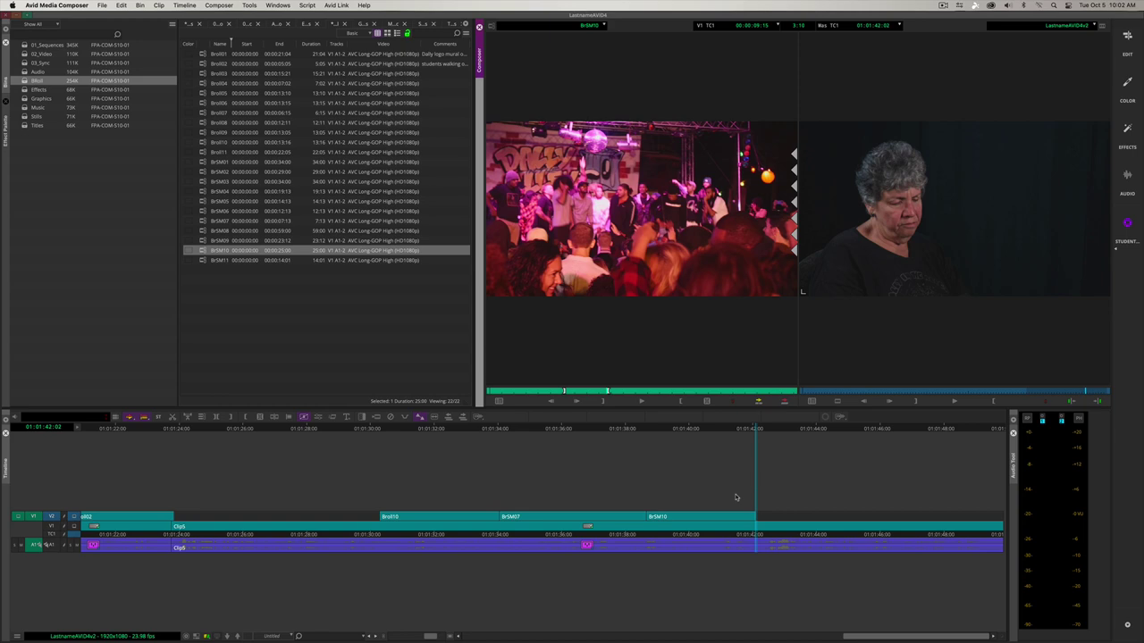
Step: Play back the end of BrSM10 on V2 and trim its tail back seven frames to 01:01:41:19
{"action": "left_click", "coordinate": [714, 428]}
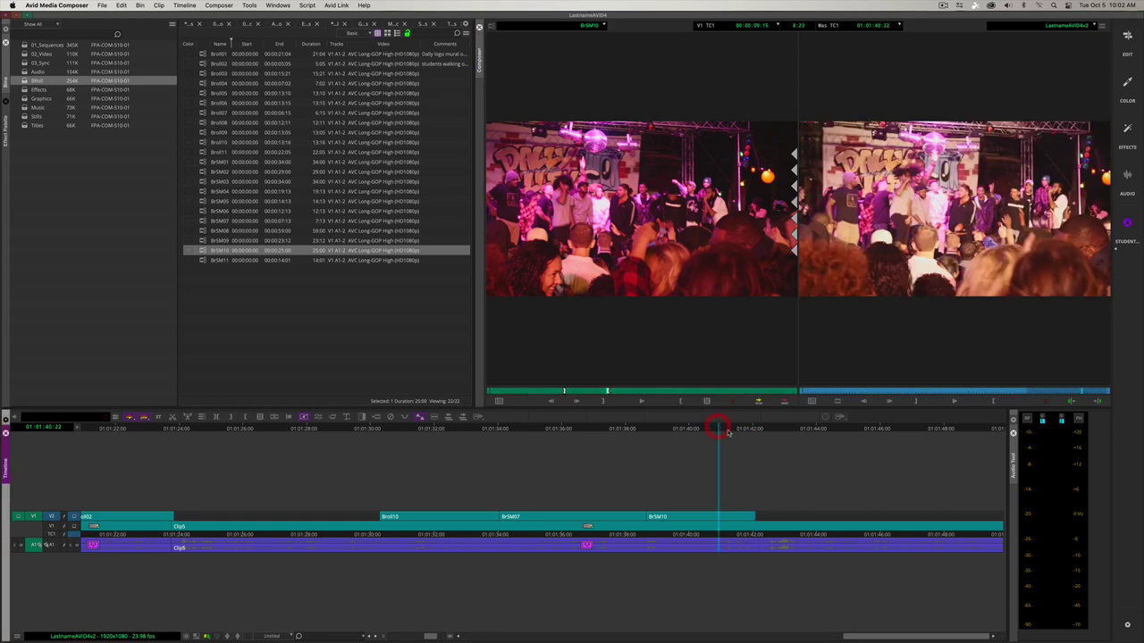
{"action": "key", "text": "space"}
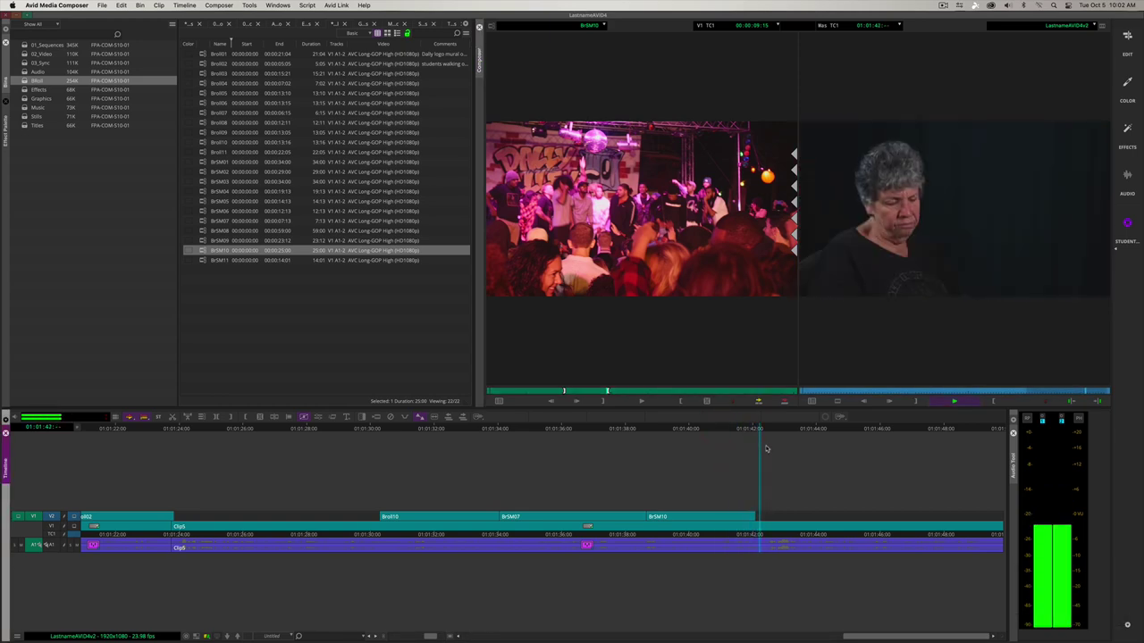
{"action": "key", "text": "space"}
{"action": "left_click", "coordinate": [752, 516]}
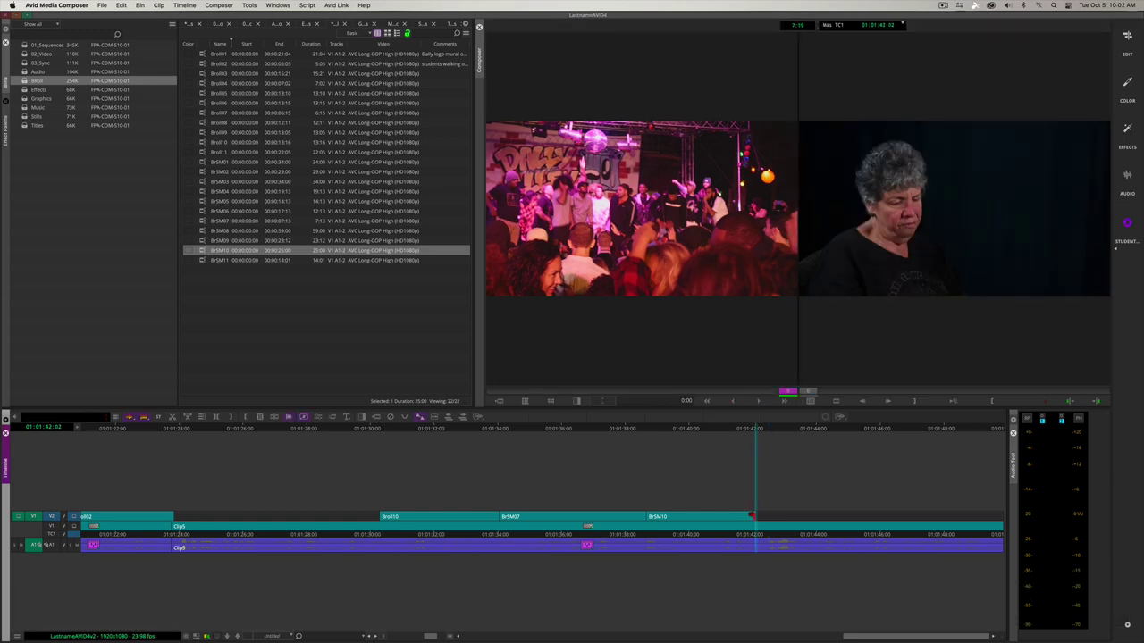
{"action": "left_click_drag", "start_coordinate": [752, 516], "coordinate": [742, 516]}
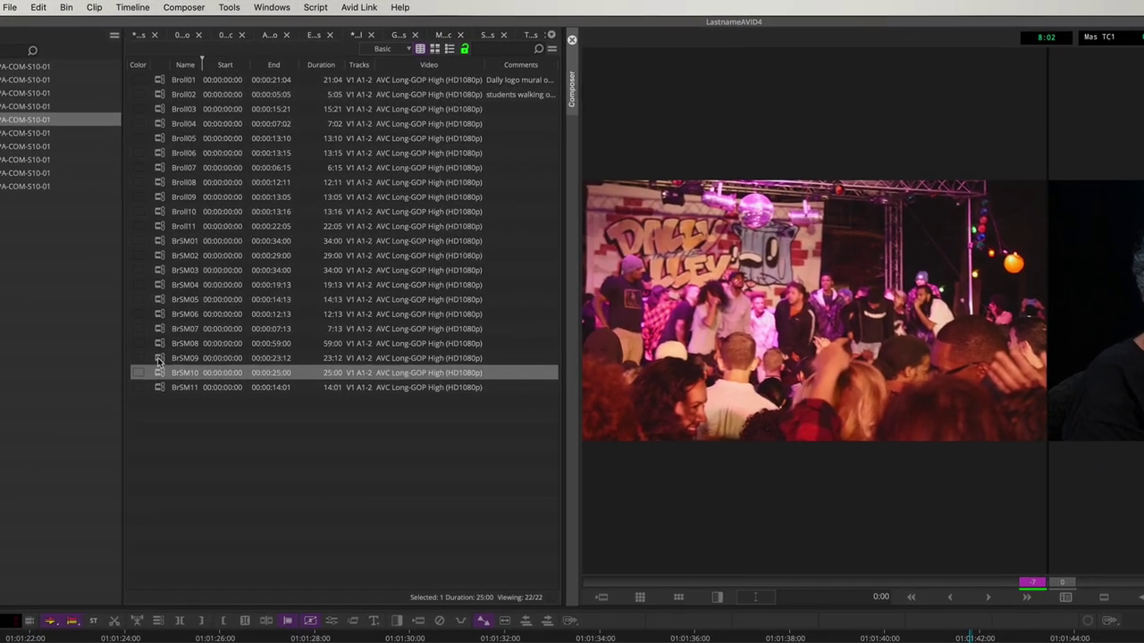
Step: Load BrSM09 as the source clip and mark its IN point at 00:00:02:13
{"action": "double_click", "coordinate": [159, 360]}
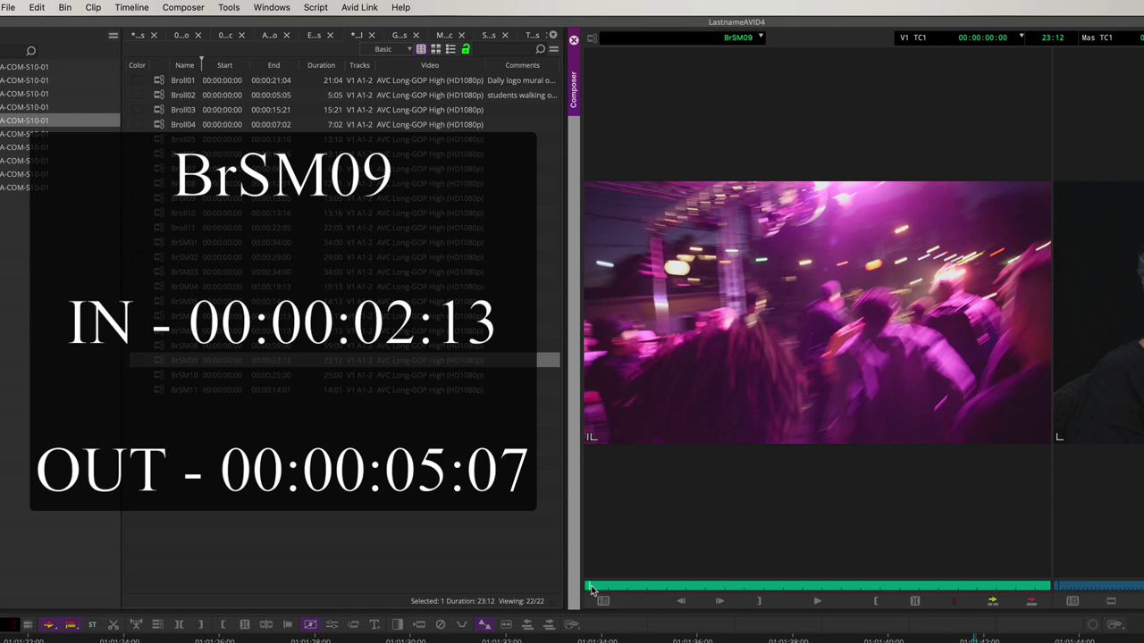
{"action": "left_click_drag", "start_coordinate": [591, 586], "coordinate": [639, 591]}
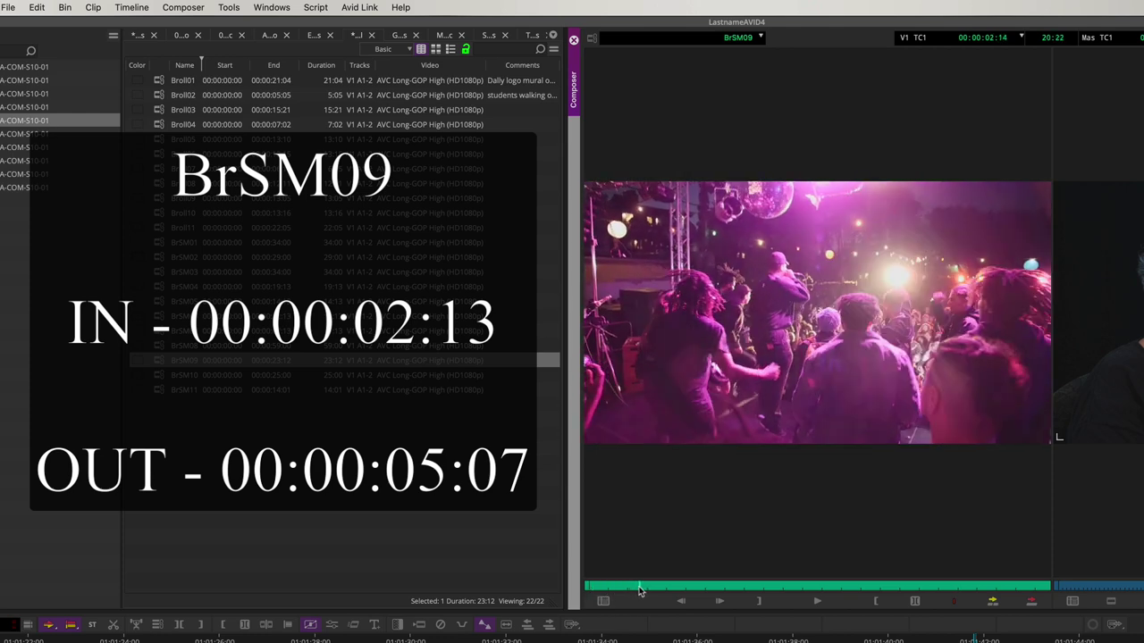
{"action": "key", "text": "Left"}
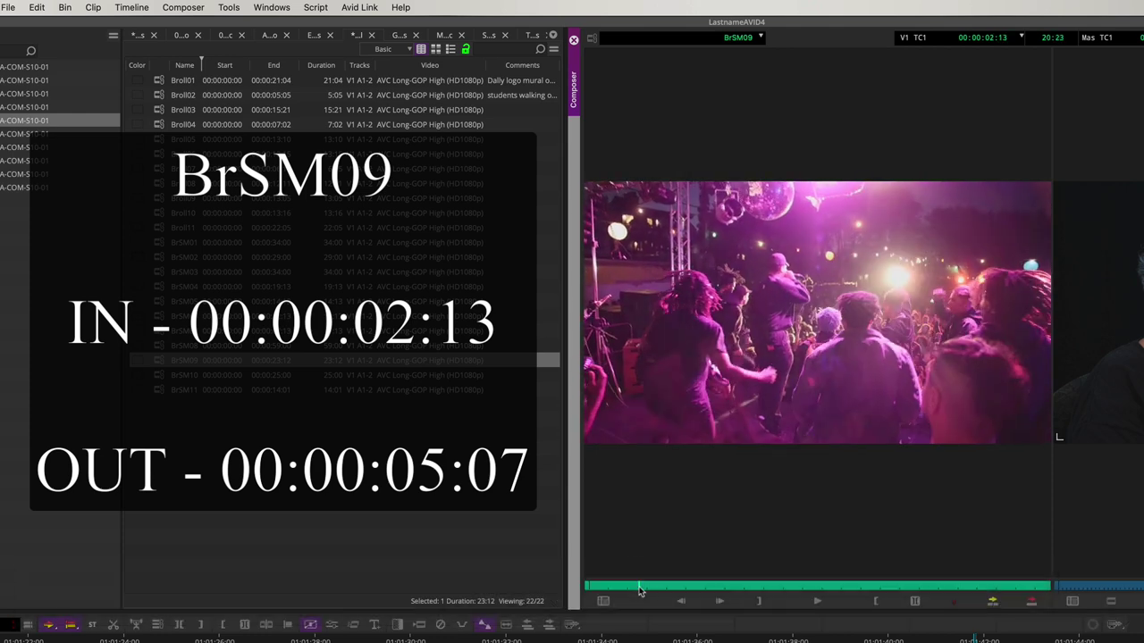
{"action": "key", "text": "i"}
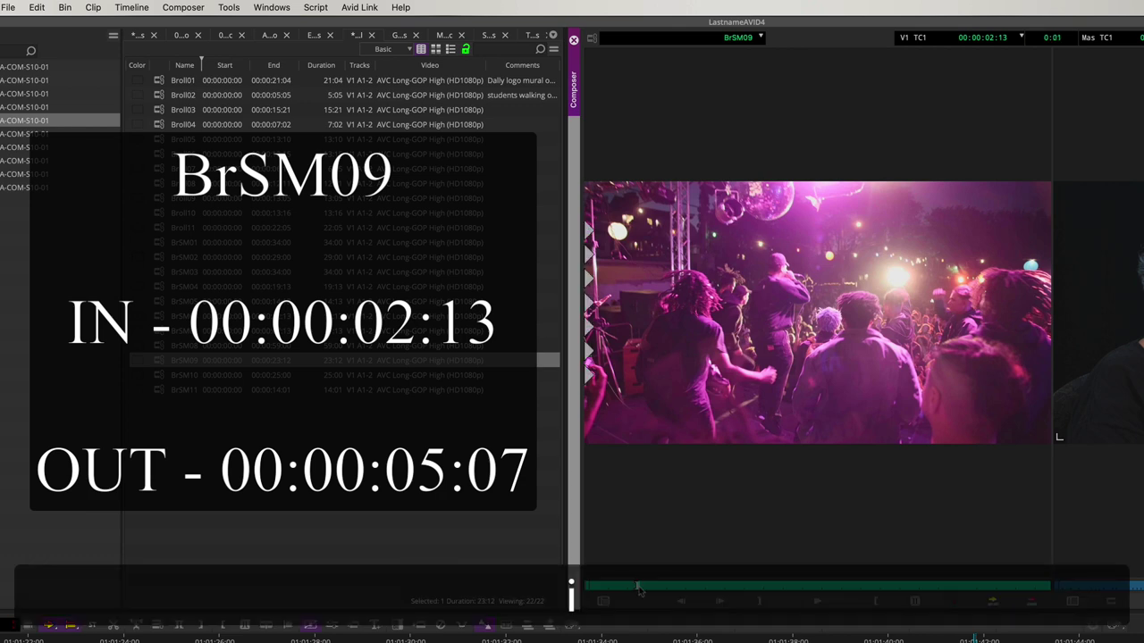
Step: Mark BrSM09's OUT point at 00:00:05:07 and overwrite only its video onto V2 at 01:01:41:19
{"action": "left_click_drag", "start_coordinate": [657, 590], "coordinate": [698, 590]}
{"action": "key", "text": "Left"}
{"action": "key", "text": "Left"}
{"action": "key", "text": "Left"}
{"action": "key", "text": "Left"}
{"action": "key", "text": "Left"}
{"action": "key", "text": "Left"}
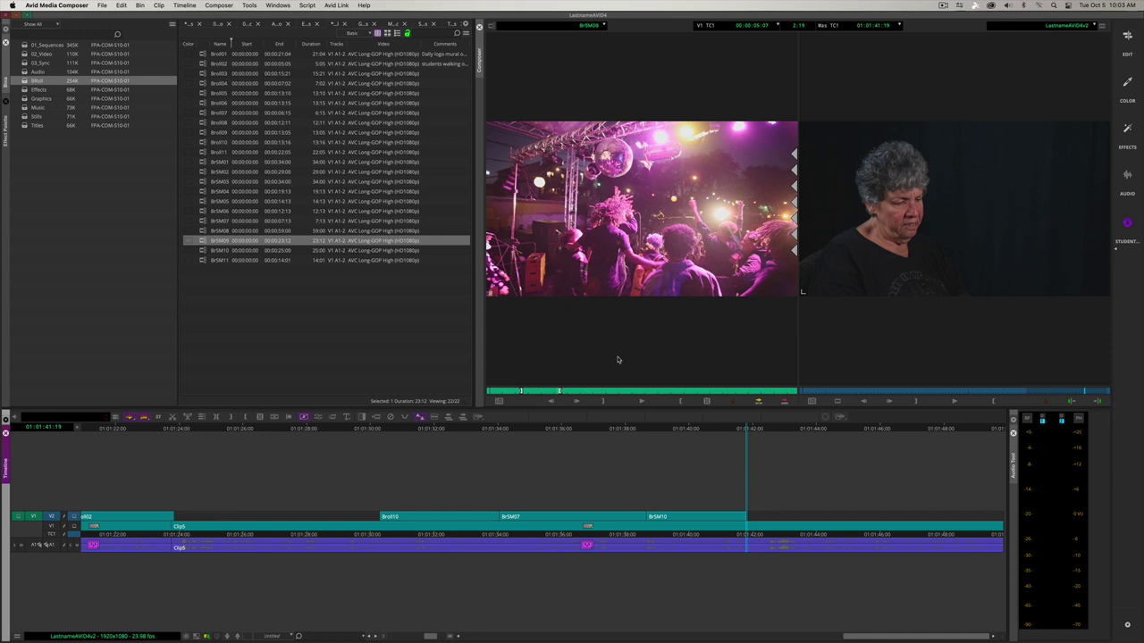
{"action": "key", "text": "v"}
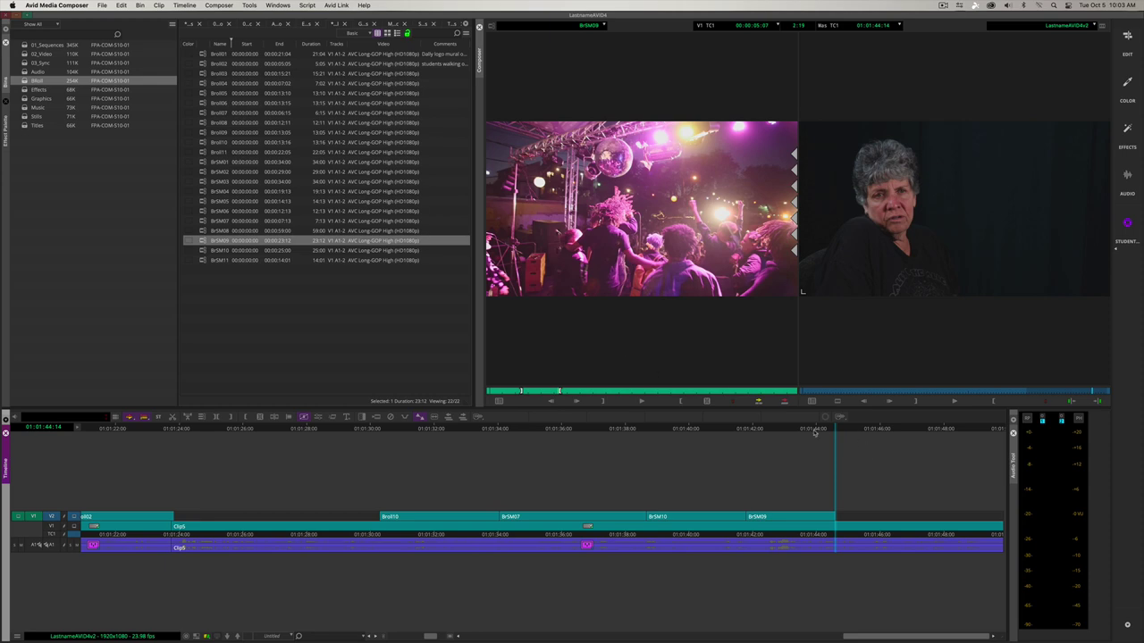
Step: Play back the end of BrSM09 on V2 and extend its tail five frames to 01:01:44:19
{"action": "key", "text": "space"}
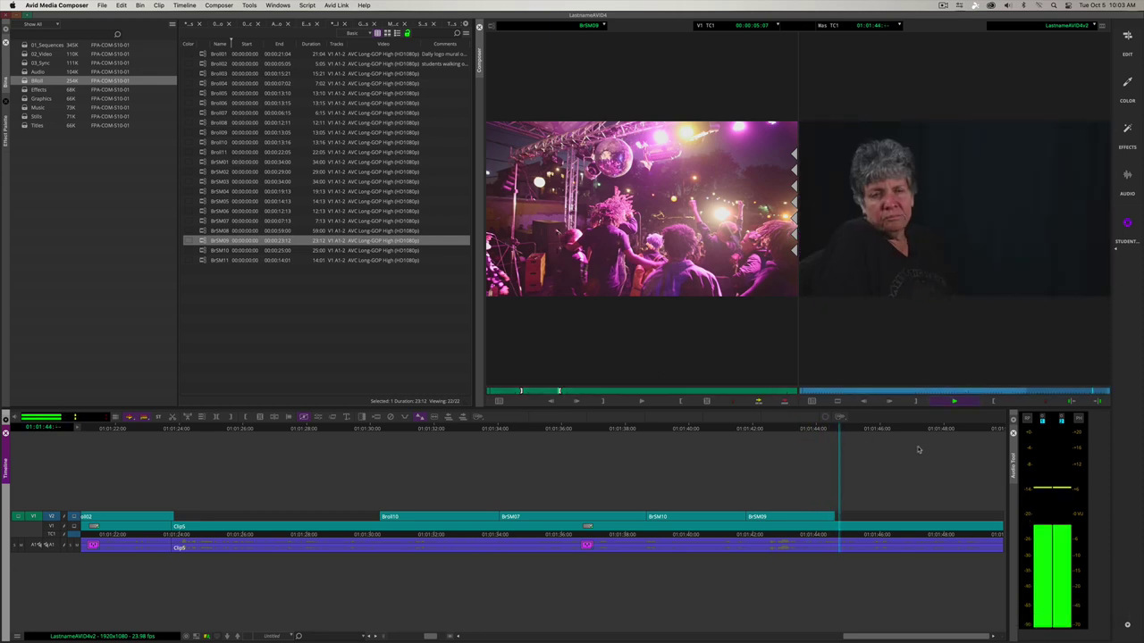
{"action": "key", "text": "space"}
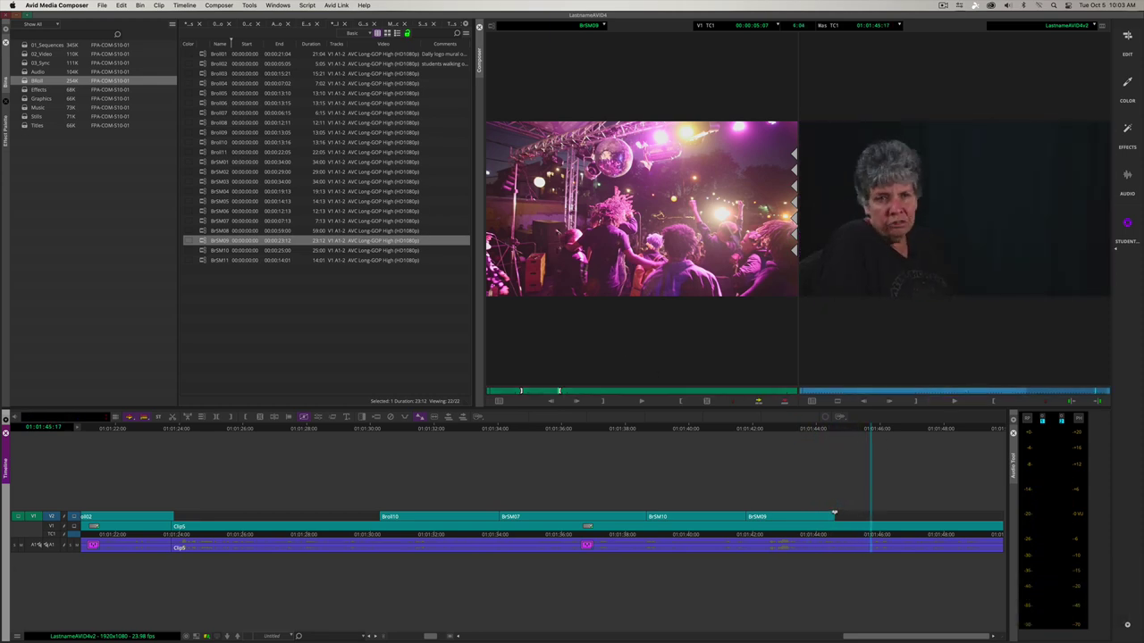
{"action": "key", "text": "u"}
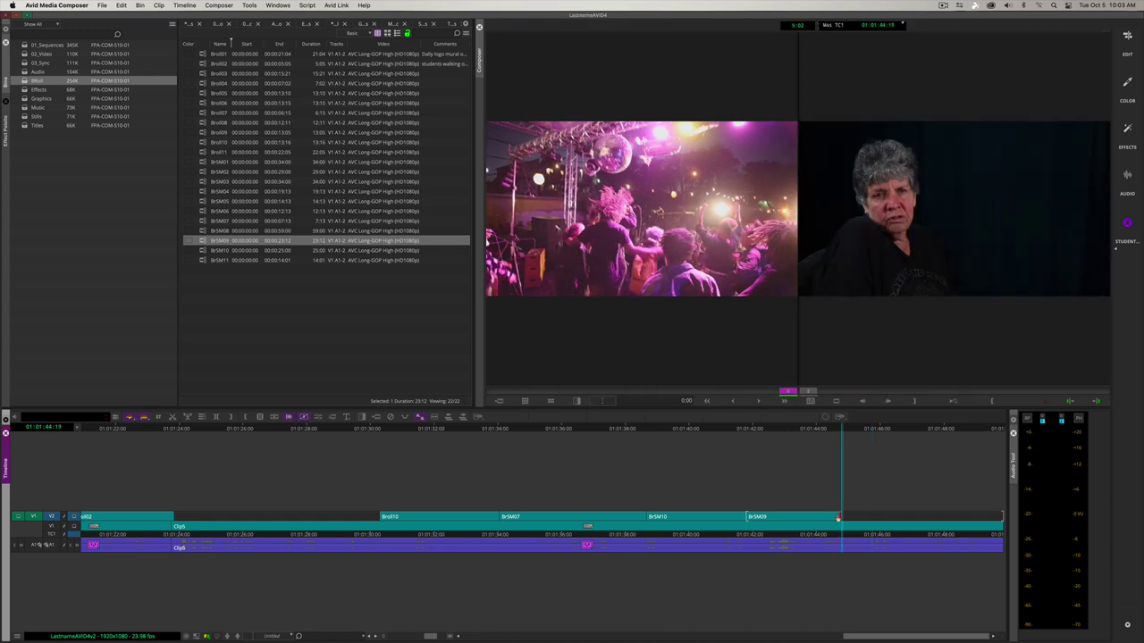
{"action": "left_click", "coordinate": [835, 516]}
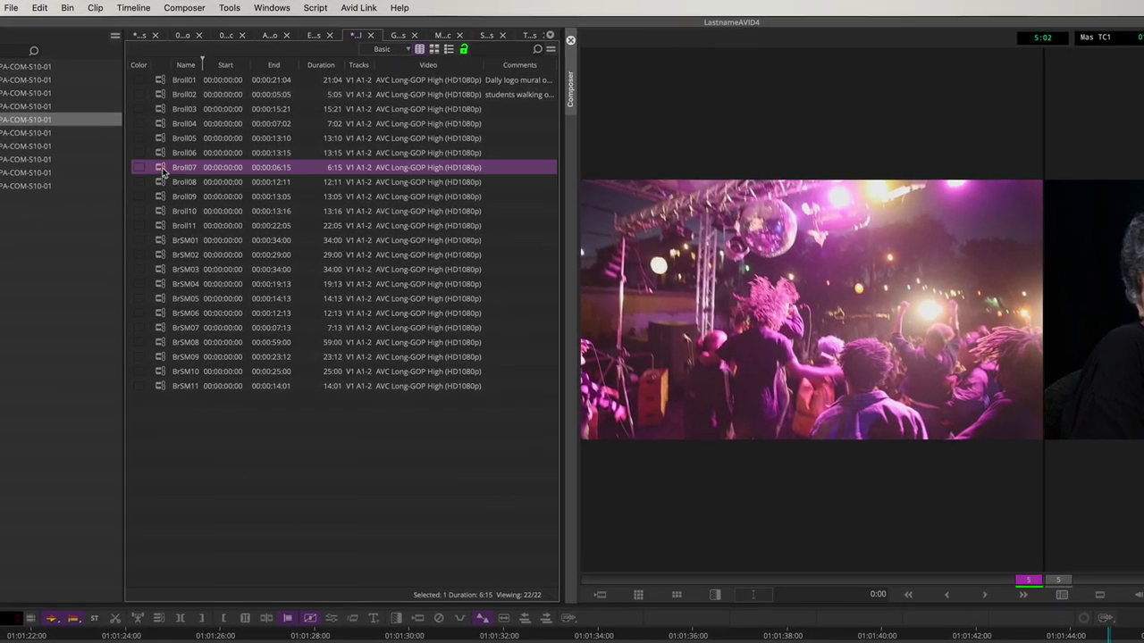
Step: Load Broll07 as the source clip and mark its IN point at 00:00:01:16
{"action": "double_click", "coordinate": [168, 158]}
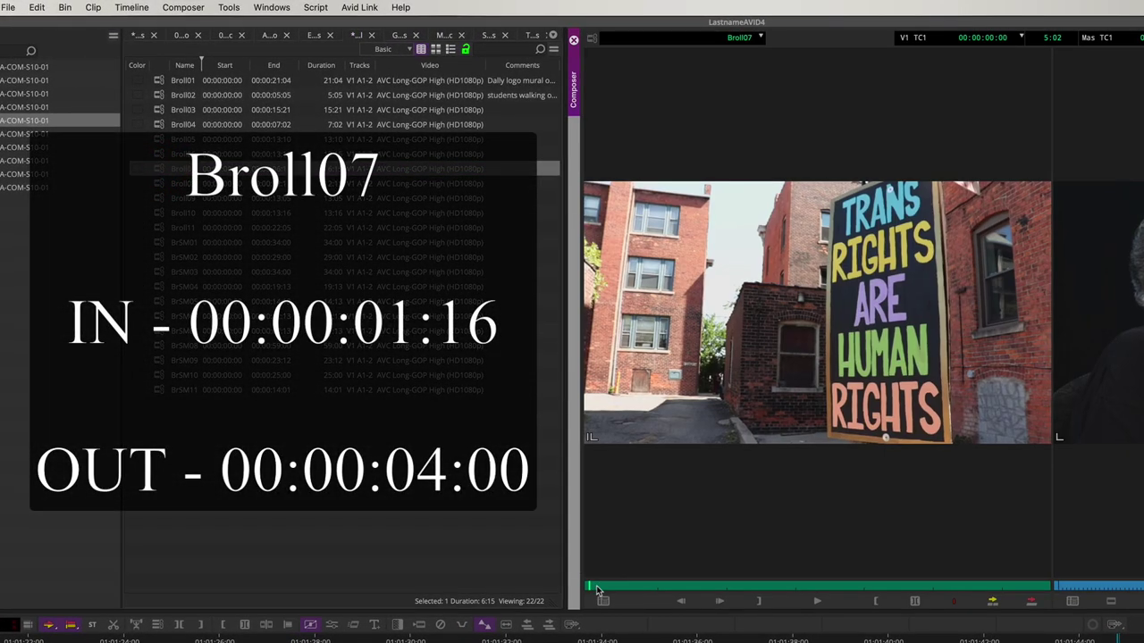
{"action": "left_click_drag", "start_coordinate": [596, 586], "coordinate": [706, 594]}
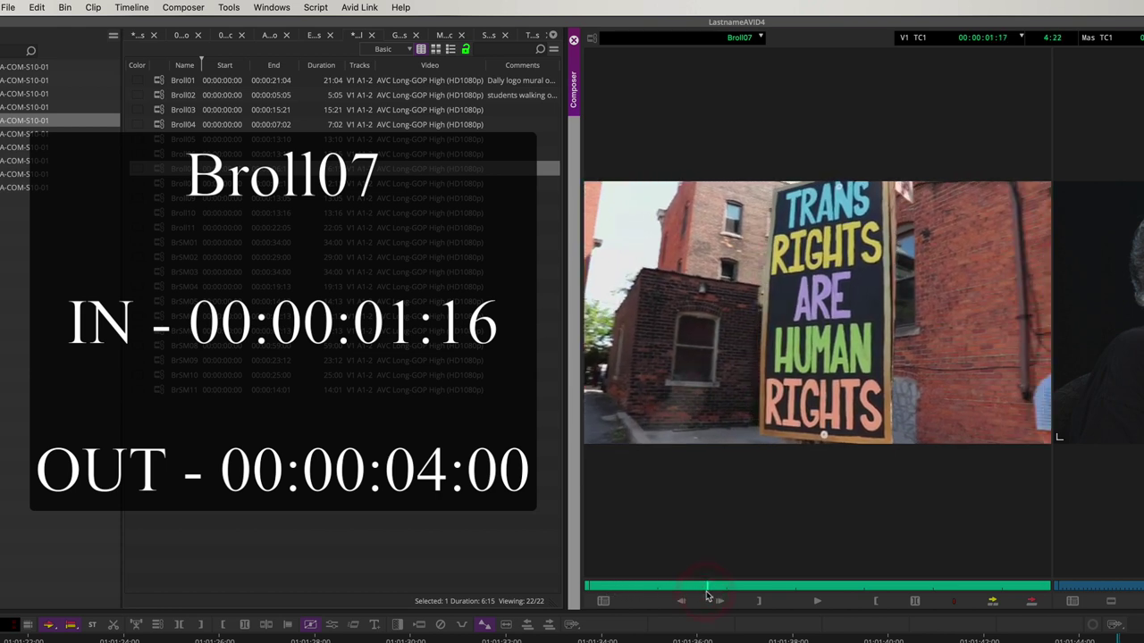
{"action": "key", "text": "Left"}
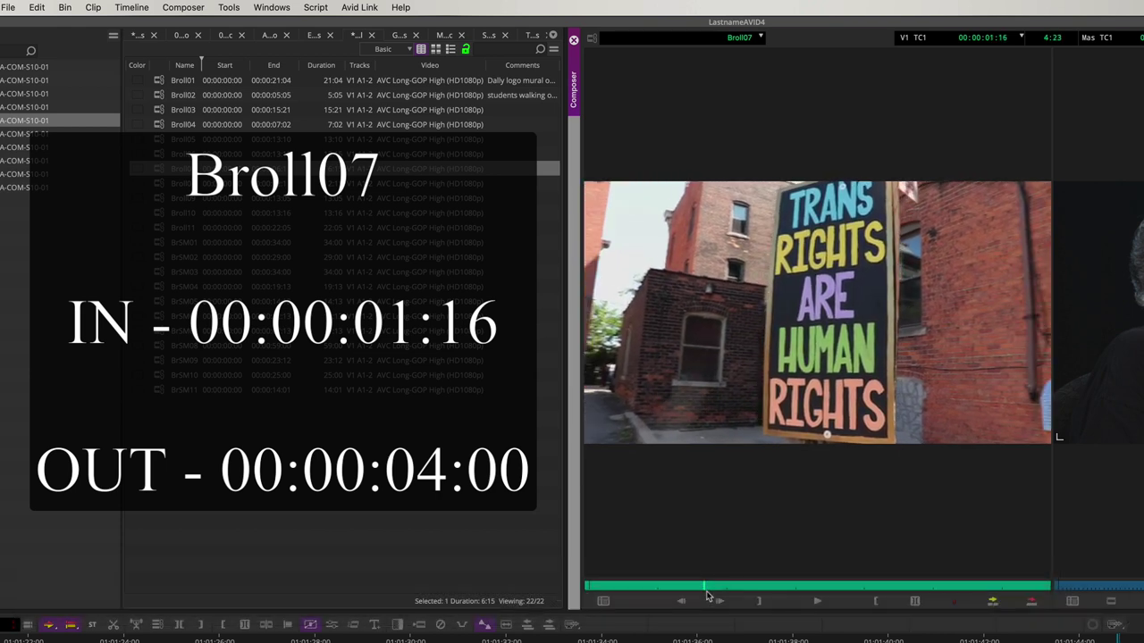
{"action": "key", "text": "i"}
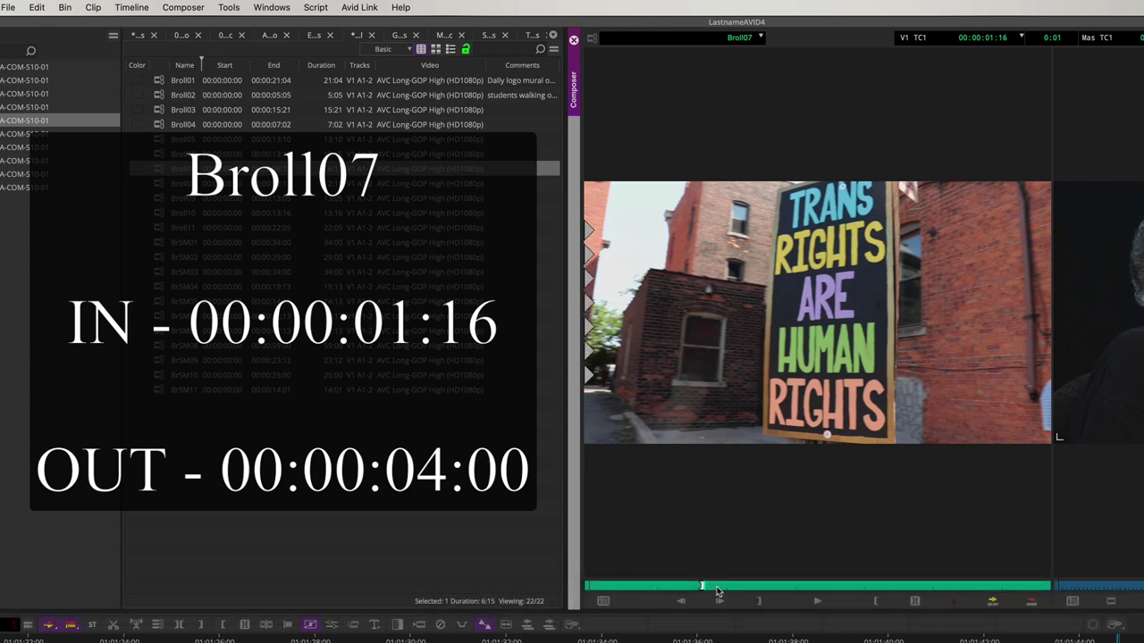
Step: Mark Broll07's OUT point at 00:00:04:00 and overwrite only its video onto V2 at 01:01:44:19
{"action": "left_click_drag", "start_coordinate": [716, 591], "coordinate": [875, 590]}
{"action": "key", "text": "Left"}
{"action": "key", "text": "Left"}
{"action": "key", "text": "Left"}
{"action": "key", "text": "Left"}
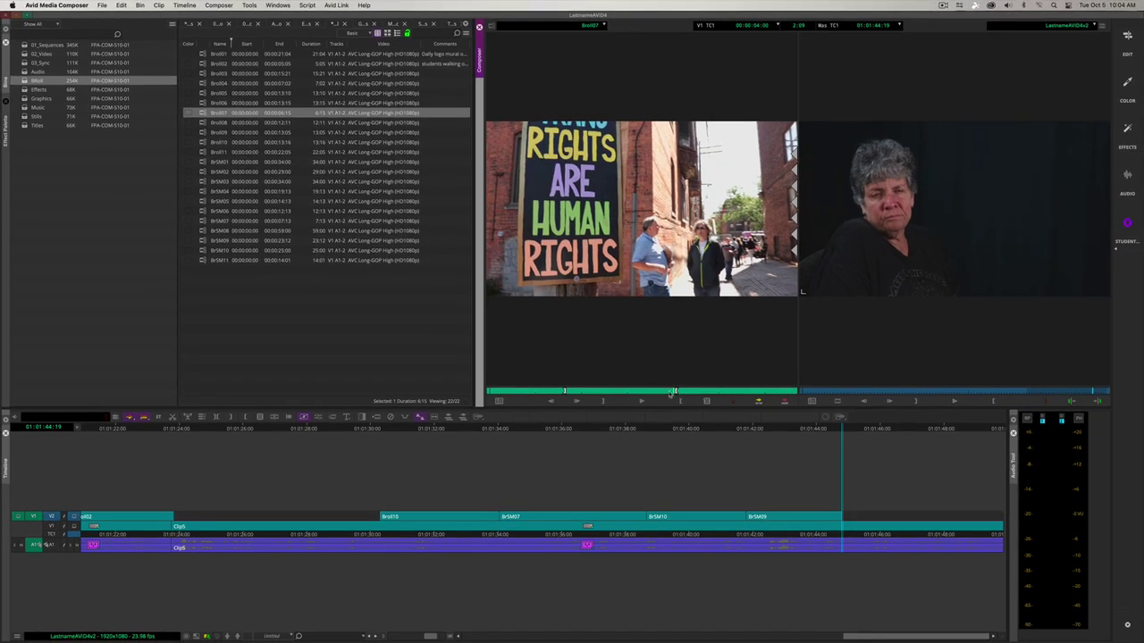
{"action": "left_click", "coordinate": [35, 544]}
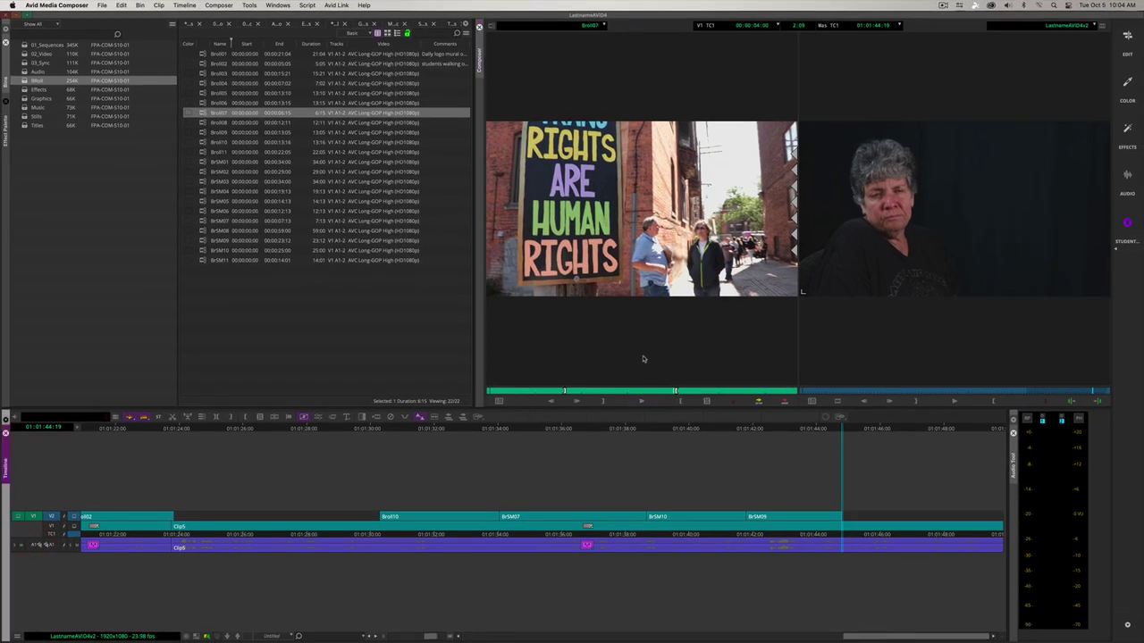
{"action": "key", "text": "v"}
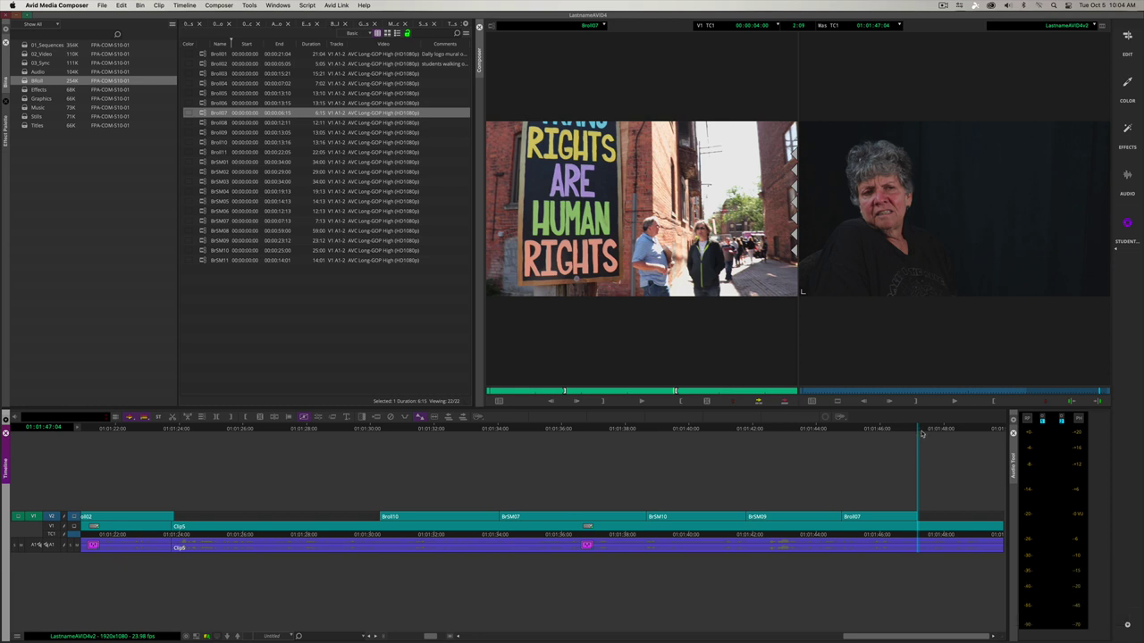
Step: Play back the end of Broll07 on V2 and extend its tail twelve frames to 01:01:47:16
{"action": "left_click", "coordinate": [891, 431]}
{"action": "key", "text": "space"}
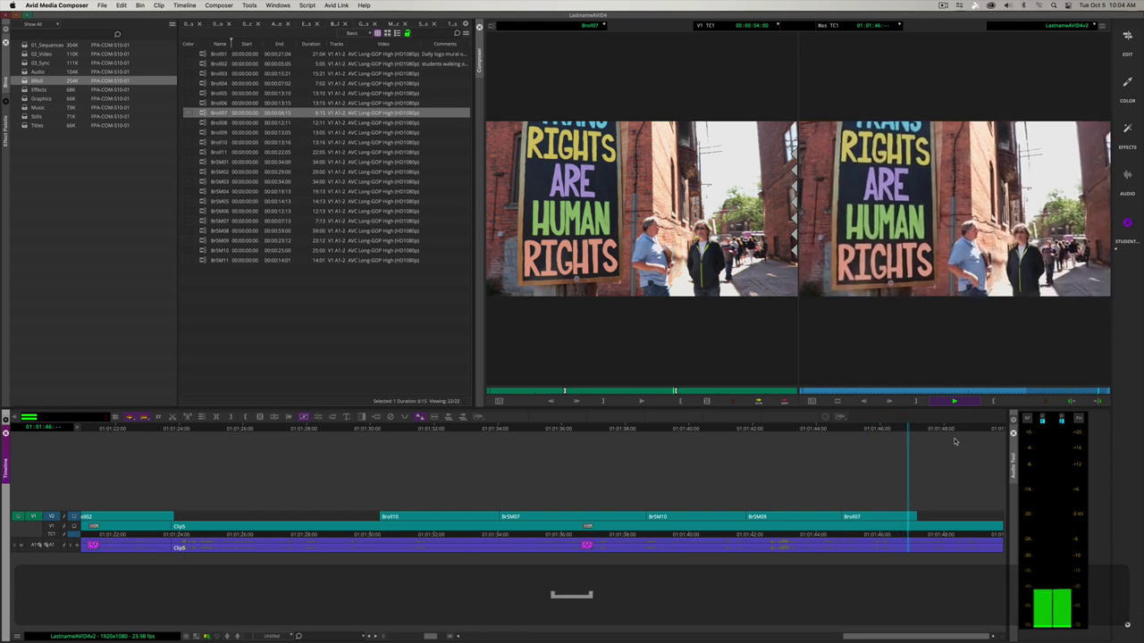
{"action": "key", "text": "space"}
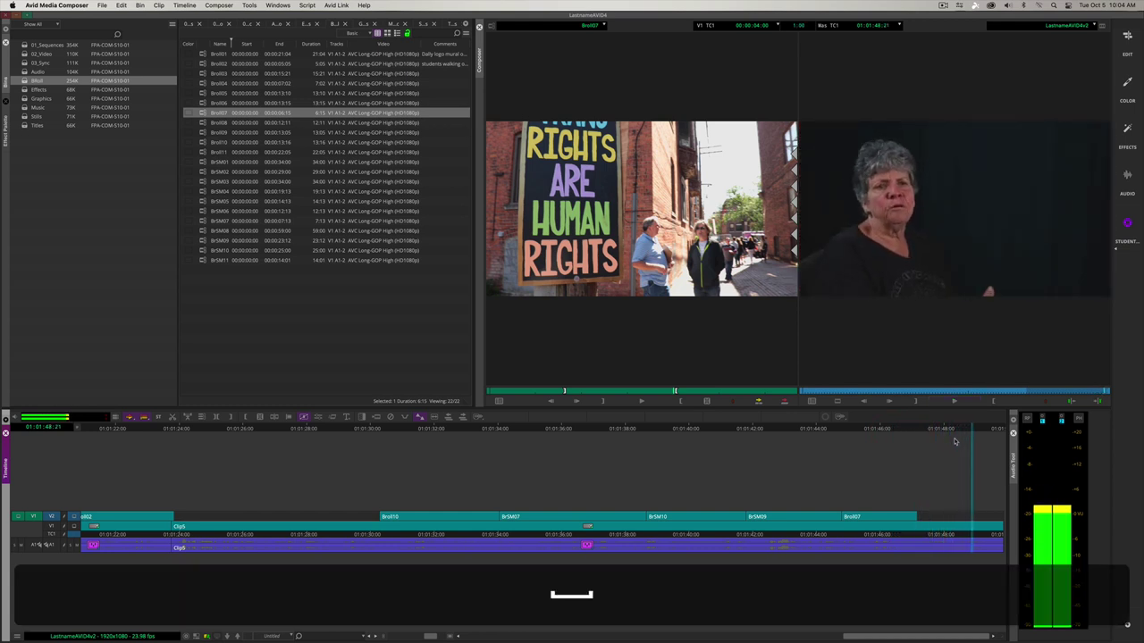
{"action": "left_click", "coordinate": [919, 513]}
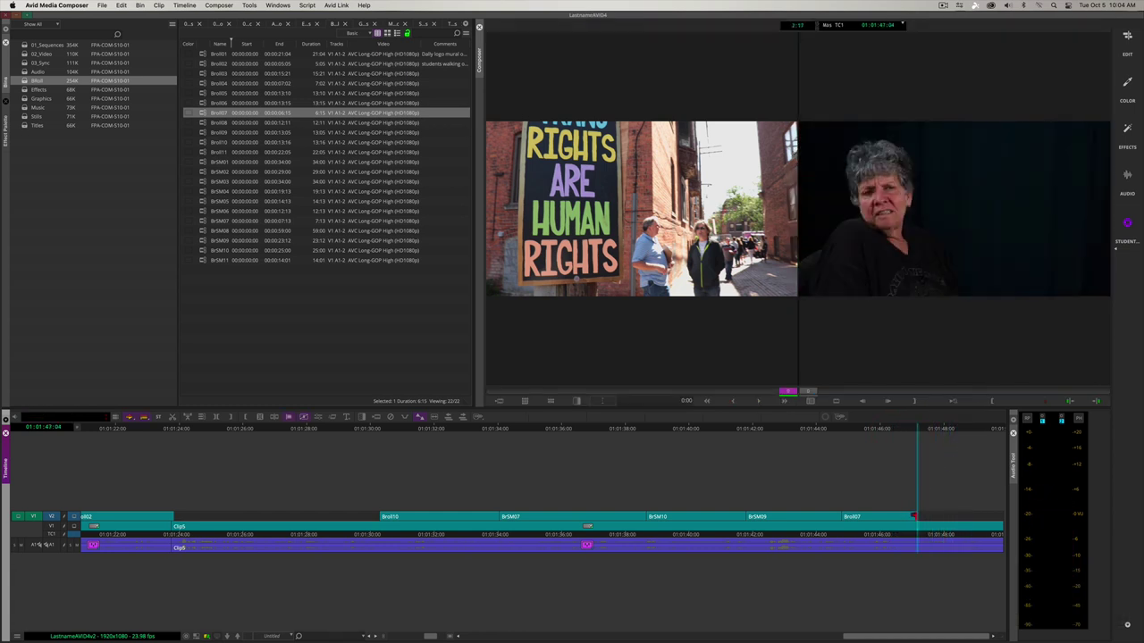
{"action": "left_click_drag", "start_coordinate": [919, 516], "coordinate": [930, 517]}
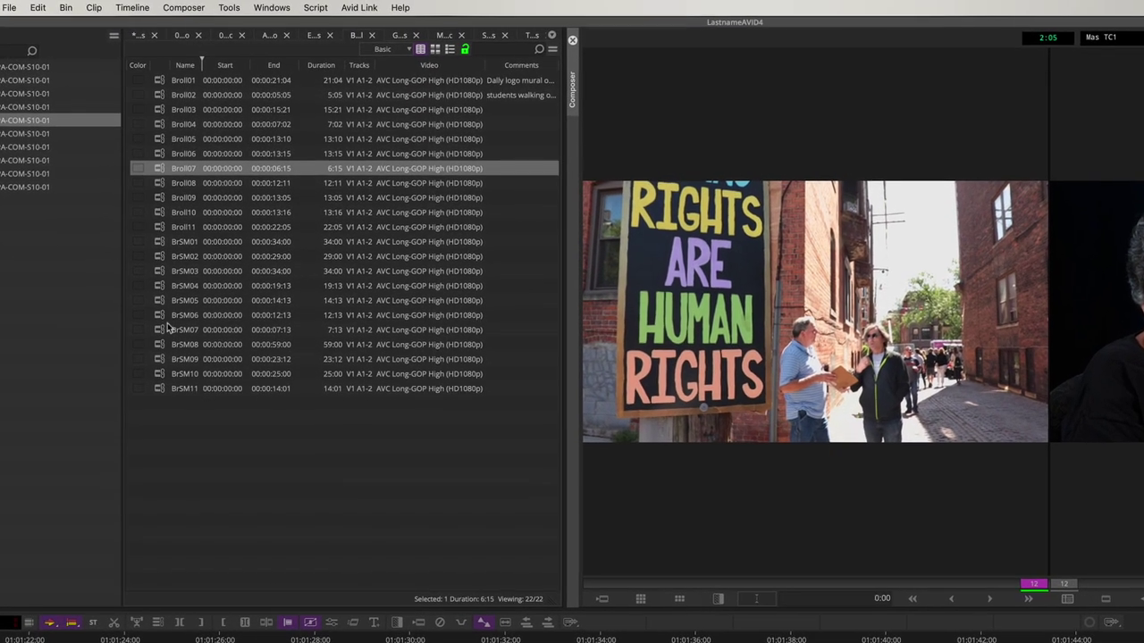
Step: Load BrSM06 as the source clip and mark its IN point at 00:00:02:07
{"action": "double_click", "coordinate": [161, 320]}
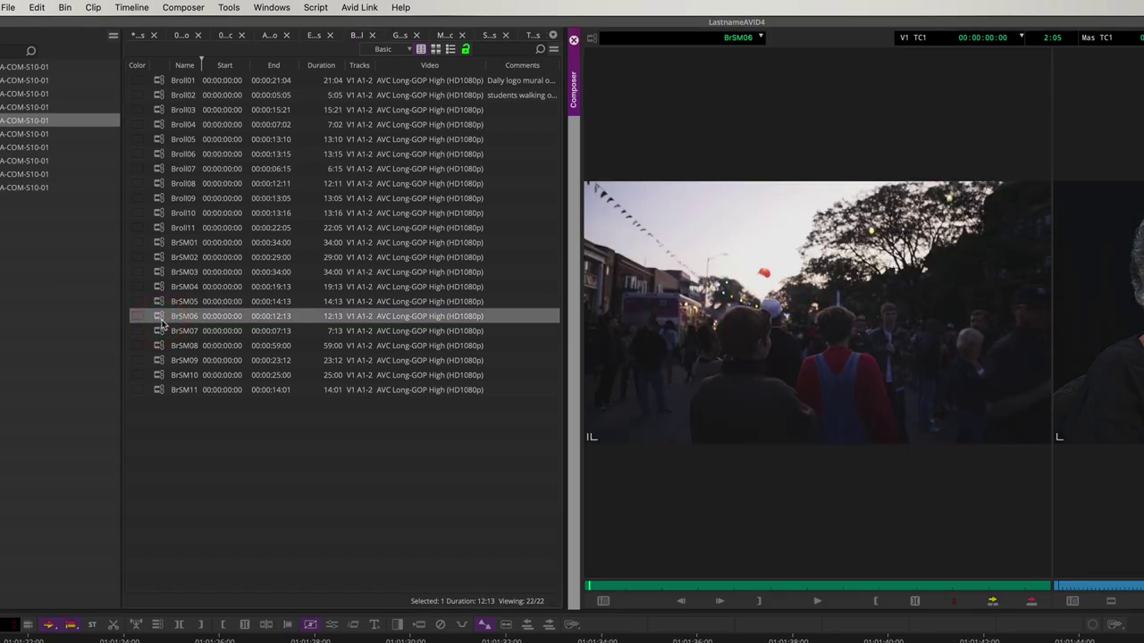
{"action": "left_click", "coordinate": [635, 587]}
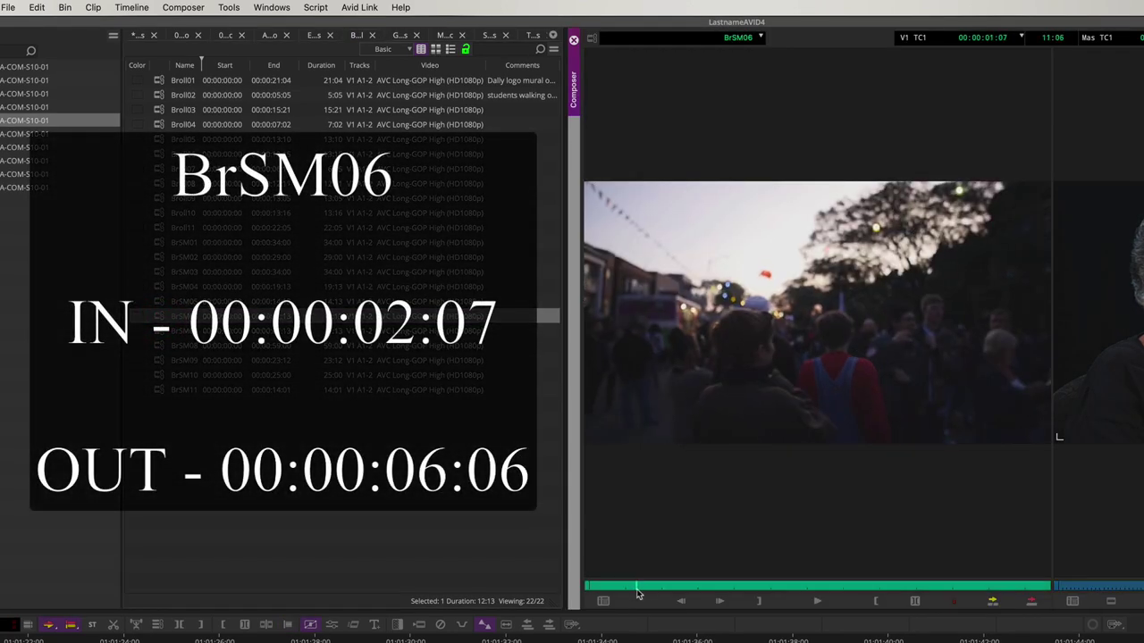
{"action": "left_click_drag", "start_coordinate": [638, 587], "coordinate": [676, 587]}
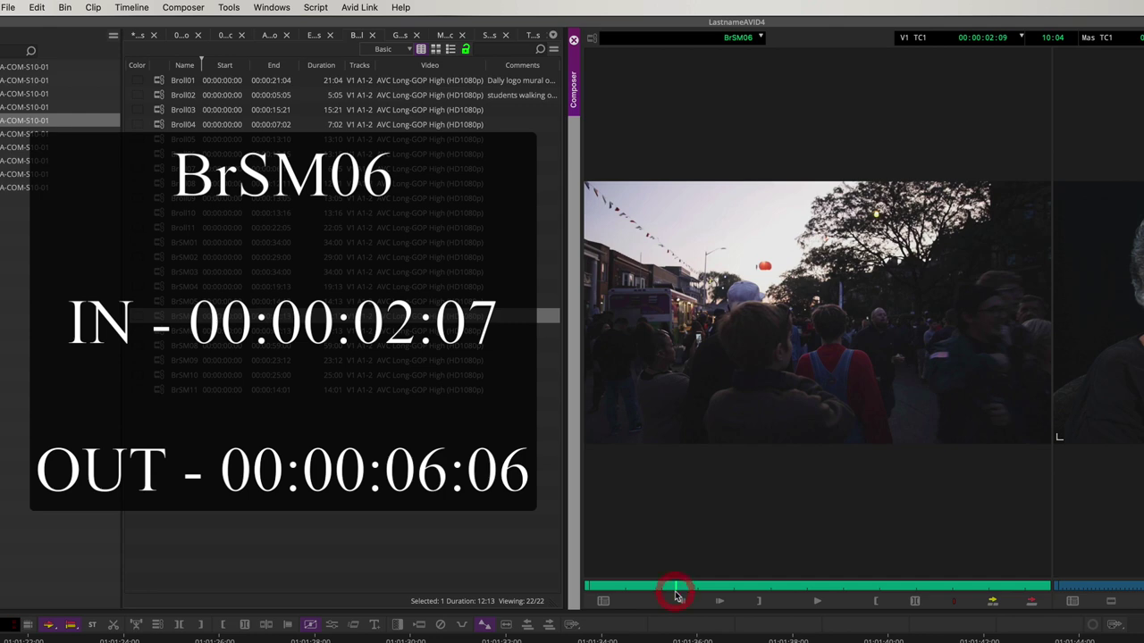
{"action": "key", "text": "Left"}
{"action": "key", "text": "Left"}
{"action": "key", "text": "i"}
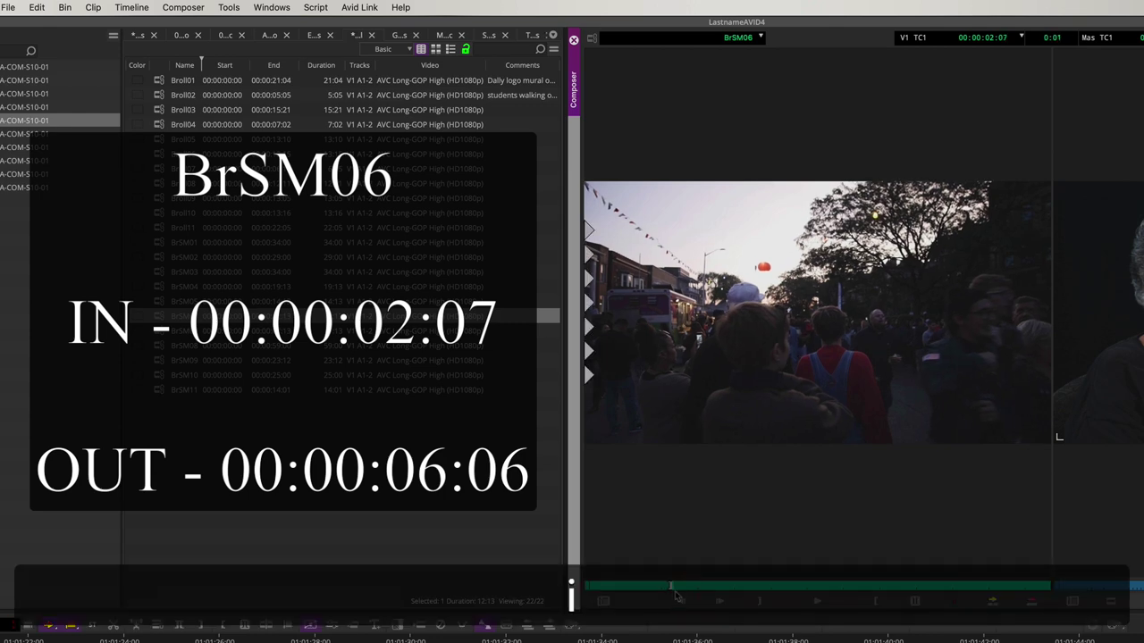
Step: Mark BrSM06's OUT point at 00:00:06:06 and overwrite only its video onto V2 at 01:01:47:16
{"action": "left_click_drag", "start_coordinate": [724, 588], "coordinate": [815, 596]}
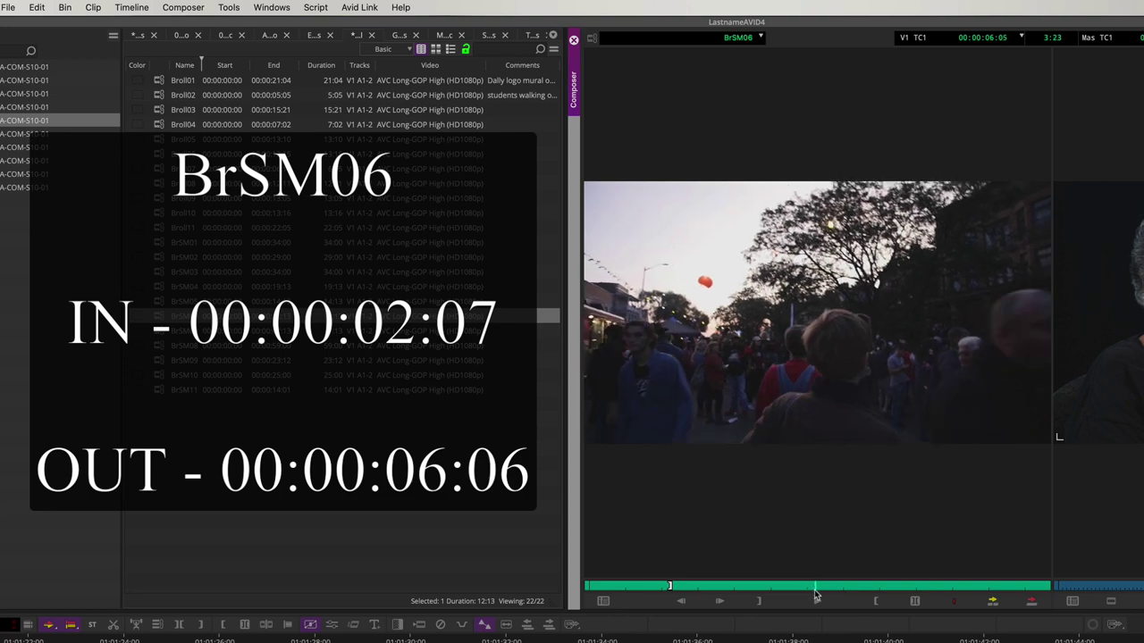
{"action": "key", "text": "Right"}
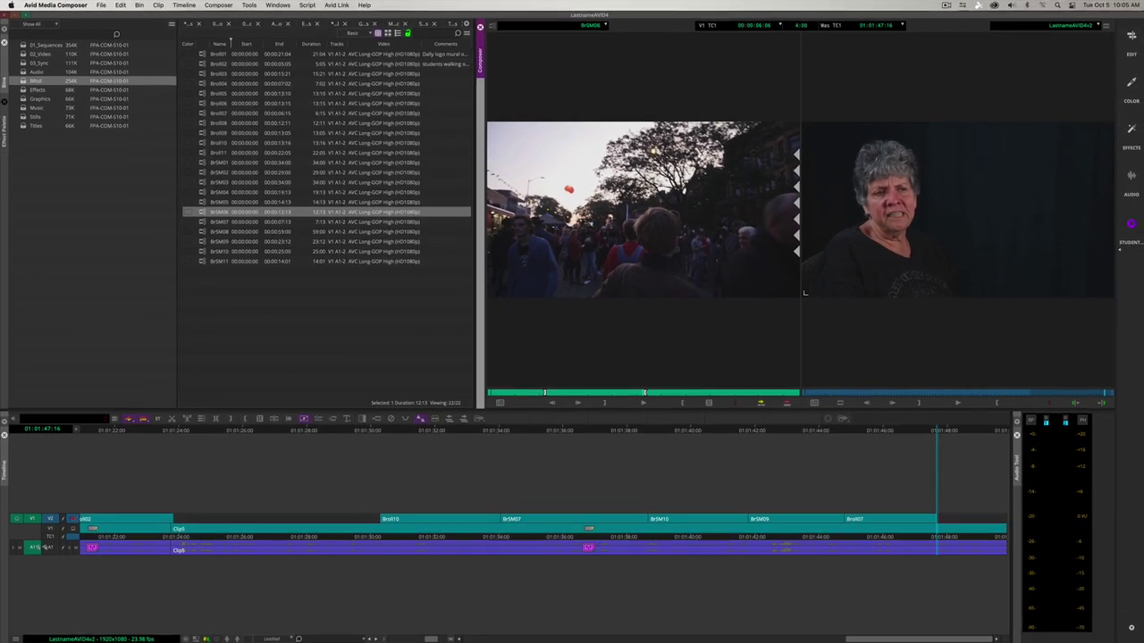
{"action": "left_click", "coordinate": [40, 546]}
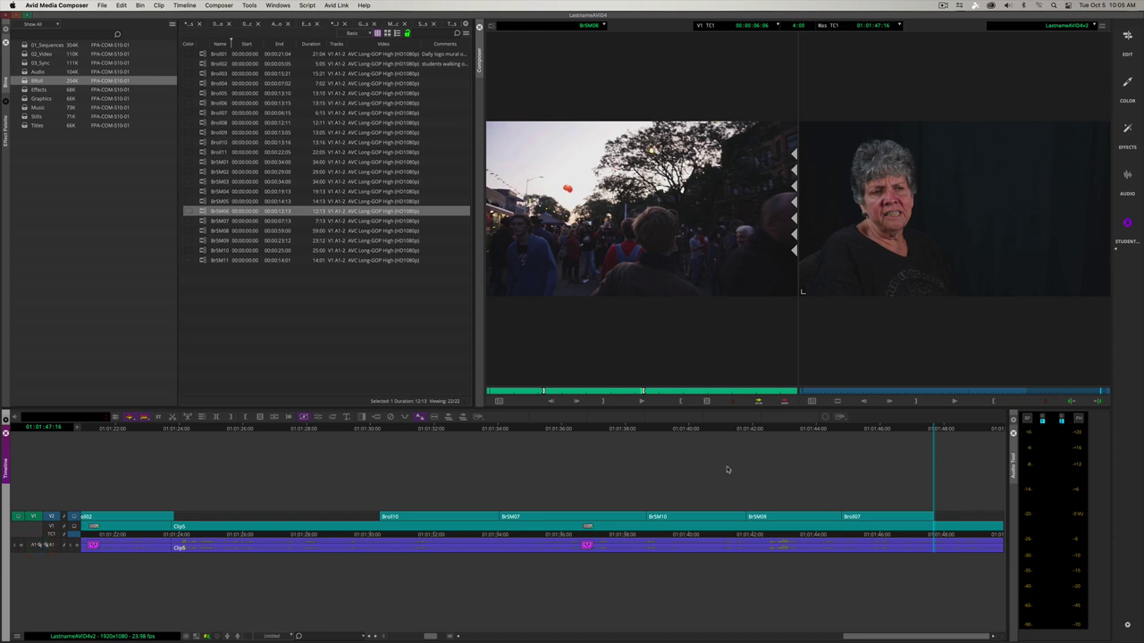
{"action": "key", "text": "v"}
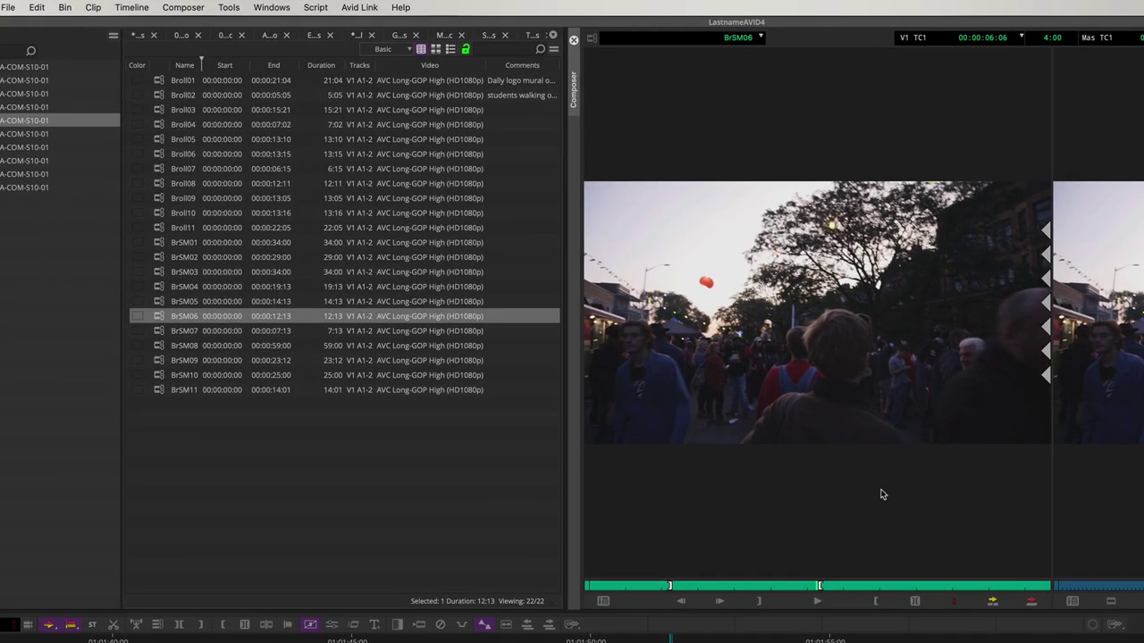
Step: Create a 30-second freeze frame from BrSM06 at 00:00:06:06, storing its media on the LastName_FirstName drive and the clip in the Stills bin
{"action": "left_click", "coordinate": [867, 478]}
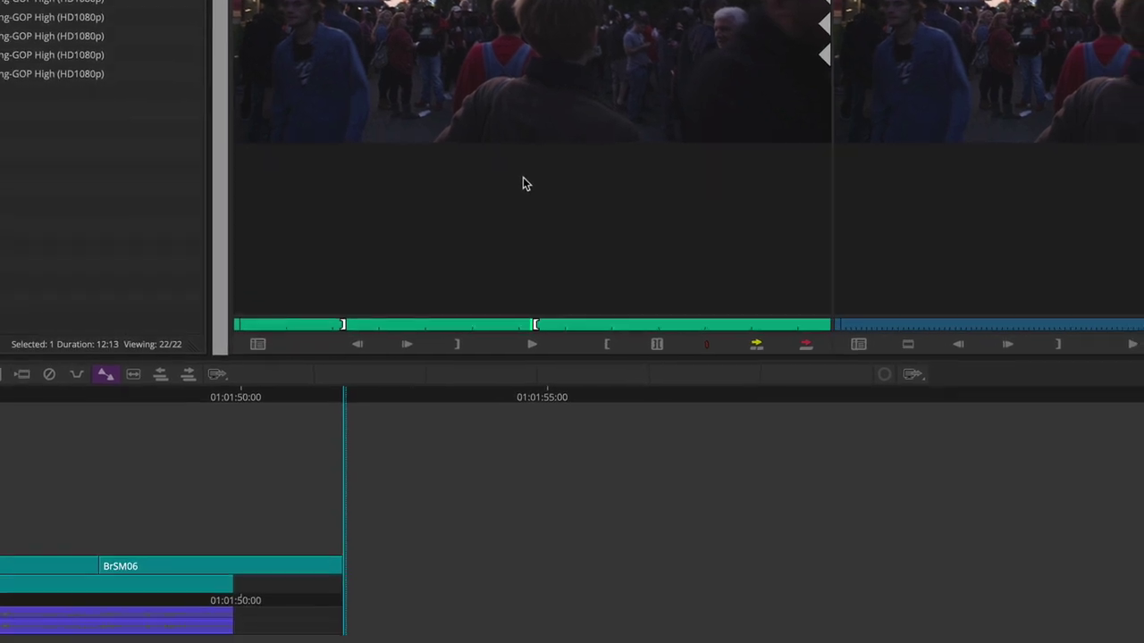
{"action": "right_click", "coordinate": [524, 178]}
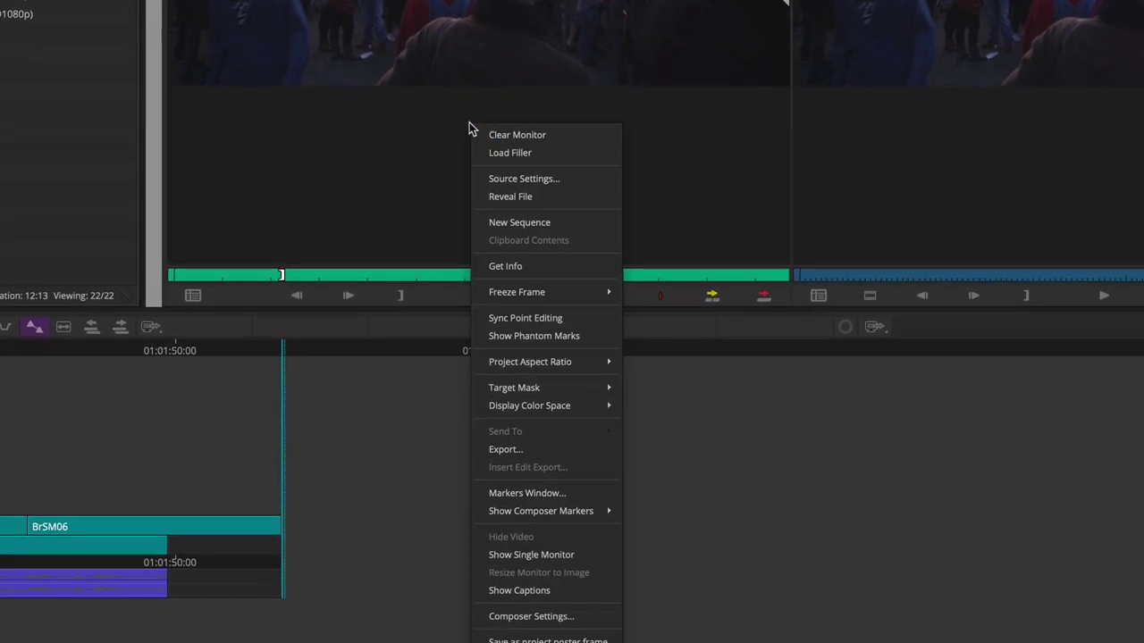
{"action": "mouse_move", "coordinate": [503, 295]}
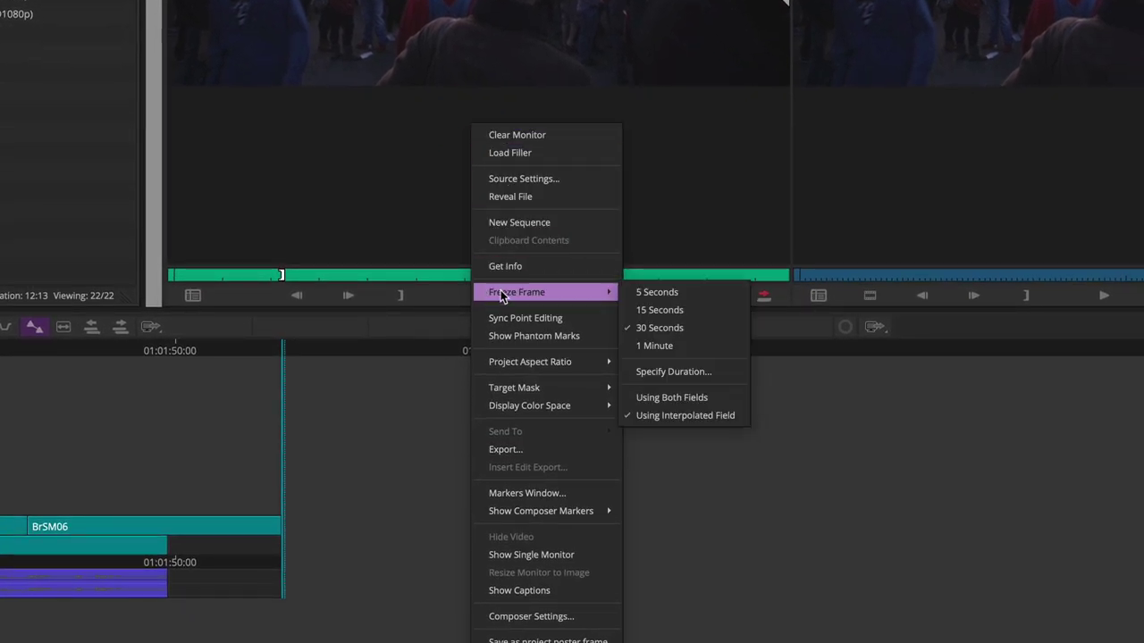
{"action": "left_click", "coordinate": [667, 331]}
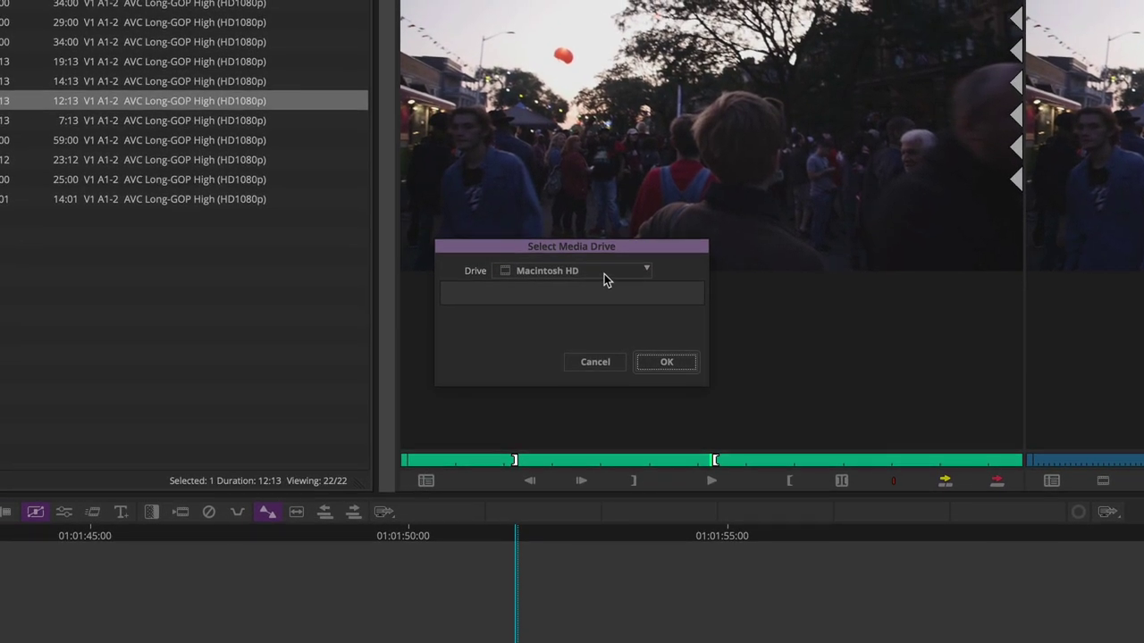
{"action": "left_click", "coordinate": [603, 270]}
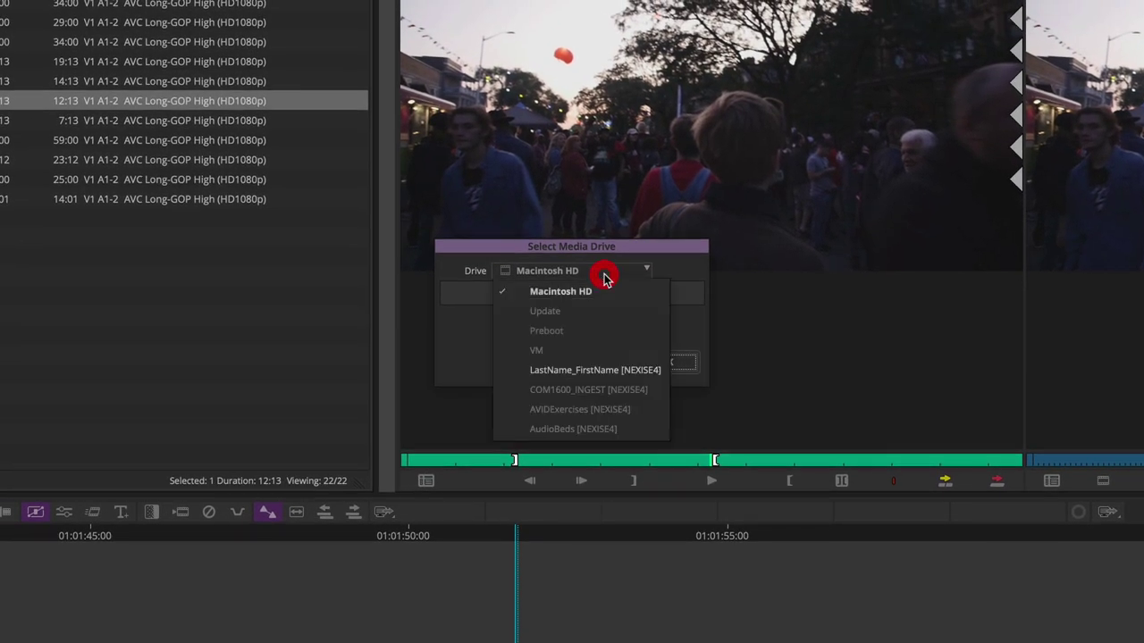
{"action": "left_click", "coordinate": [603, 370]}
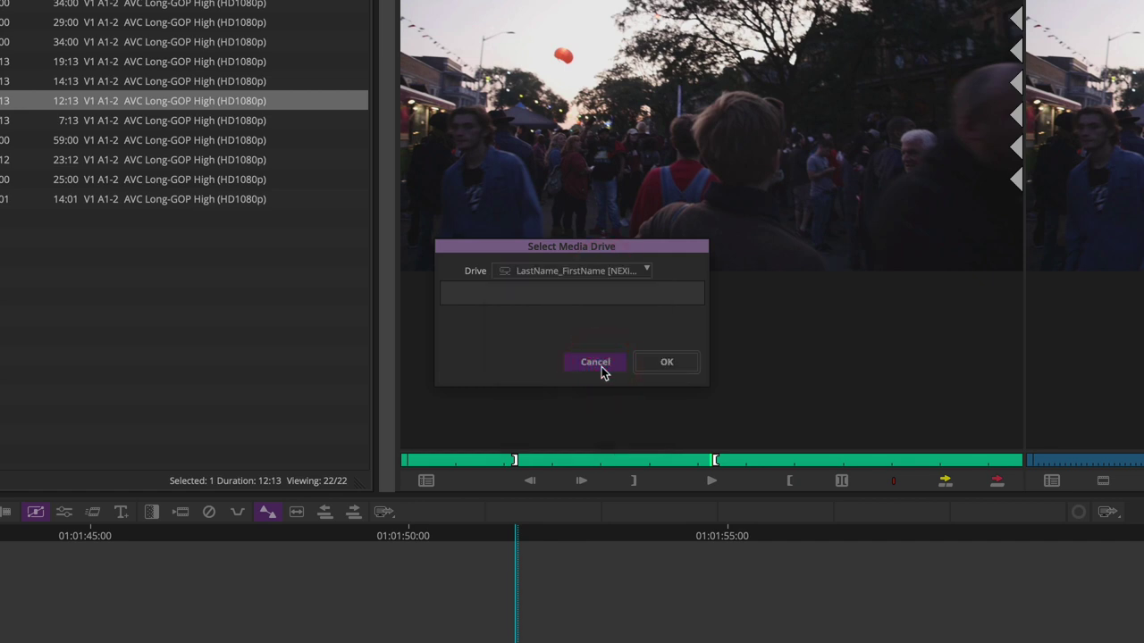
{"action": "left_click", "coordinate": [659, 366]}
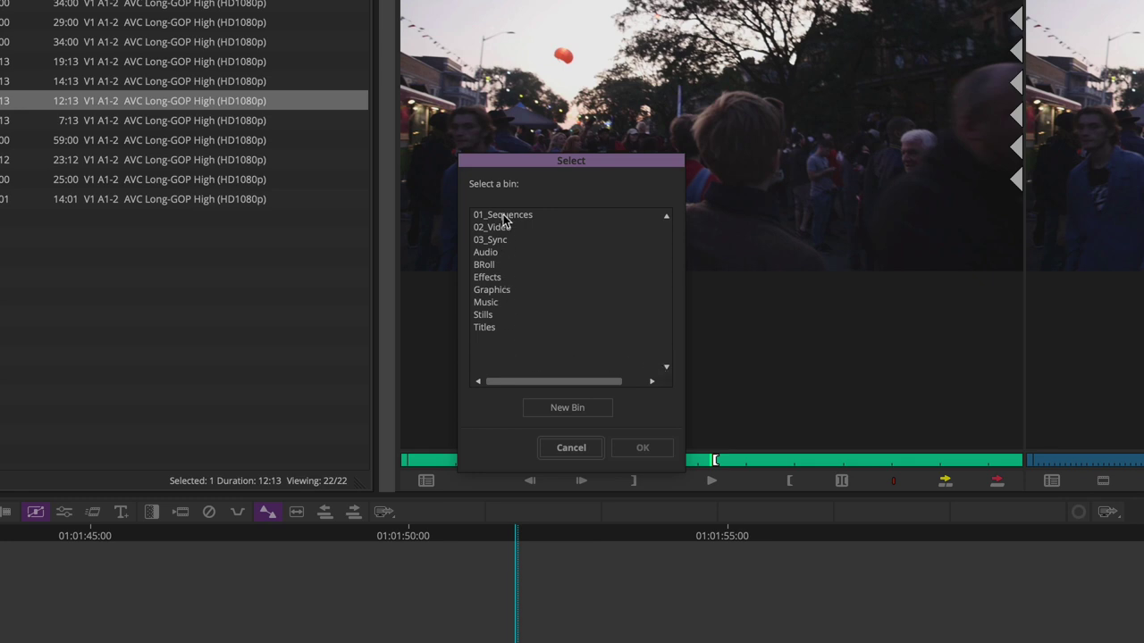
{"action": "left_click", "coordinate": [495, 316]}
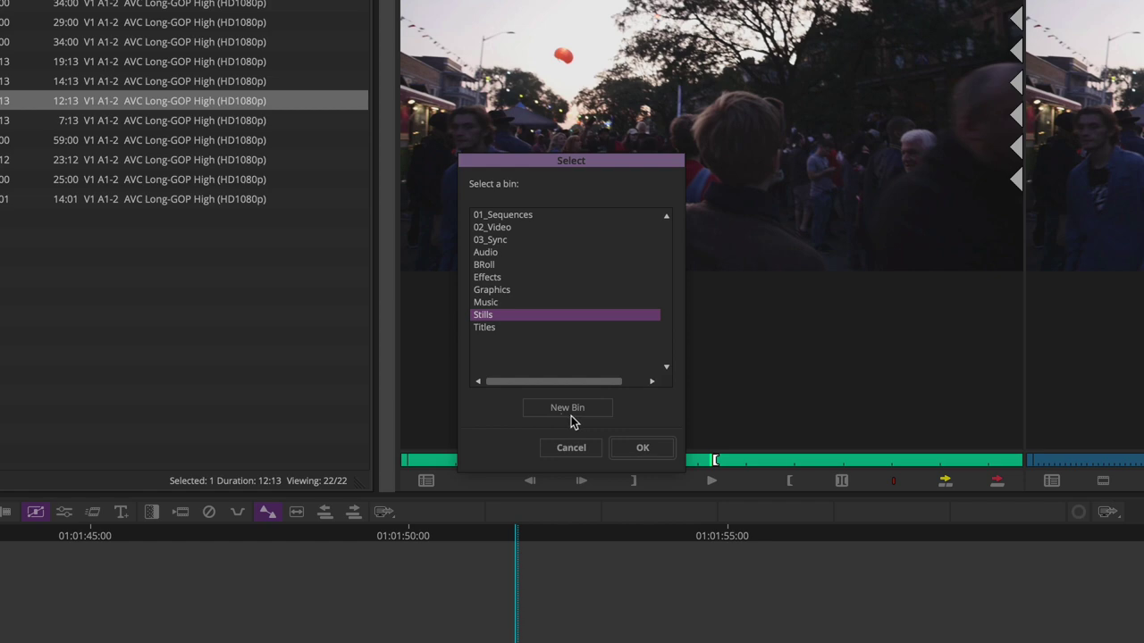
{"action": "left_click", "coordinate": [641, 448]}
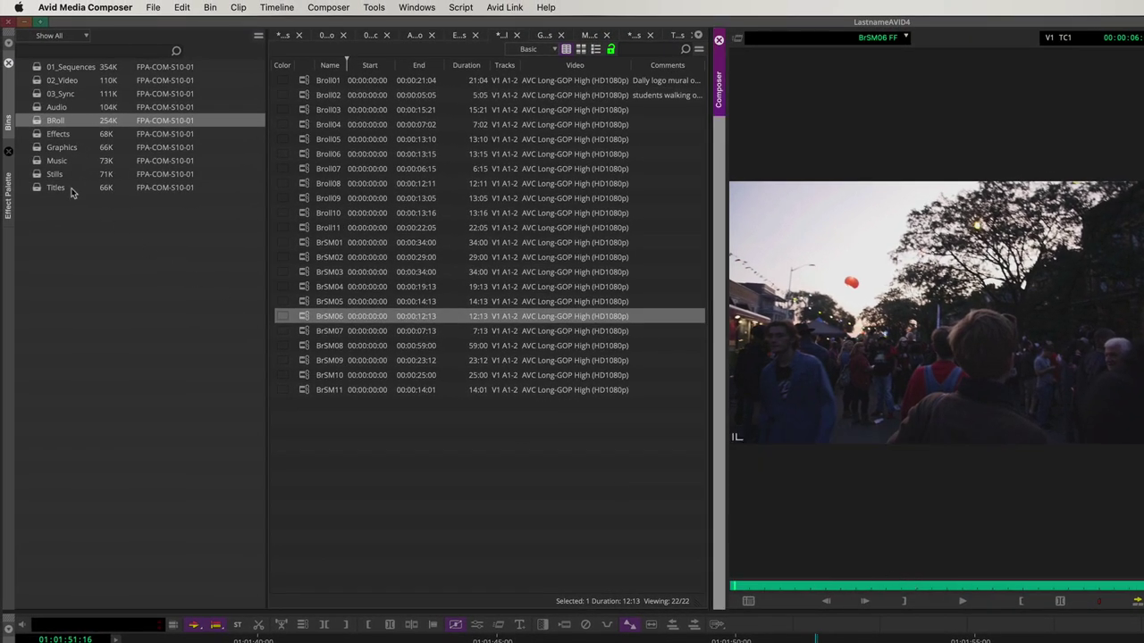
Step: Open the Stills bin and mark a 2:21 source range from the start of the BrSM06 FF freeze frame
{"action": "double_click", "coordinate": [33, 175]}
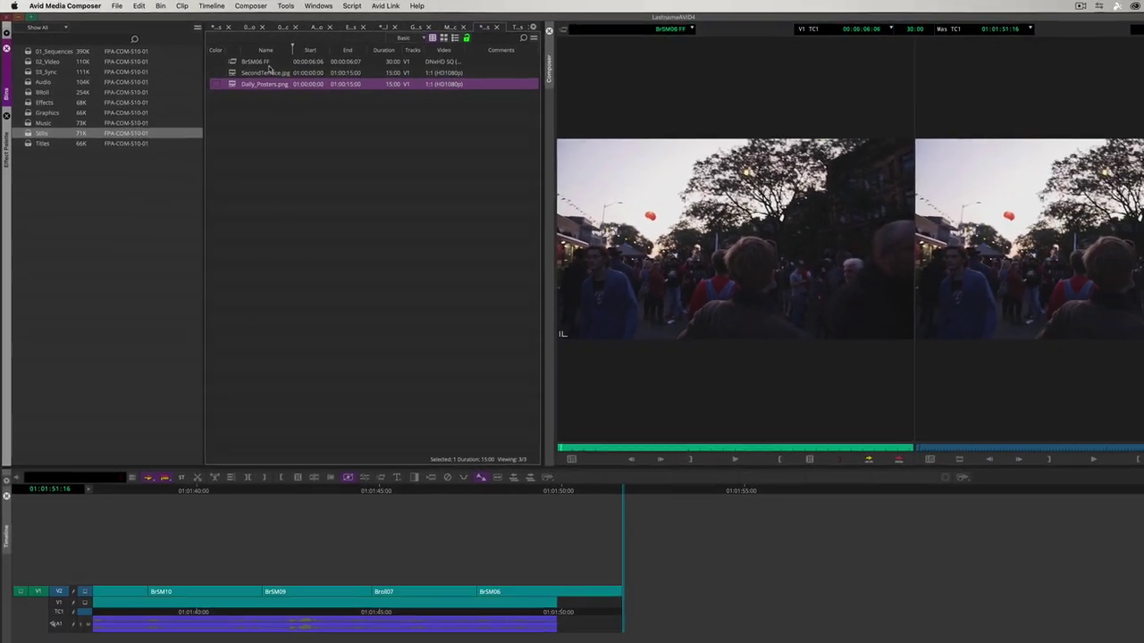
{"action": "left_click", "coordinate": [234, 62]}
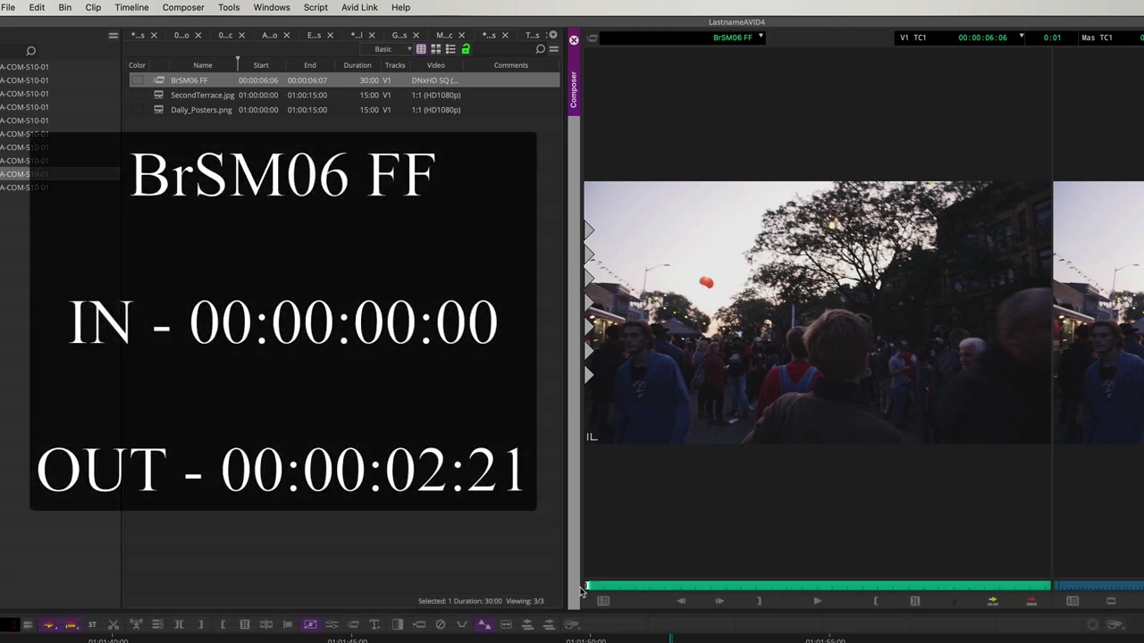
{"action": "left_click_drag", "start_coordinate": [602, 589], "coordinate": [625, 589]}
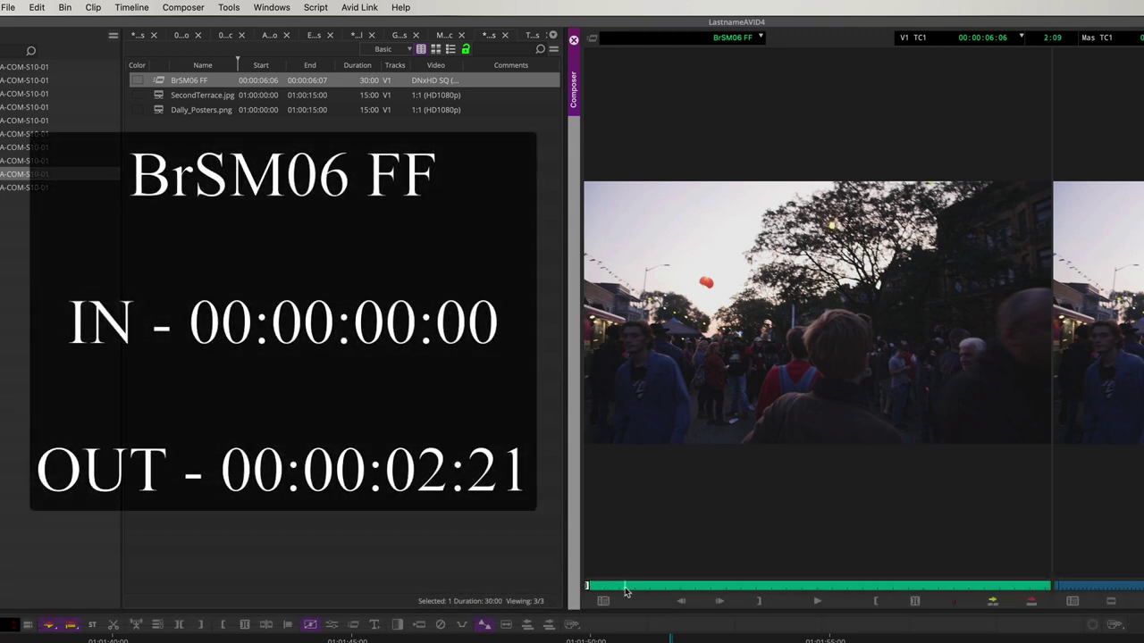
{"action": "left_click", "coordinate": [619, 588]}
{"action": "left_click", "coordinate": [631, 588]}
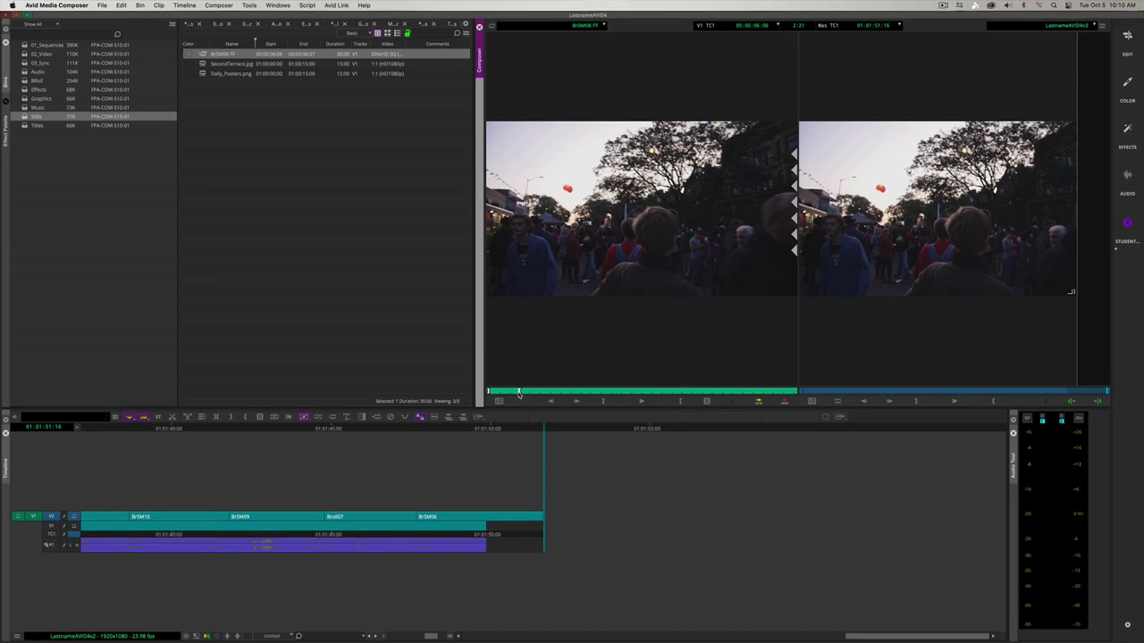
Step: Overwrite the marked freeze frame onto V2 at 01:01:51:16 and play back the sequence's end from 01:01:50:03
{"action": "key", "text": "v"}
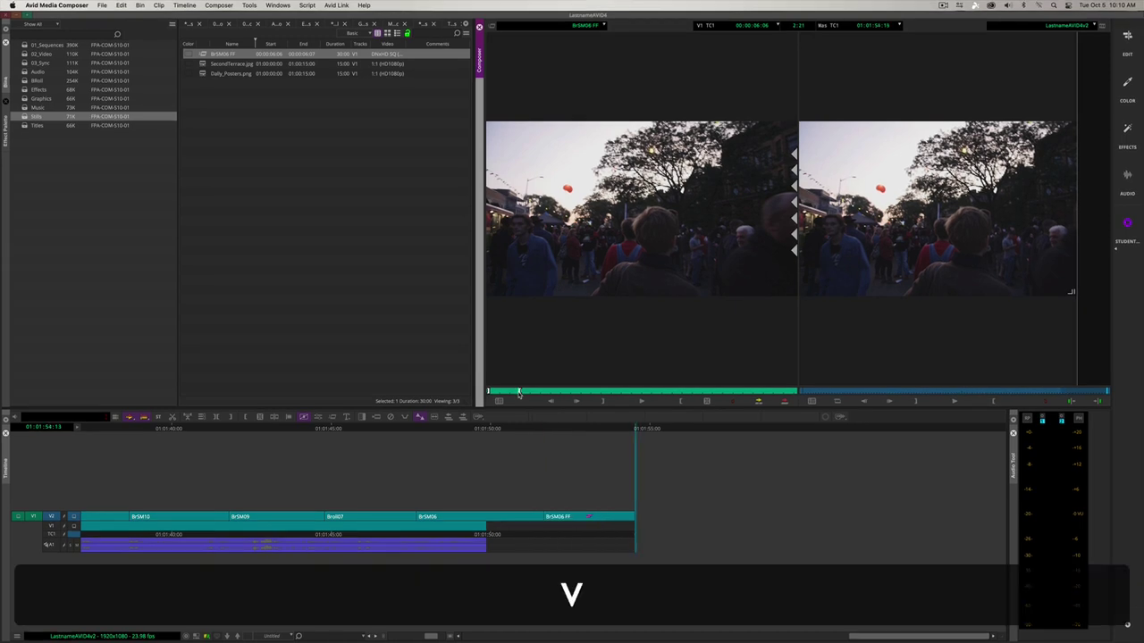
{"action": "left_click", "coordinate": [494, 430]}
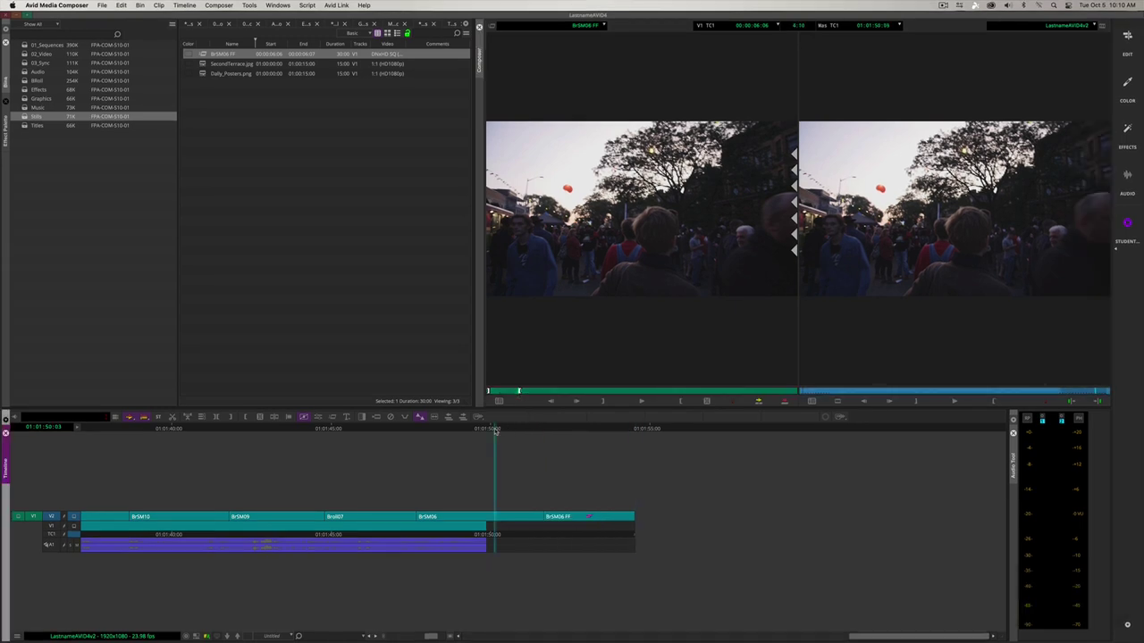
{"action": "key", "text": "space"}
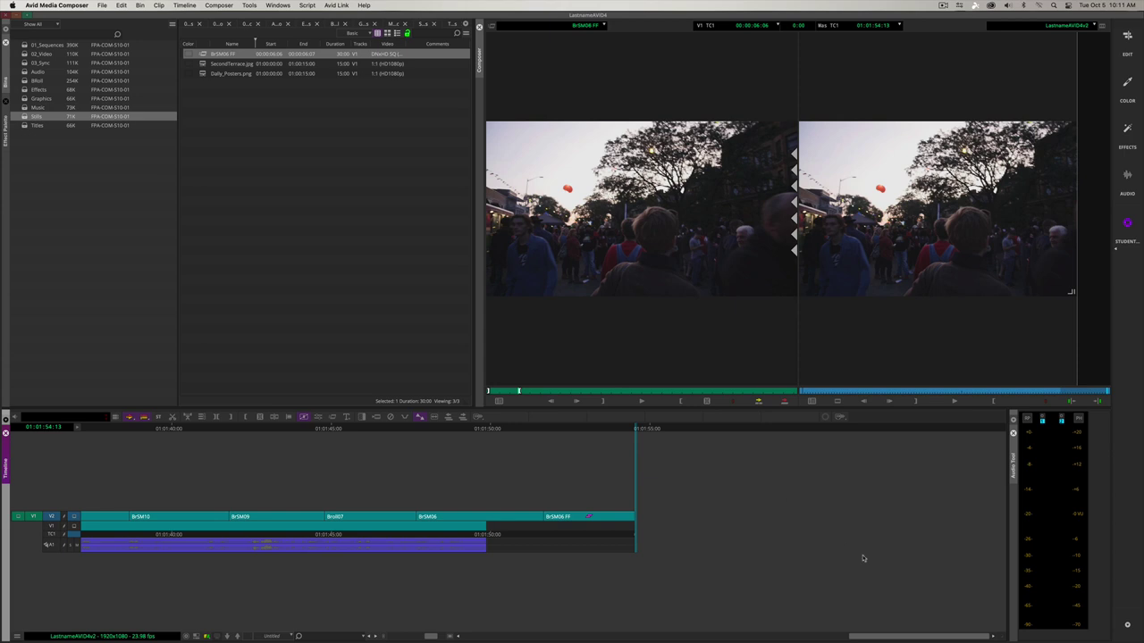
Step: Apply the Avid Pan & Zoom image effect to the SecondTerrace.jpg clip on V2, with the playhead at its first frame
{"action": "left_click_drag", "start_coordinate": [926, 637], "coordinate": [512, 621]}
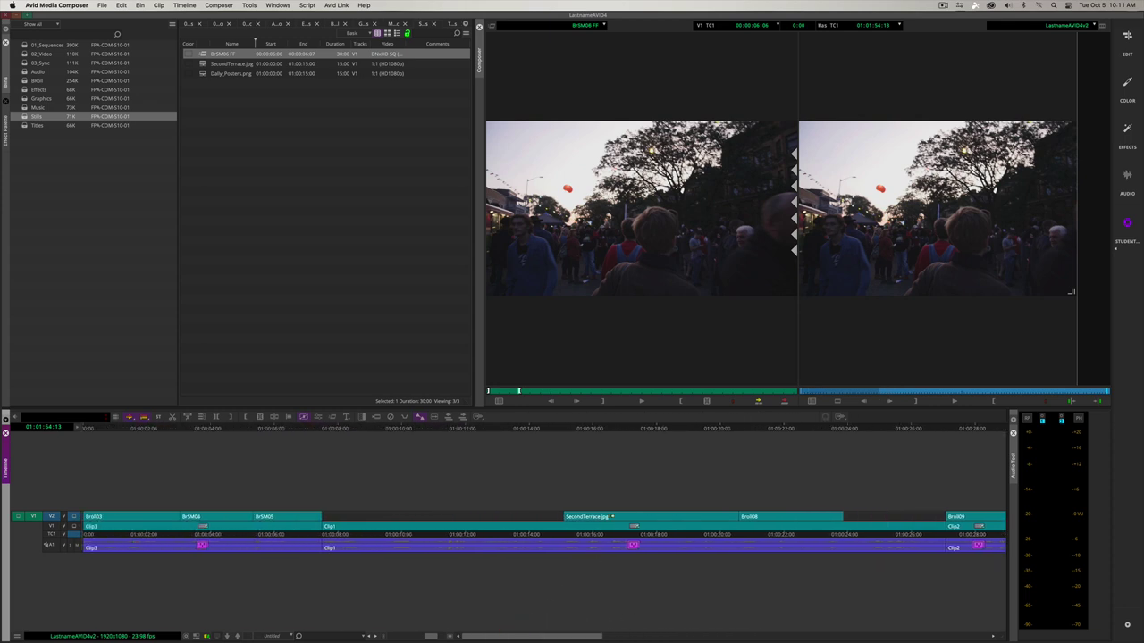
{"action": "left_click", "coordinate": [564, 431], "text": "super"}
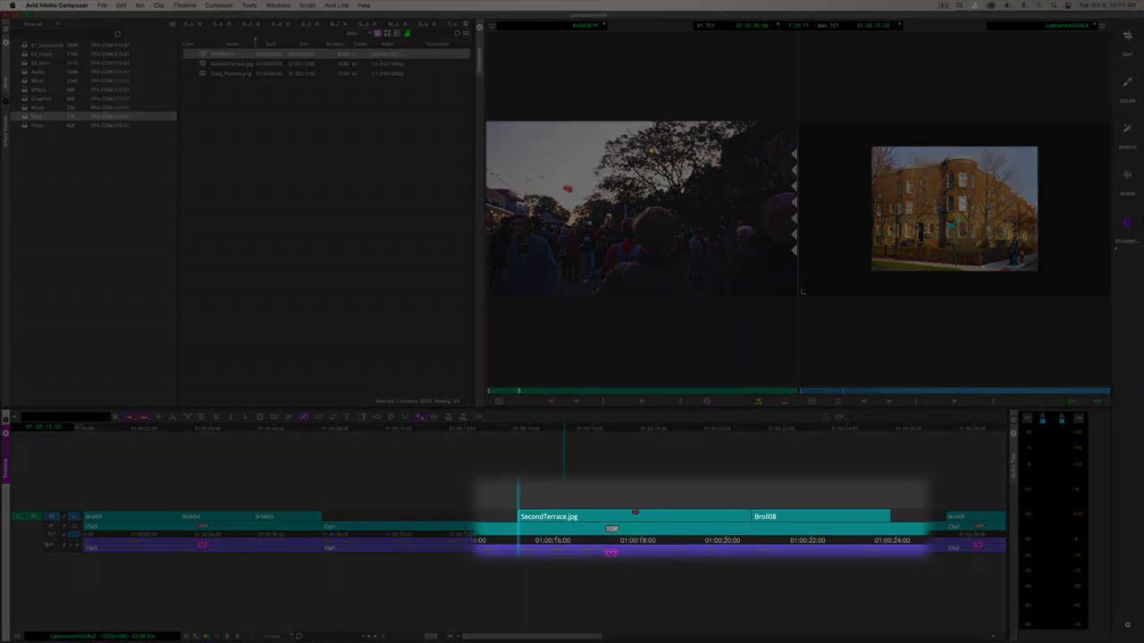
{"action": "left_click", "coordinate": [651, 516]}
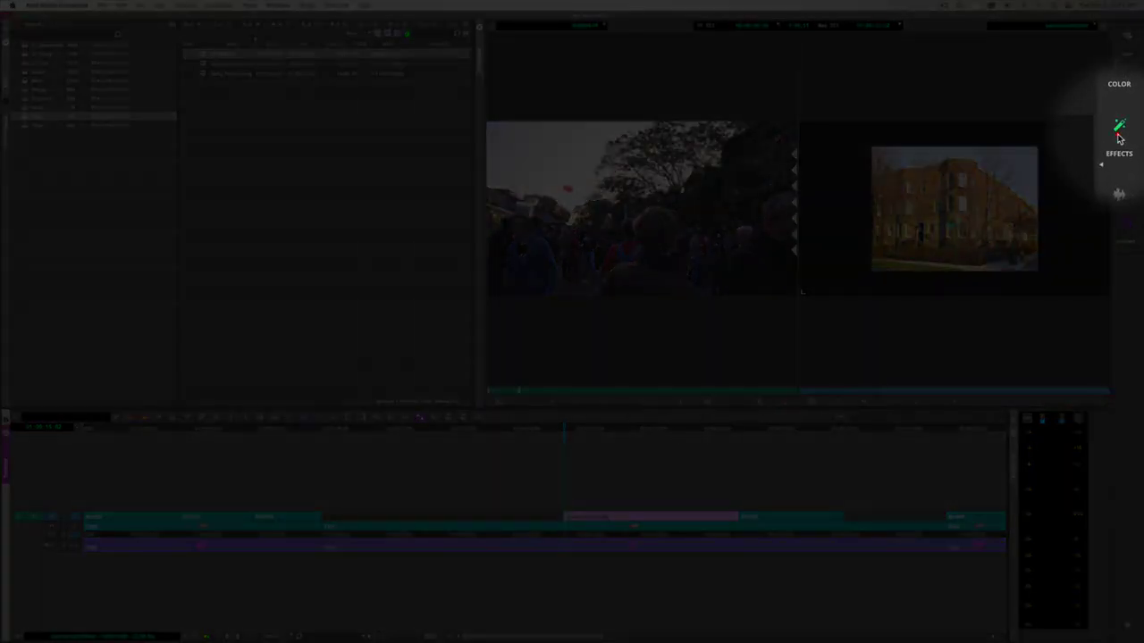
{"action": "left_click", "coordinate": [1127, 131]}
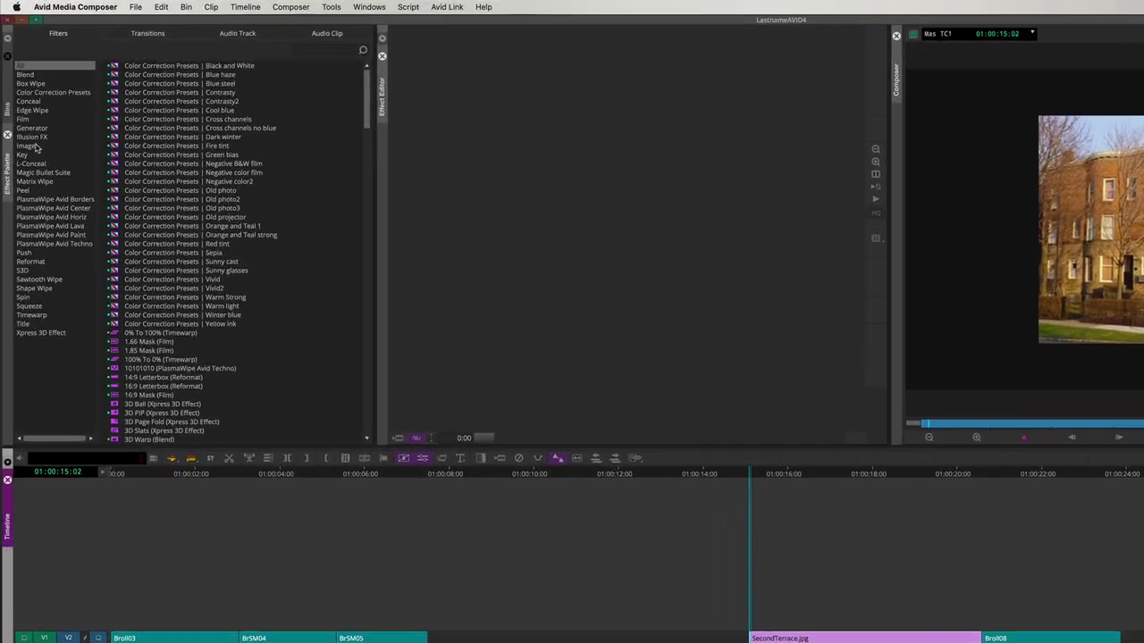
{"action": "left_click", "coordinate": [27, 116]}
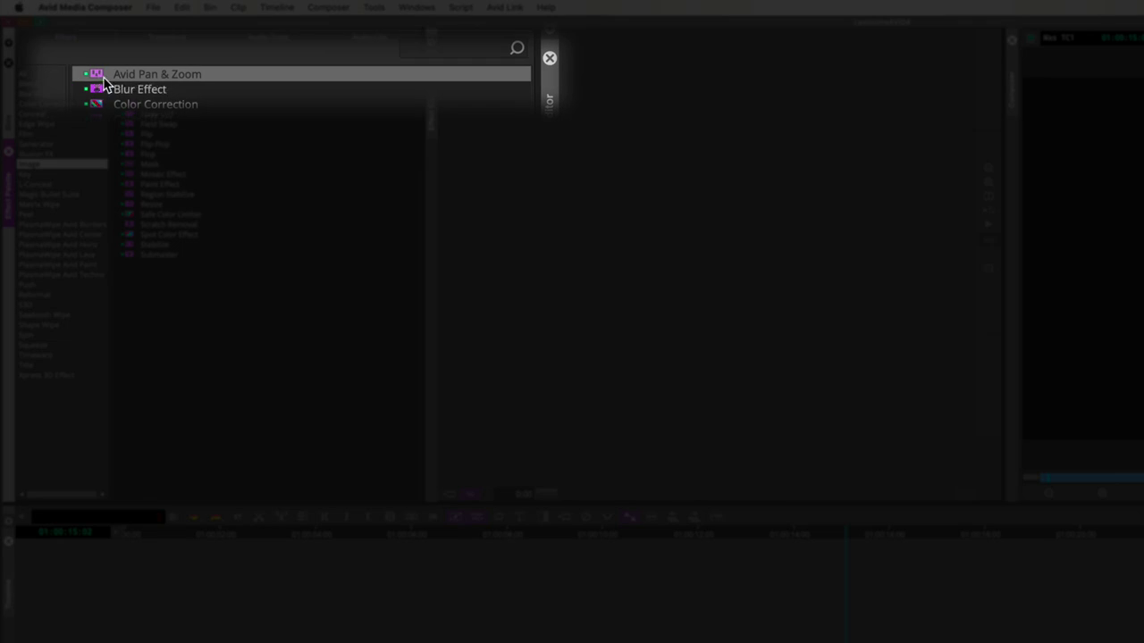
{"action": "double_click", "coordinate": [104, 77]}
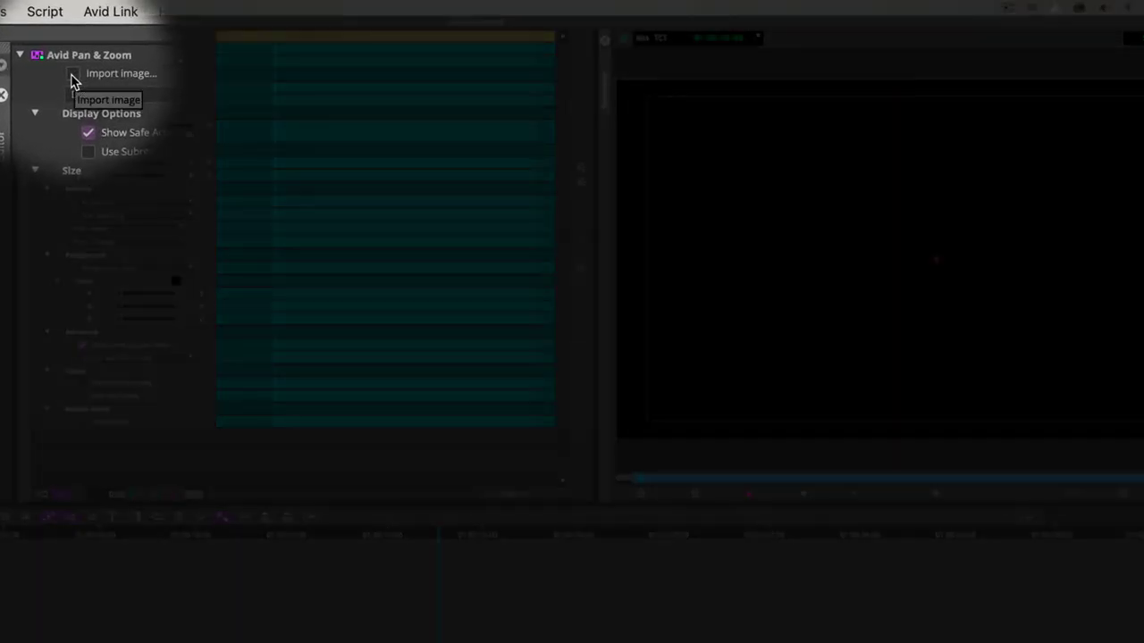
Step: Import SecondTerrace.jpg into the Avid Pan & Zoom effect from AVIDExercises > Avid Exercises > AVID5 > Media > Stills
{"action": "left_click", "coordinate": [73, 81]}
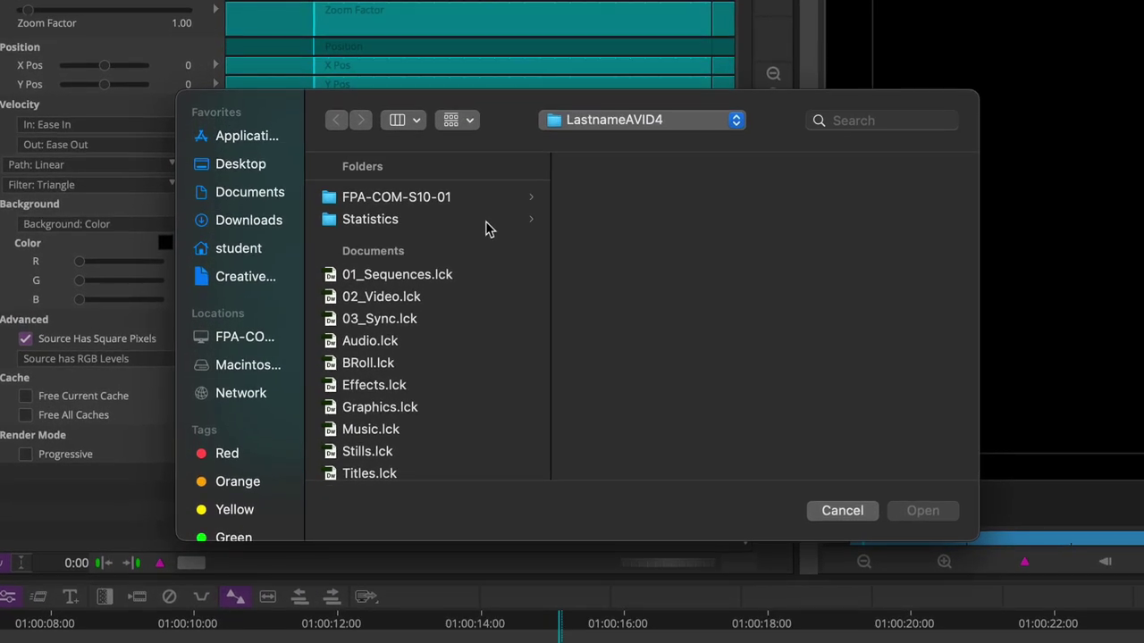
{"action": "left_click", "coordinate": [255, 338]}
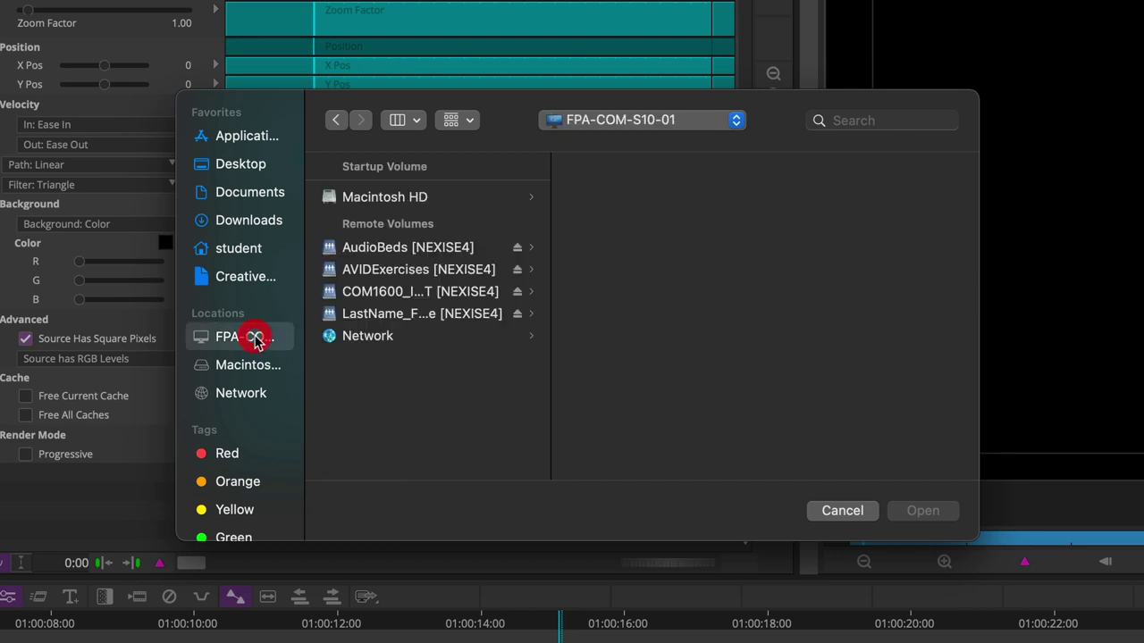
{"action": "left_click", "coordinate": [381, 276]}
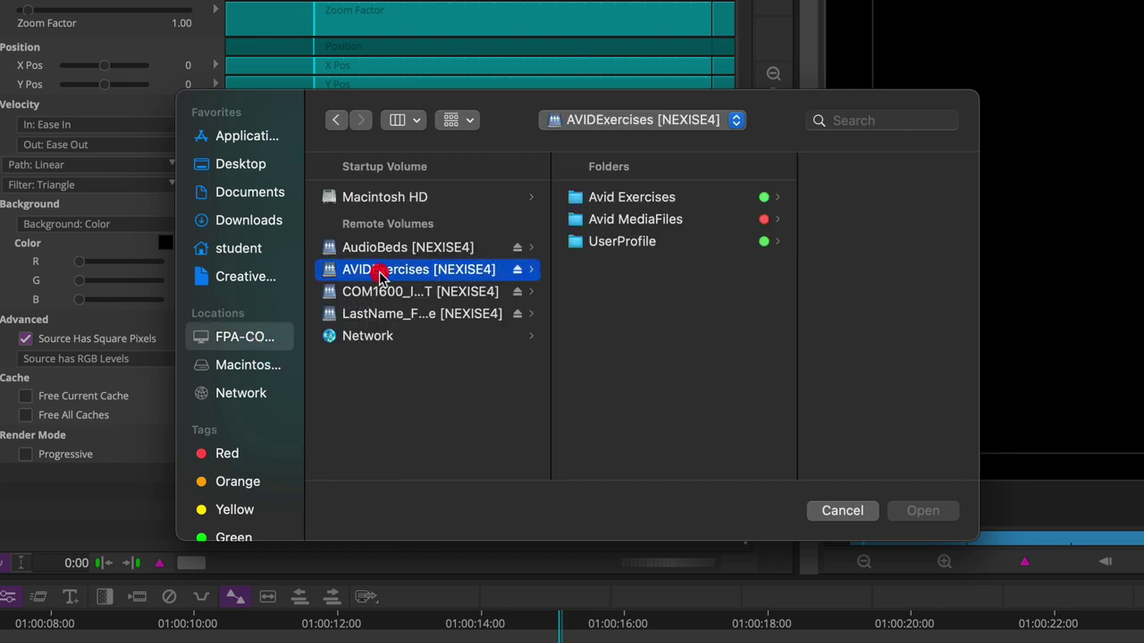
{"action": "left_click", "coordinate": [640, 199]}
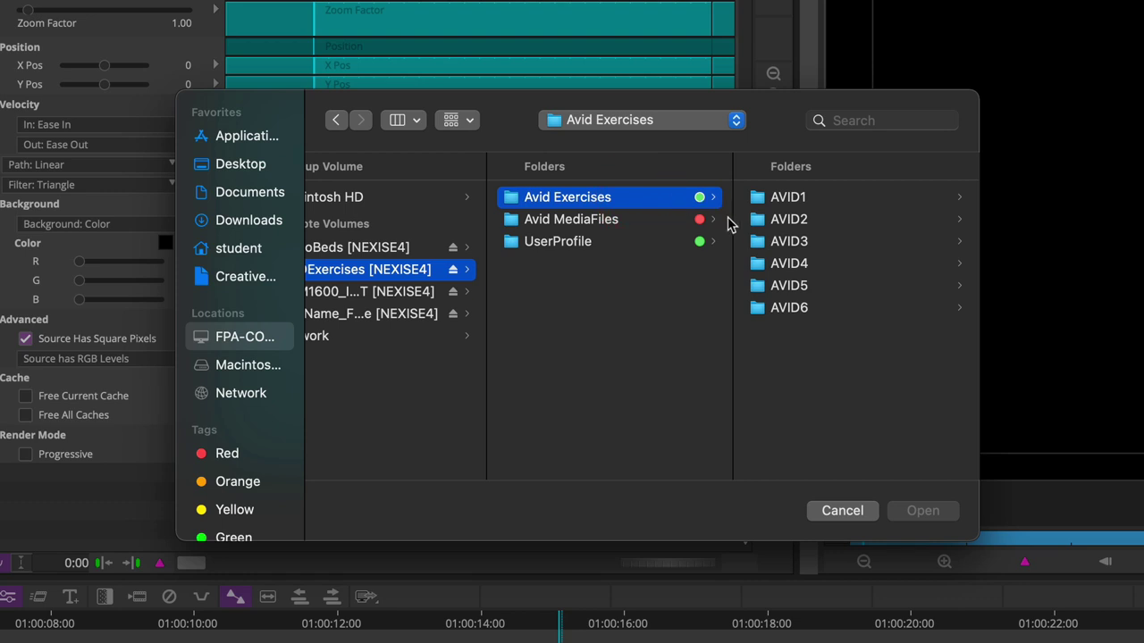
{"action": "left_click", "coordinate": [770, 286]}
{"action": "left_click", "coordinate": [774, 197]}
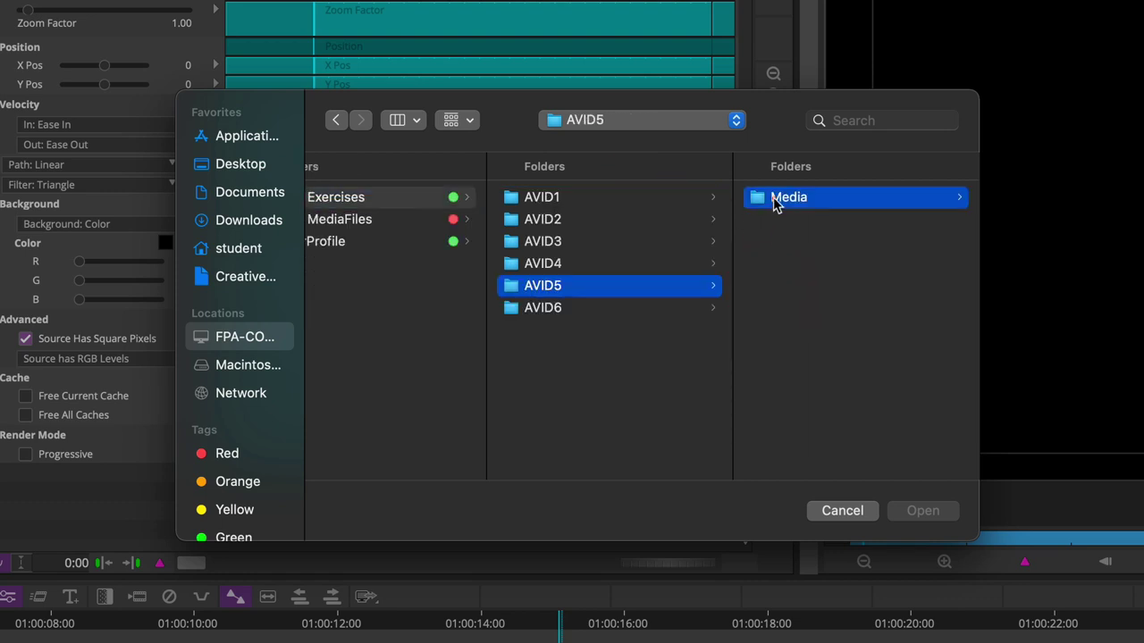
{"action": "left_click", "coordinate": [775, 265]}
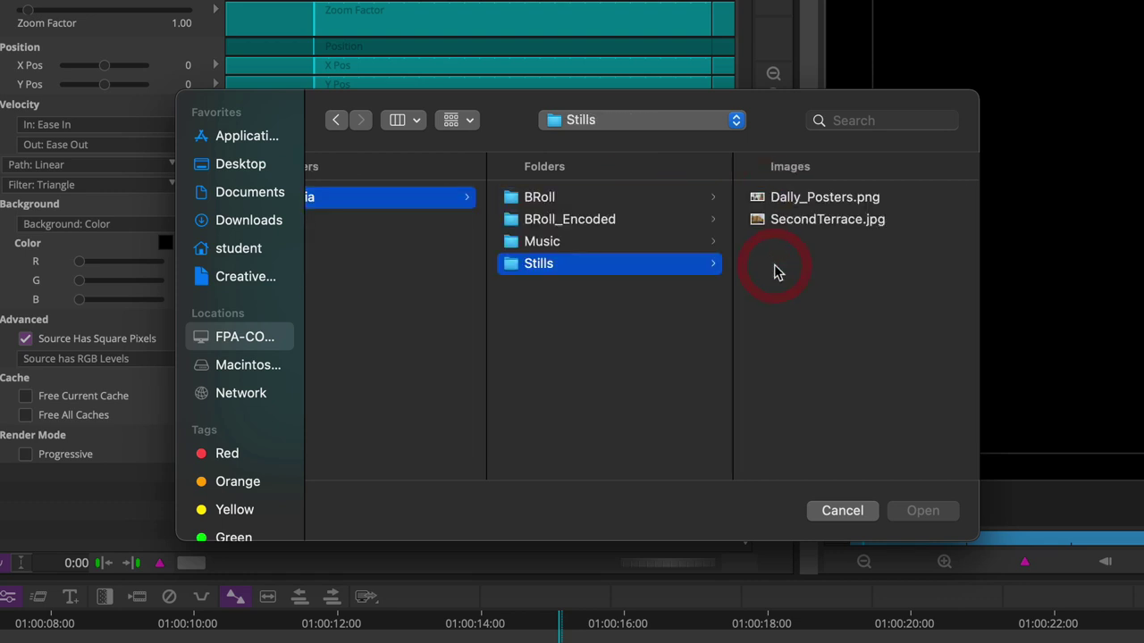
{"action": "left_click", "coordinate": [795, 230]}
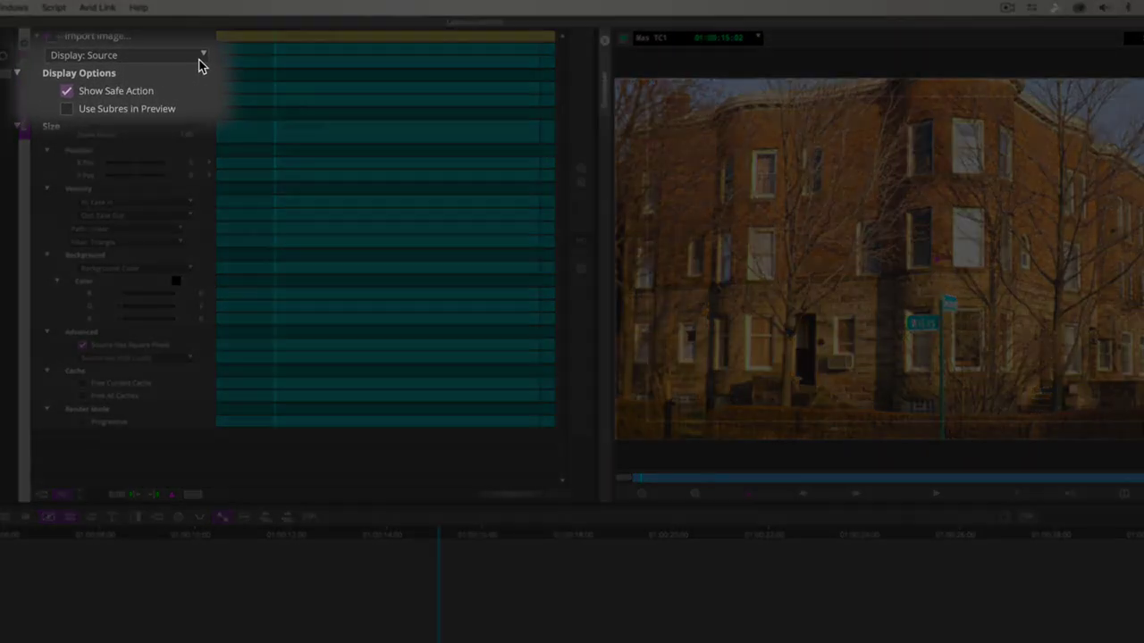
Step: Set the effect's display to Target and add a keyframe to all parameters at the clip's start, 01:00:15:02
{"action": "left_click", "coordinate": [177, 63]}
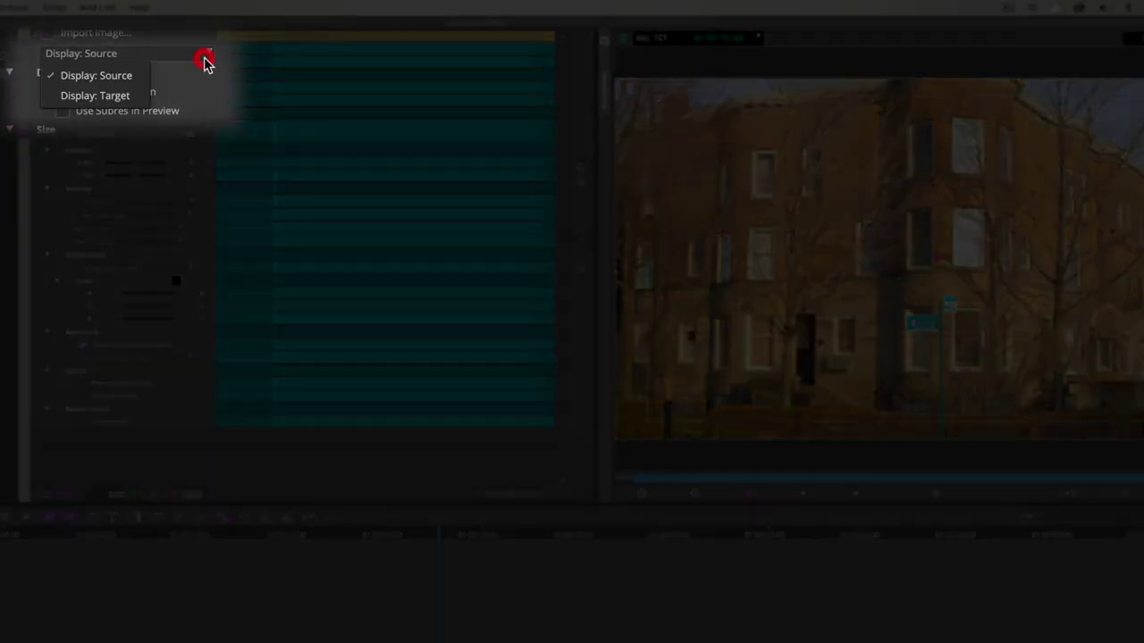
{"action": "left_click", "coordinate": [126, 97]}
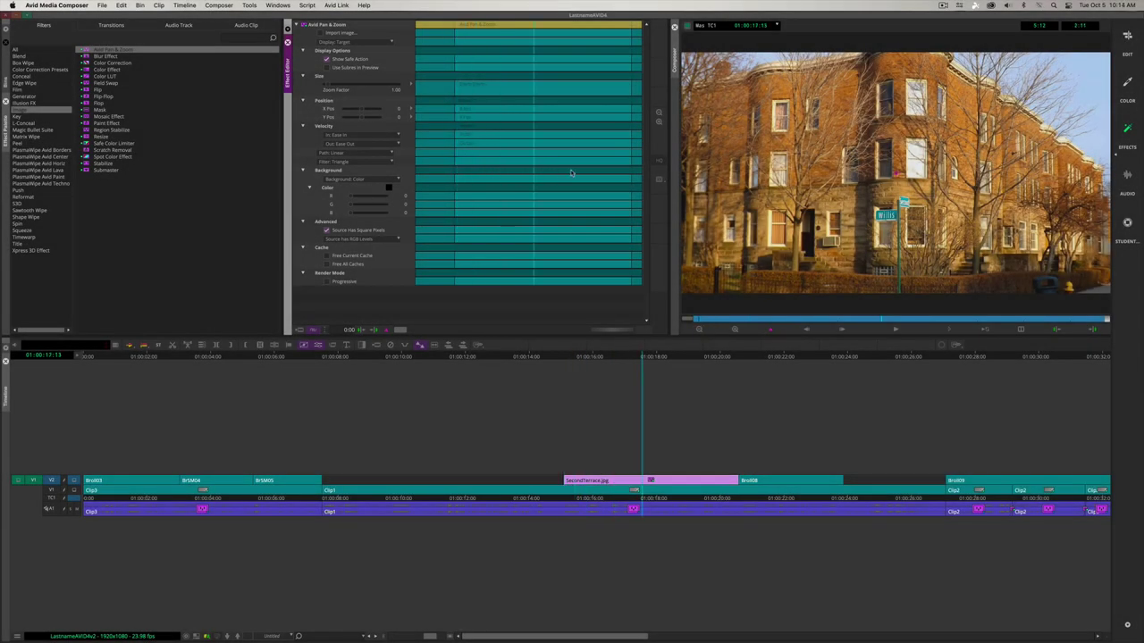
{"action": "left_click_drag", "start_coordinate": [584, 174], "coordinate": [439, 175]}
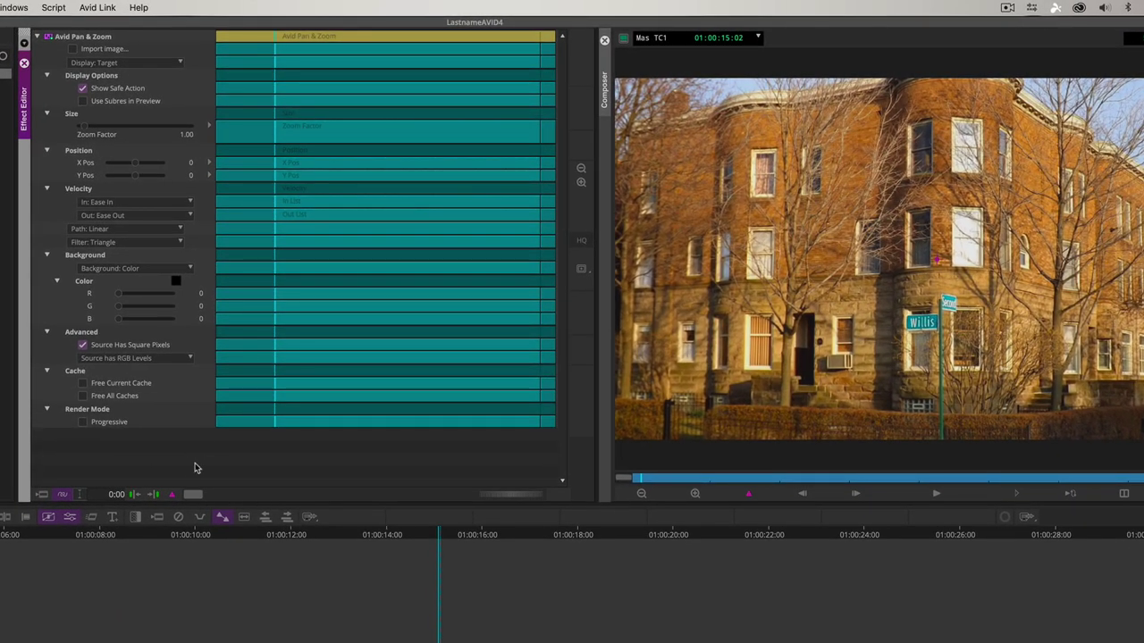
{"action": "left_click", "coordinate": [171, 496]}
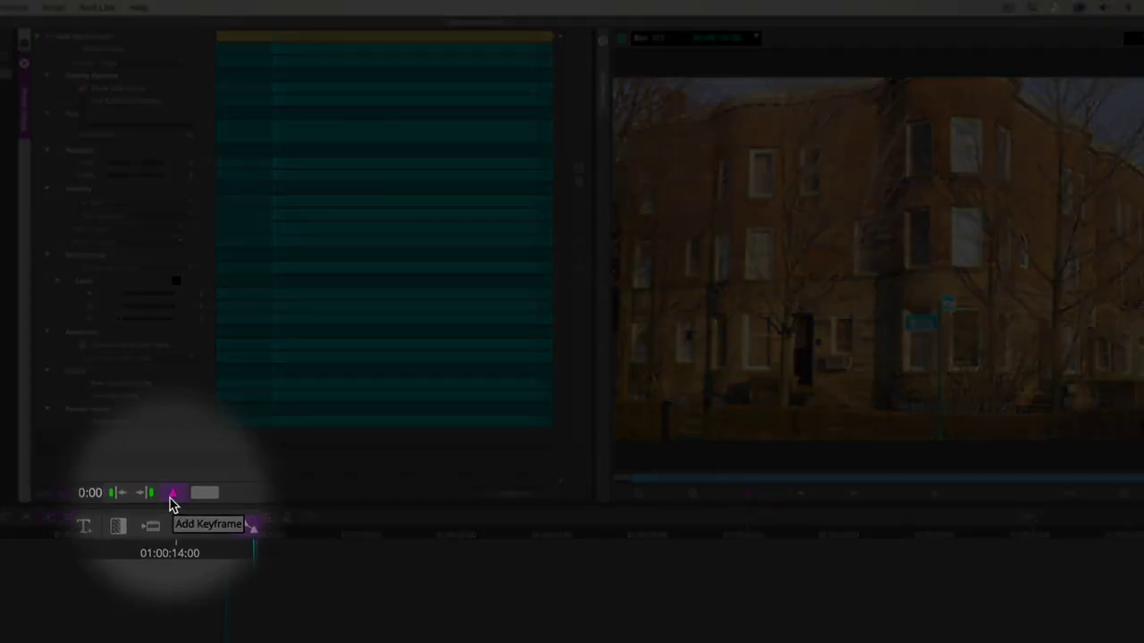
{"action": "right_click", "coordinate": [167, 497]}
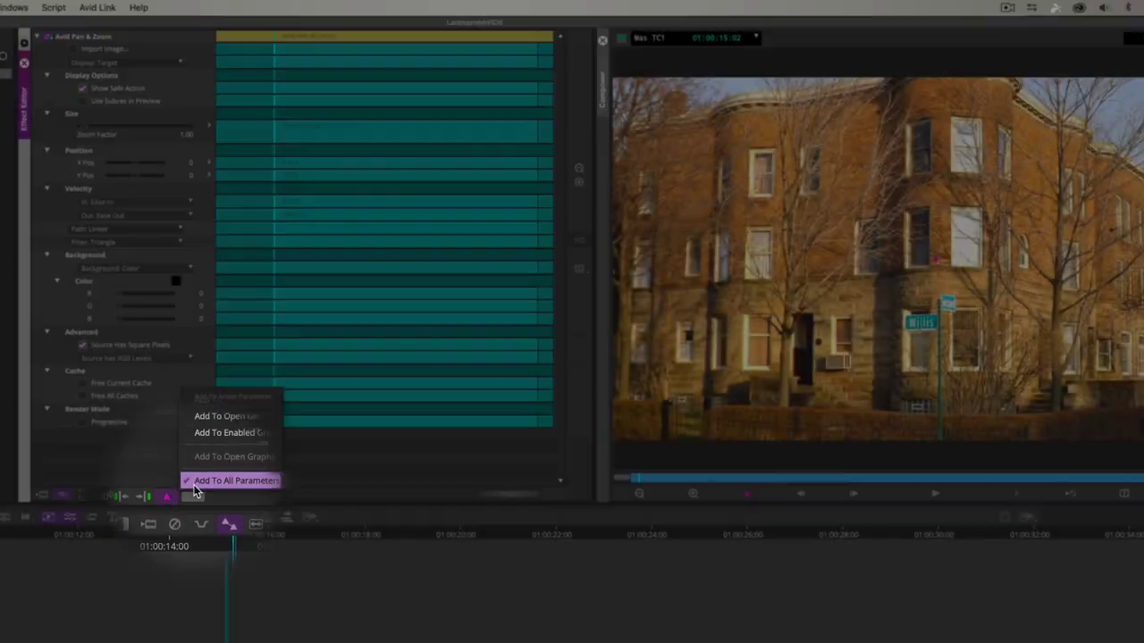
{"action": "left_click", "coordinate": [196, 490]}
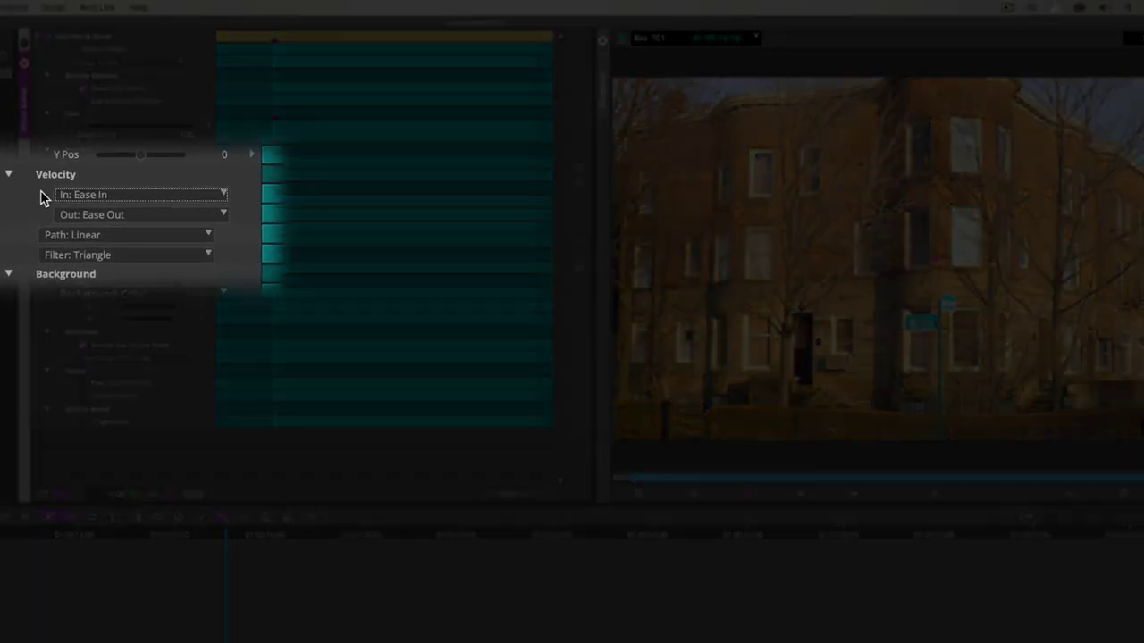
Step: Set the effect's In and Out velocity to Linear at the first keyframe
{"action": "left_click", "coordinate": [121, 198]}
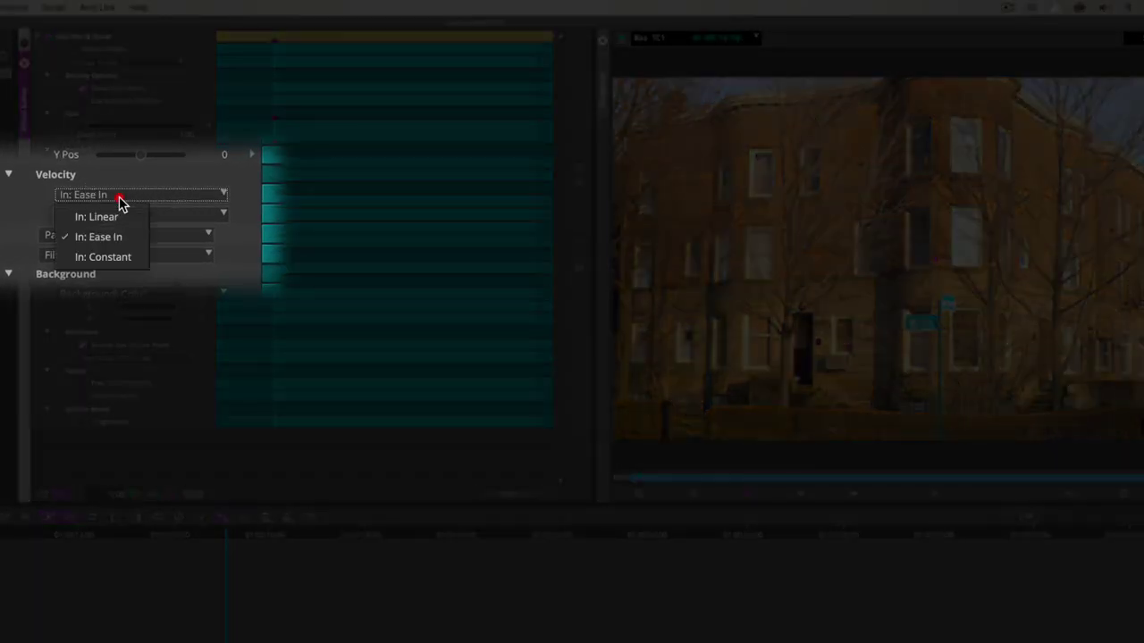
{"action": "left_click", "coordinate": [114, 217]}
{"action": "left_click", "coordinate": [118, 217]}
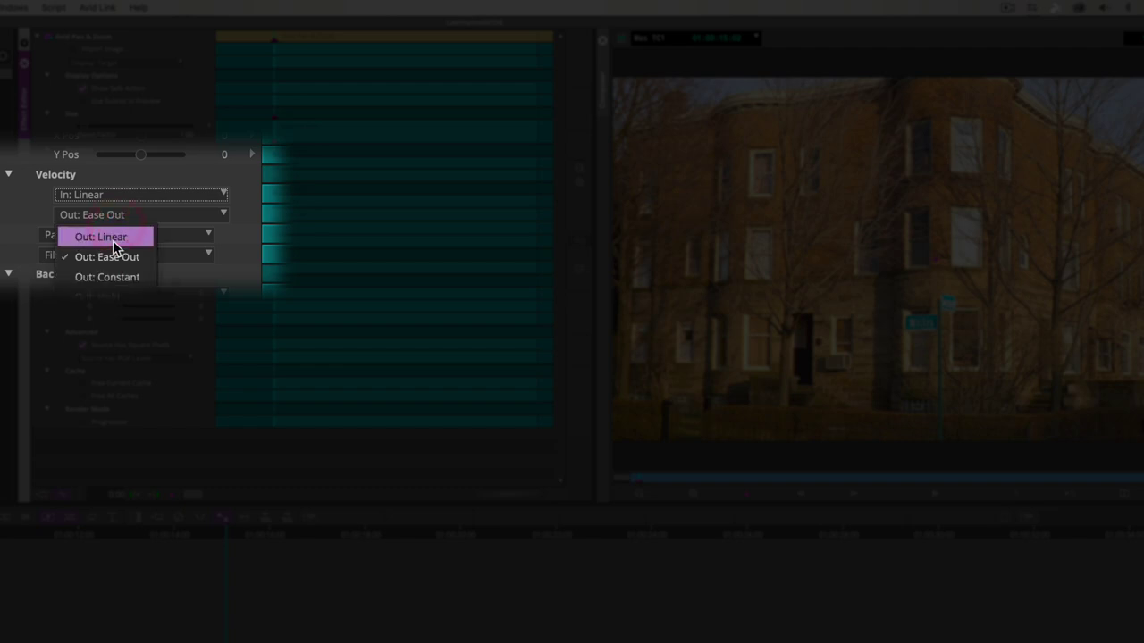
{"action": "left_click", "coordinate": [112, 237]}
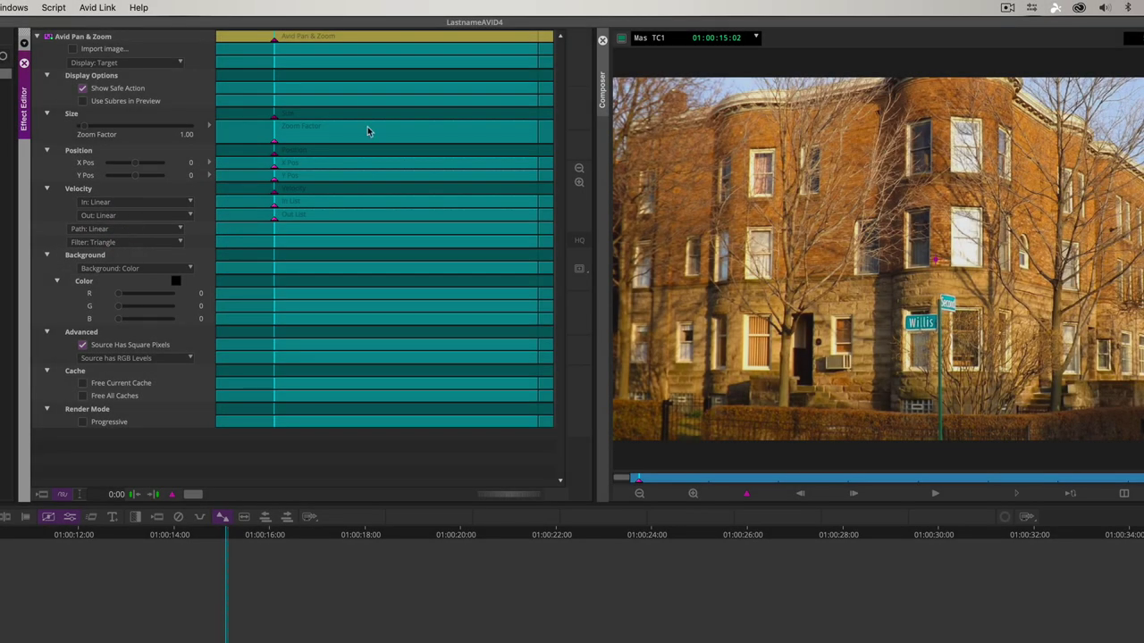
Step: Add a second keyframe to all Avid Pan & Zoom parameters near the end of the SecondTerrace.jpg clip
{"action": "key", "text": "l"}
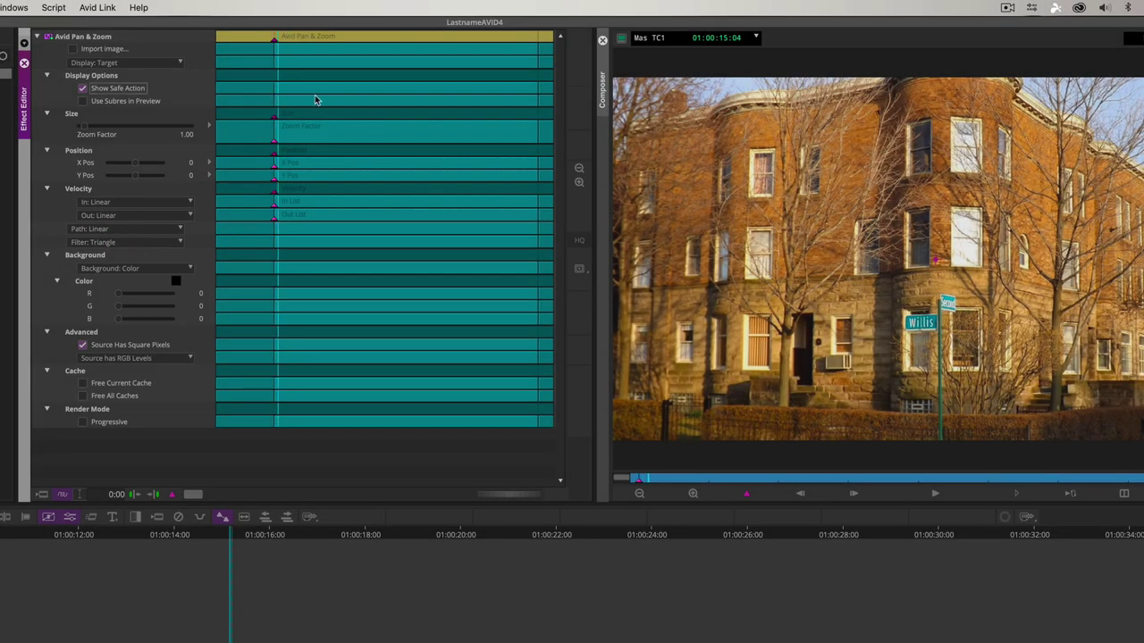
{"action": "left_click", "coordinate": [647, 103]}
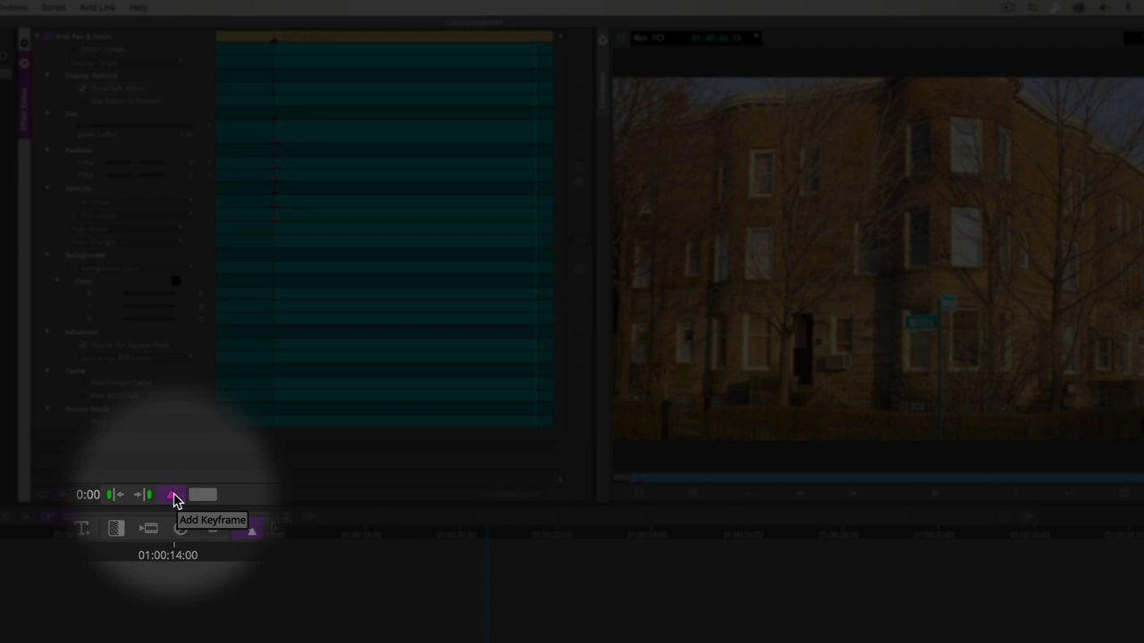
{"action": "right_click", "coordinate": [174, 497]}
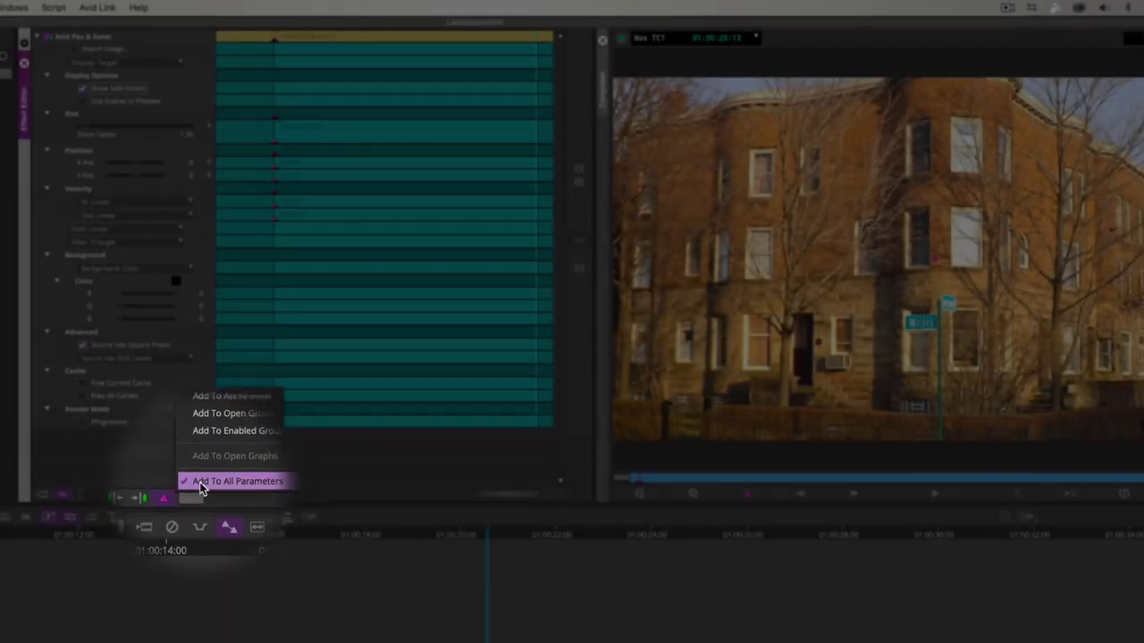
{"action": "left_click", "coordinate": [200, 482]}
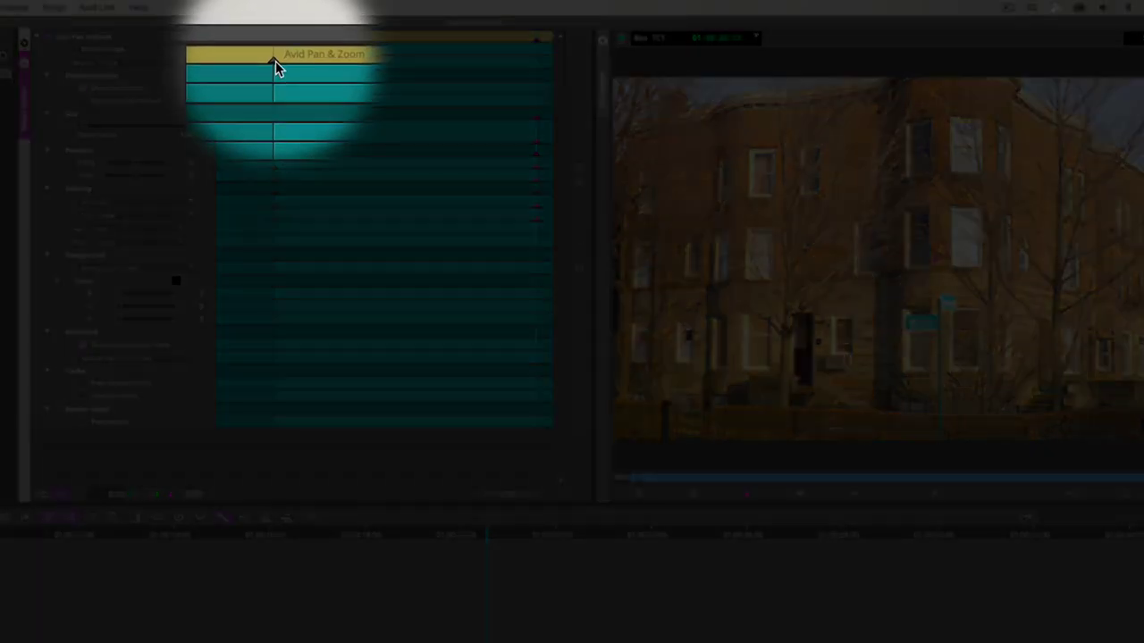
Step: At the first keyframe, set the Zoom Factor to about 1.1 and the Y Pos to -184
{"action": "left_click", "coordinate": [273, 41]}
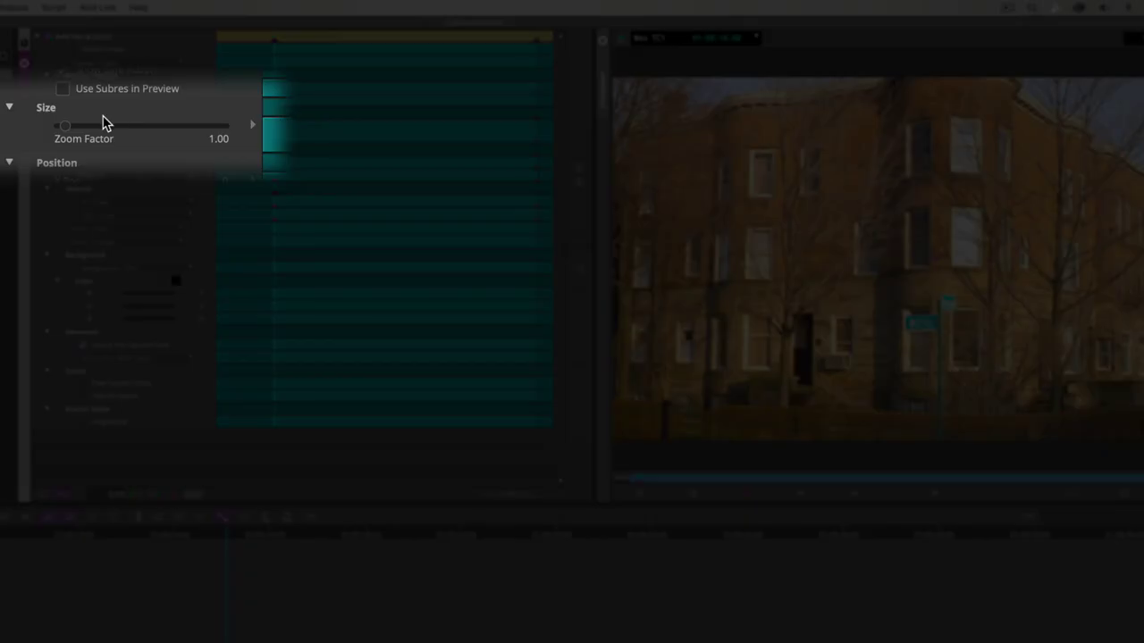
{"action": "left_click_drag", "start_coordinate": [82, 126], "coordinate": [69, 133]}
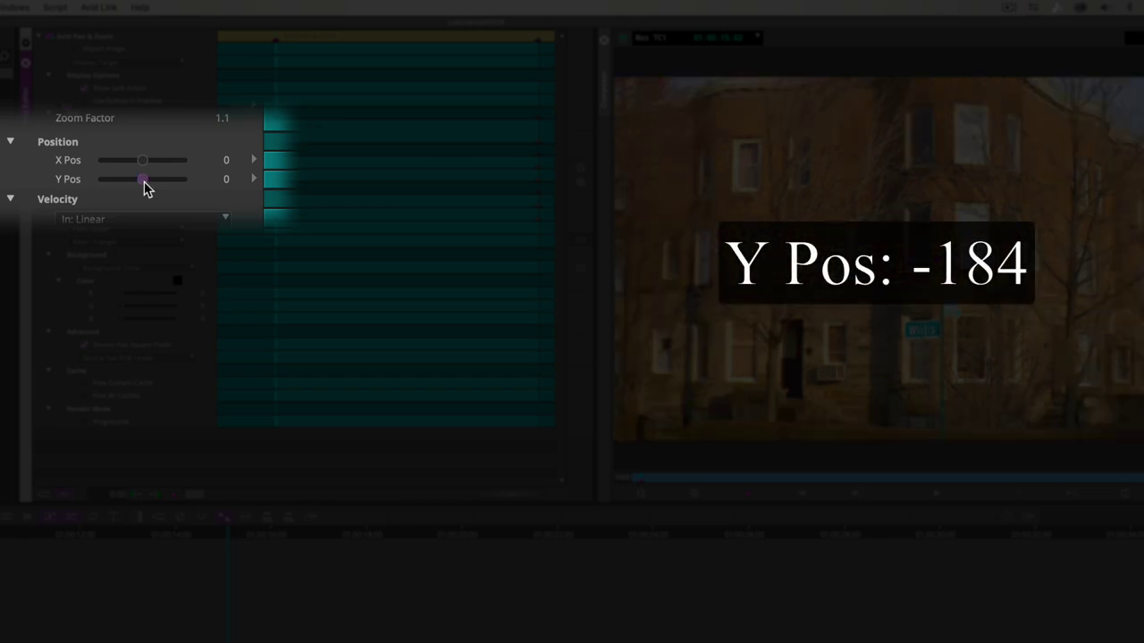
{"action": "left_click_drag", "start_coordinate": [140, 184], "coordinate": [138, 186]}
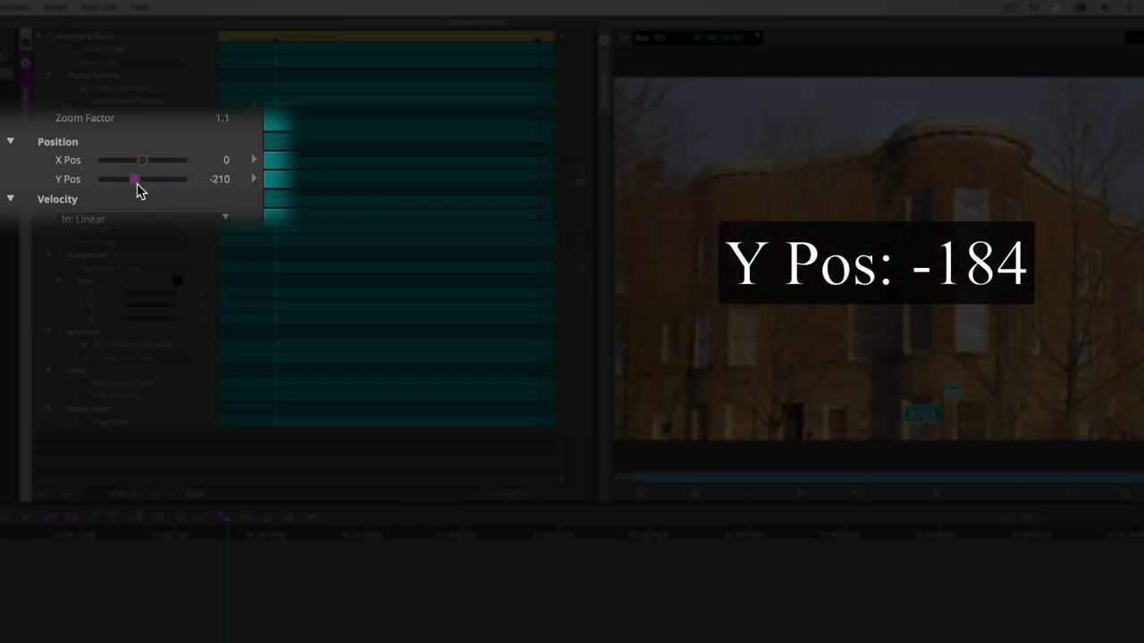
{"action": "type", "text": "-184"}
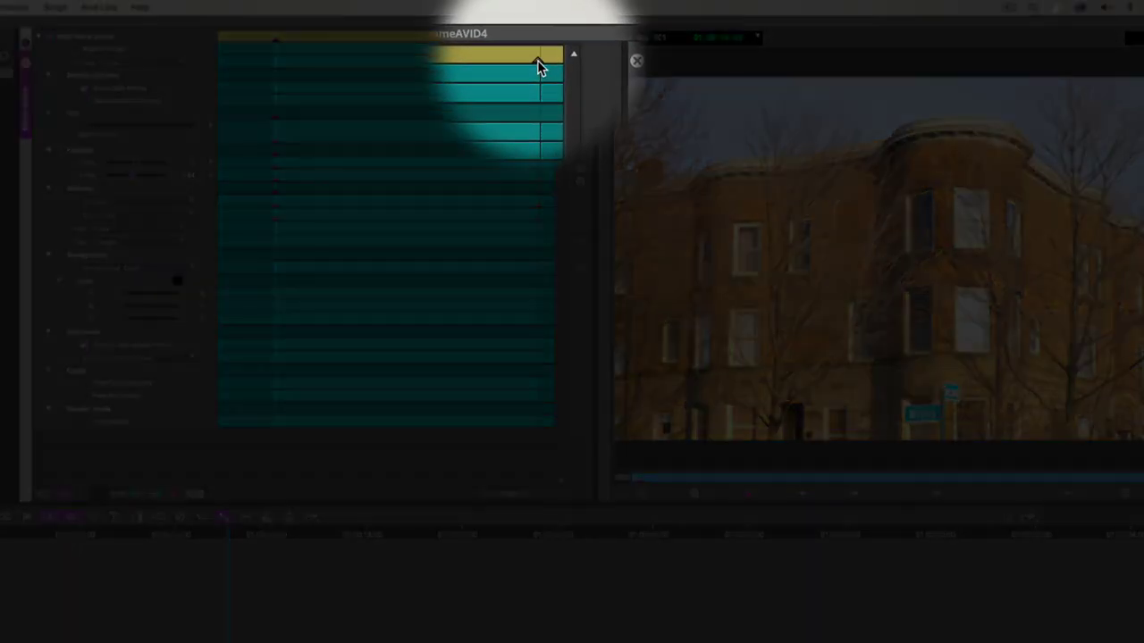
Step: Set the Y Pos to -79 at the last keyframe of the Avid Pan & Zoom effect
{"action": "left_click", "coordinate": [534, 41]}
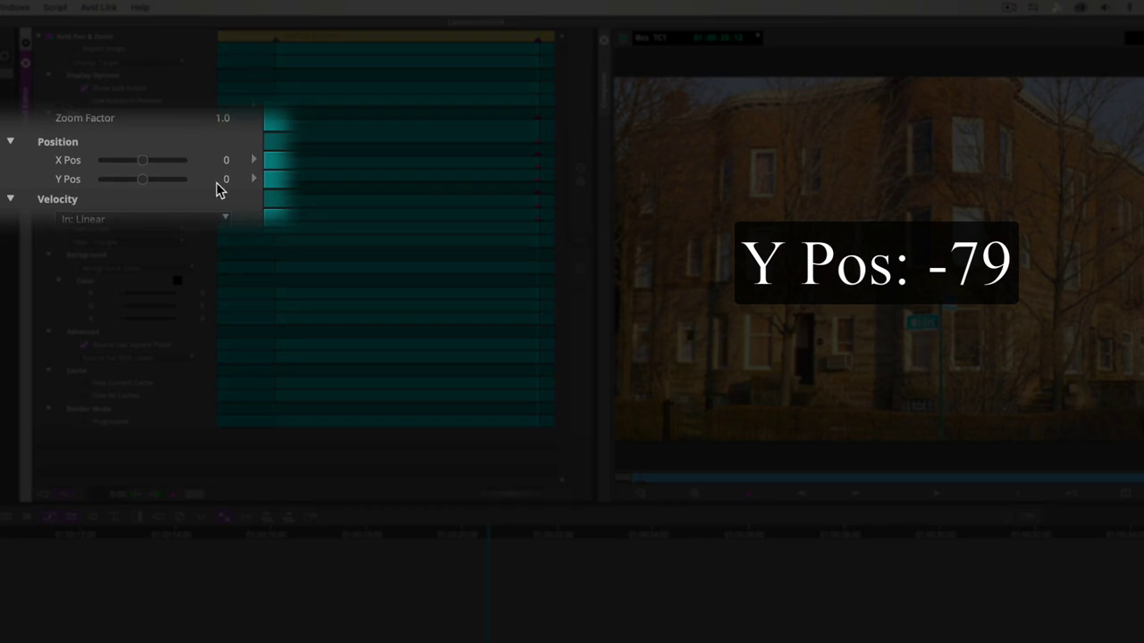
{"action": "left_click_drag", "start_coordinate": [144, 179], "coordinate": [139, 181]}
{"action": "type", "text": "-79"}
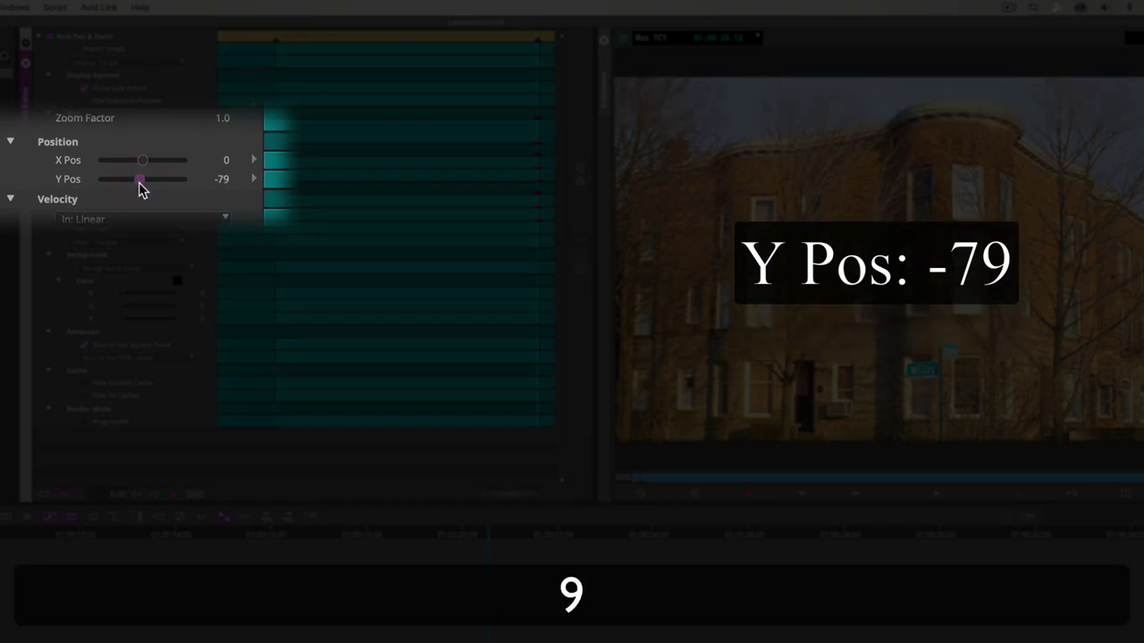
{"action": "key", "text": "Return"}
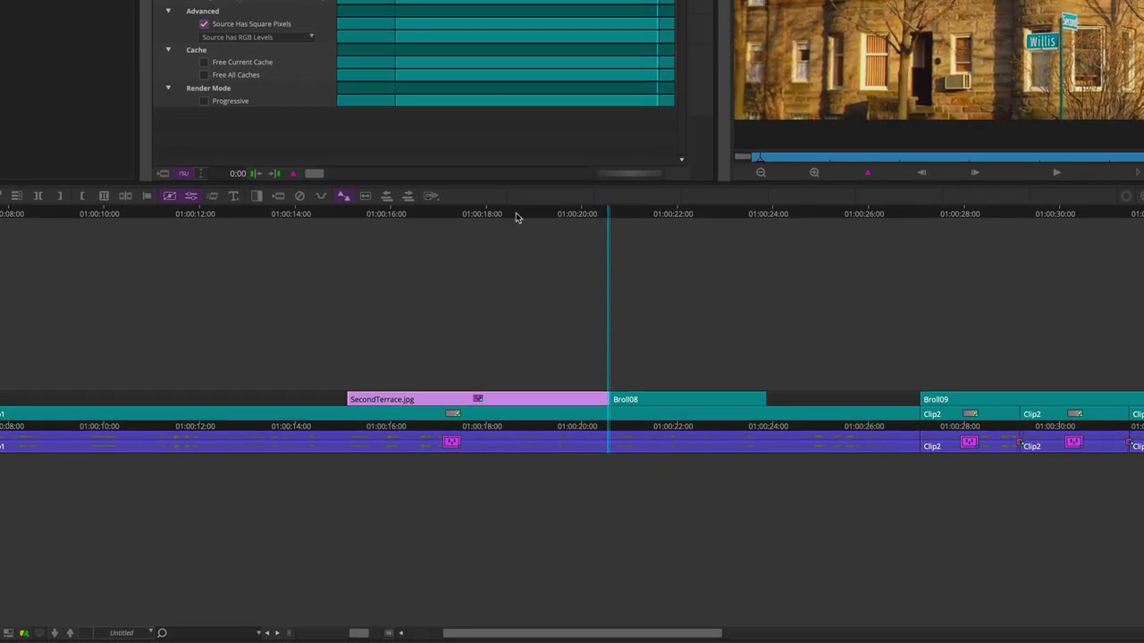
Step: Render the Avid Pan & Zoom effect on the SecondTerrace.jpg clip to the LastName_FirstName [NEXISE4] drive with Application processing
{"action": "left_click", "coordinate": [497, 217]}
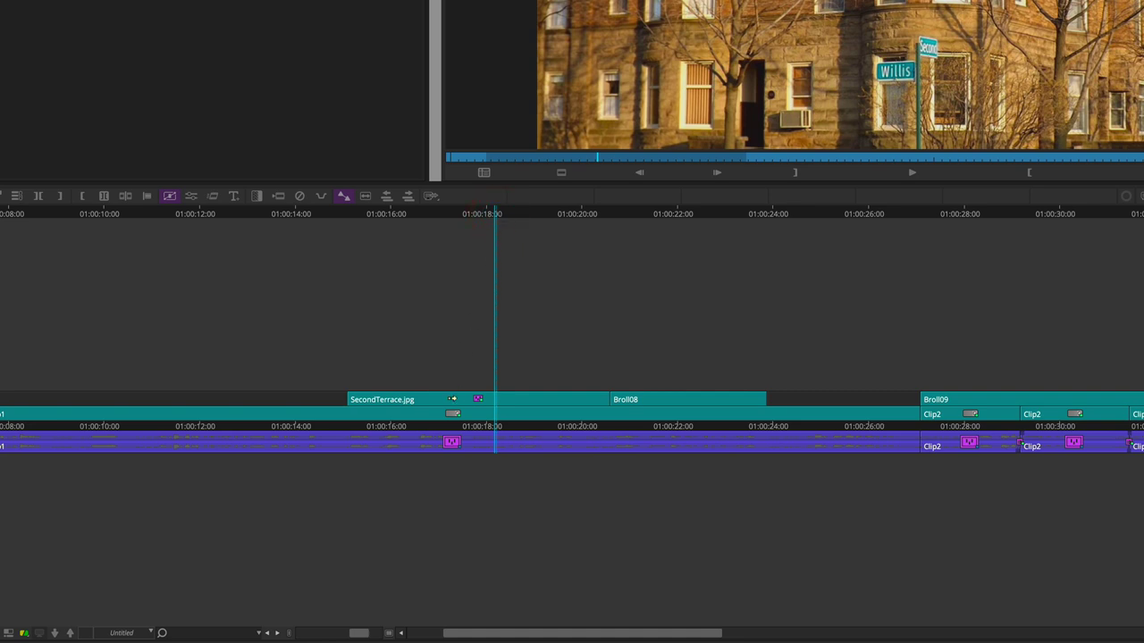
{"action": "right_click", "coordinate": [453, 399]}
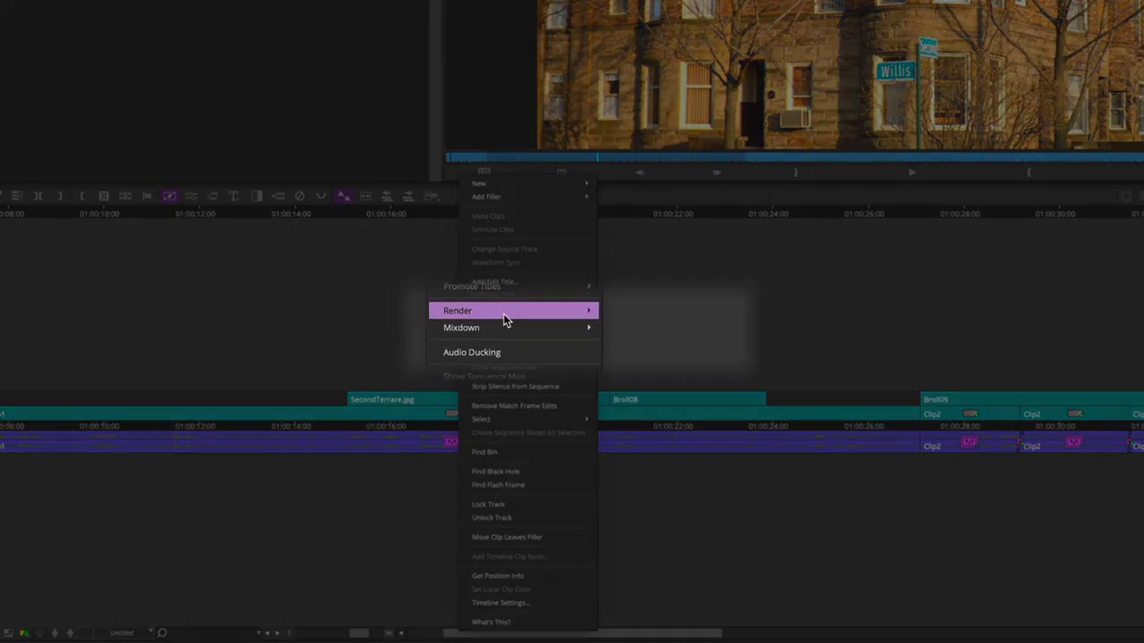
{"action": "mouse_move", "coordinate": [501, 314]}
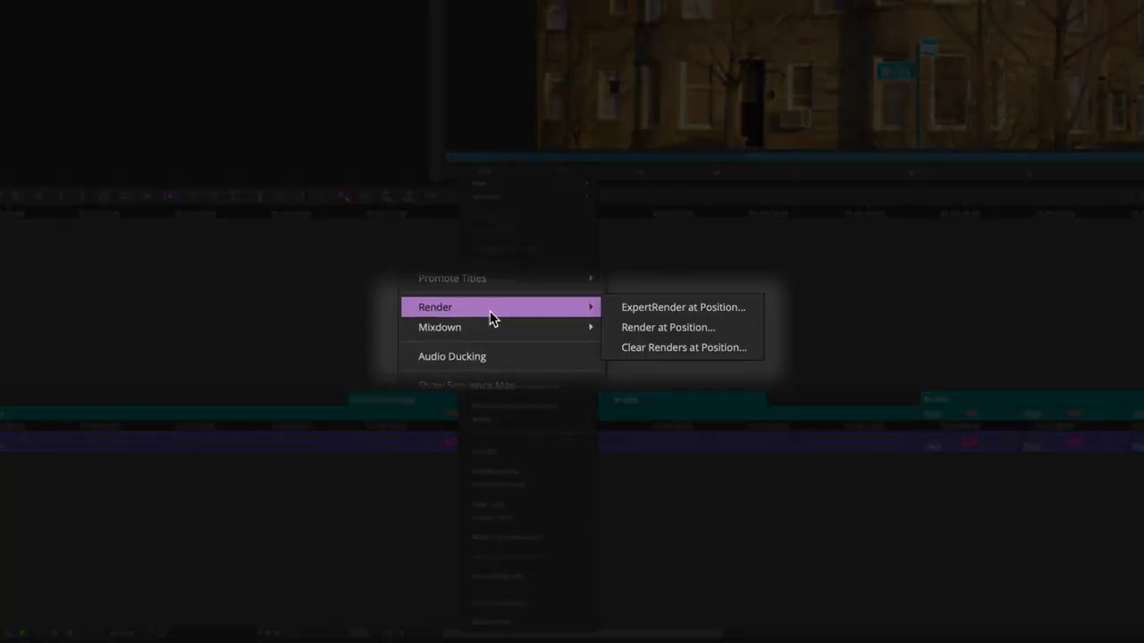
{"action": "left_click", "coordinate": [625, 329]}
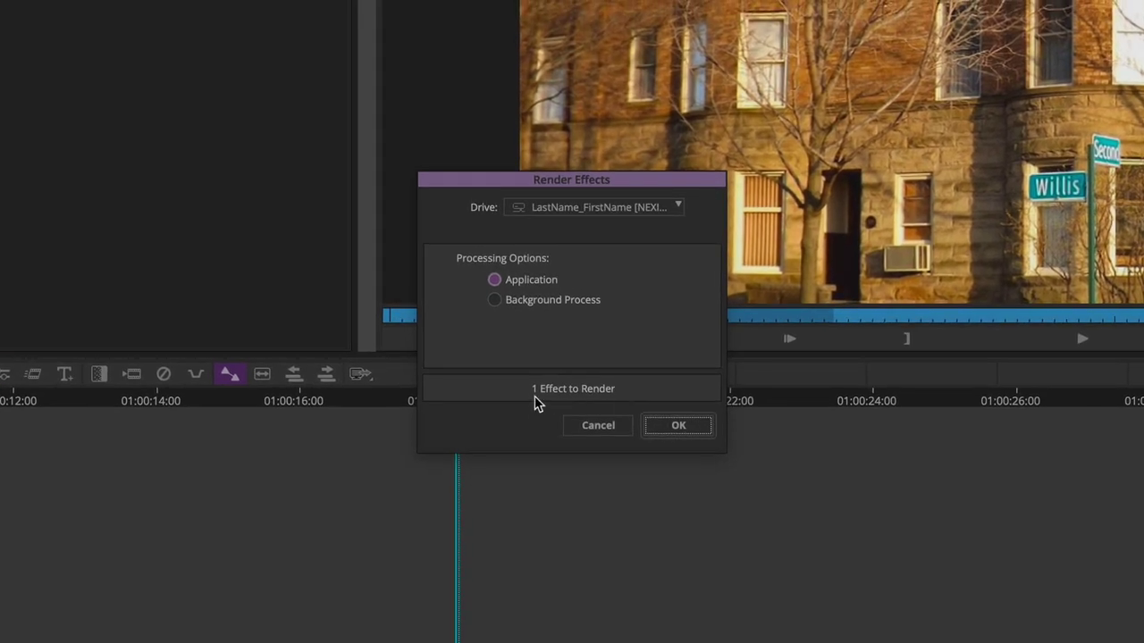
{"action": "left_click", "coordinate": [599, 207]}
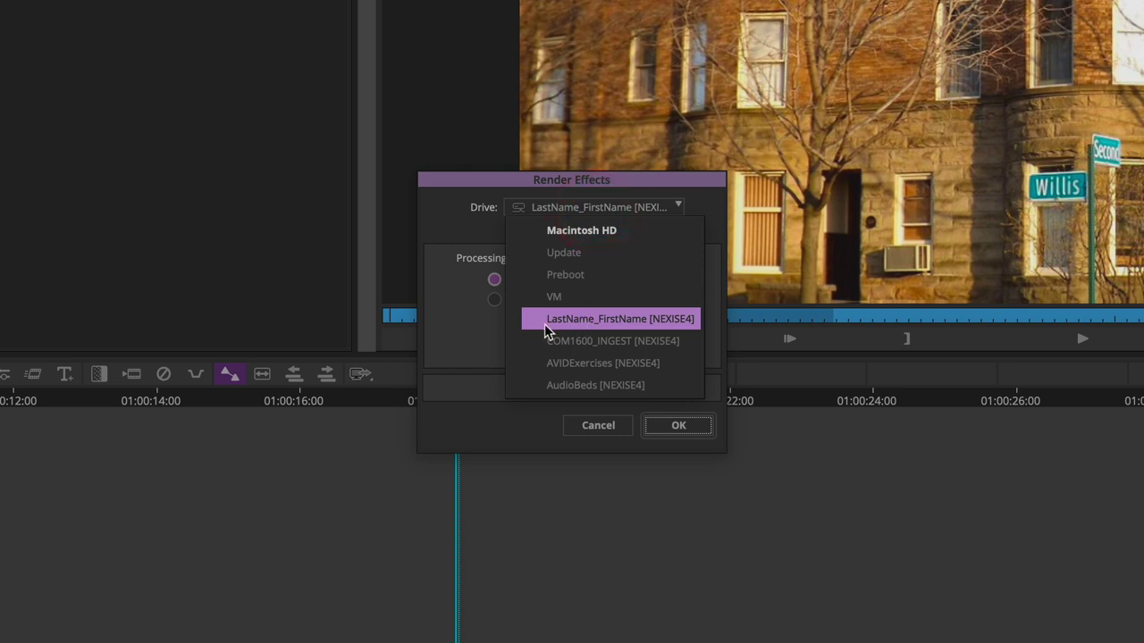
{"action": "left_click", "coordinate": [631, 320]}
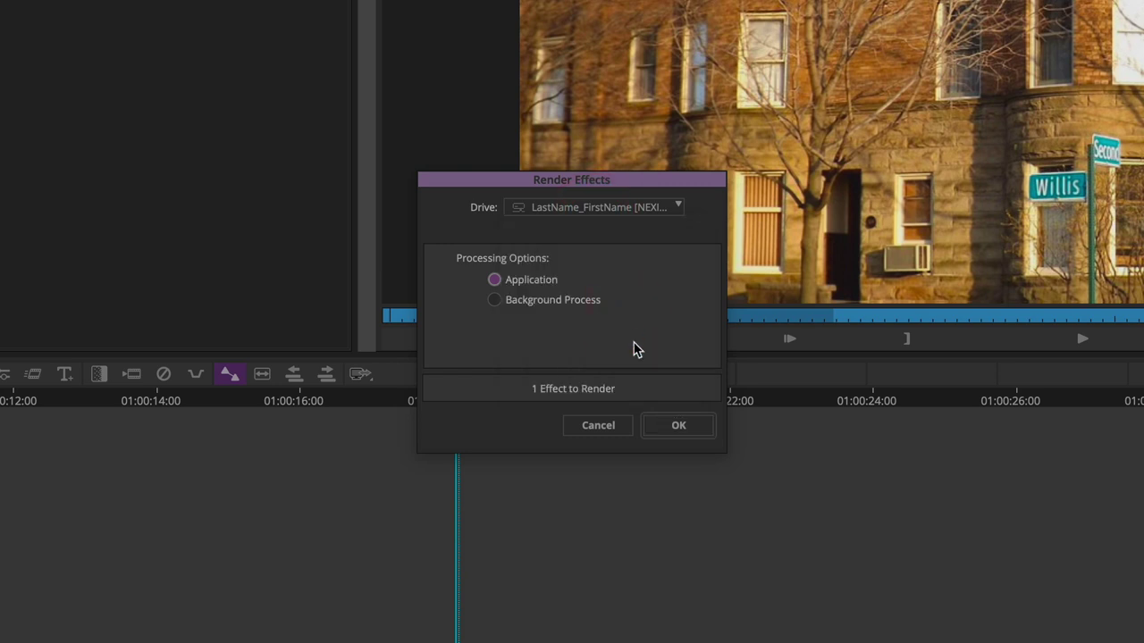
{"action": "left_click", "coordinate": [671, 426]}
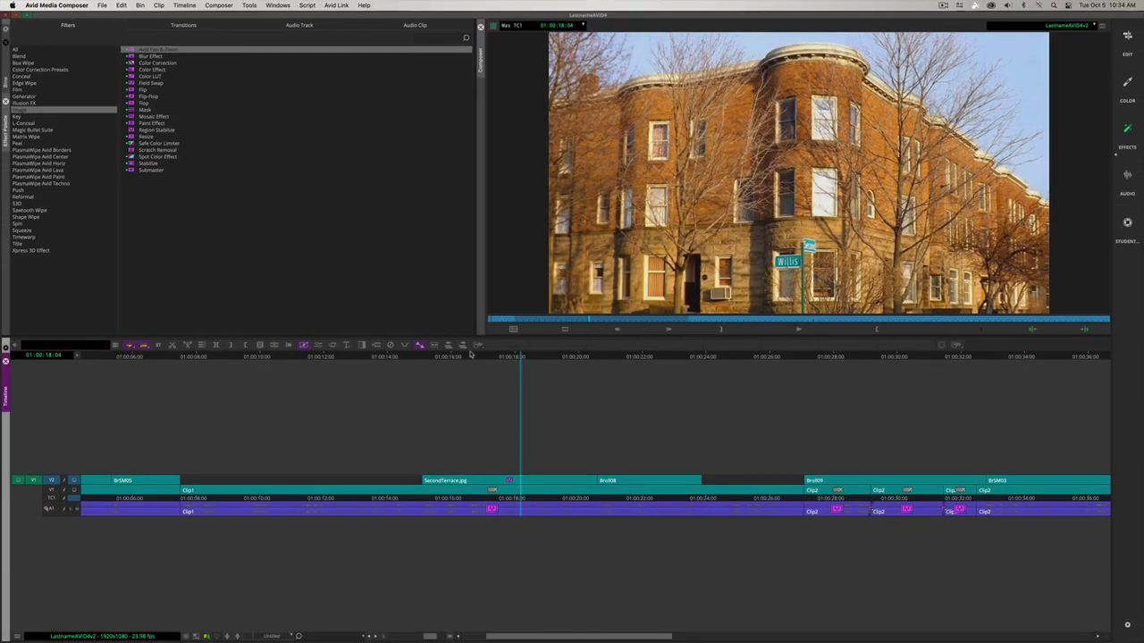
Step: Play back the sequence from just before SecondTerrace.jpg to review the rendered pan and zoom
{"action": "left_click", "coordinate": [415, 356]}
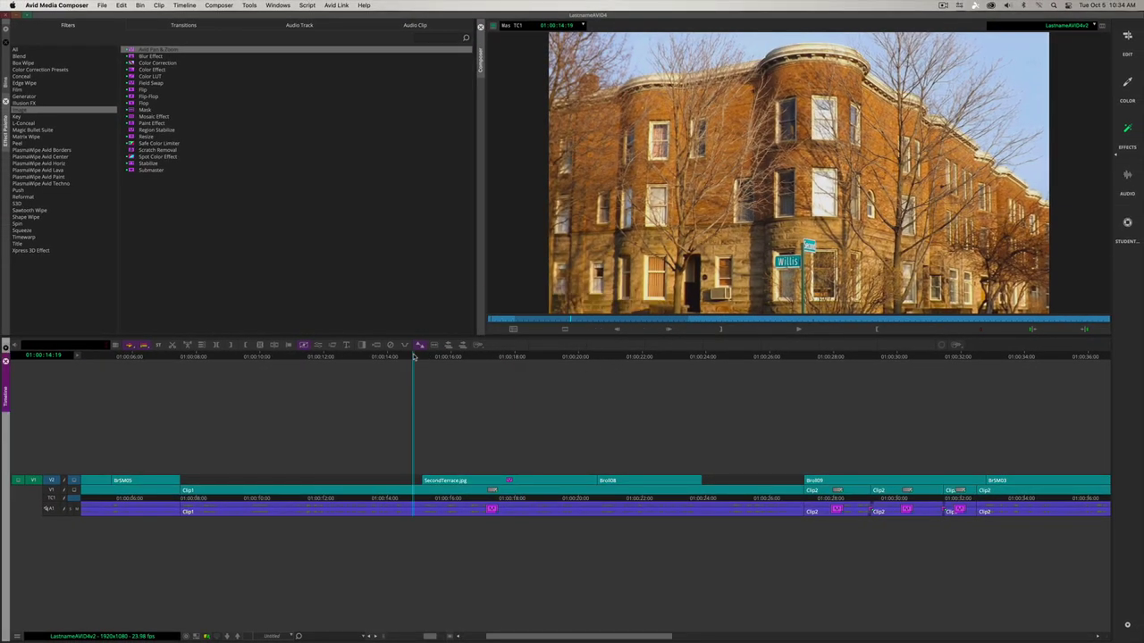
{"action": "key", "text": "space"}
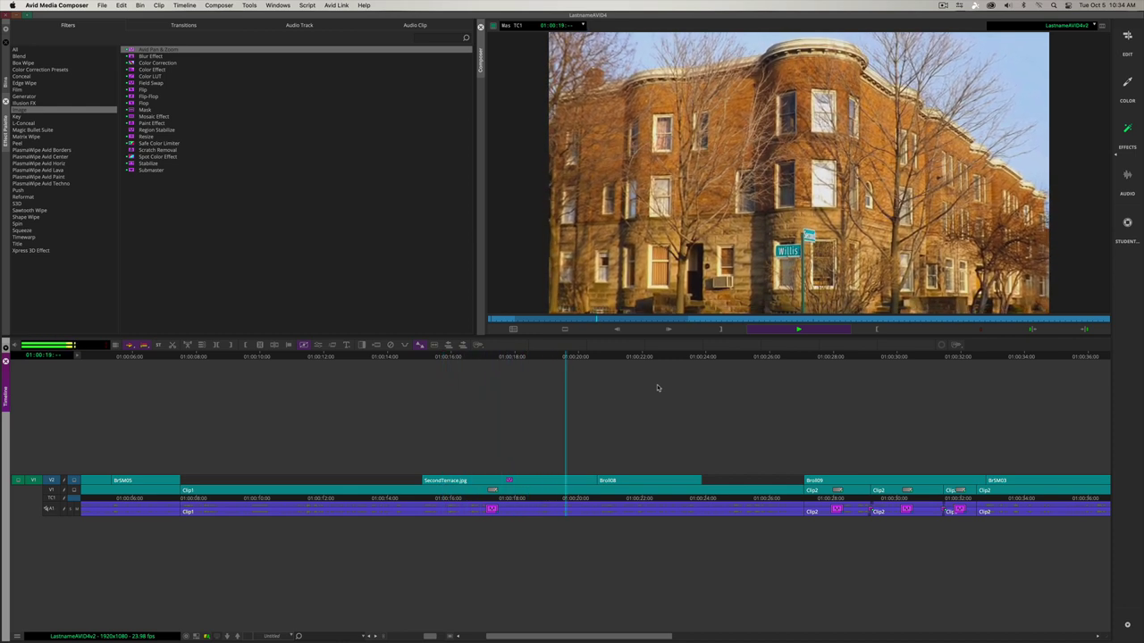
{"action": "key", "text": "space"}
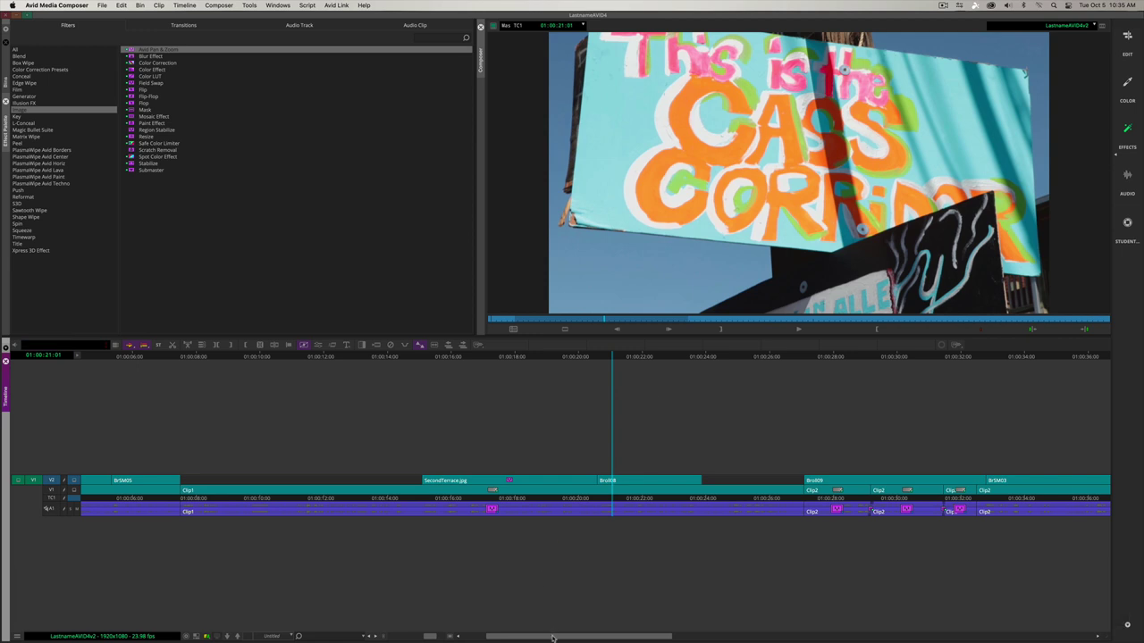
Step: Apply the Avid Pan & Zoom effect to the Dally_Posters.png clip on V2
{"action": "left_click_drag", "start_coordinate": [552, 638], "coordinate": [729, 638]}
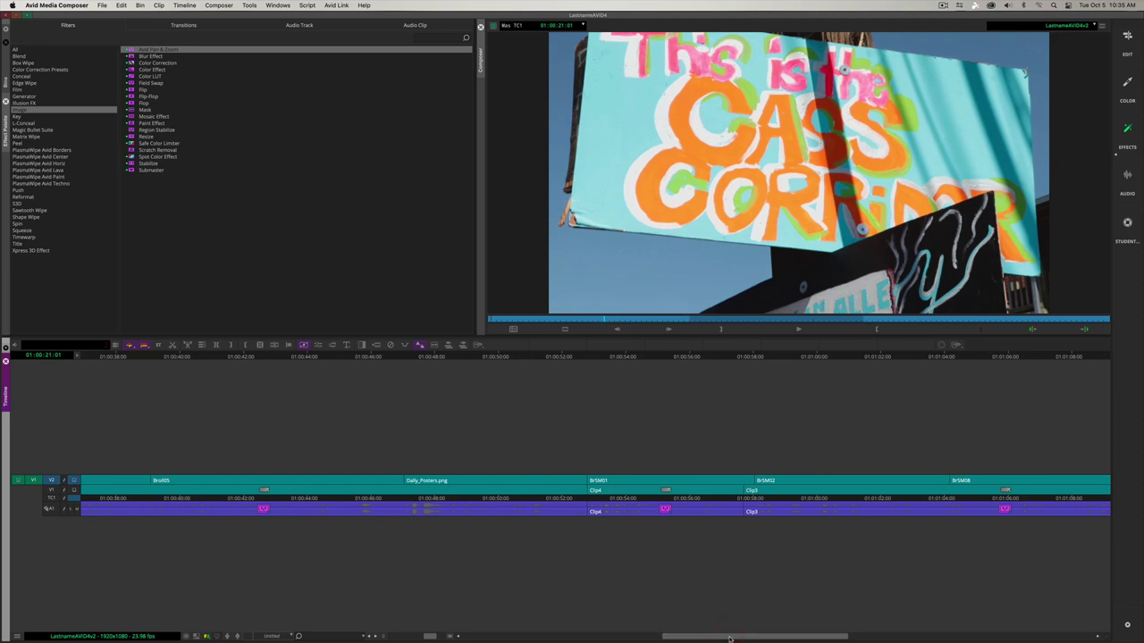
{"action": "left_click", "coordinate": [417, 356]}
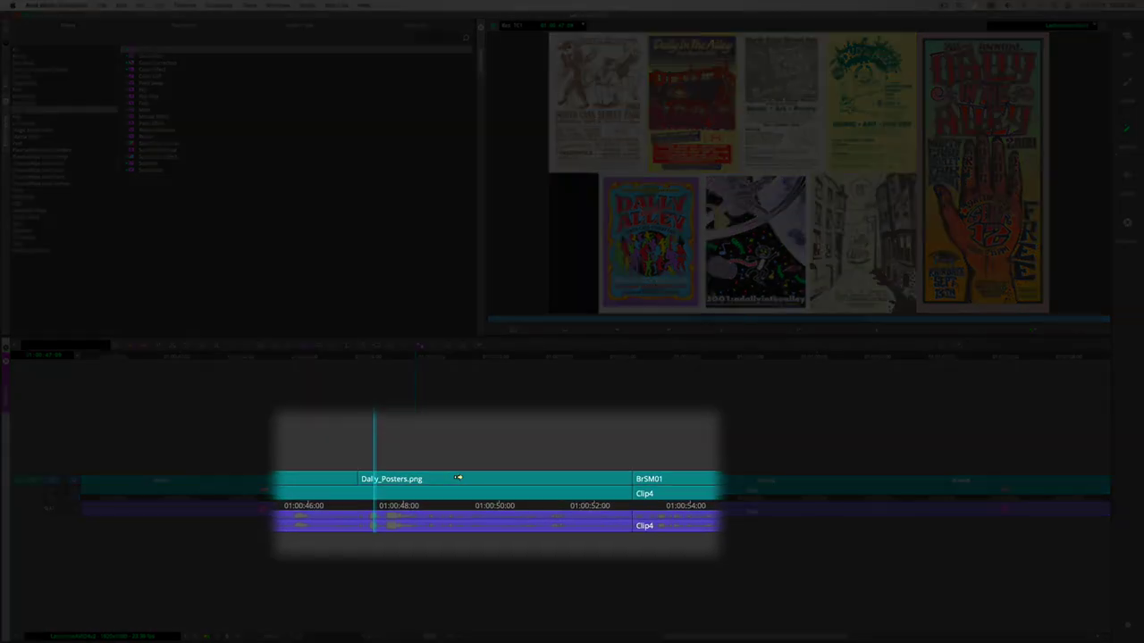
{"action": "left_click", "coordinate": [458, 478]}
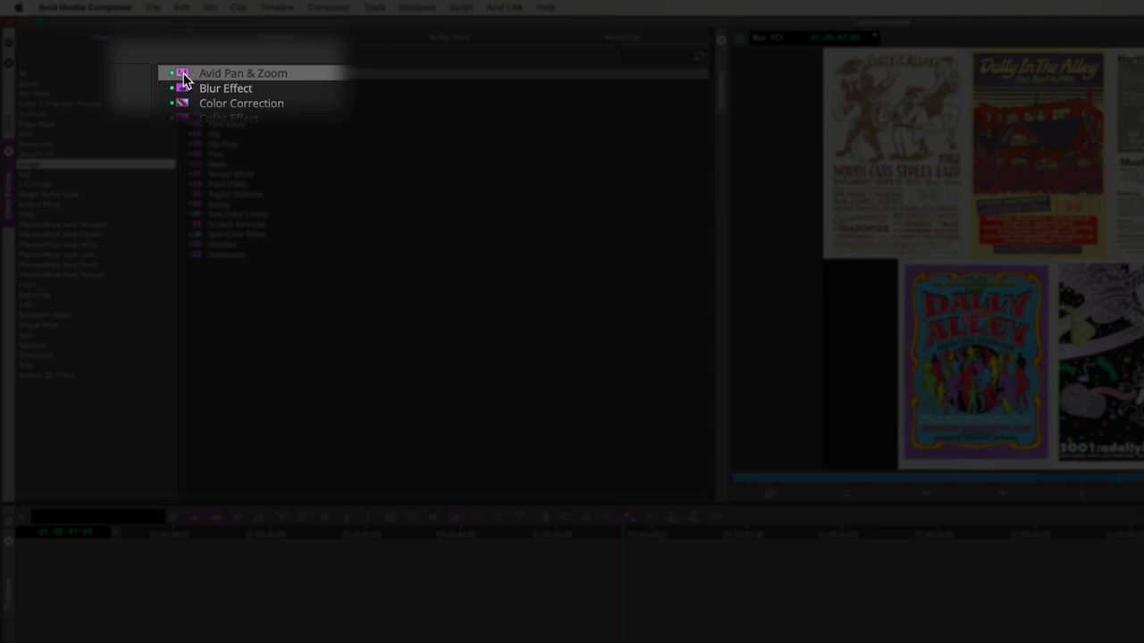
{"action": "left_click", "coordinate": [184, 76]}
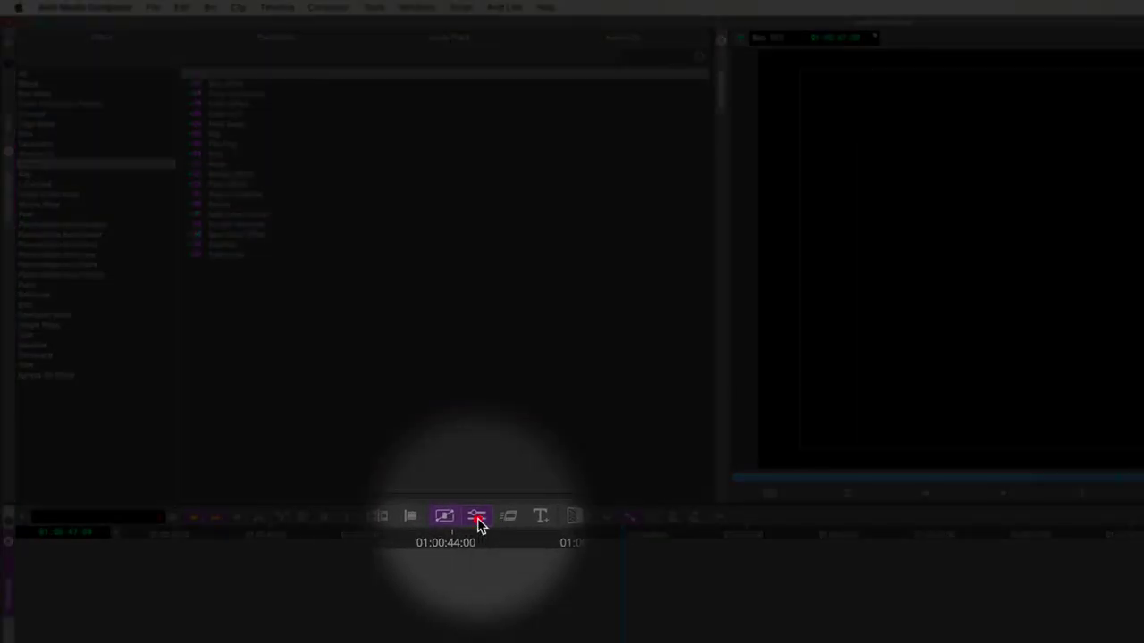
Step: Open the Effect Editor for the Dally_Posters.png clip and widen it to expose the keyframe graphs
{"action": "left_click", "coordinate": [477, 519]}
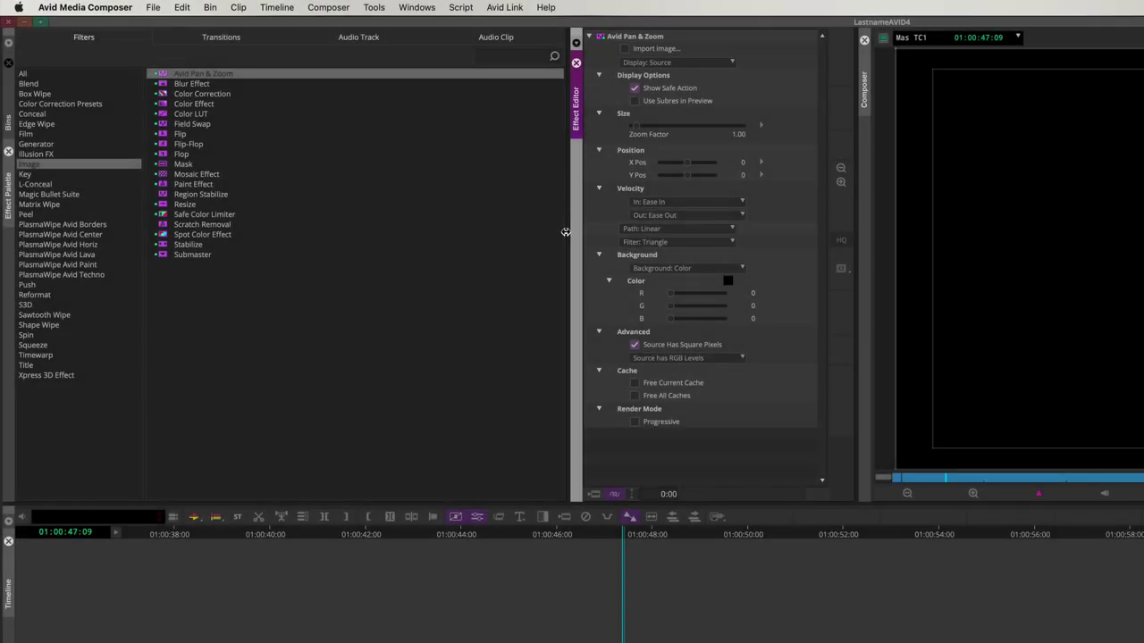
{"action": "left_click_drag", "start_coordinate": [566, 232], "coordinate": [248, 247]}
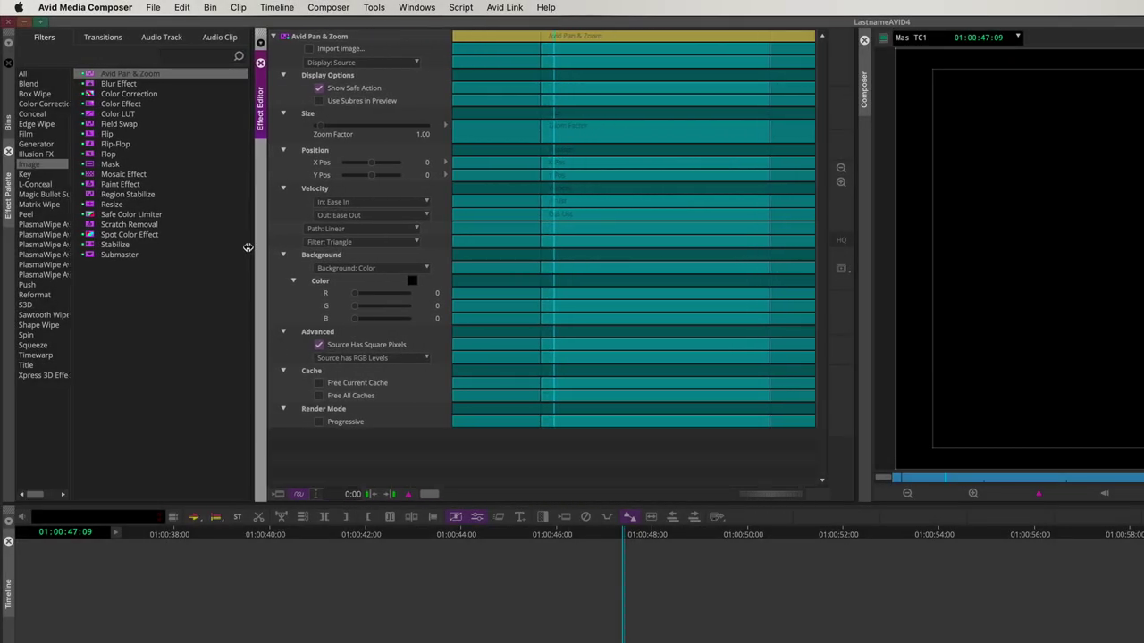
{"action": "left_click_drag", "start_coordinate": [249, 251], "coordinate": [250, 251]}
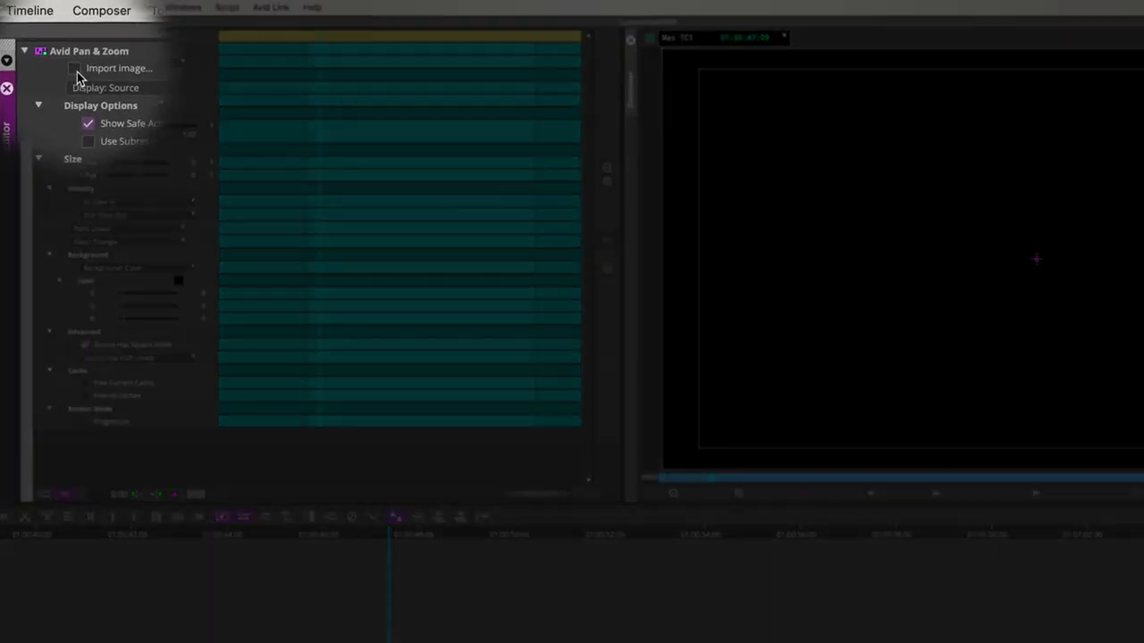
Step: Import Dally_Posters.png from the AVID5 Media Stills folder on AVIDExercises into the effect and set its display to Target
{"action": "left_click", "coordinate": [76, 78]}
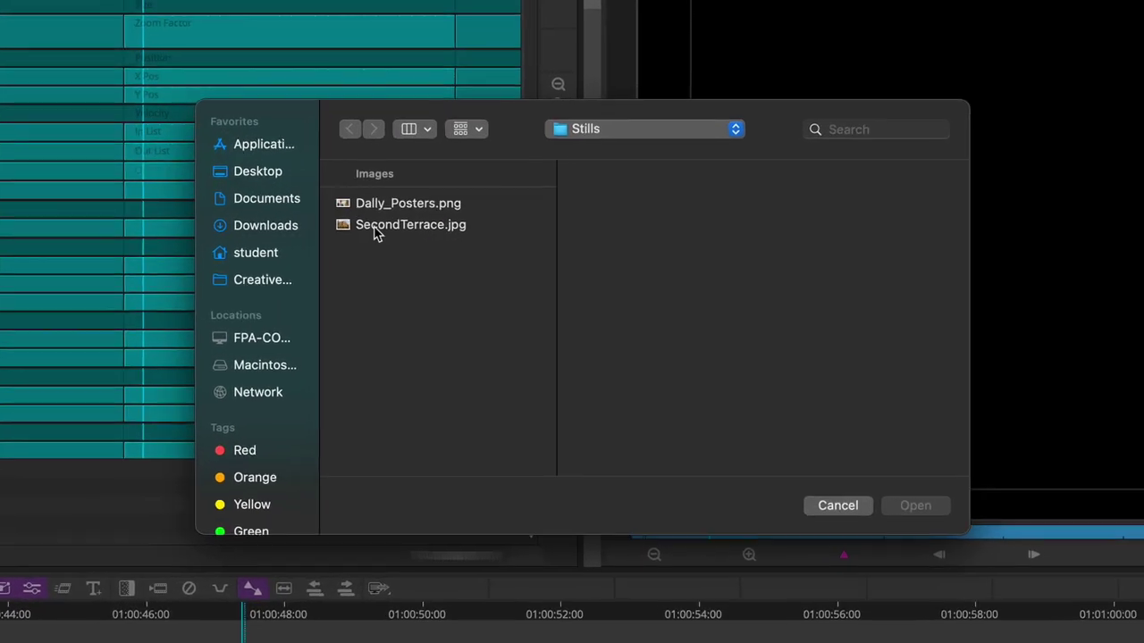
{"action": "left_click", "coordinate": [262, 338]}
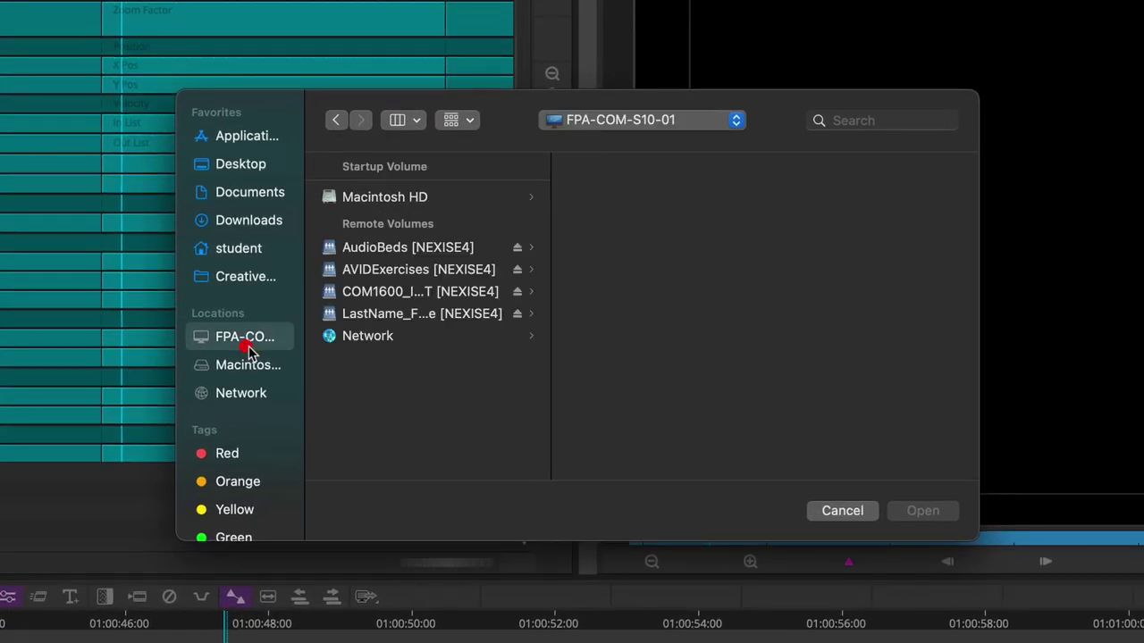
{"action": "left_click", "coordinate": [407, 273]}
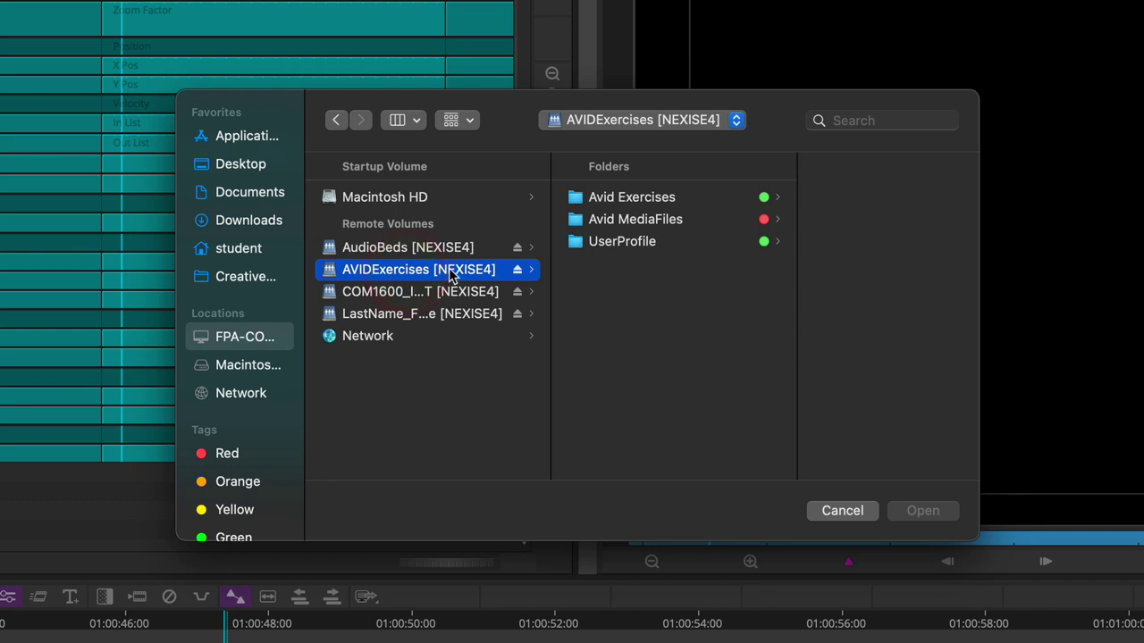
{"action": "left_click", "coordinate": [637, 198]}
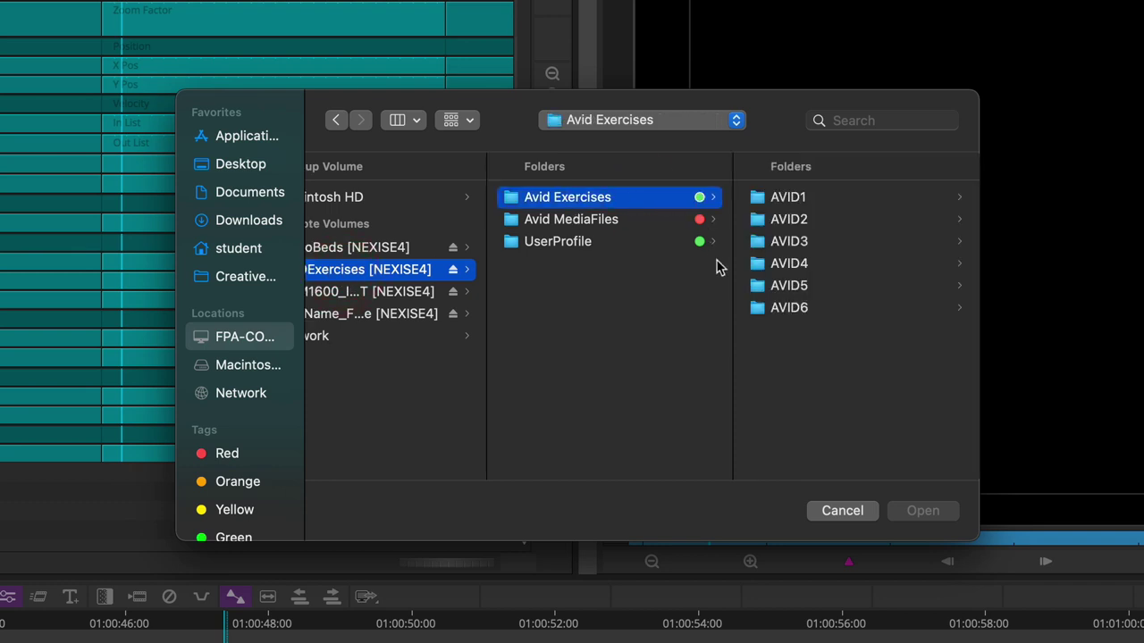
{"action": "left_click", "coordinate": [755, 287]}
{"action": "left_click", "coordinate": [766, 199]}
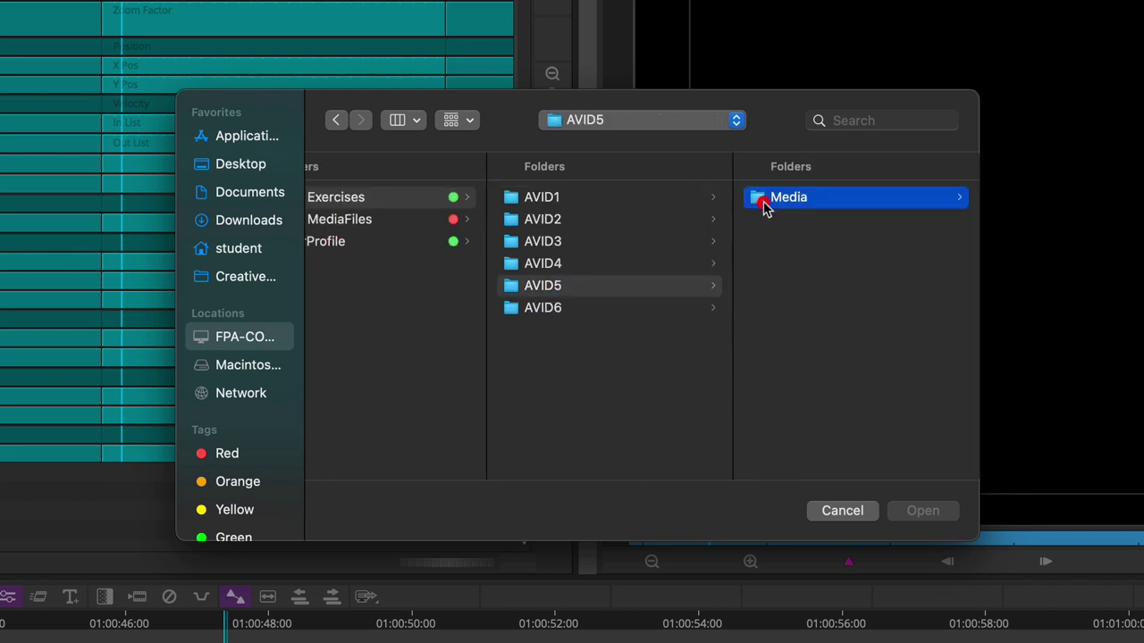
{"action": "left_click", "coordinate": [761, 264]}
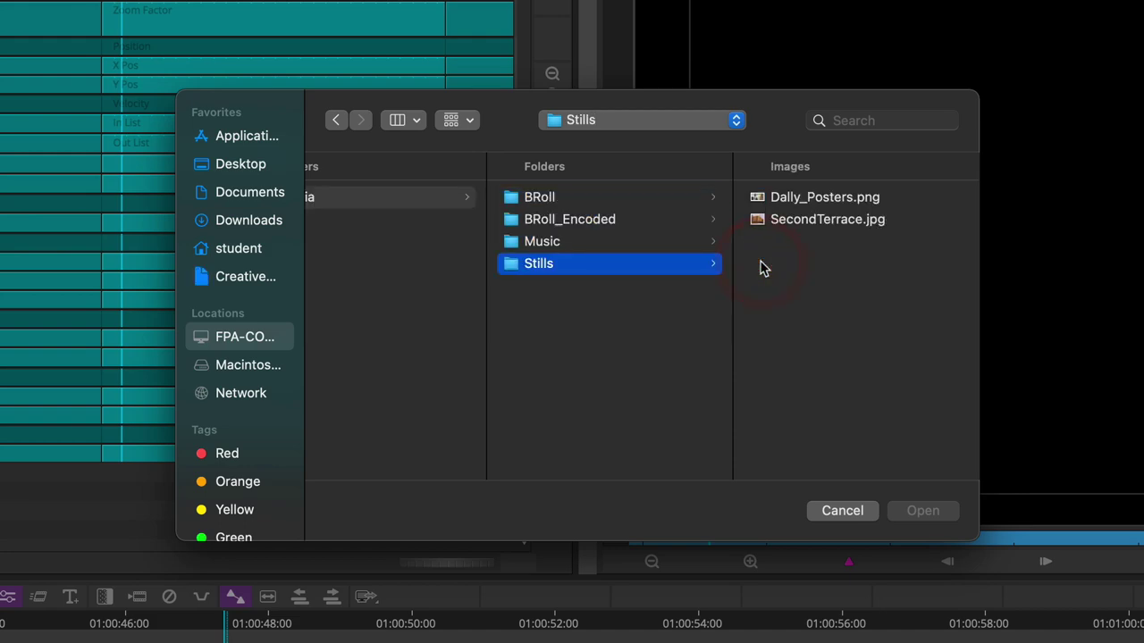
{"action": "left_click", "coordinate": [826, 198]}
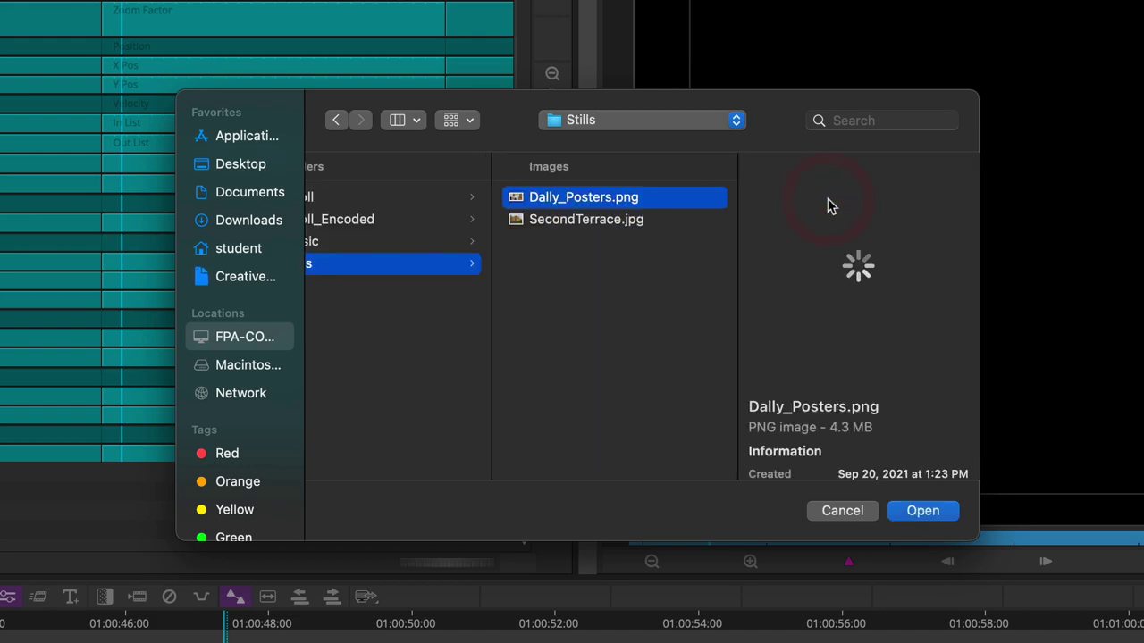
{"action": "left_click", "coordinate": [927, 510]}
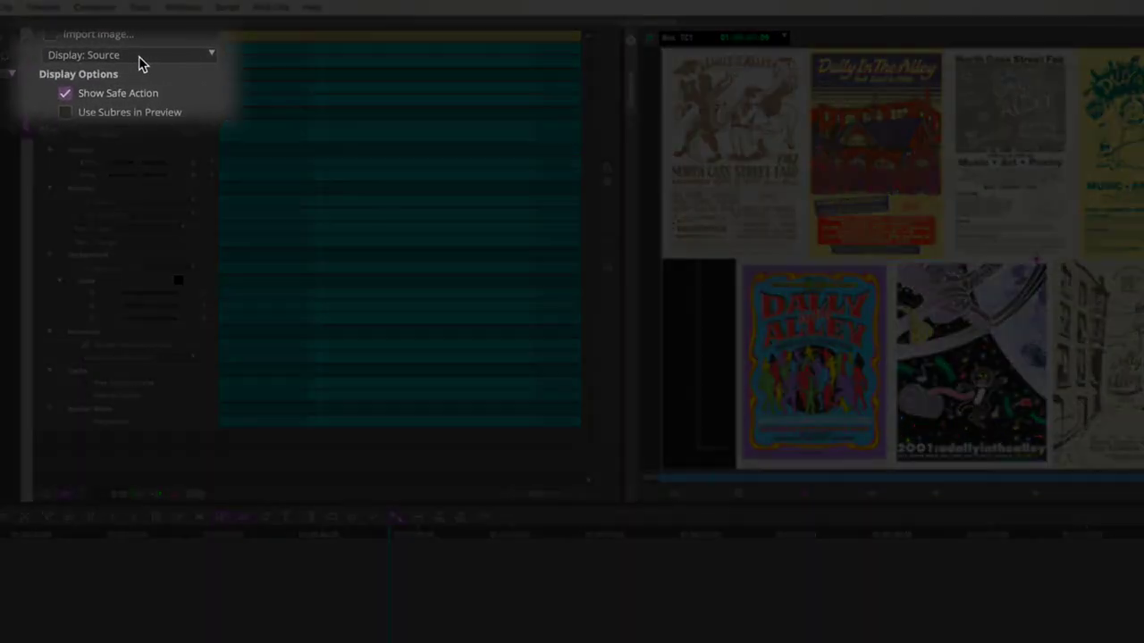
{"action": "left_click", "coordinate": [134, 63]}
{"action": "left_click", "coordinate": [122, 98]}
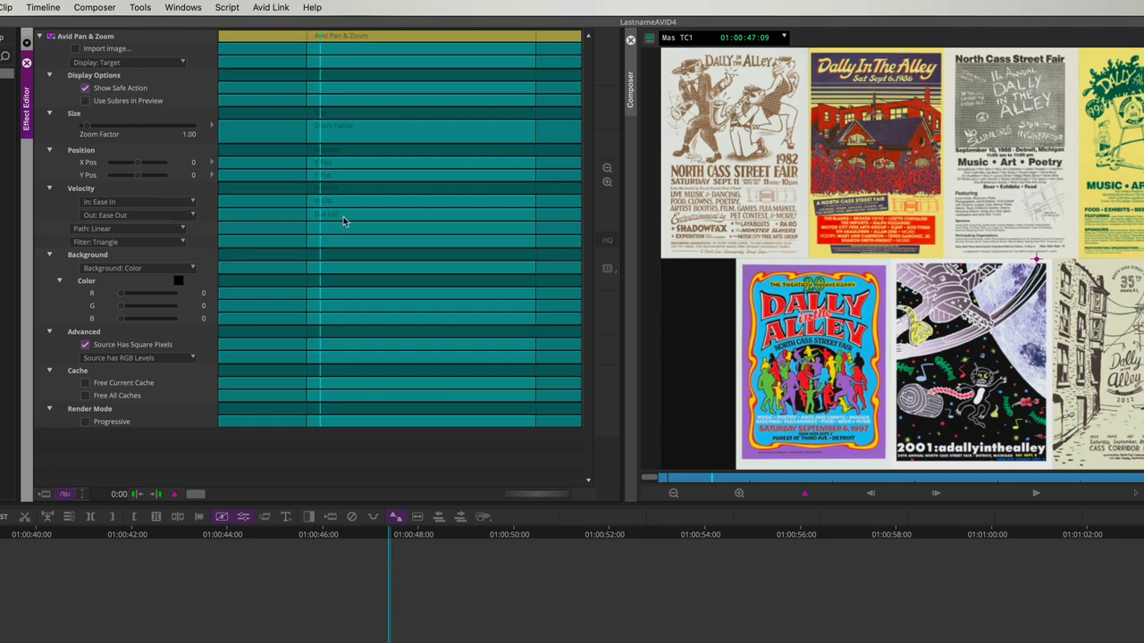
Step: Add a keyframe to all Avid Pan & Zoom parameters at the start of the Dally_Posters.png clip
{"action": "left_click", "coordinate": [307, 224]}
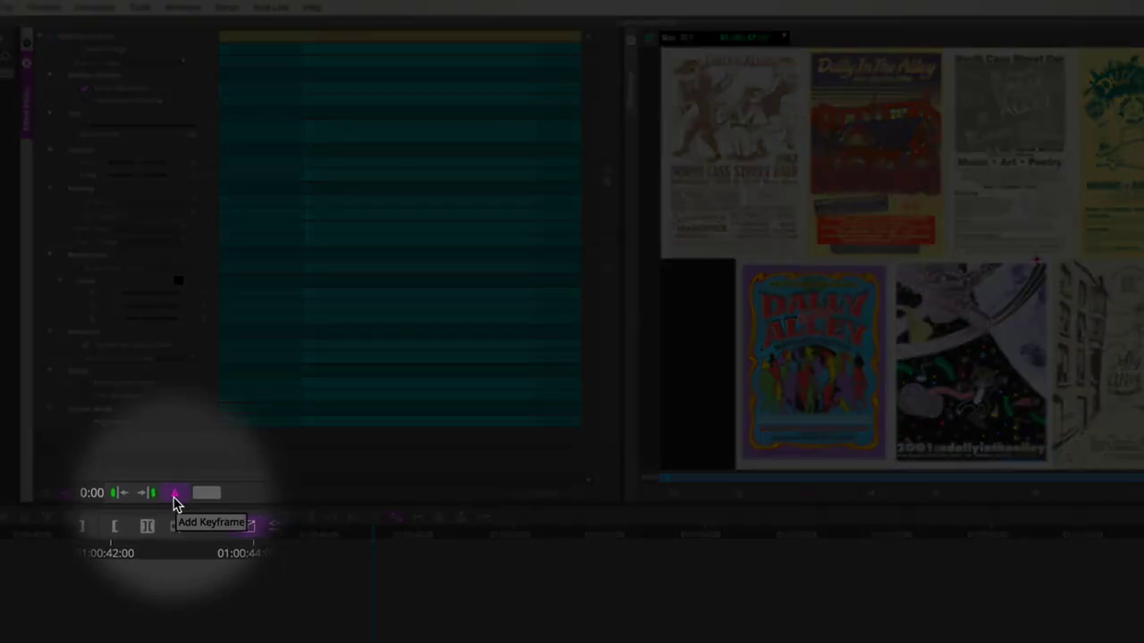
{"action": "right_click", "coordinate": [176, 502]}
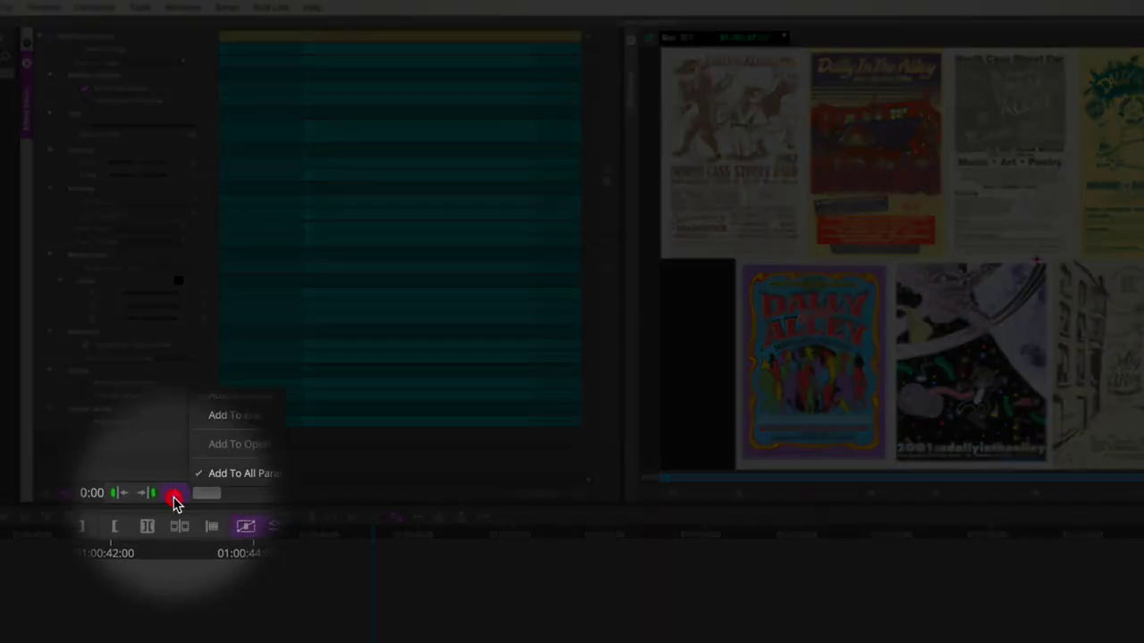
{"action": "left_click", "coordinate": [226, 481]}
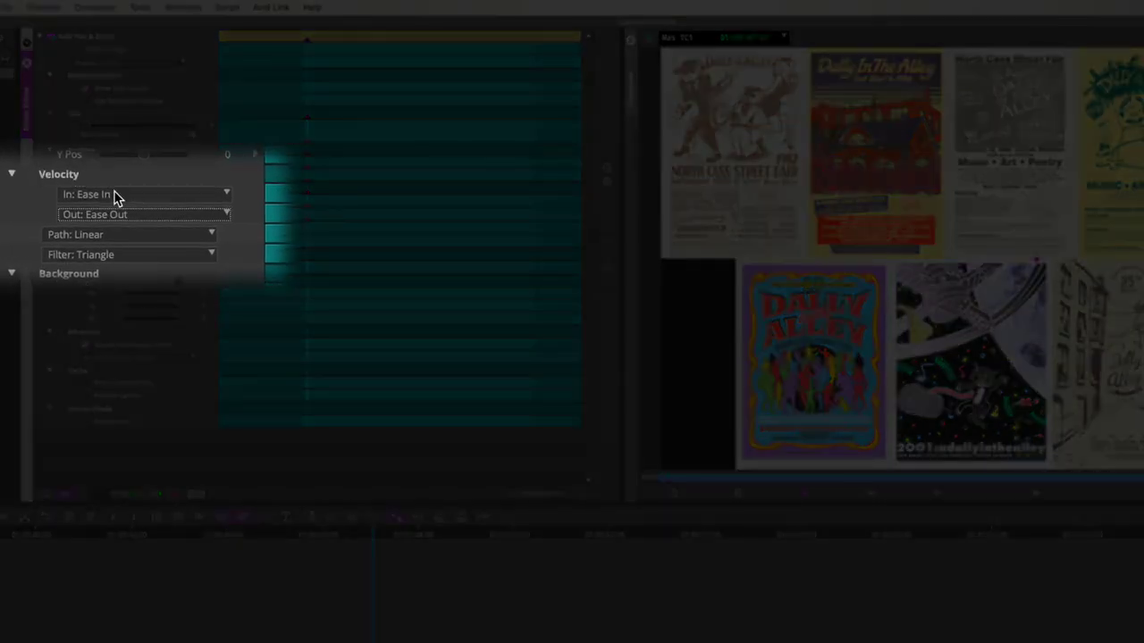
Step: Set both the In and Out velocity to Linear at the first keyframe of the Dally_Posters.png effect
{"action": "left_click", "coordinate": [114, 196]}
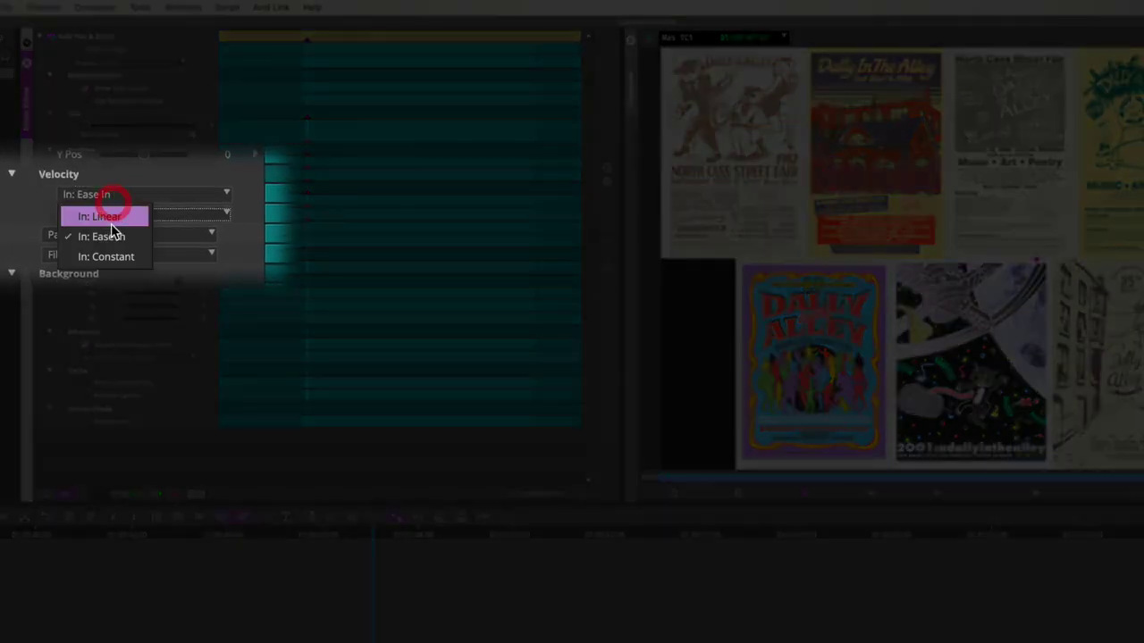
{"action": "left_click", "coordinate": [111, 218]}
{"action": "left_click", "coordinate": [113, 216]}
{"action": "left_click", "coordinate": [116, 237]}
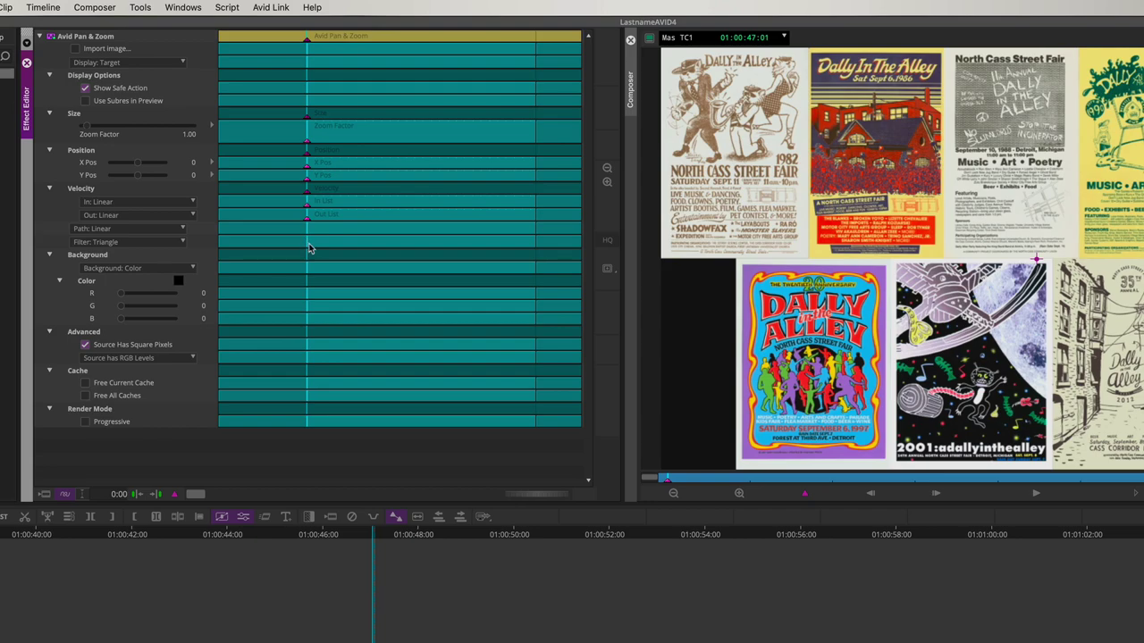
Step: Add a second keyframe to all Avid Pan & Zoom parameters at the end of the Dally_Posters.png clip
{"action": "left_click_drag", "start_coordinate": [308, 249], "coordinate": [622, 251]}
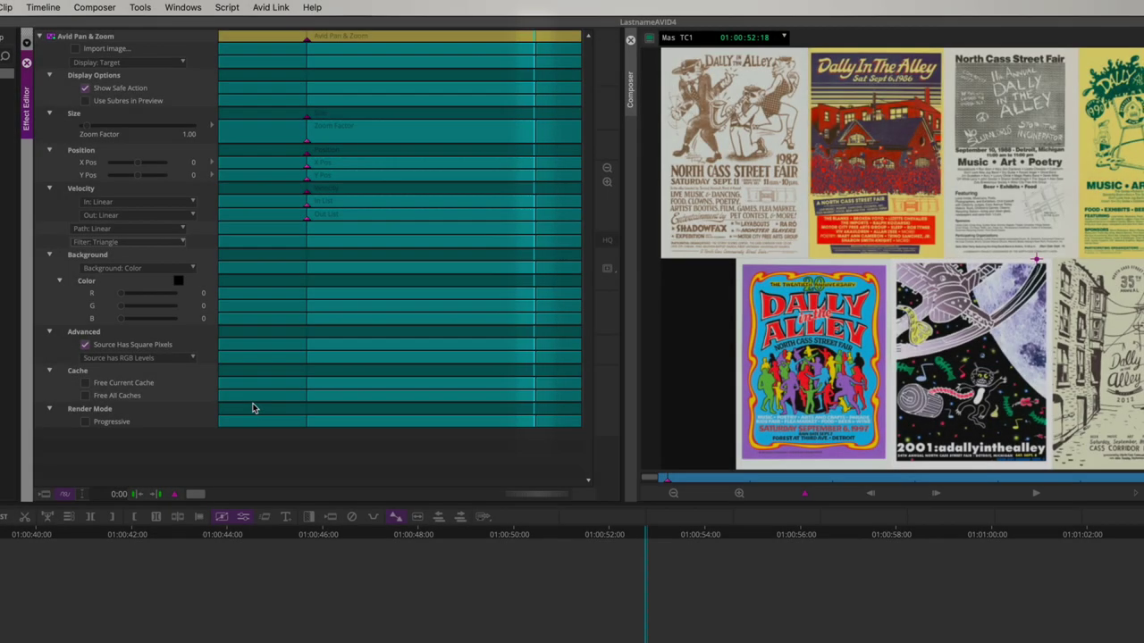
{"action": "right_click", "coordinate": [175, 493]}
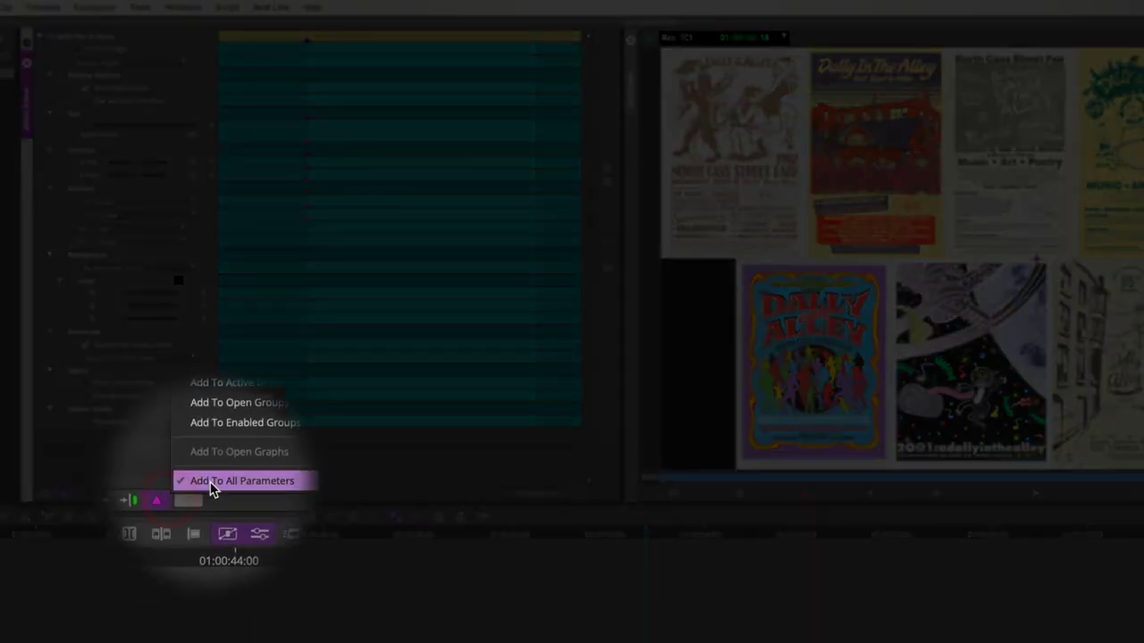
{"action": "left_click", "coordinate": [213, 482]}
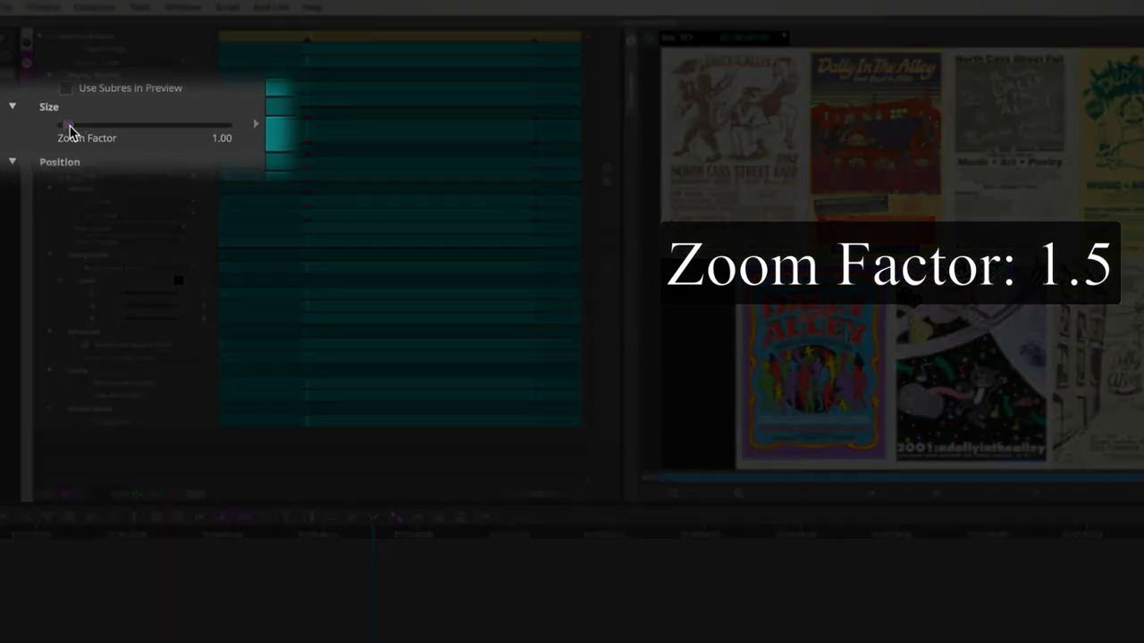
Step: Set the Zoom Factor to 1.5 and both X Pos and Y Pos to -155 at the first keyframe of the Dally_Posters.png effect
{"action": "left_click_drag", "start_coordinate": [70, 131], "coordinate": [77, 131]}
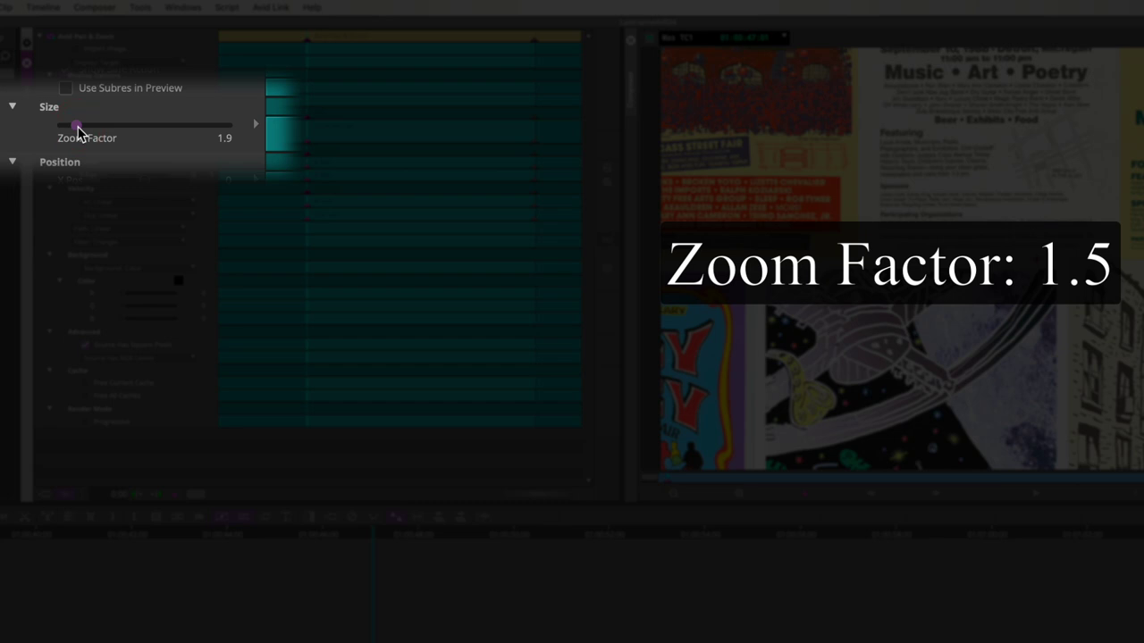
{"action": "left_click_drag", "start_coordinate": [77, 126], "coordinate": [71, 126]}
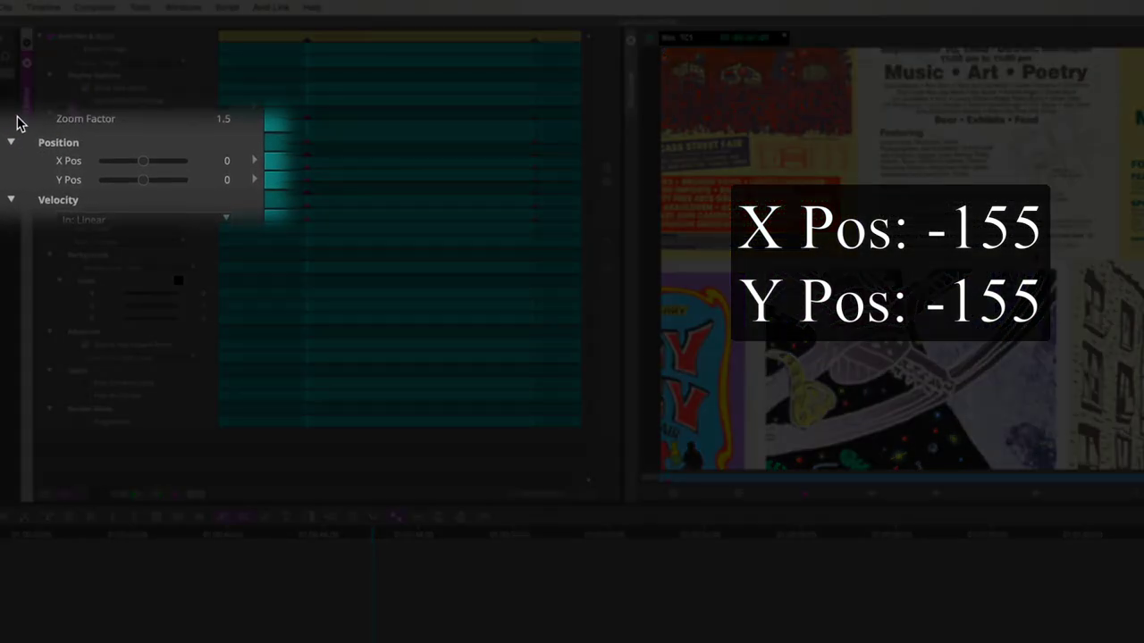
{"action": "left_click_drag", "start_coordinate": [139, 167], "coordinate": [136, 170]}
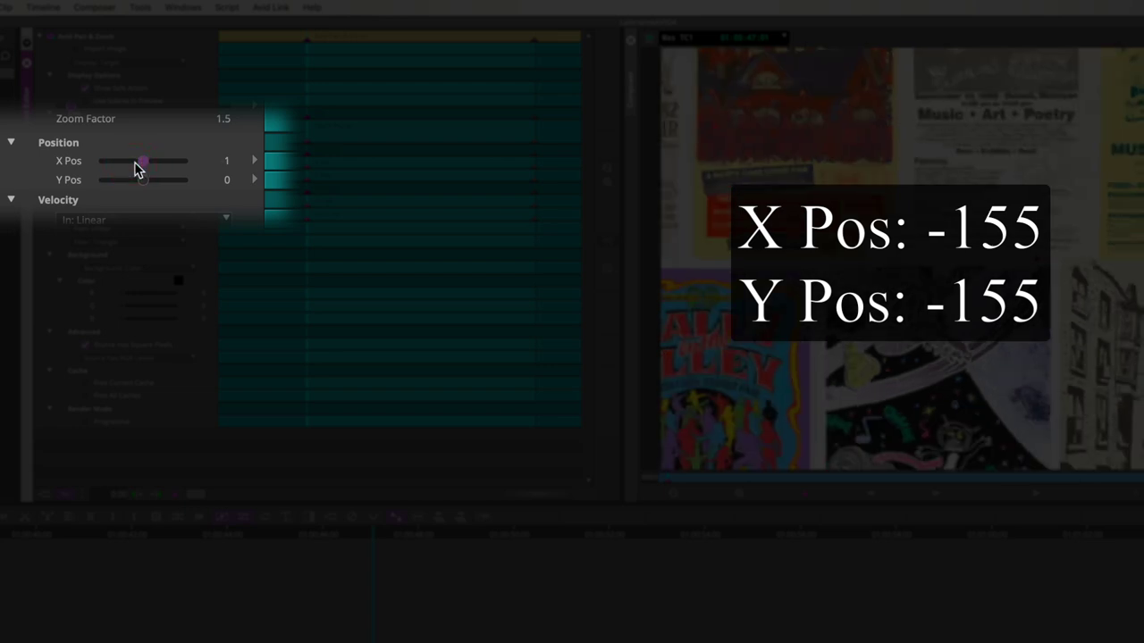
{"action": "type", "text": "-155"}
{"action": "key", "text": "Return"}
{"action": "left_click_drag", "start_coordinate": [143, 182], "coordinate": [132, 185]}
{"action": "type", "text": "-155"}
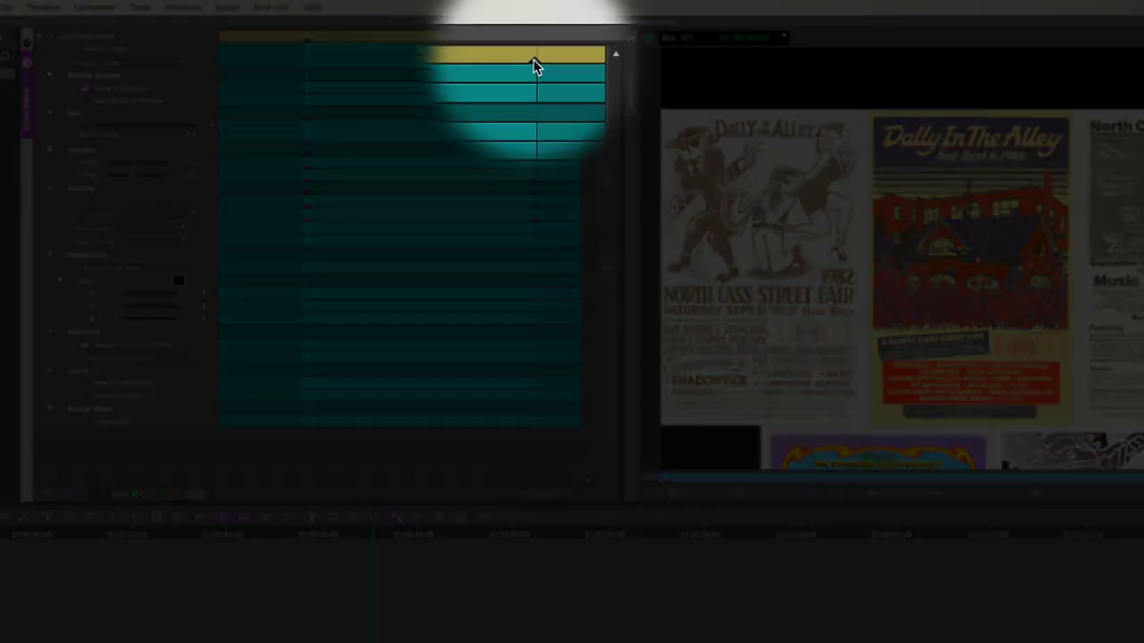
Step: Set the Zoom Factor to 1.5 and both X Pos and Y Pos to 155 at the last keyframe of the Dally_Posters.png effect
{"action": "left_click", "coordinate": [533, 39]}
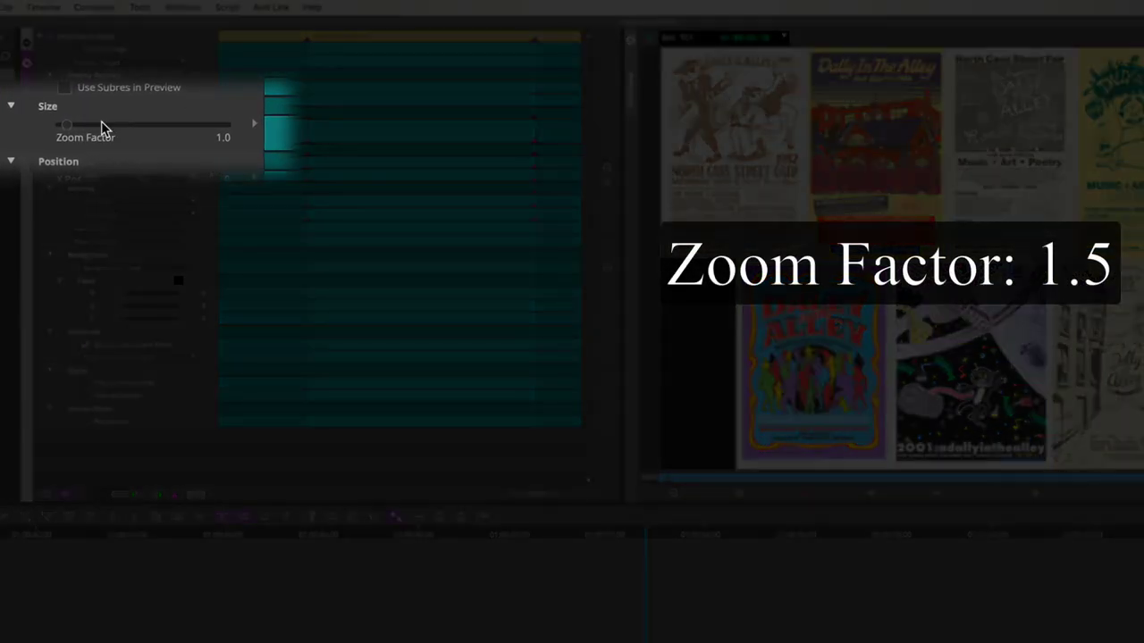
{"action": "left_click_drag", "start_coordinate": [67, 127], "coordinate": [78, 133]}
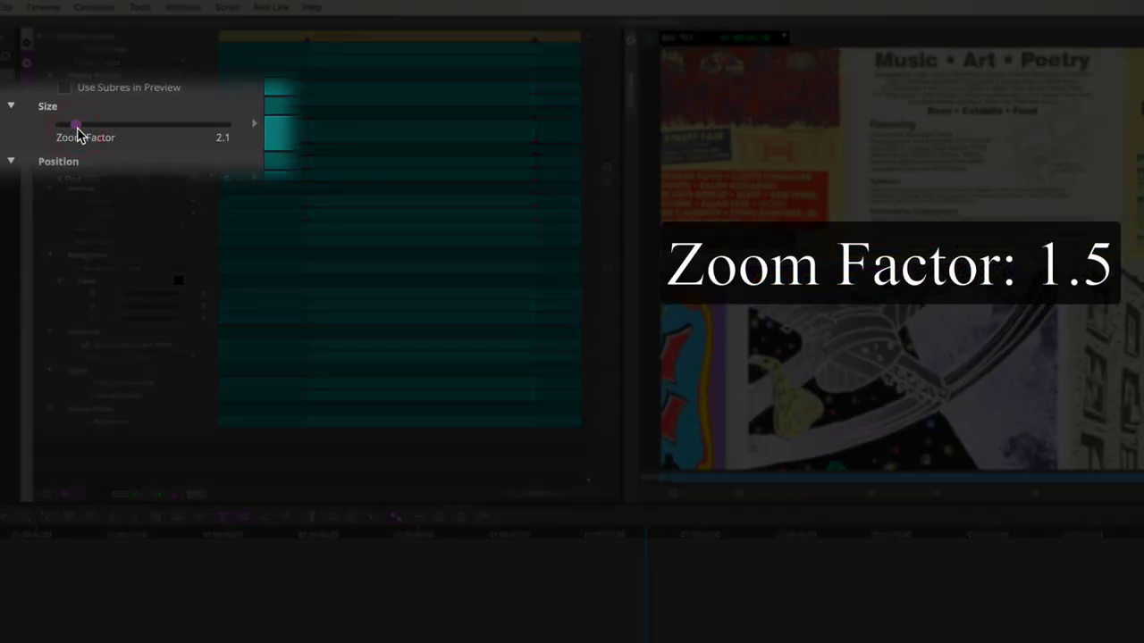
{"action": "type", "text": "1.5"}
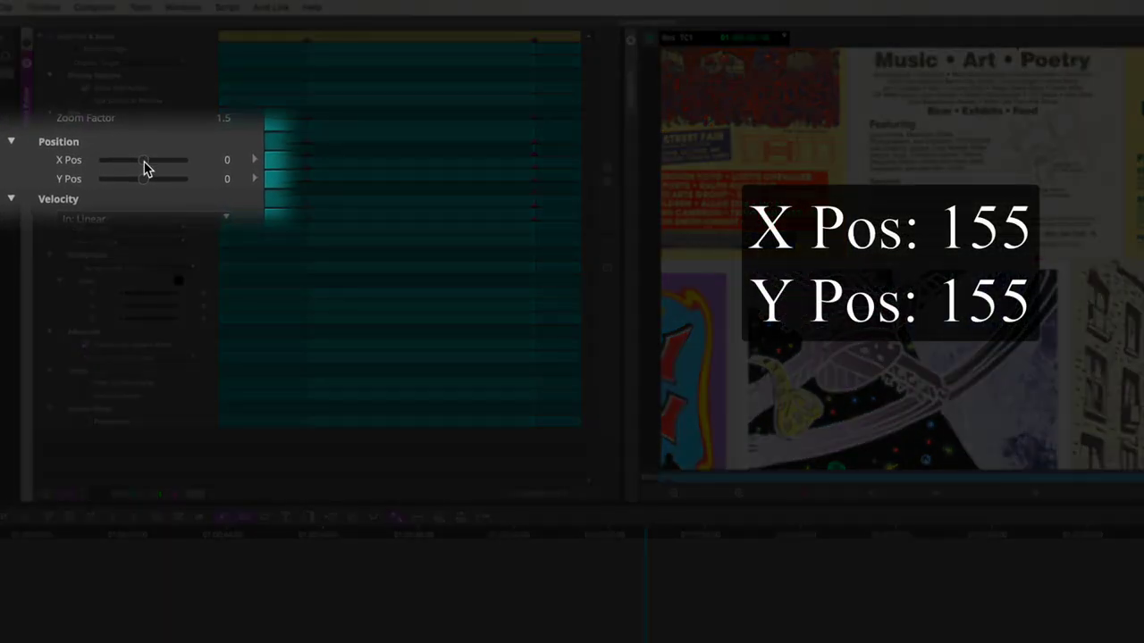
{"action": "left_click_drag", "start_coordinate": [146, 169], "coordinate": [157, 169]}
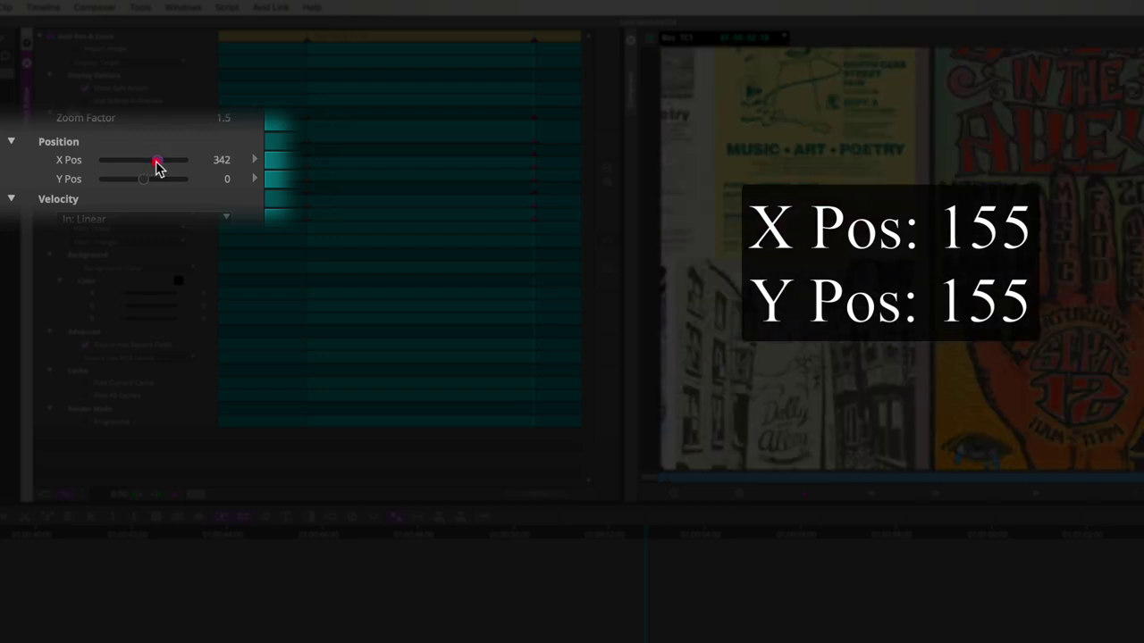
{"action": "type", "text": "155"}
{"action": "key", "text": "Return"}
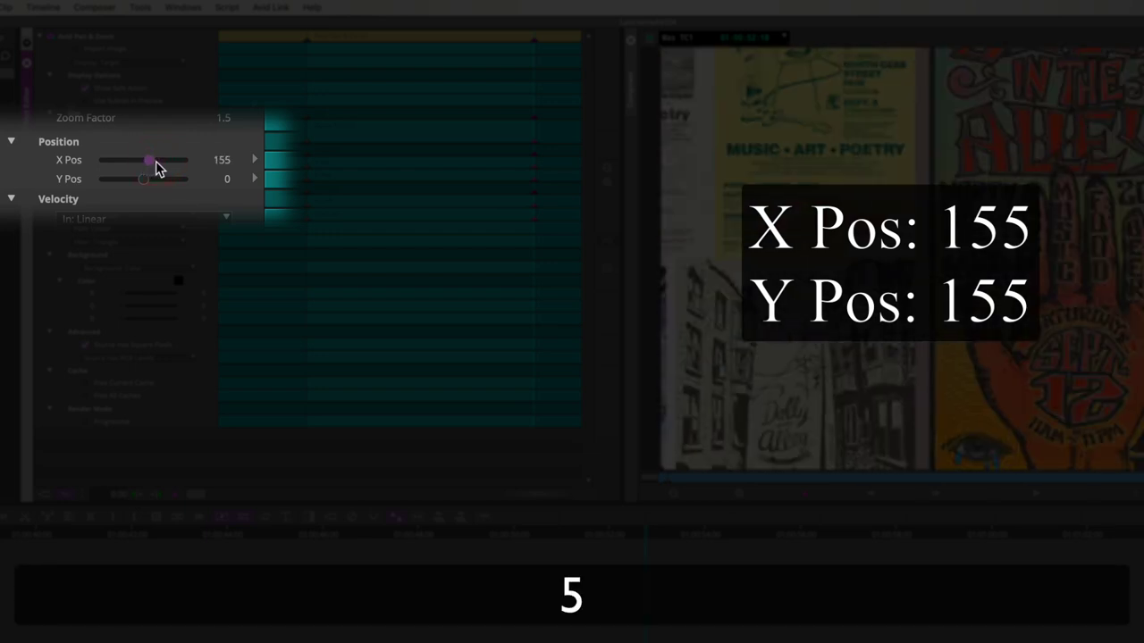
{"action": "left_click_drag", "start_coordinate": [148, 176], "coordinate": [152, 185]}
{"action": "type", "text": "155"}
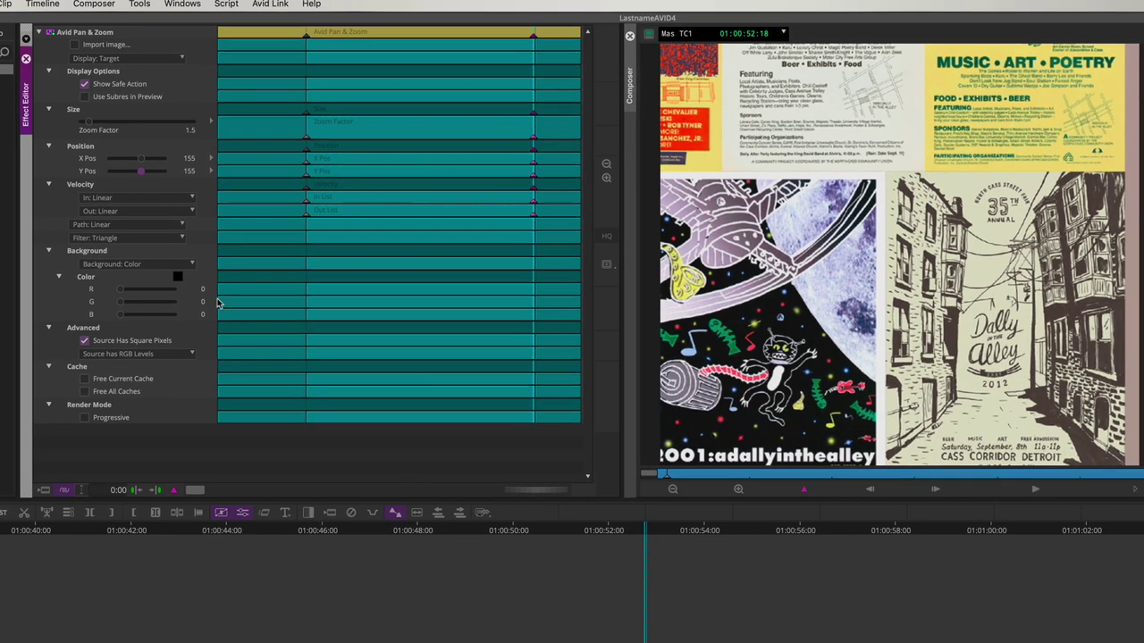
Step: Render the Dally_Posters.png effect at the playhead to the LastName_FirstName [NEXISE4] drive and play back the rendered clip
{"action": "left_click", "coordinate": [510, 534]}
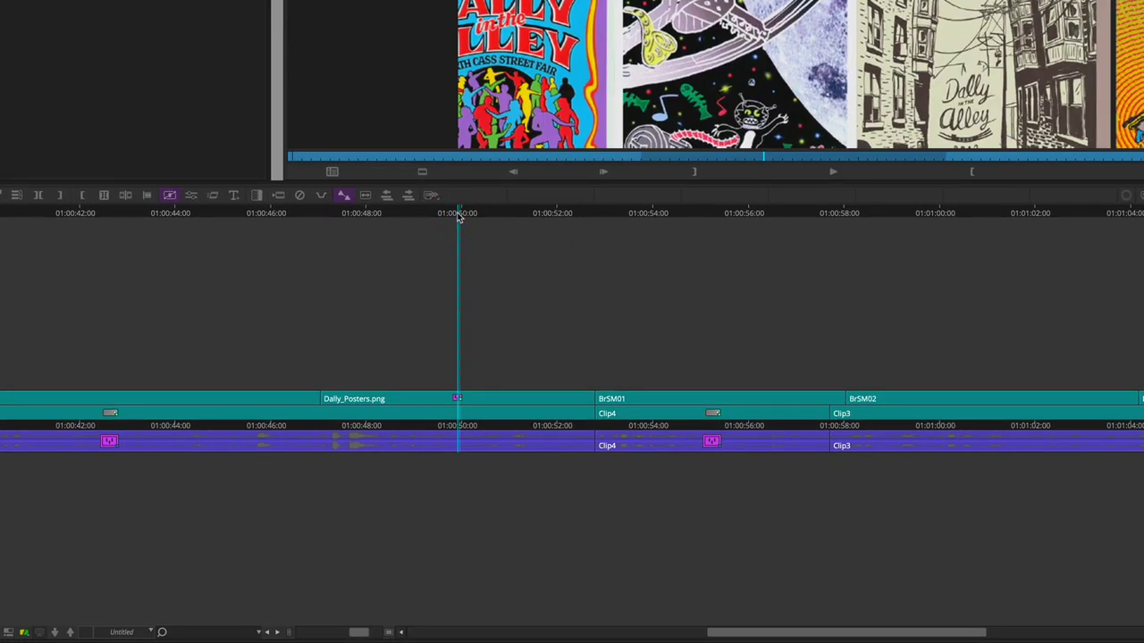
{"action": "right_click", "coordinate": [408, 399]}
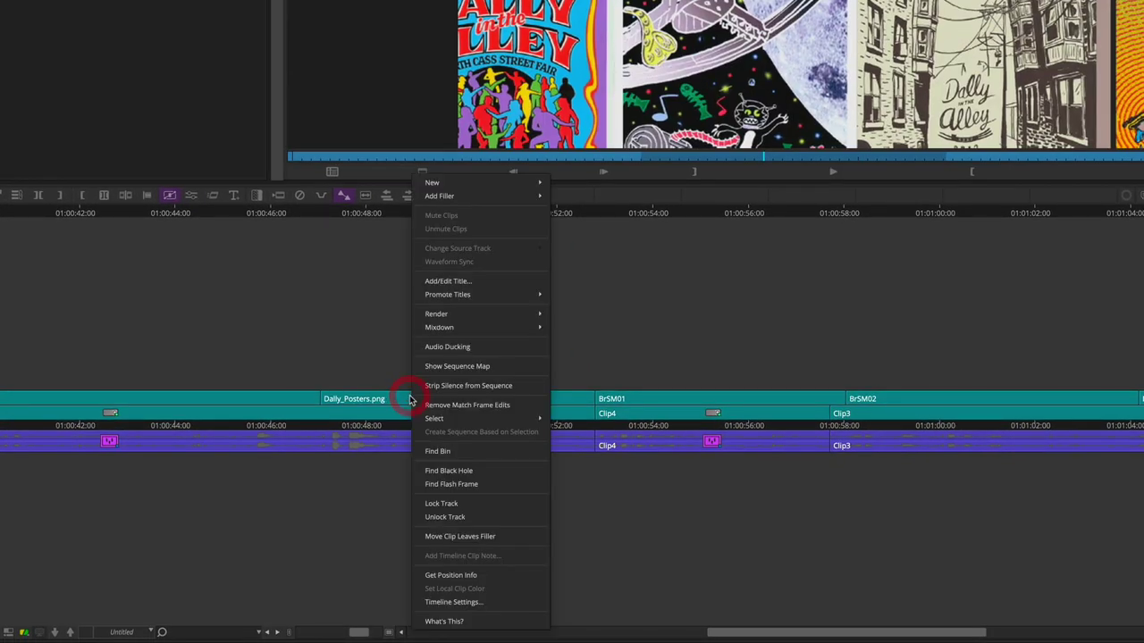
{"action": "mouse_move", "coordinate": [472, 317]}
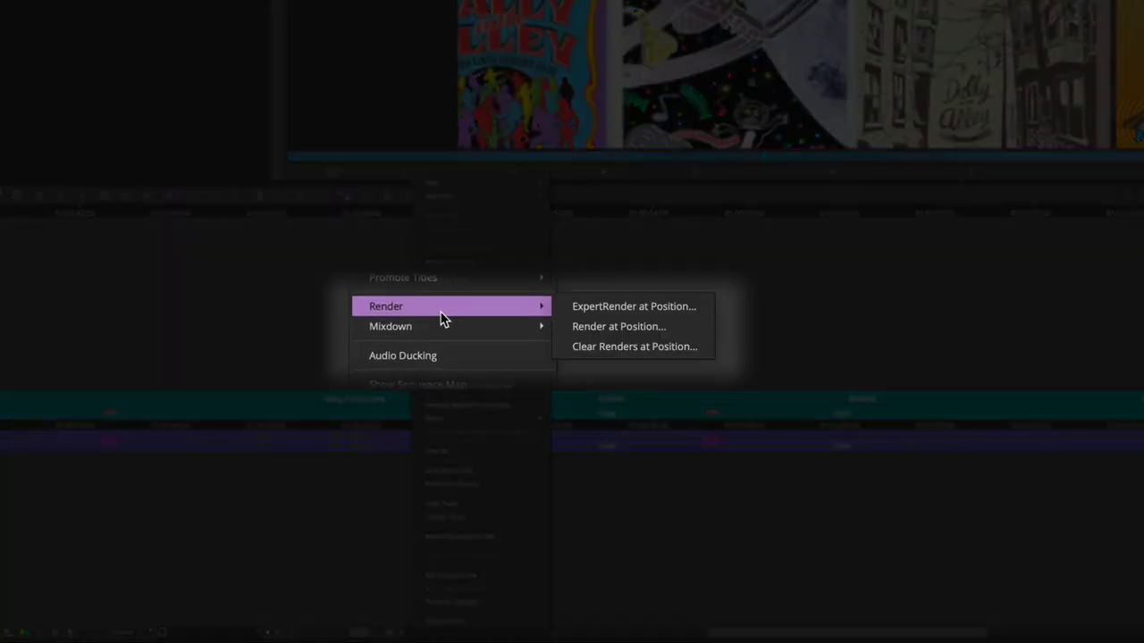
{"action": "left_click", "coordinate": [566, 327]}
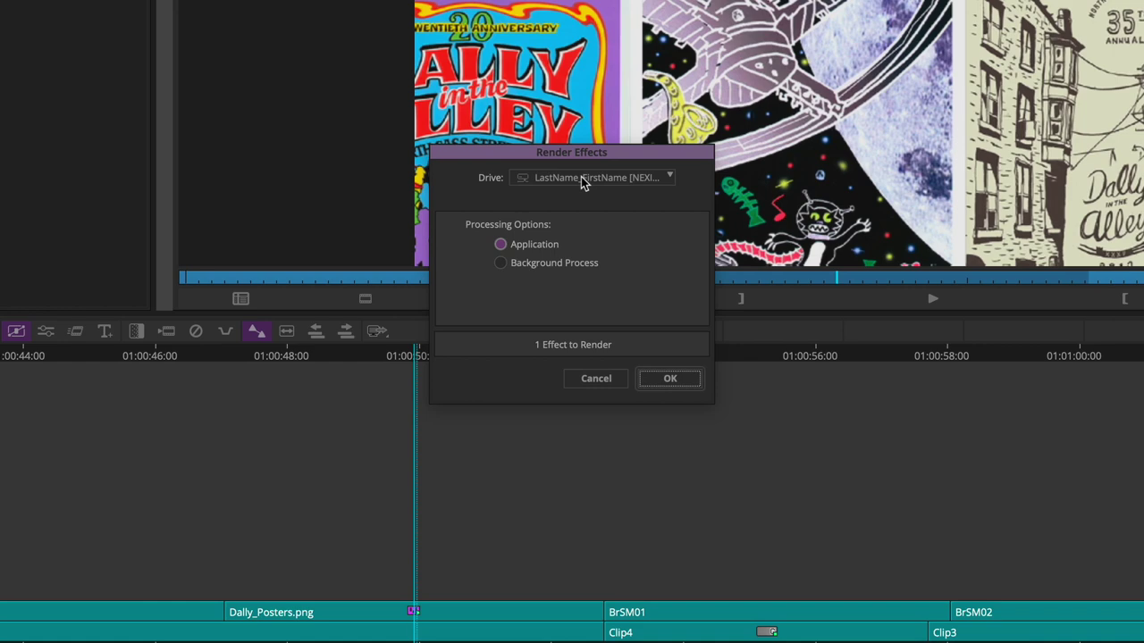
{"action": "left_click", "coordinate": [589, 84]}
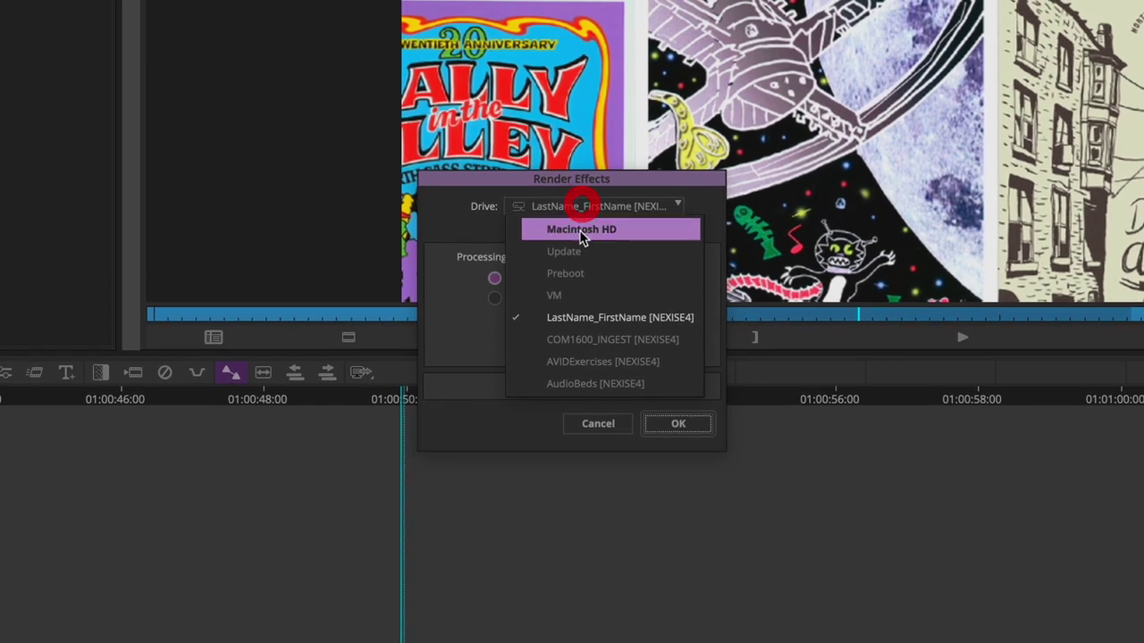
{"action": "left_click", "coordinate": [578, 323]}
{"action": "left_click", "coordinate": [663, 433]}
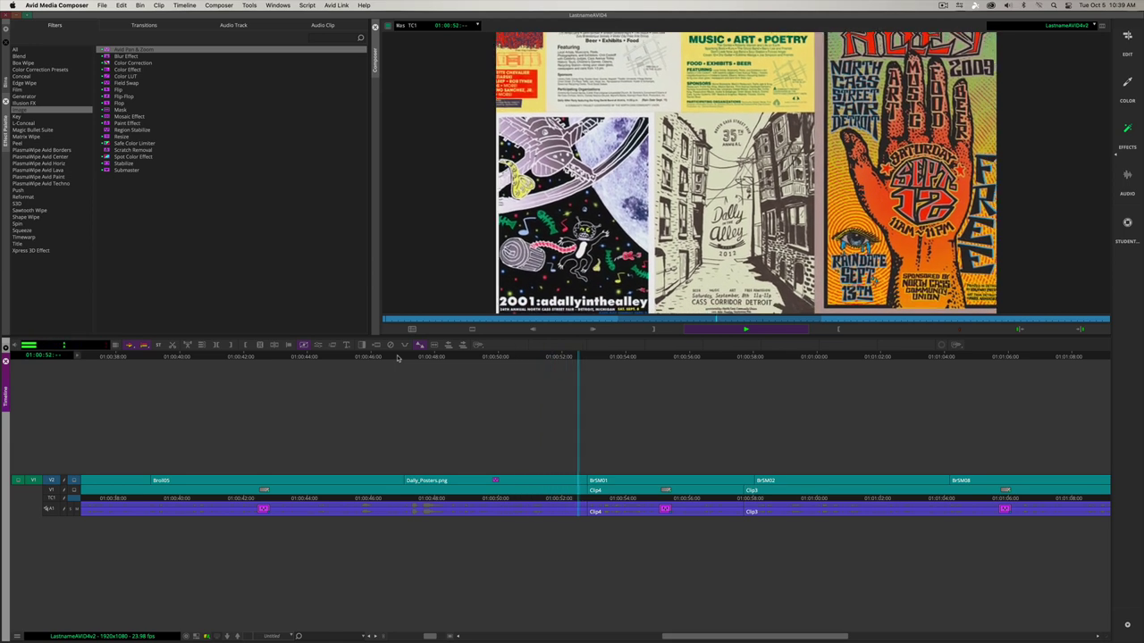
{"action": "key", "text": "space"}
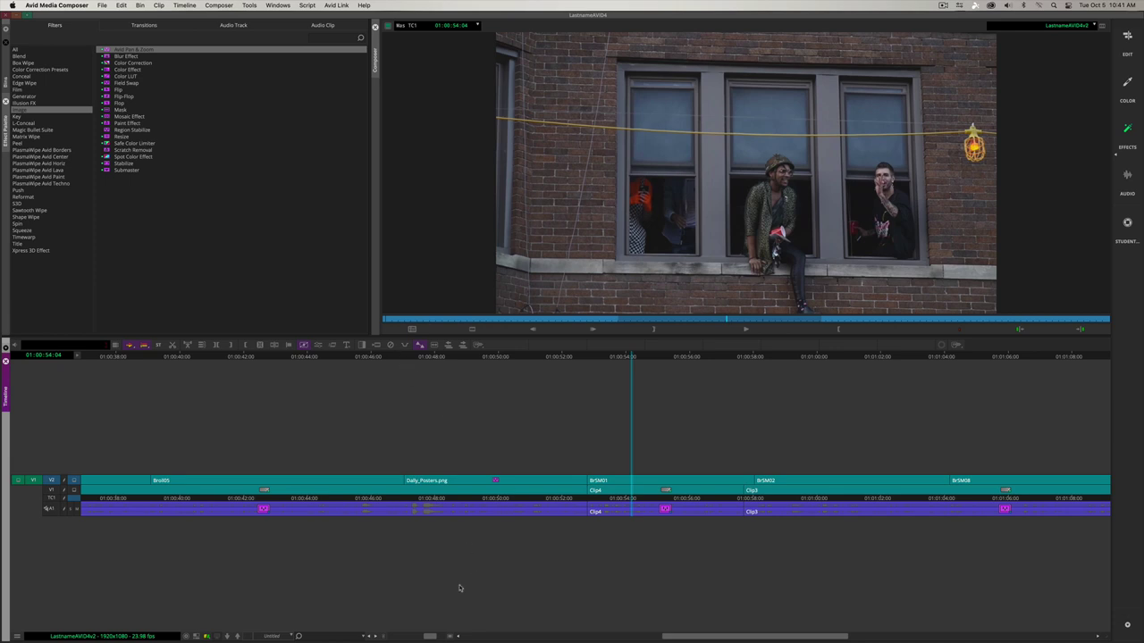
Step: Apply the Resize effect from the Image category to the Broll02 clip on V2
{"action": "left_click", "coordinate": [380, 636]}
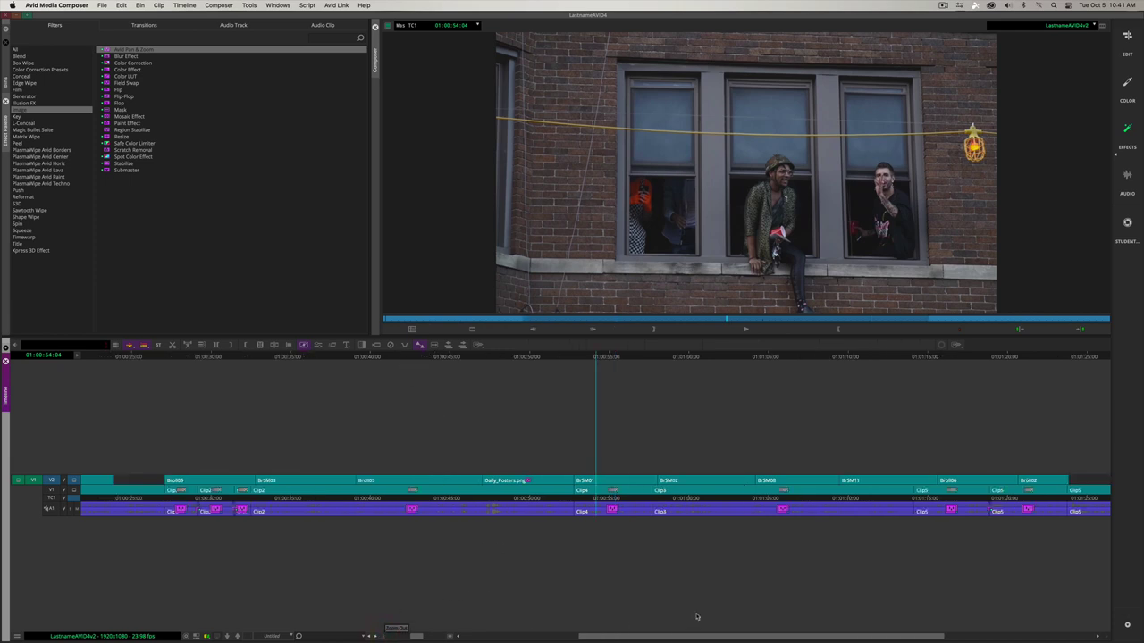
{"action": "left_click_drag", "start_coordinate": [691, 637], "coordinate": [826, 638]}
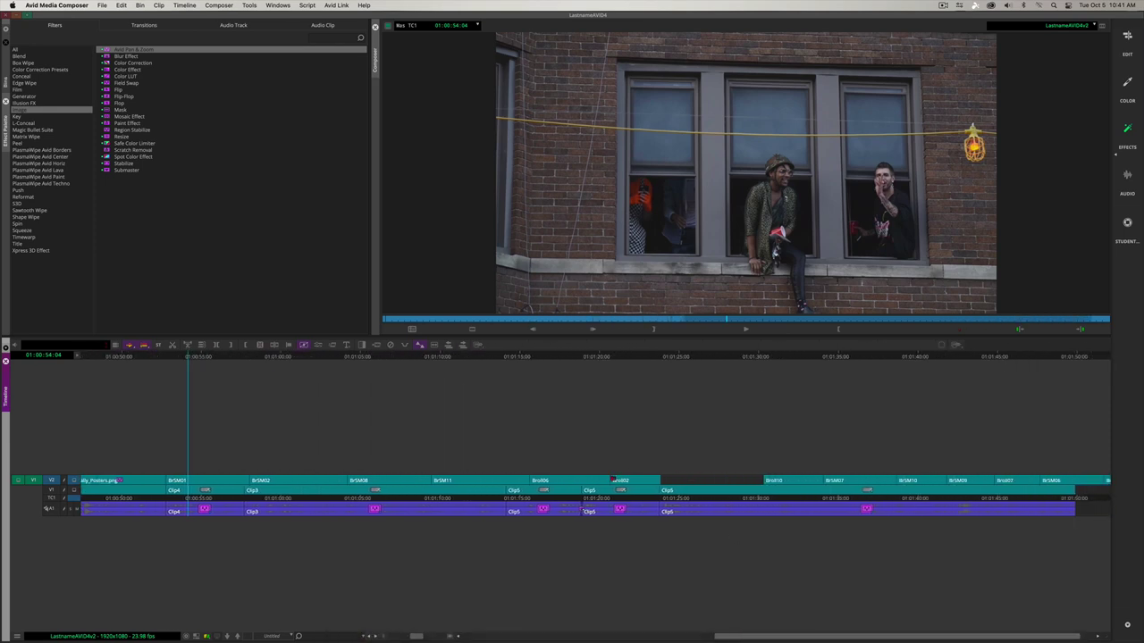
{"action": "left_click", "coordinate": [607, 358]}
{"action": "left_click_drag", "start_coordinate": [608, 357], "coordinate": [615, 358]}
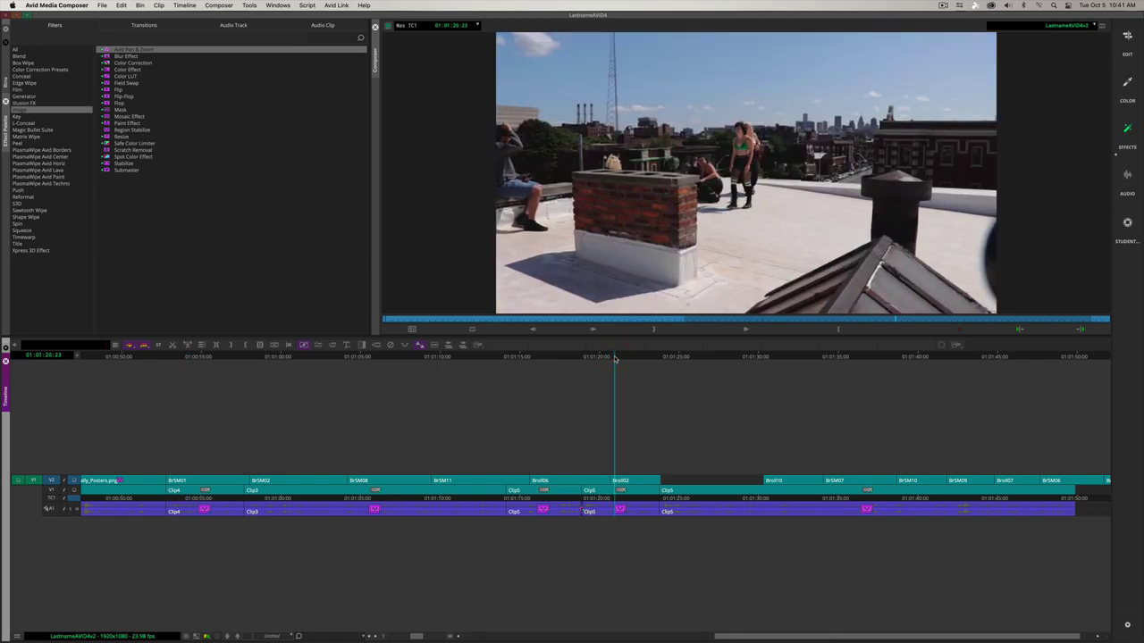
{"action": "left_click", "coordinate": [645, 481]}
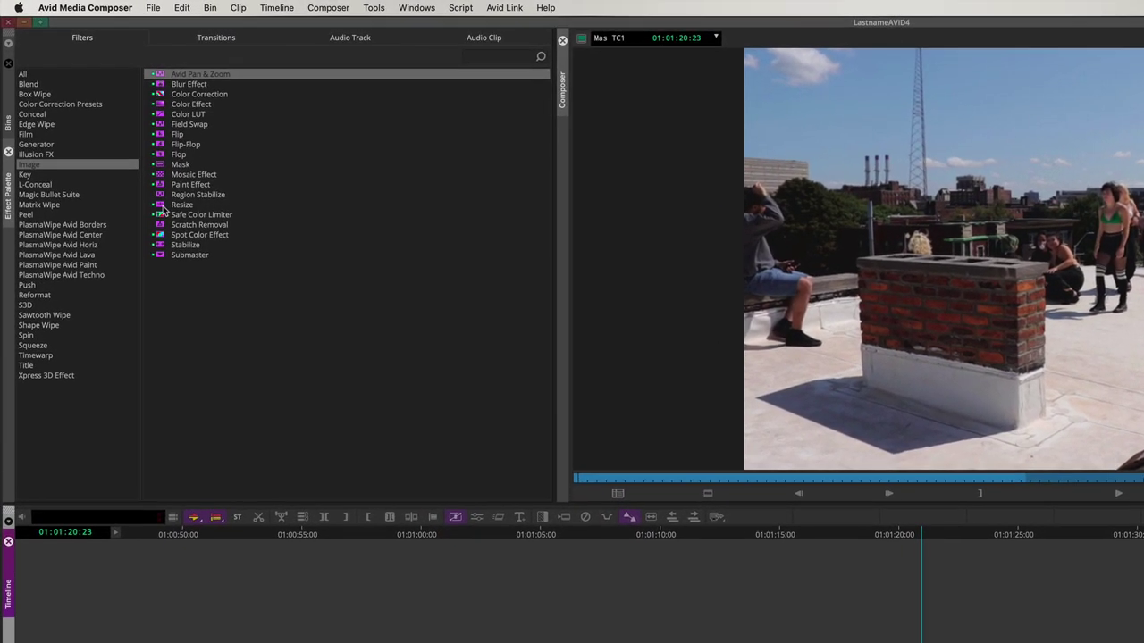
{"action": "left_click", "coordinate": [38, 173]}
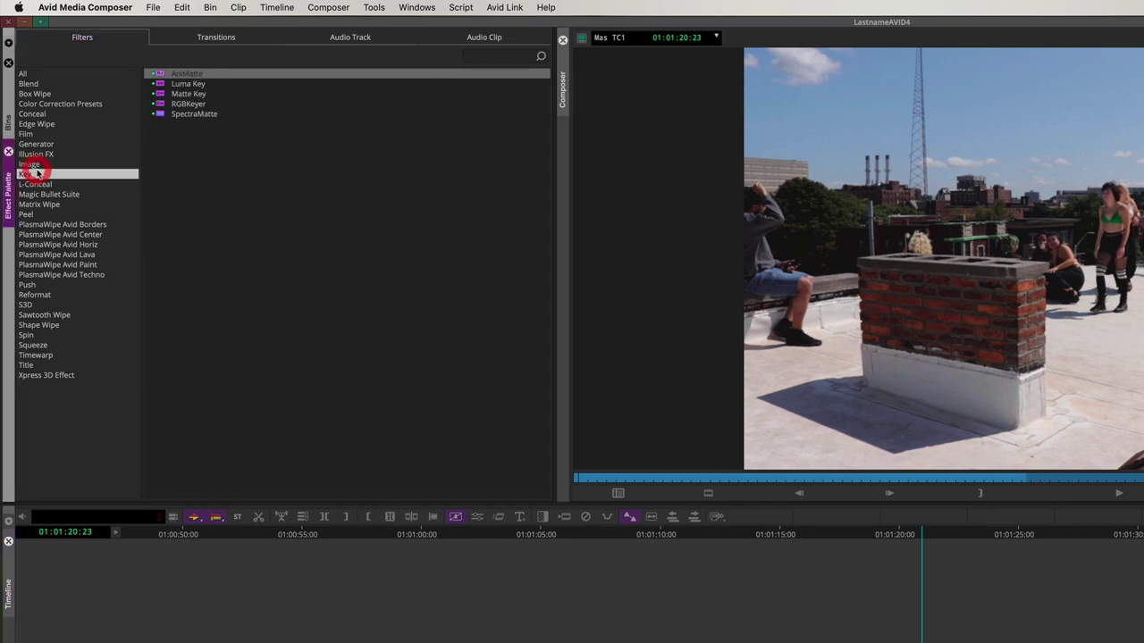
{"action": "left_click", "coordinate": [34, 166]}
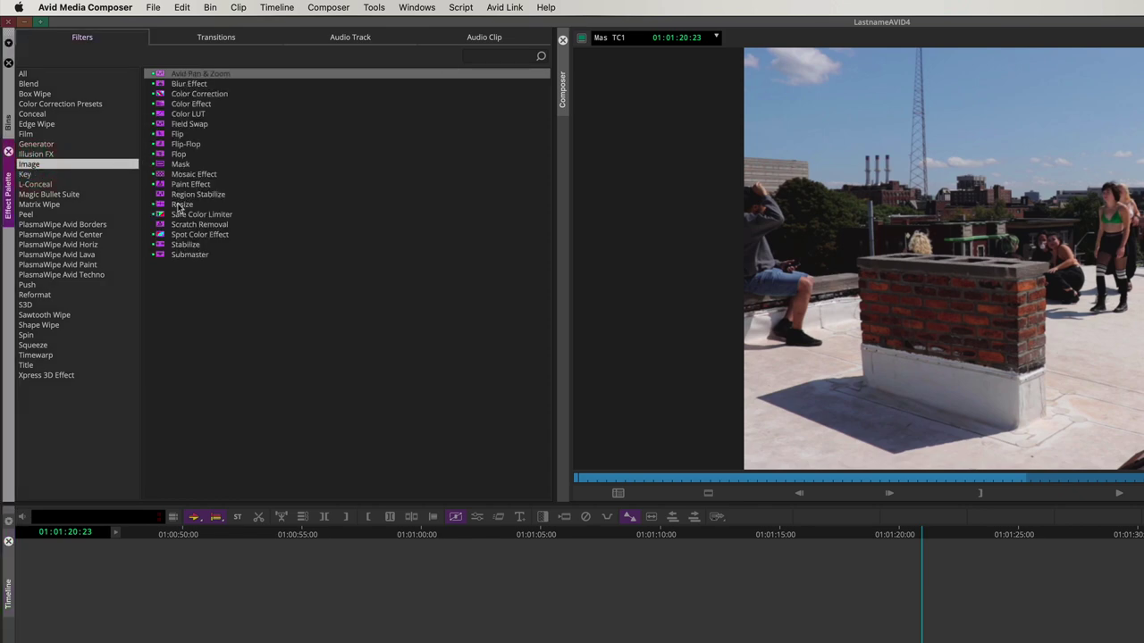
{"action": "left_click", "coordinate": [179, 206]}
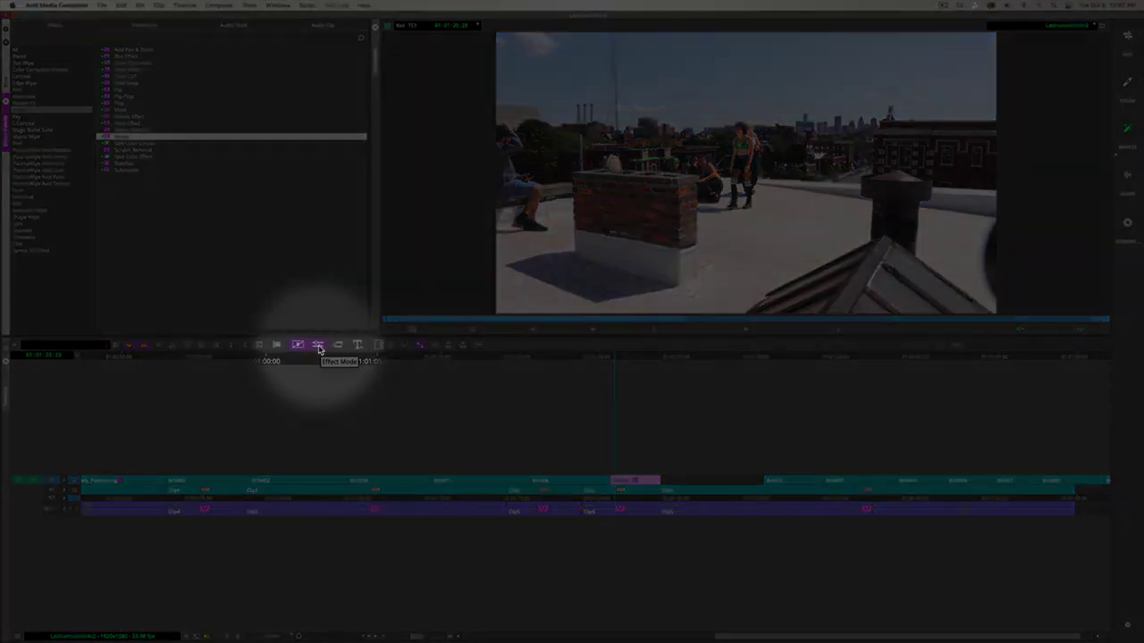
Step: Open the Resize effect on Broll02 for editing, widen the Effect Editor and expand its parameter groups
{"action": "left_click", "coordinate": [318, 346]}
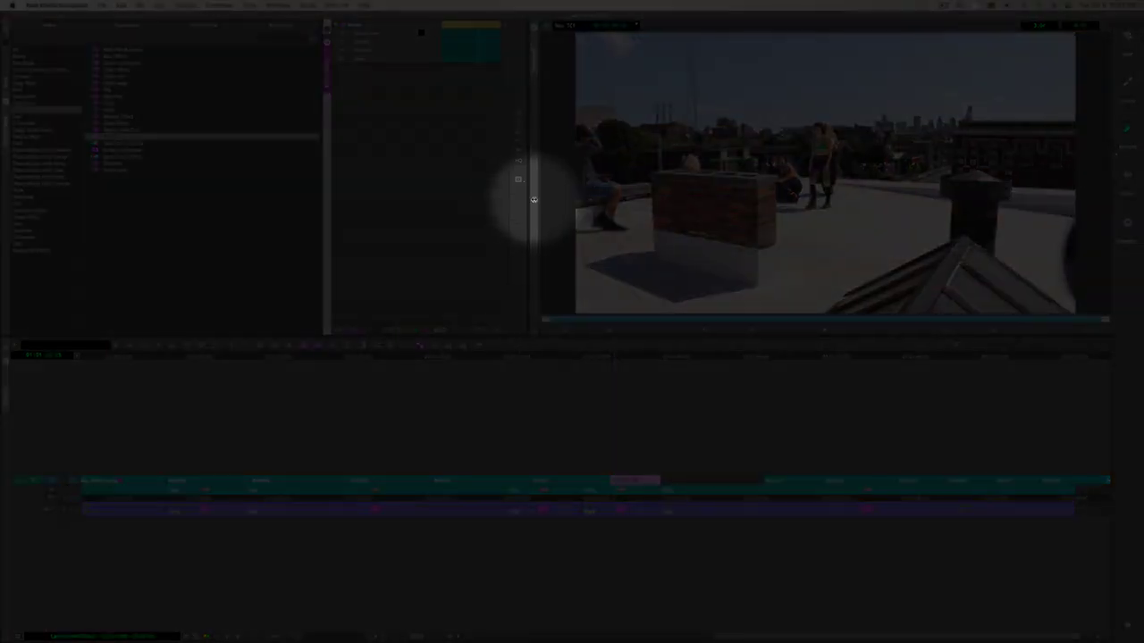
{"action": "left_click_drag", "start_coordinate": [523, 200], "coordinate": [641, 202]}
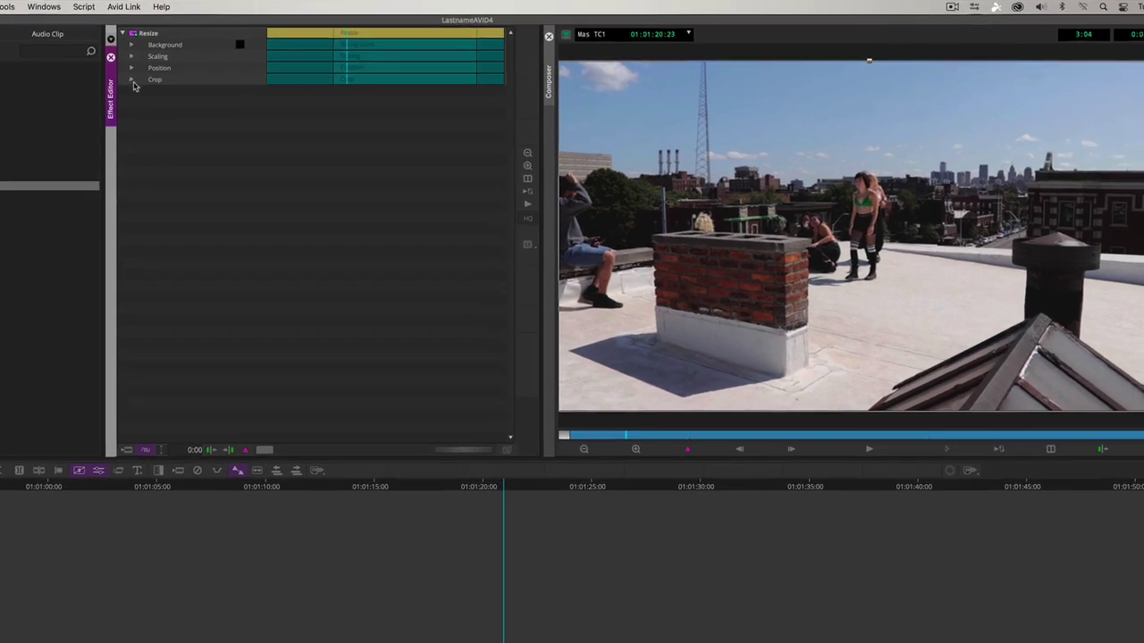
{"action": "left_click", "coordinate": [131, 79]}
{"action": "left_click", "coordinate": [131, 68]}
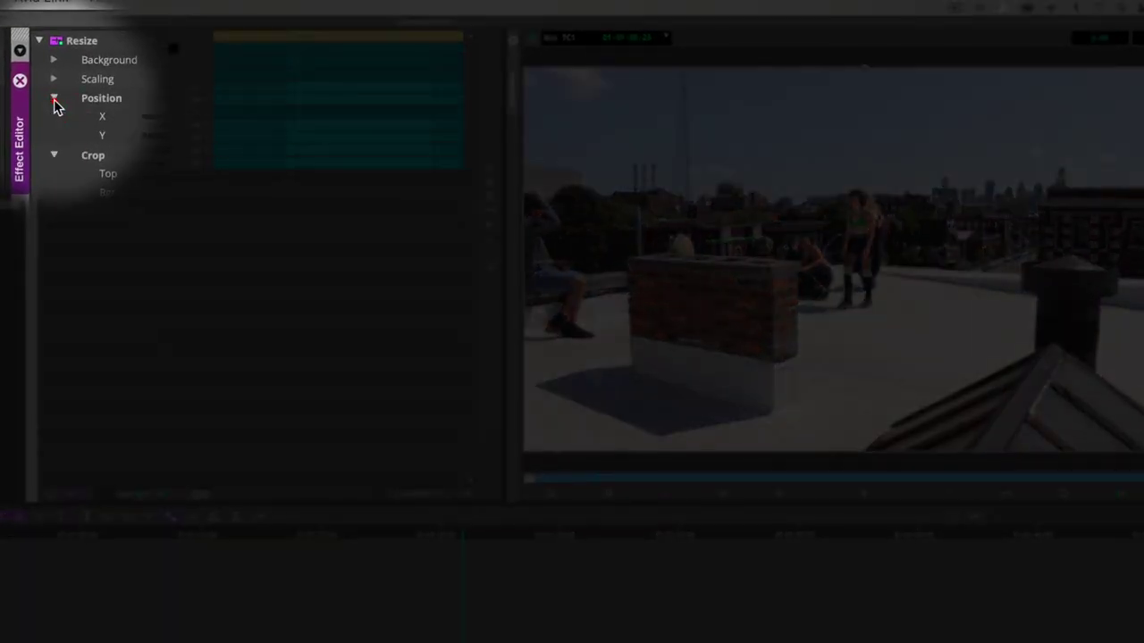
{"action": "left_click", "coordinate": [53, 94]}
{"action": "left_click", "coordinate": [54, 77]}
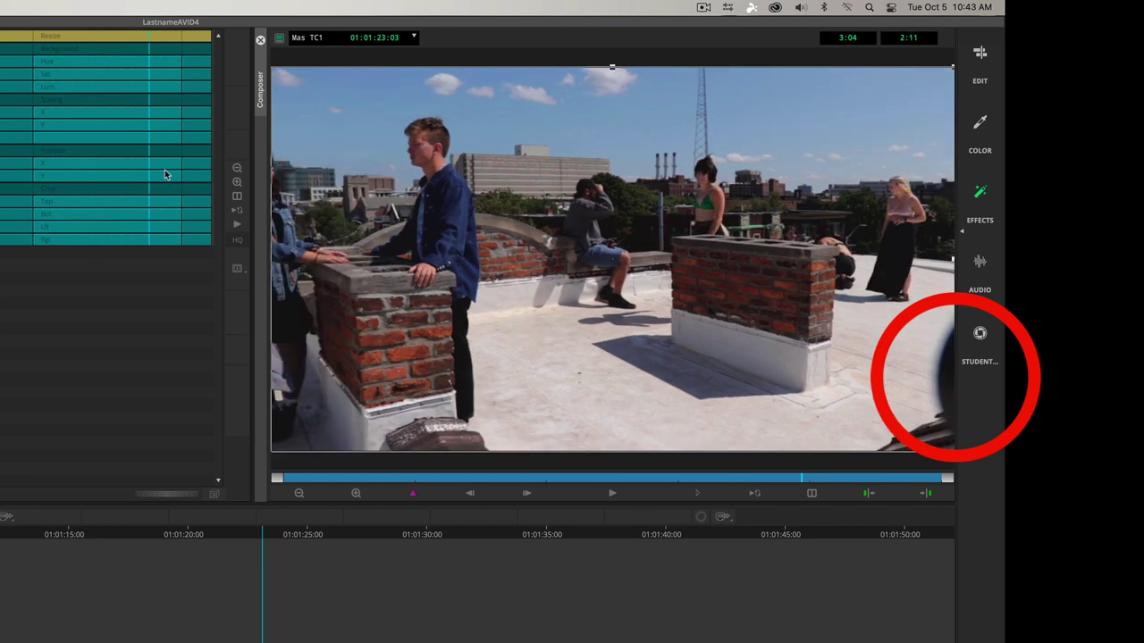
Step: Return to the start of Broll02 and set its Resize scaling to 105 in both X and Y
{"action": "key", "text": "j"}
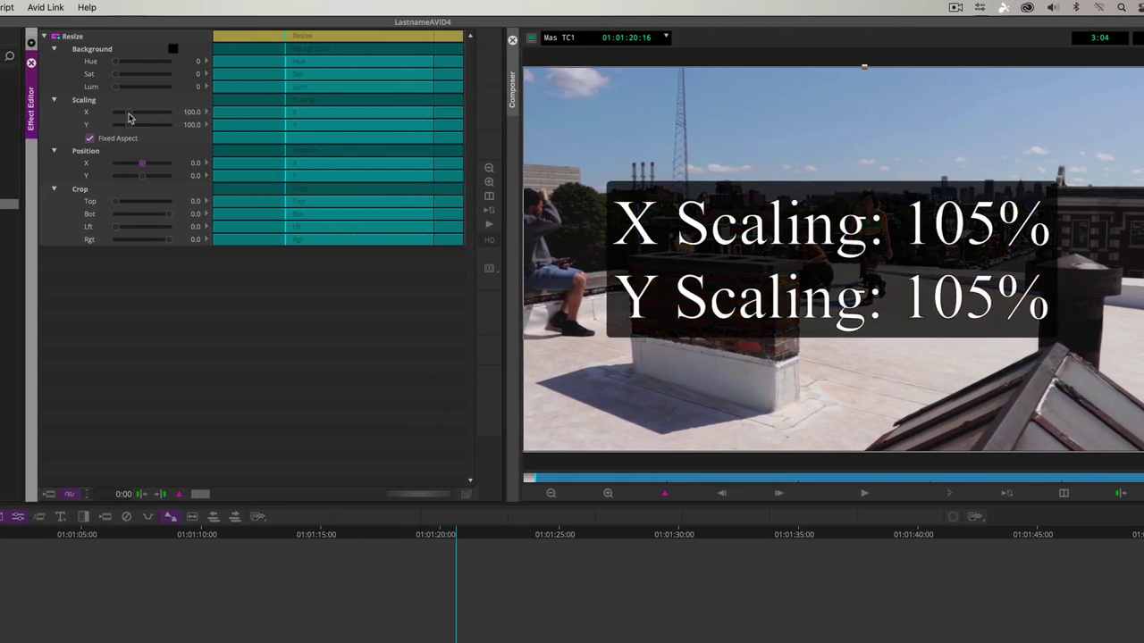
{"action": "left_click_drag", "start_coordinate": [128, 117], "coordinate": [131, 117]}
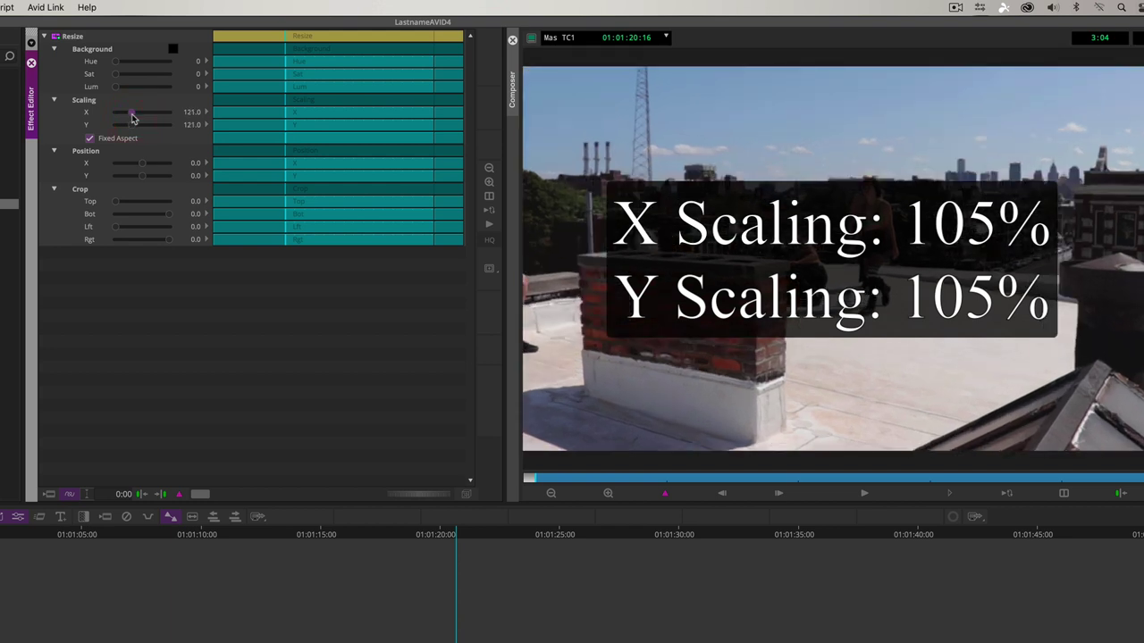
{"action": "type", "text": "105"}
{"action": "key", "text": "Return"}
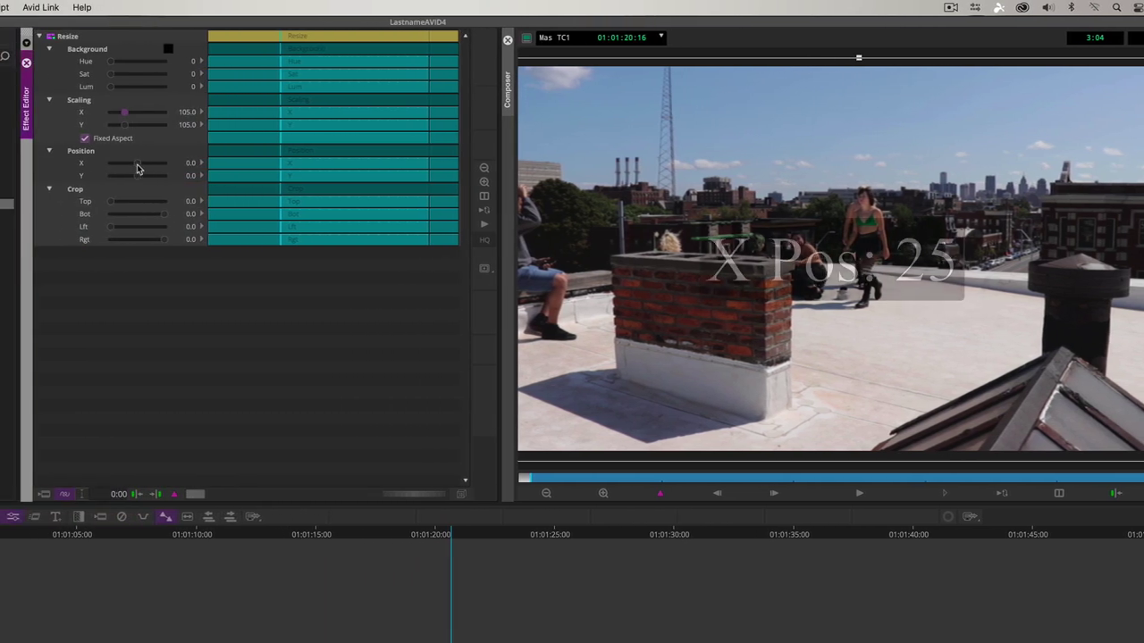
Step: Set the X position of the Resize effect on Broll02 to 25 and play back the clip
{"action": "left_click_drag", "start_coordinate": [137, 169], "coordinate": [149, 168]}
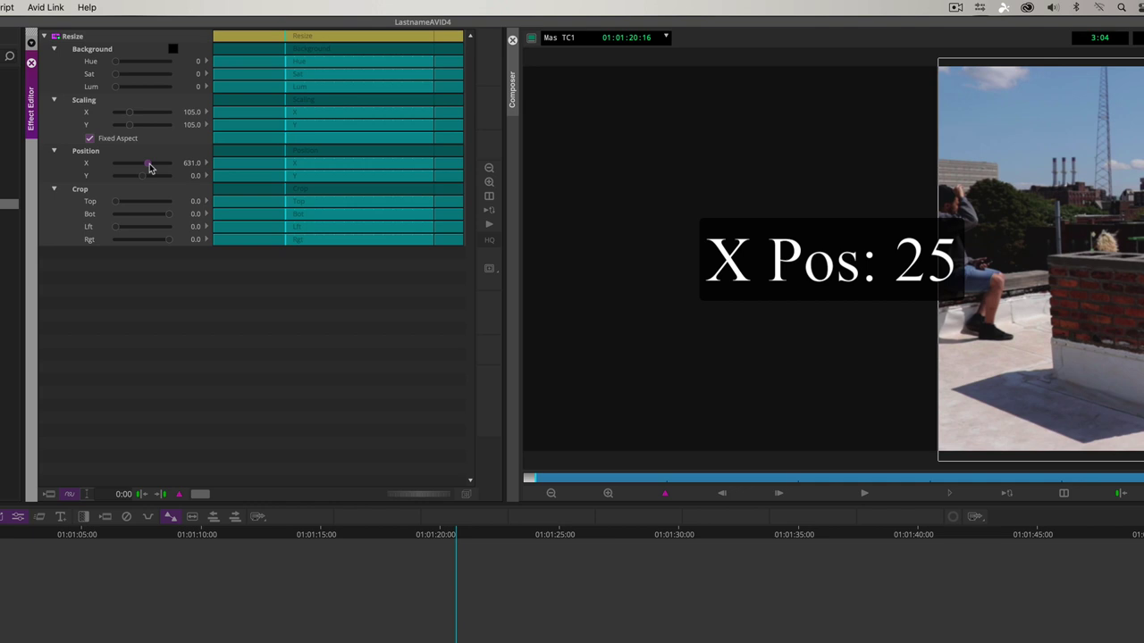
{"action": "type", "text": "25"}
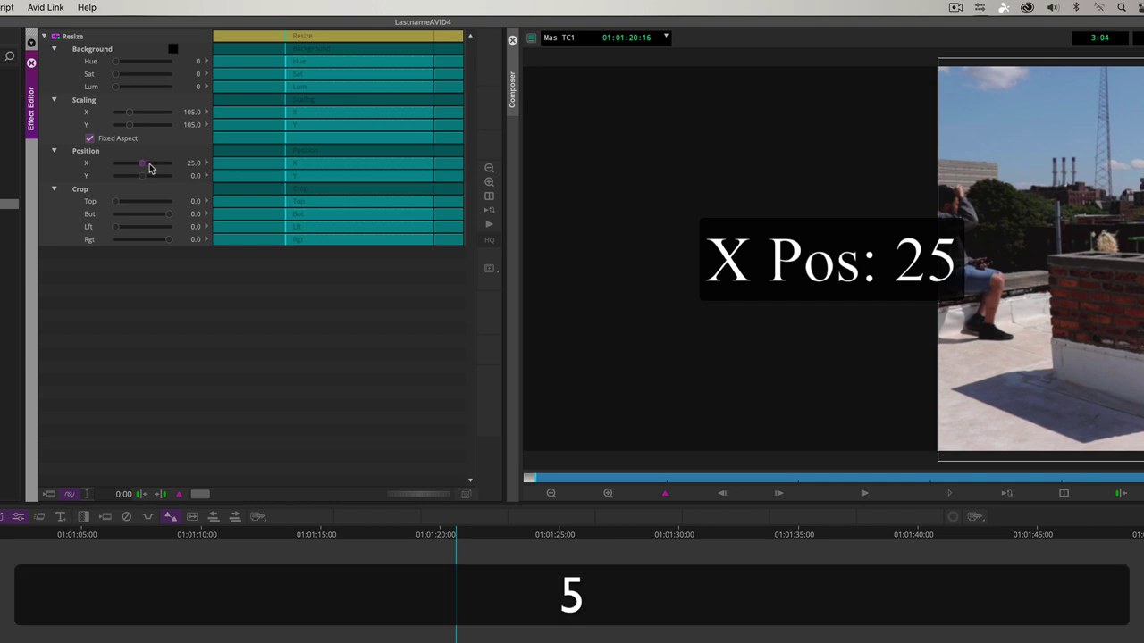
{"action": "key", "text": "Return"}
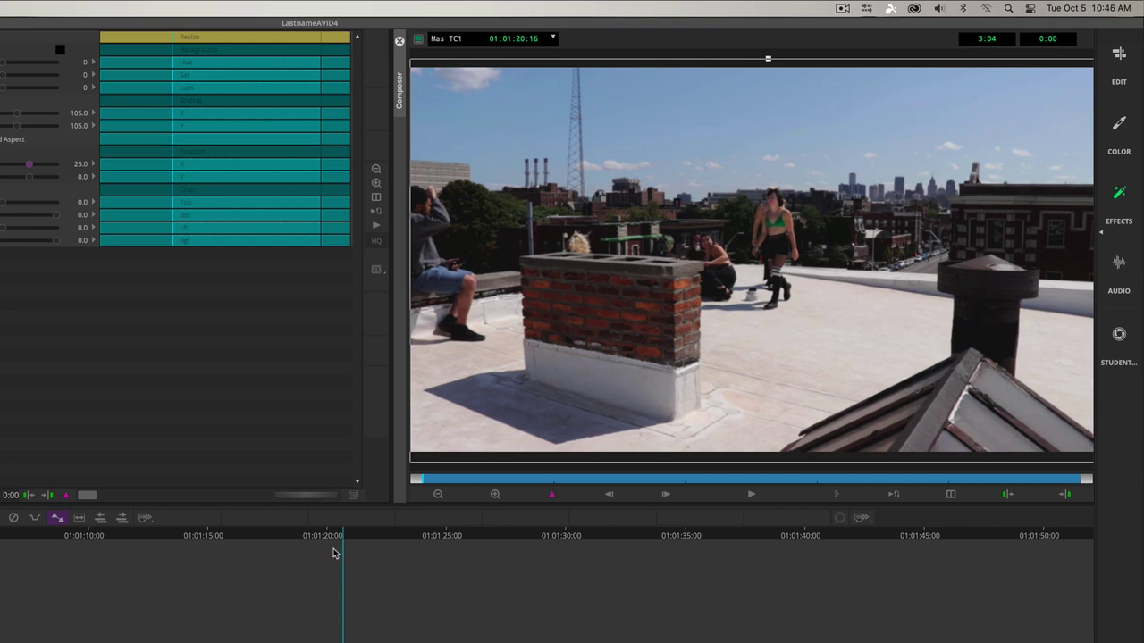
{"action": "key", "text": "space"}
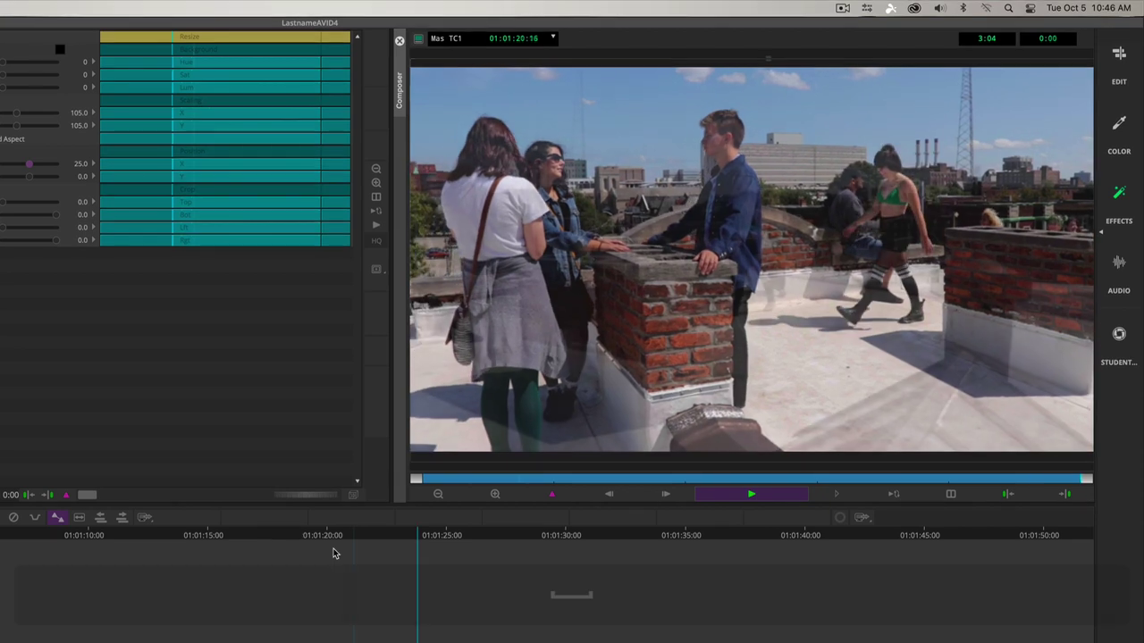
Step: Stop playback, return to the start of the sequence and add a new stereo audio track
{"action": "key", "text": "space"}
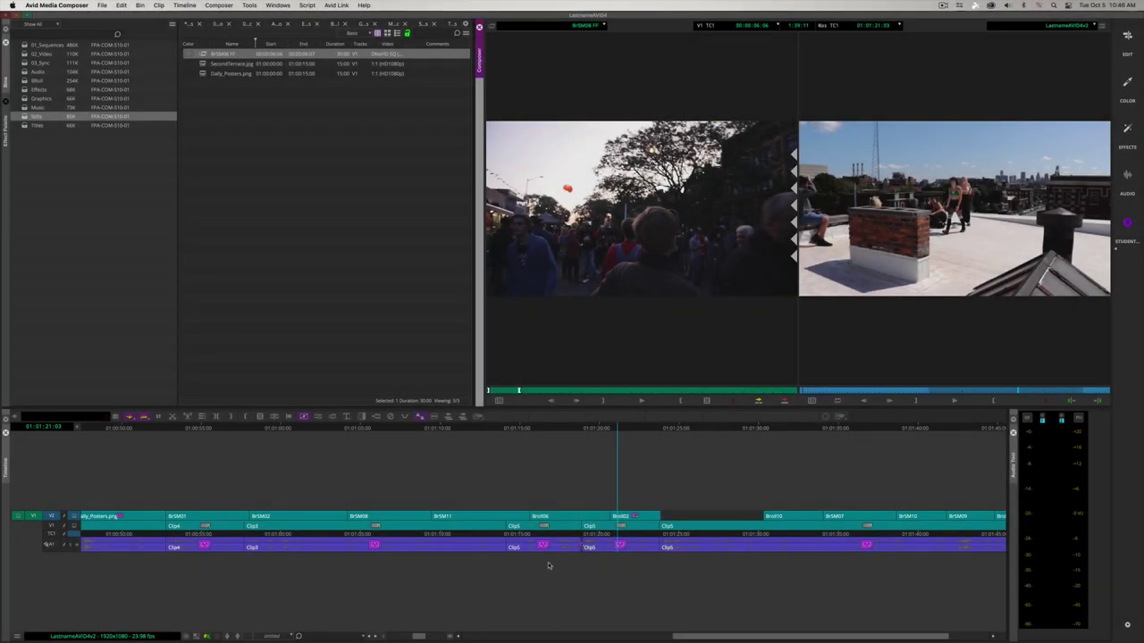
{"action": "left_click", "coordinate": [383, 637]}
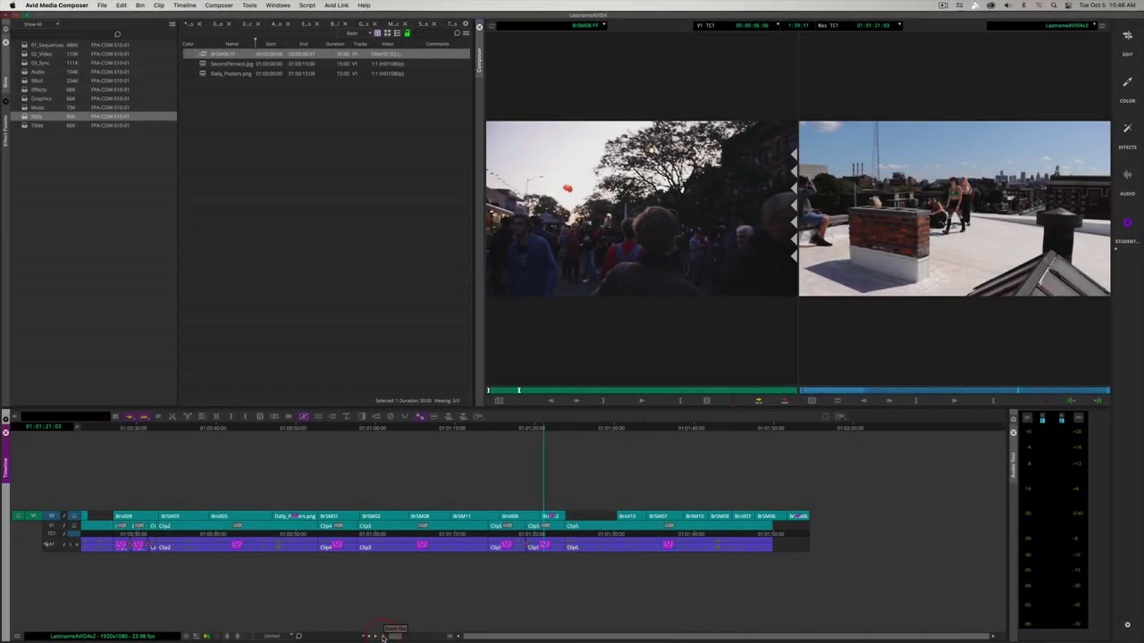
{"action": "left_click_drag", "start_coordinate": [511, 449], "coordinate": [4, 447]}
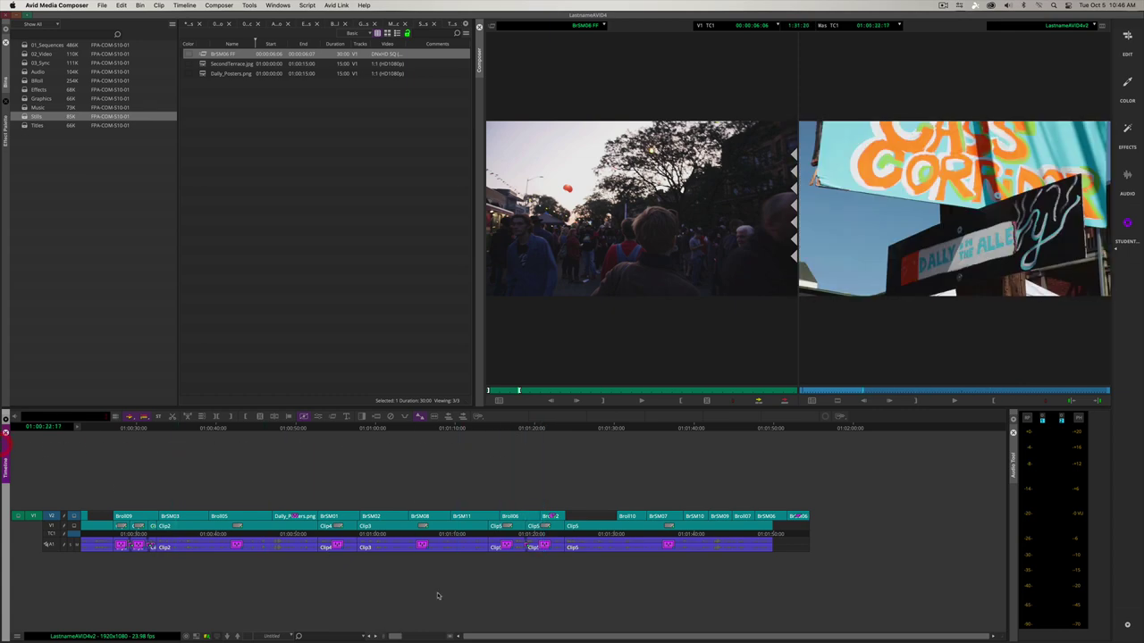
{"action": "left_click_drag", "start_coordinate": [614, 639], "coordinate": [328, 634]}
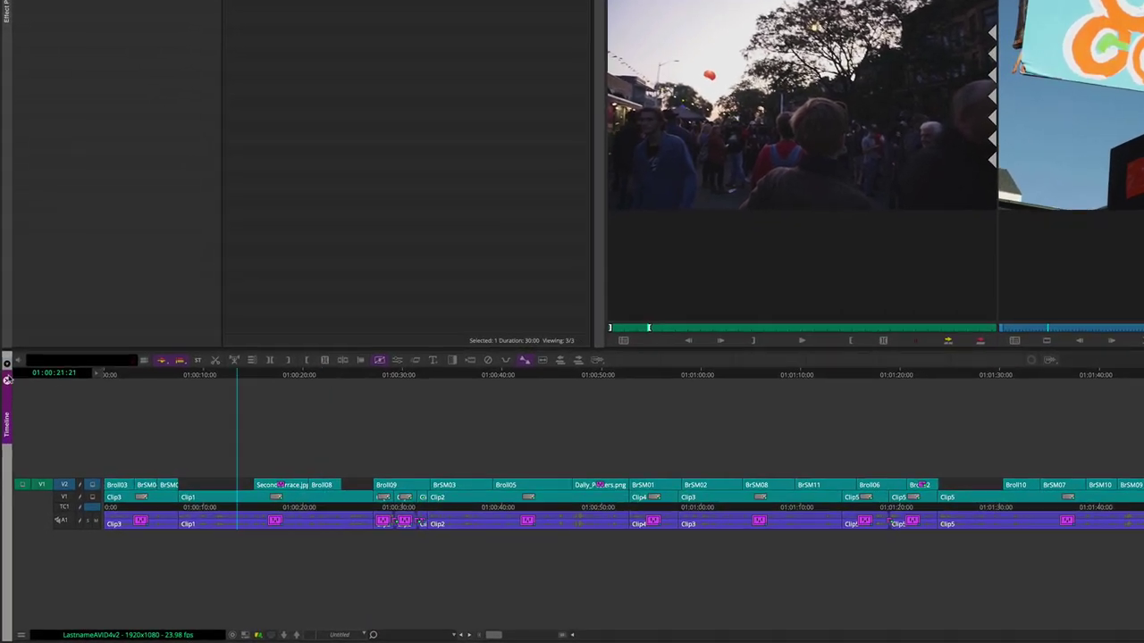
{"action": "key", "text": "Home"}
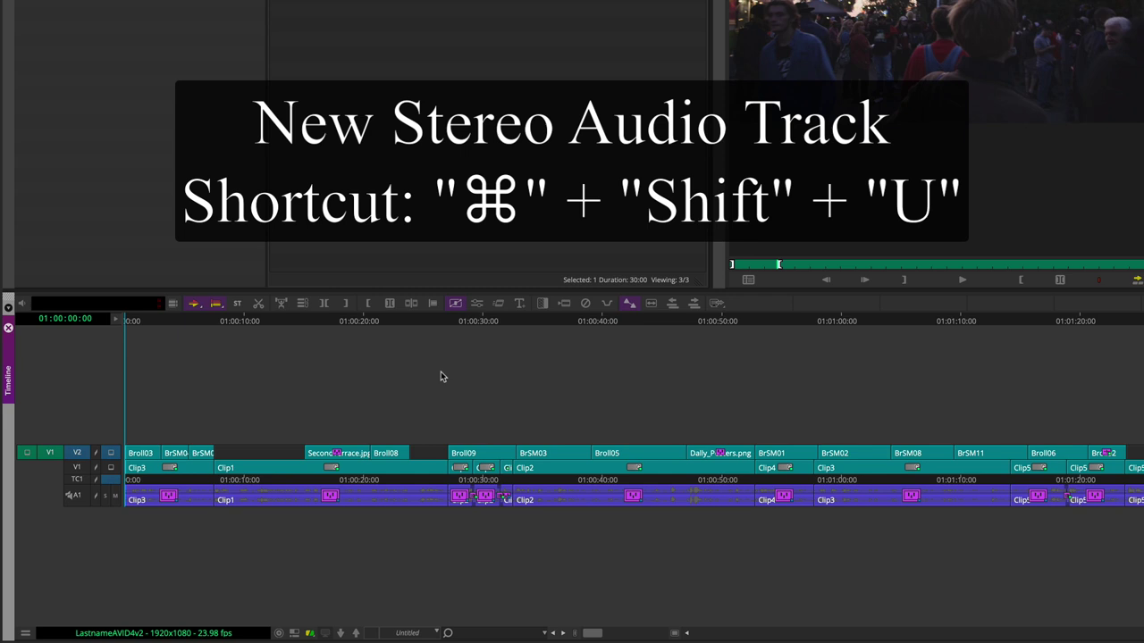
{"action": "key", "text": "super+shift+u"}
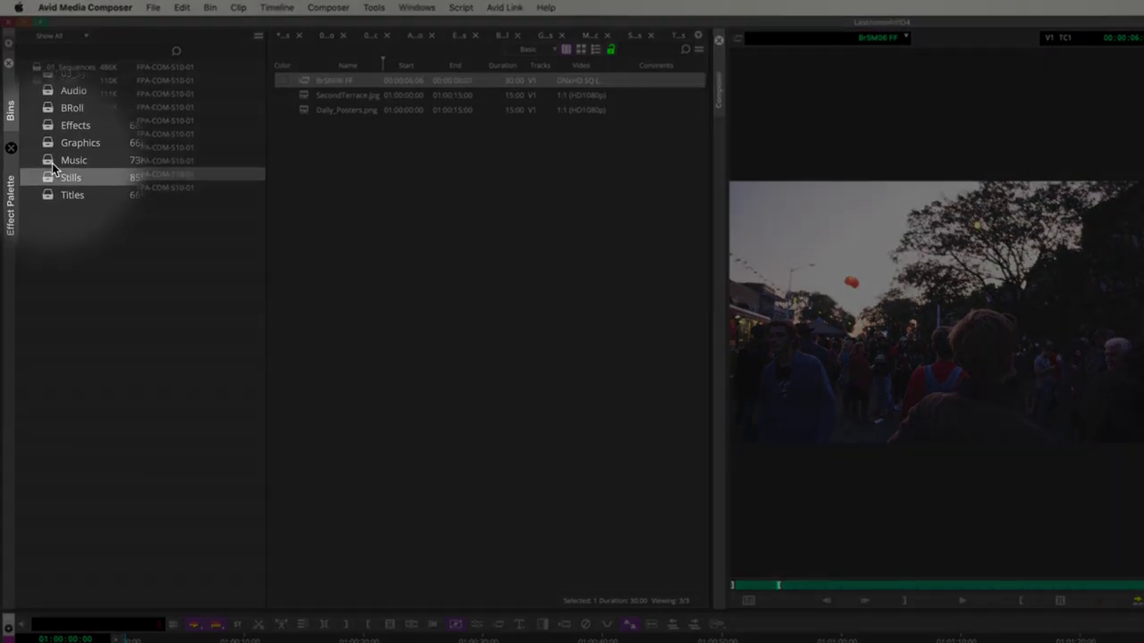
Step: Load the song from the Music bin and splice it onto A2 from the sequence start, with V2 deselected
{"action": "left_click", "coordinate": [54, 161]}
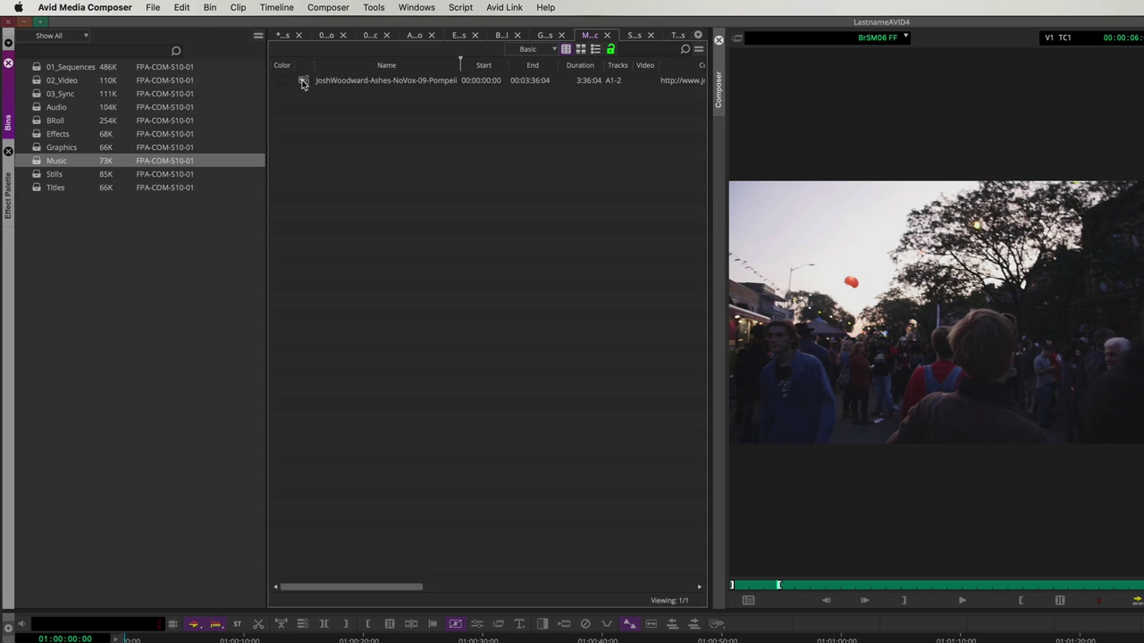
{"action": "double_click", "coordinate": [302, 80]}
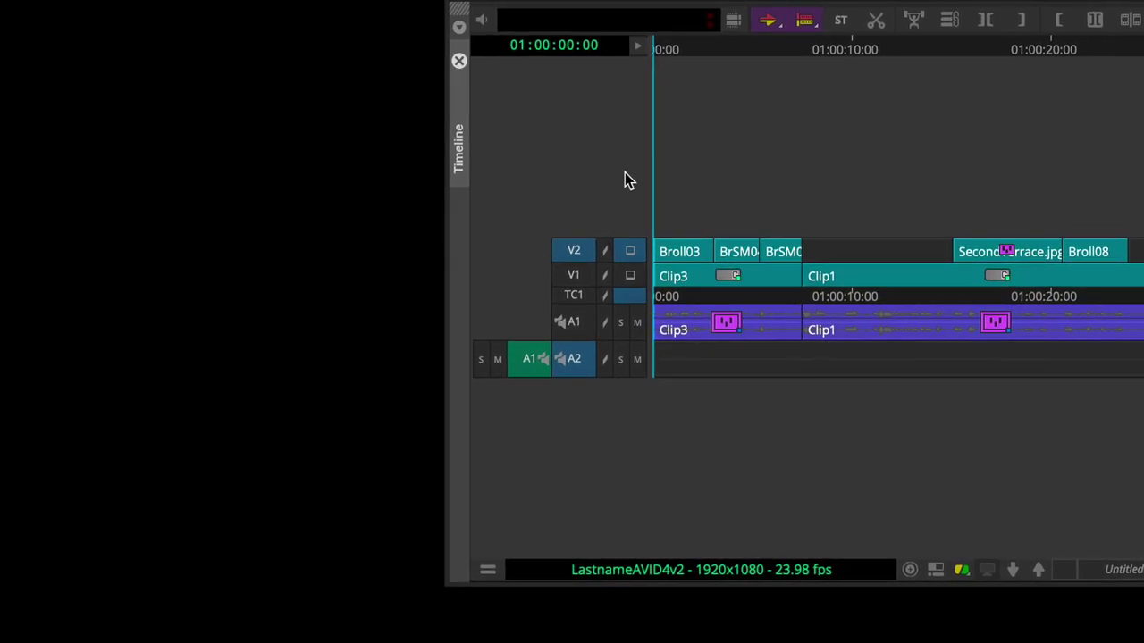
{"action": "left_click", "coordinate": [576, 249]}
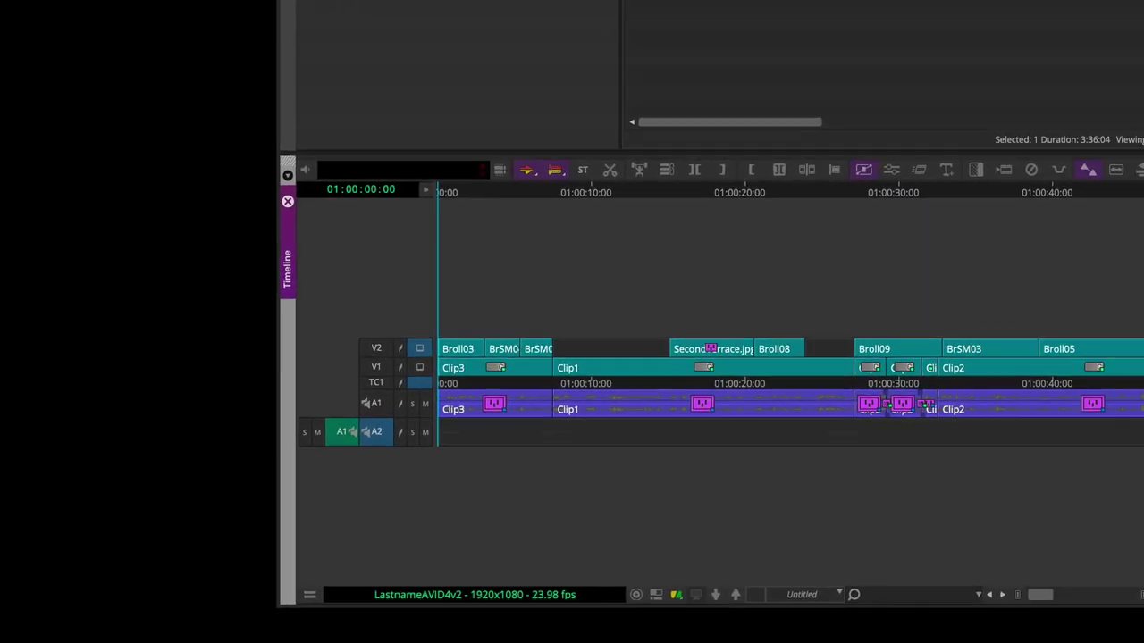
{"action": "left_click", "coordinate": [1143, 0]}
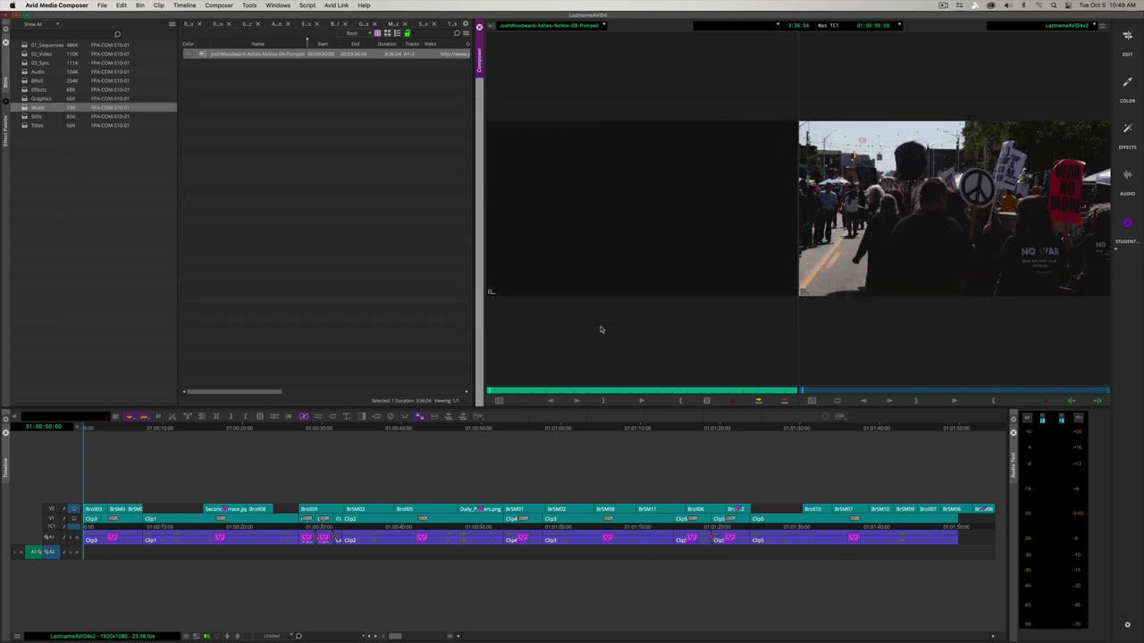
{"action": "key", "text": "v"}
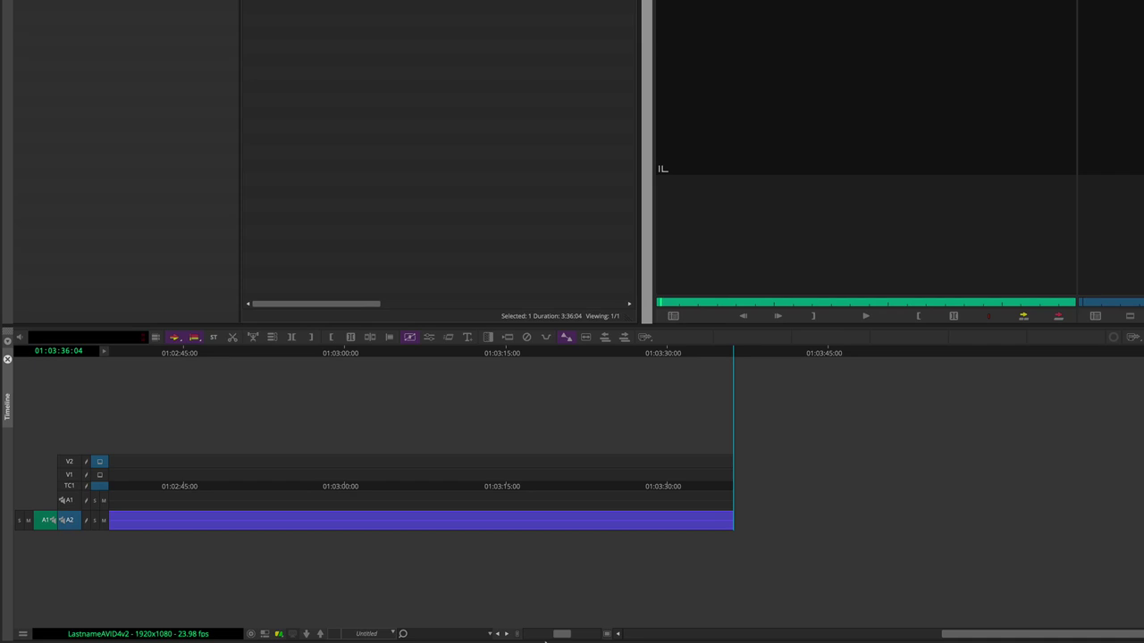
Step: Expand the timeline's track controls and enable the waveform display for the A2 music track
{"action": "left_click_drag", "start_coordinate": [547, 635], "coordinate": [514, 635]}
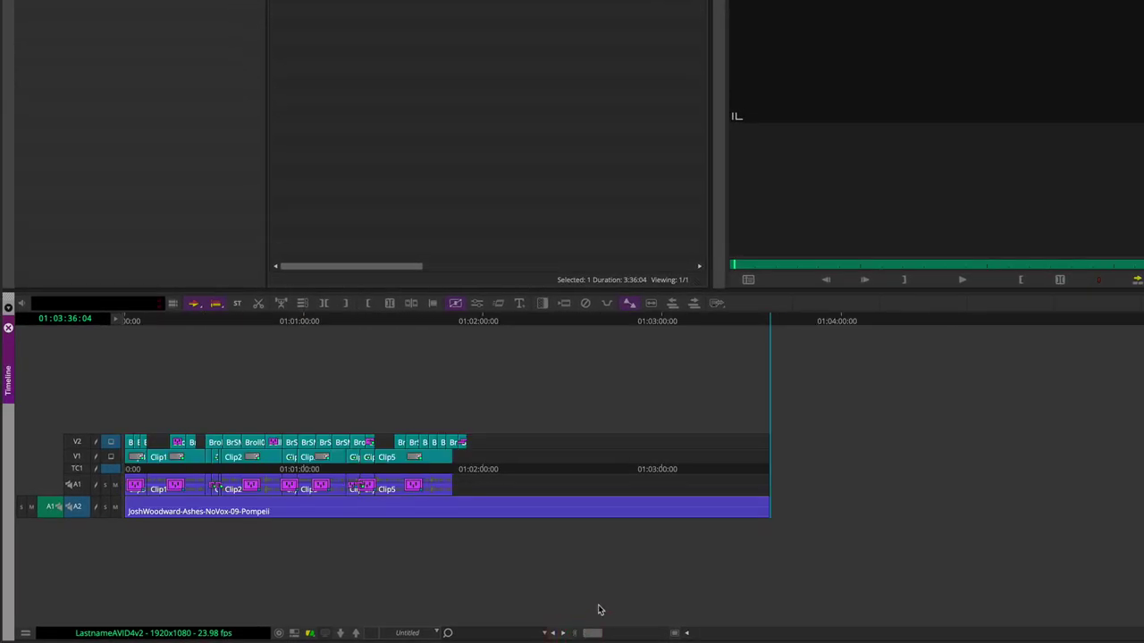
{"action": "left_click", "coordinate": [116, 320]}
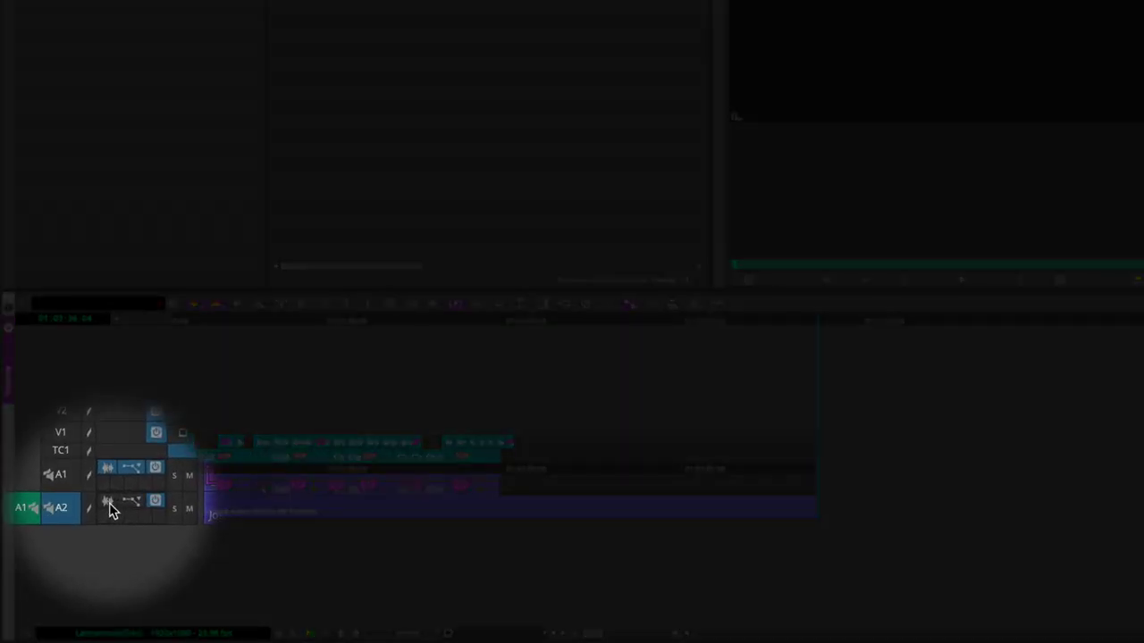
{"action": "left_click", "coordinate": [109, 506]}
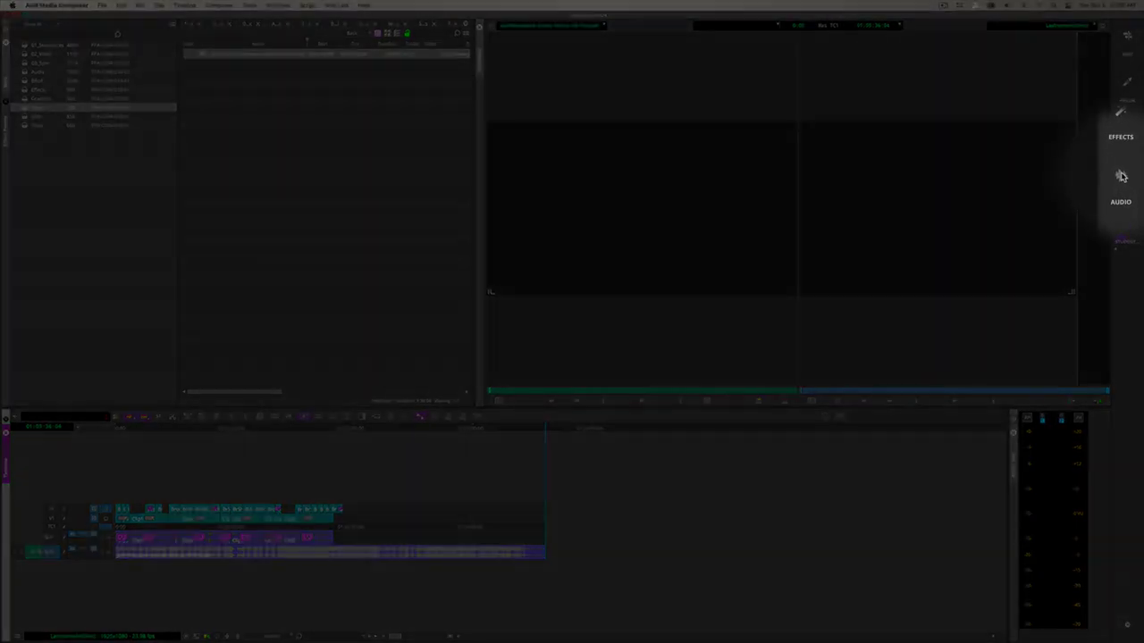
Step: Switch to the Audio workspace, lower the A2 music level to -23.2 dB and play the mix from the sequence start
{"action": "left_click", "coordinate": [1126, 174]}
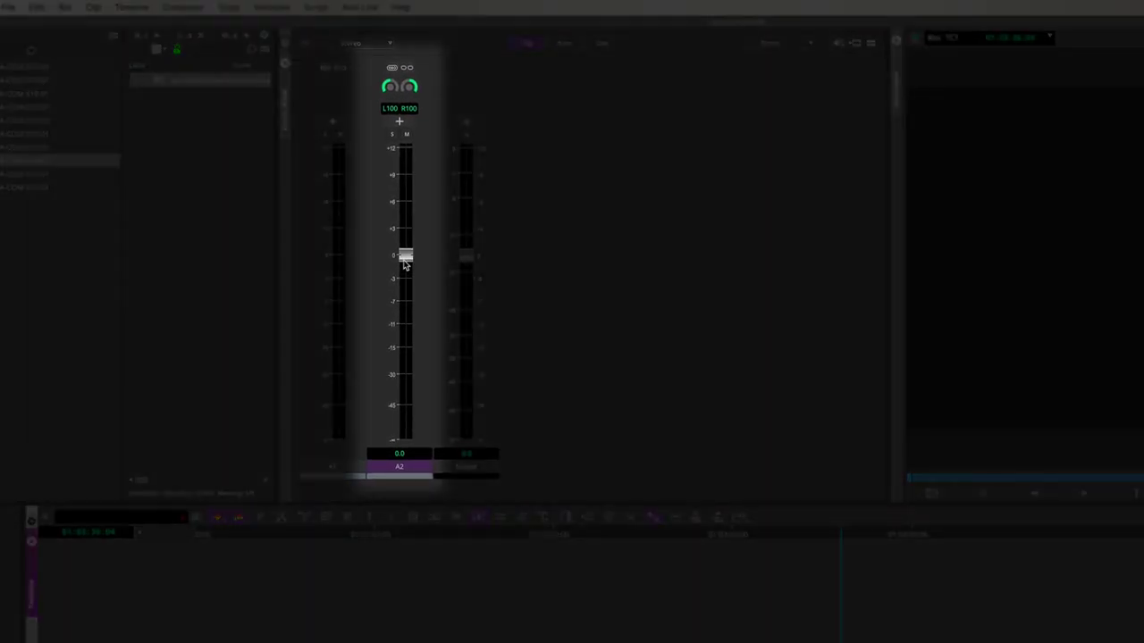
{"action": "left_click_drag", "start_coordinate": [402, 259], "coordinate": [401, 370]}
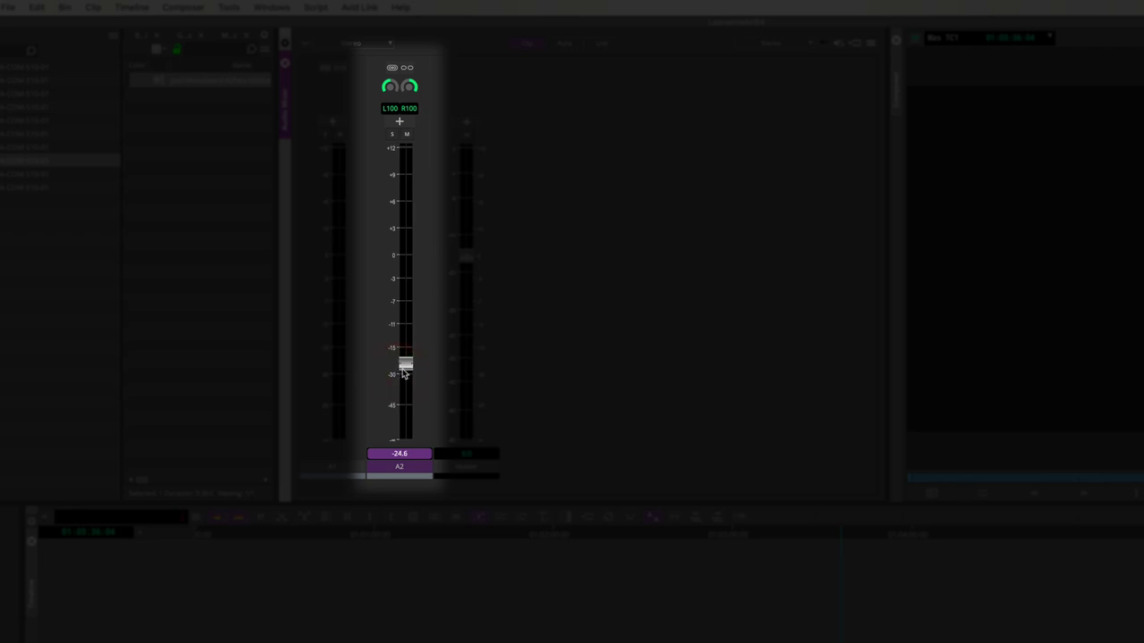
{"action": "left_click", "coordinate": [403, 366]}
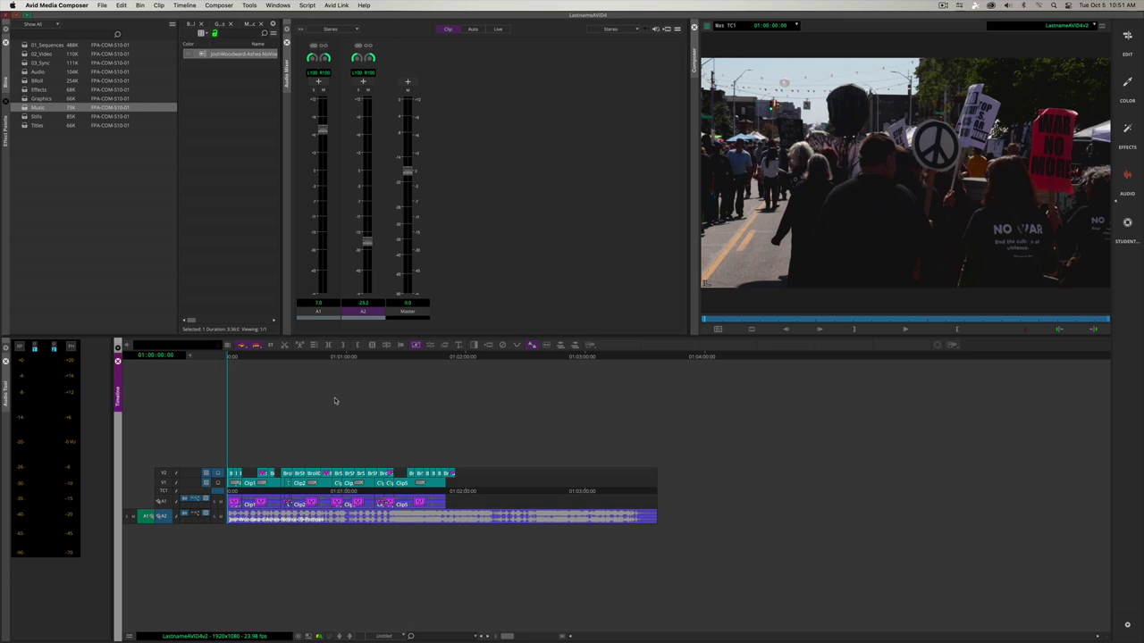
{"action": "key", "text": "space"}
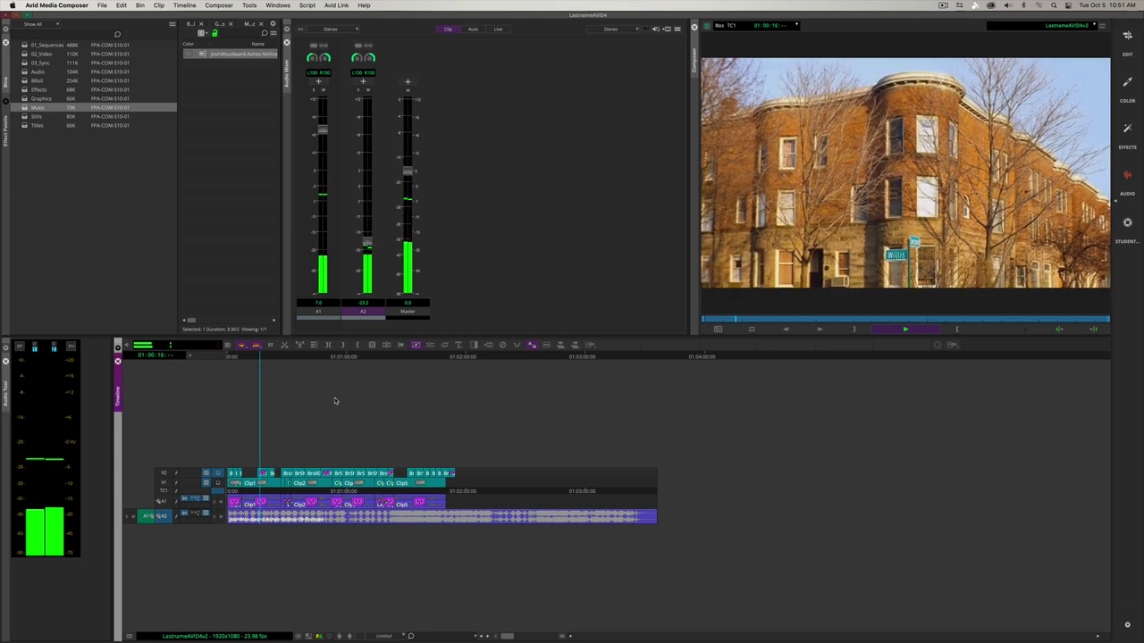
{"action": "key", "text": "space"}
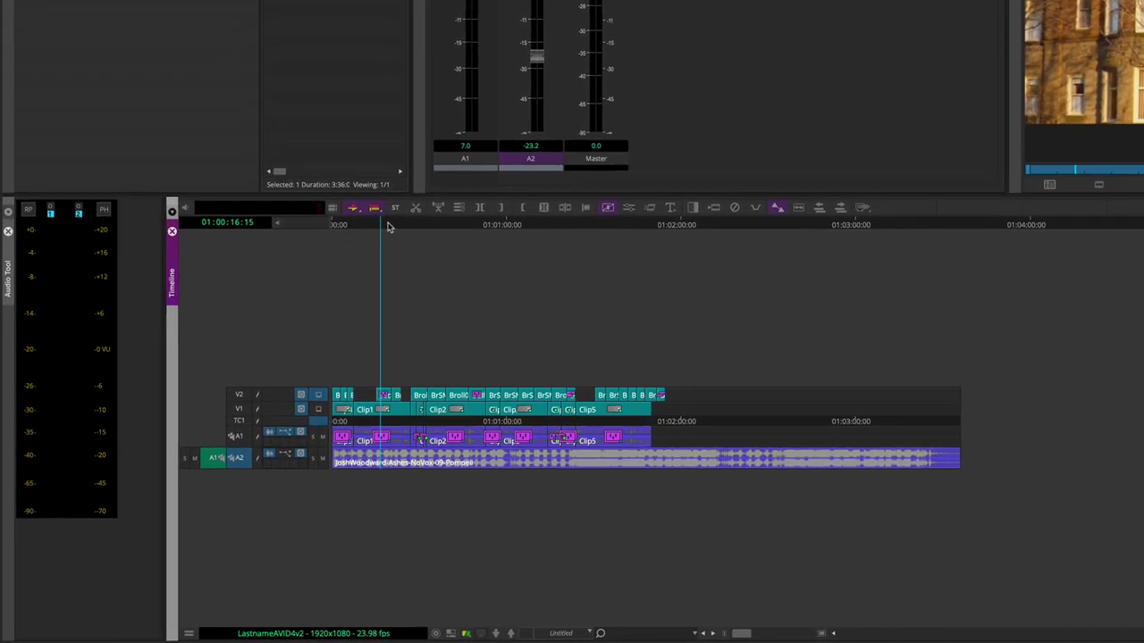
Step: Trim the music on A2 at 01:01:54:13, the end of the last V2 clip, removing everything after that point
{"action": "left_click_drag", "start_coordinate": [315, 348], "coordinate": [512, 326]}
{"action": "left_click_drag", "start_coordinate": [680, 225], "coordinate": [685, 224]}
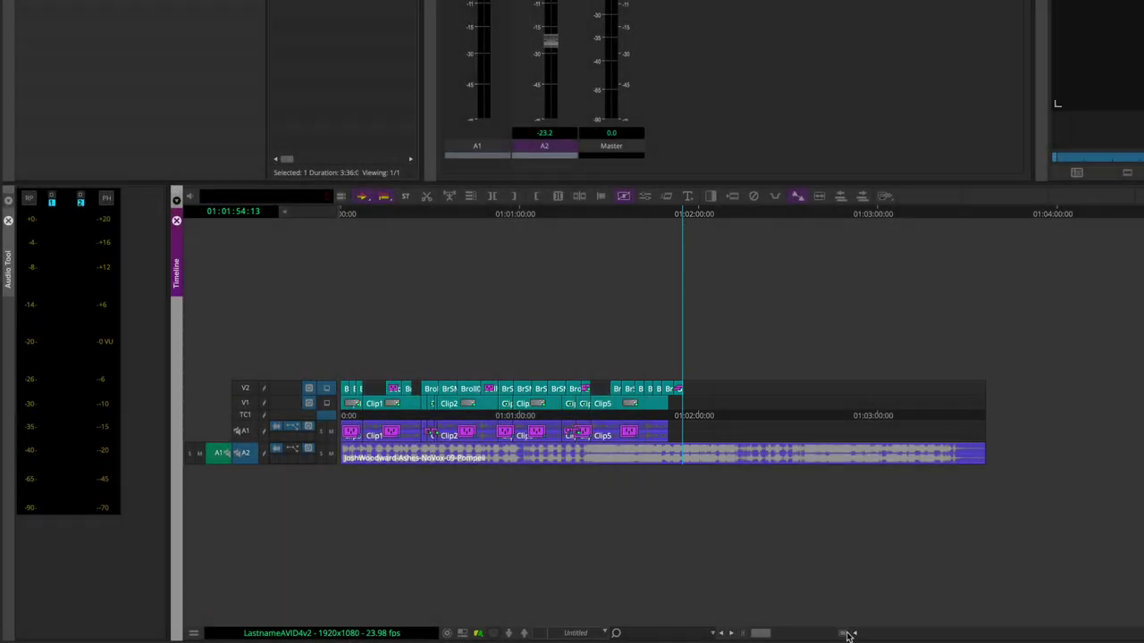
{"action": "left_click", "coordinate": [844, 634]}
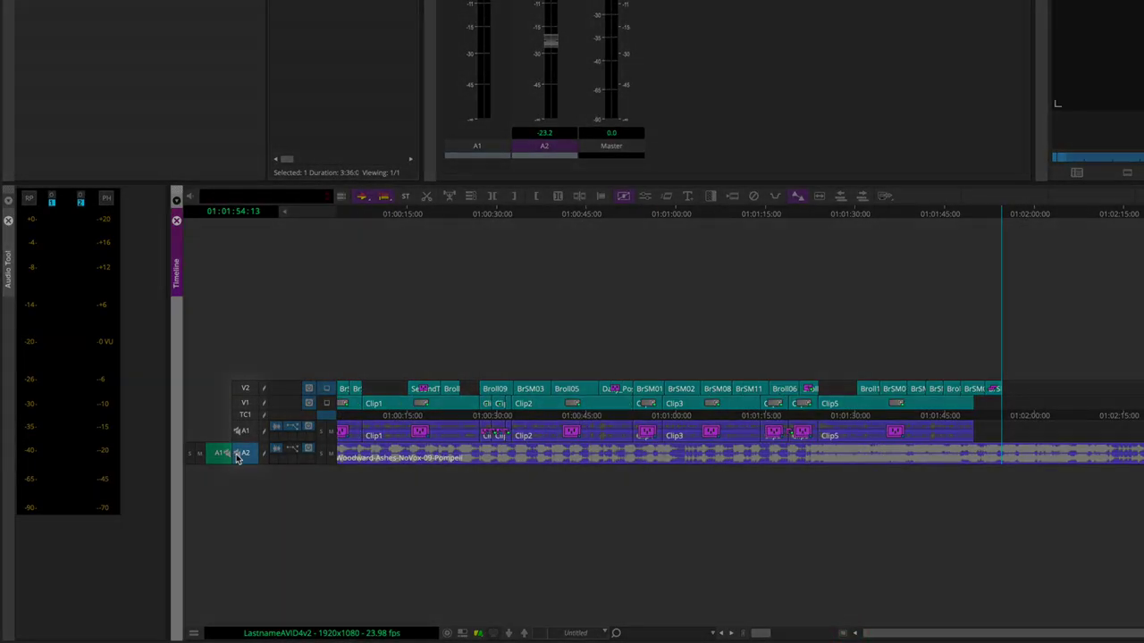
{"action": "left_click", "coordinate": [241, 454]}
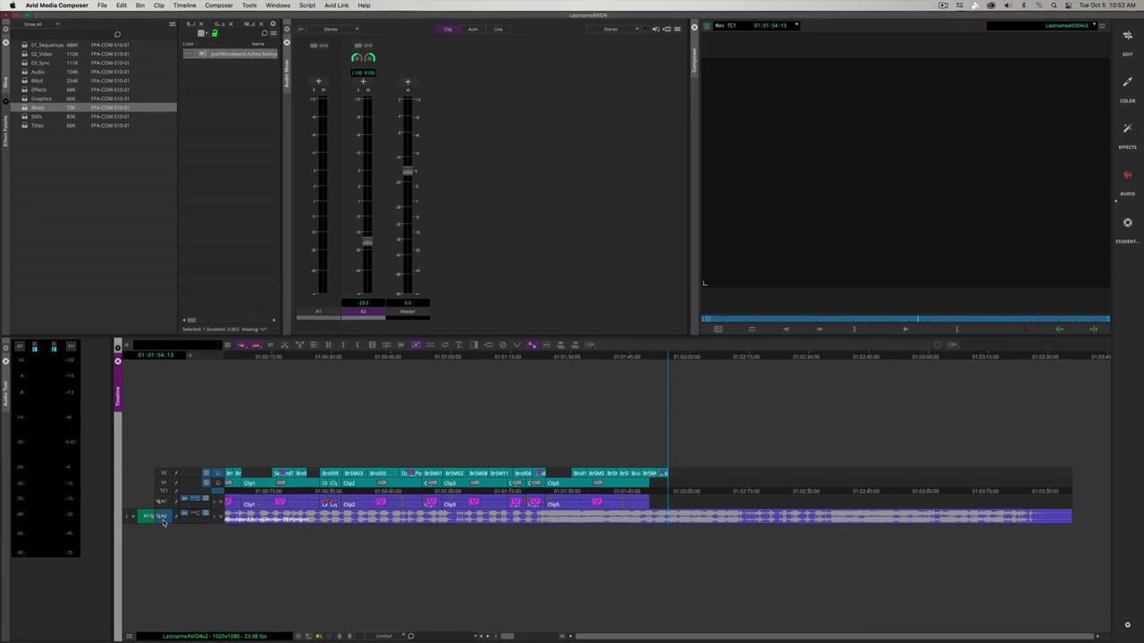
{"action": "key", "text": "r"}
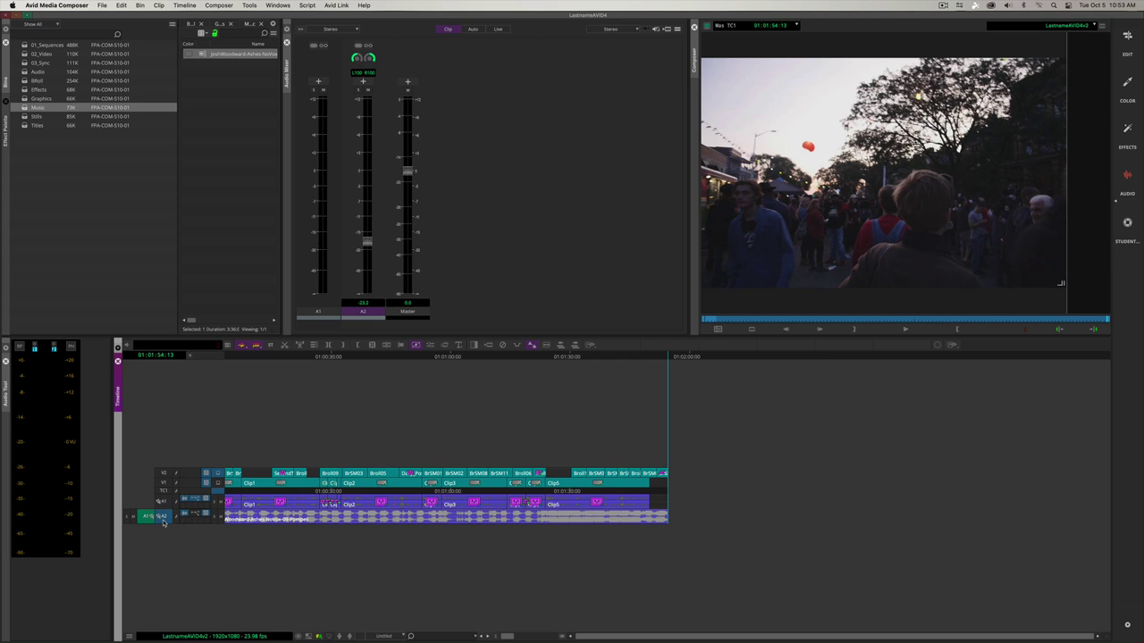
Step: Save the work and quit Avid Media Composer
{"action": "key", "text": "super+s"}
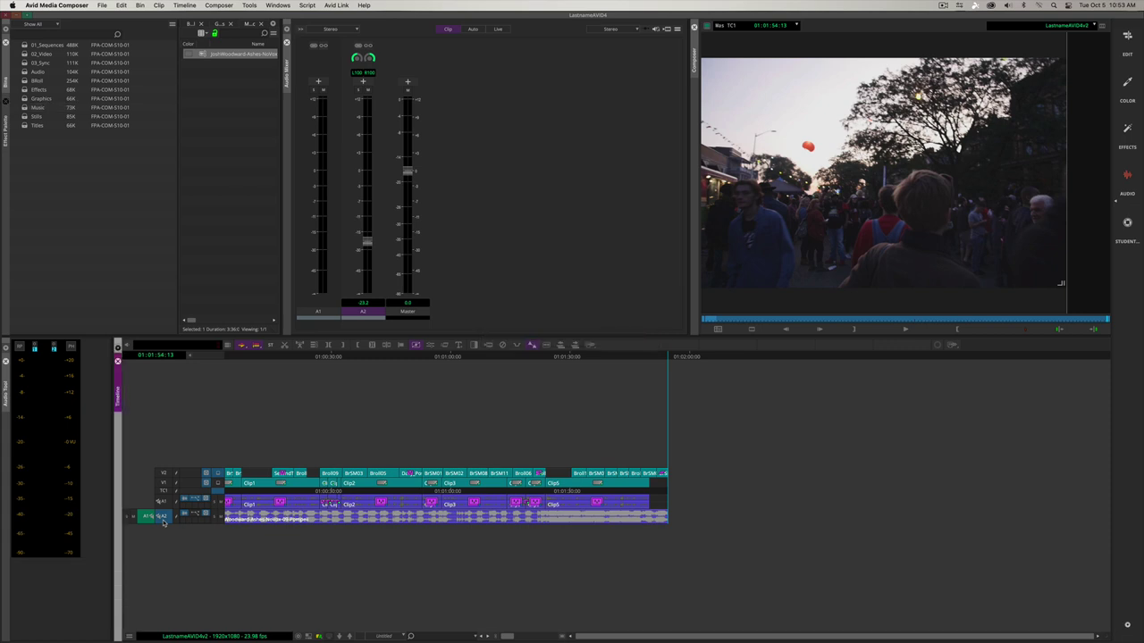
{"action": "key", "text": "super+q"}
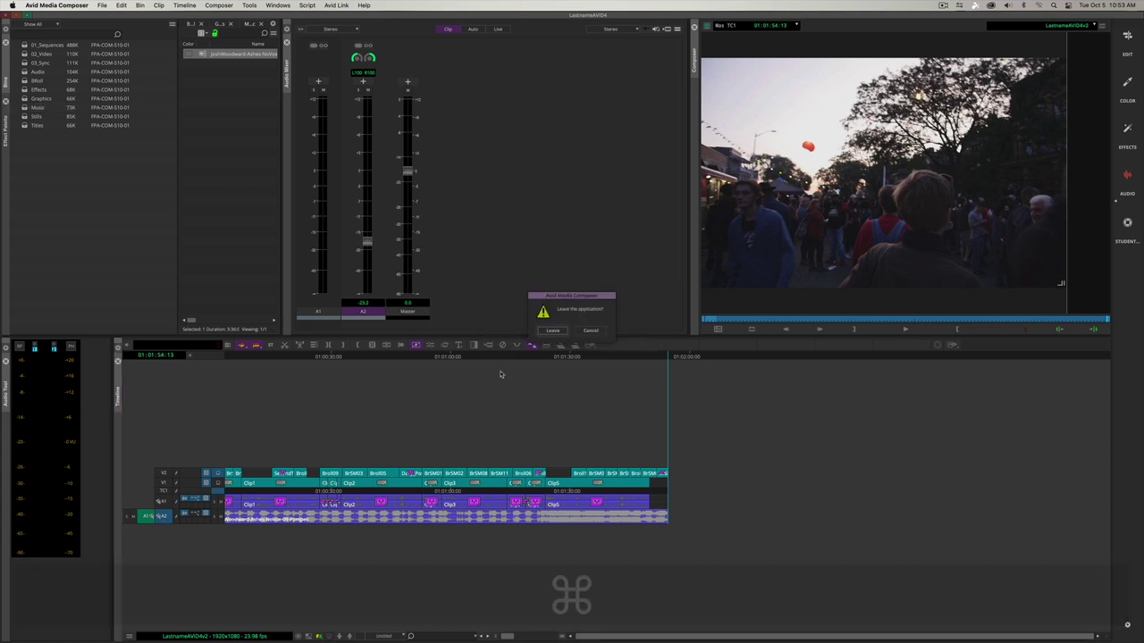
{"action": "left_click", "coordinate": [553, 332]}
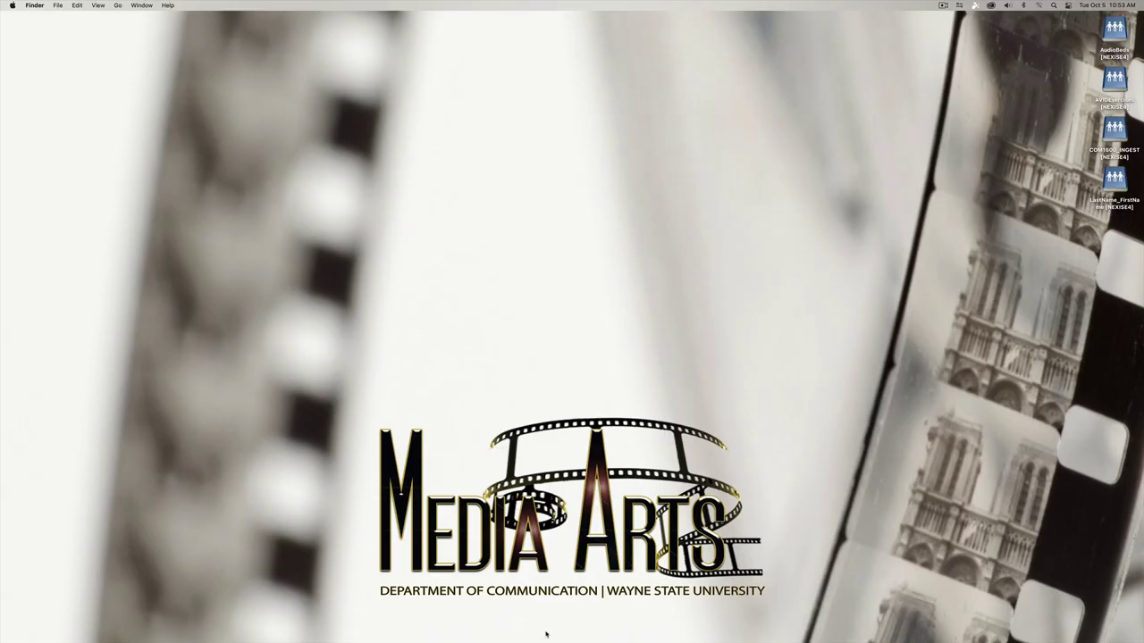
Step: Open Avid NEXIS Client Manager, disconnect from the NEXISE4 system and quit the client manager
{"action": "mouse_move", "coordinate": [518, 636]}
{"action": "left_click", "coordinate": [775, 623]}
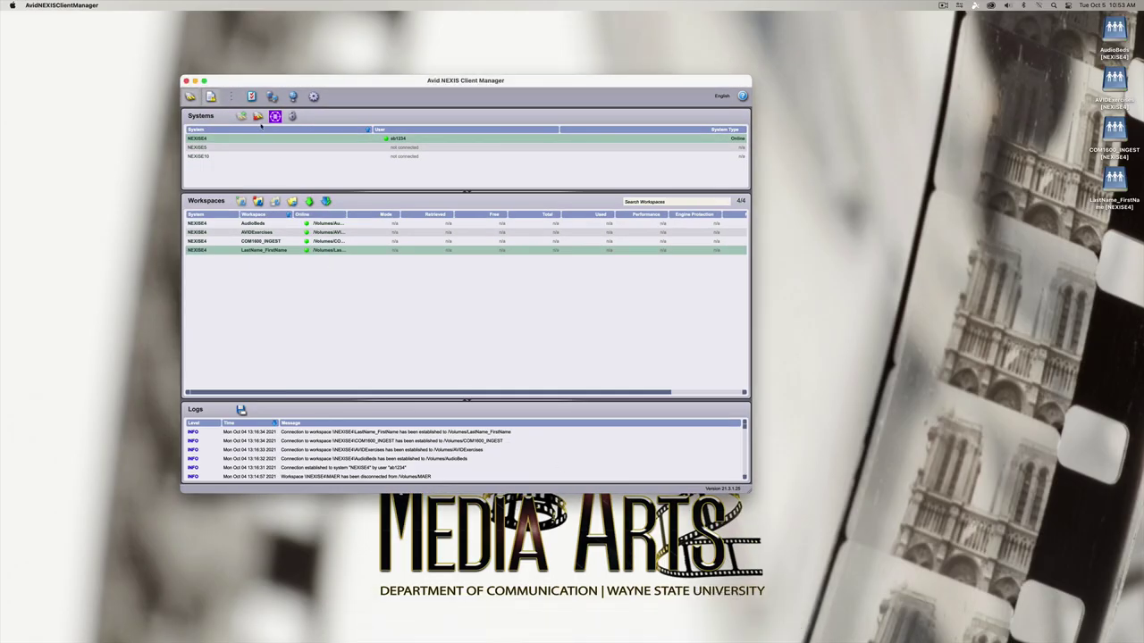
{"action": "left_click", "coordinate": [259, 119]}
{"action": "left_click", "coordinate": [524, 292]}
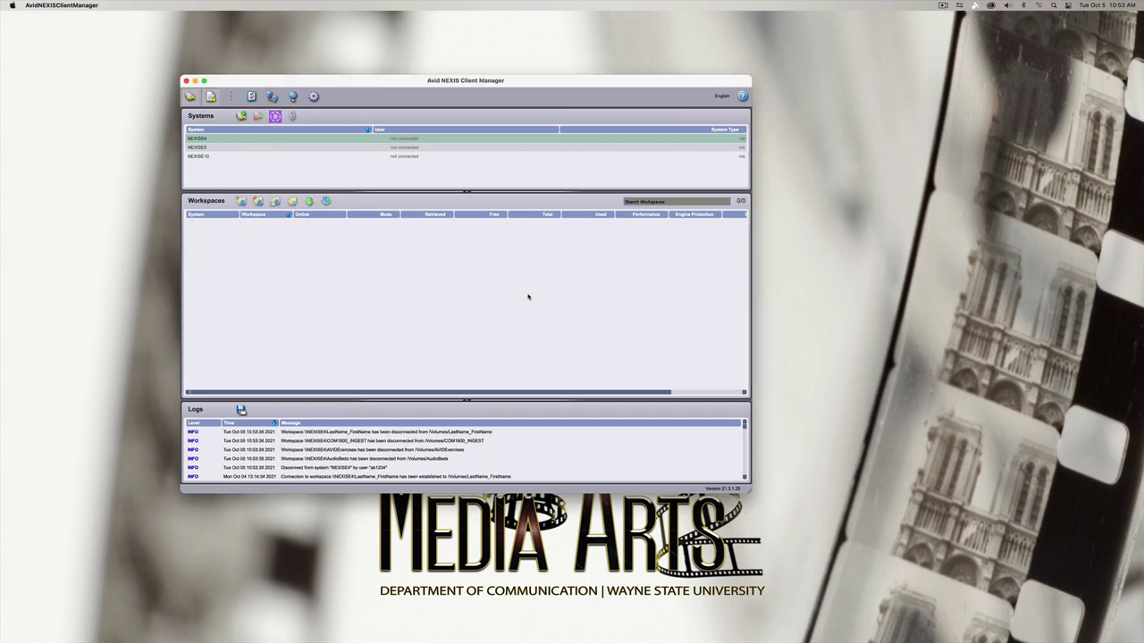
{"action": "key", "text": "super+q"}
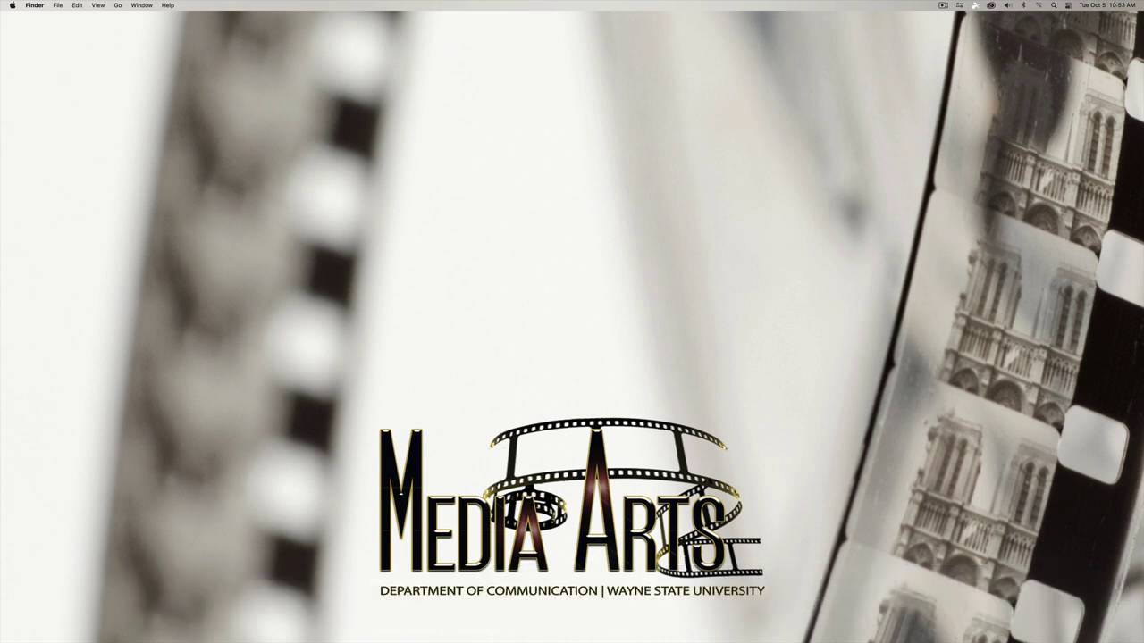
{"action": "mouse_move", "coordinate": [536, 625]}
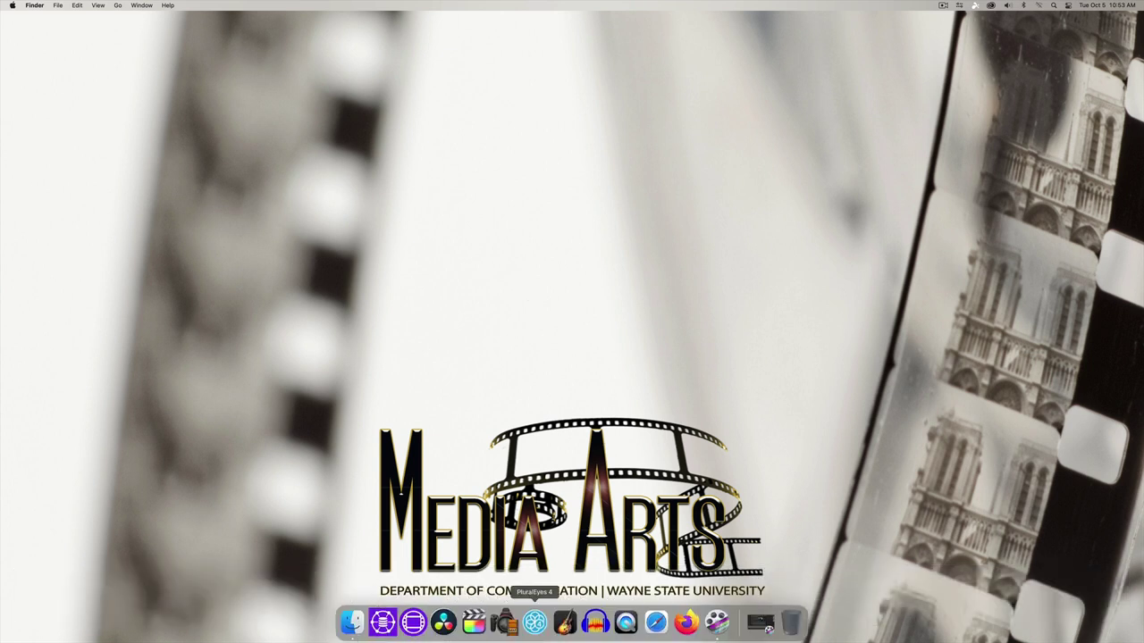